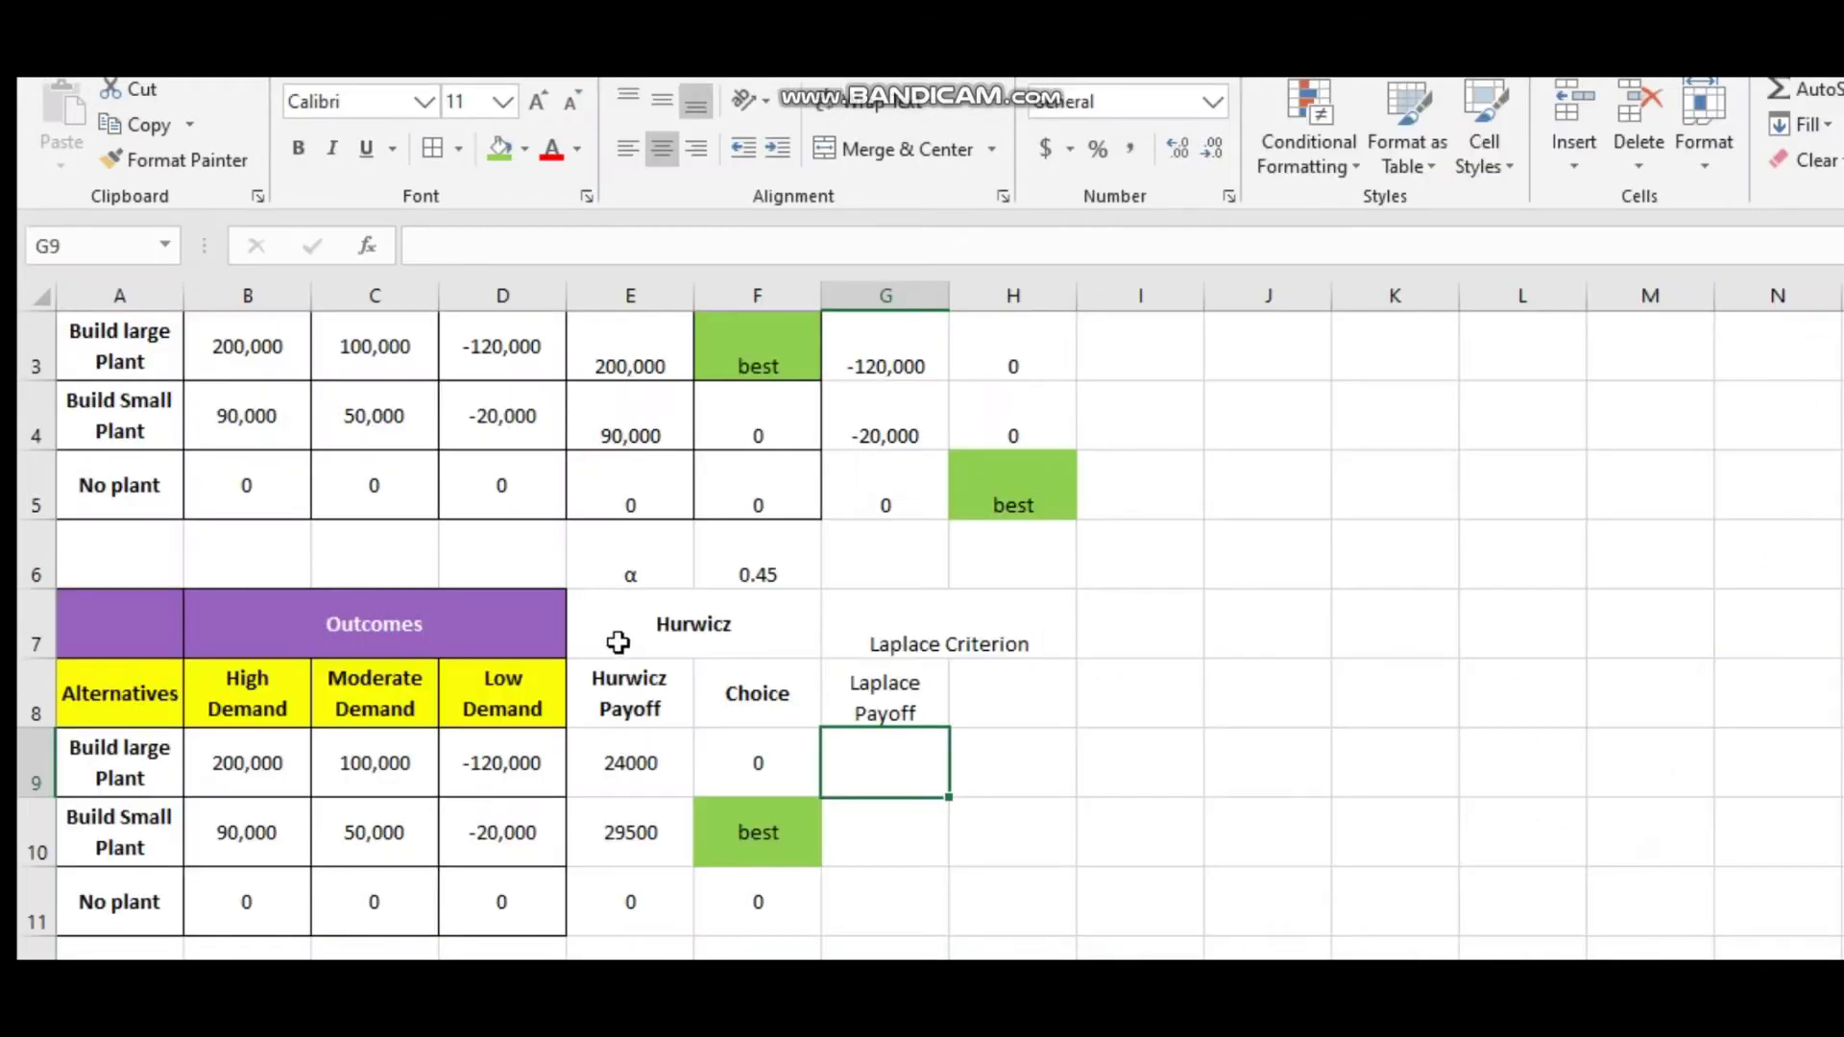
# Delete columns E through H holding the existing criterion calculations.
pyautogui.scroll(1, 609, 637)
pyautogui.click(630, 292)
pyautogui.moveTo(757, 295); pyautogui.dragTo(1013, 296)
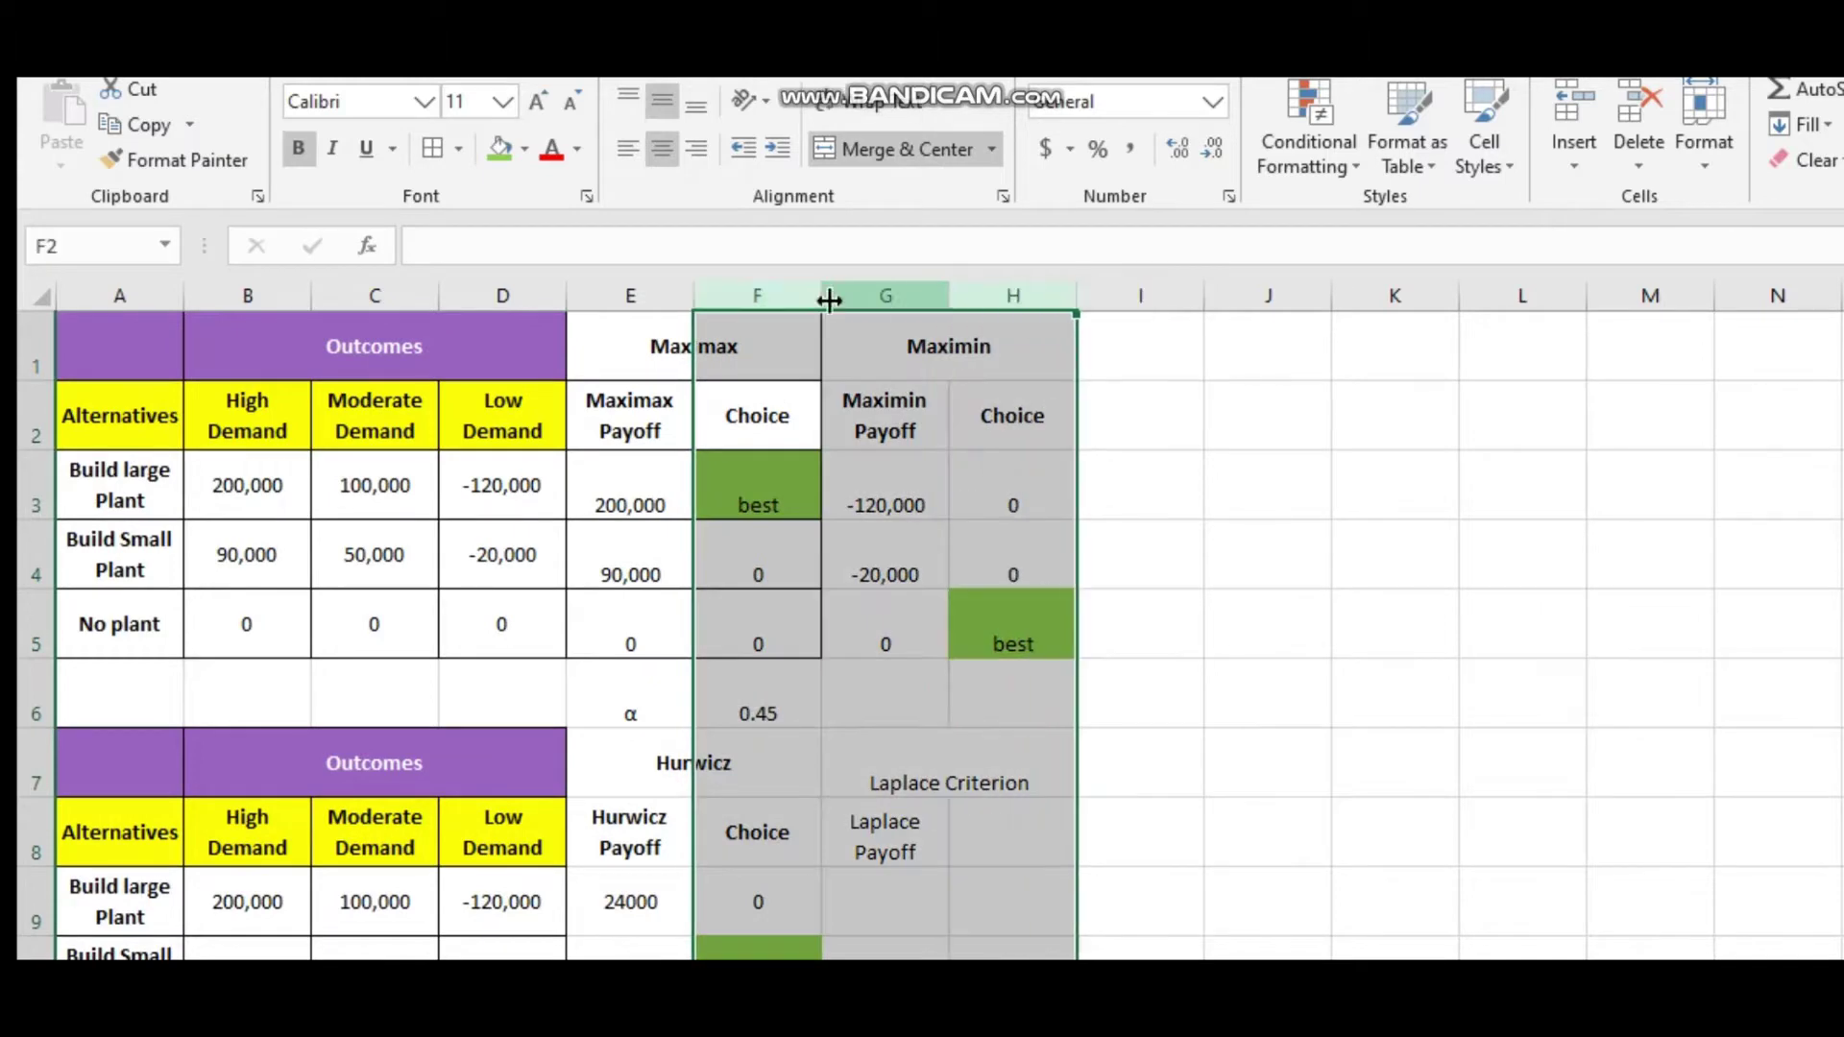
pyautogui.moveTo(646, 293); pyautogui.dragTo(1018, 295)
pyautogui.rightClick(1023, 297)
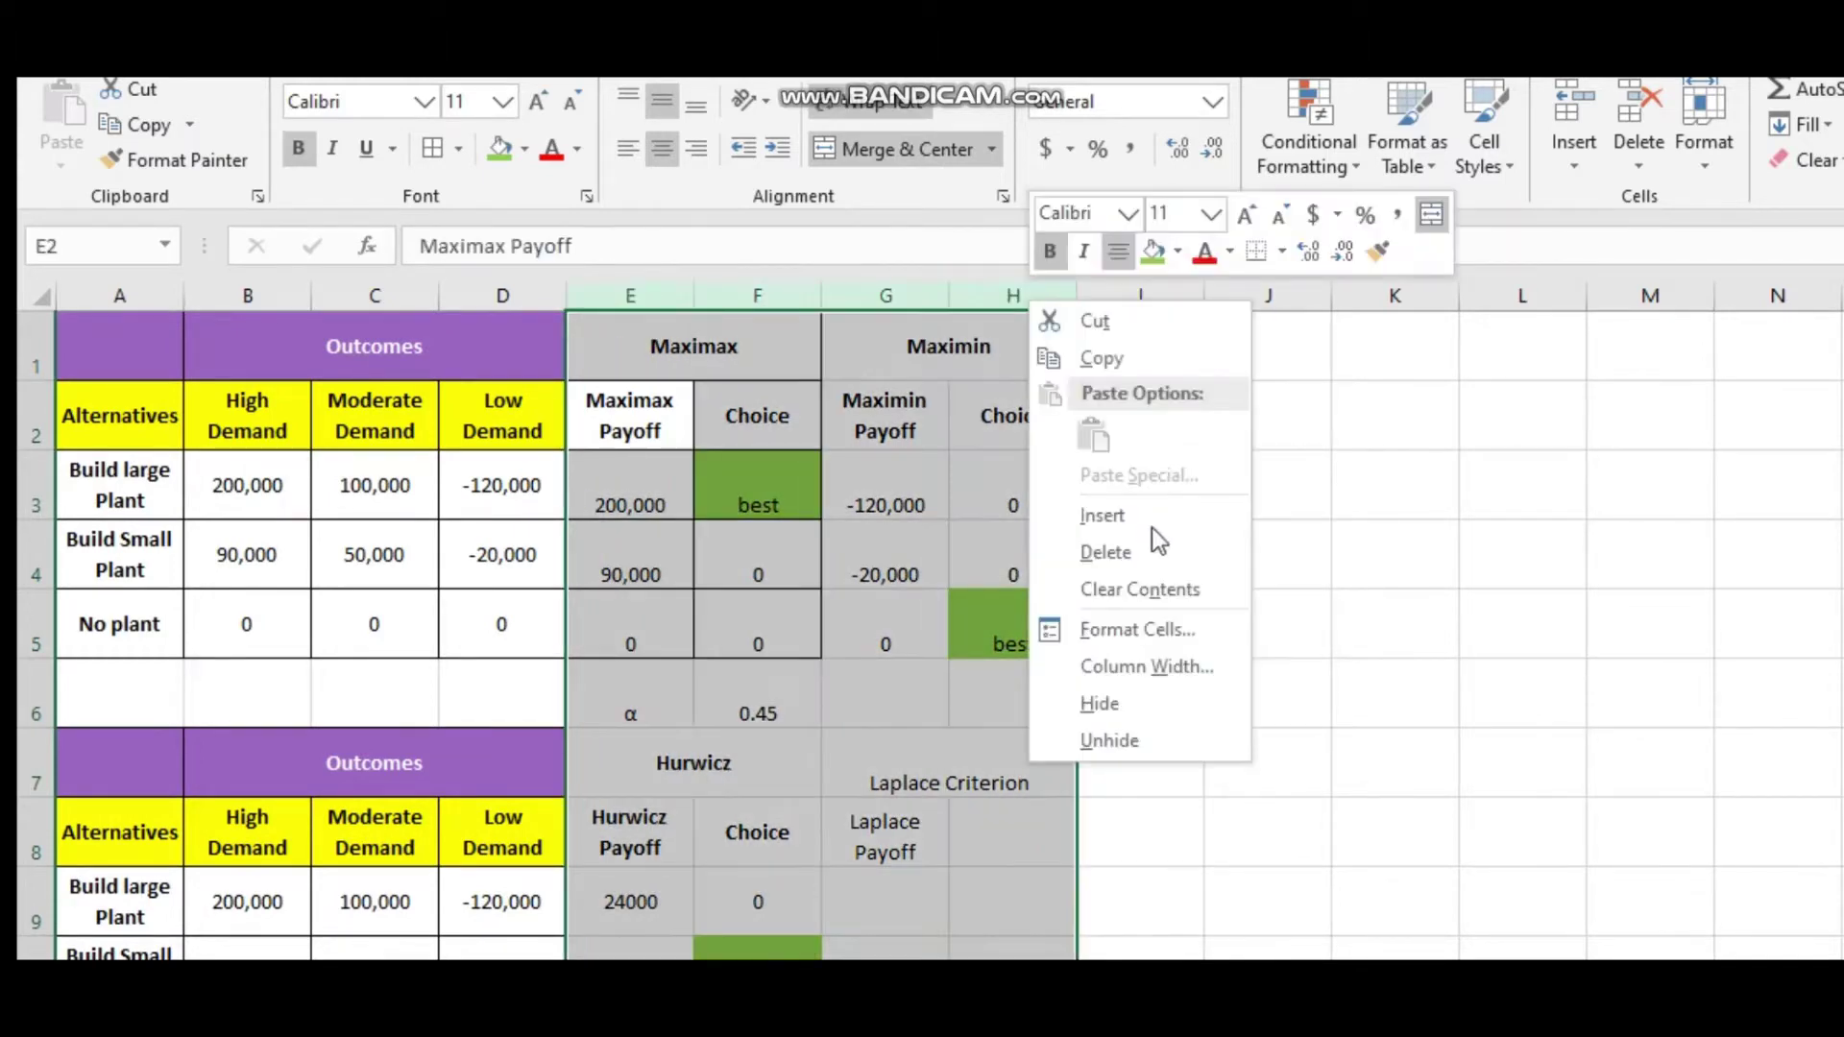
pyautogui.click(1152, 552)
pyautogui.click(844, 619)
pyautogui.scroll(-2, 708, 650)
pyautogui.scroll(2, 707, 650)
# Delete rows 6 through 11 with the duplicate outcomes table below the first one.
pyautogui.click(235, 403)
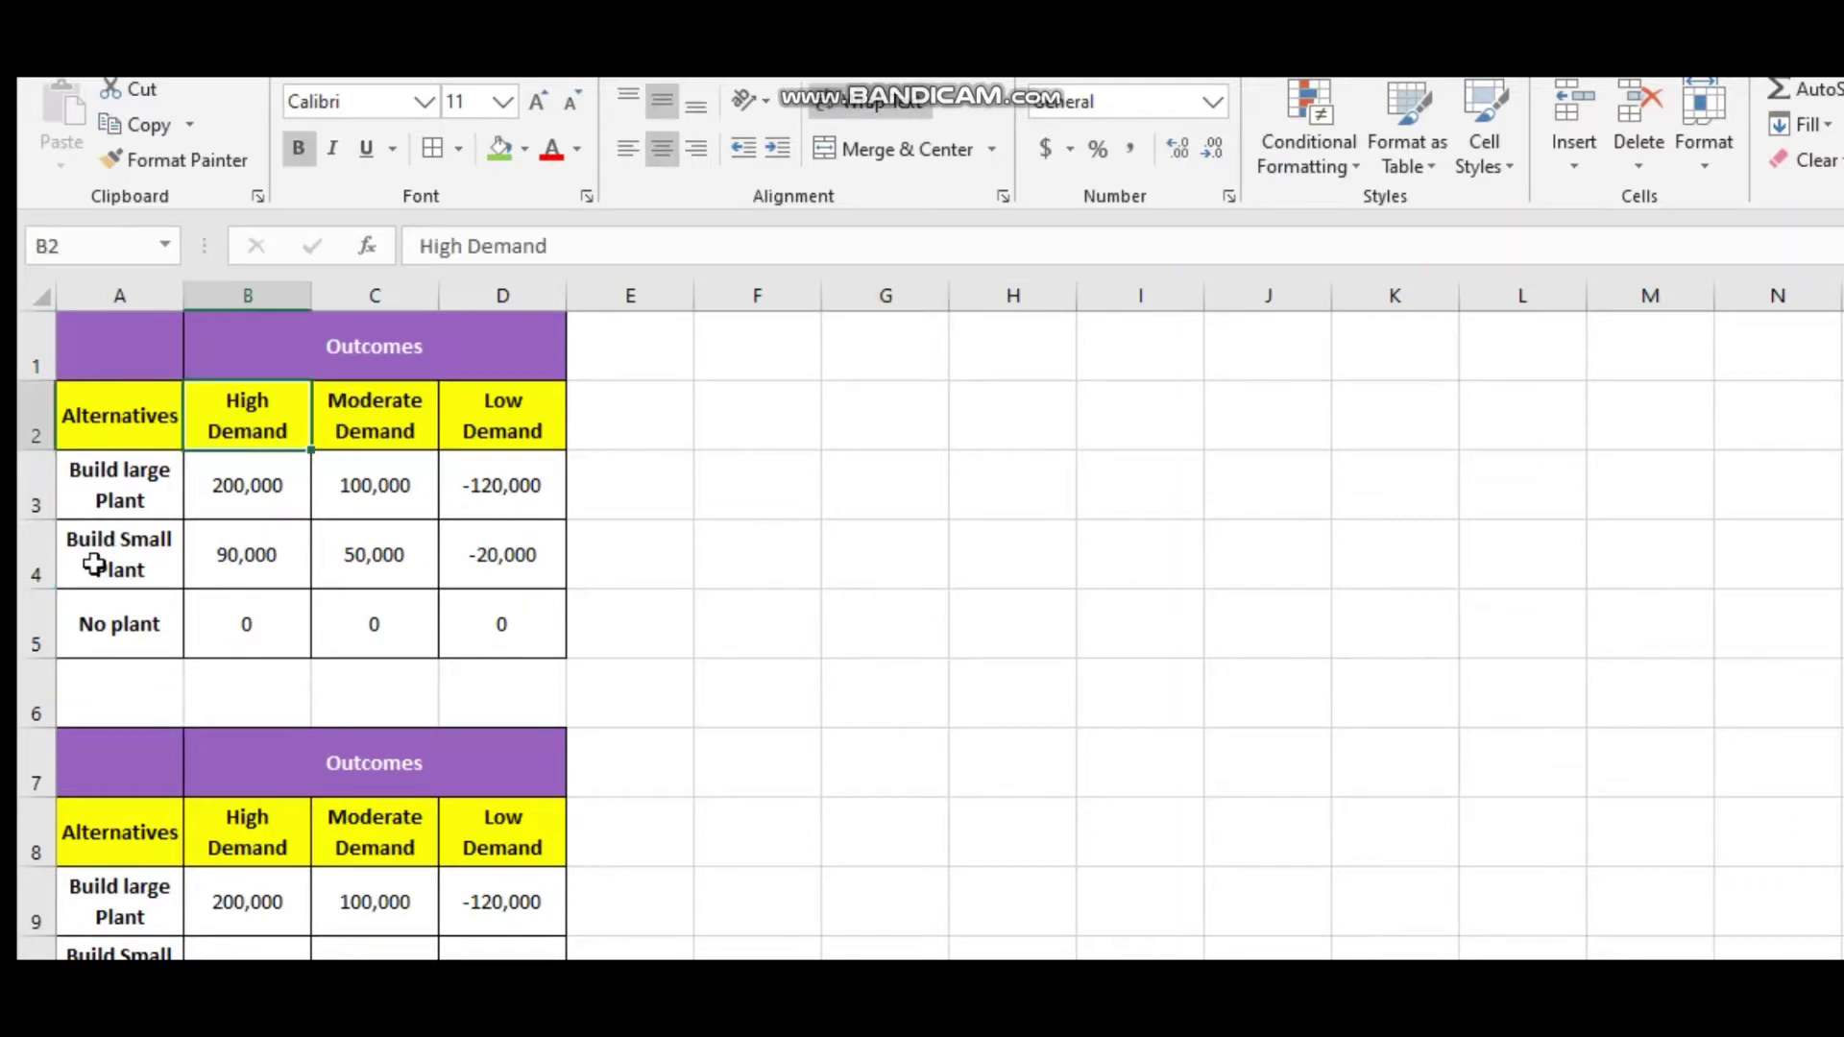
pyautogui.click(33, 712)
pyautogui.moveTo(27, 807); pyautogui.dragTo(34, 931)
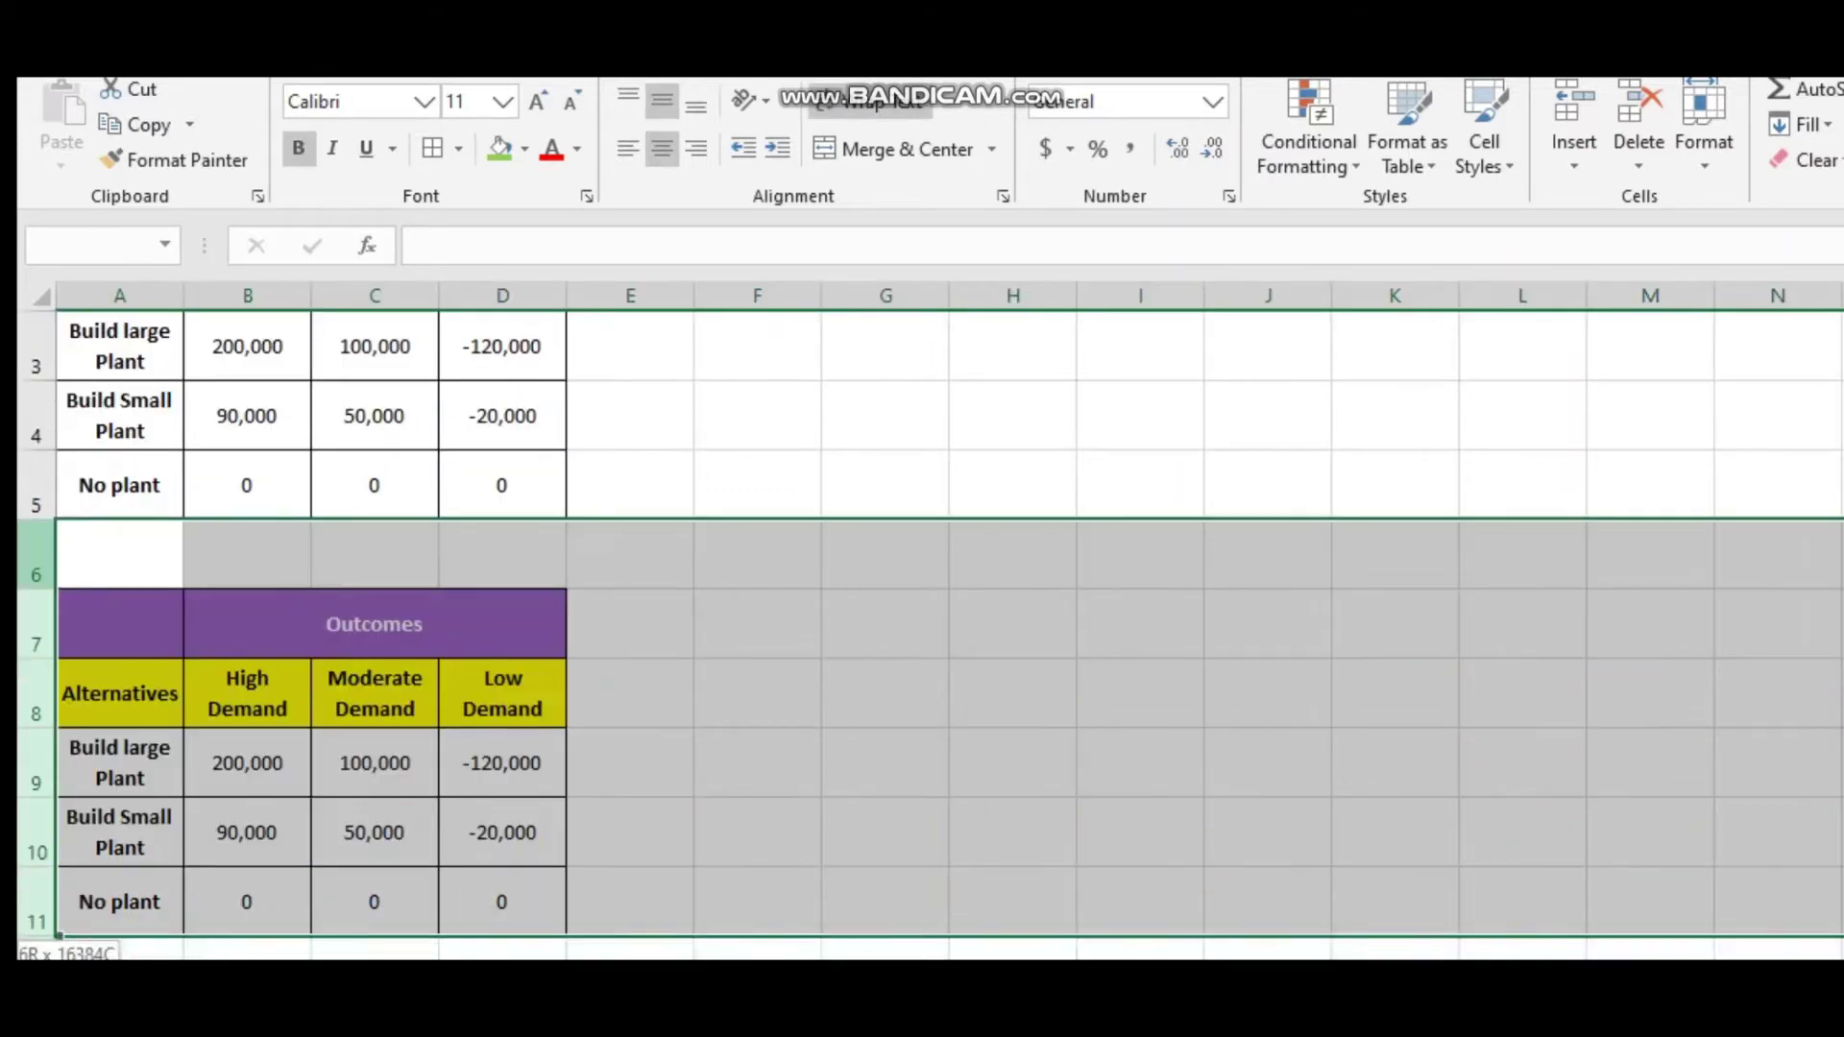
pyautogui.rightClick(44, 797)
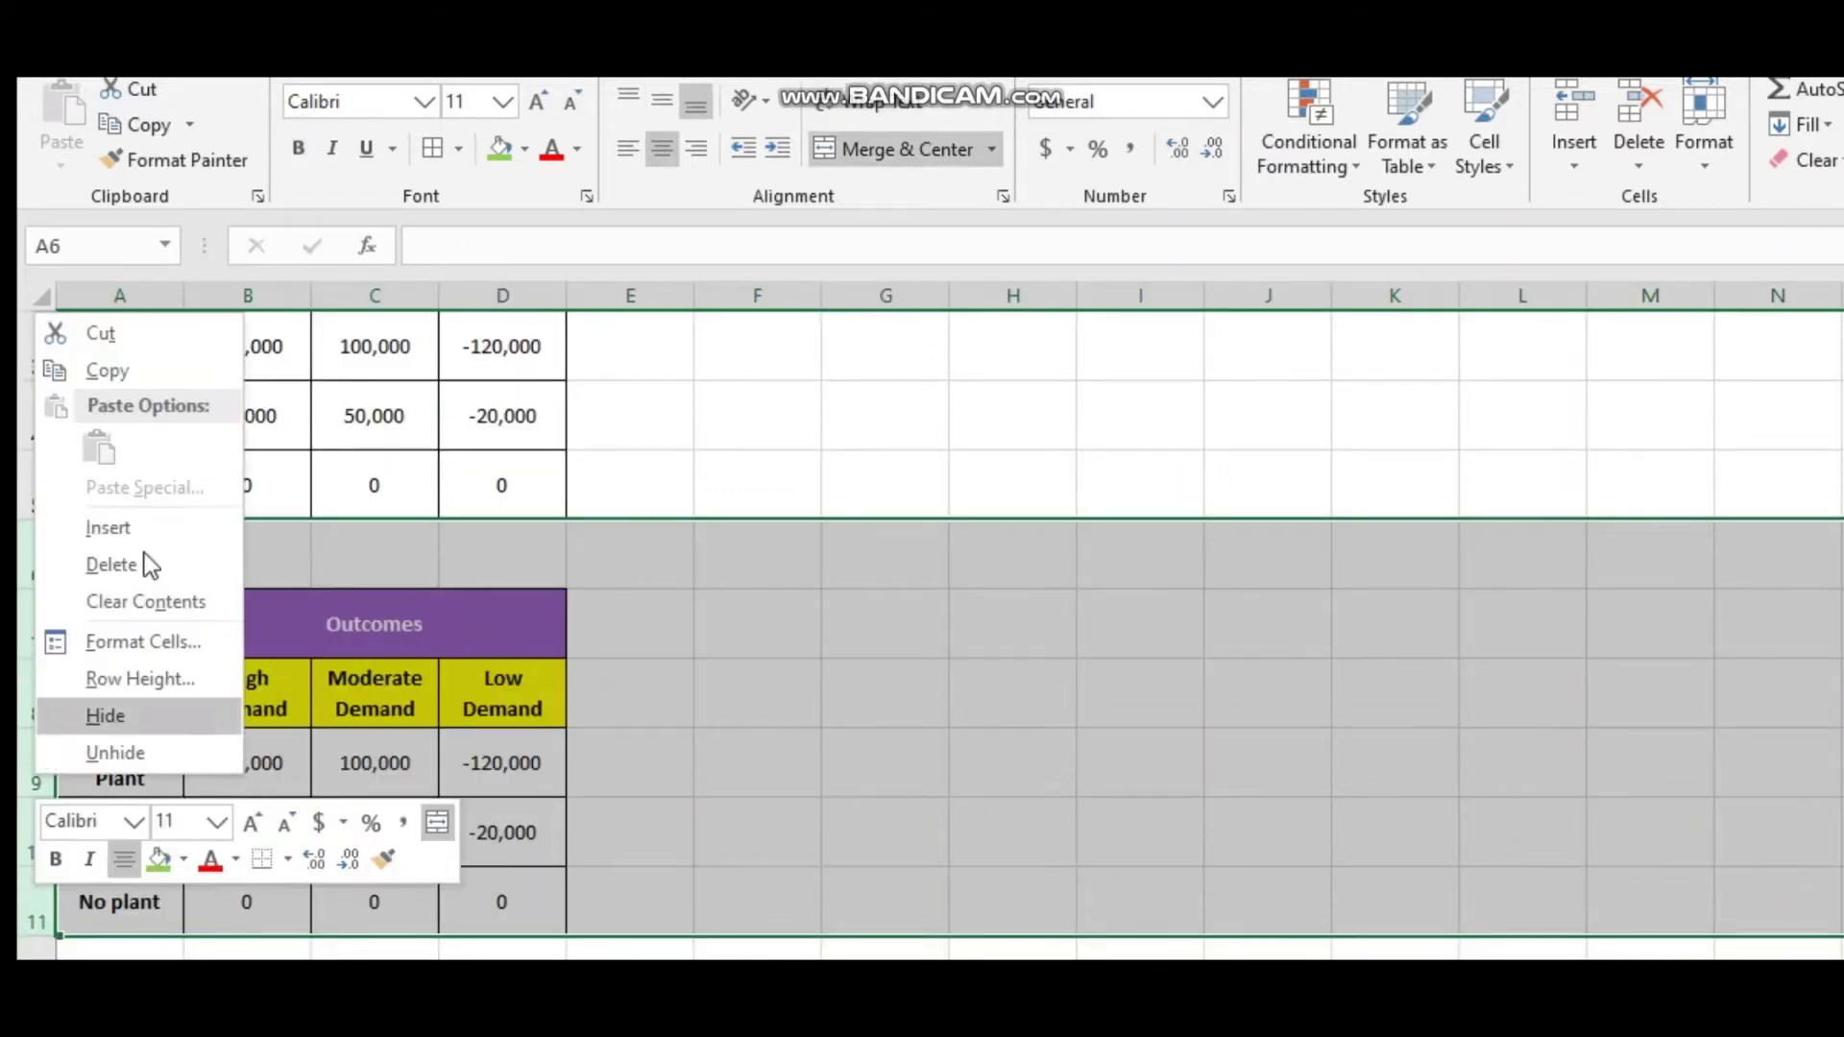
pyautogui.click(153, 529)
pyautogui.click(247, 597)
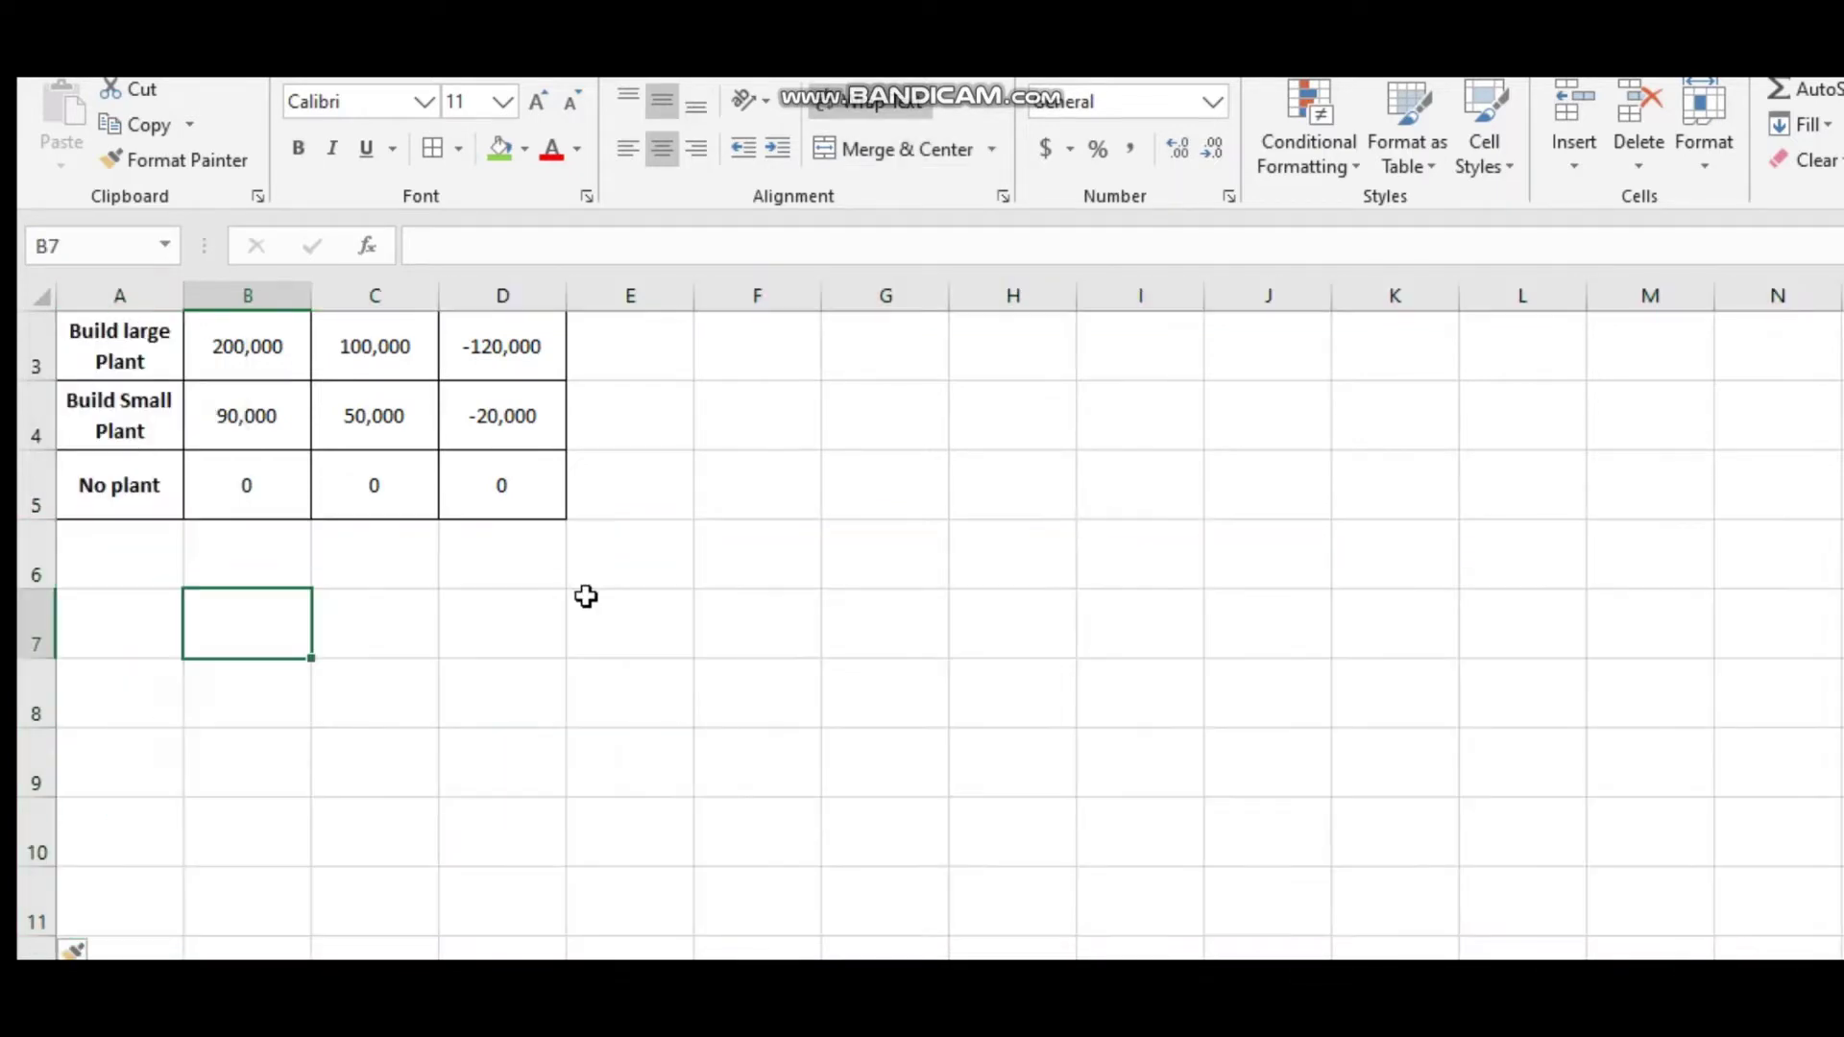
pyautogui.scroll(1, 609, 609)
pyautogui.click(697, 475)
pyautogui.click(646, 346)
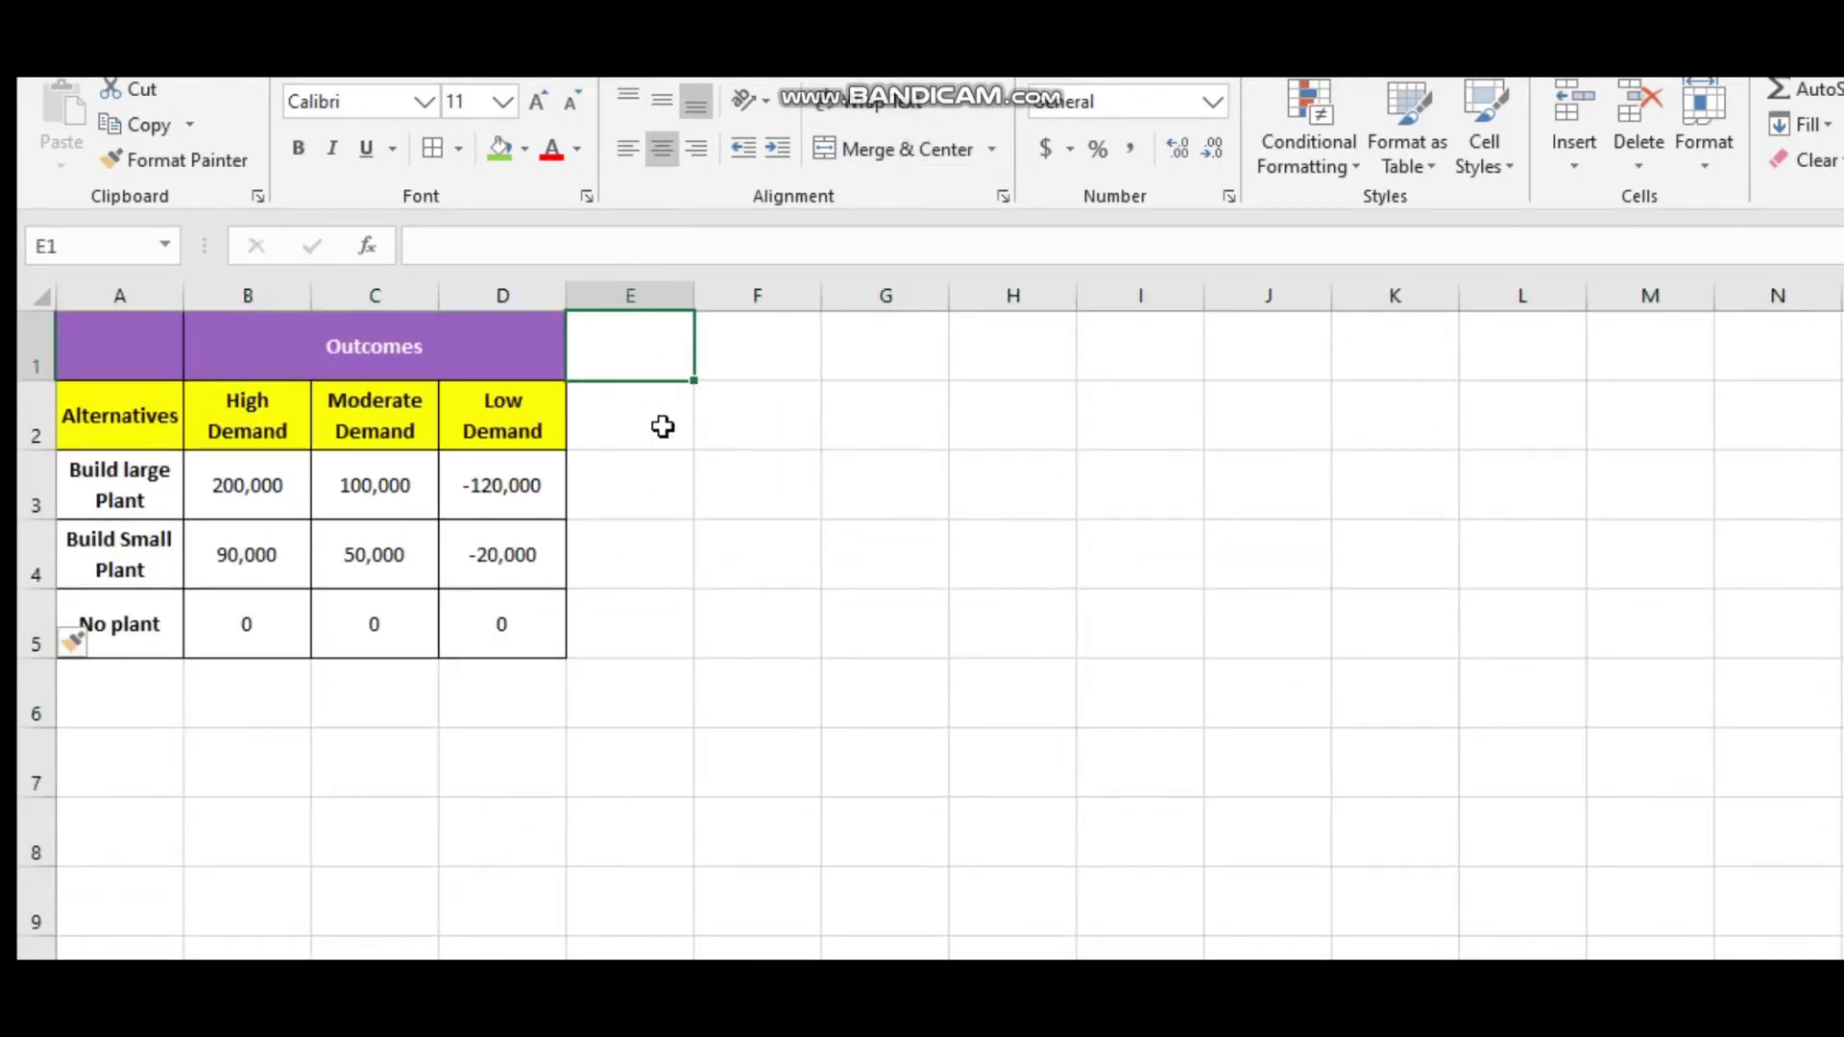
# Switch to the Decision Analysis presentation in PowerPoint, examine the Maximax slide, and return to the Excel workbook.
pyautogui.hotkey('alt', 'Tab')
pyautogui.click(209, 411)
pyautogui.press('Up')
pyautogui.press('Up')
pyautogui.press('Up')
pyautogui.press('Up')
pyautogui.press('Up')
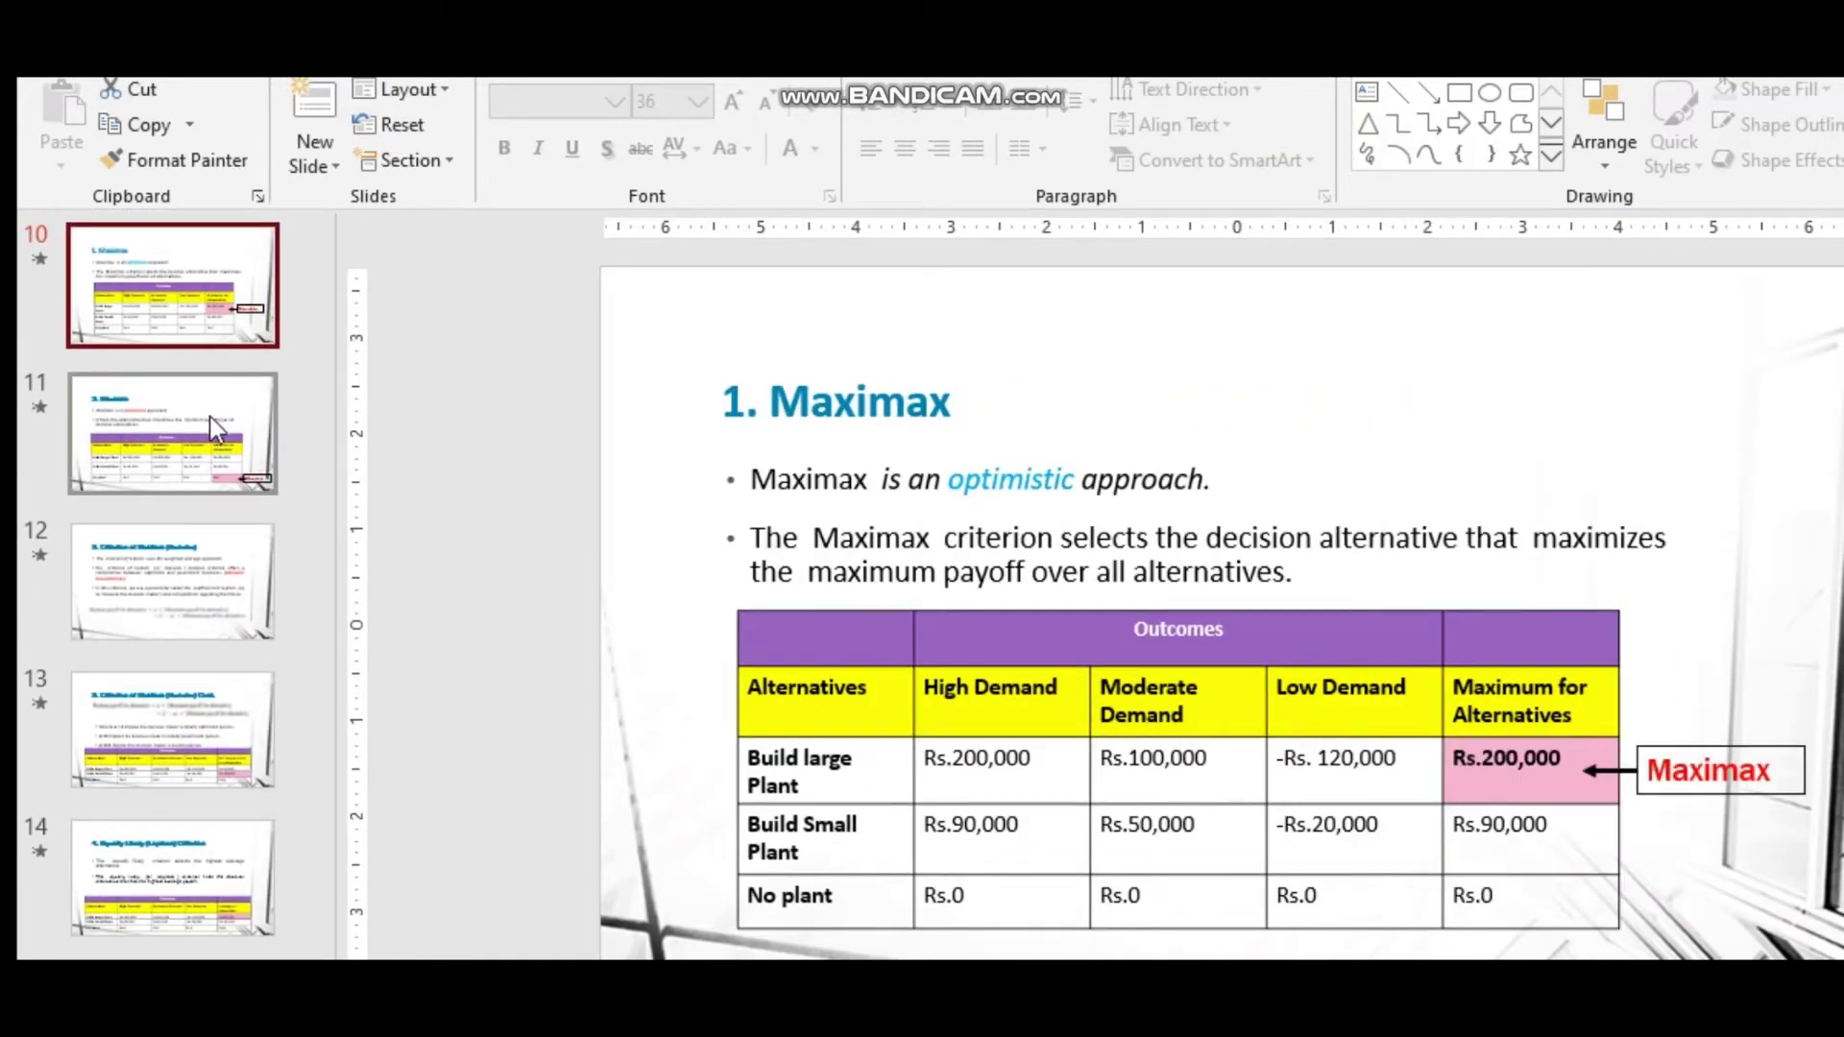
pyautogui.hotkey('alt', 'Tab')
pyautogui.hotkey('alt', 'Tab')
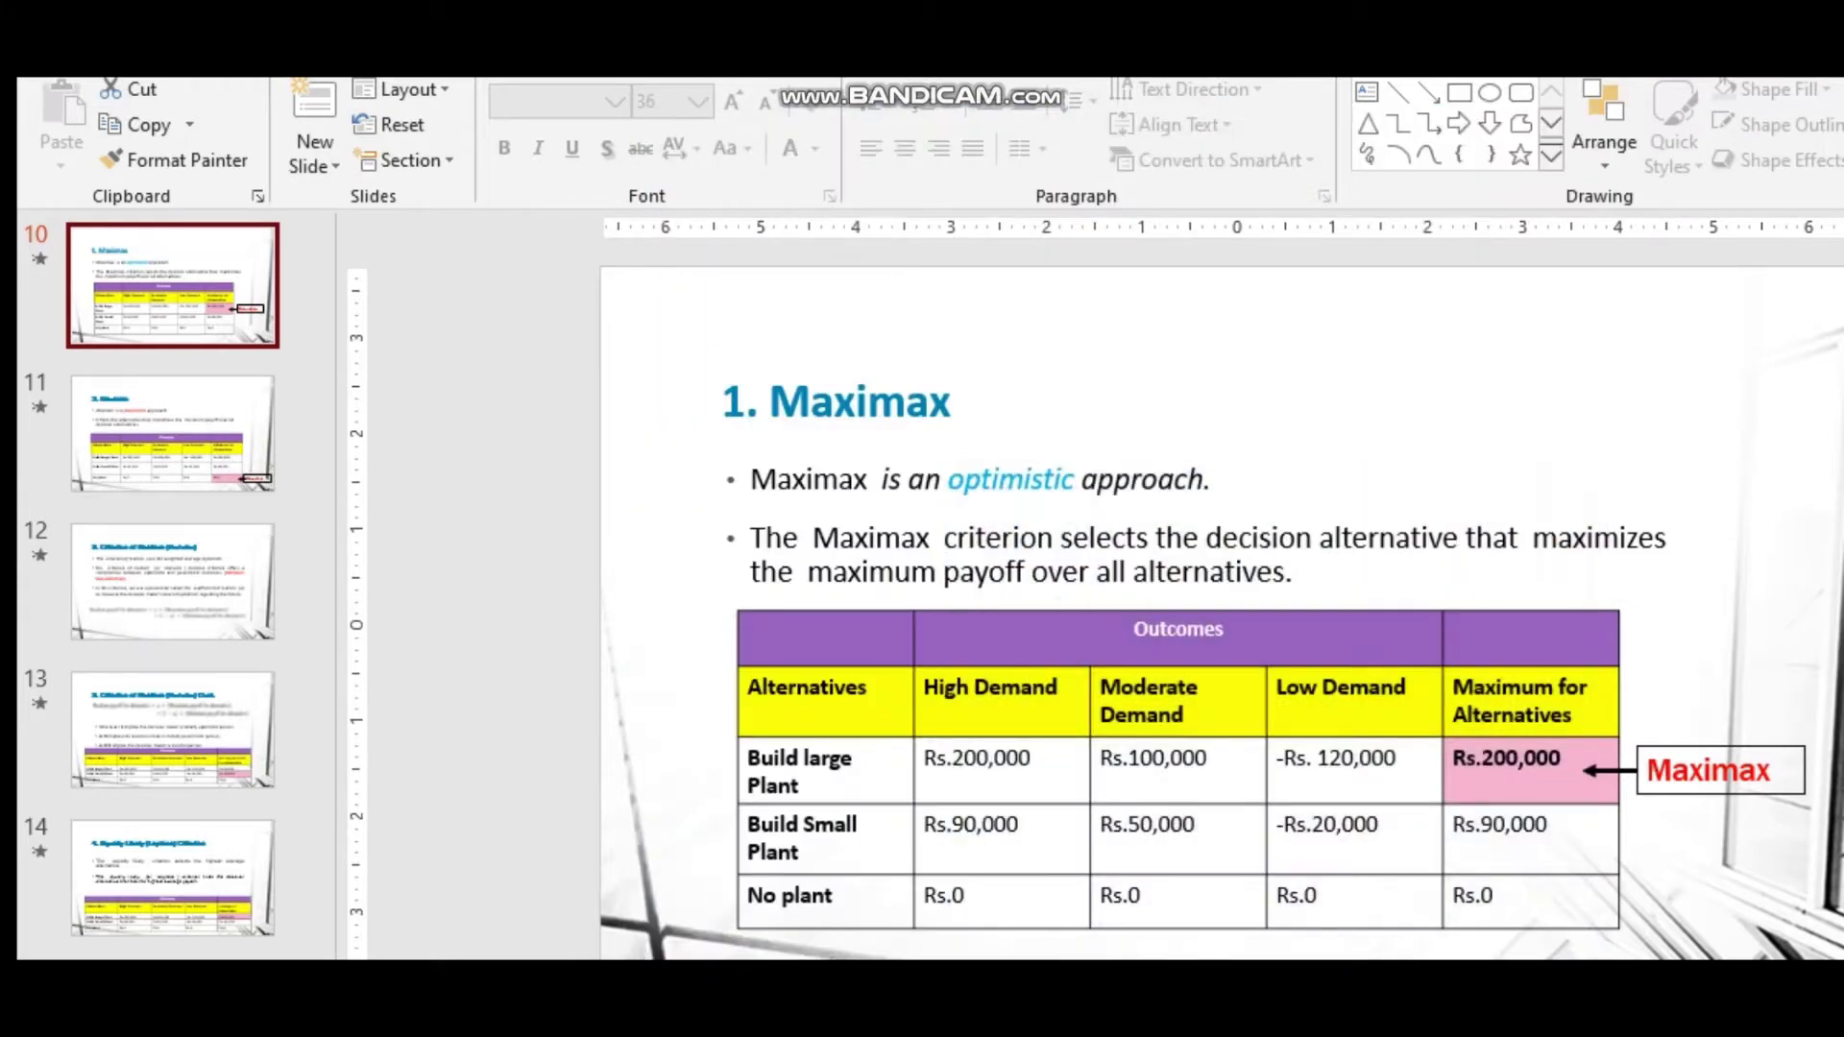
pyautogui.moveTo(1259, 999)
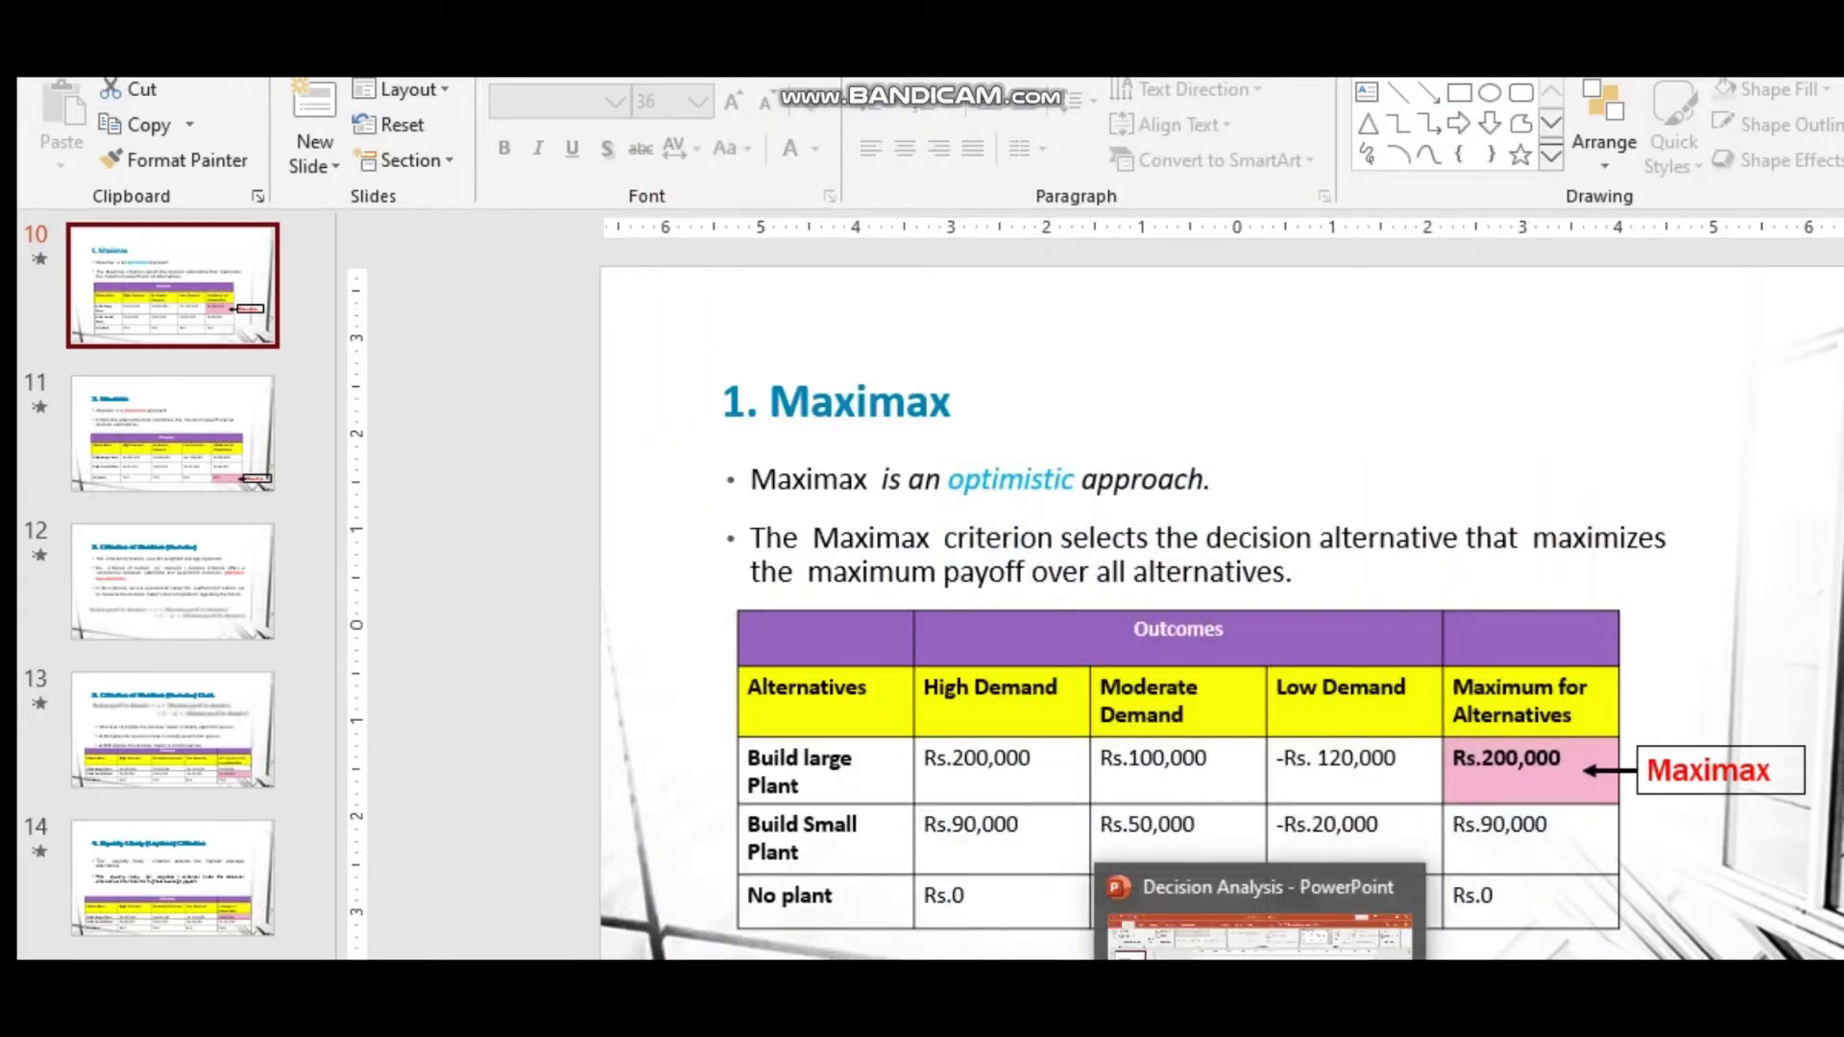
pyautogui.click(1202, 999)
# Merge and center cells E1:F1 and enter the heading "Maximax".
pyautogui.click(622, 624)
pyautogui.click(659, 345)
pyautogui.doubleClick(658, 345)
pyautogui.click(756, 384)
pyautogui.click(754, 360)
pyautogui.moveTo(697, 361); pyautogui.dragTo(658, 363)
pyautogui.click(898, 149)
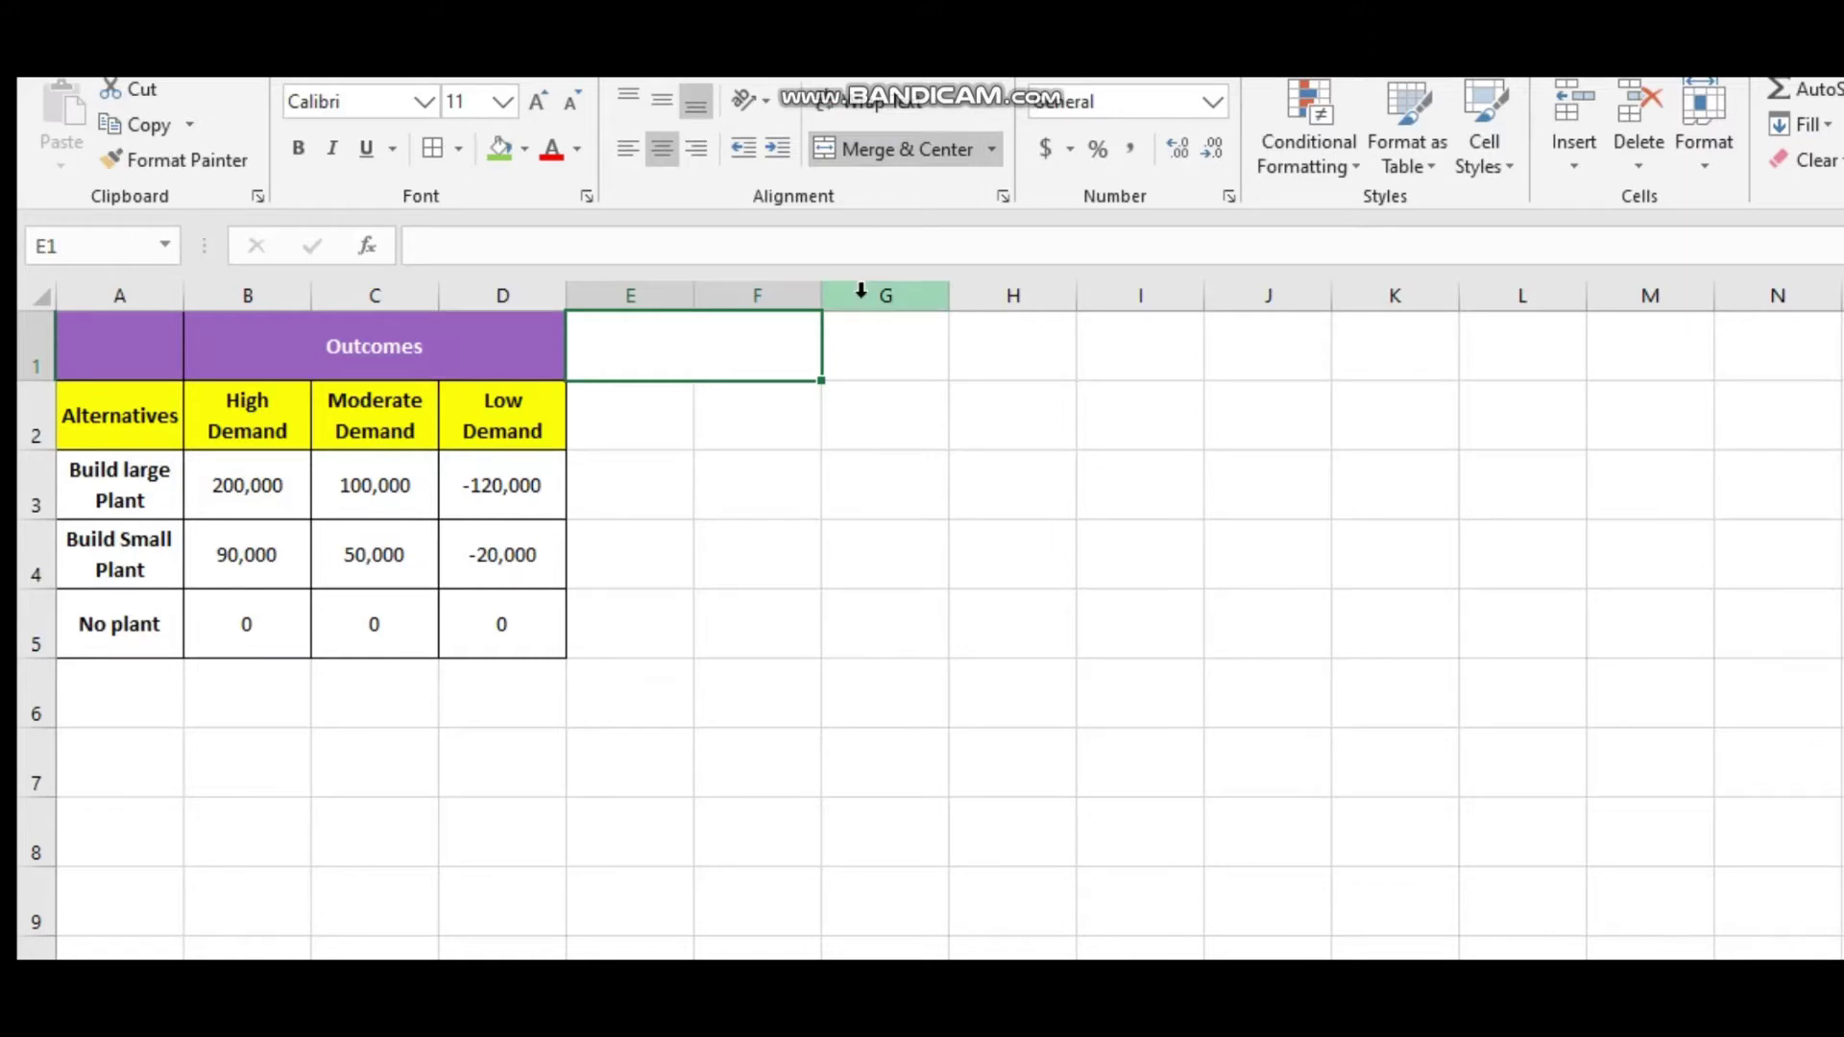
pyautogui.write('Maximax')
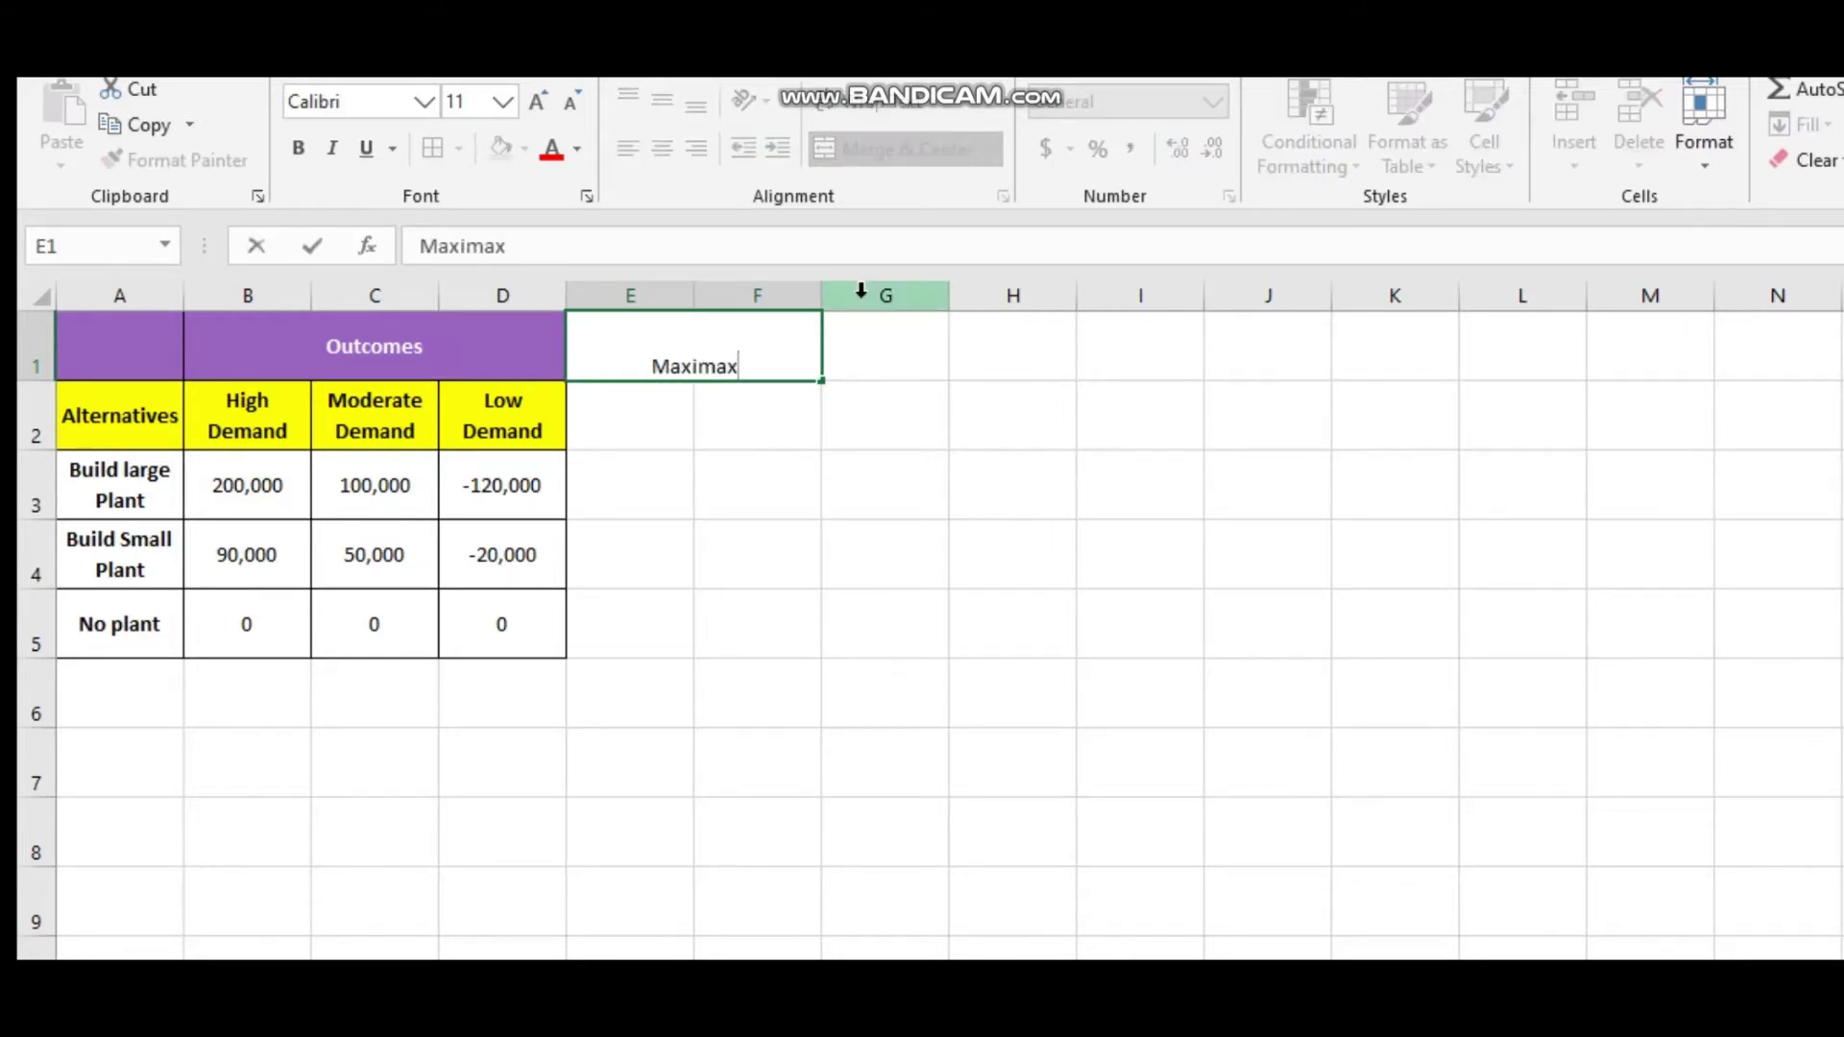
pyautogui.press('Return')
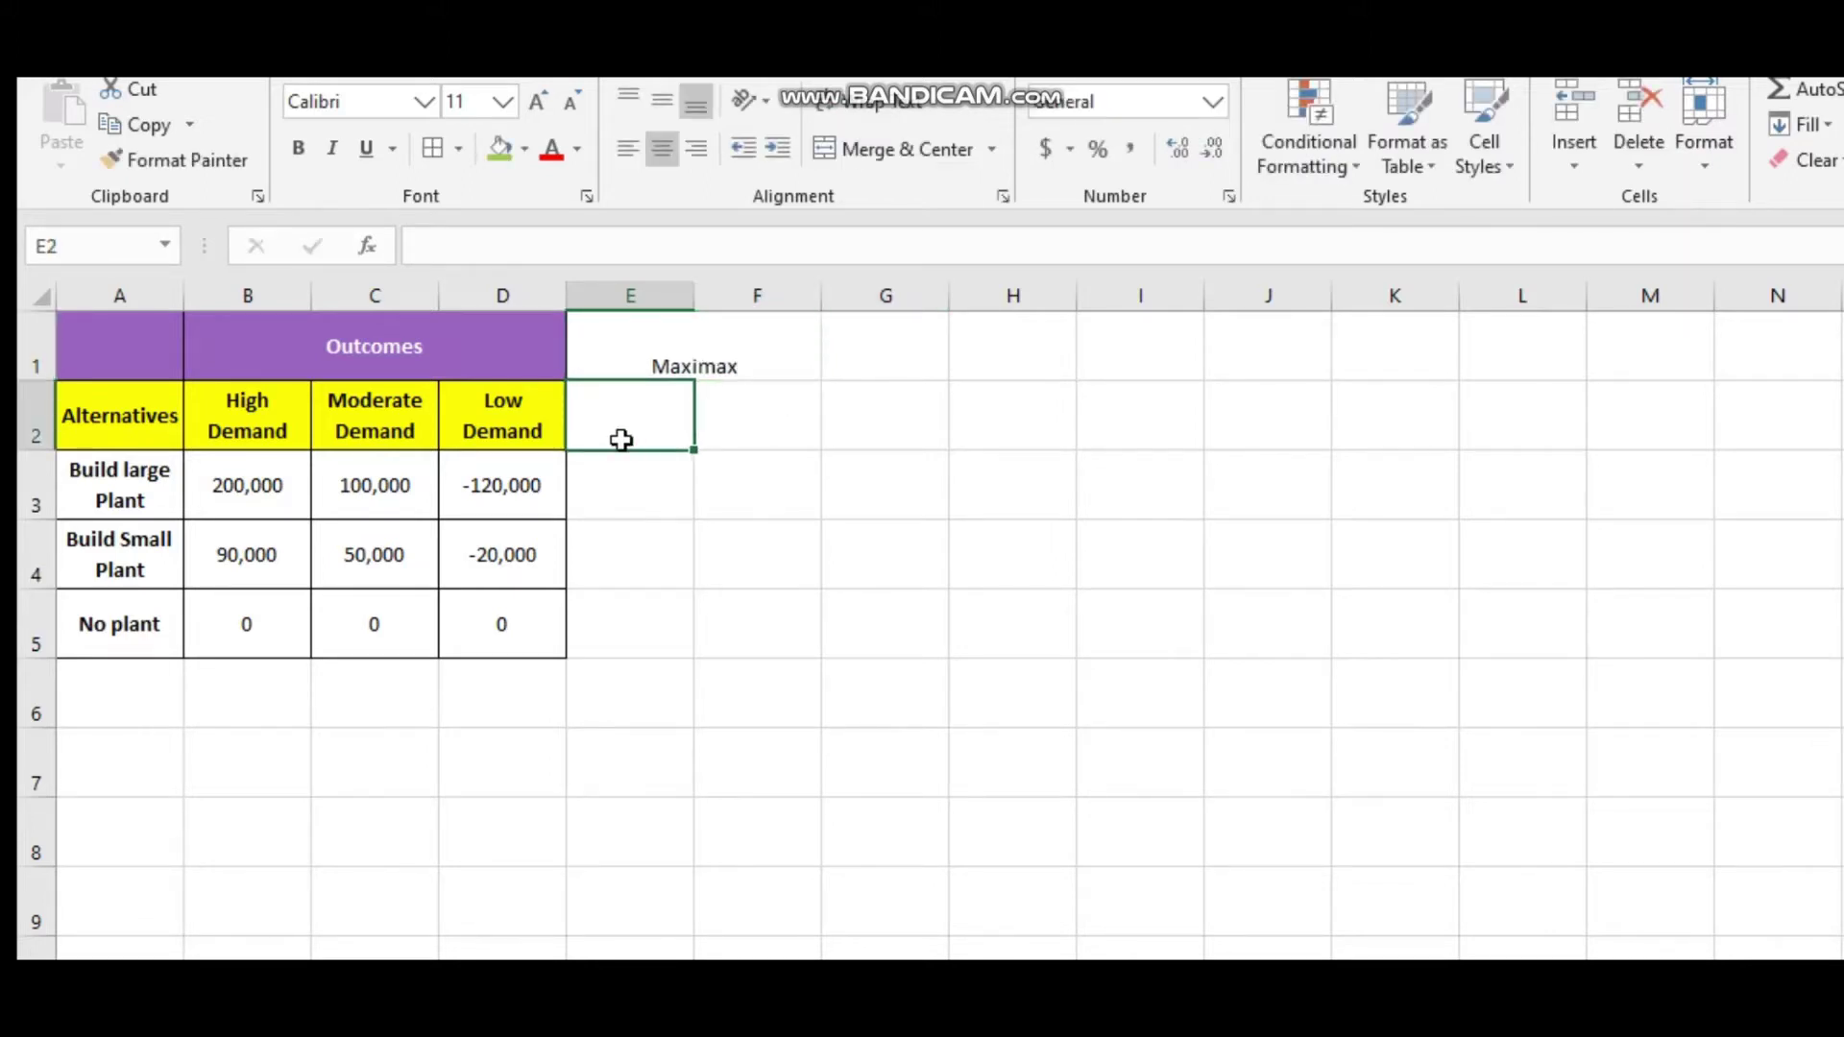
# Enter the heading "Maximax Payoff" in E2 and wrap its text.
pyautogui.write('Maximax Payoff')
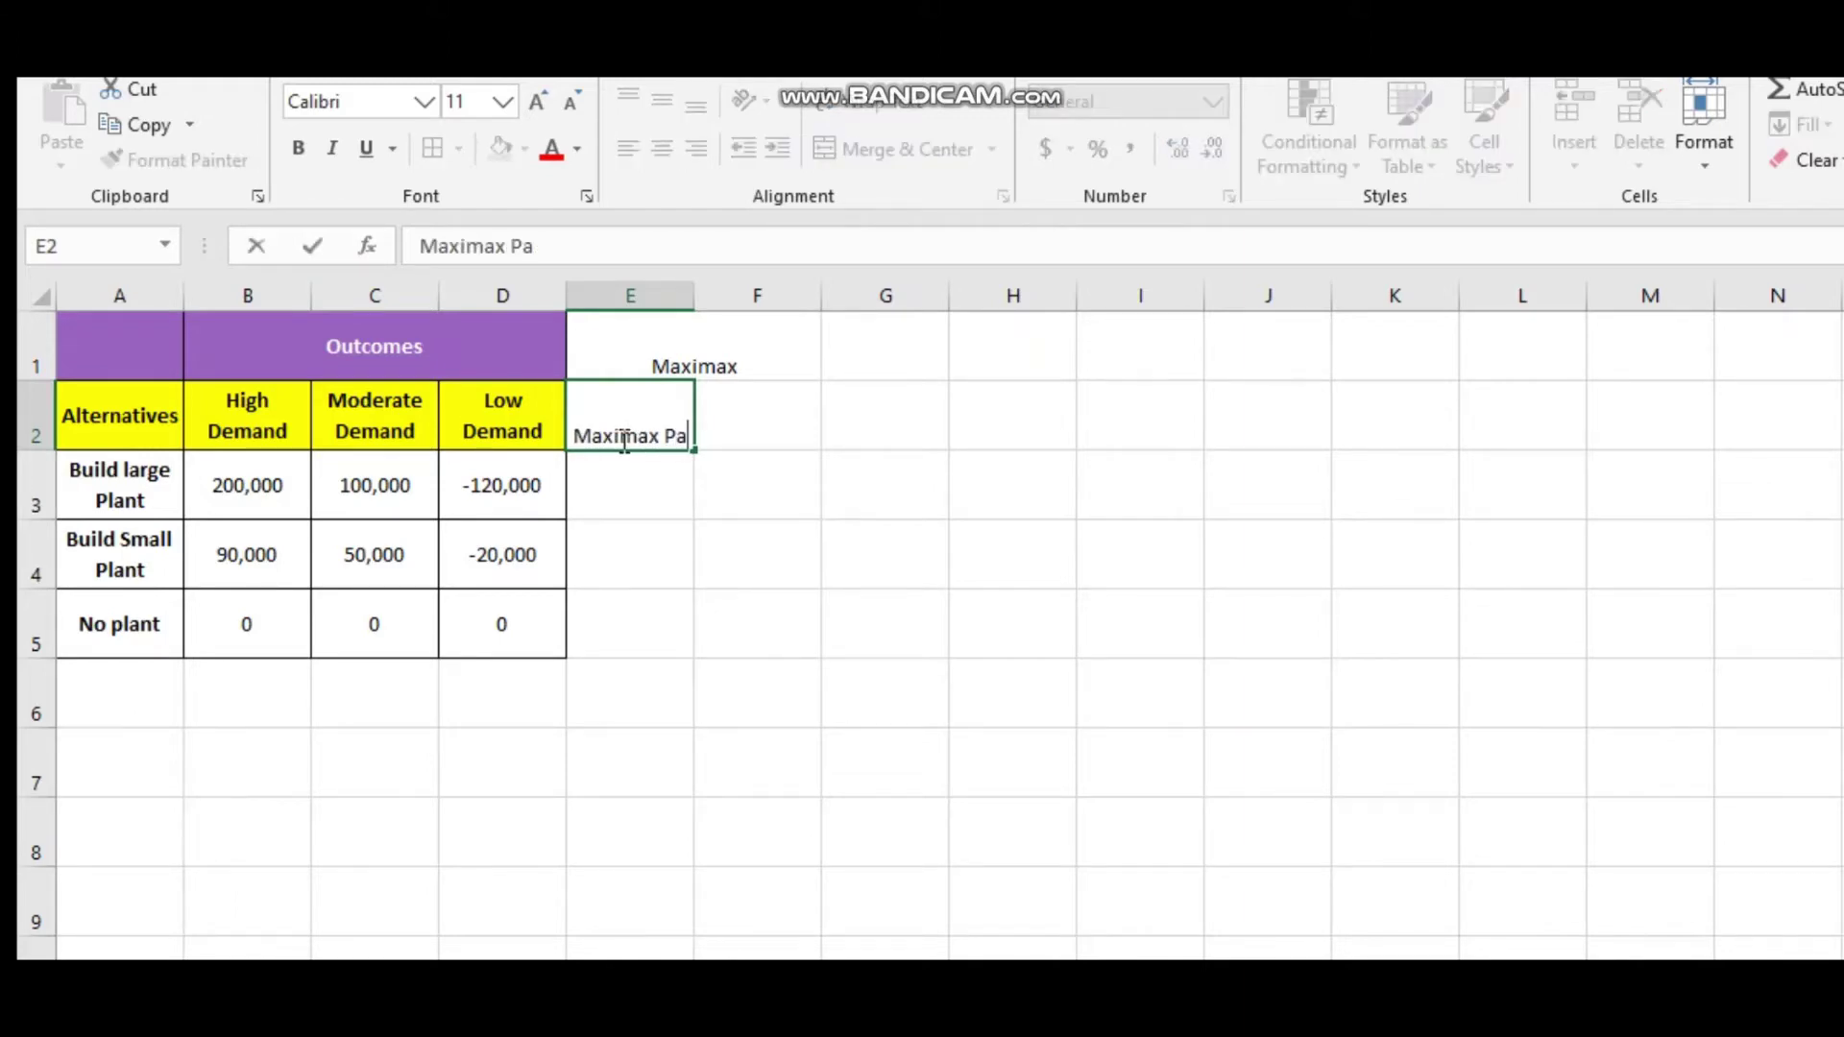
pyautogui.press('Return')
pyautogui.click(617, 423)
pyautogui.click(845, 103)
# Calculate the Maximax payoff in E3 with =MAX(B3:D3) and fill the formula down to E5.
pyautogui.click(638, 493)
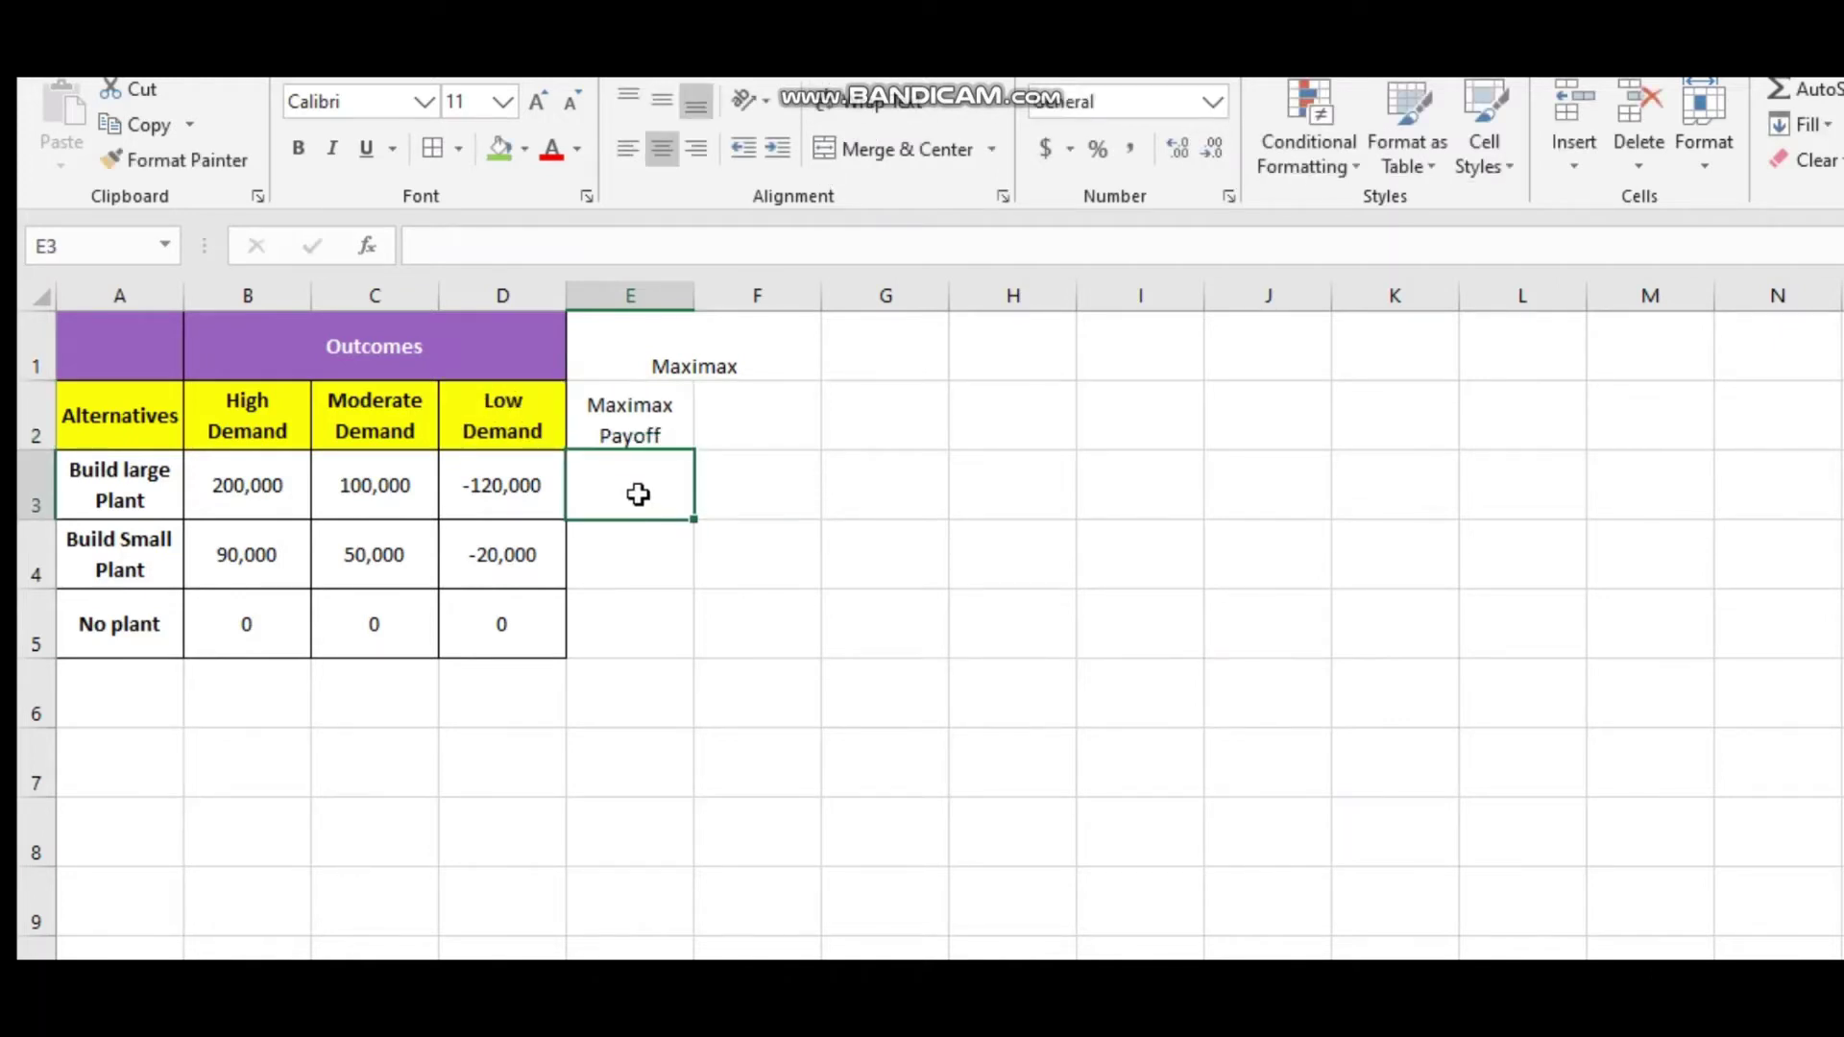
pyautogui.write('=max')
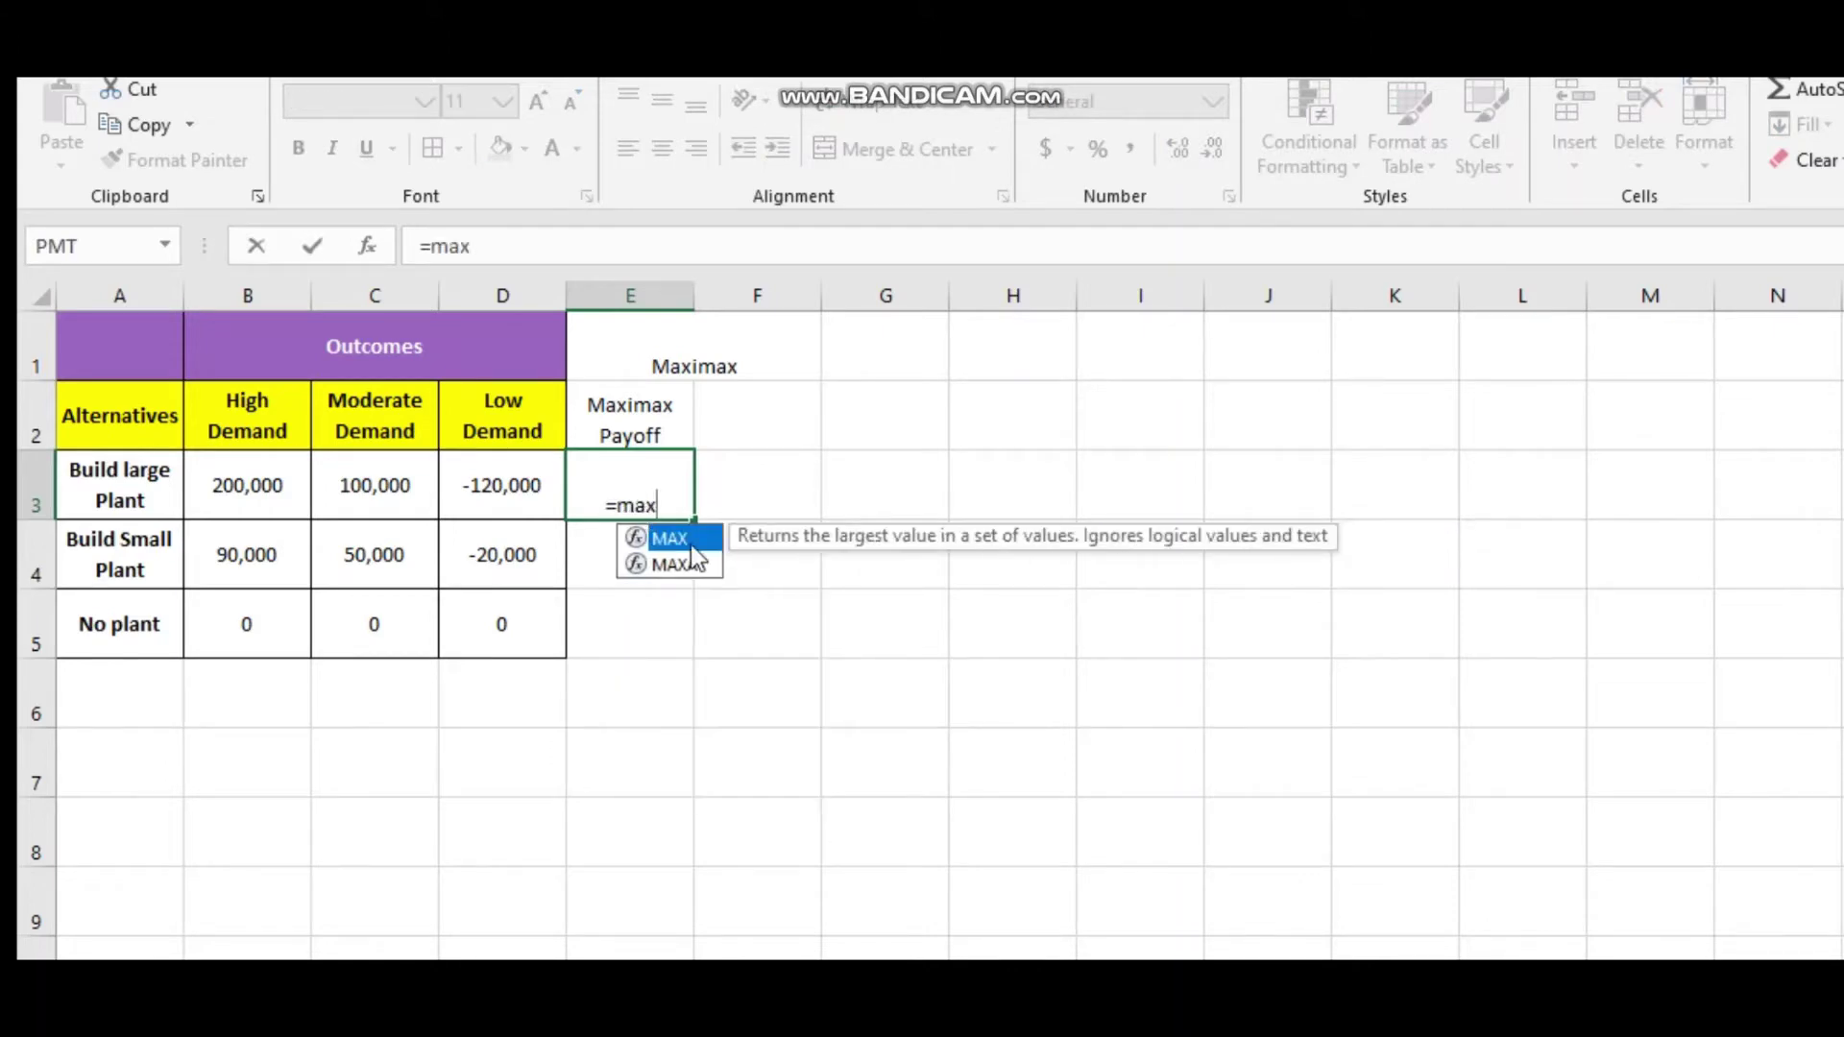
pyautogui.doubleClick(690, 542)
pyautogui.moveTo(480, 480); pyautogui.dragTo(255, 474)
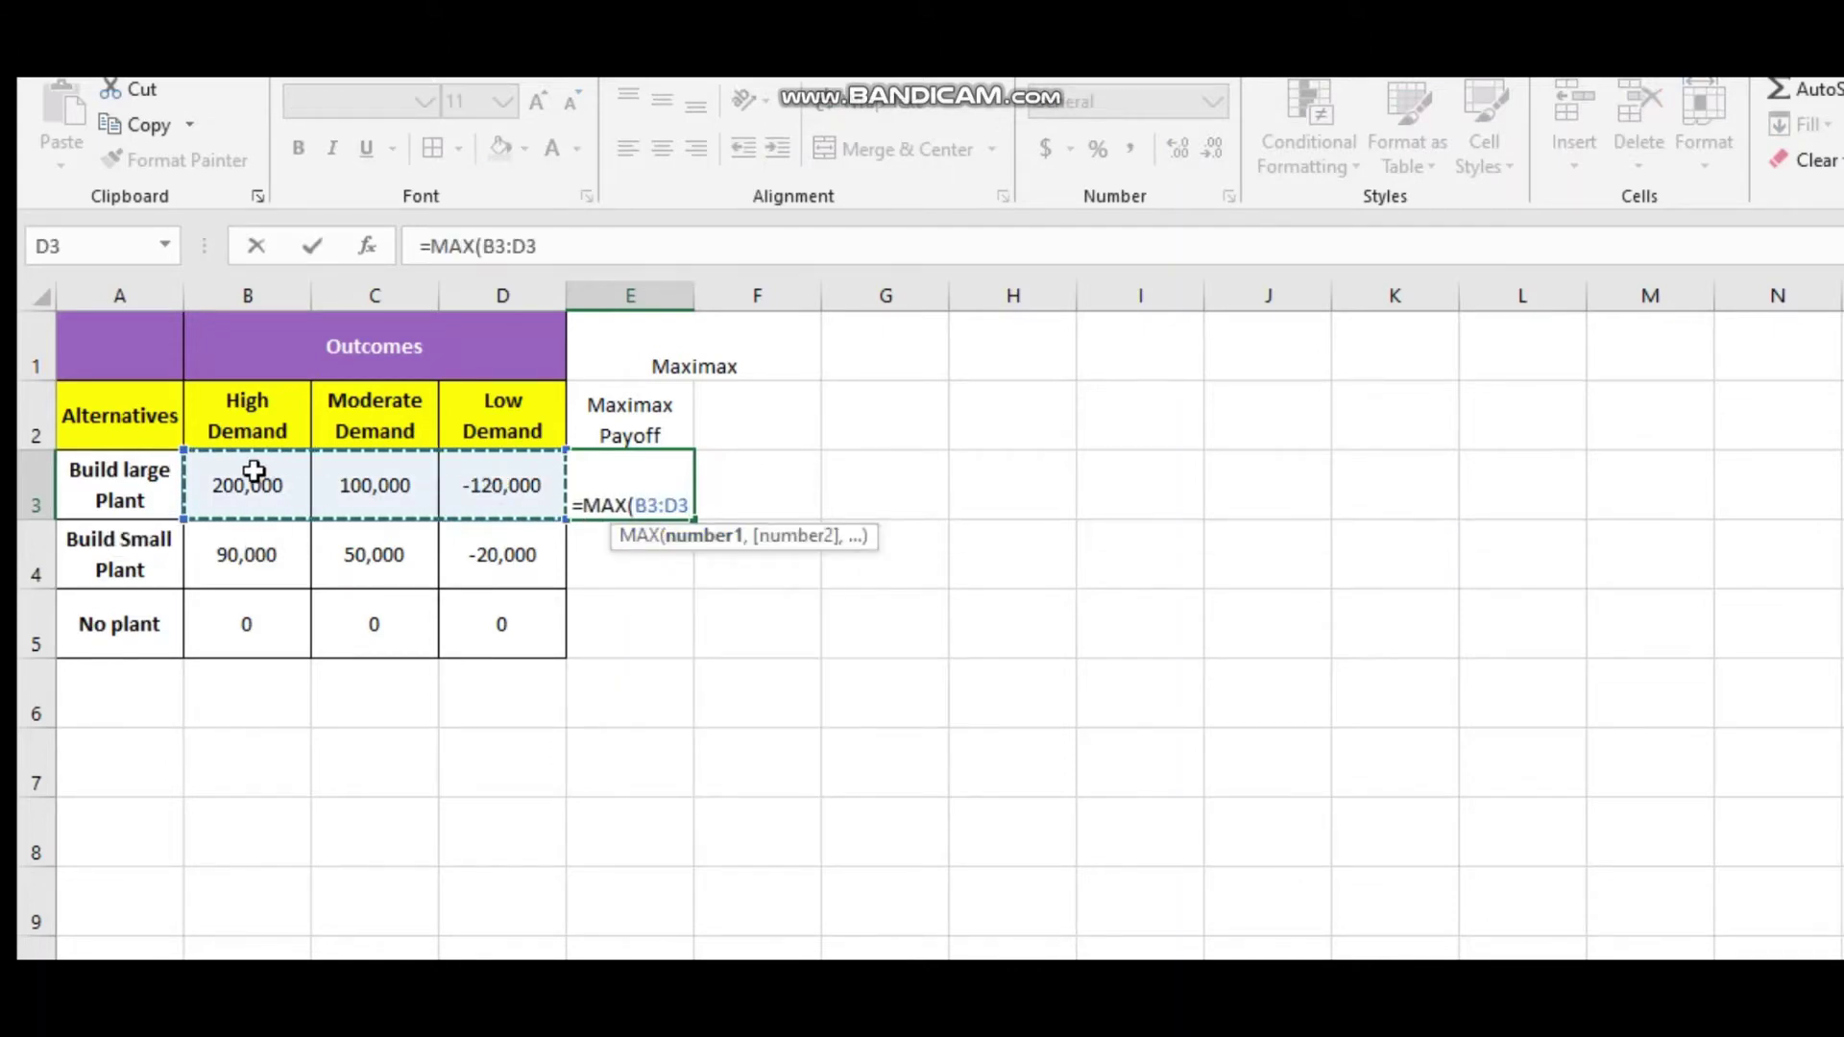
pyautogui.write(')')
pyautogui.press('Return')
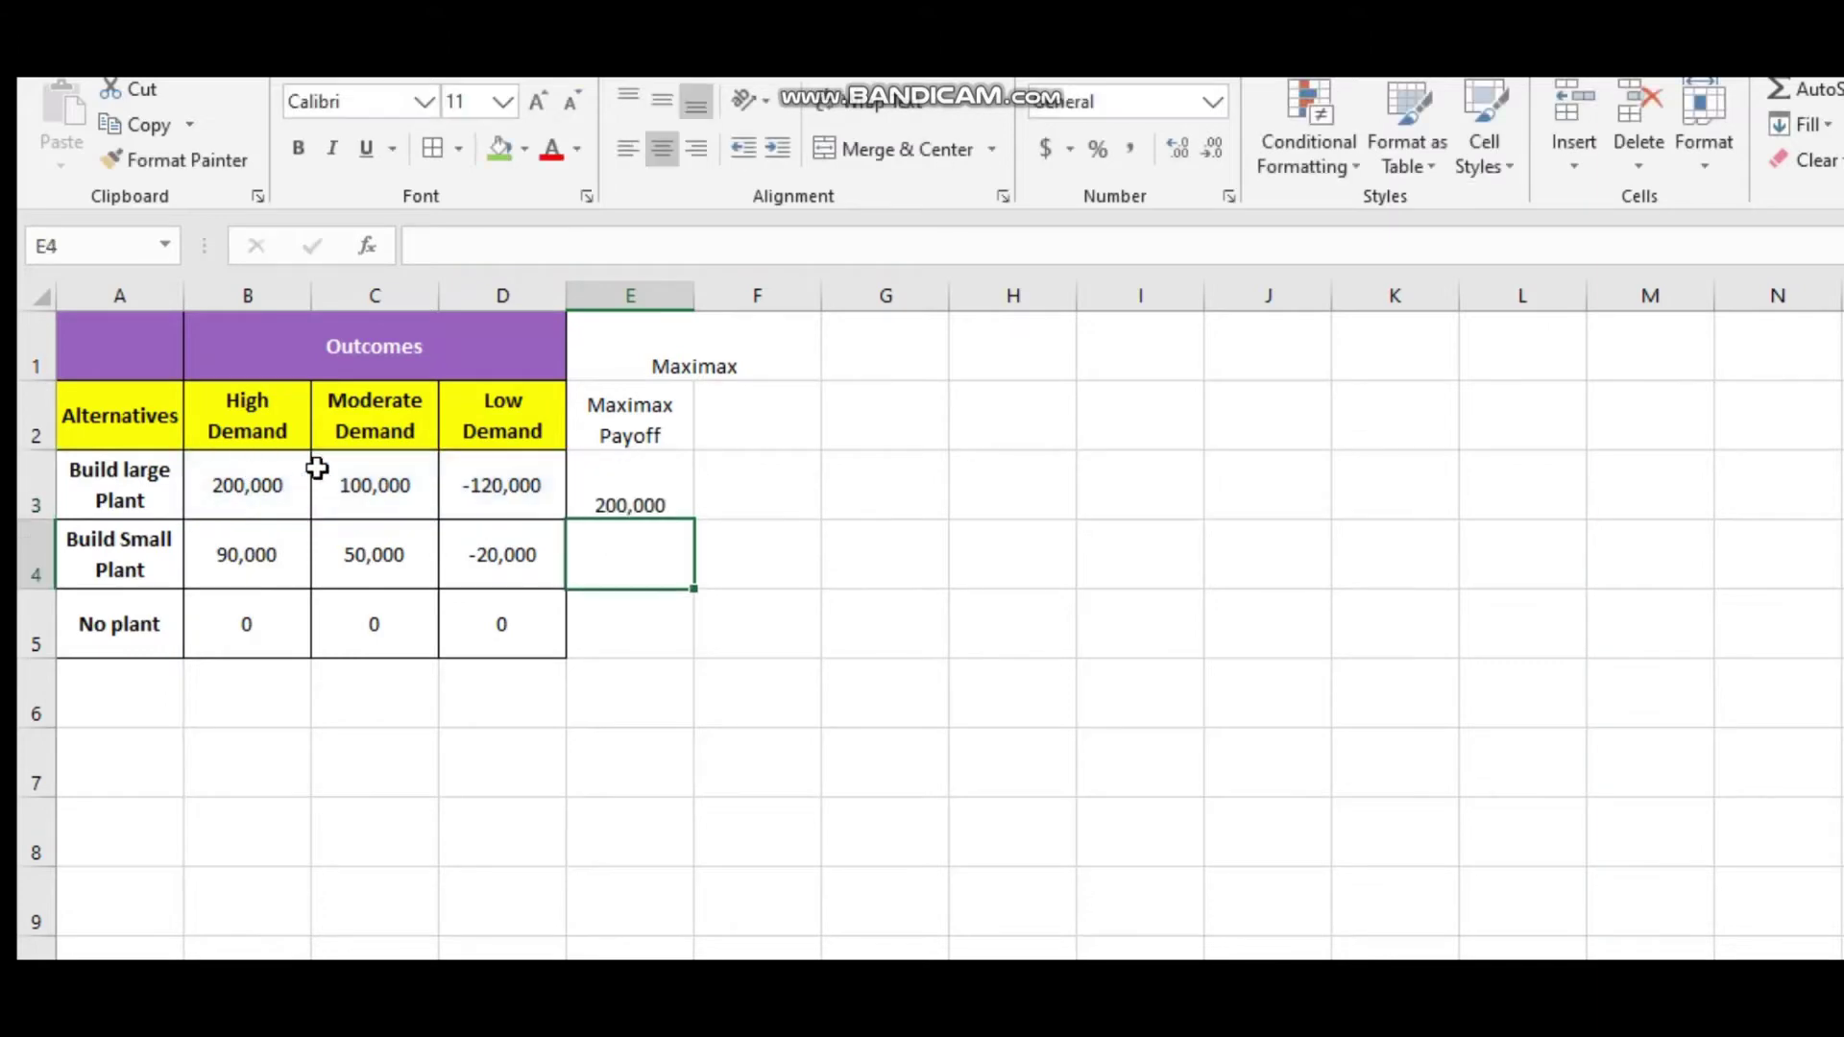
pyautogui.click(650, 485)
pyautogui.moveTo(698, 554); pyautogui.dragTo(700, 653)
# Enter the heading "Choice" in F2.
pyautogui.click(759, 429)
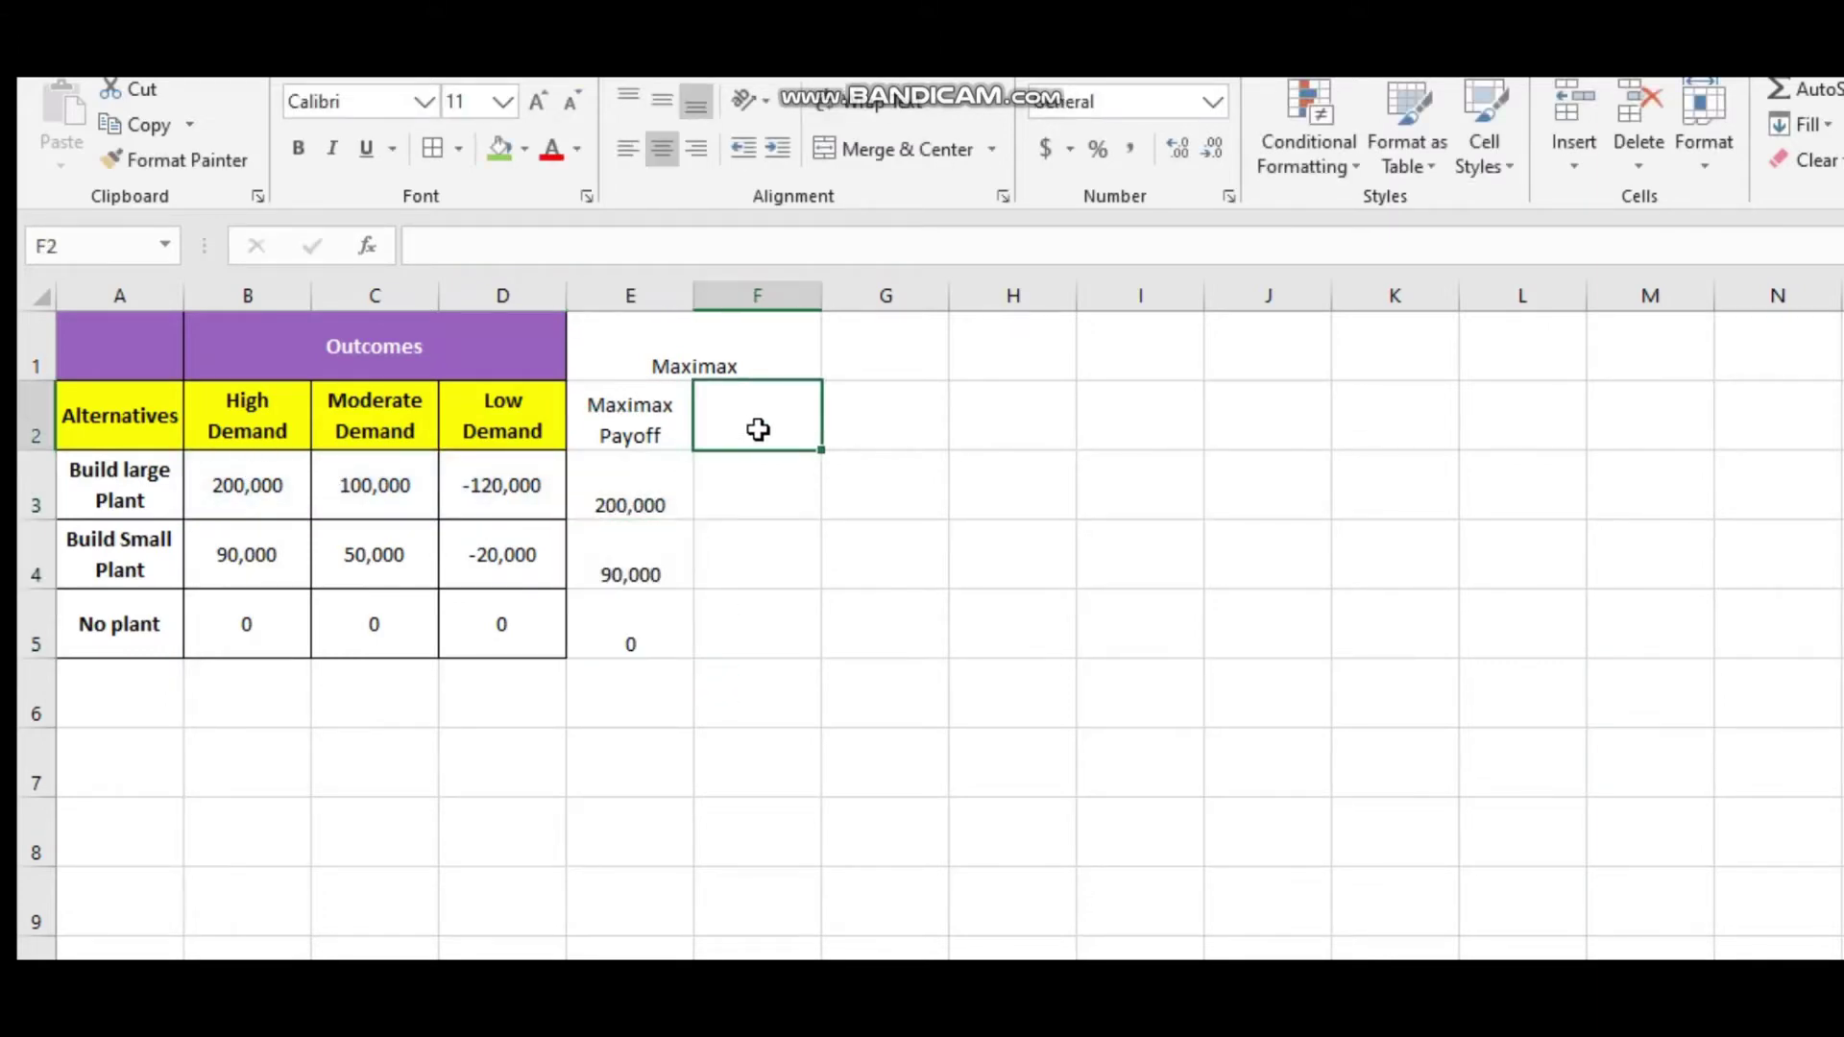
pyautogui.write('Choice')
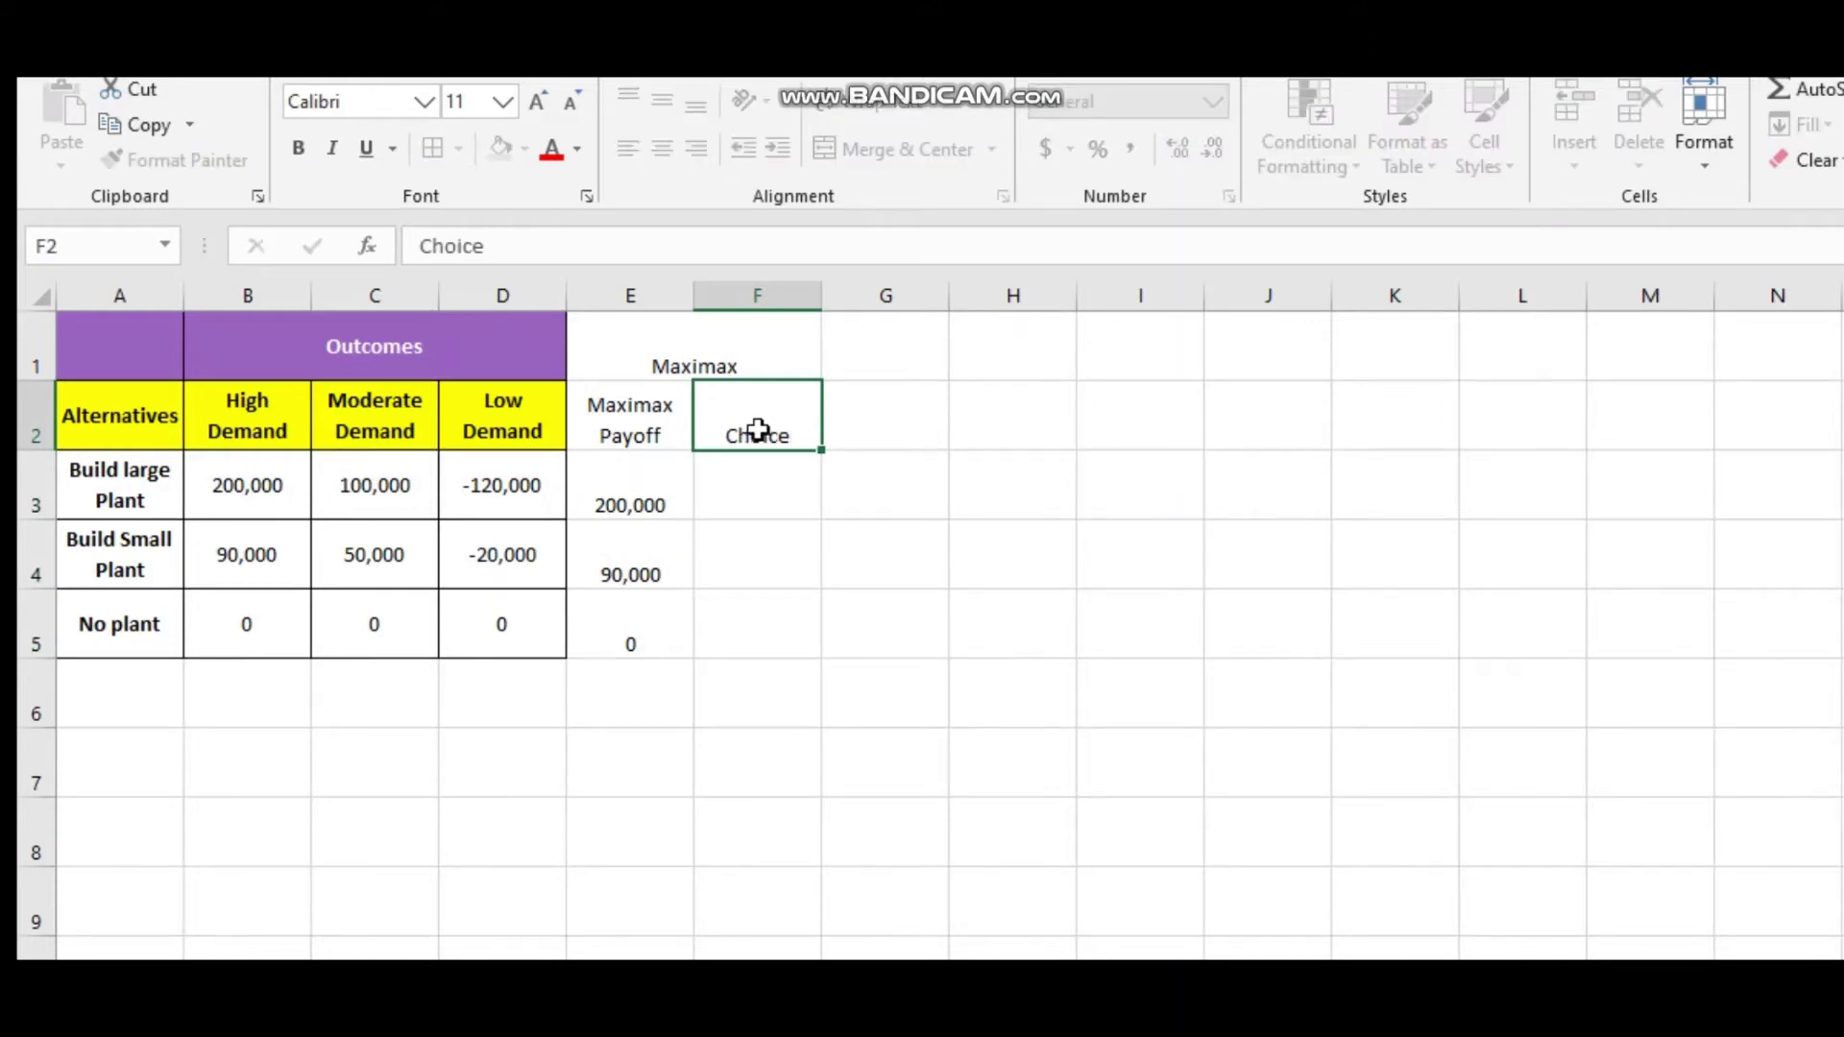
pyautogui.press('Return')
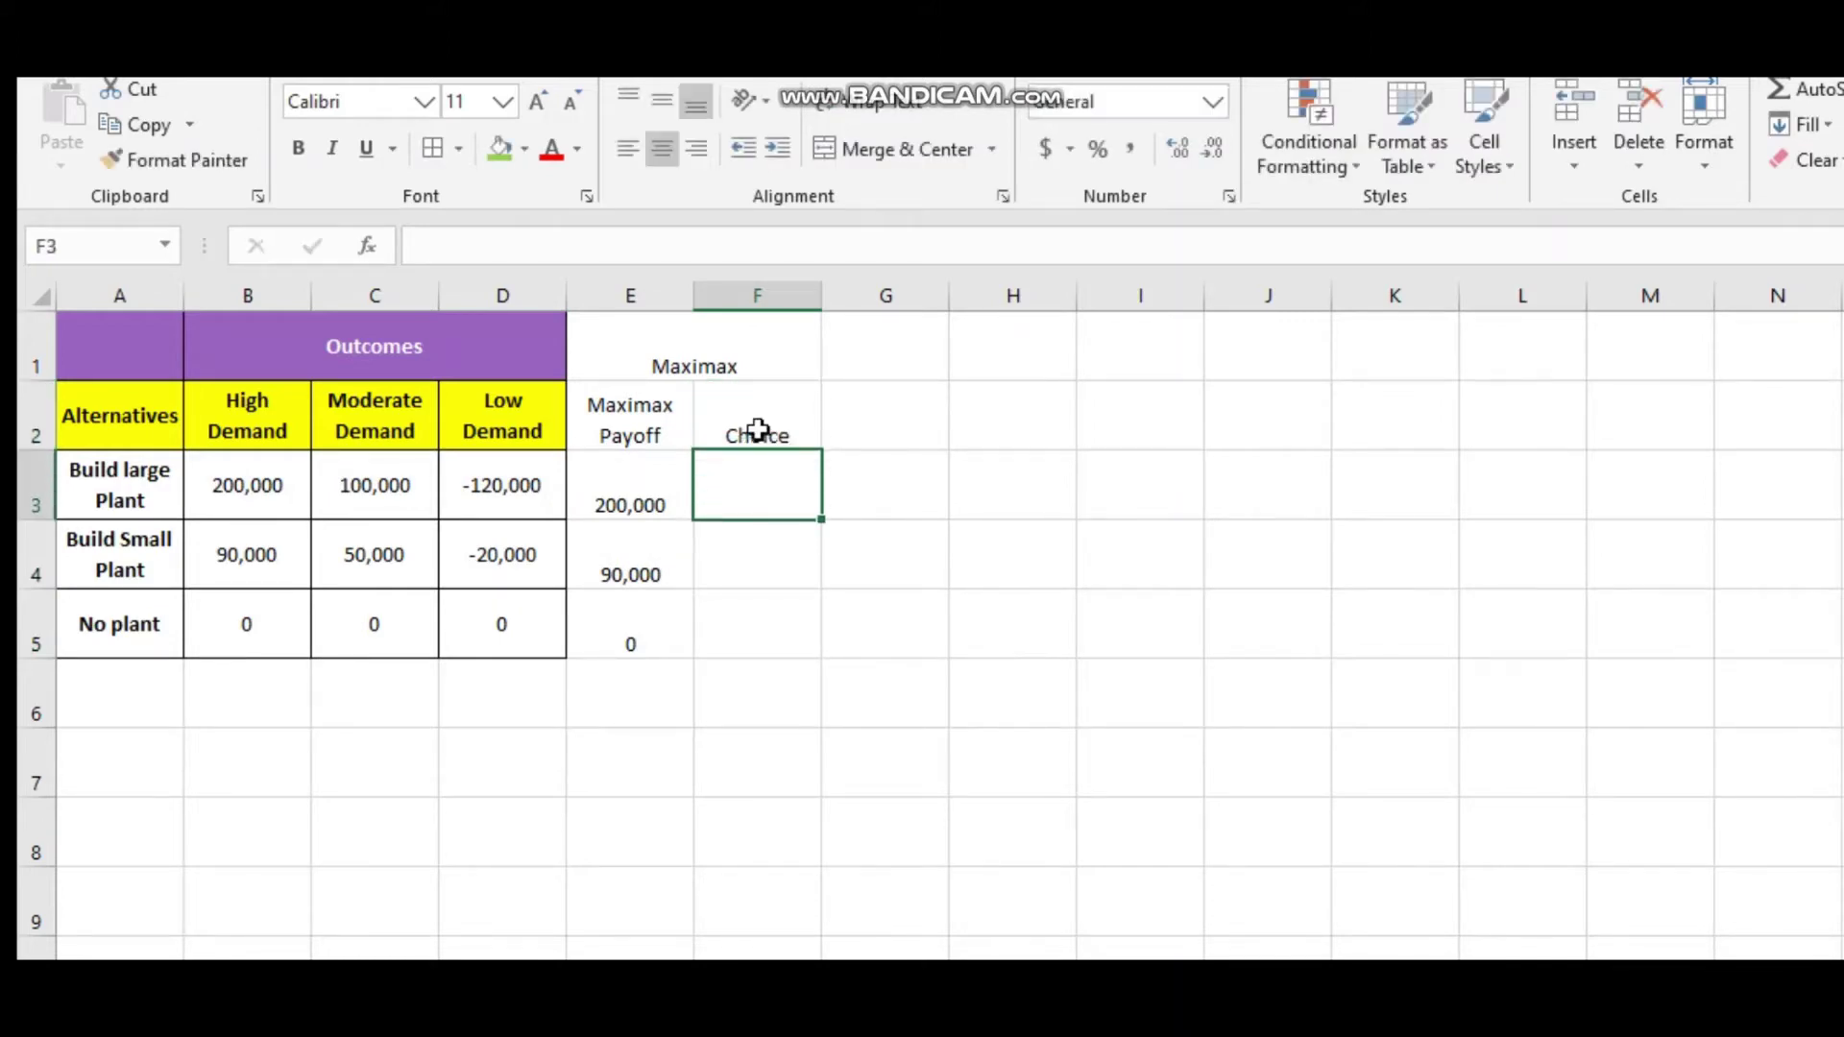
# Write the formula =IF(E3=MAX(E3:E5),"best",) in F3 to flag the best alternative.
pyautogui.write('=if')
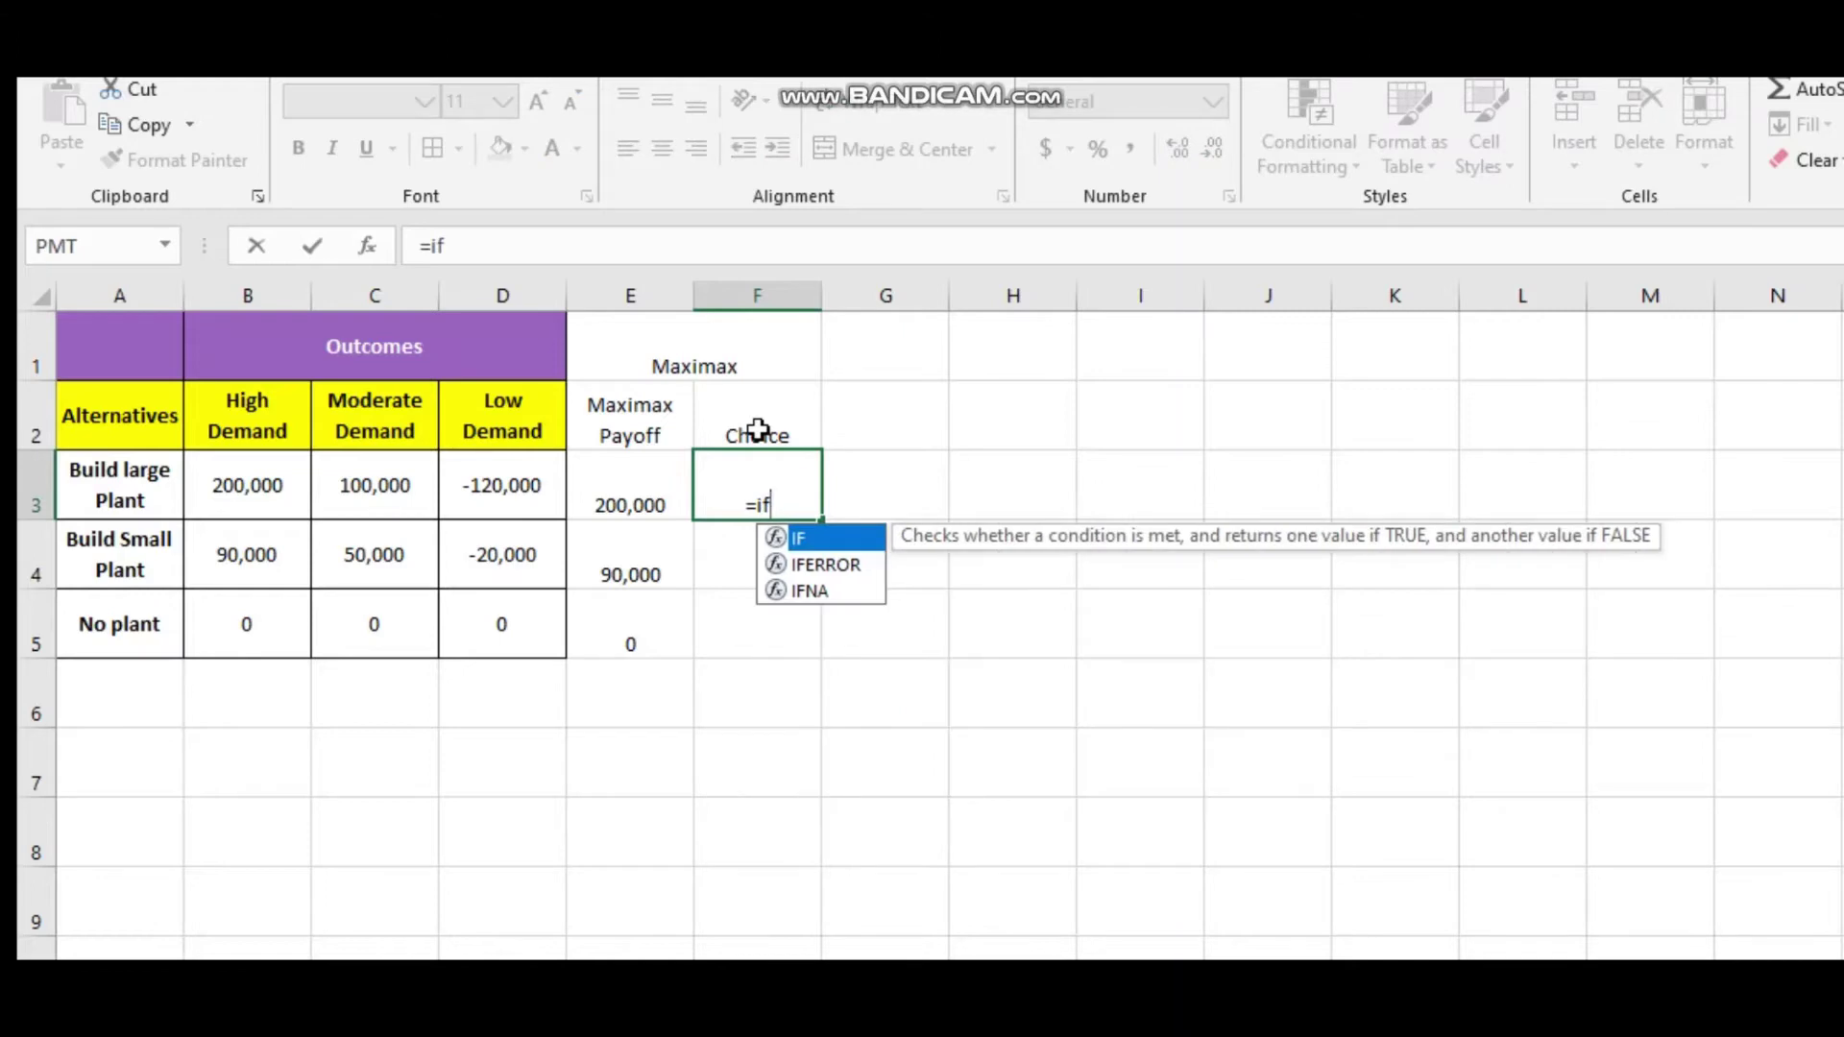
pyautogui.doubleClick(834, 543)
pyautogui.click(609, 498)
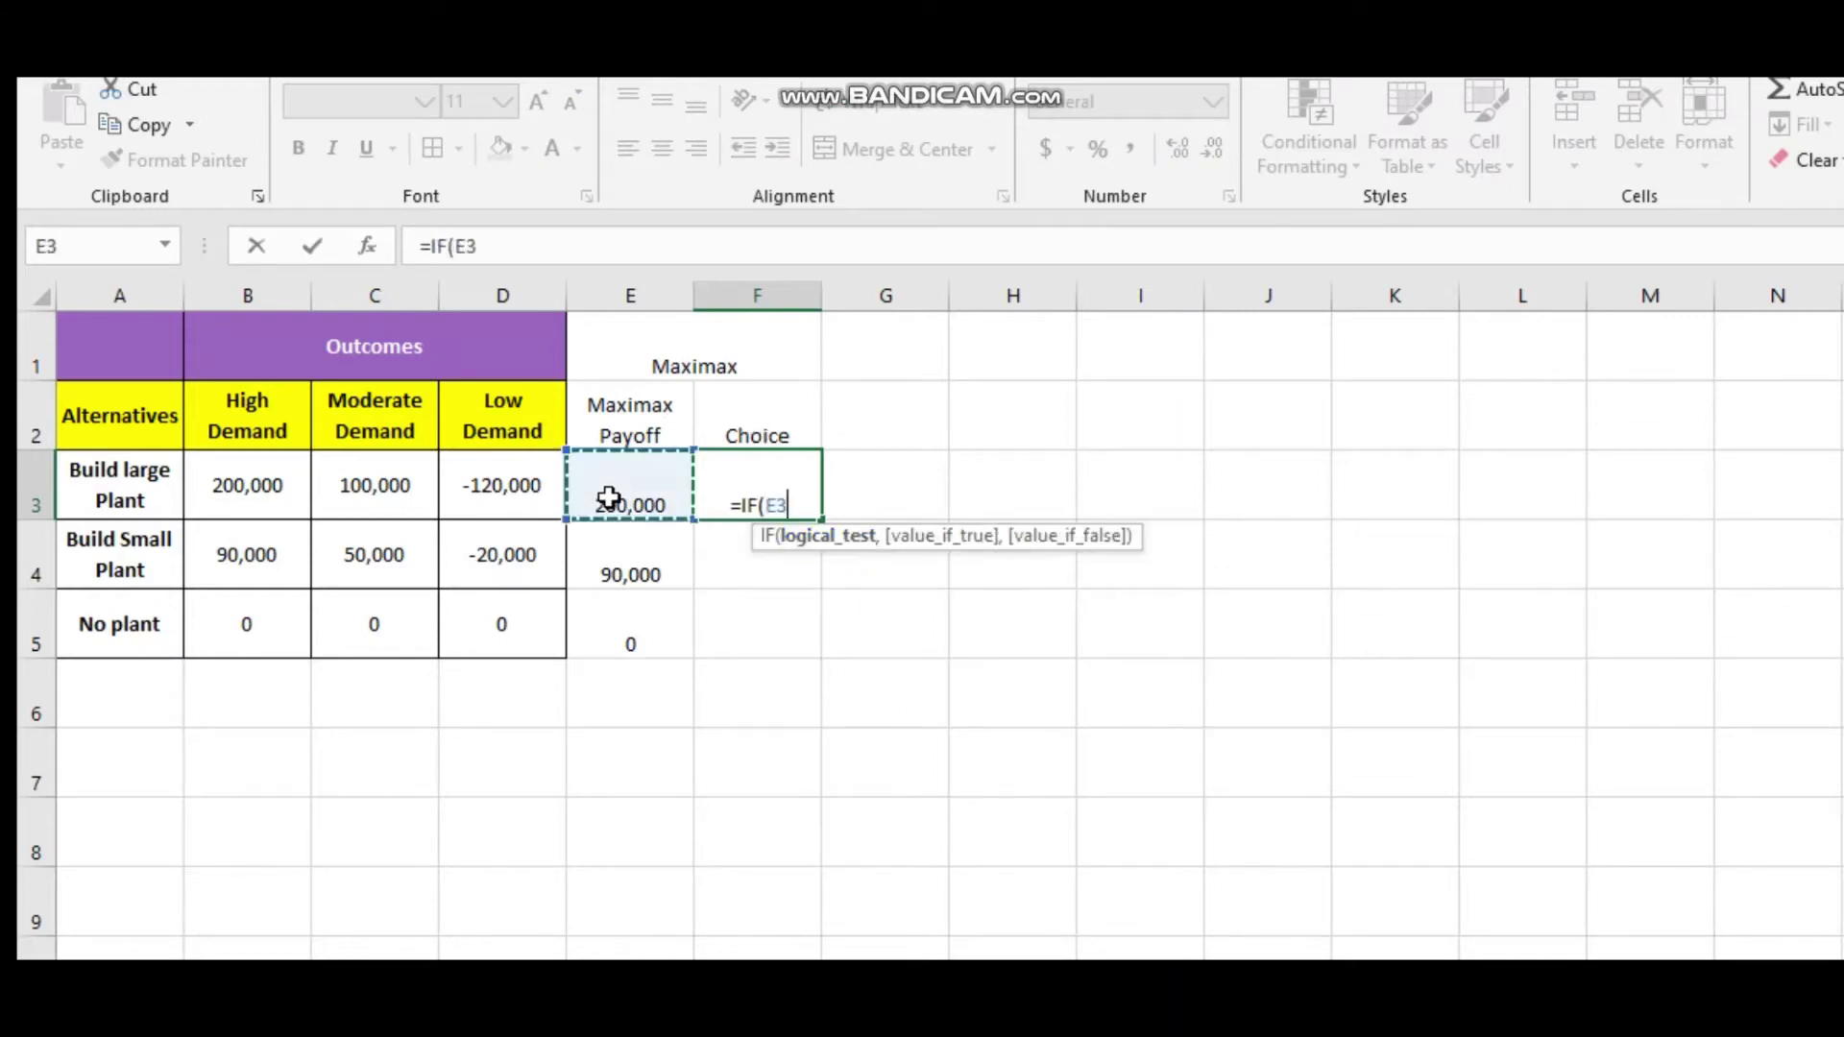
pyautogui.write('=max')
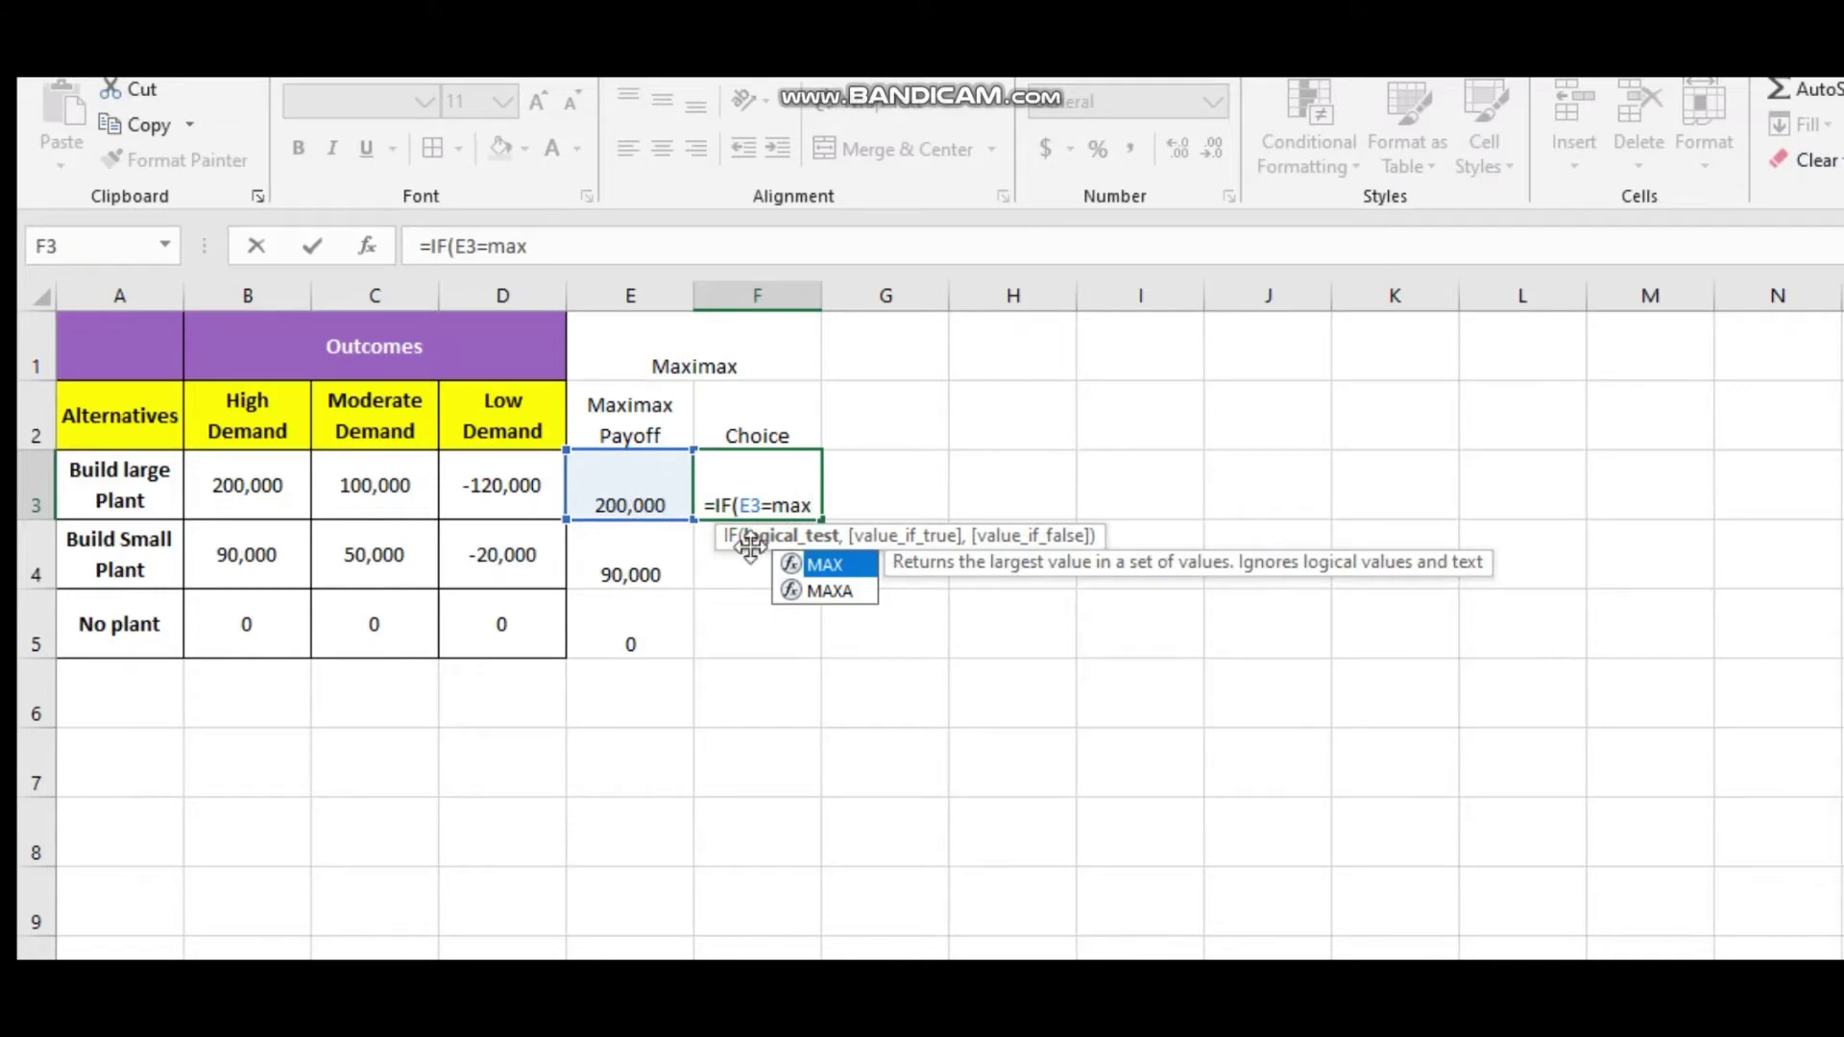
pyautogui.doubleClick(824, 563)
pyautogui.moveTo(630, 498); pyautogui.dragTo(628, 627)
pyautogui.write(')')
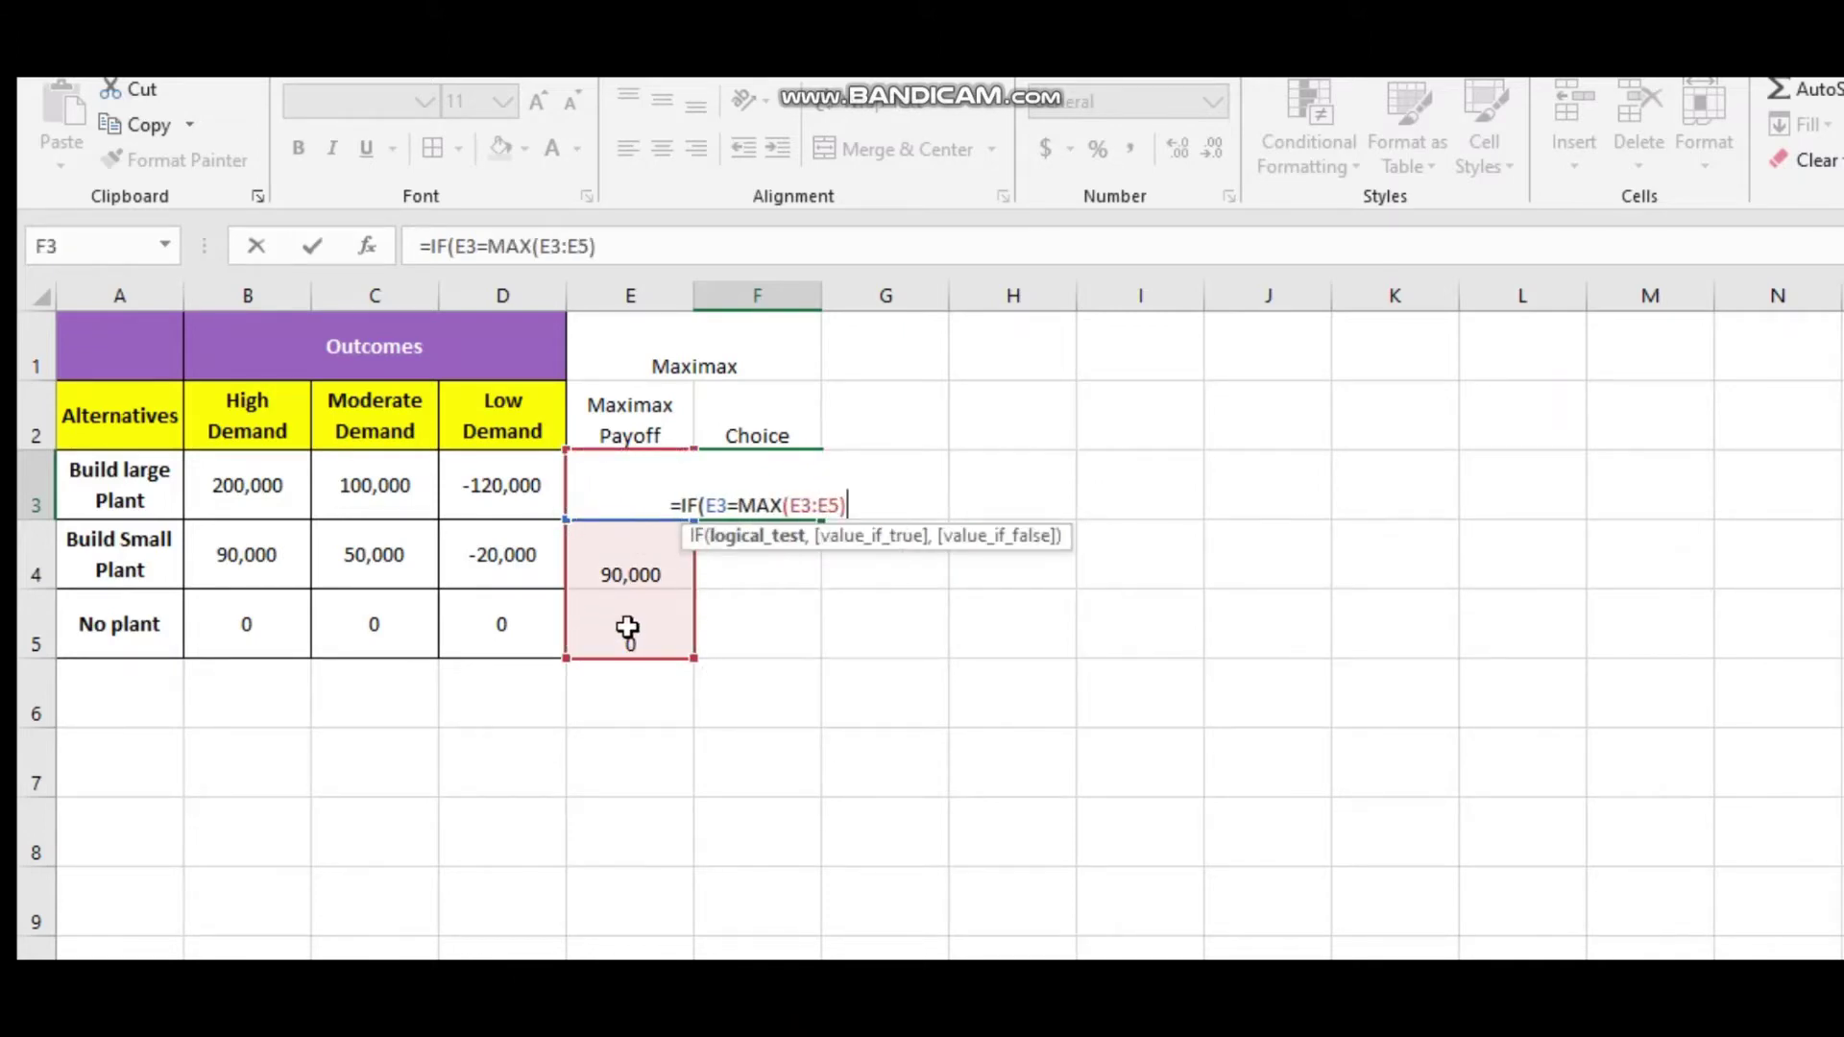
pyautogui.write(',')
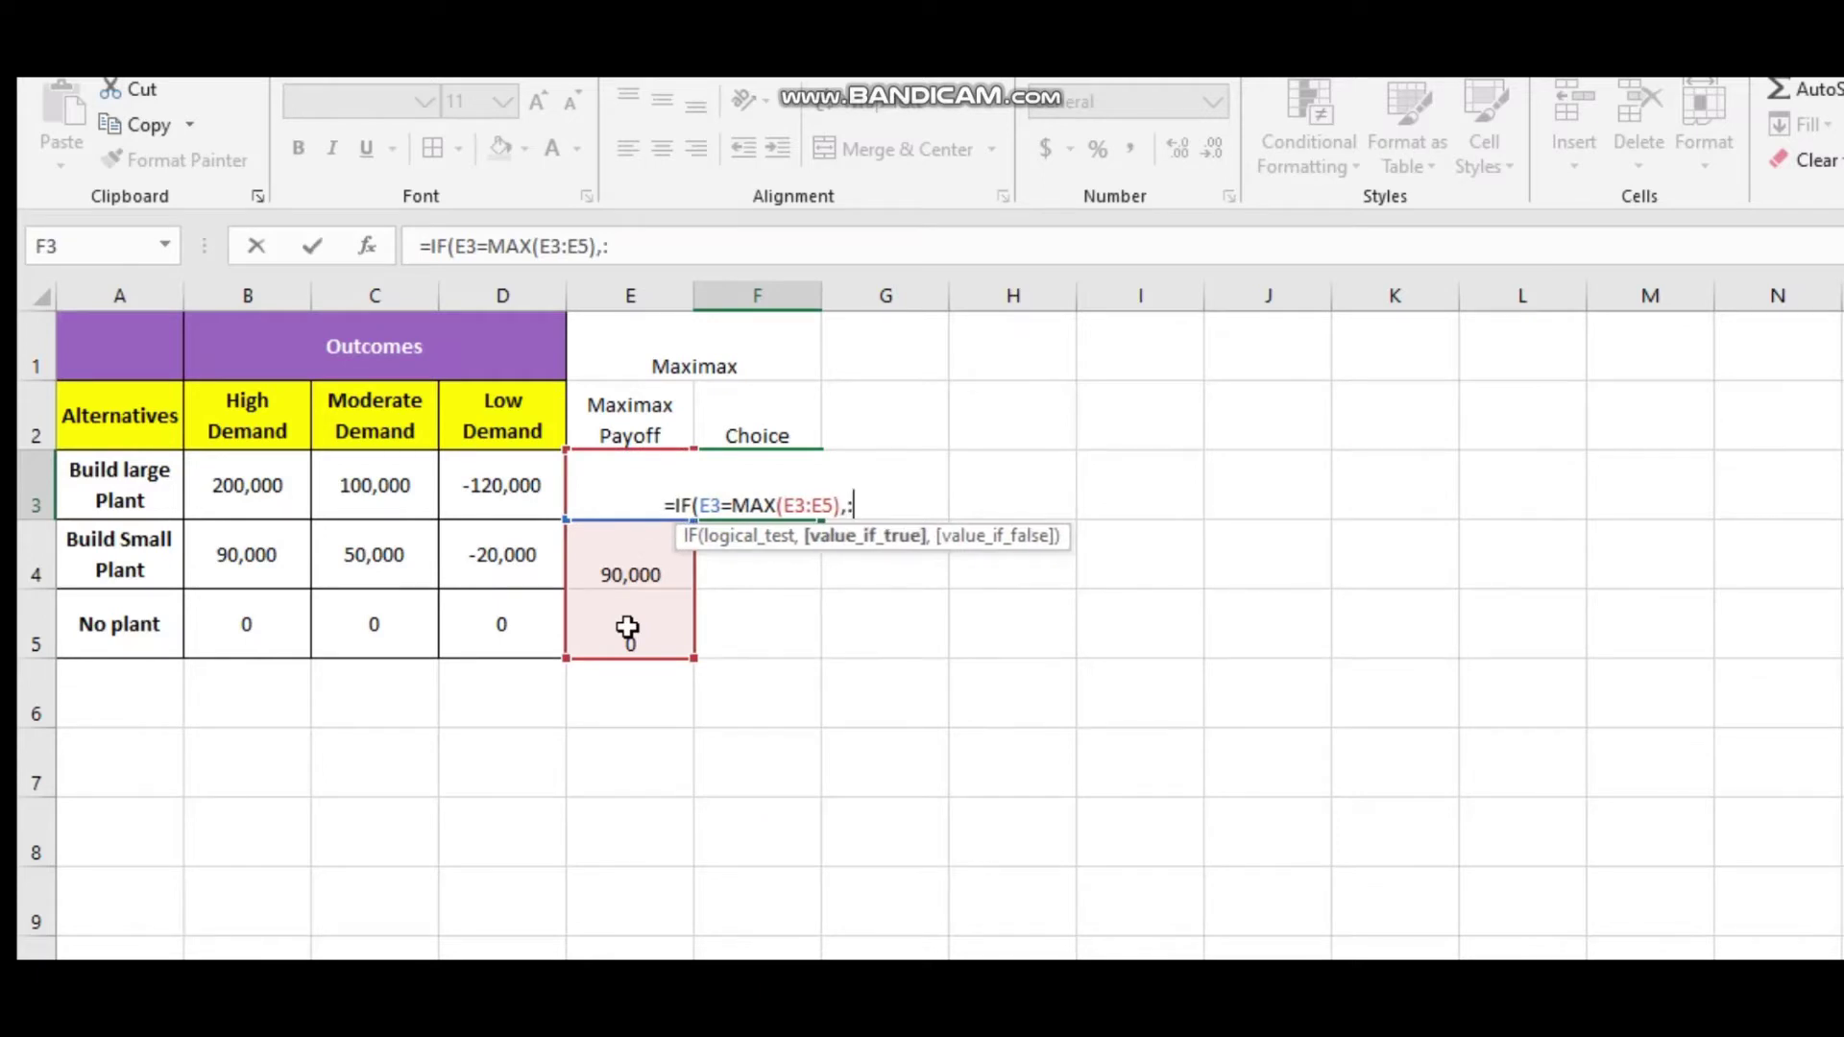
pyautogui.write('"best')
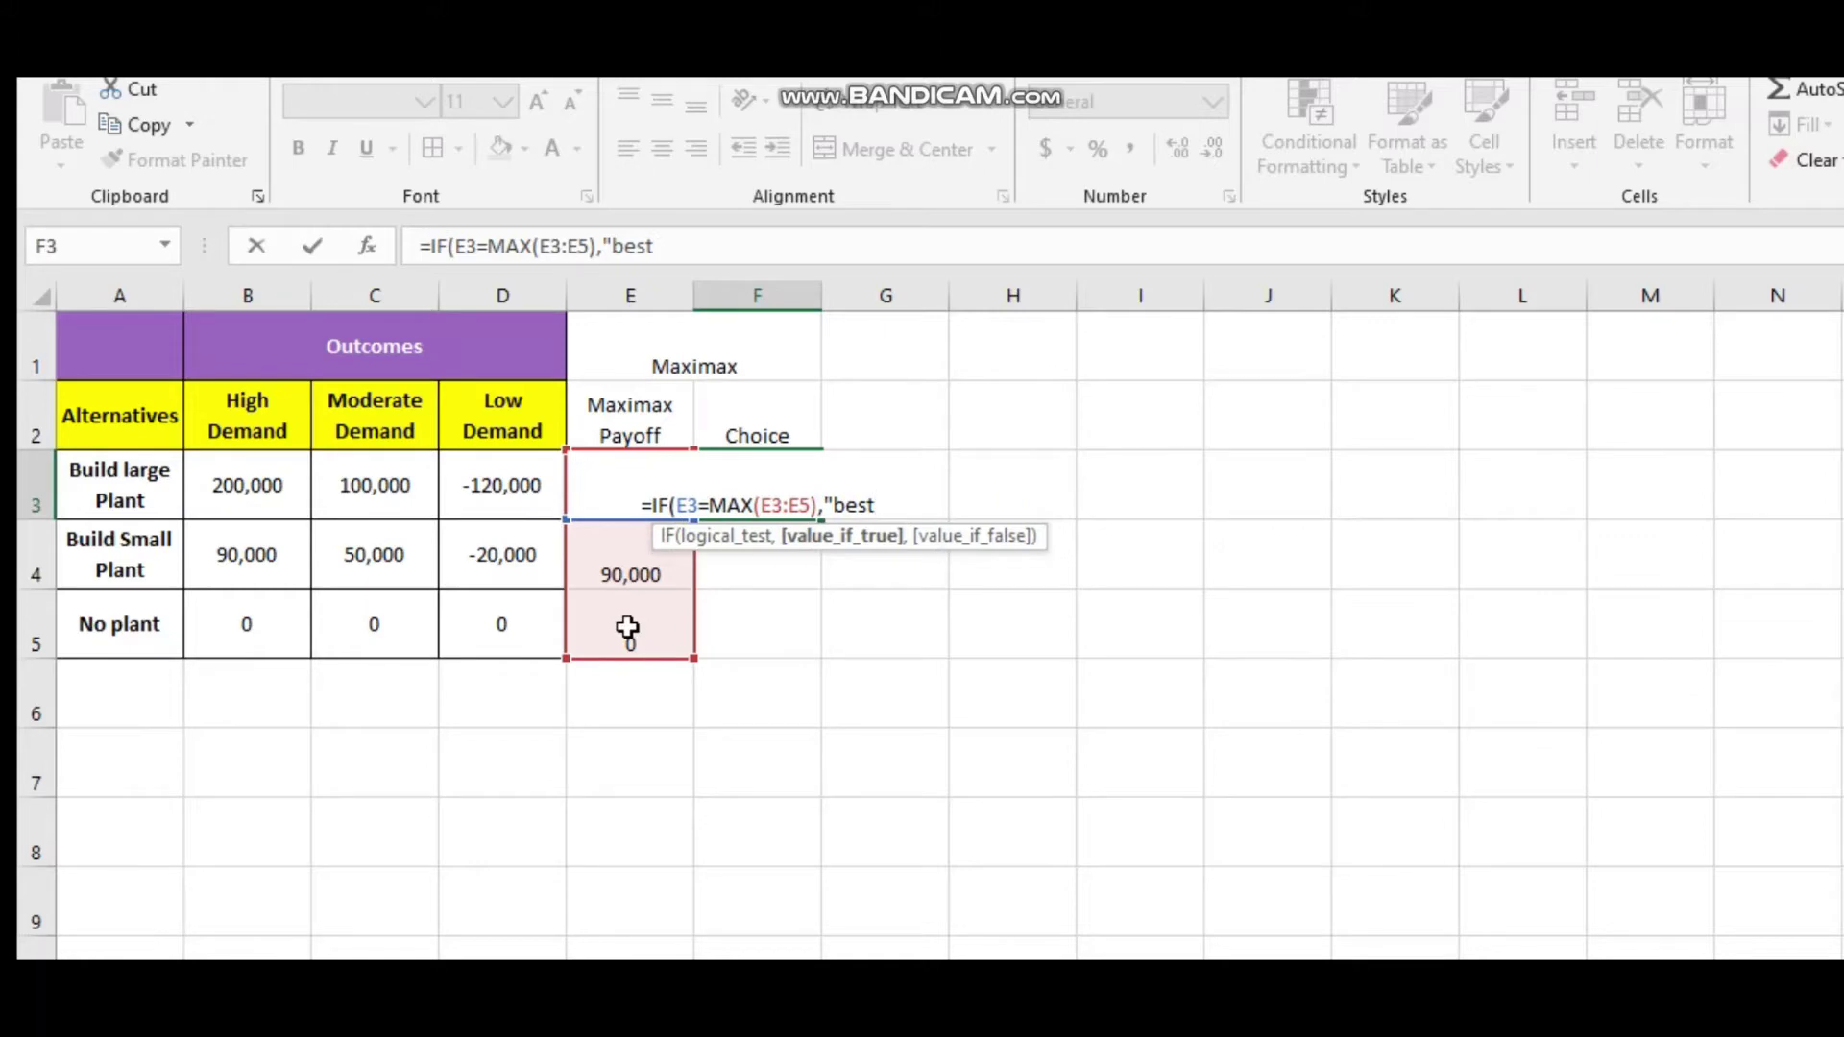
pyautogui.write('",')
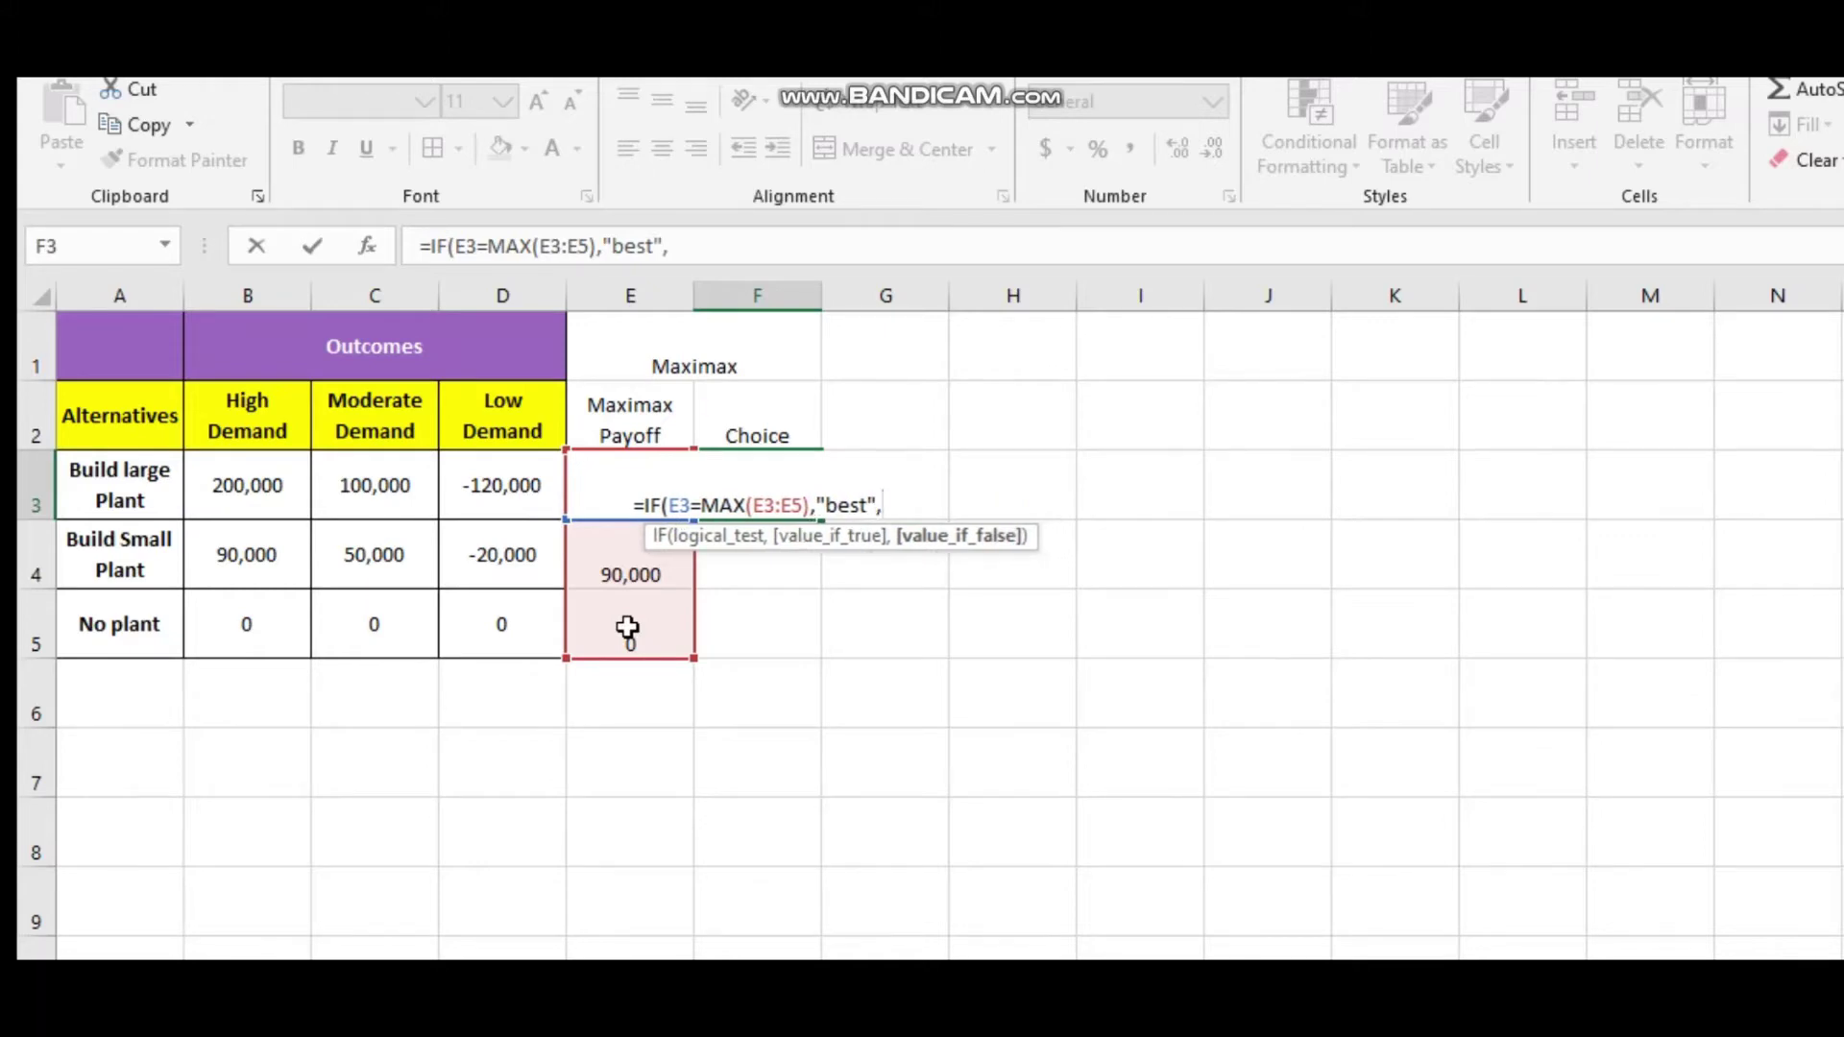
pyautogui.write(')')
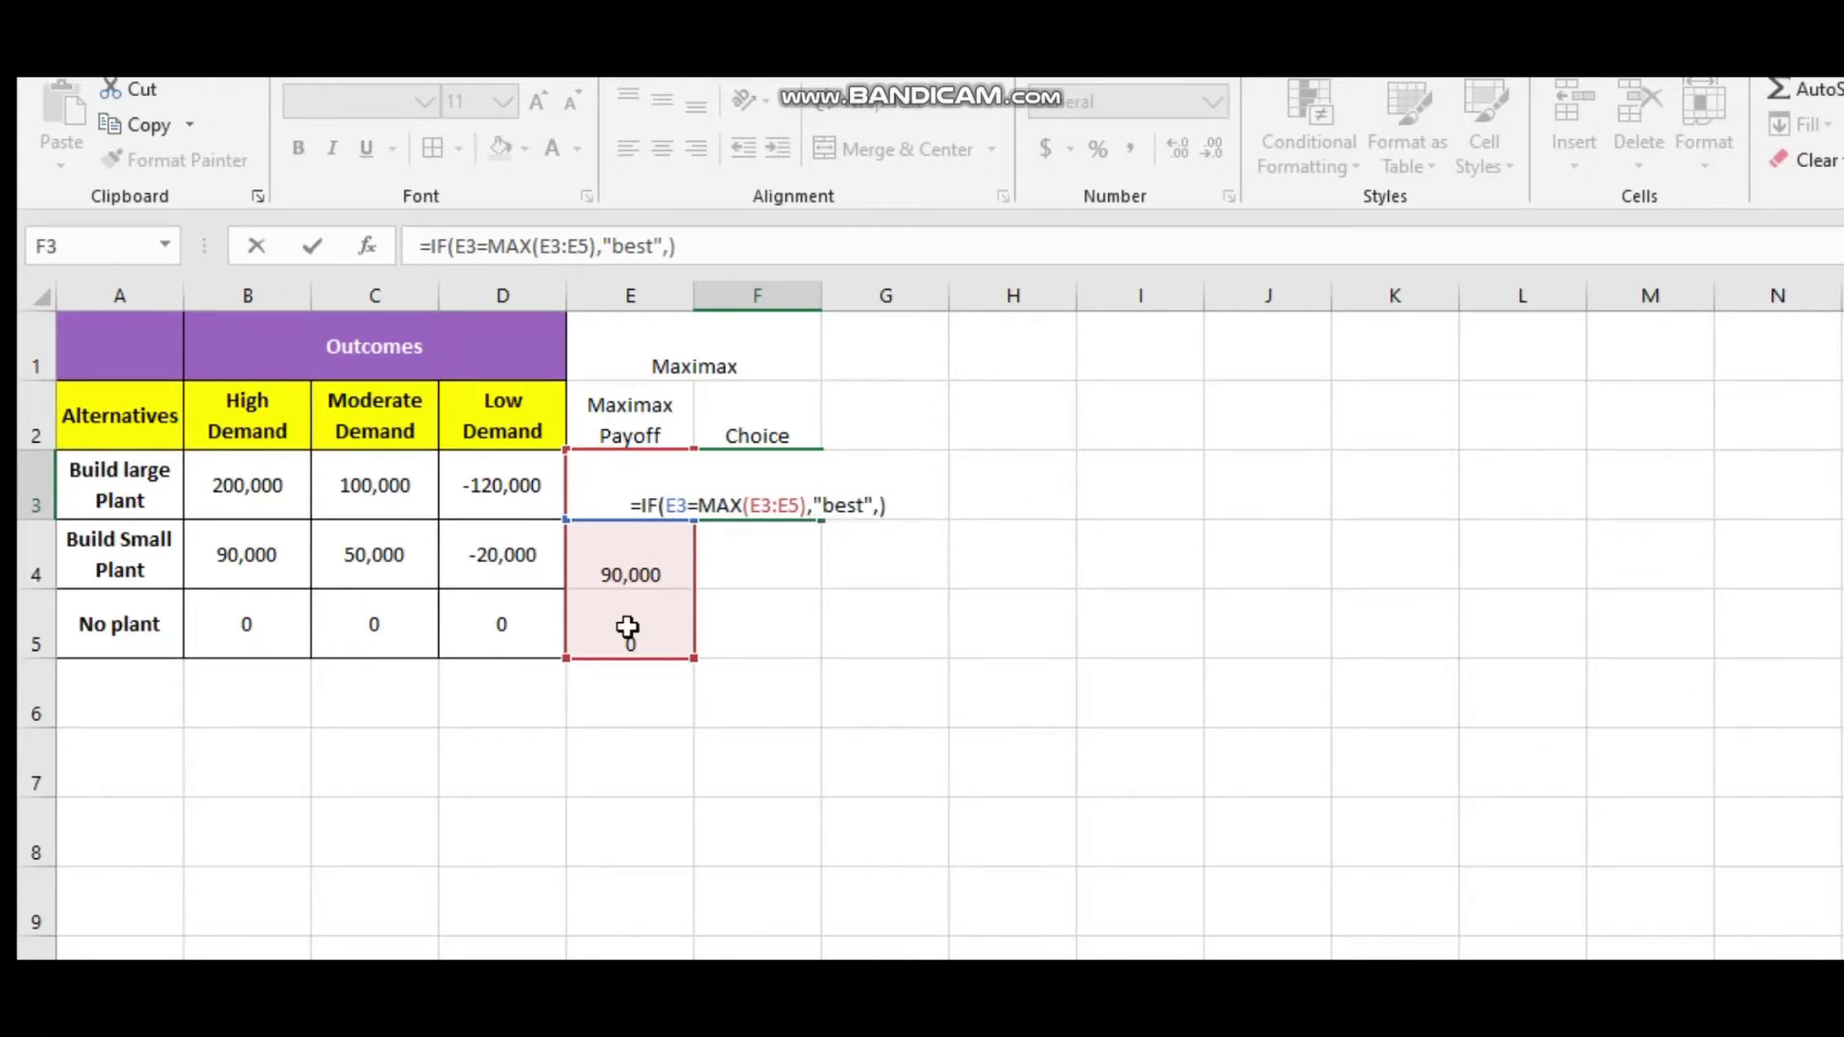
# Make the MAX range in F3's formula absolute as $E$3:$E$5 and fill the formula down to F5.
pyautogui.moveTo(806, 506); pyautogui.dragTo(751, 498)
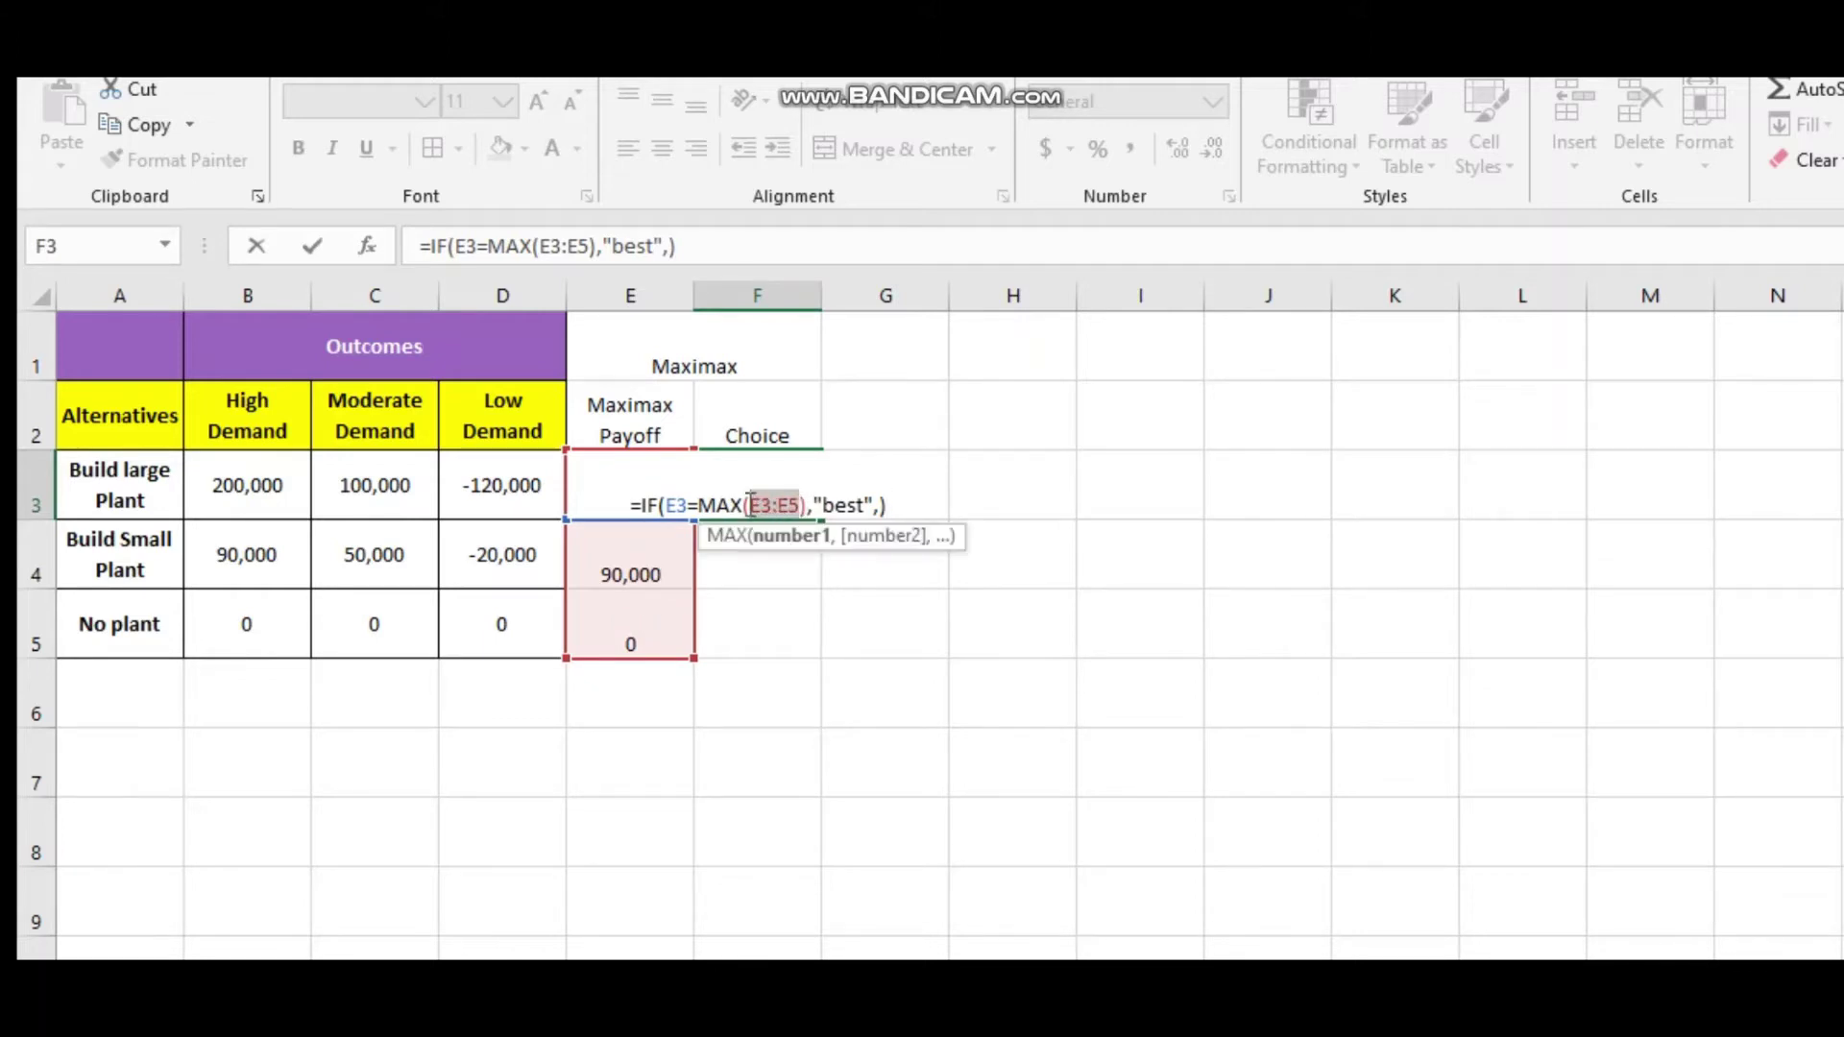
pyautogui.press('F4')
pyautogui.press('Return')
pyautogui.click(745, 503)
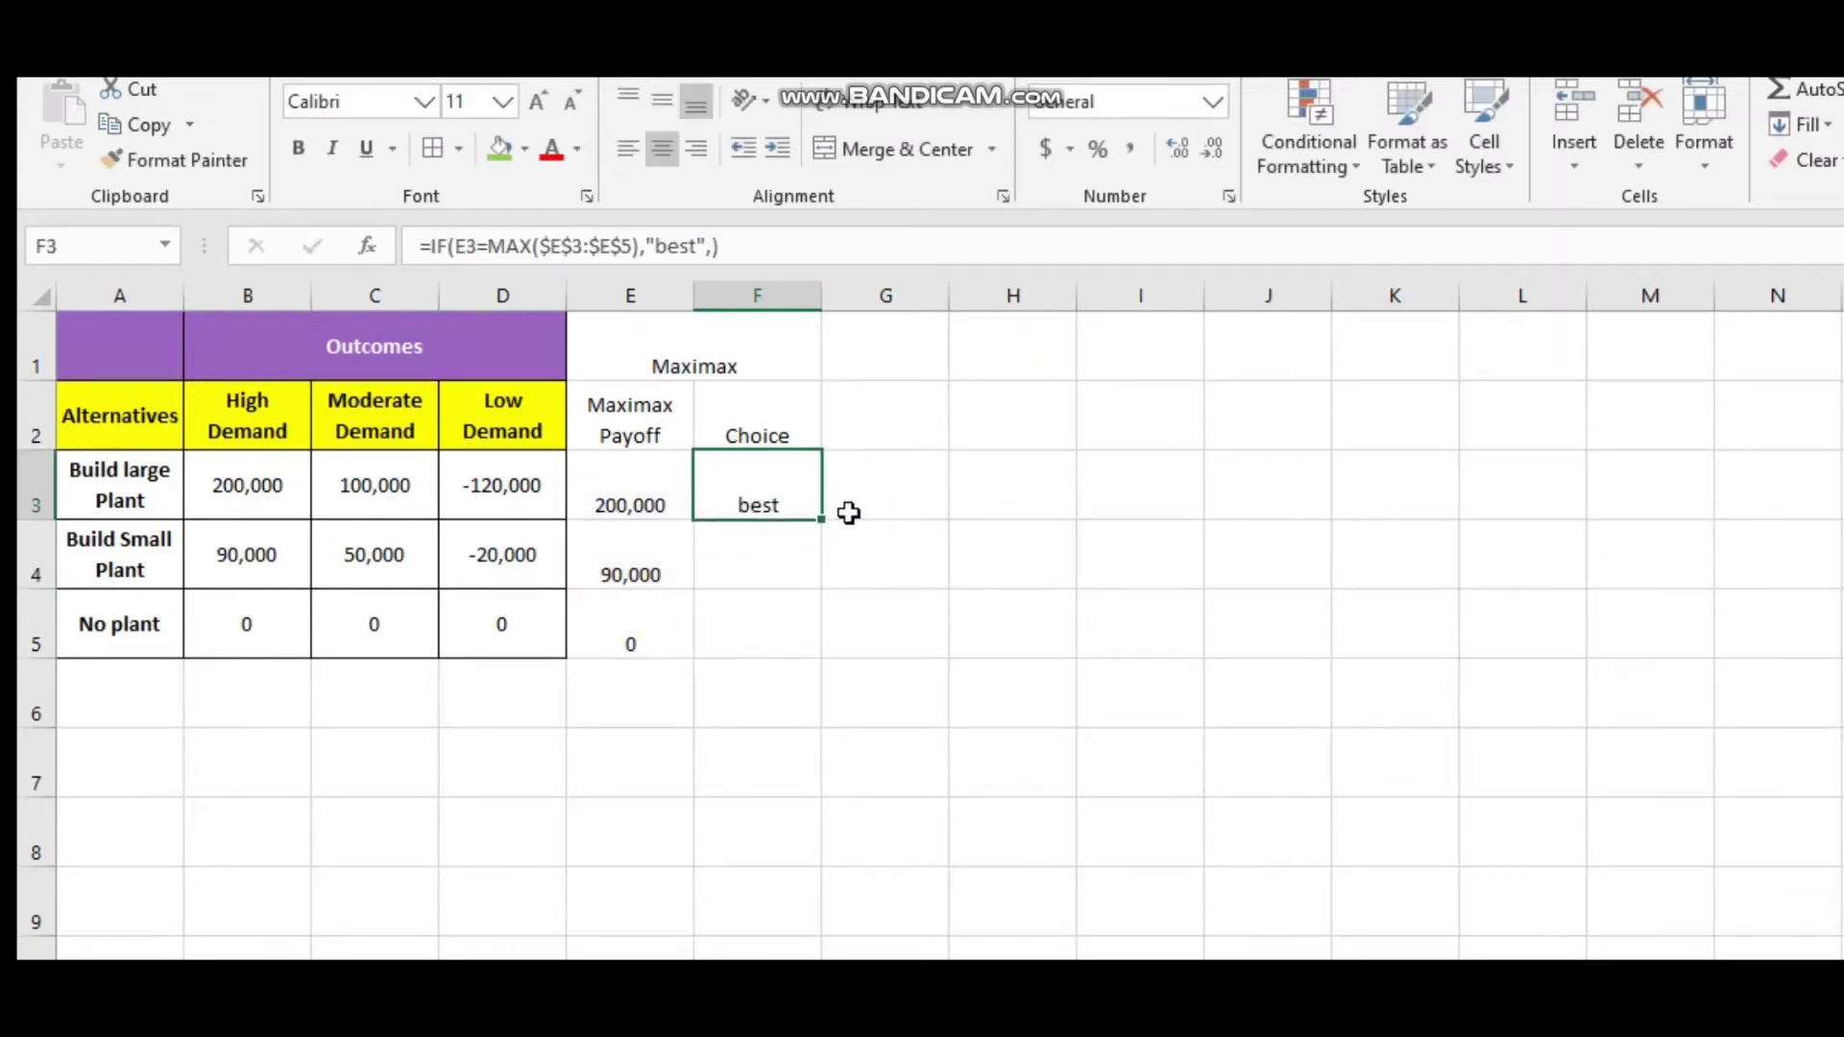
pyautogui.moveTo(821, 520); pyautogui.dragTo(801, 642)
pyautogui.click(851, 618)
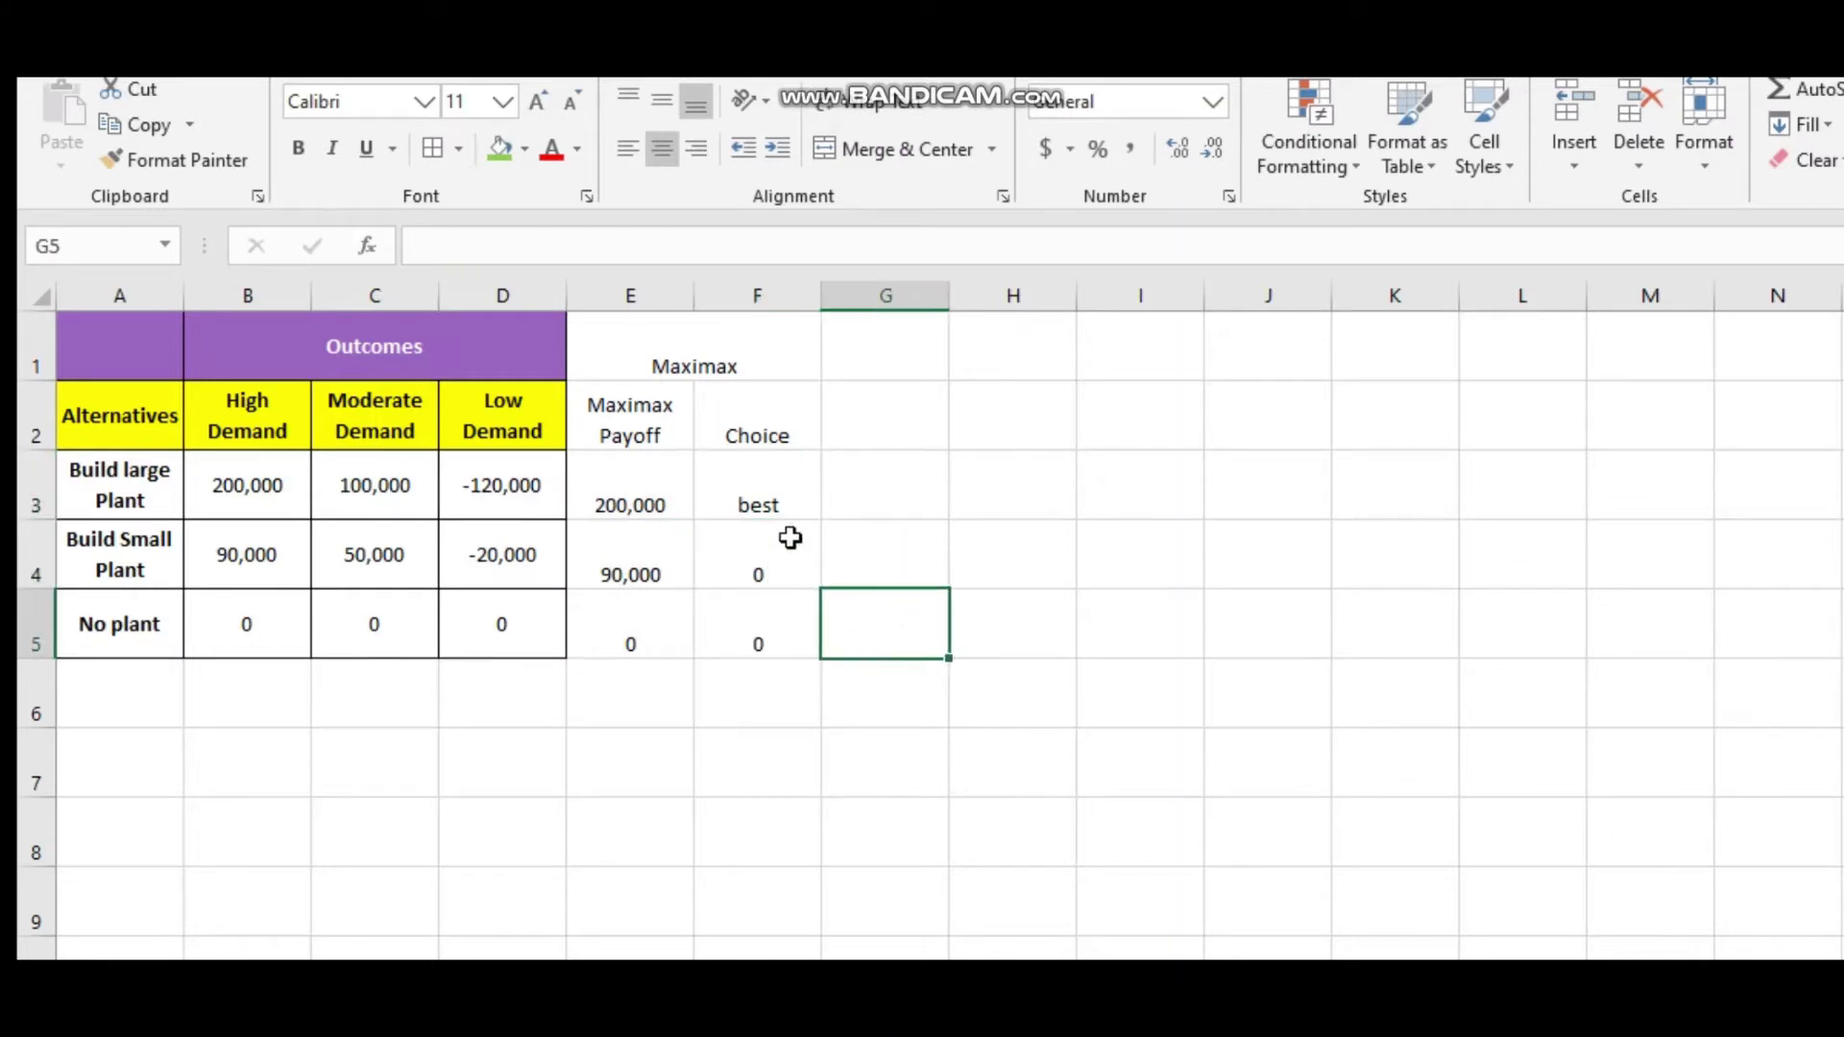
# Make the Maximax, Maximax Payoff and Choice headings in E1:F2 bold.
pyautogui.click(625, 410)
pyautogui.moveTo(625, 410); pyautogui.dragTo(807, 362)
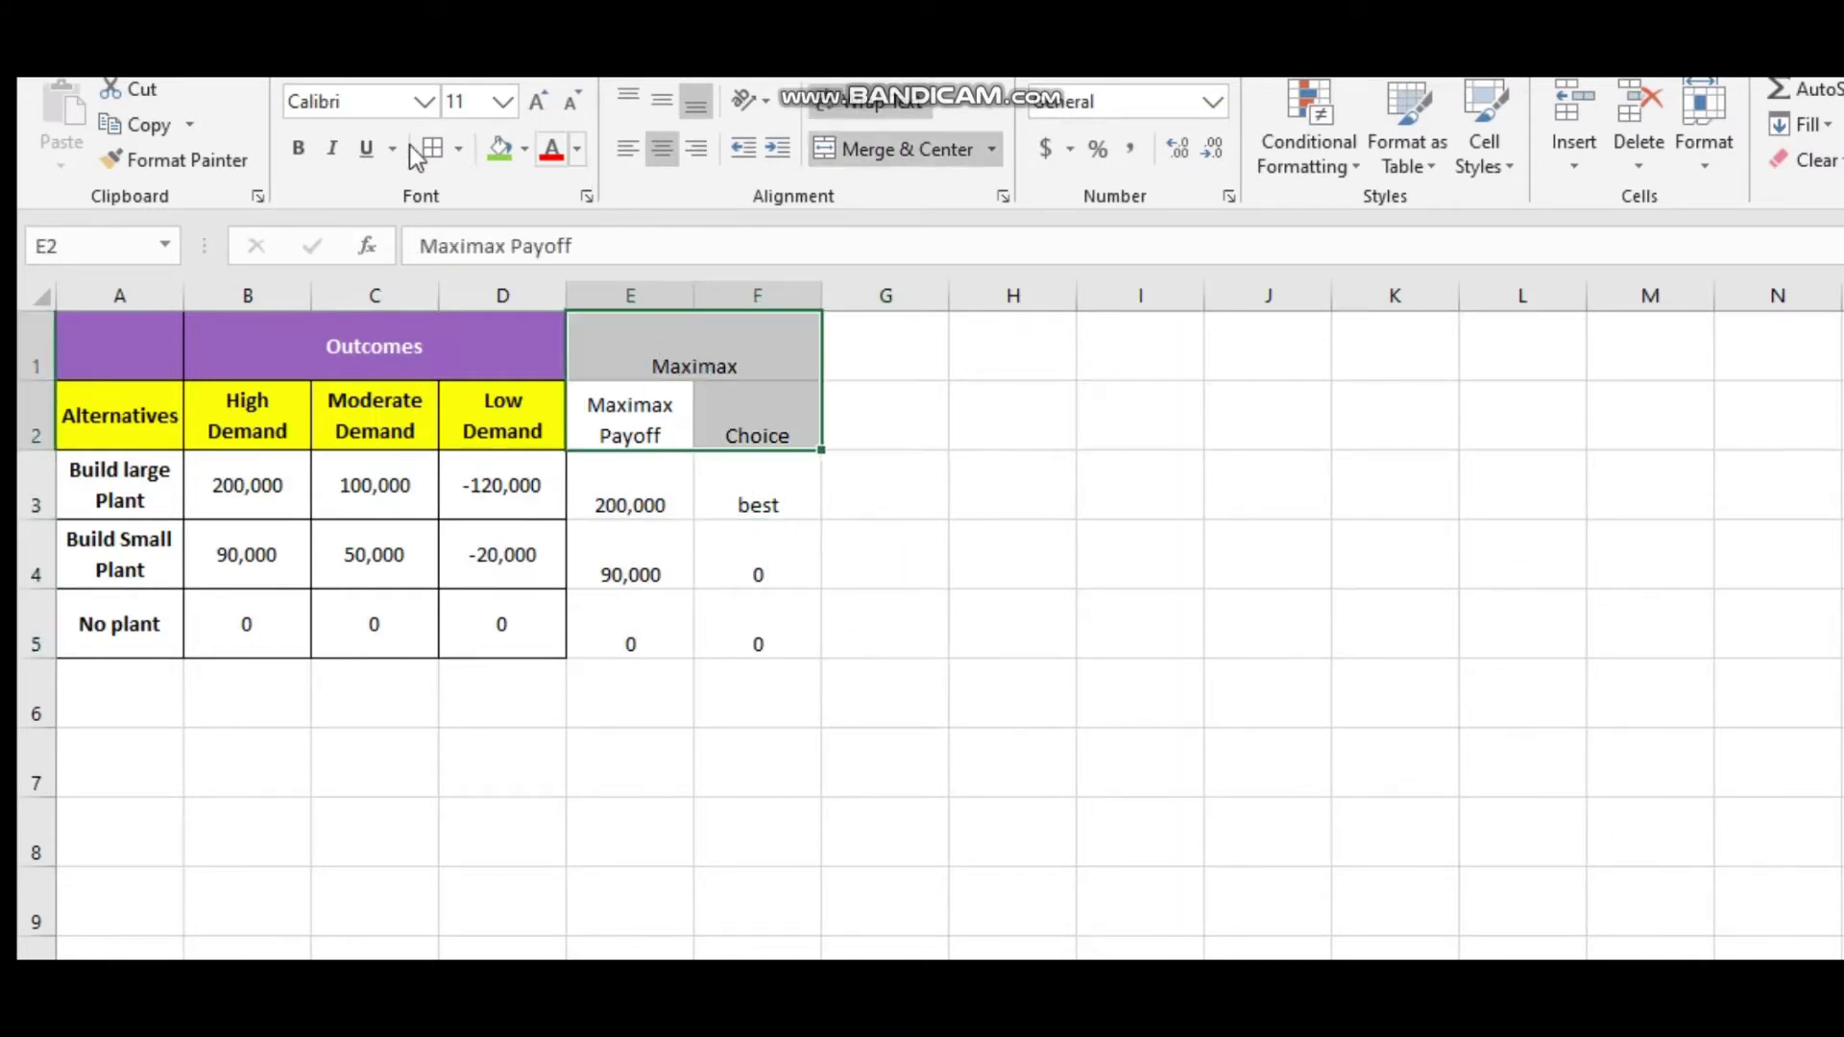
pyautogui.click(293, 157)
pyautogui.click(761, 442)
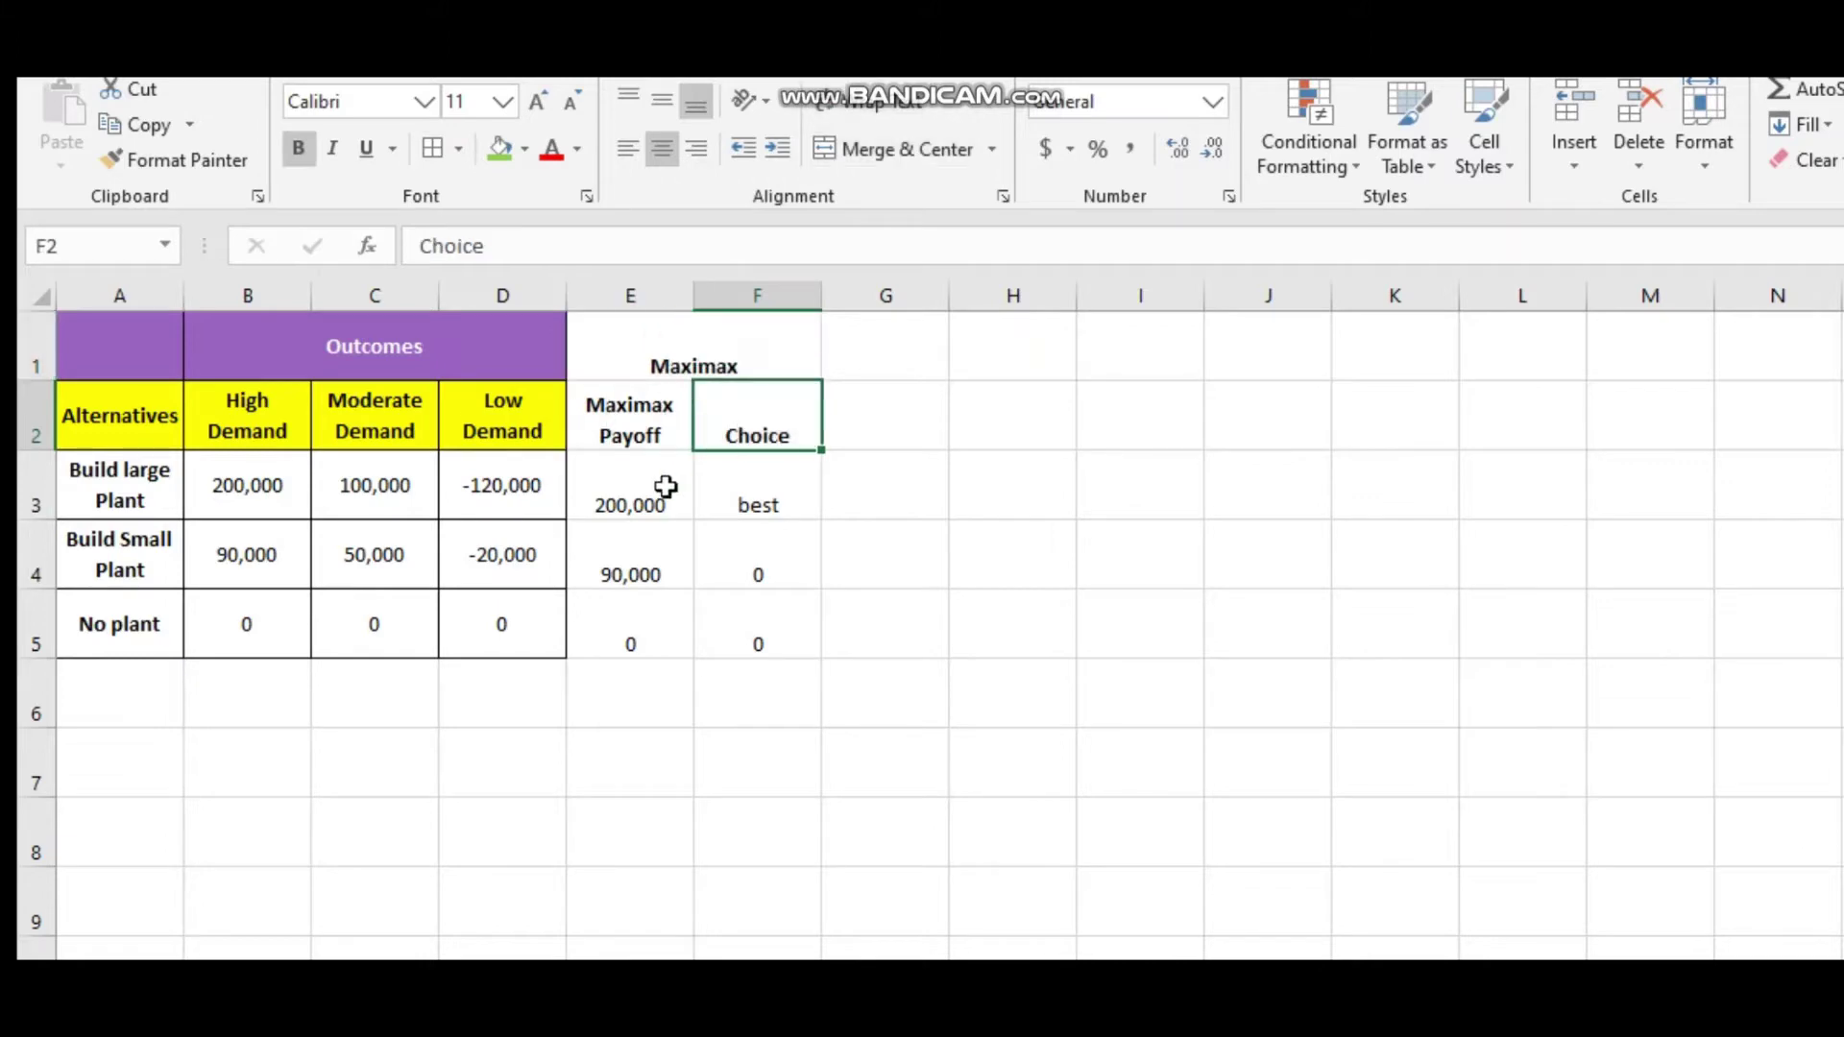
pyautogui.click(669, 494)
pyautogui.click(730, 499)
pyautogui.click(613, 497)
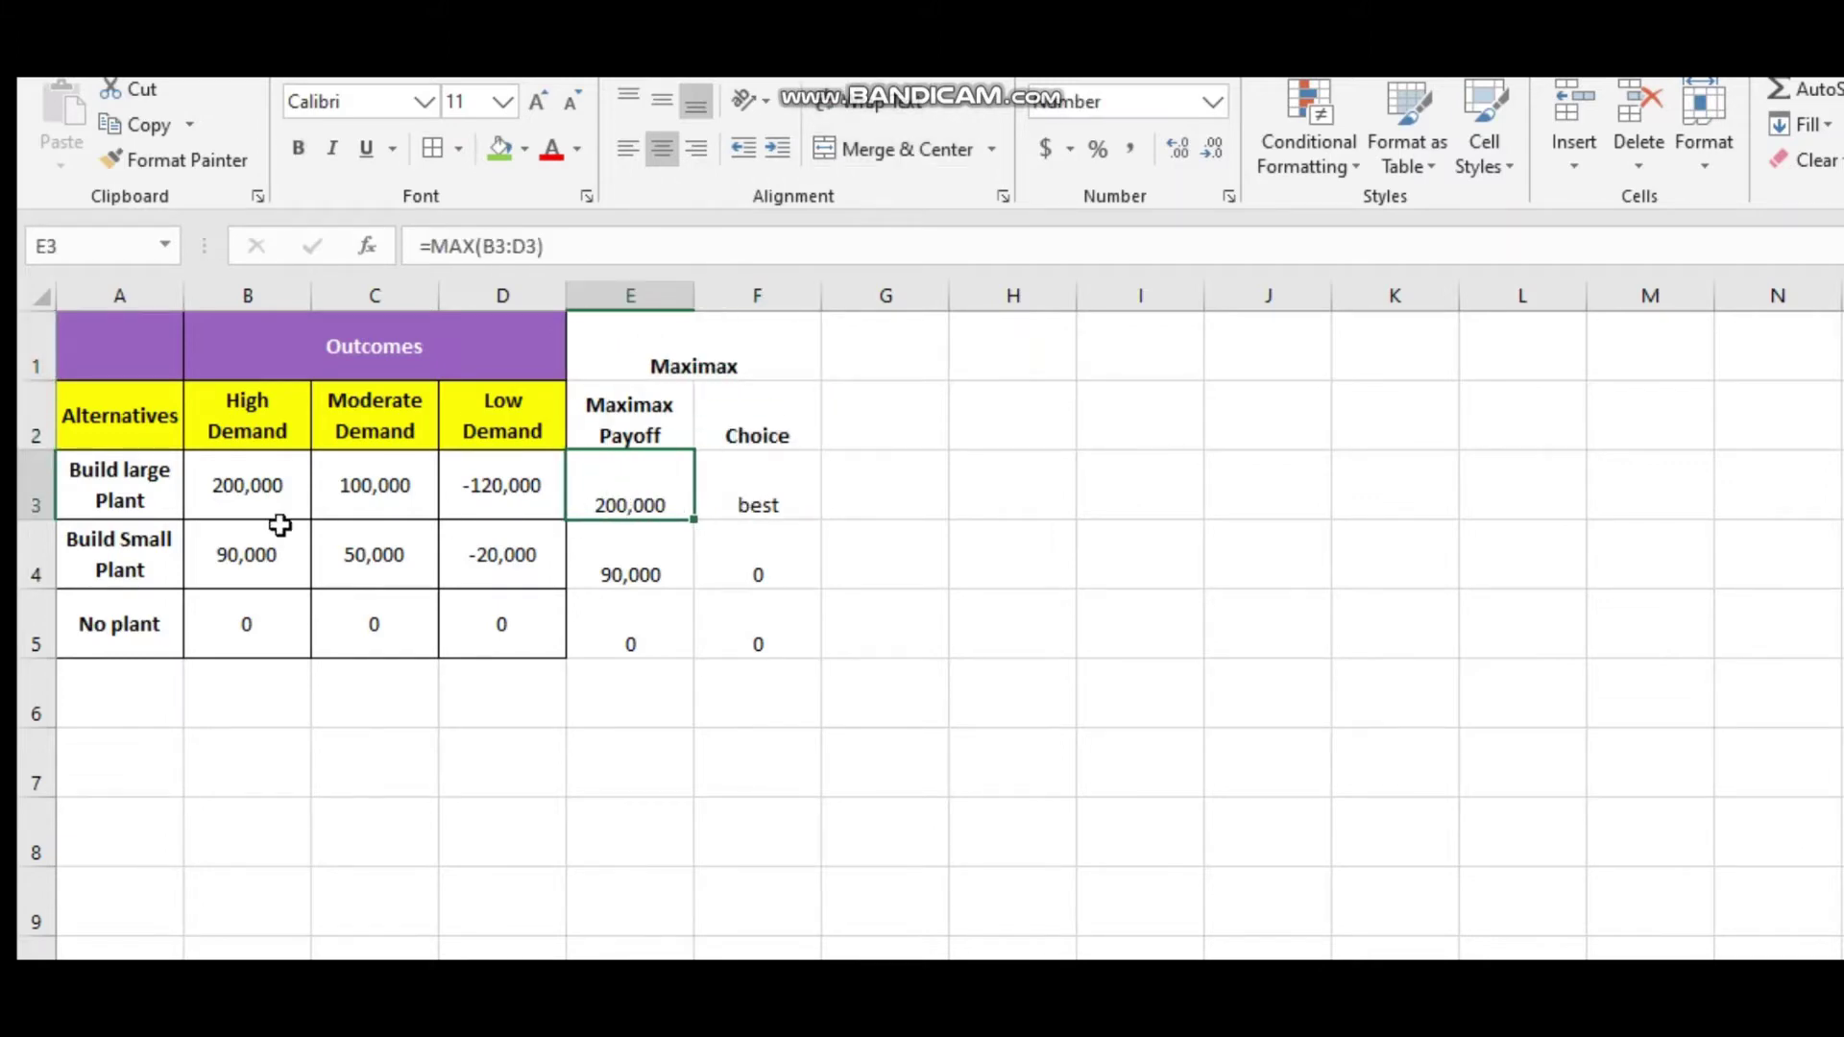
# Fill the Choice cell F3 containing "best" with green.
pyautogui.click(142, 509)
pyautogui.click(803, 494)
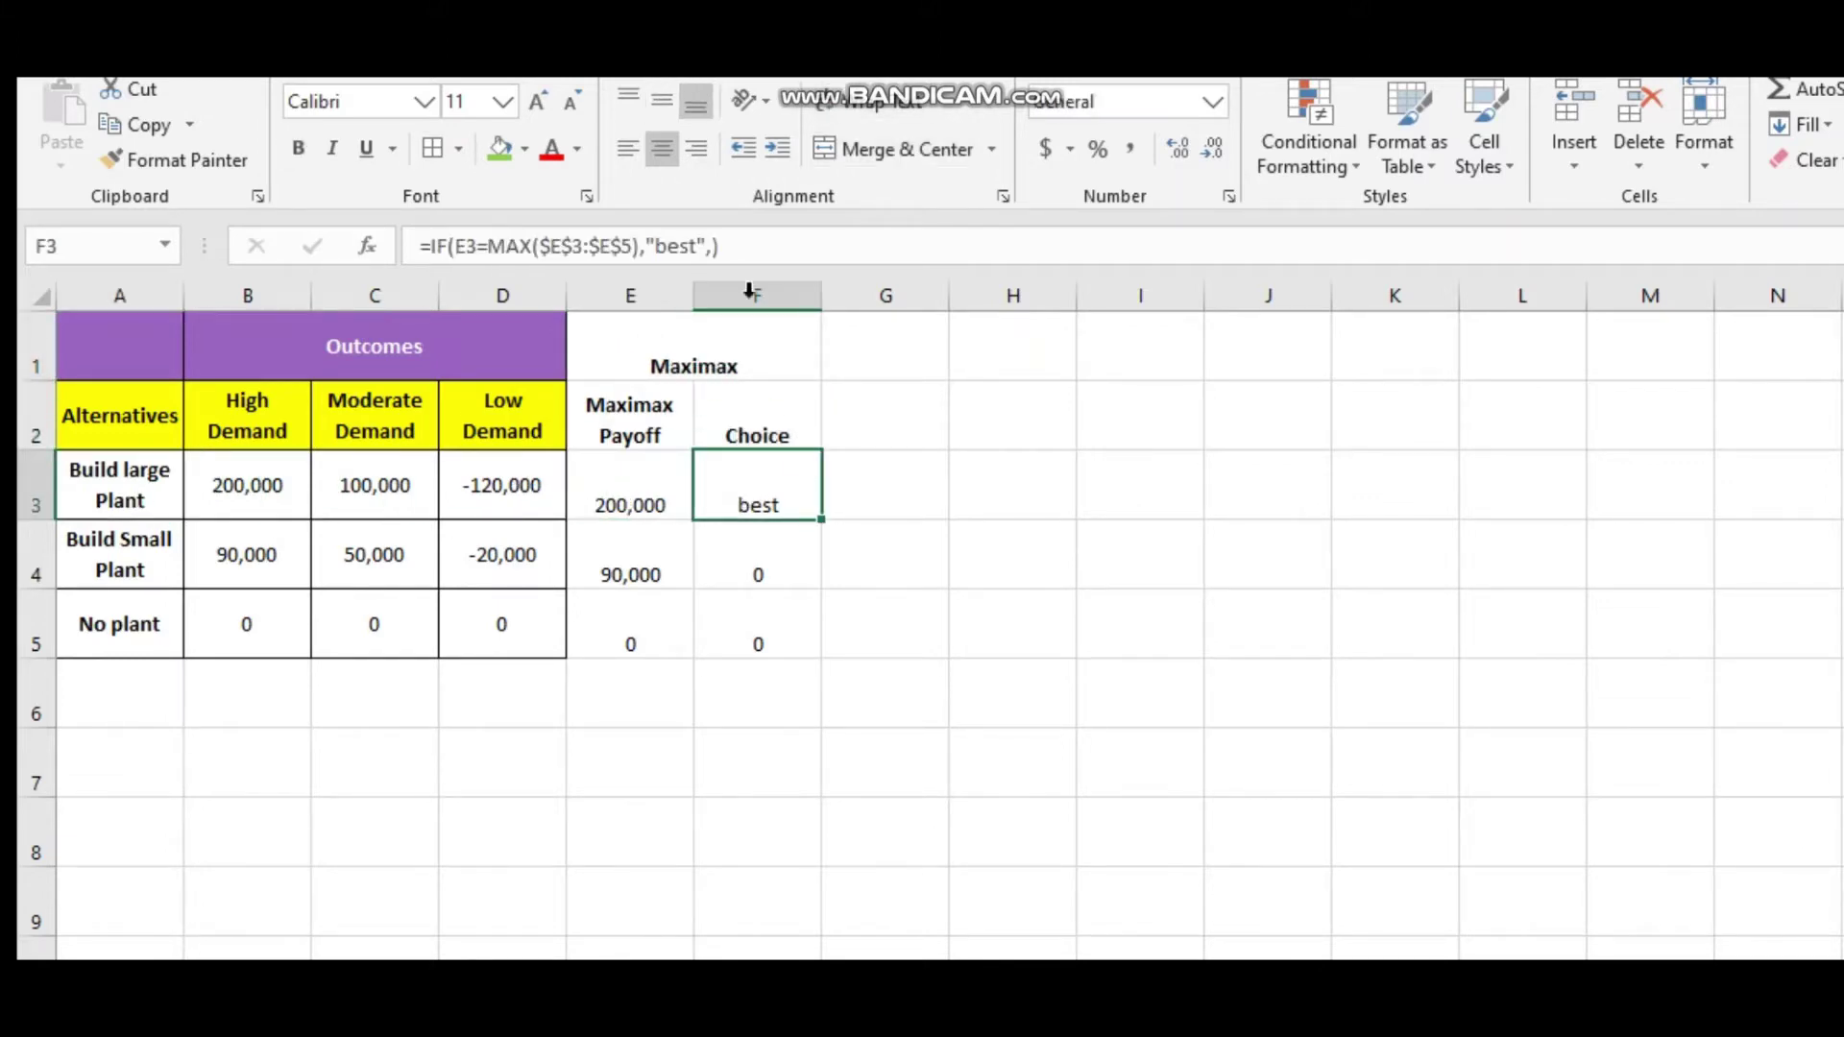
pyautogui.click(498, 148)
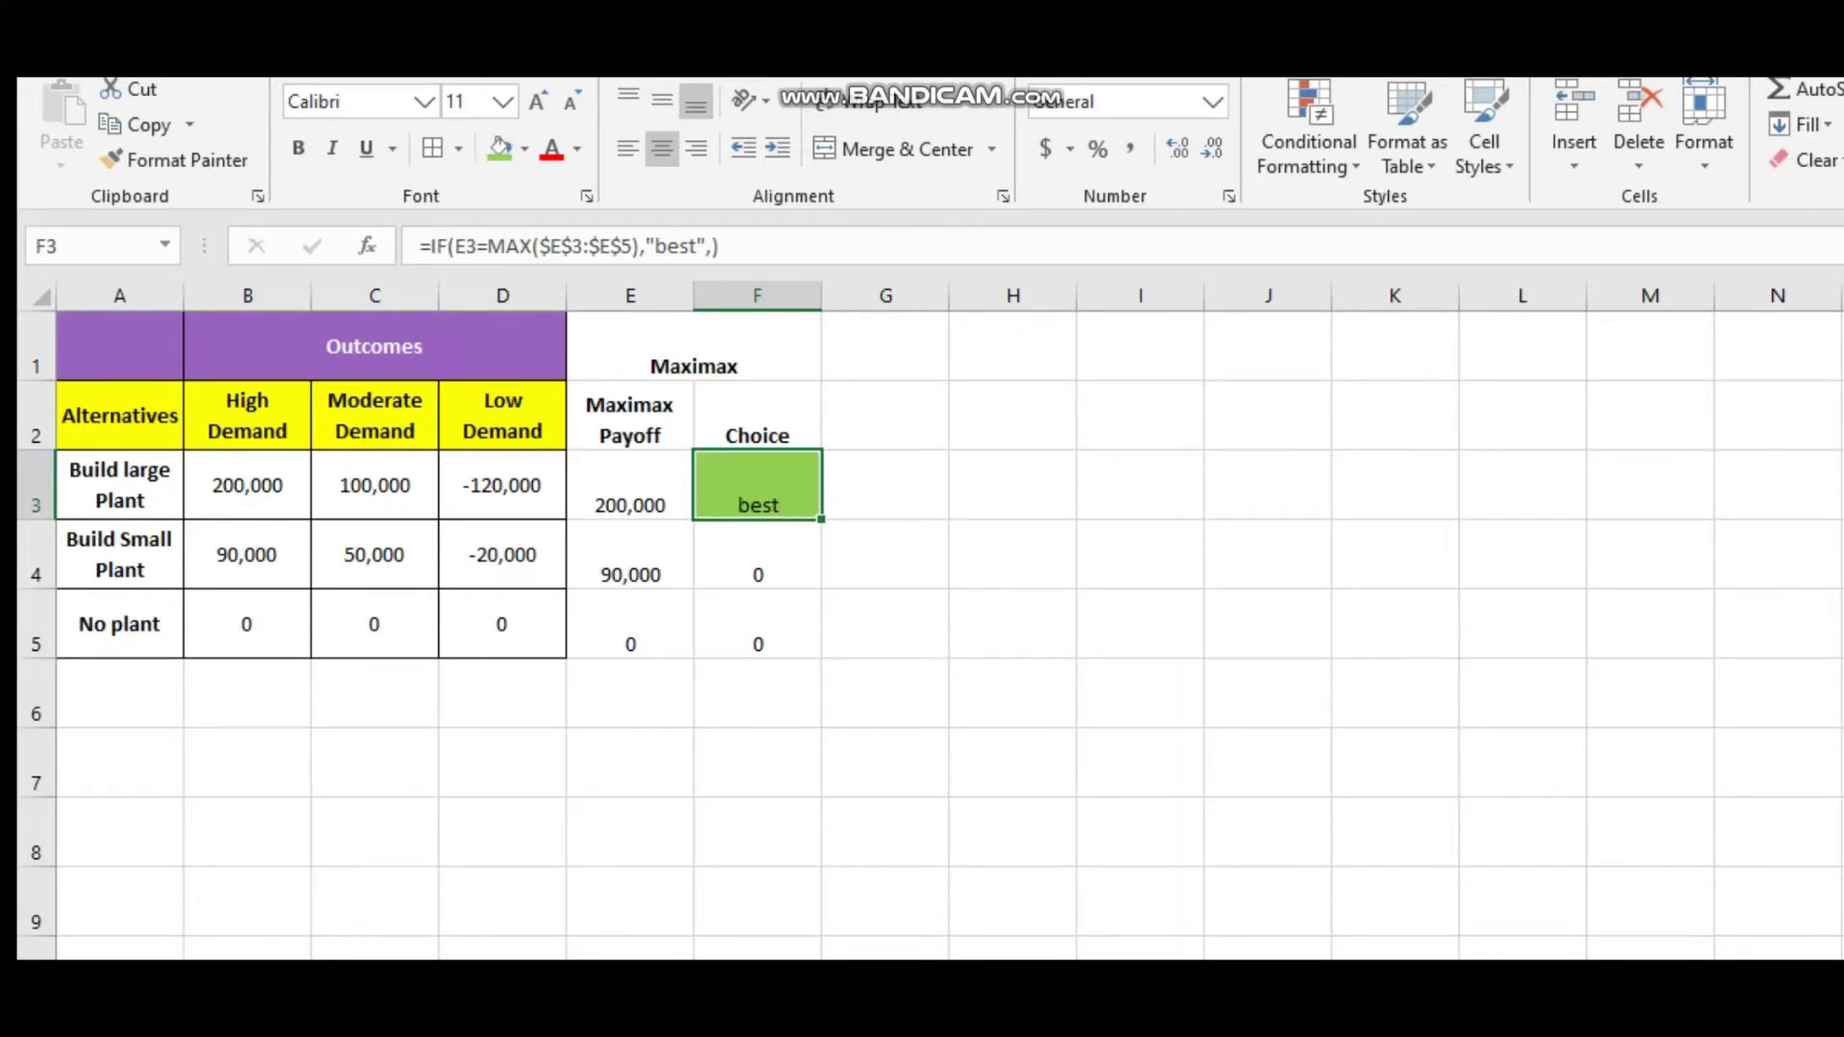
# Switch to the PowerPoint presentation and review the Maximin definition and payoff table on slide 11.
pyautogui.hotkey('alt', 'Tab')
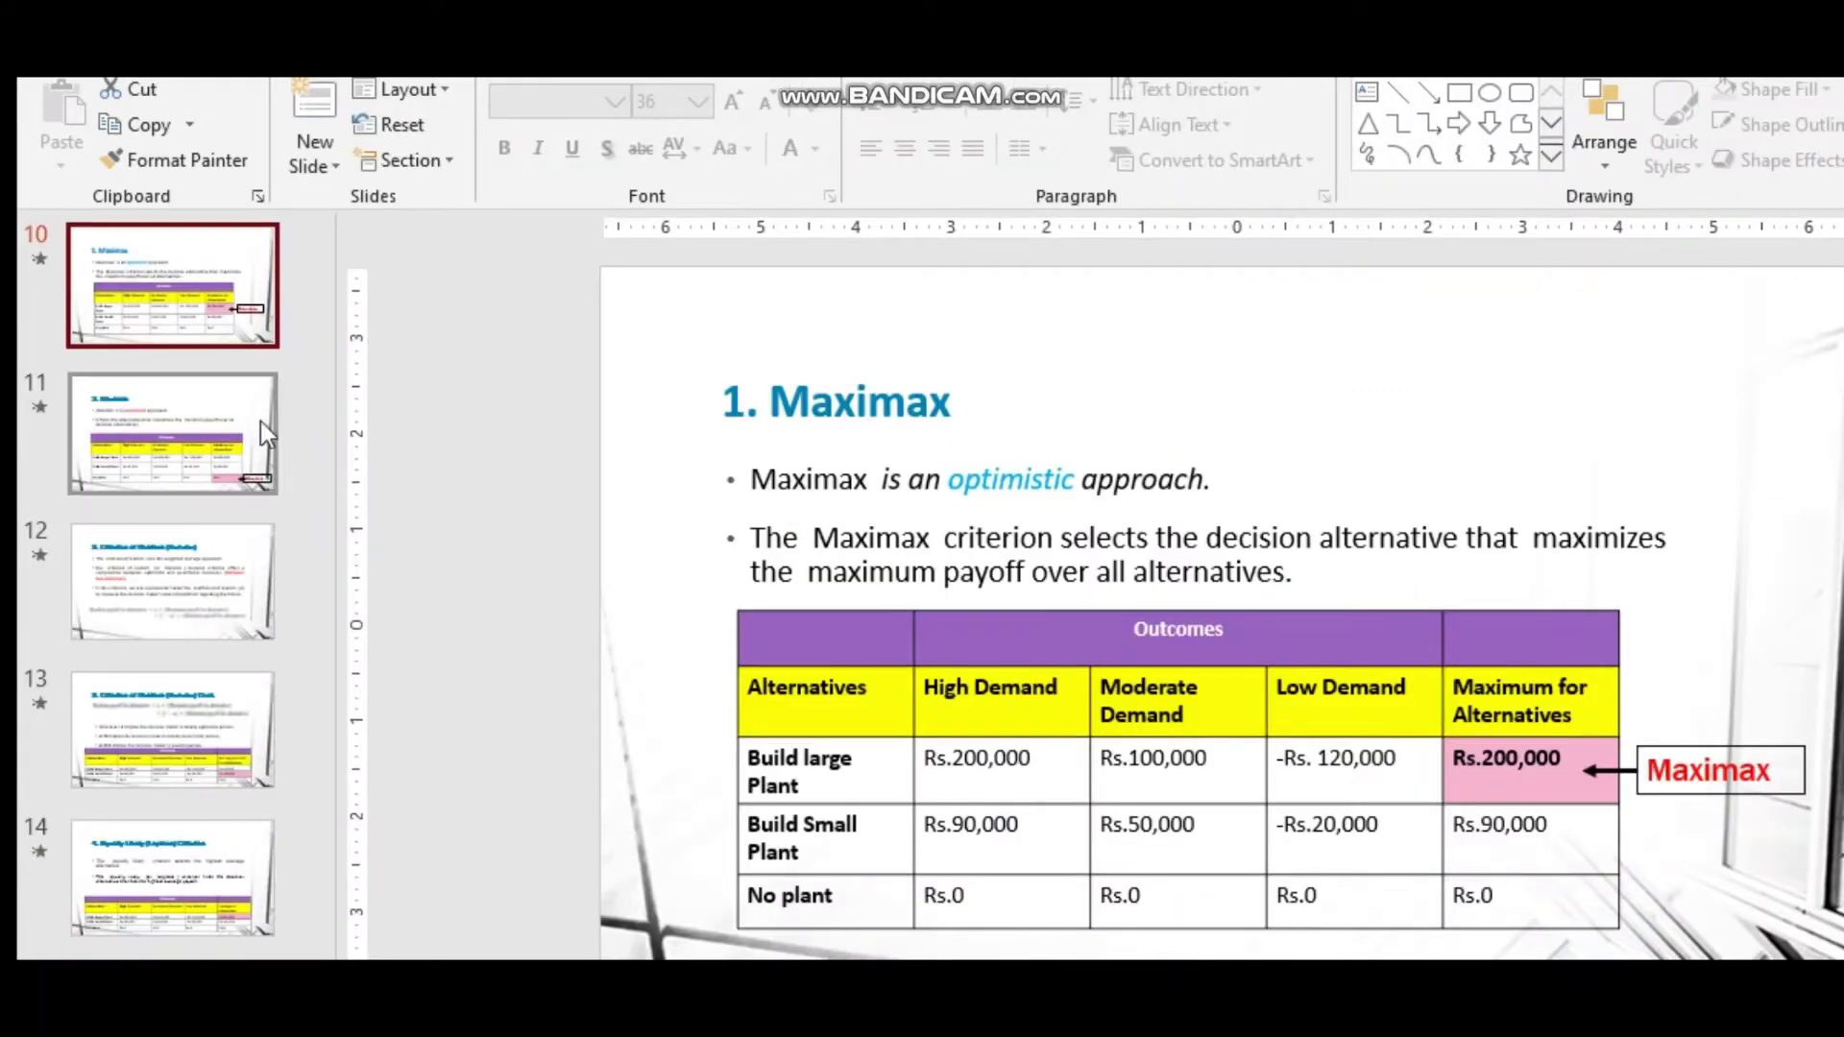
pyautogui.click(130, 434)
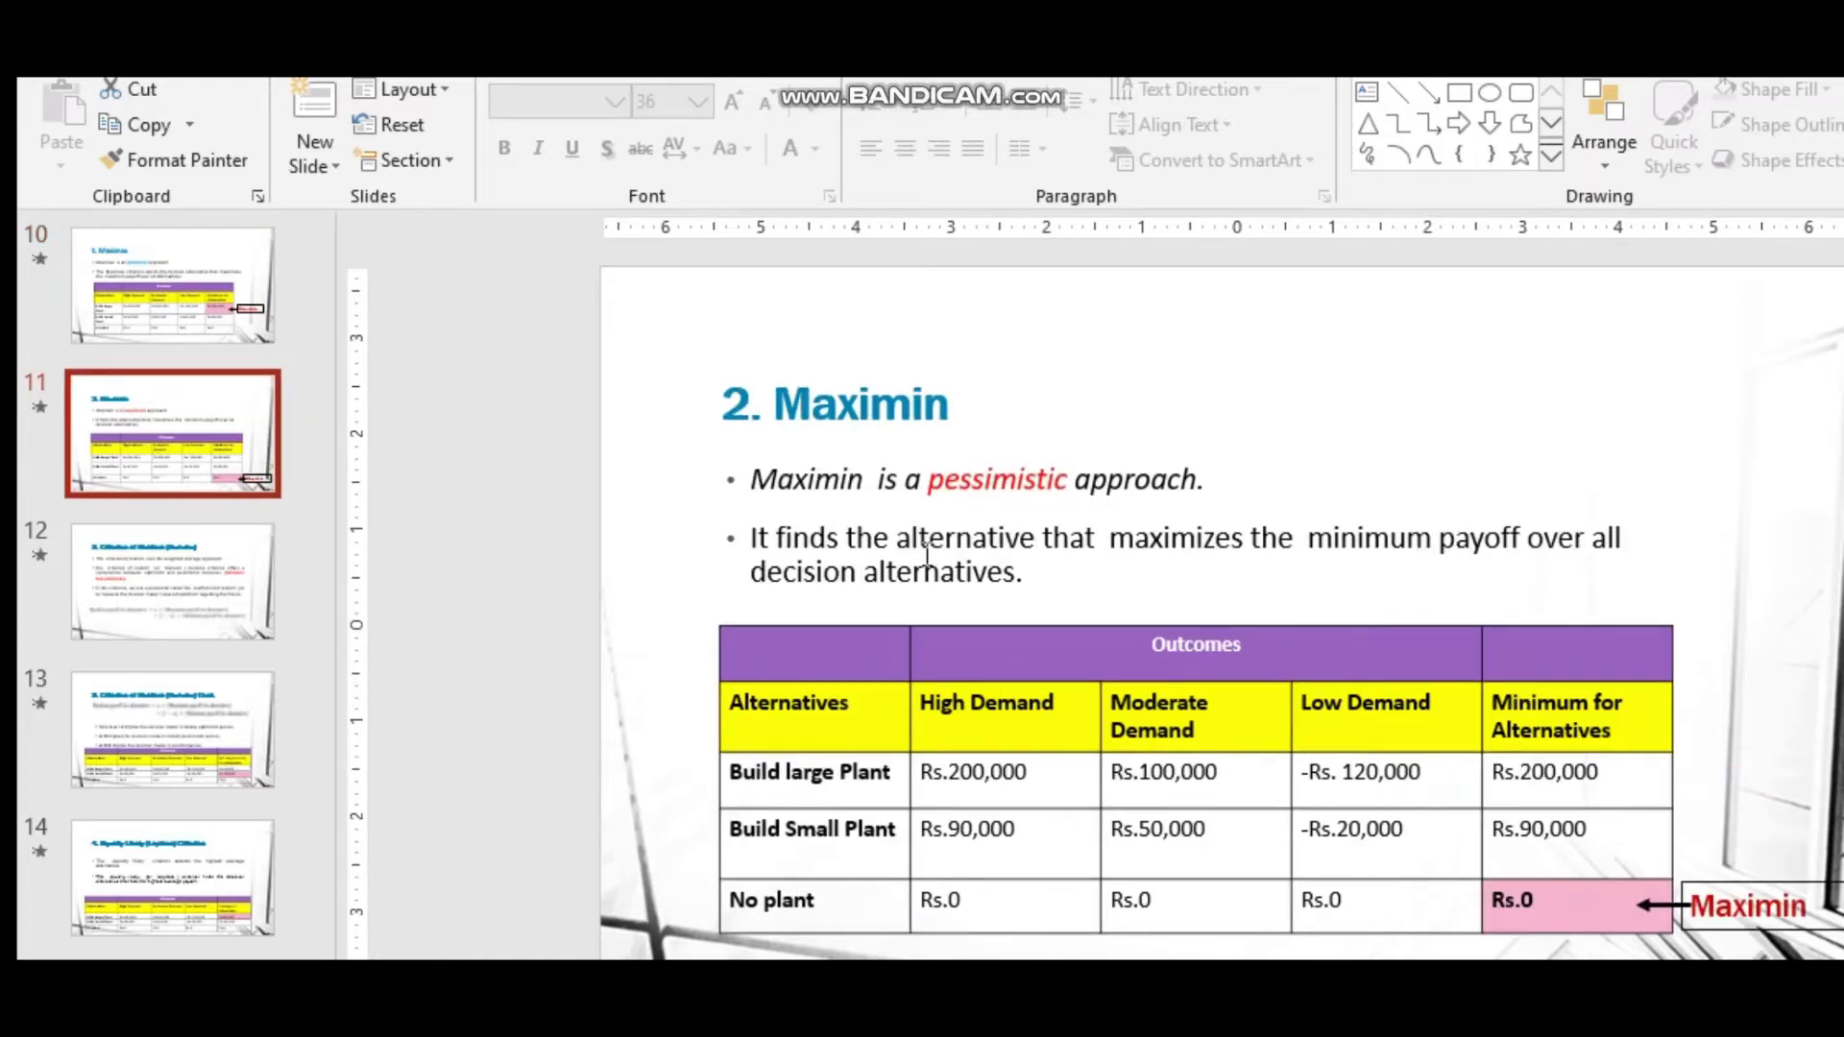
pyautogui.click(999, 538)
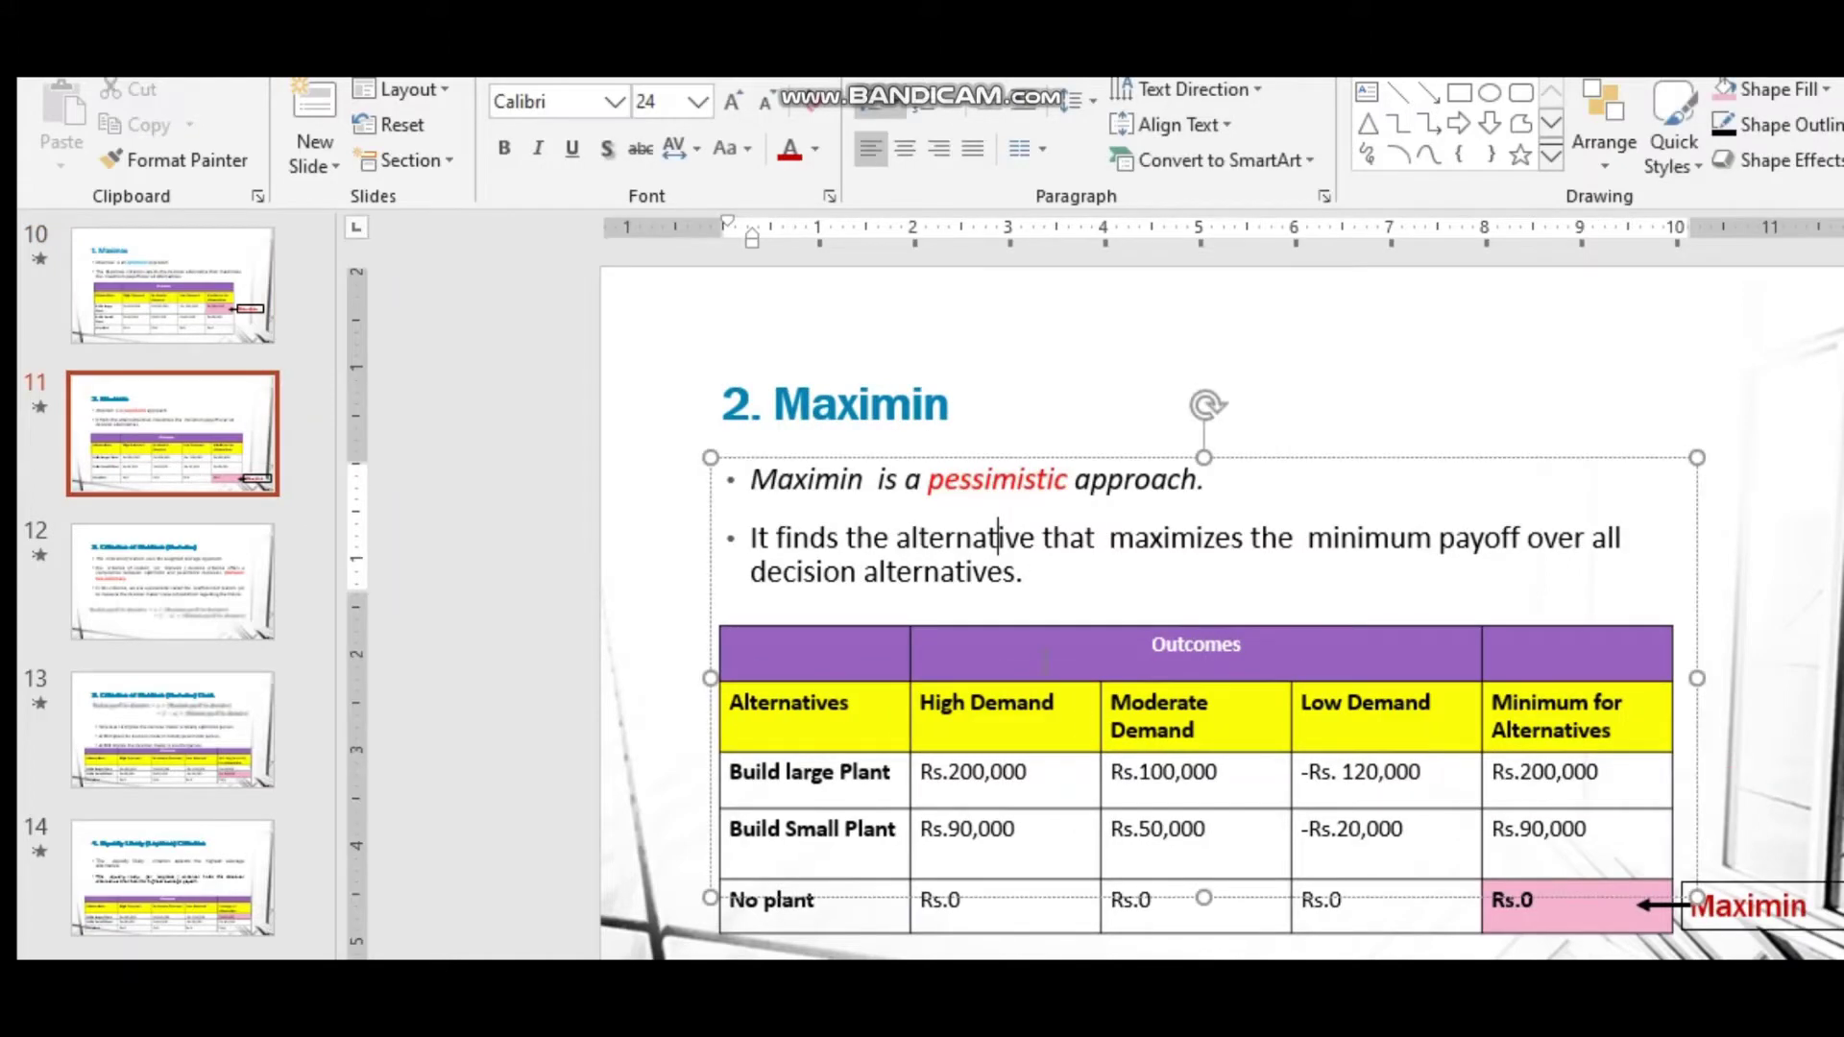
pyautogui.click(1561, 774)
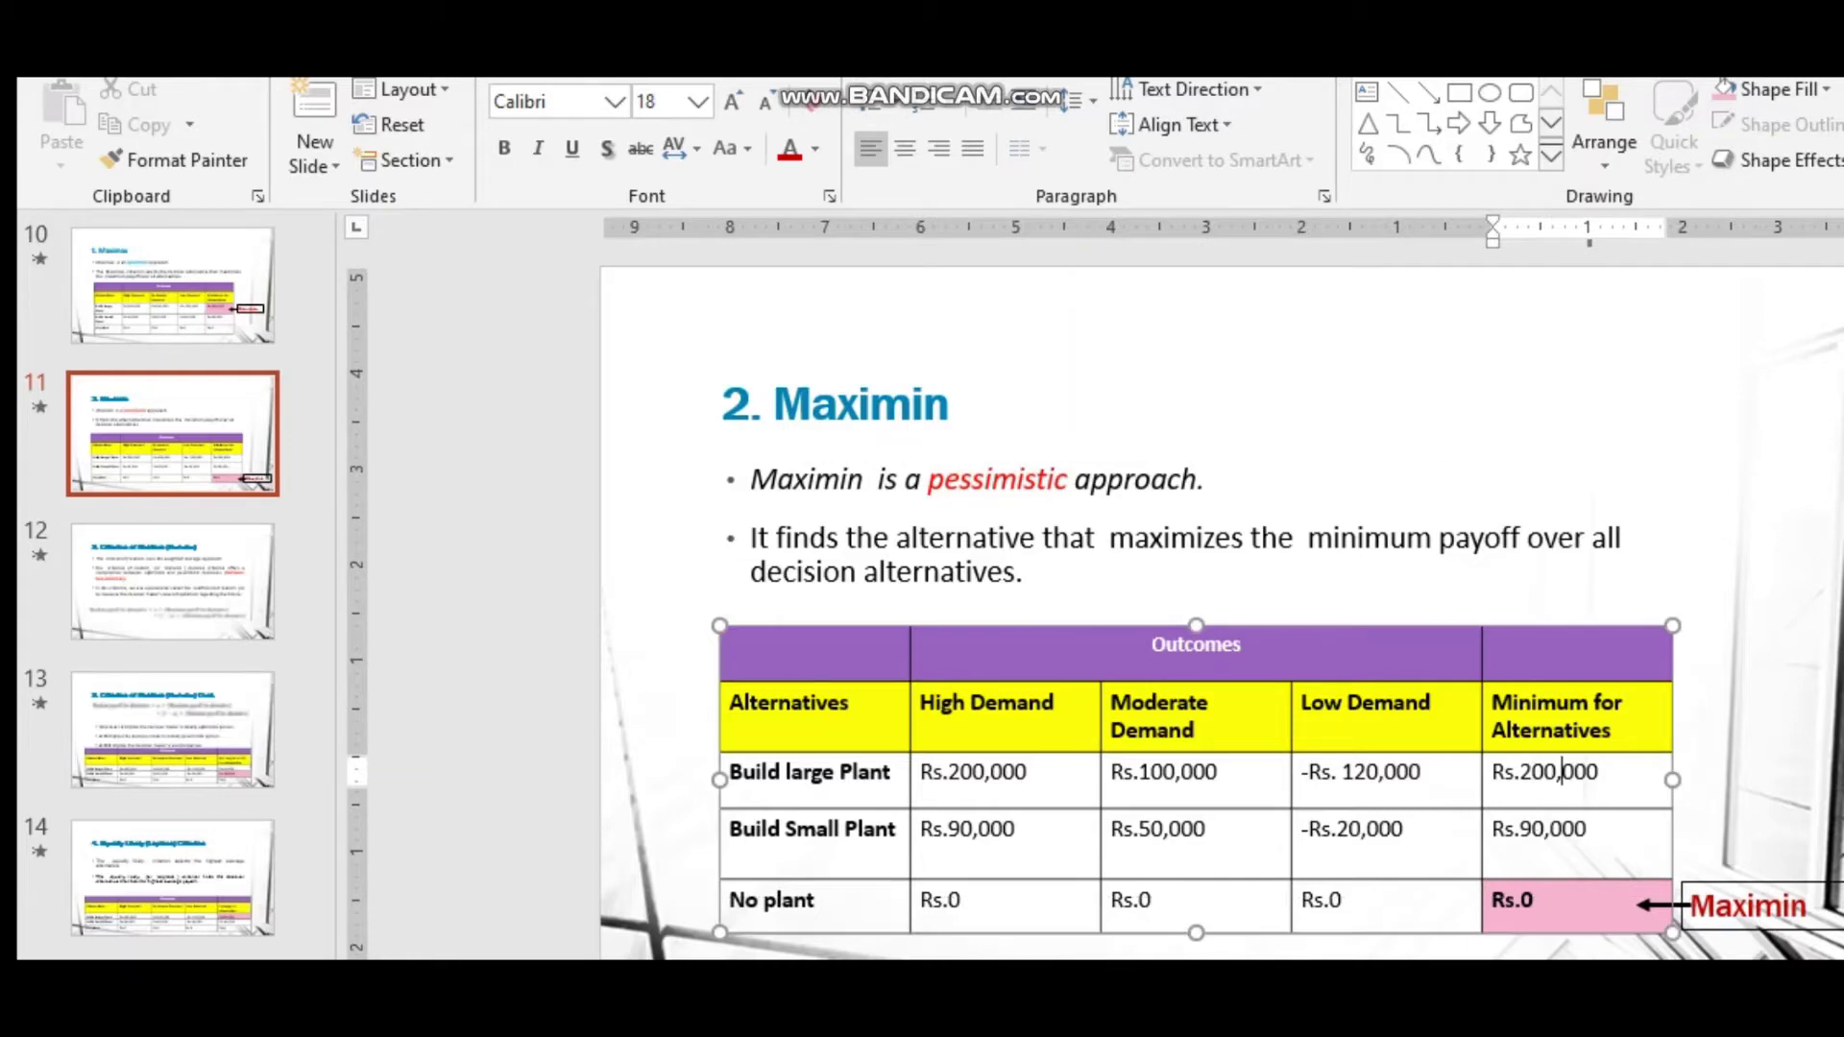
# Switch back to the Excel sheet, merge and center G1:H1, and enter the heading "Maximin" there.
pyautogui.hotkey('alt', 'Tab')
pyautogui.click(833, 712)
pyautogui.click(901, 428)
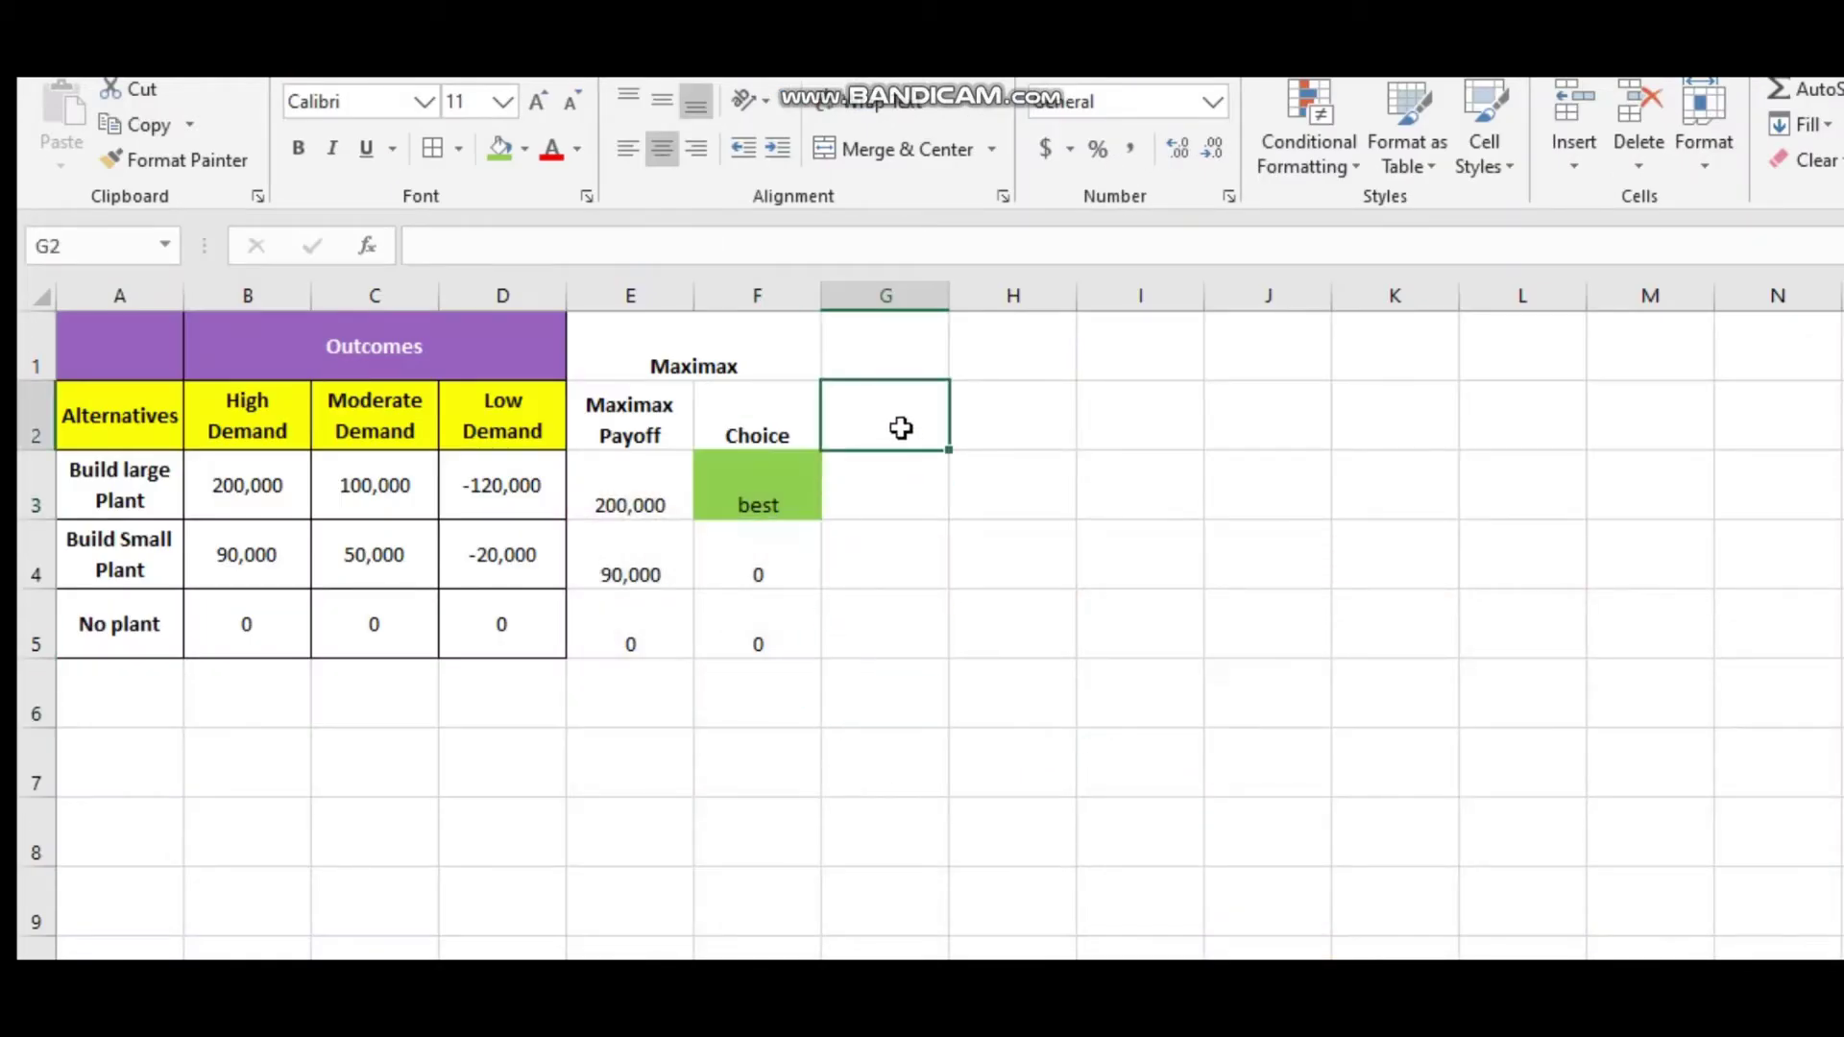
pyautogui.click(902, 297)
pyautogui.moveTo(897, 345); pyautogui.dragTo(1010, 357)
pyautogui.click(878, 148)
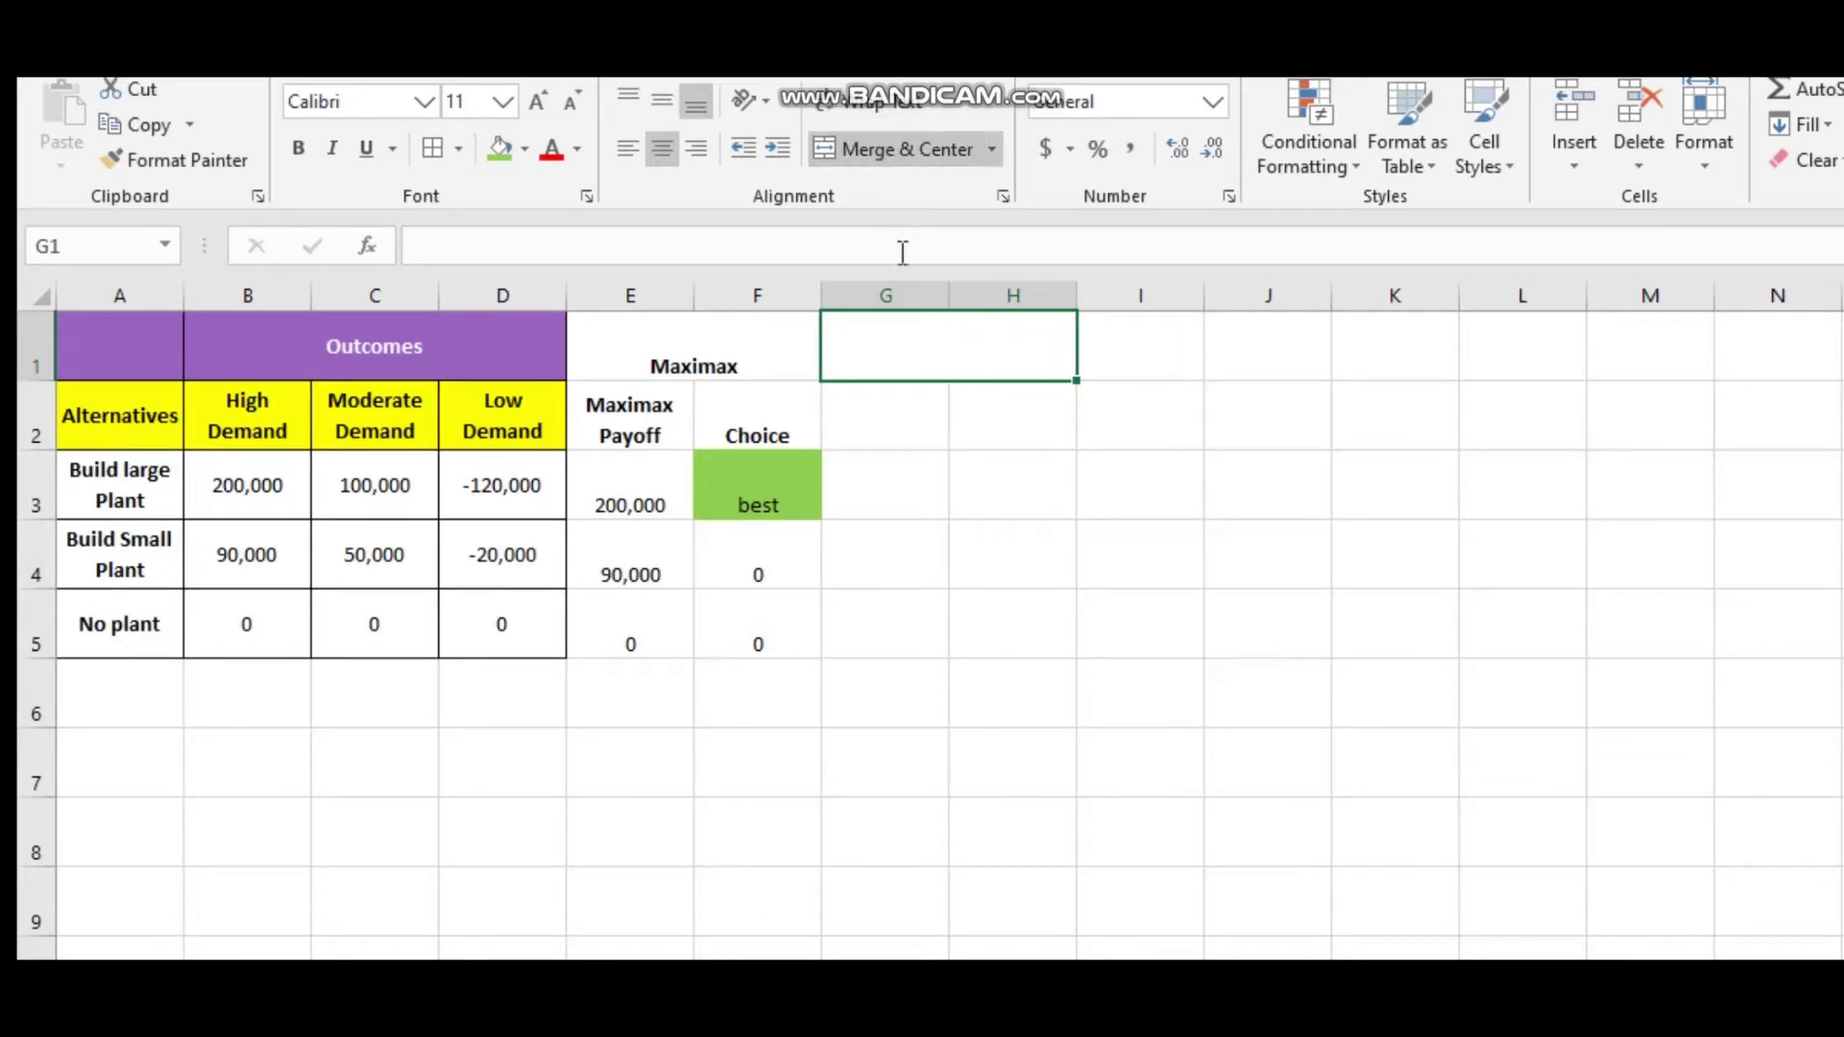
pyautogui.write('Maximin')
pyautogui.press('Return')
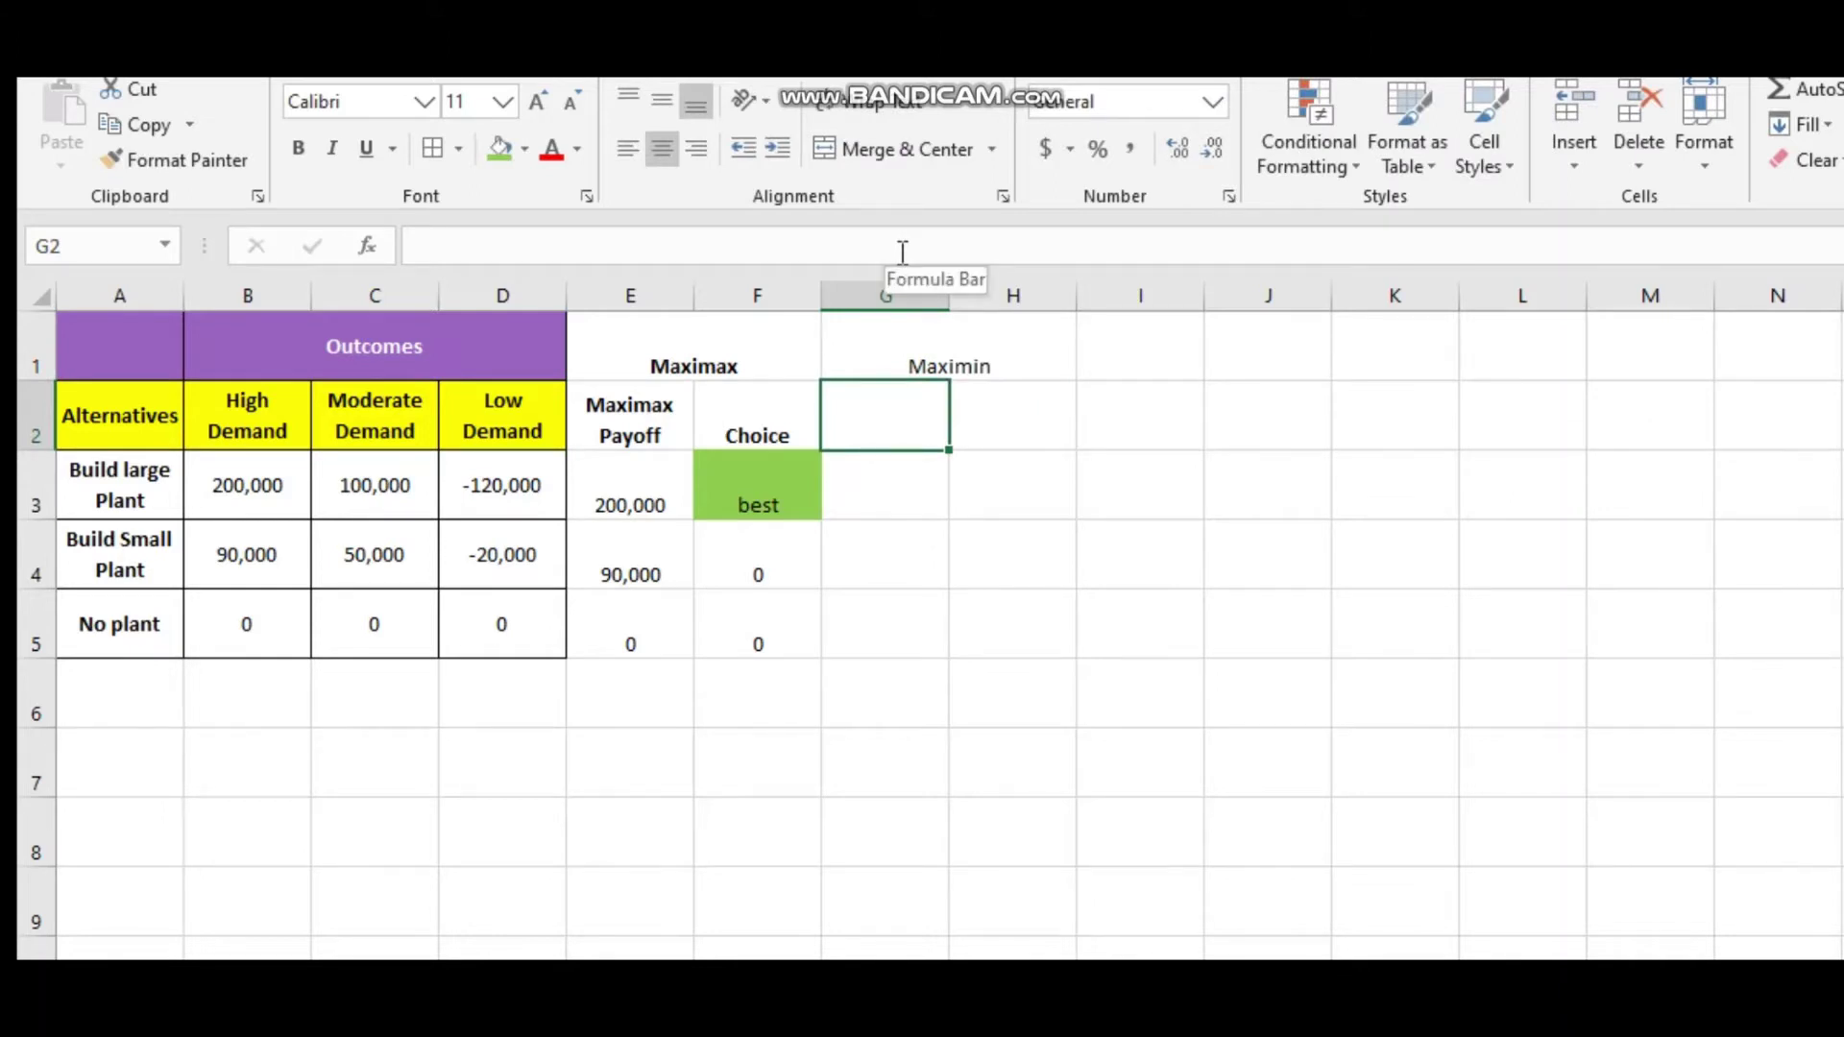
# Enter the heading "Maximin Payoff" in G2 and wrap its text.
pyautogui.write('Maximin')
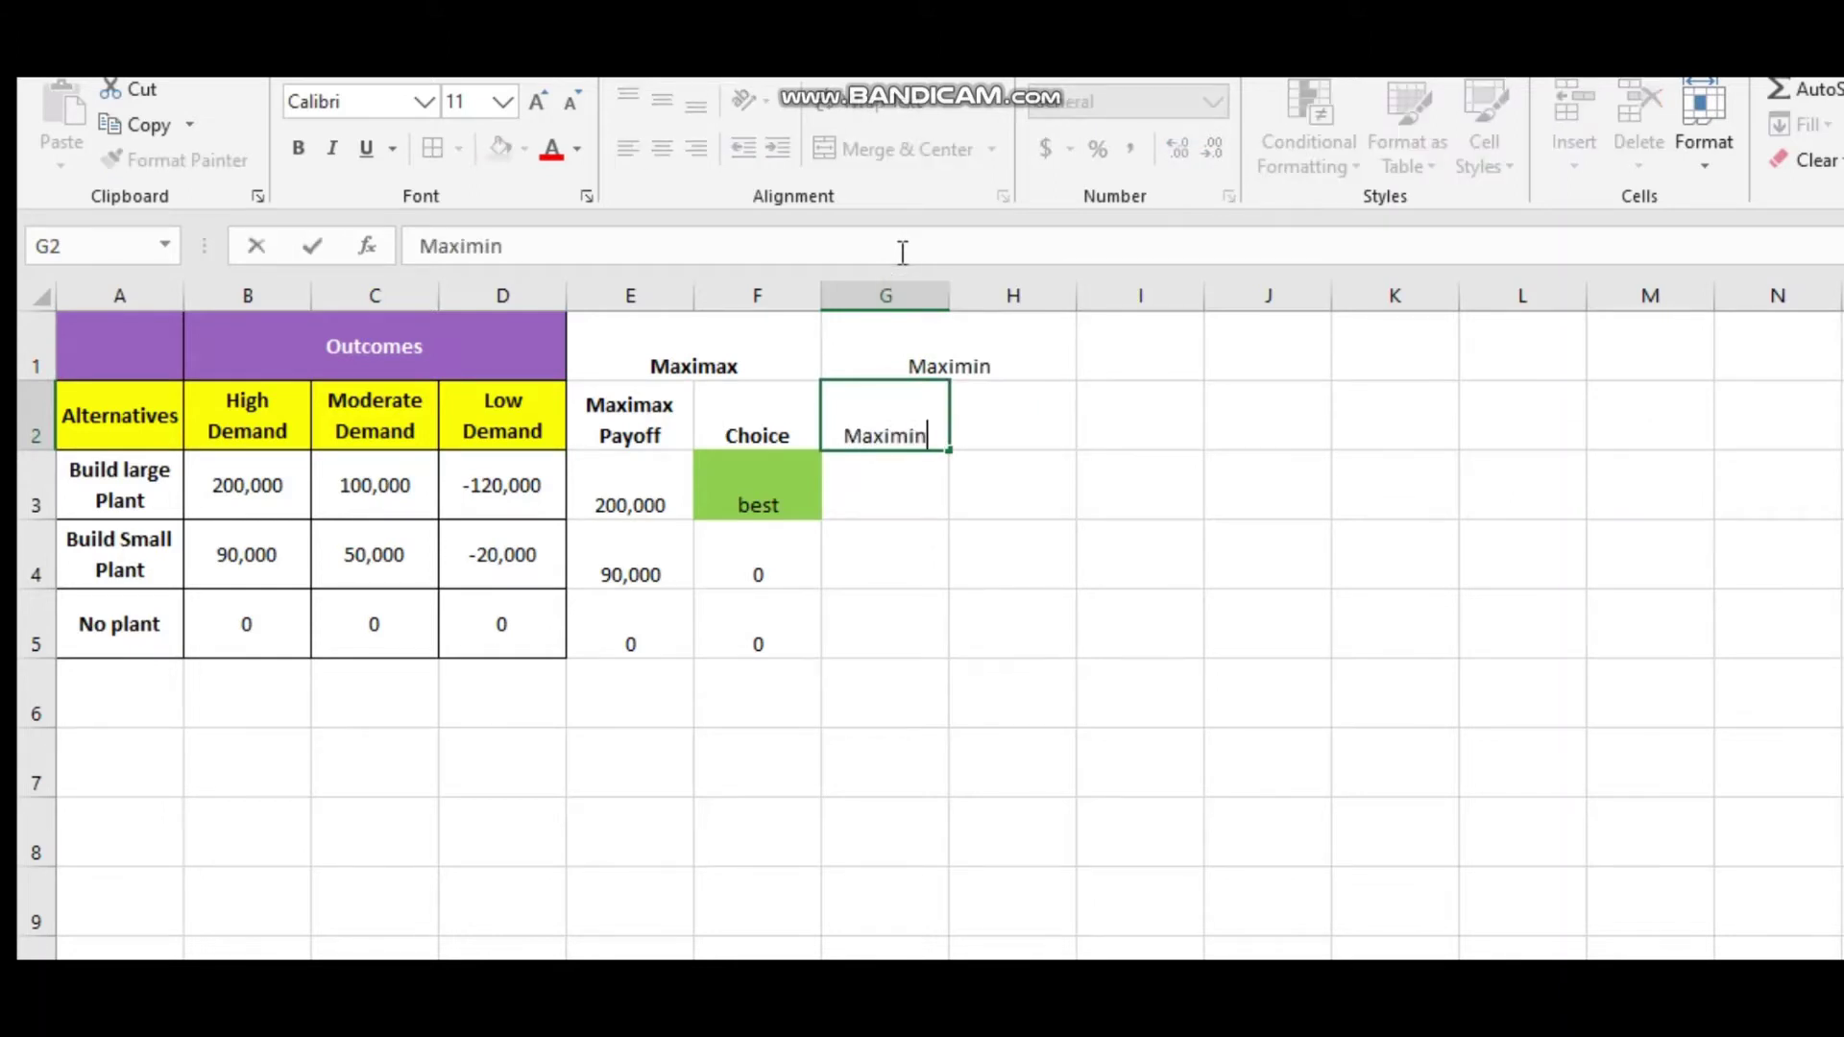
pyautogui.write(' Payoff.')
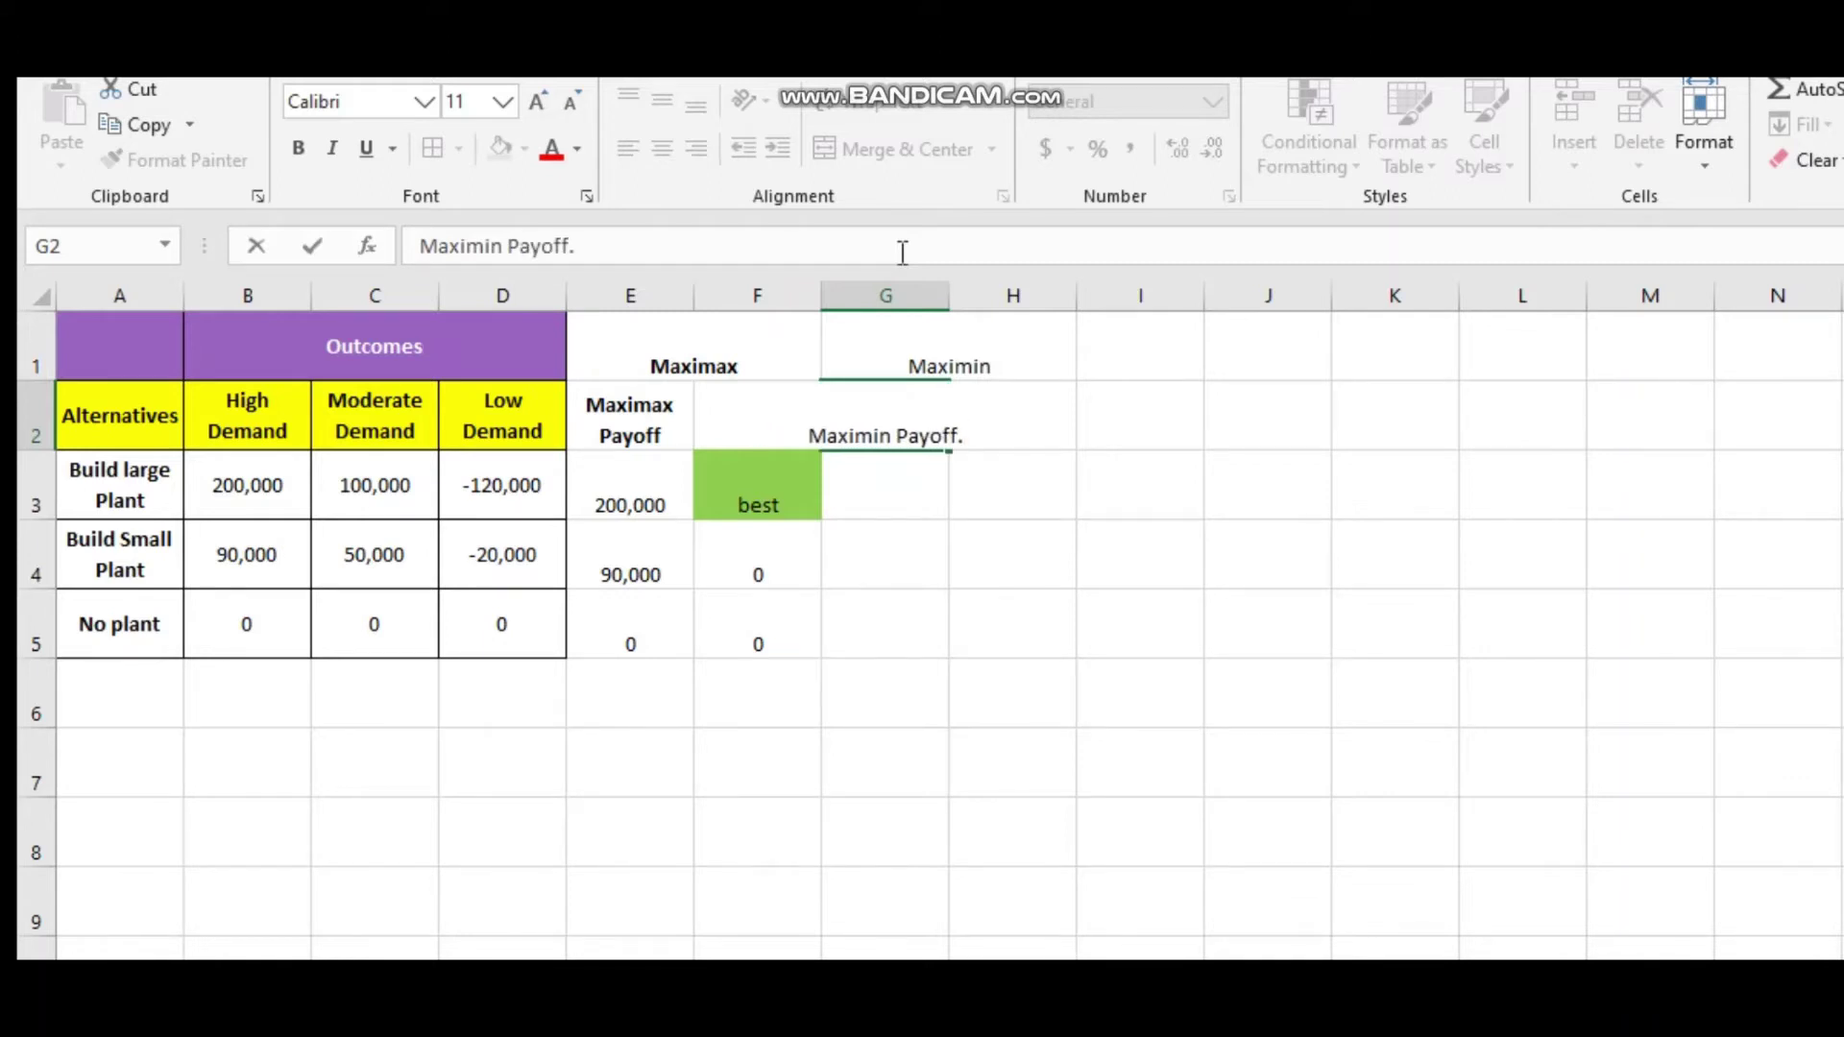
pyautogui.press('BackSpace')
pyautogui.press('Return')
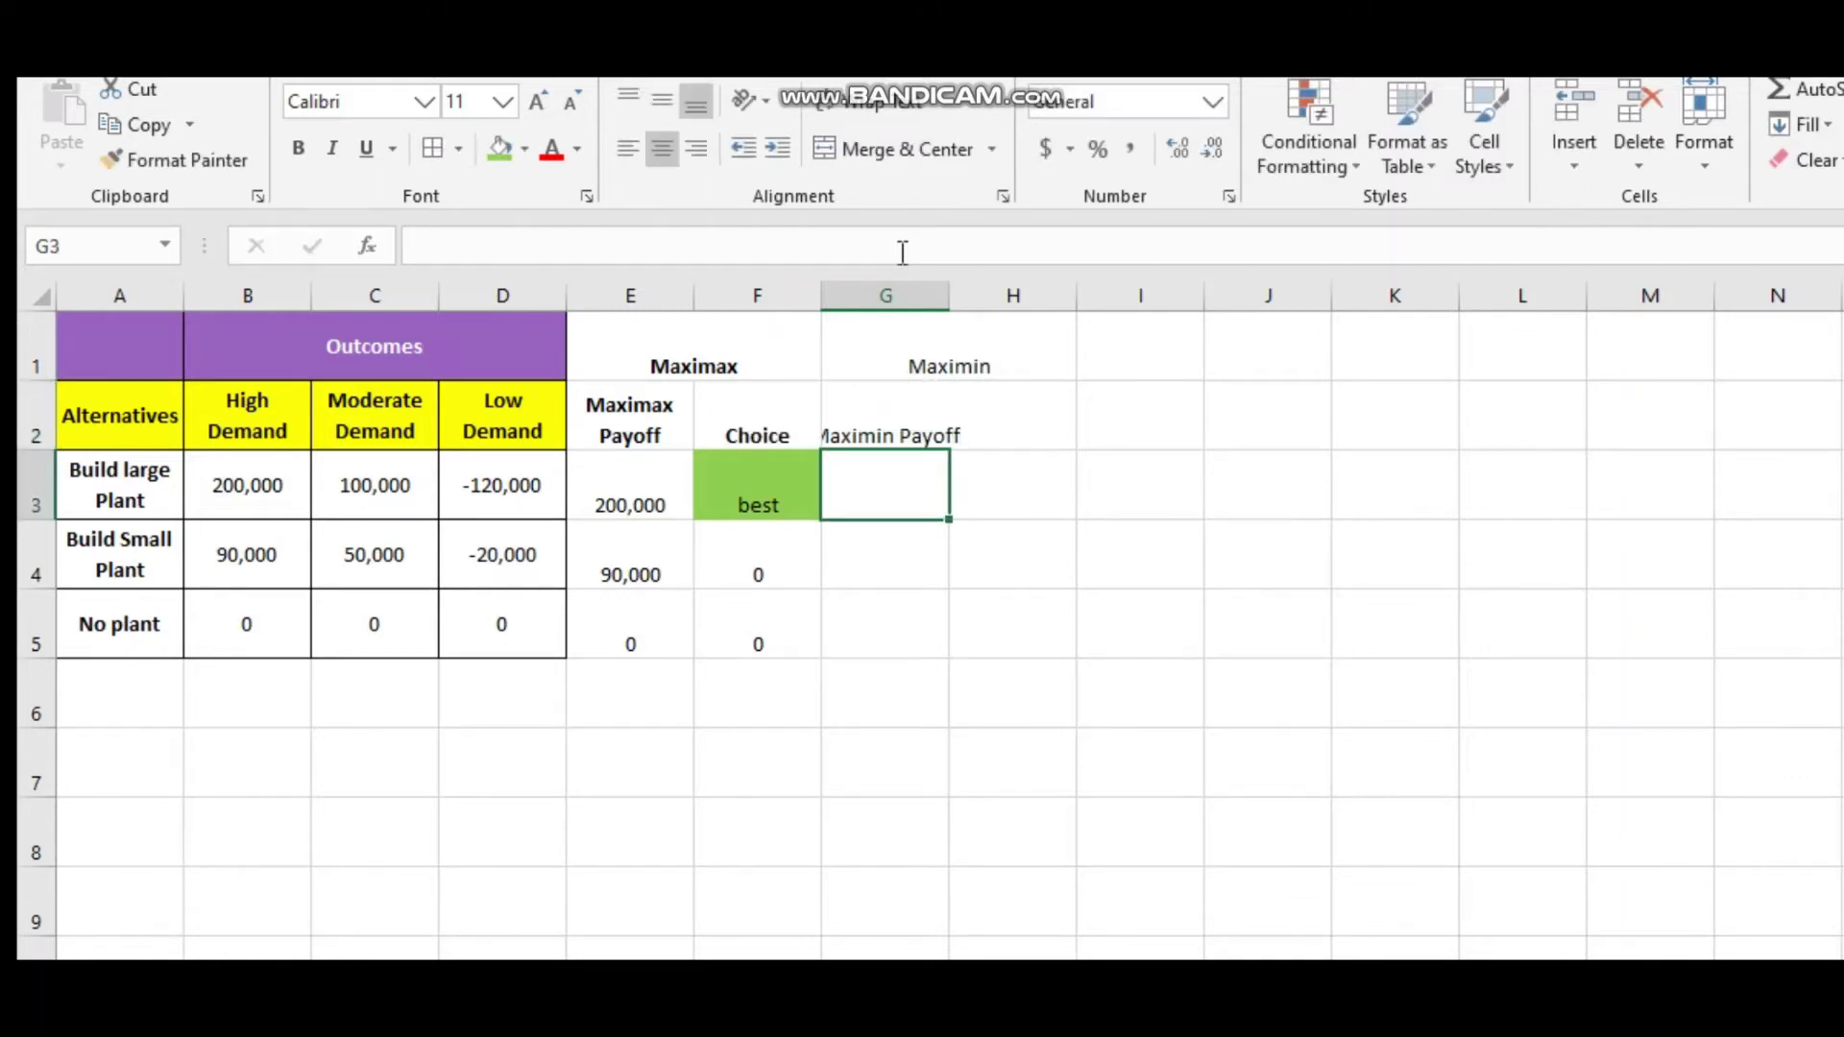
pyautogui.click(875, 399)
pyautogui.click(860, 101)
# Enter the formula =MIN(B3:D3) in G3 and fill it down to G5.
pyautogui.click(870, 466)
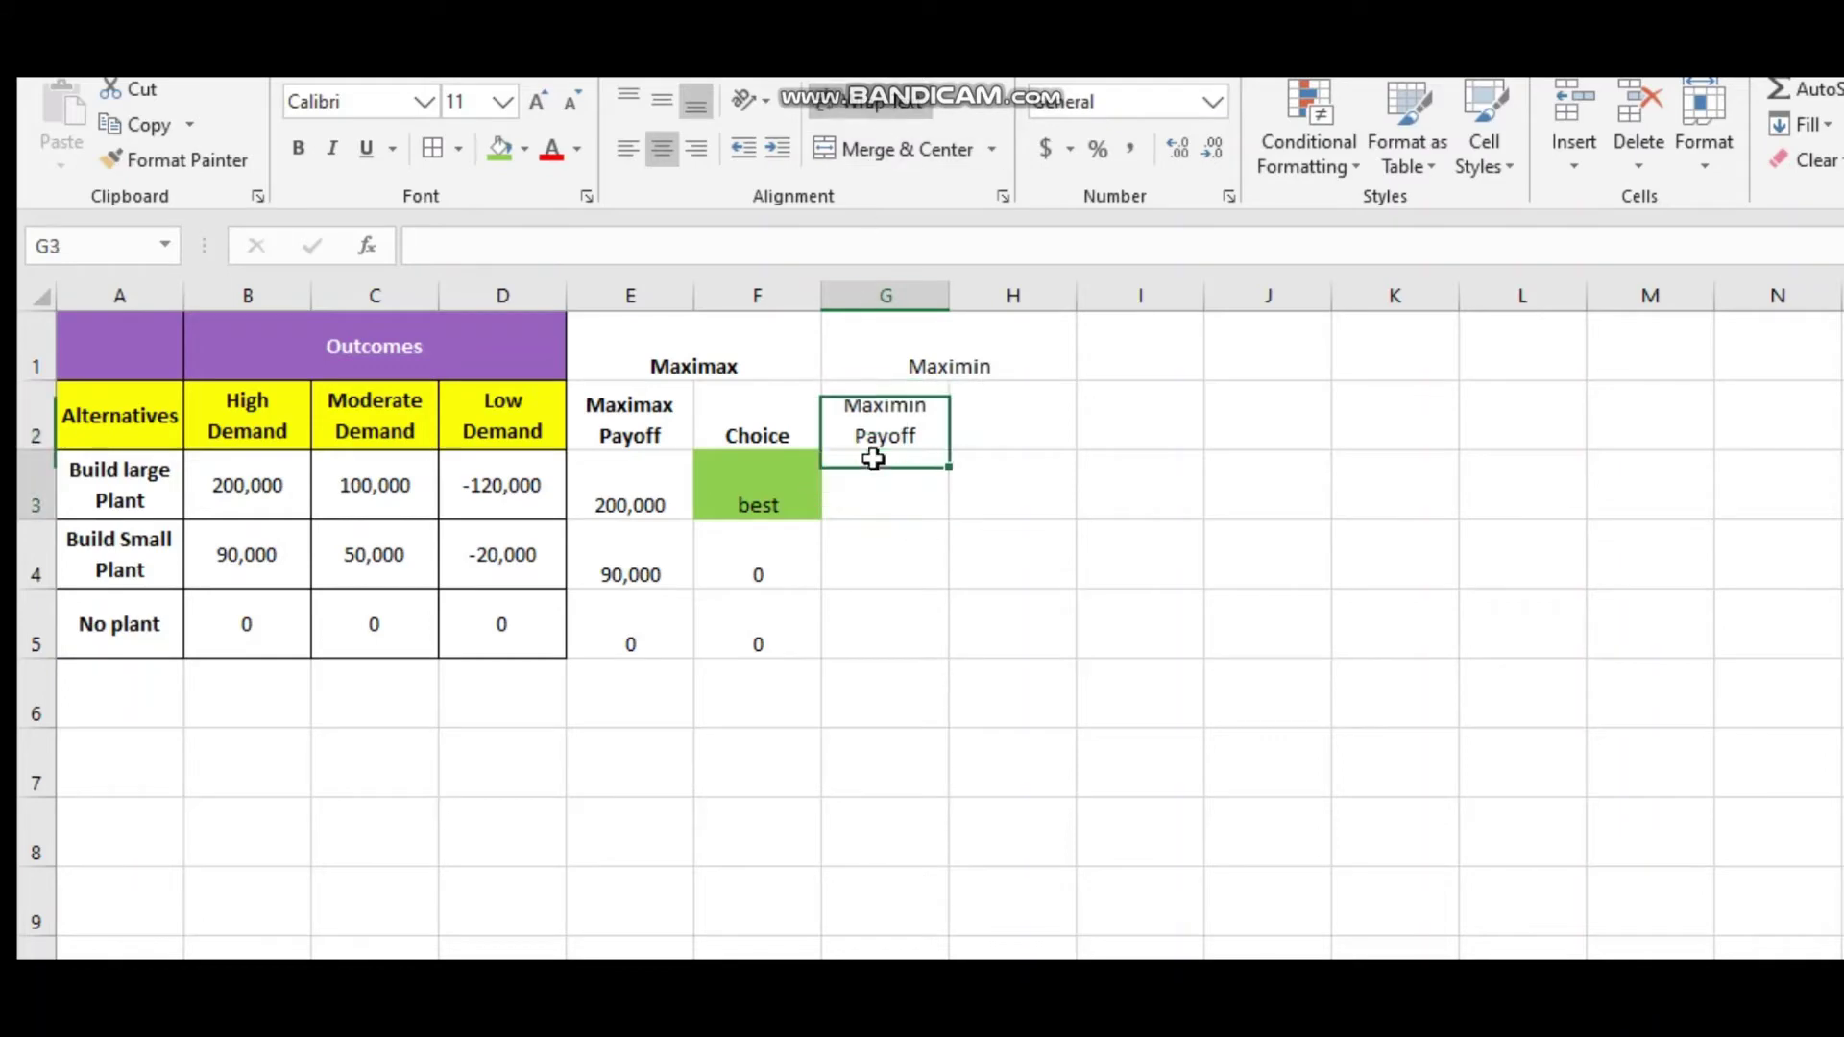
pyautogui.write('=min')
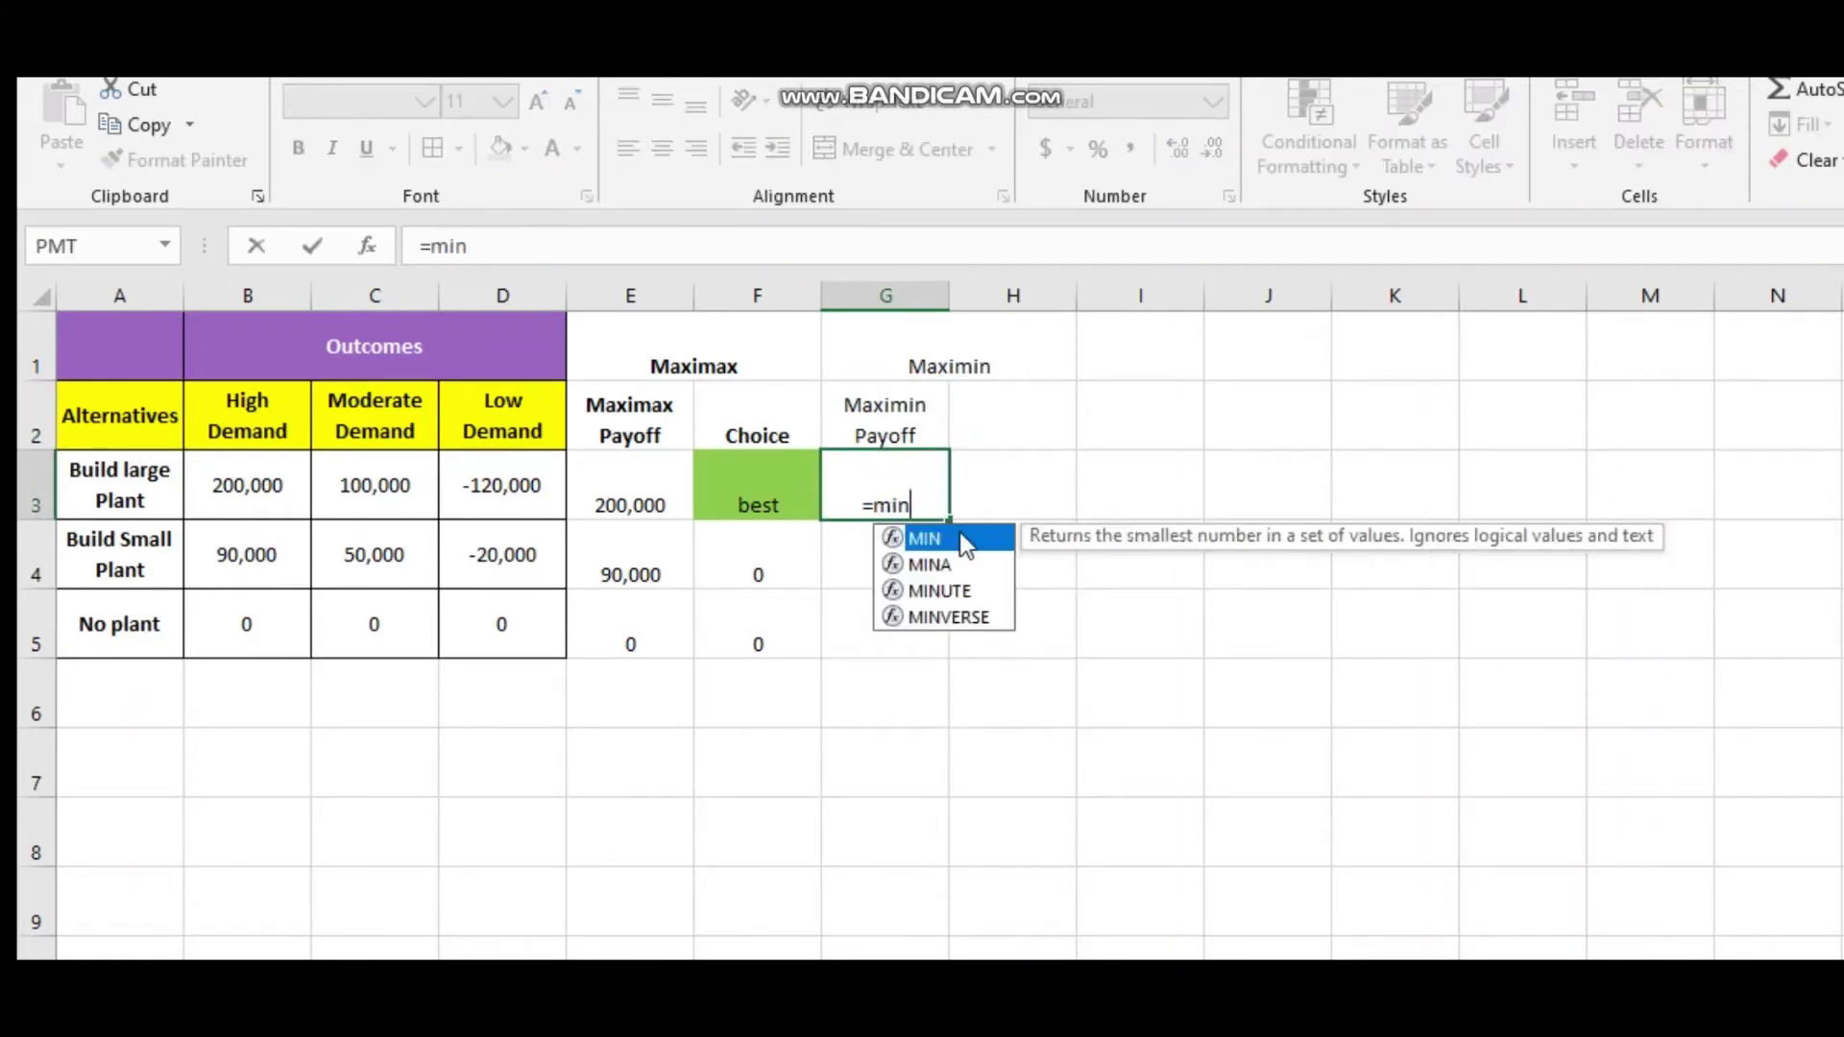
pyautogui.doubleClick(960, 538)
pyautogui.click(622, 490)
pyautogui.click(470, 491)
pyautogui.moveTo(470, 490); pyautogui.dragTo(261, 491)
pyautogui.write(')')
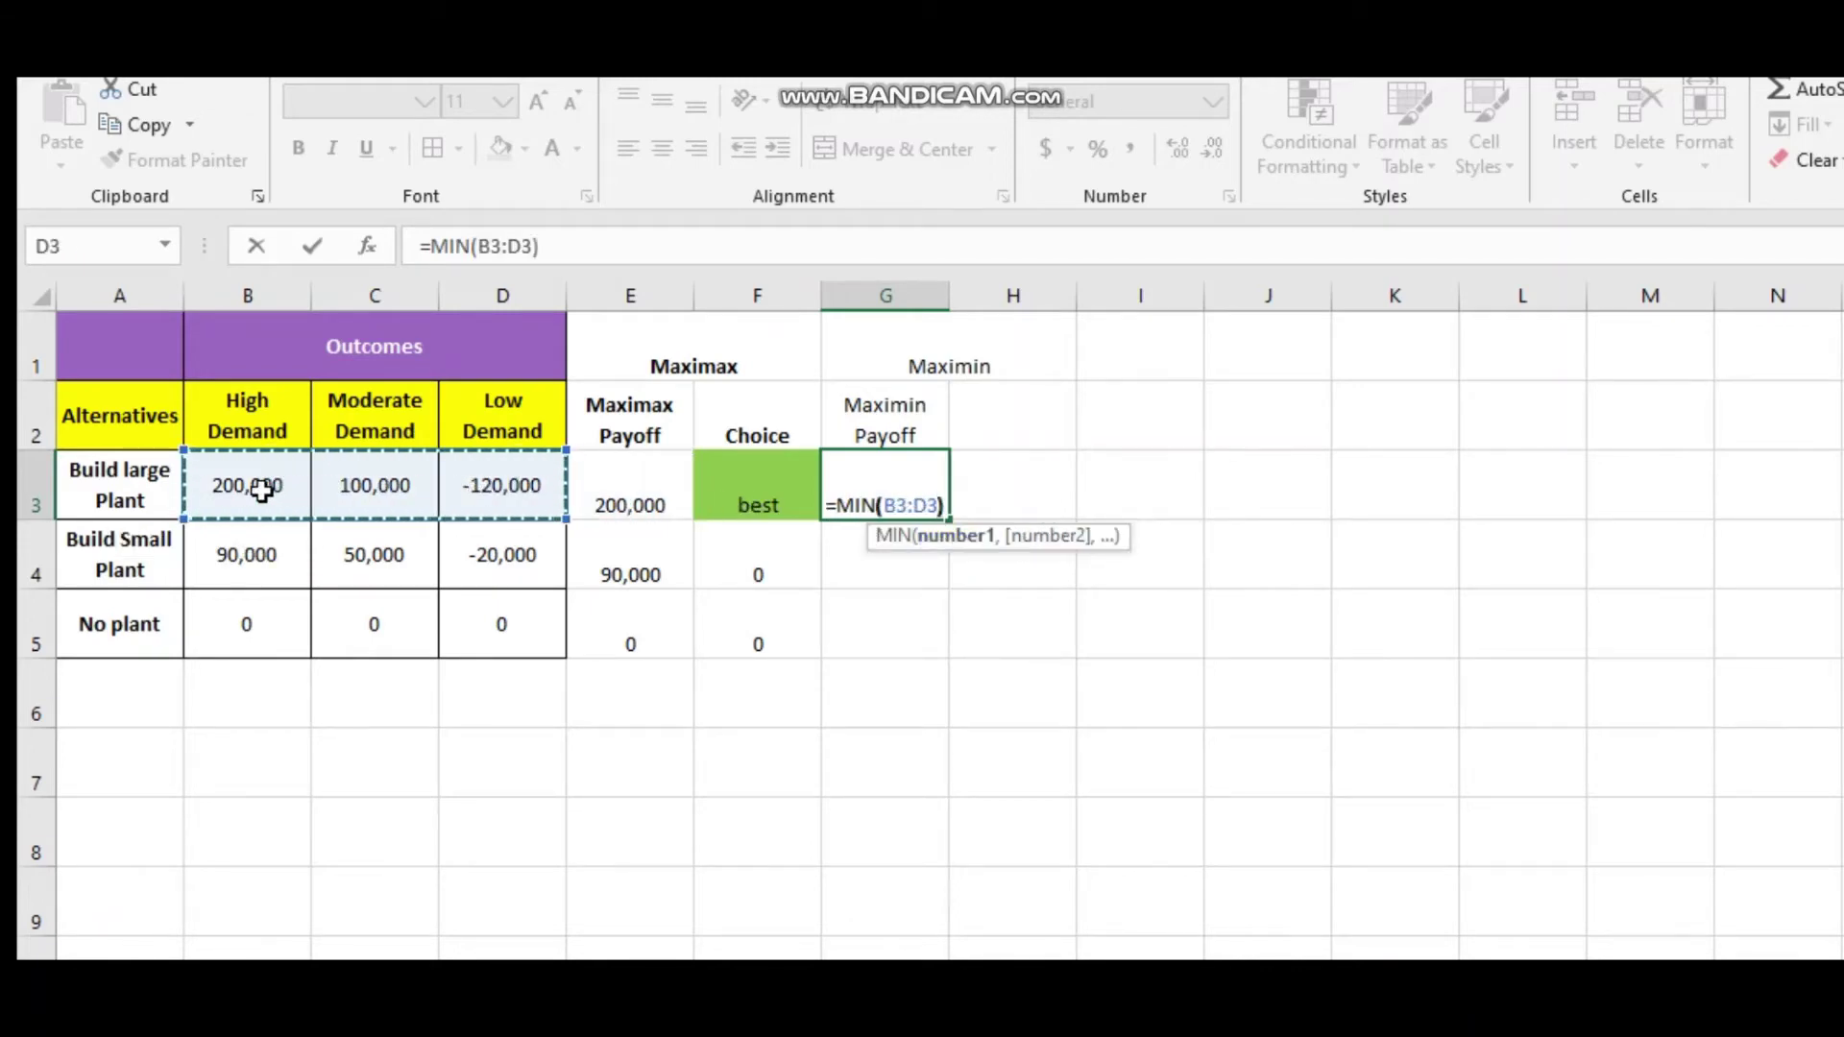
pyautogui.press('Return')
pyautogui.click(962, 503)
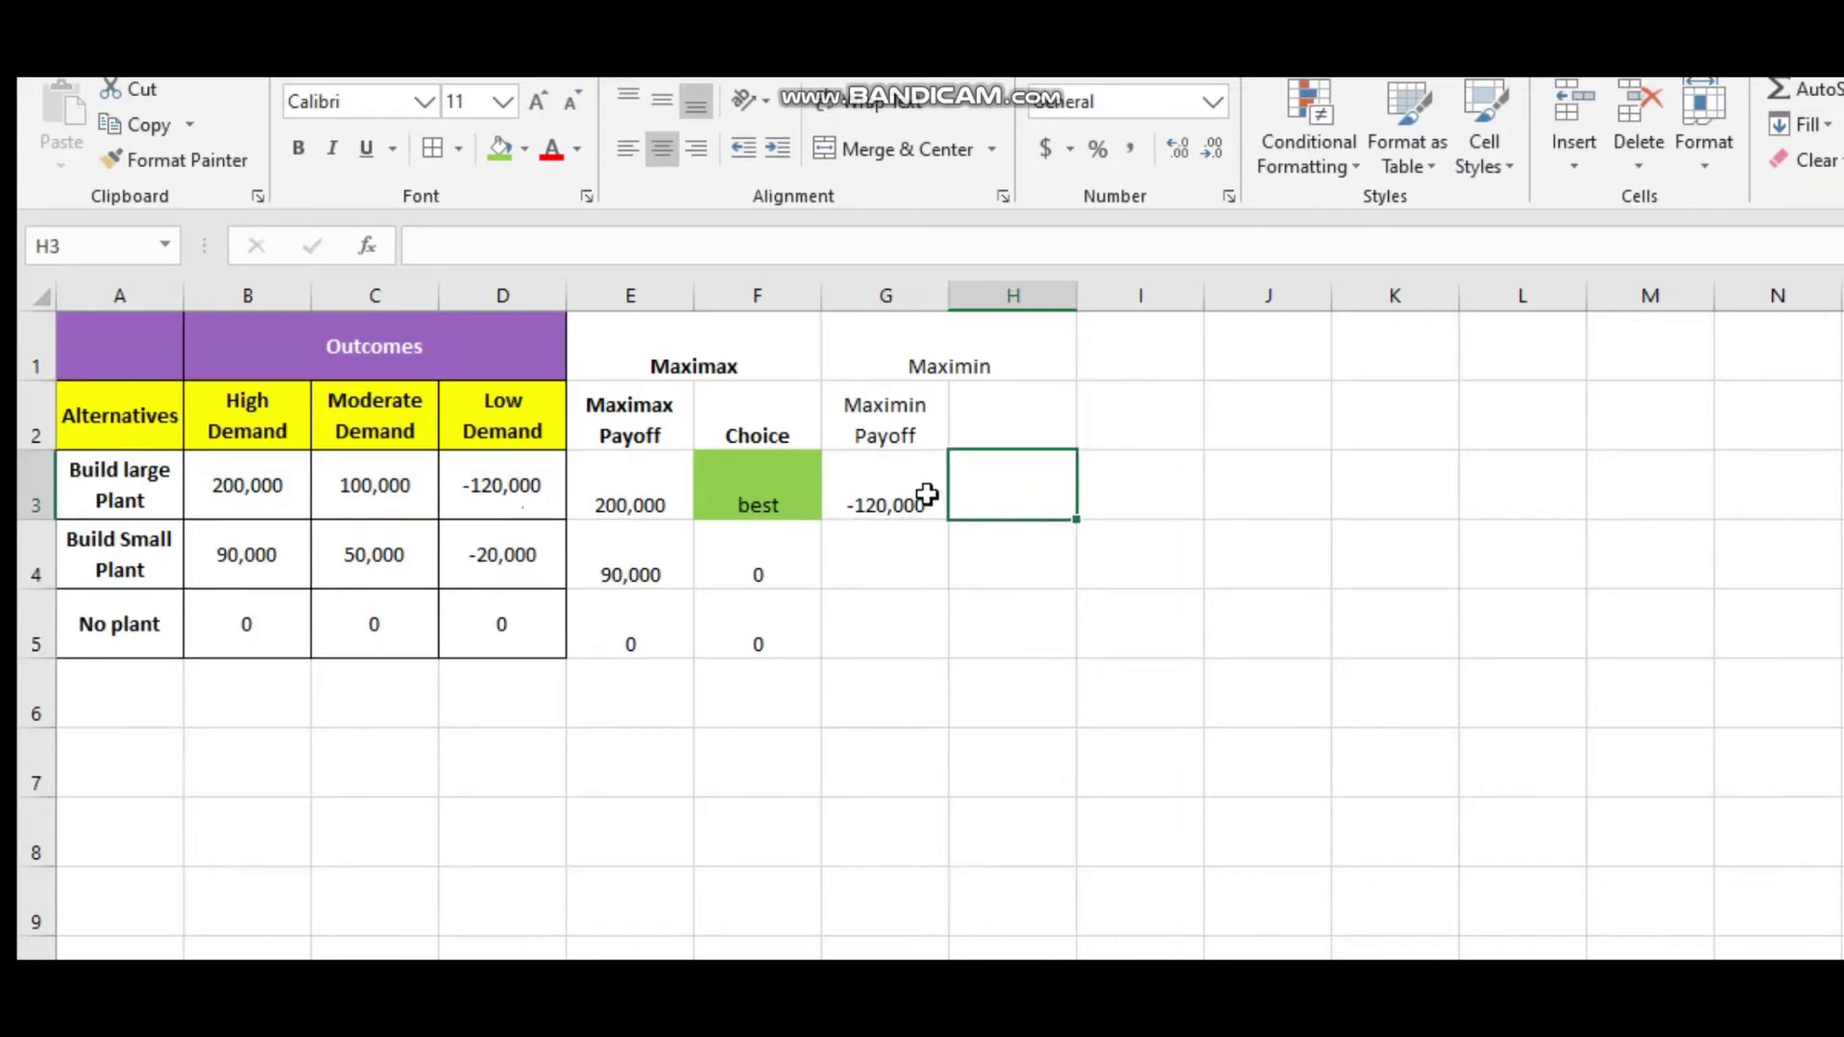
pyautogui.click(930, 491)
pyautogui.moveTo(948, 525); pyautogui.dragTo(938, 649)
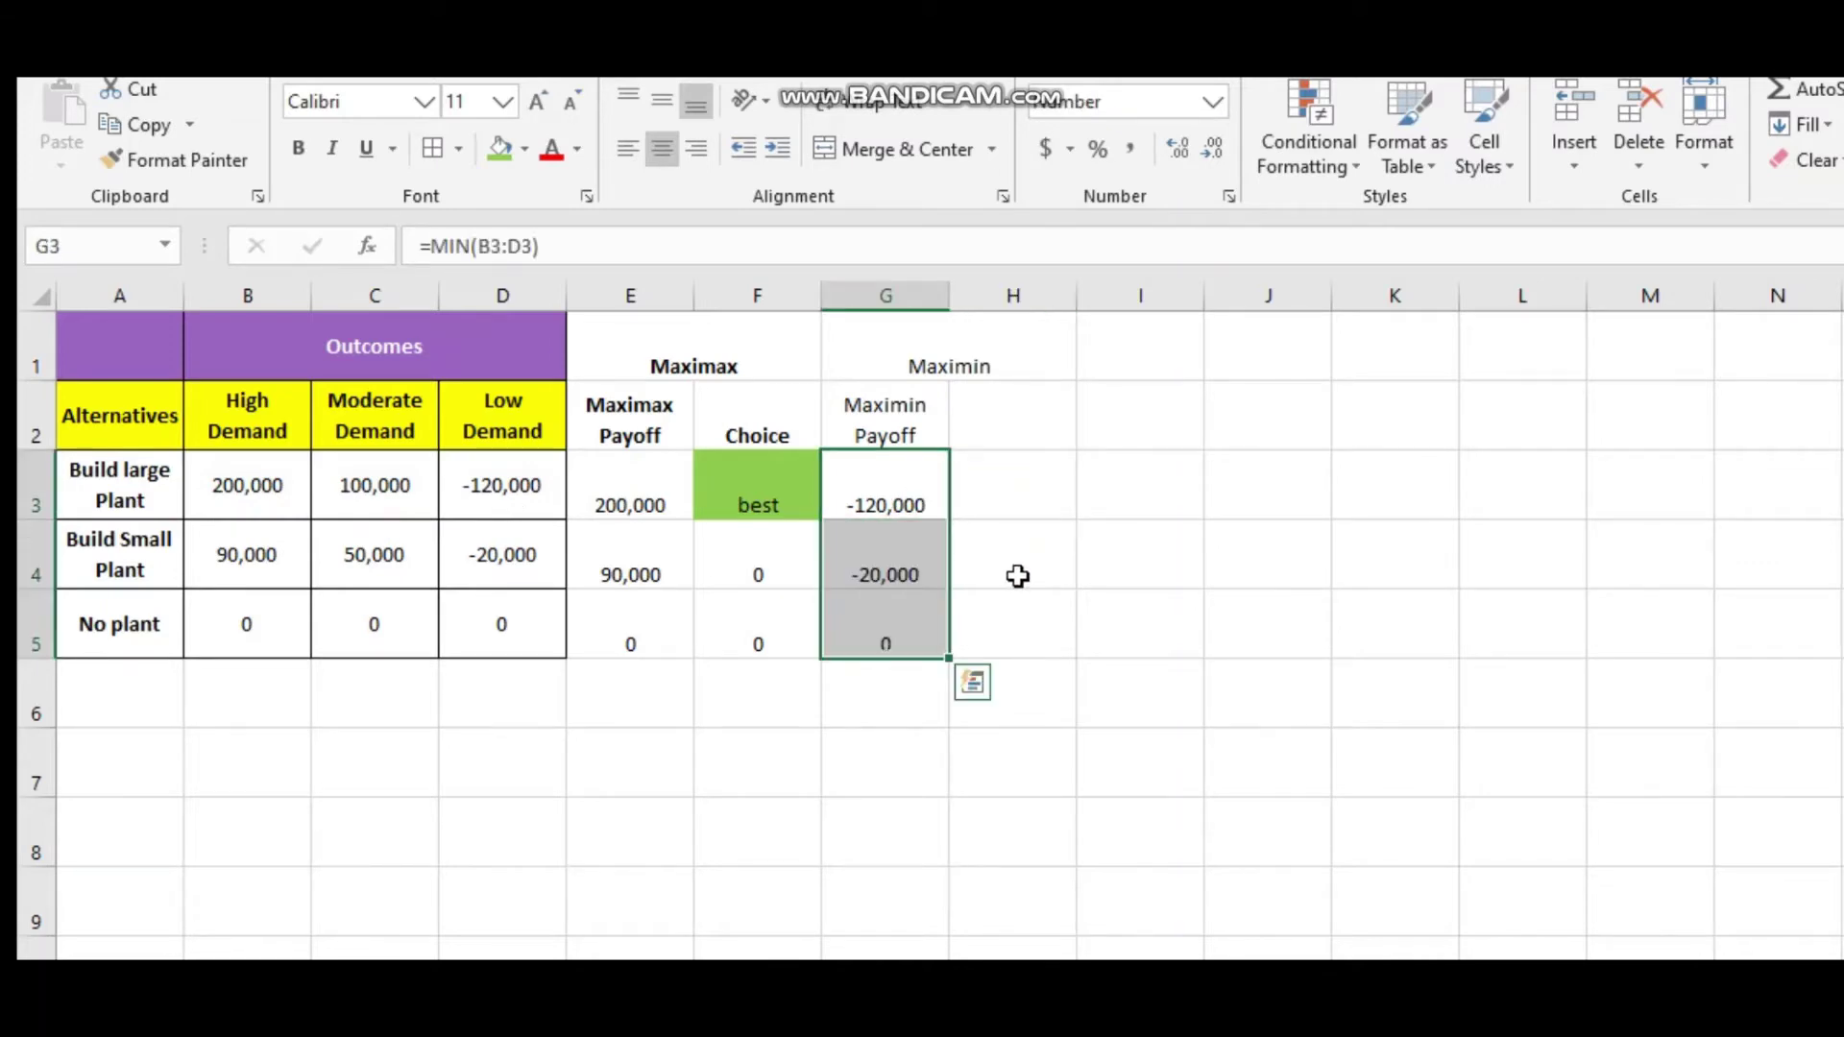
# Enter the heading "Choice" in H2.
pyautogui.click(1013, 572)
pyautogui.click(980, 430)
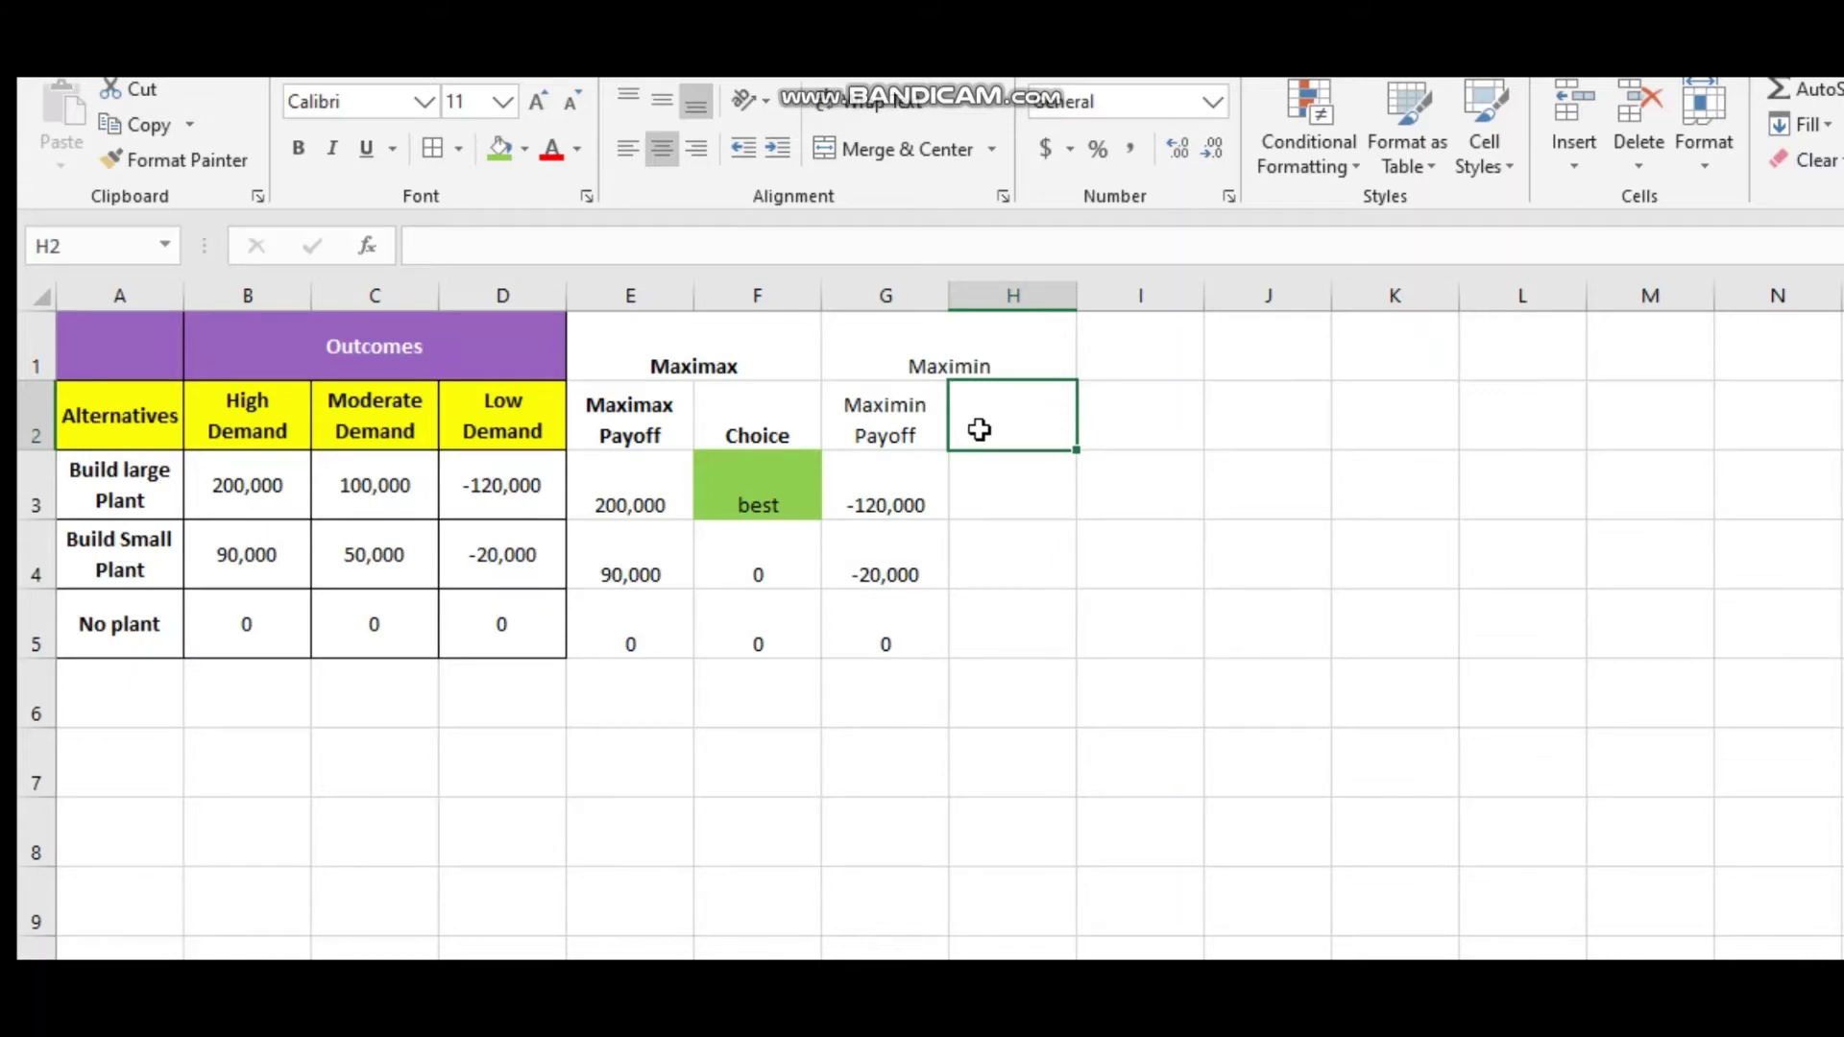
pyautogui.write('Choice')
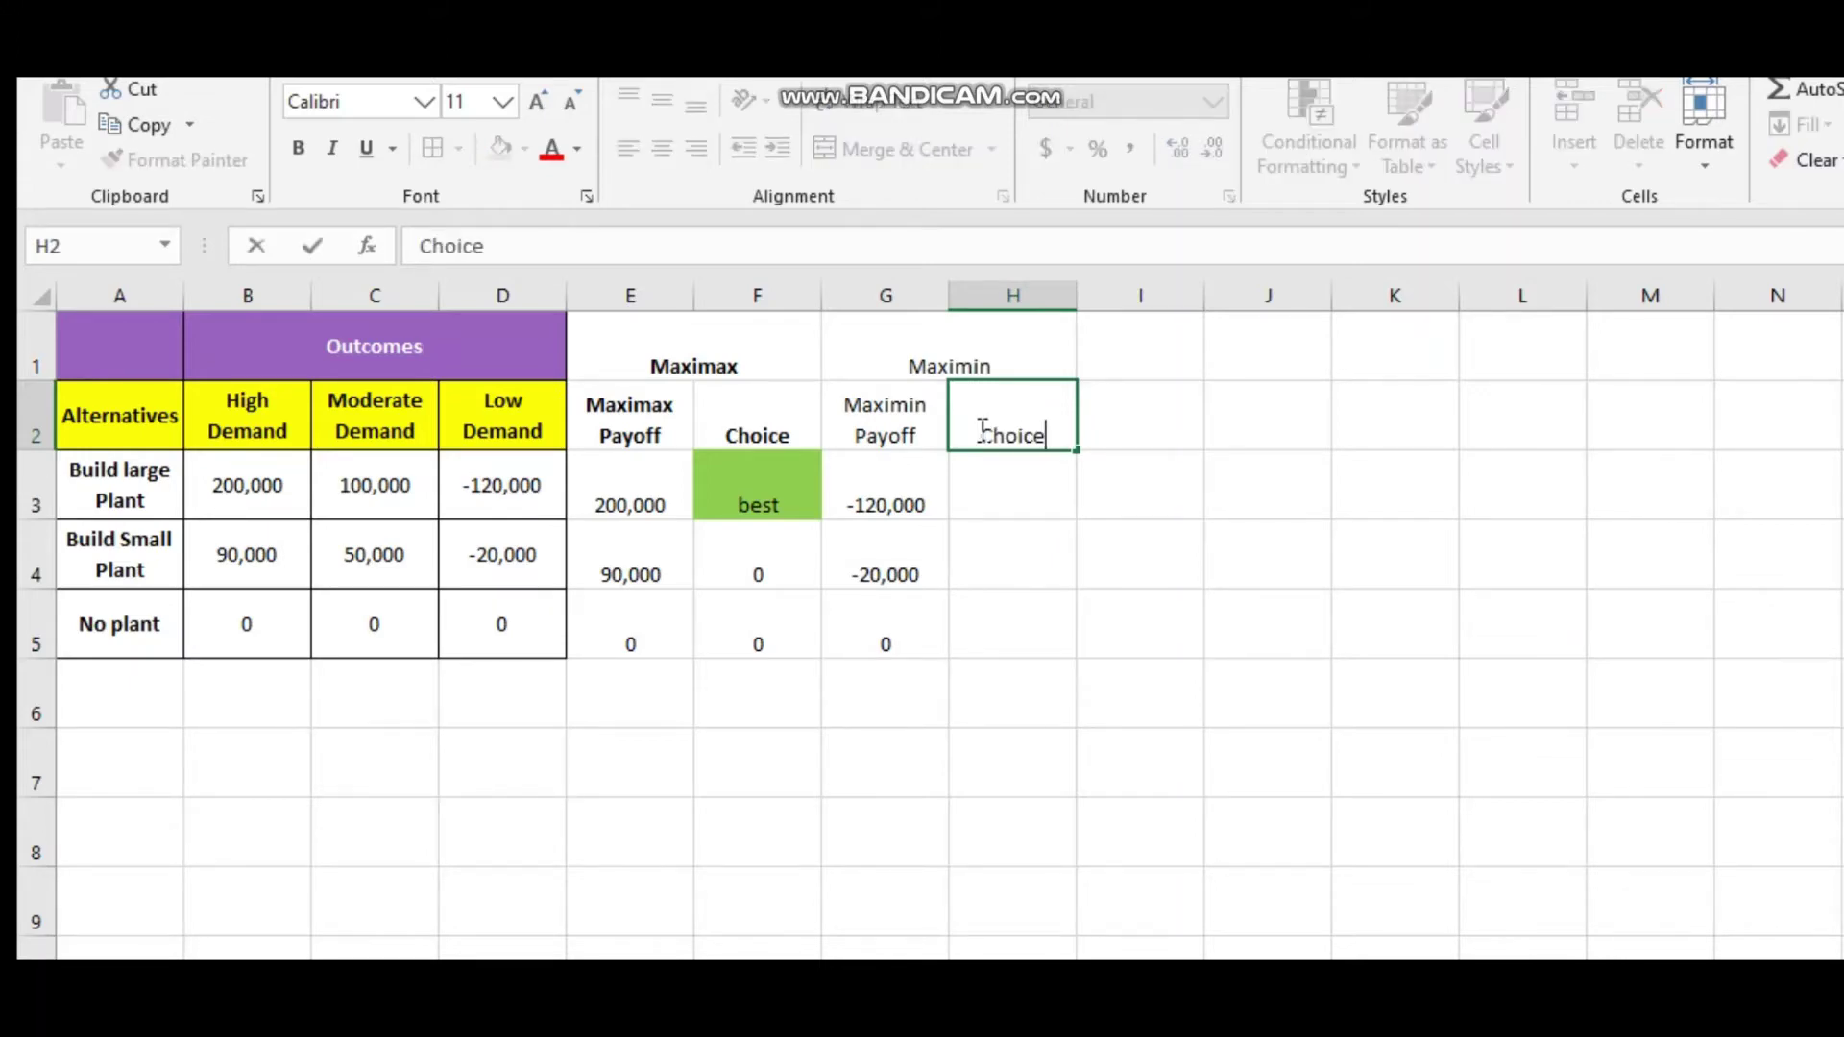
pyautogui.press('Return')
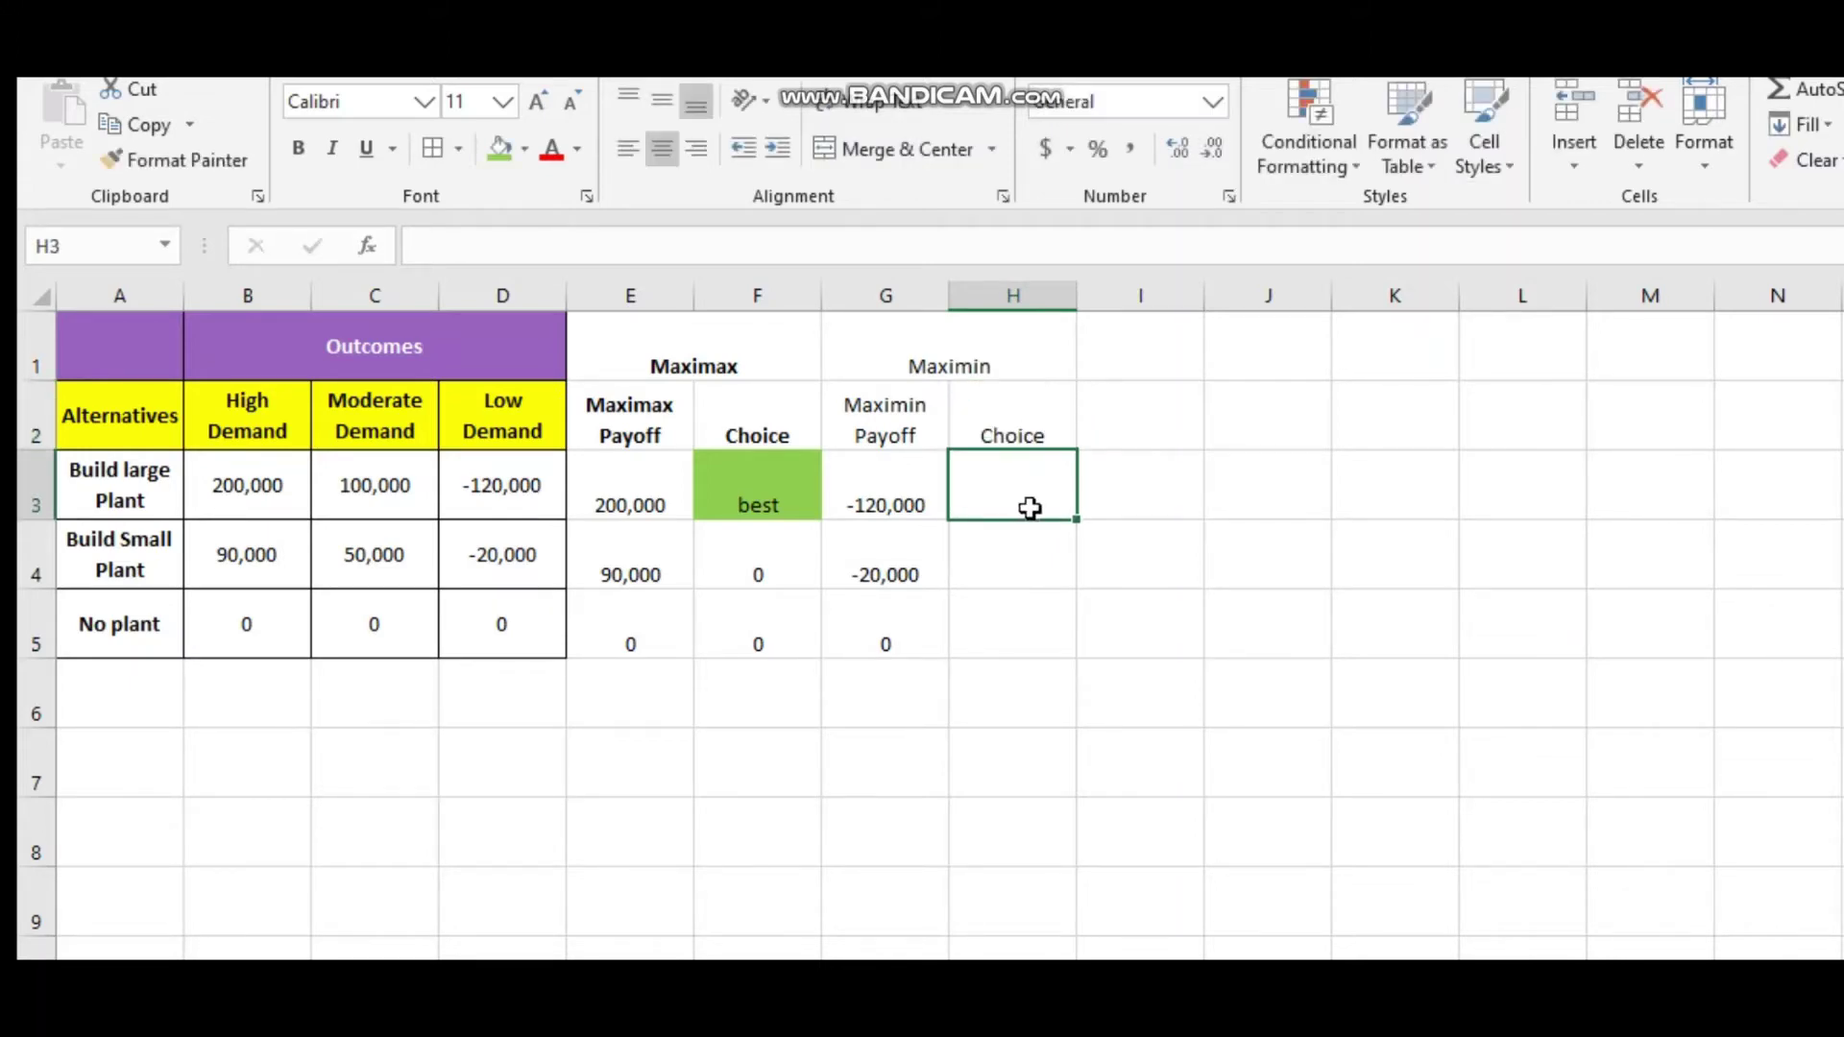
# Enter the formula =IF(G3=MAX(G5),"best",) in H3 for the Maximin choice.
pyautogui.write('=')
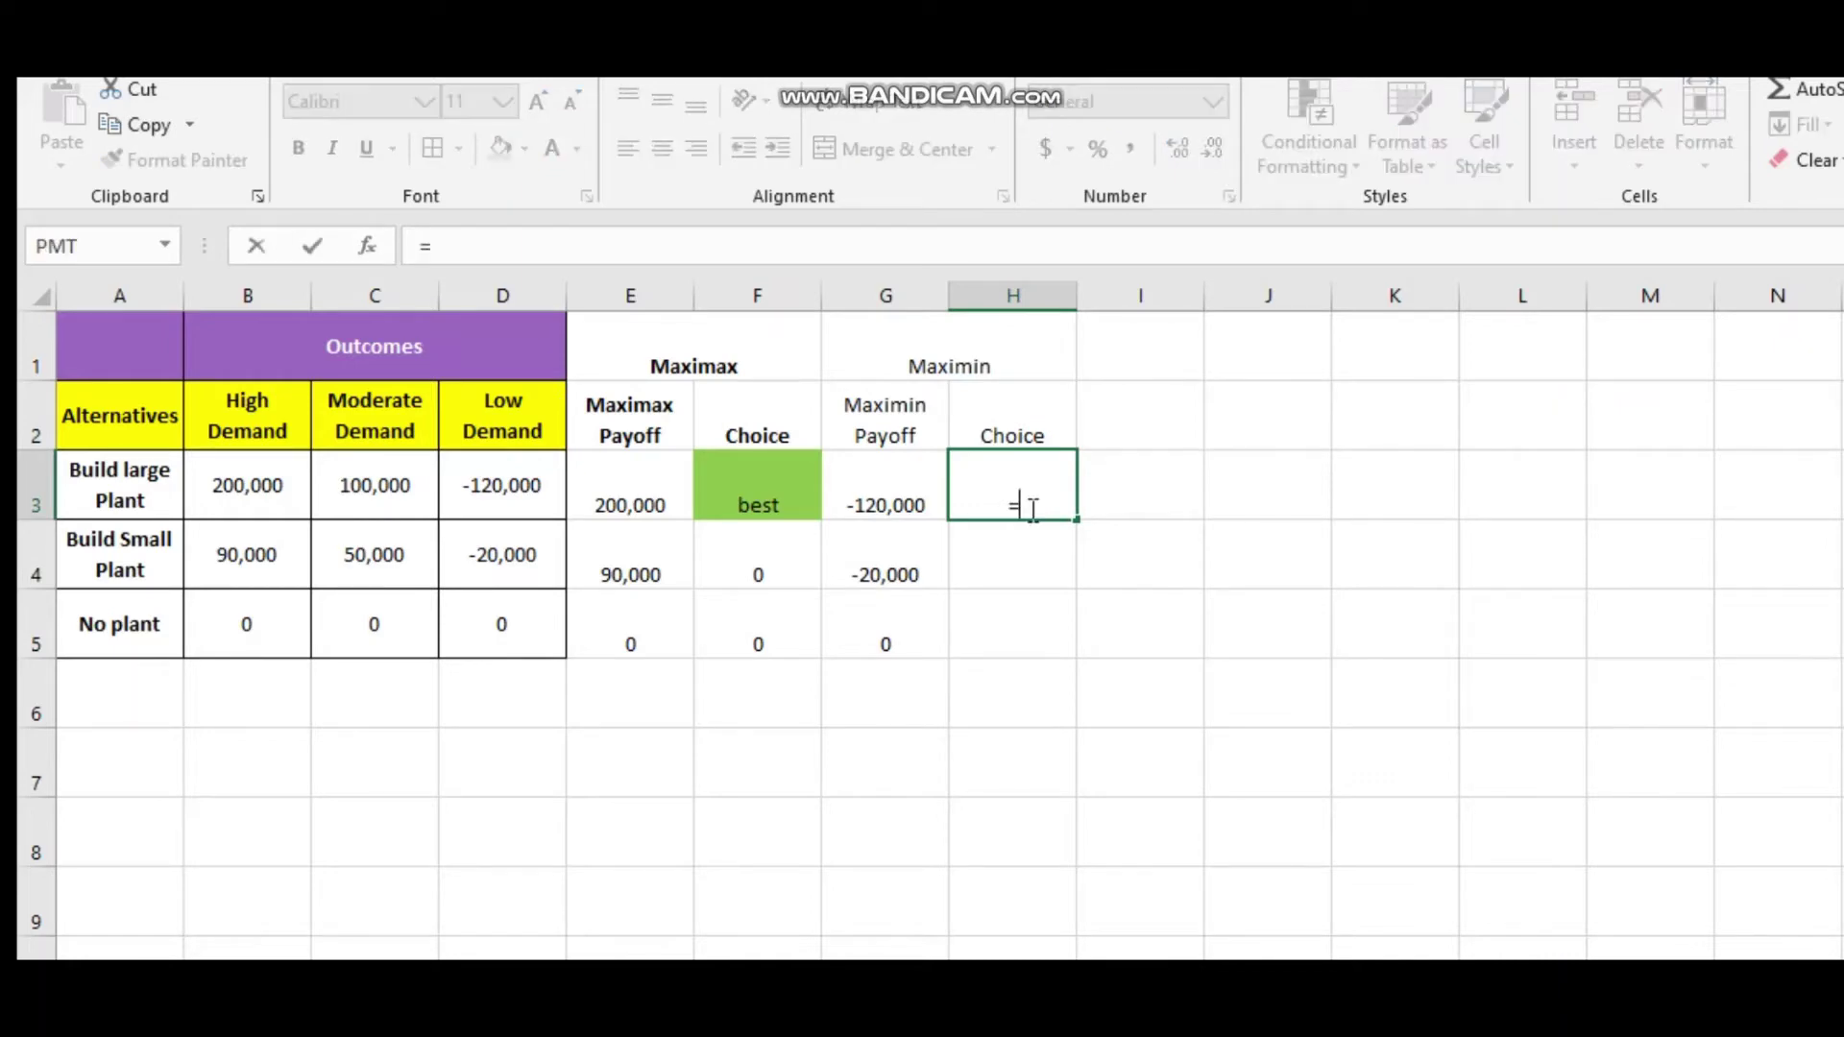
pyautogui.write('if')
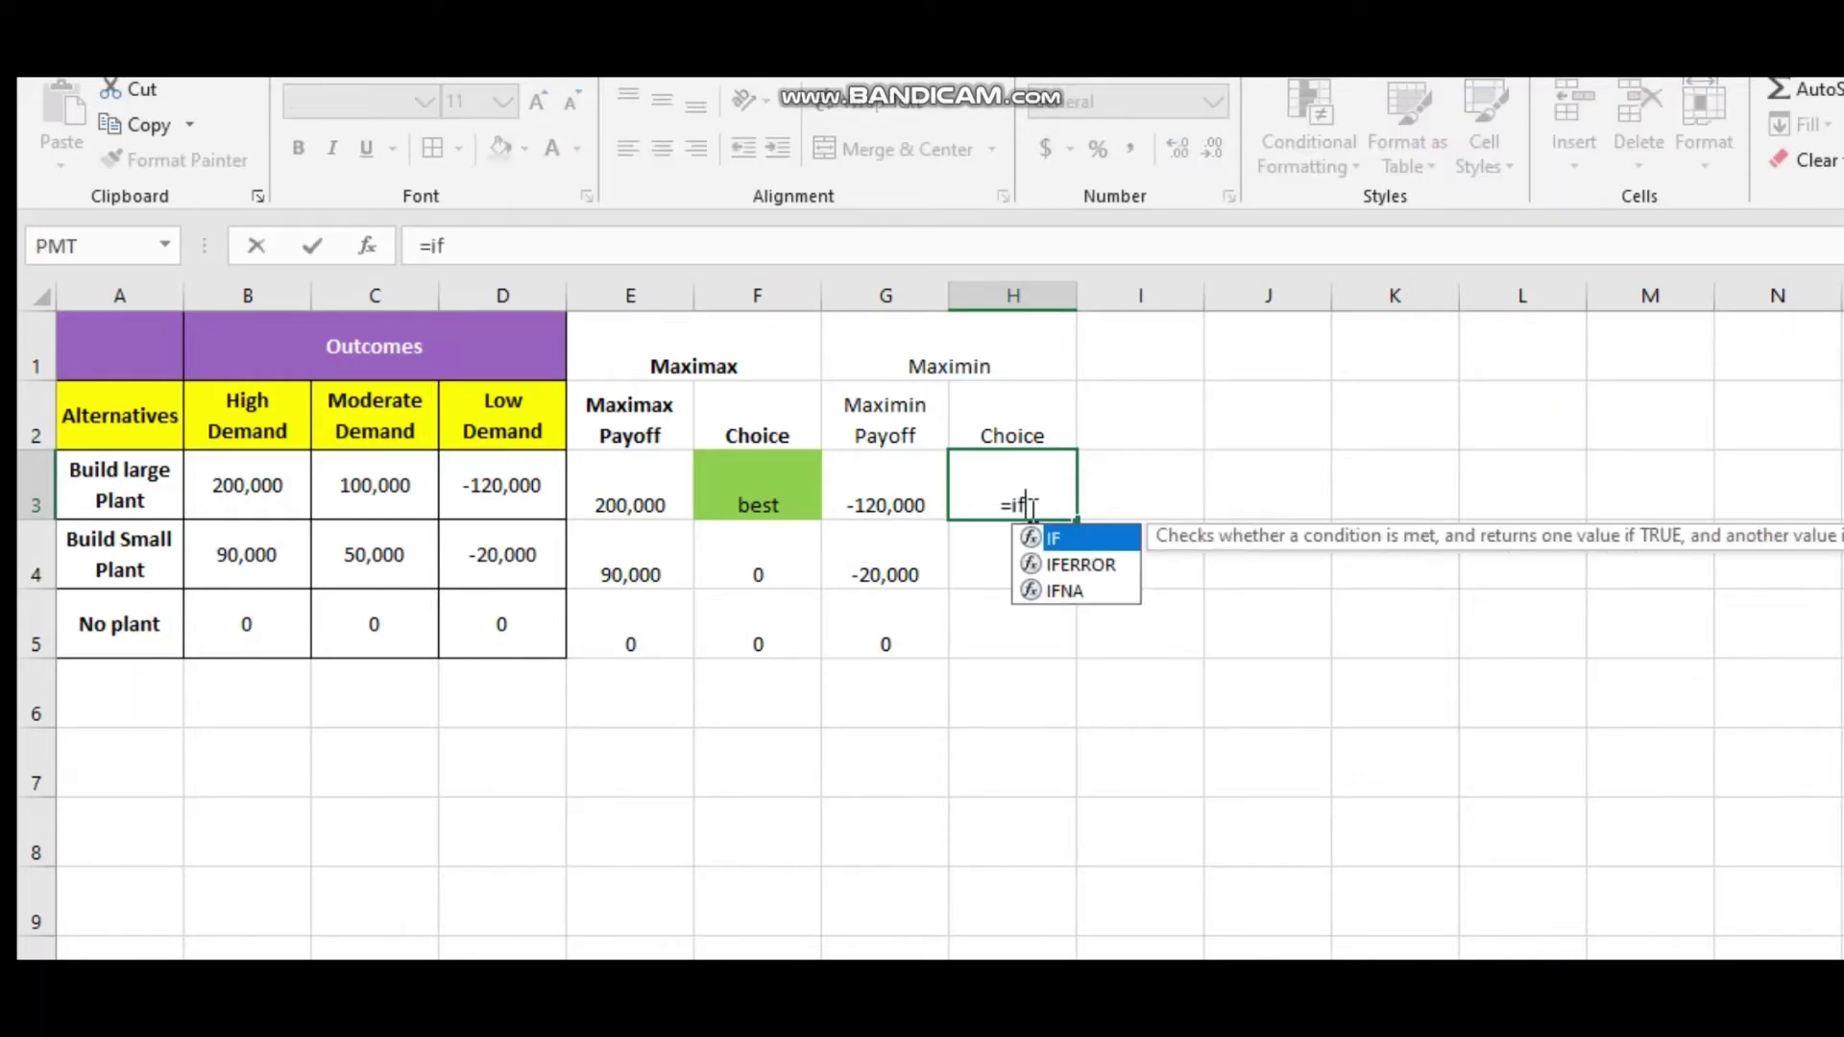
pyautogui.doubleClick(1056, 537)
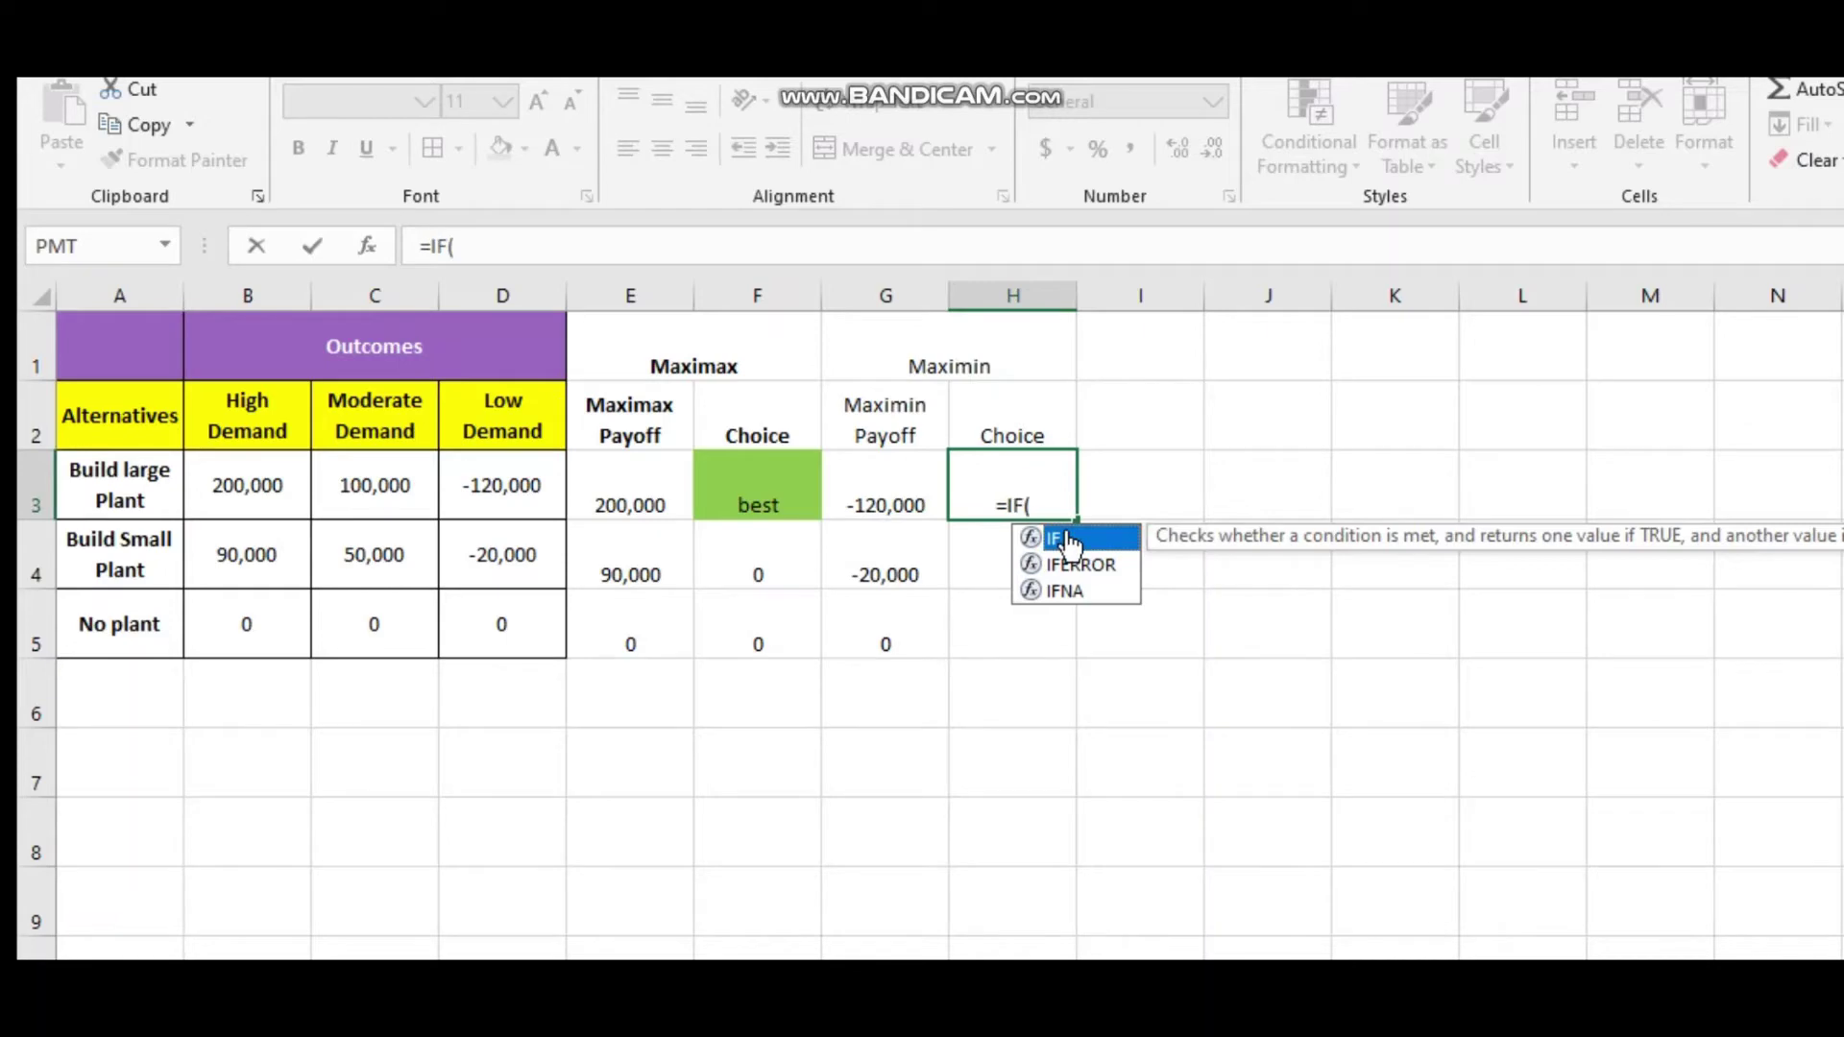
pyautogui.click(893, 485)
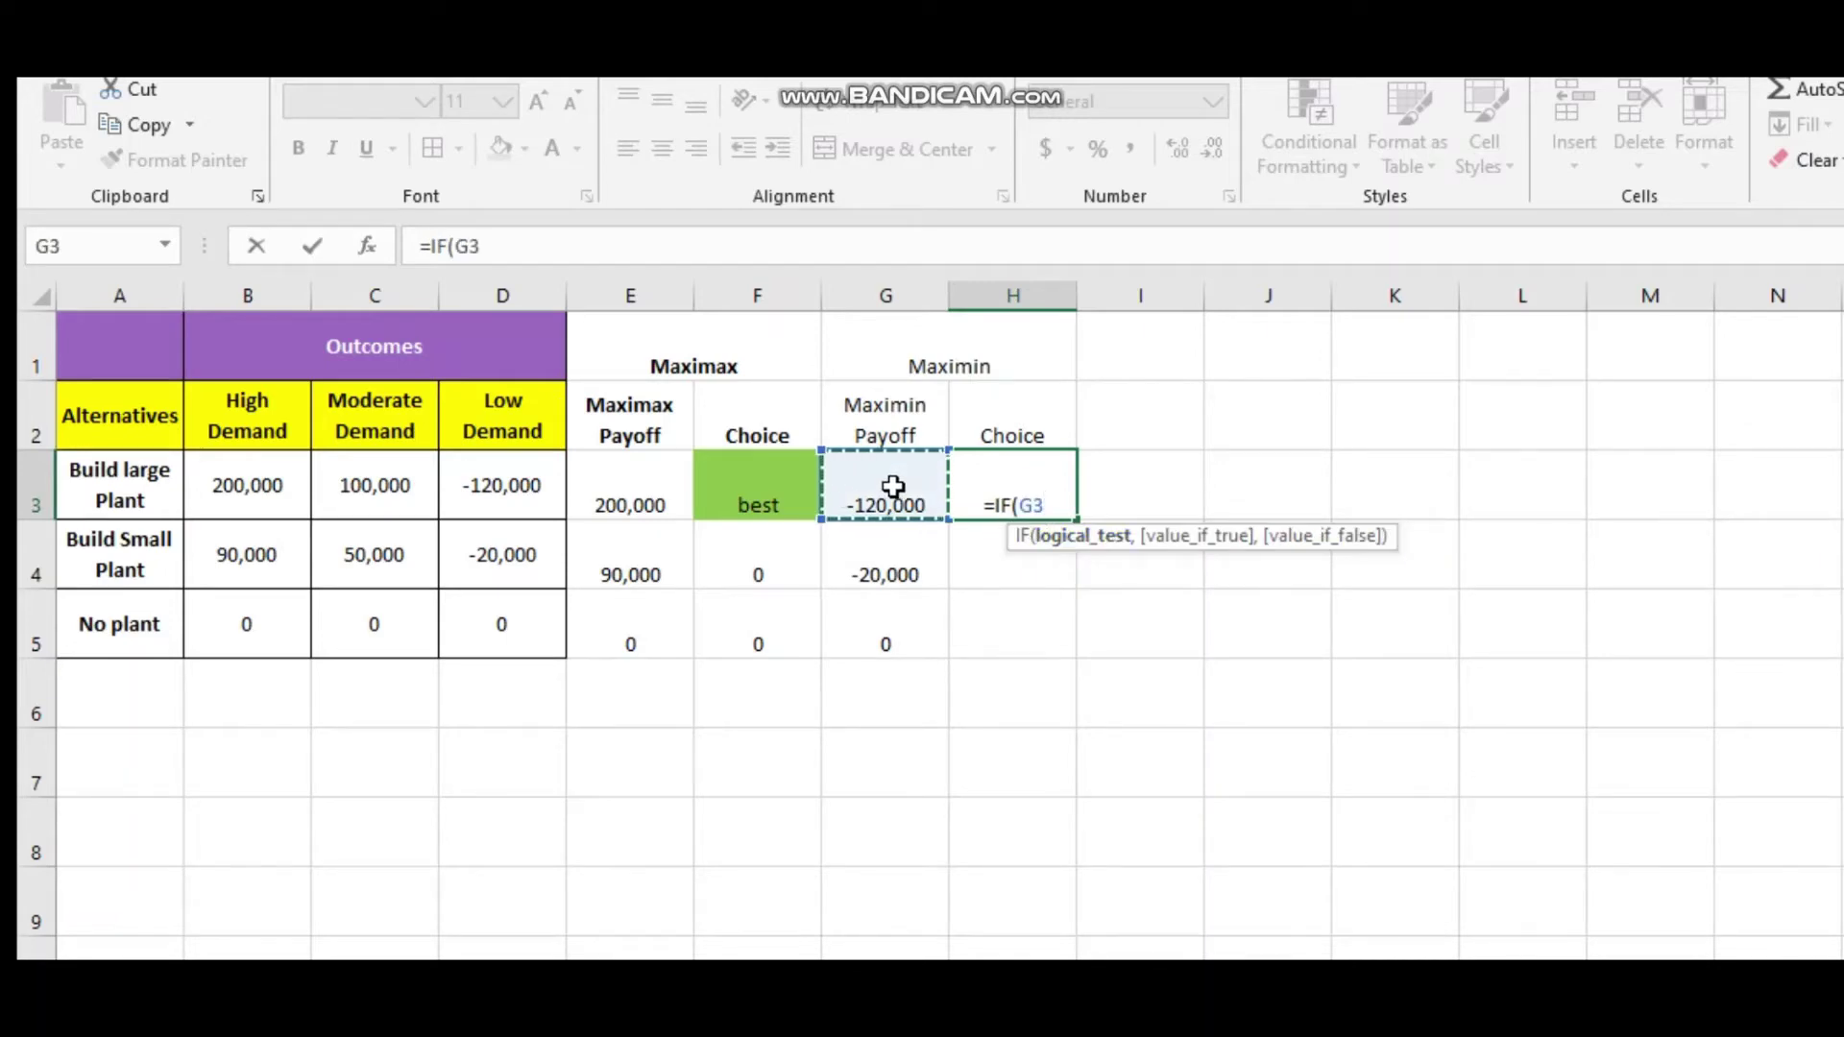
pyautogui.write('=max')
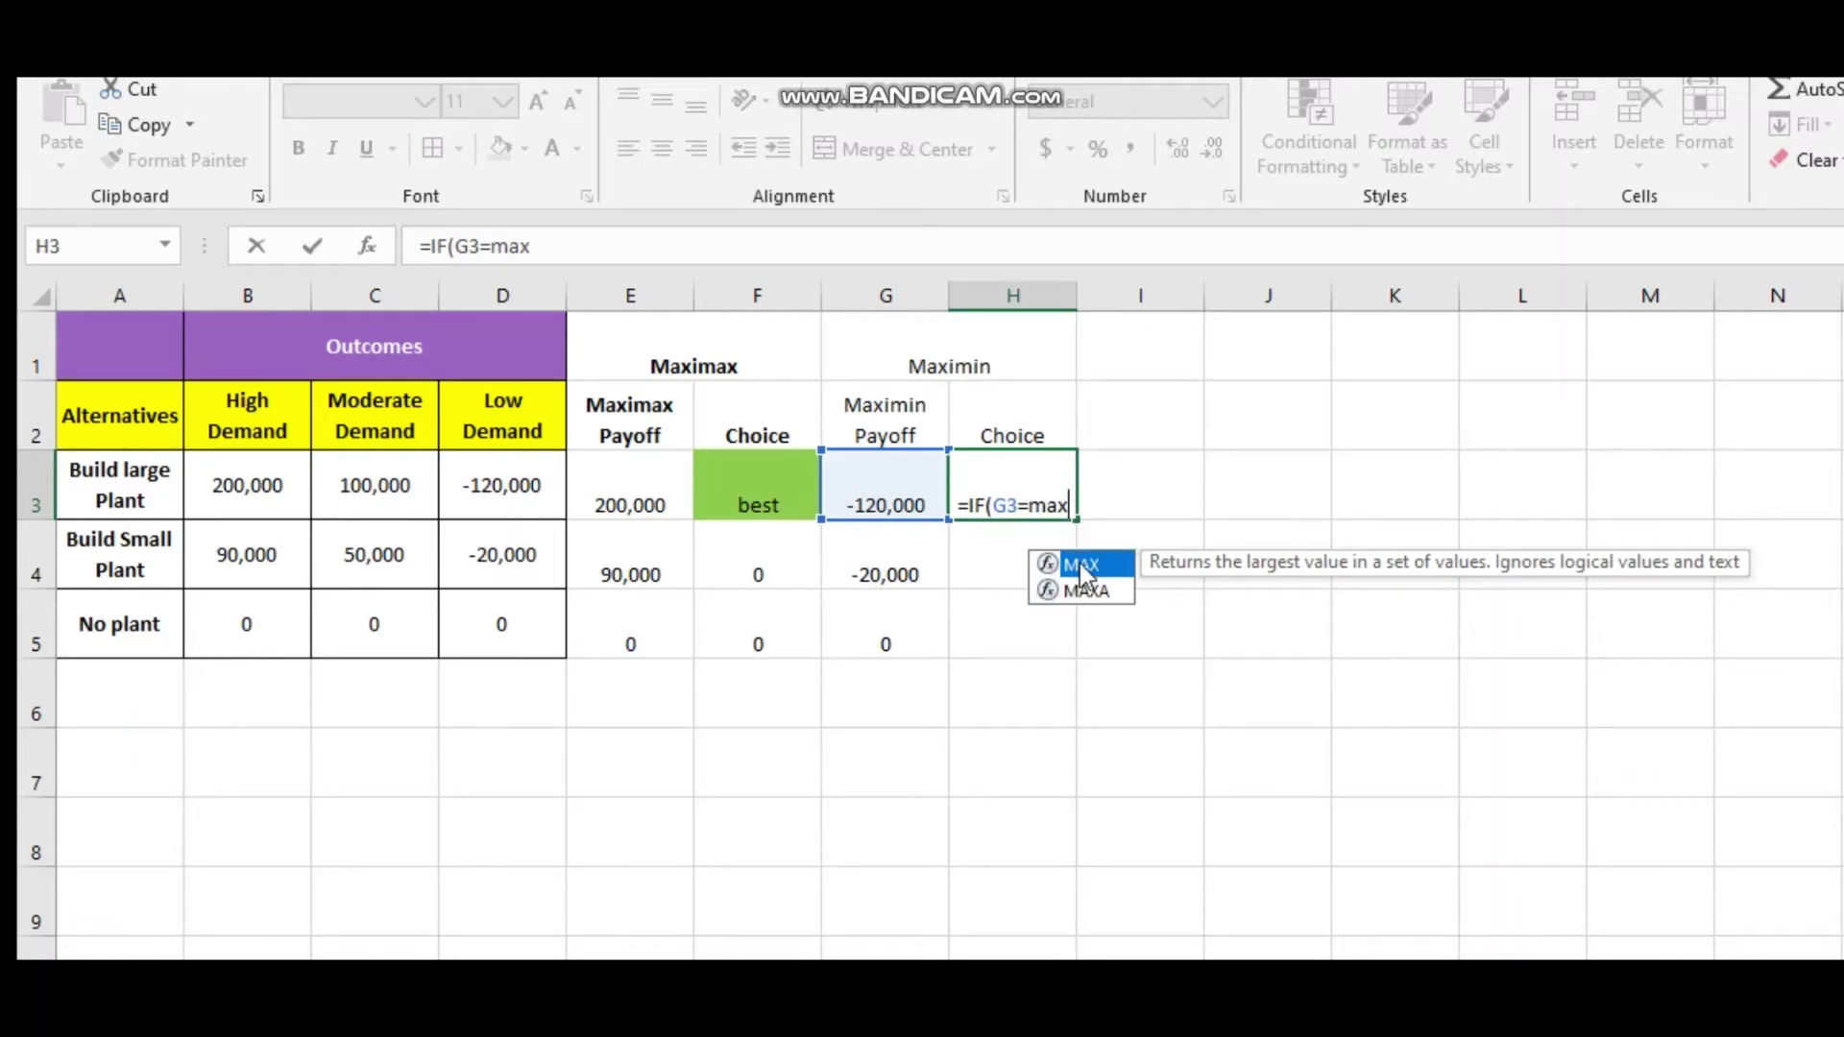
pyautogui.doubleClick(1081, 566)
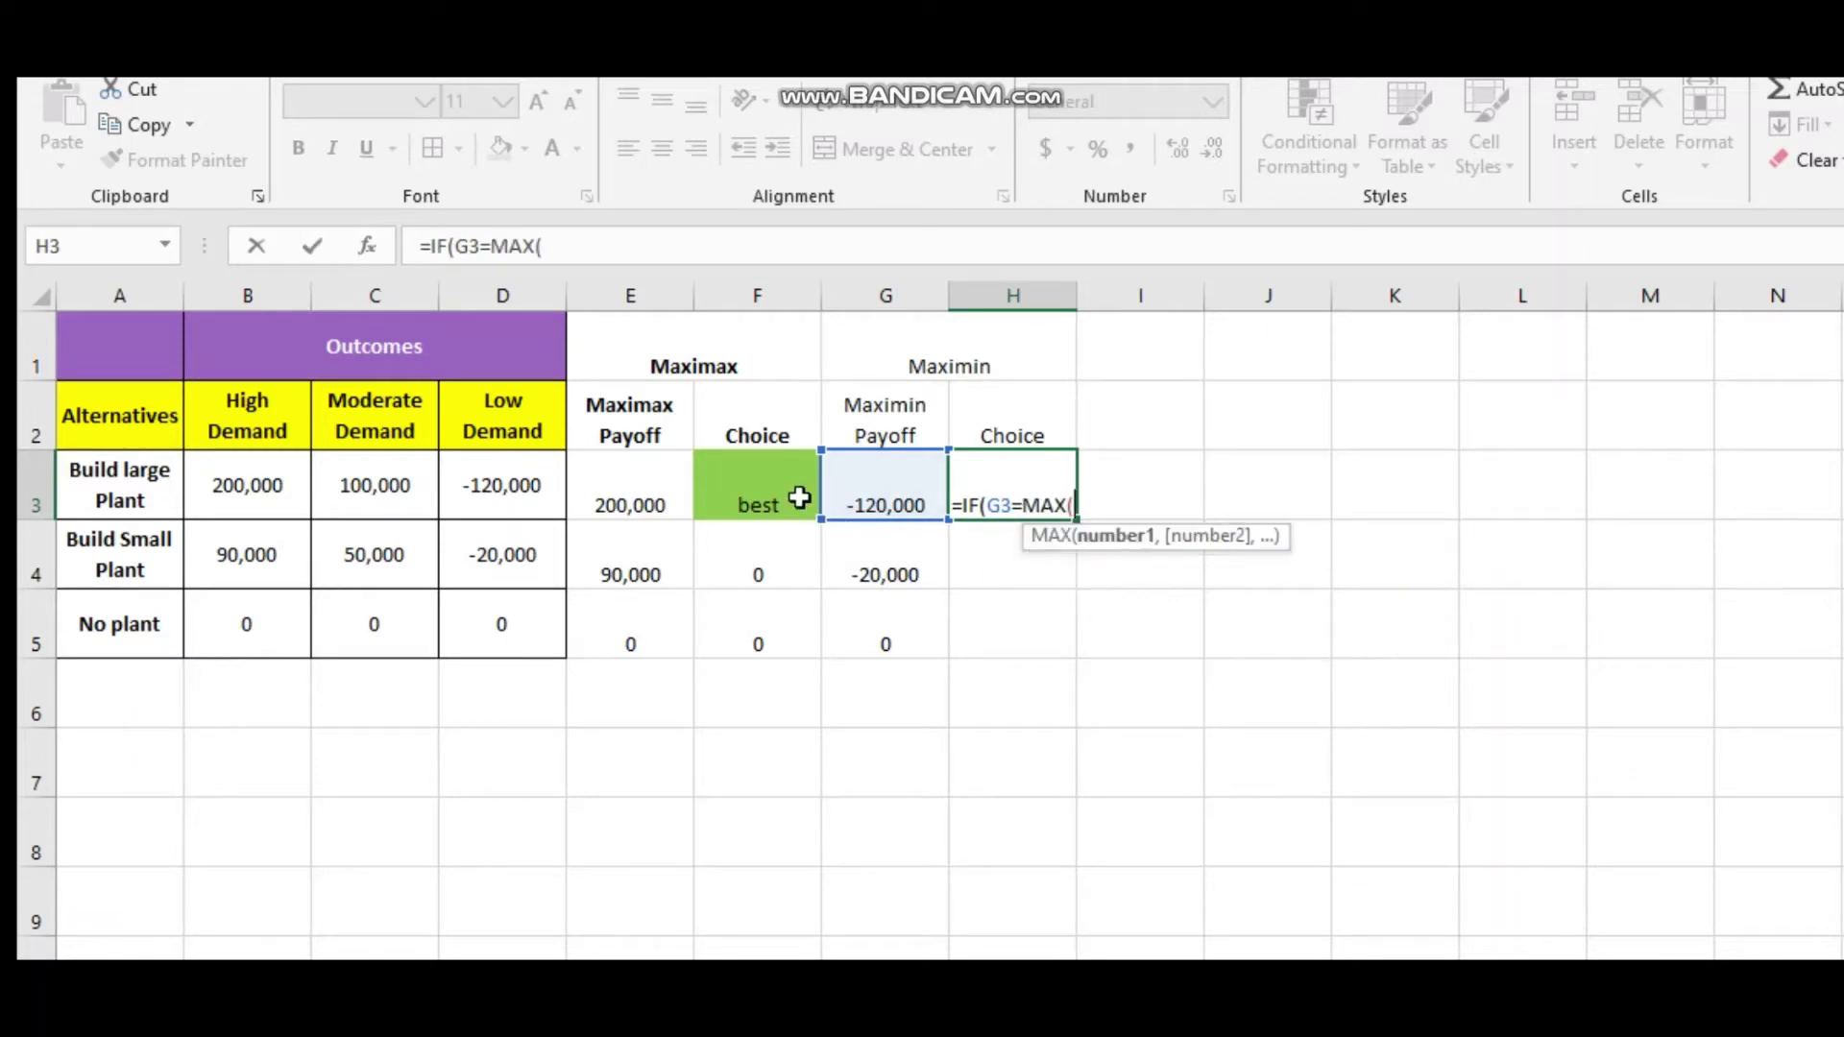
pyautogui.click(876, 611)
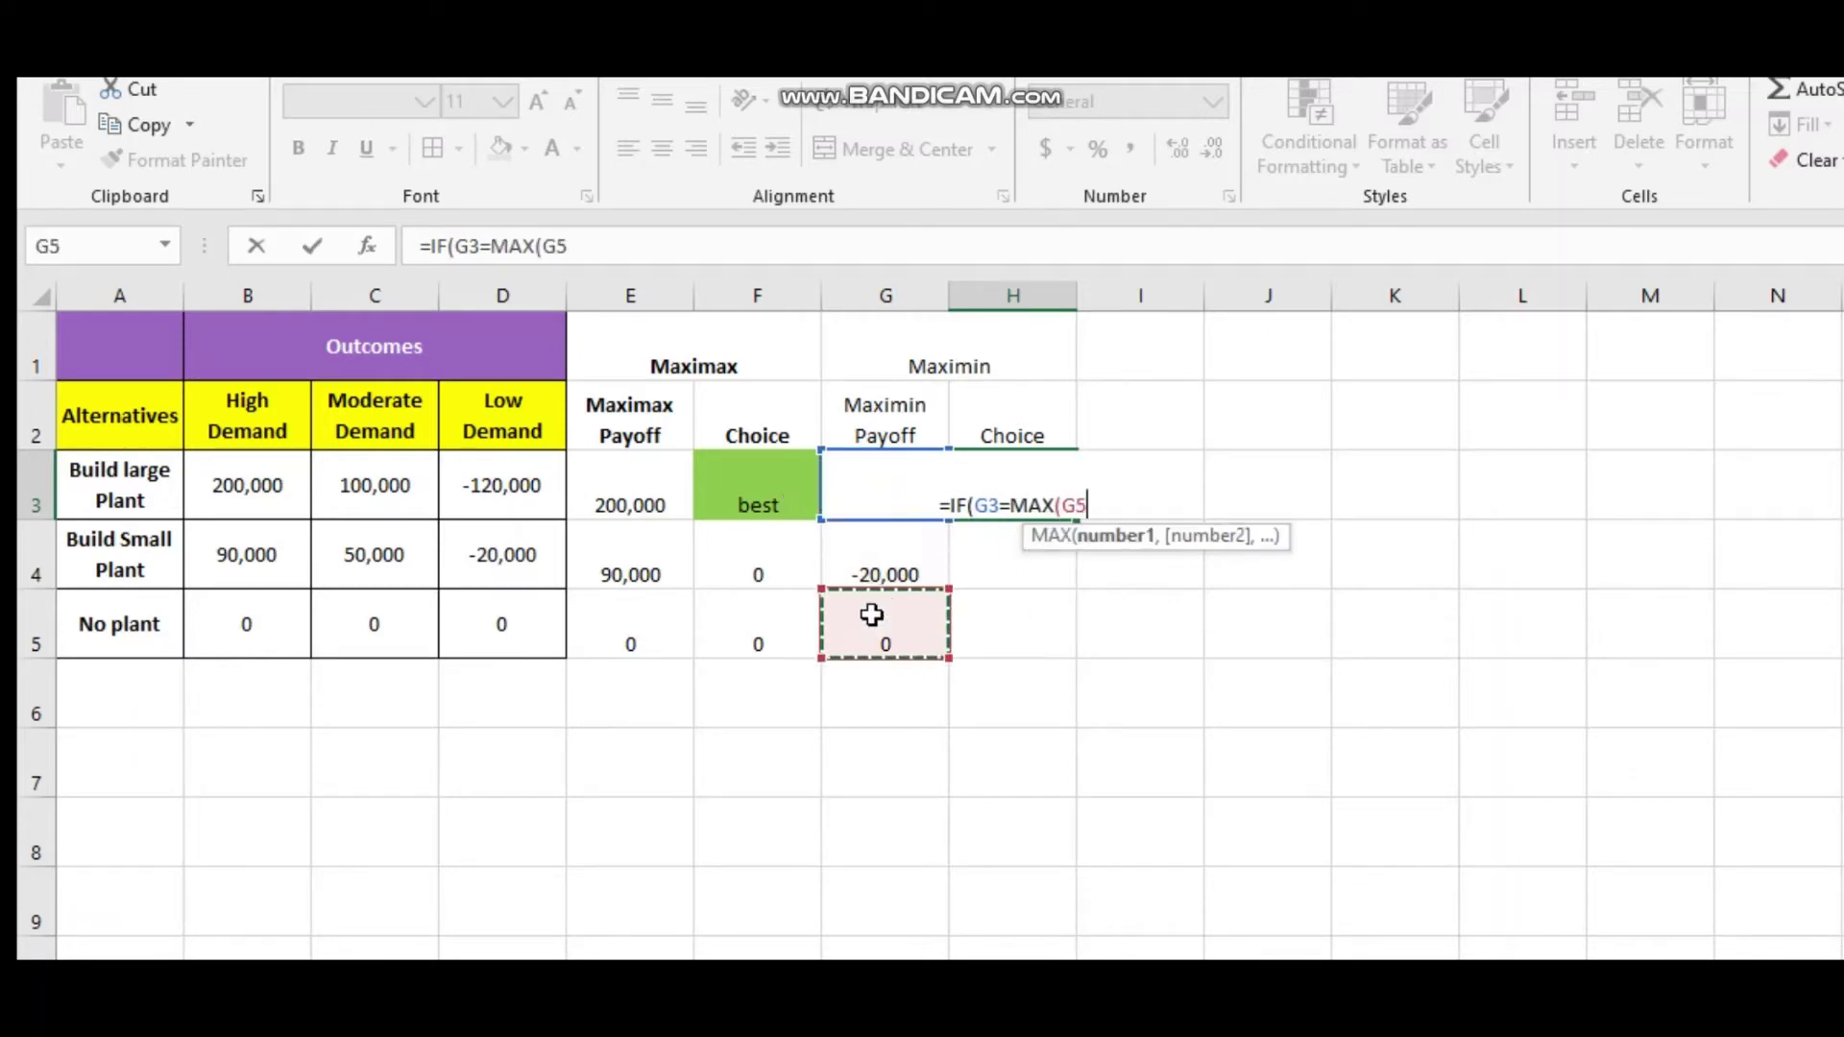
pyautogui.write('),"b')
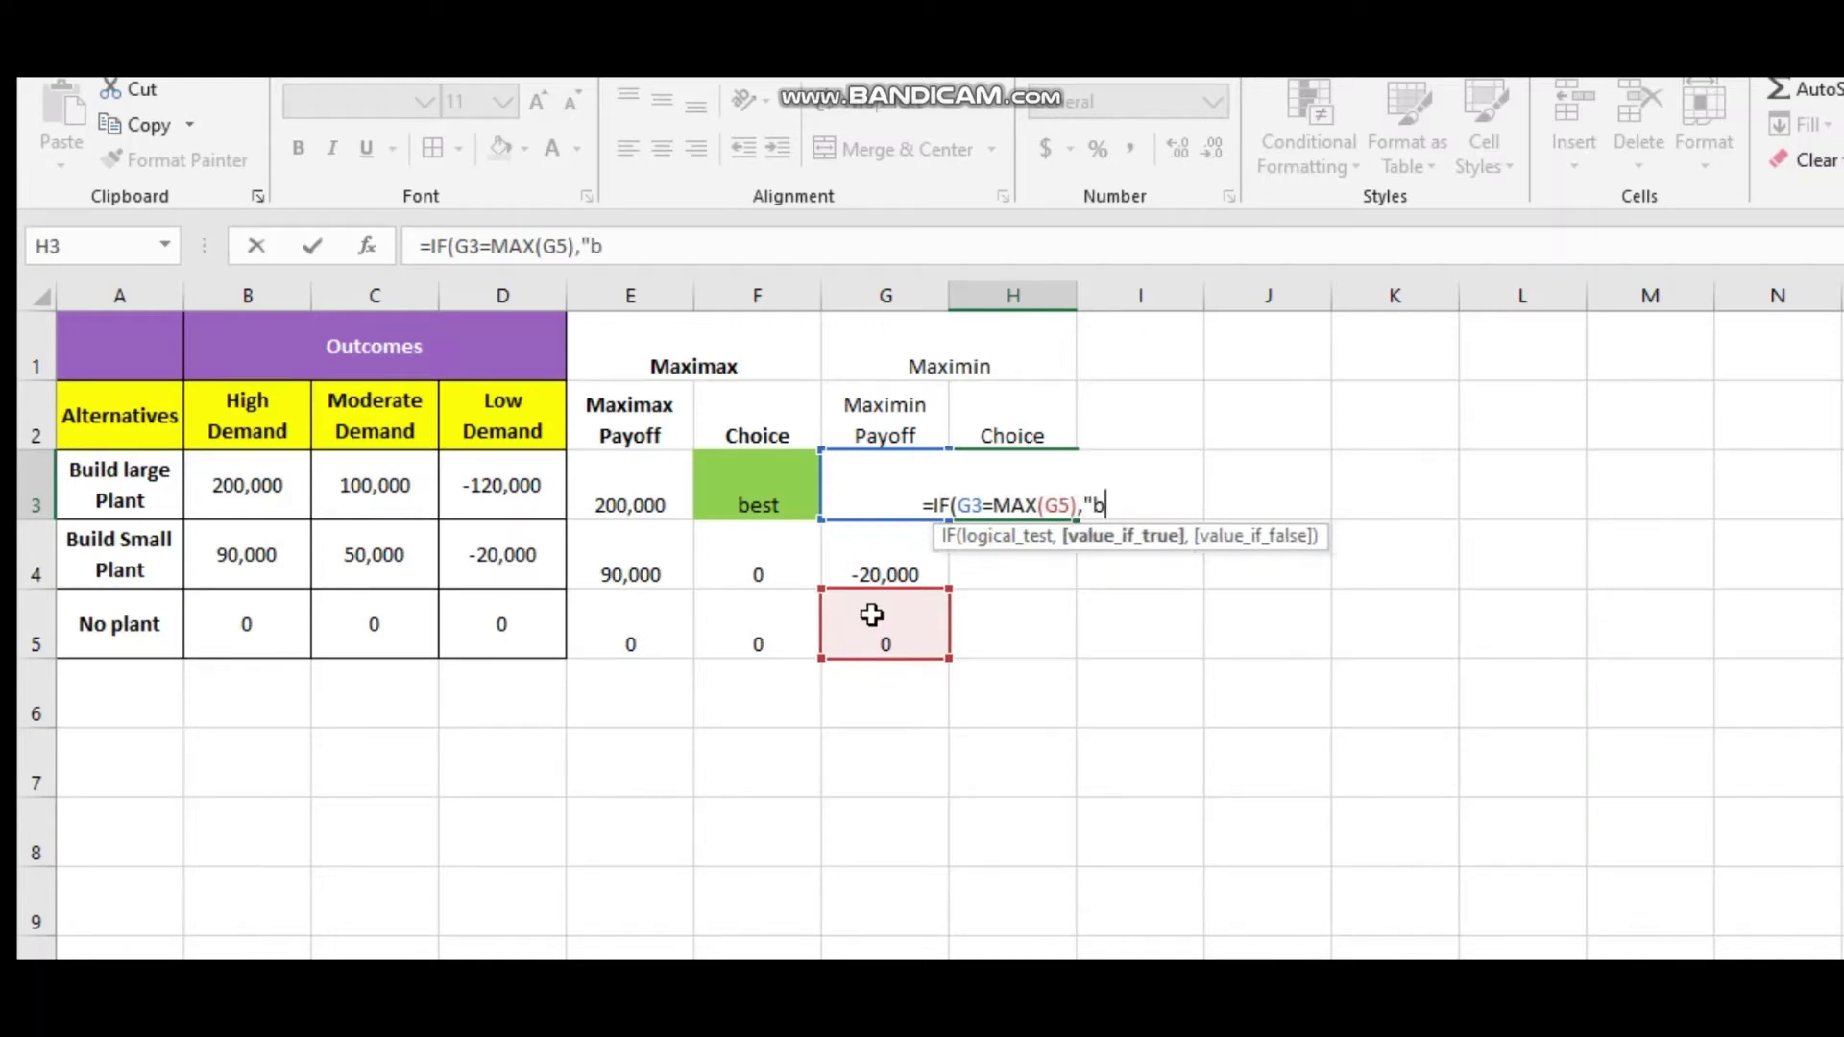
pyautogui.write('est"')
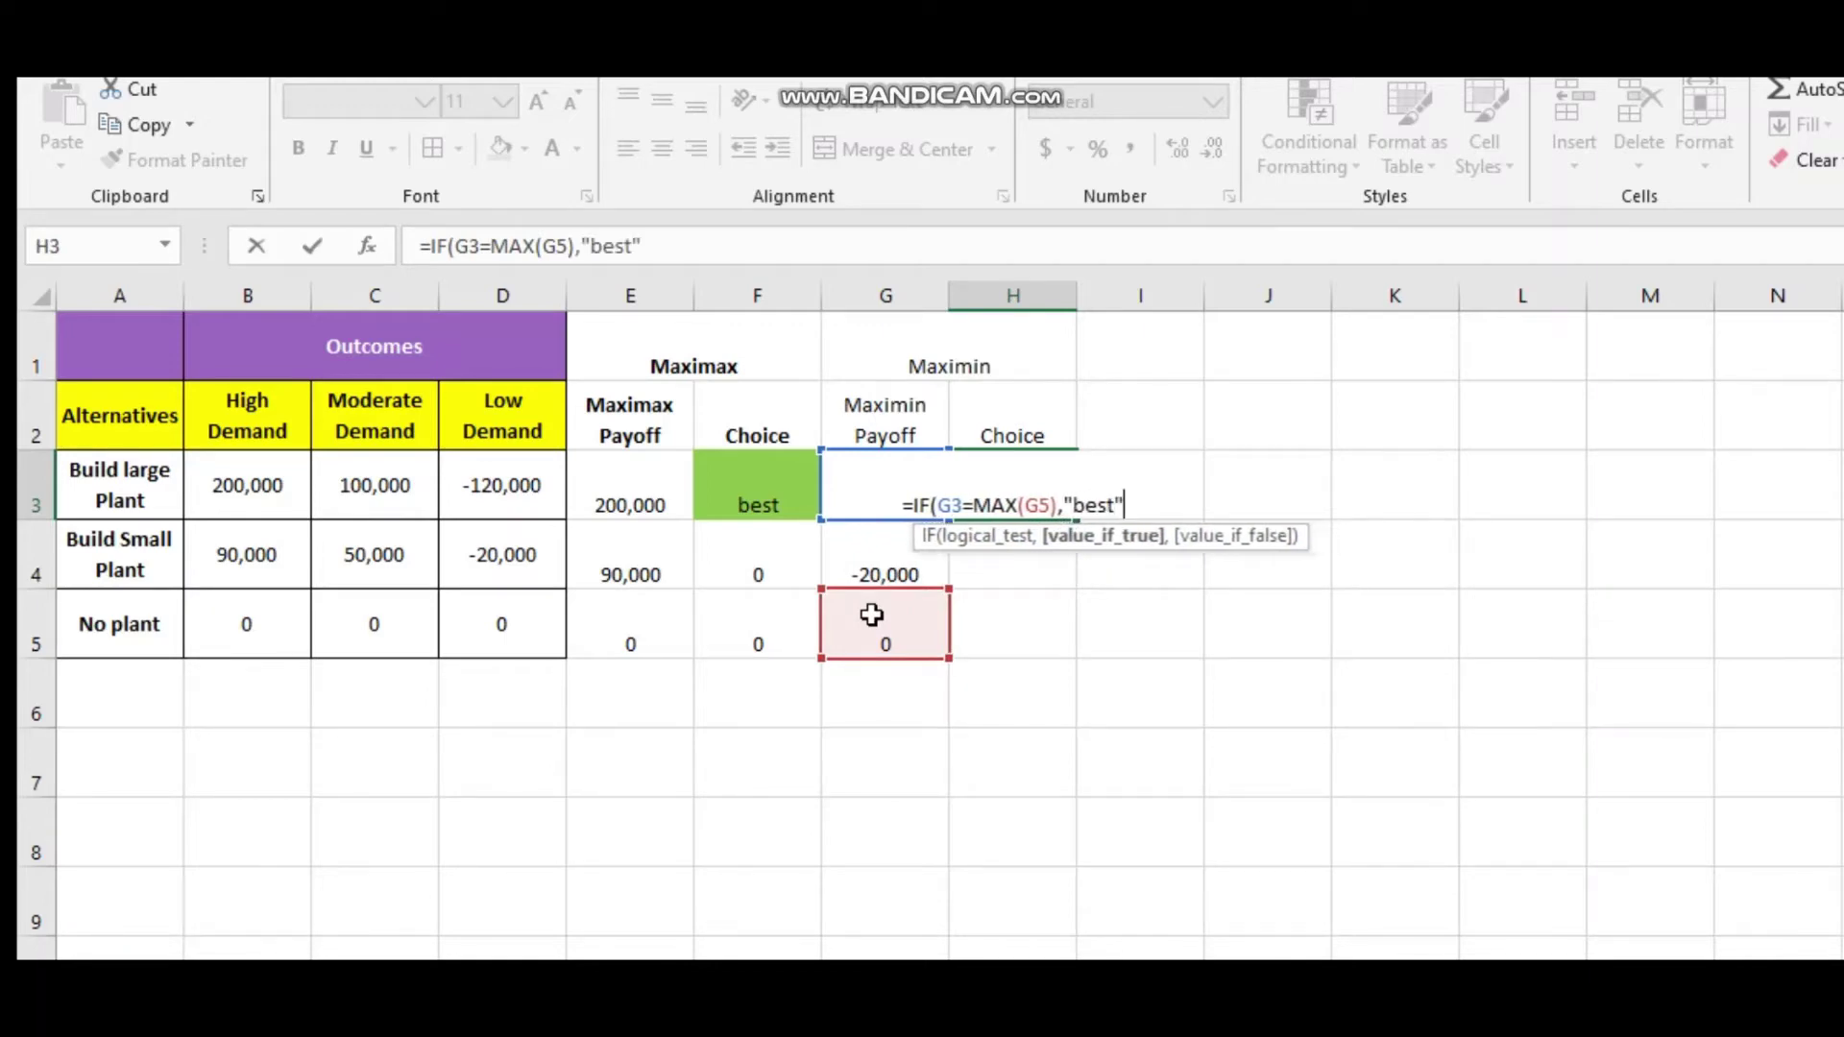
pyautogui.write(',)')
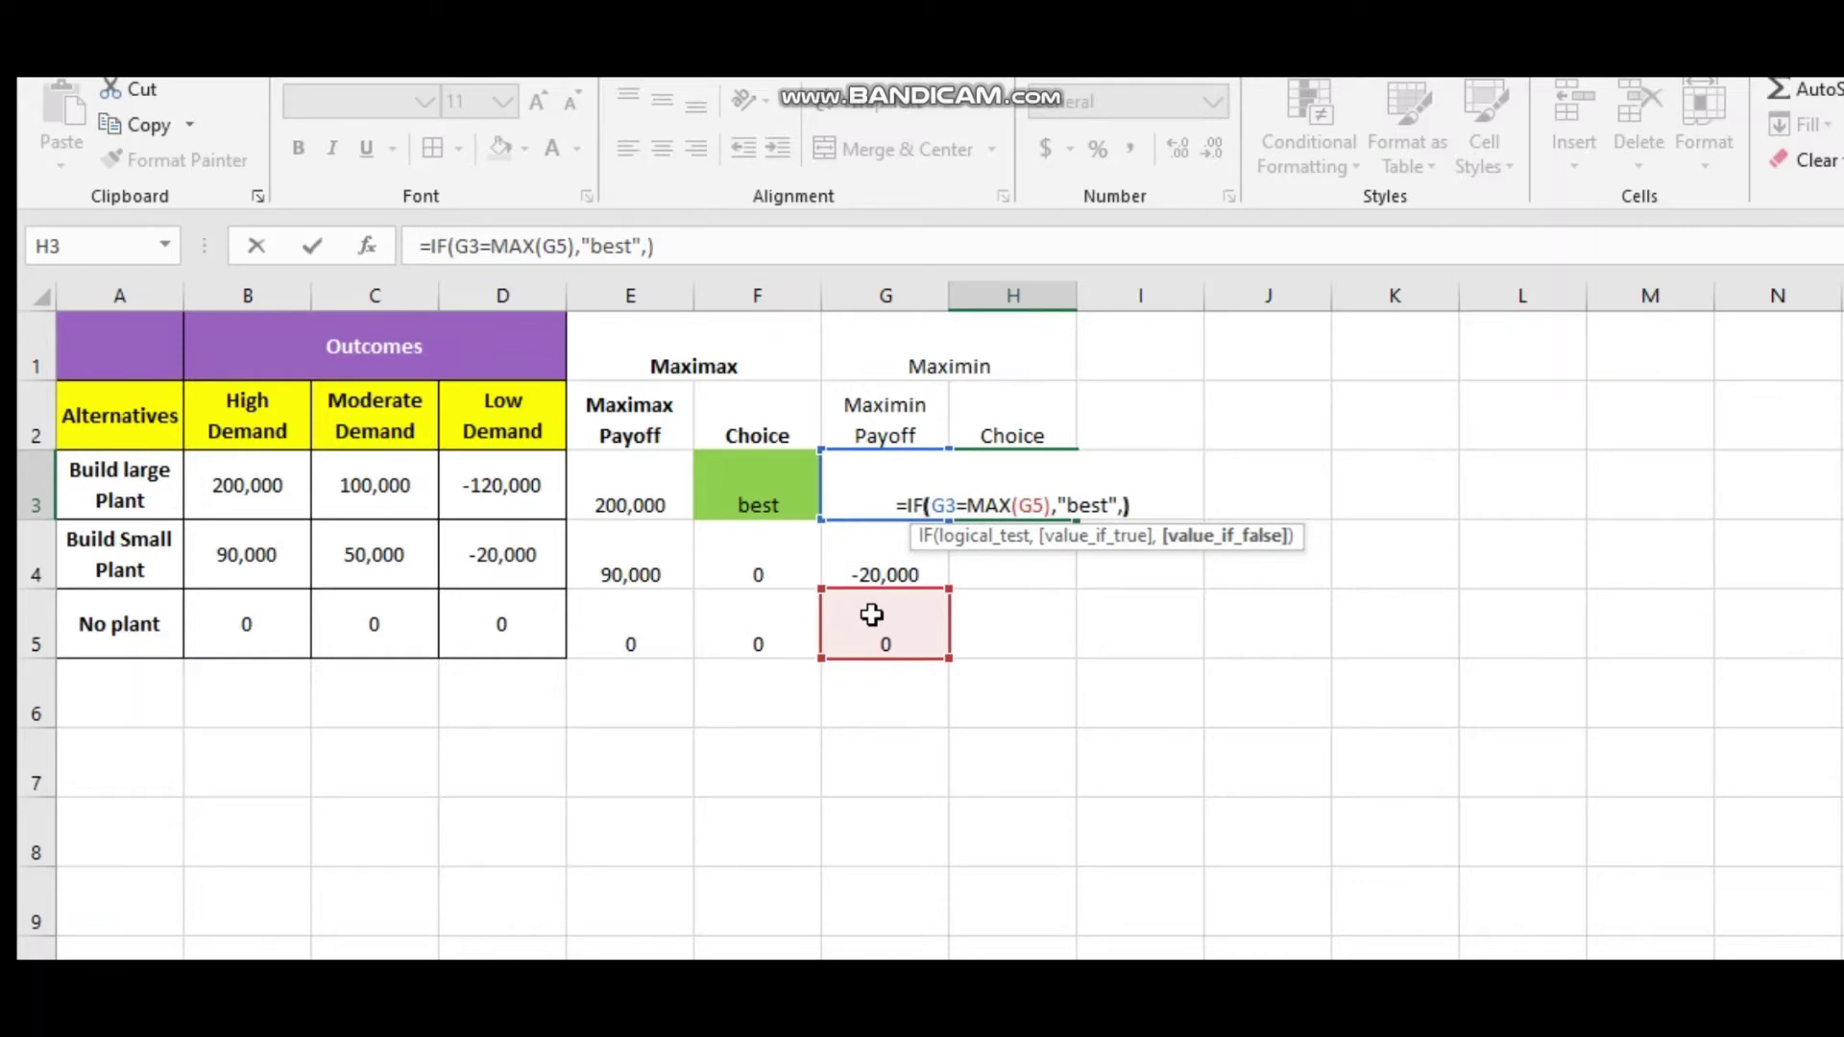
pyautogui.press('Return')
# Correct the Maximin choice formula in H3 to =IF(G3=MAX($G$3:$G$5),"best",).
pyautogui.click(1061, 481)
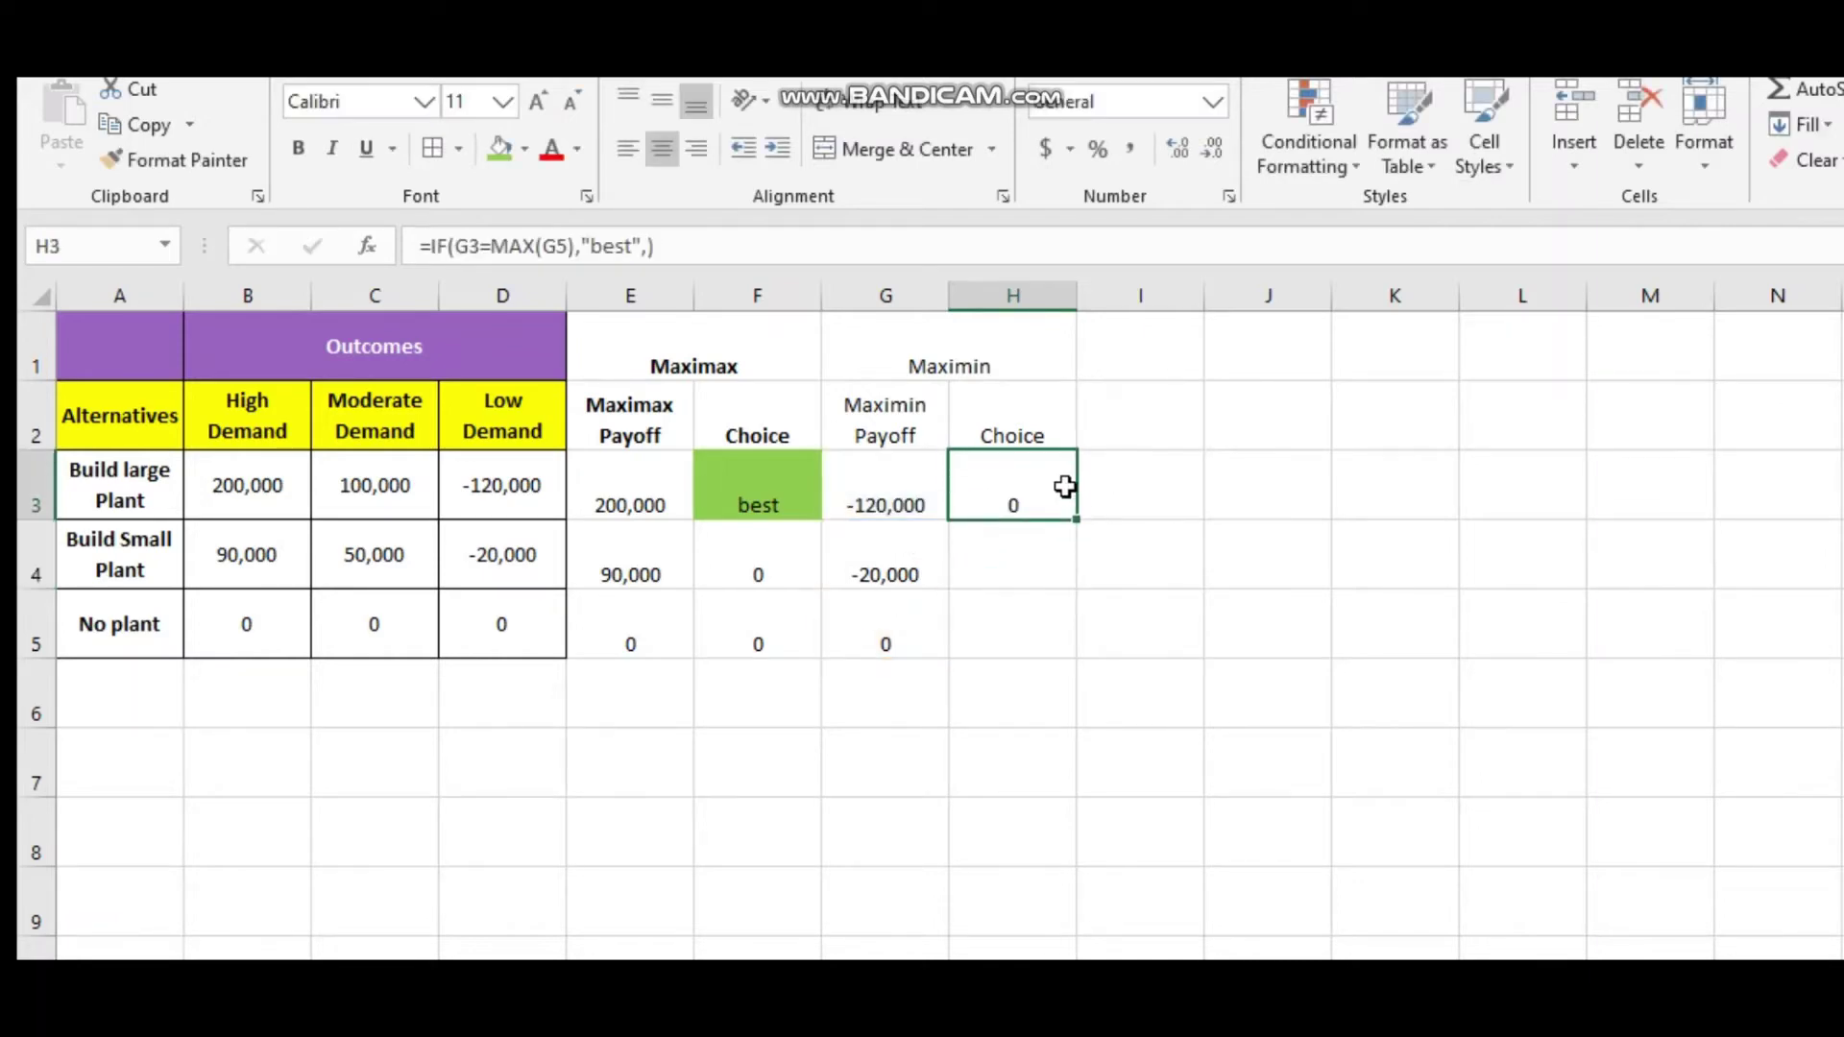
pyautogui.doubleClick(1053, 506)
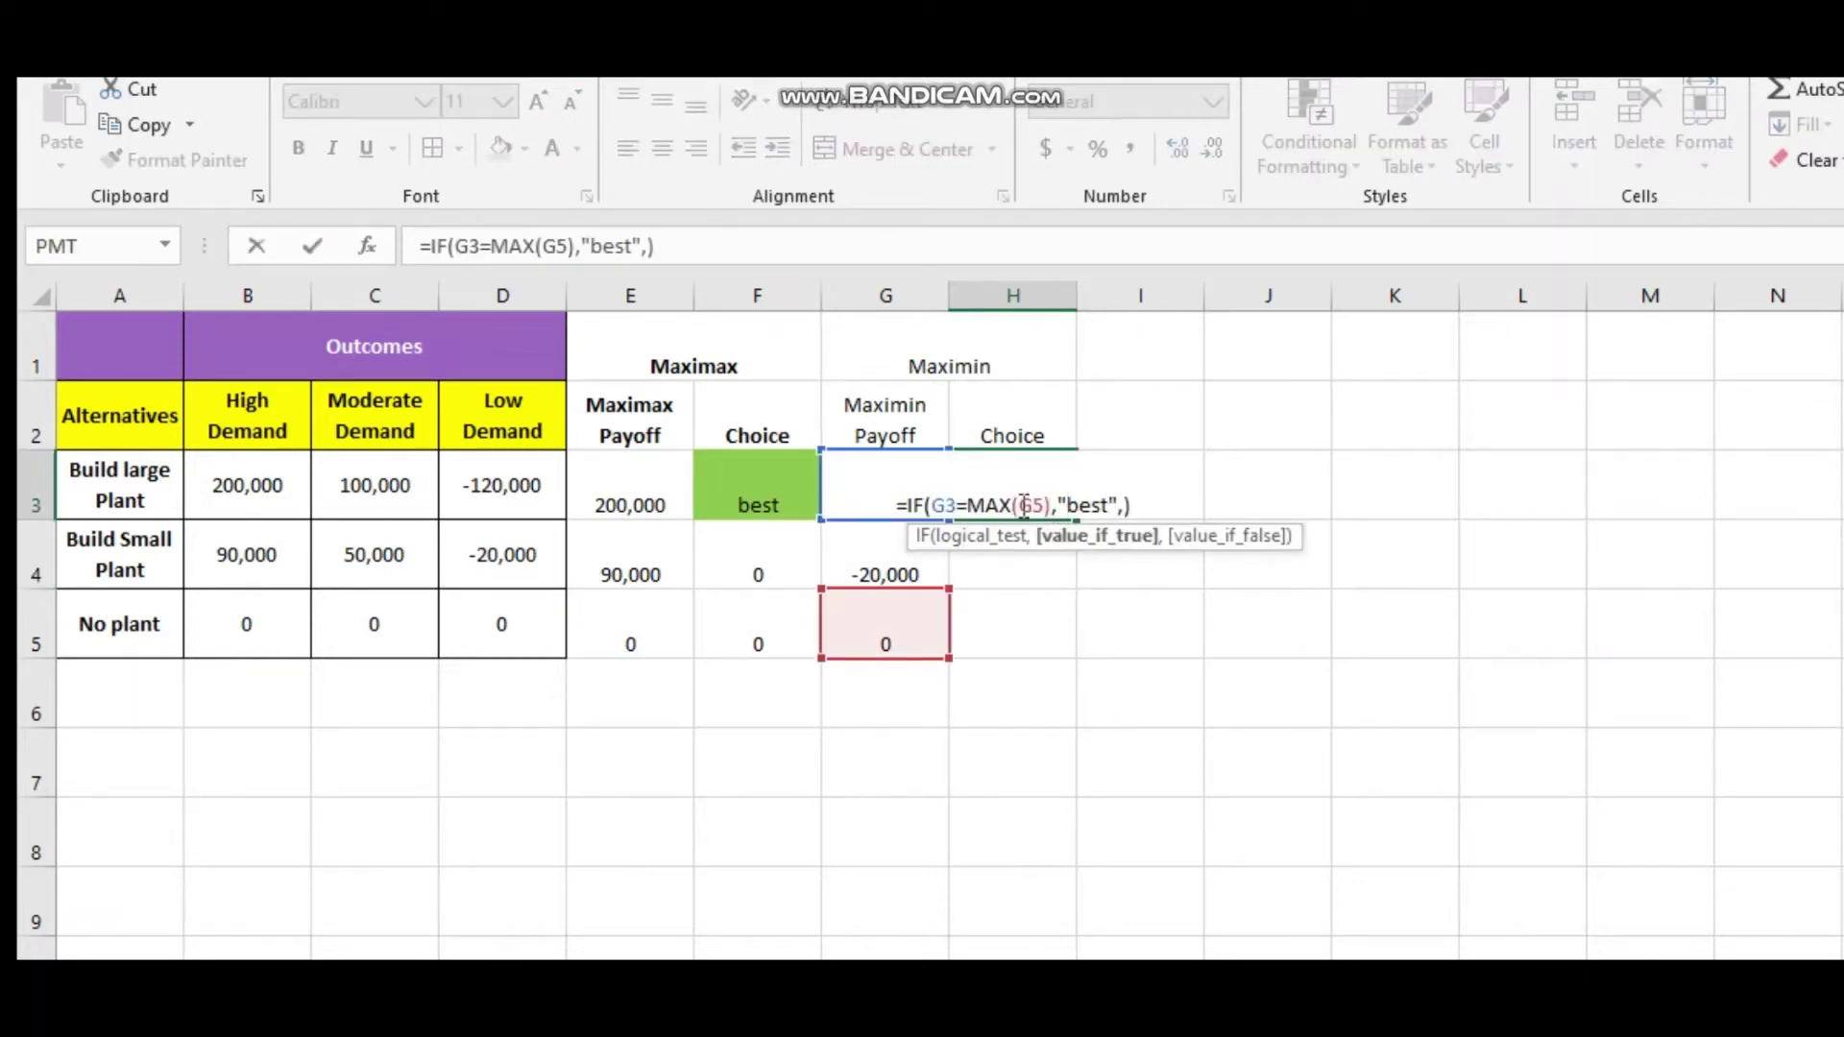
pyautogui.click(1047, 505)
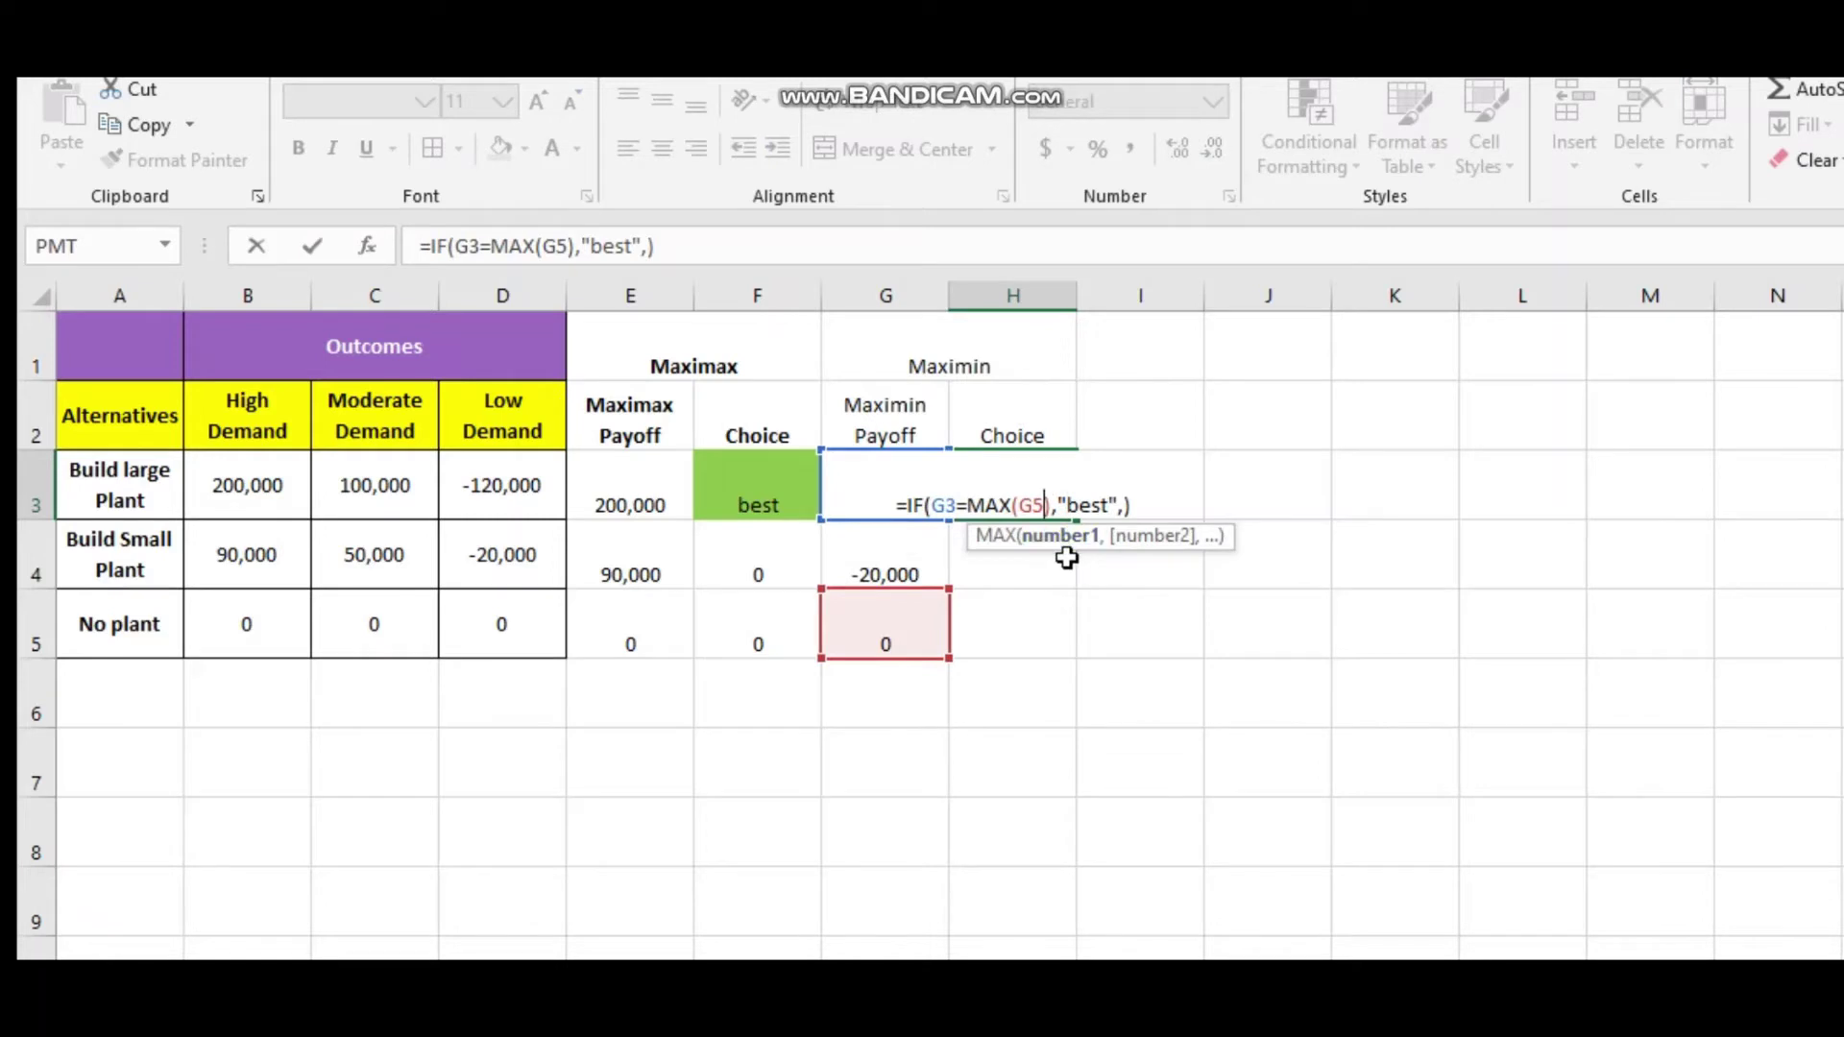
pyautogui.press('BackSpace')
pyautogui.press('BackSpace')
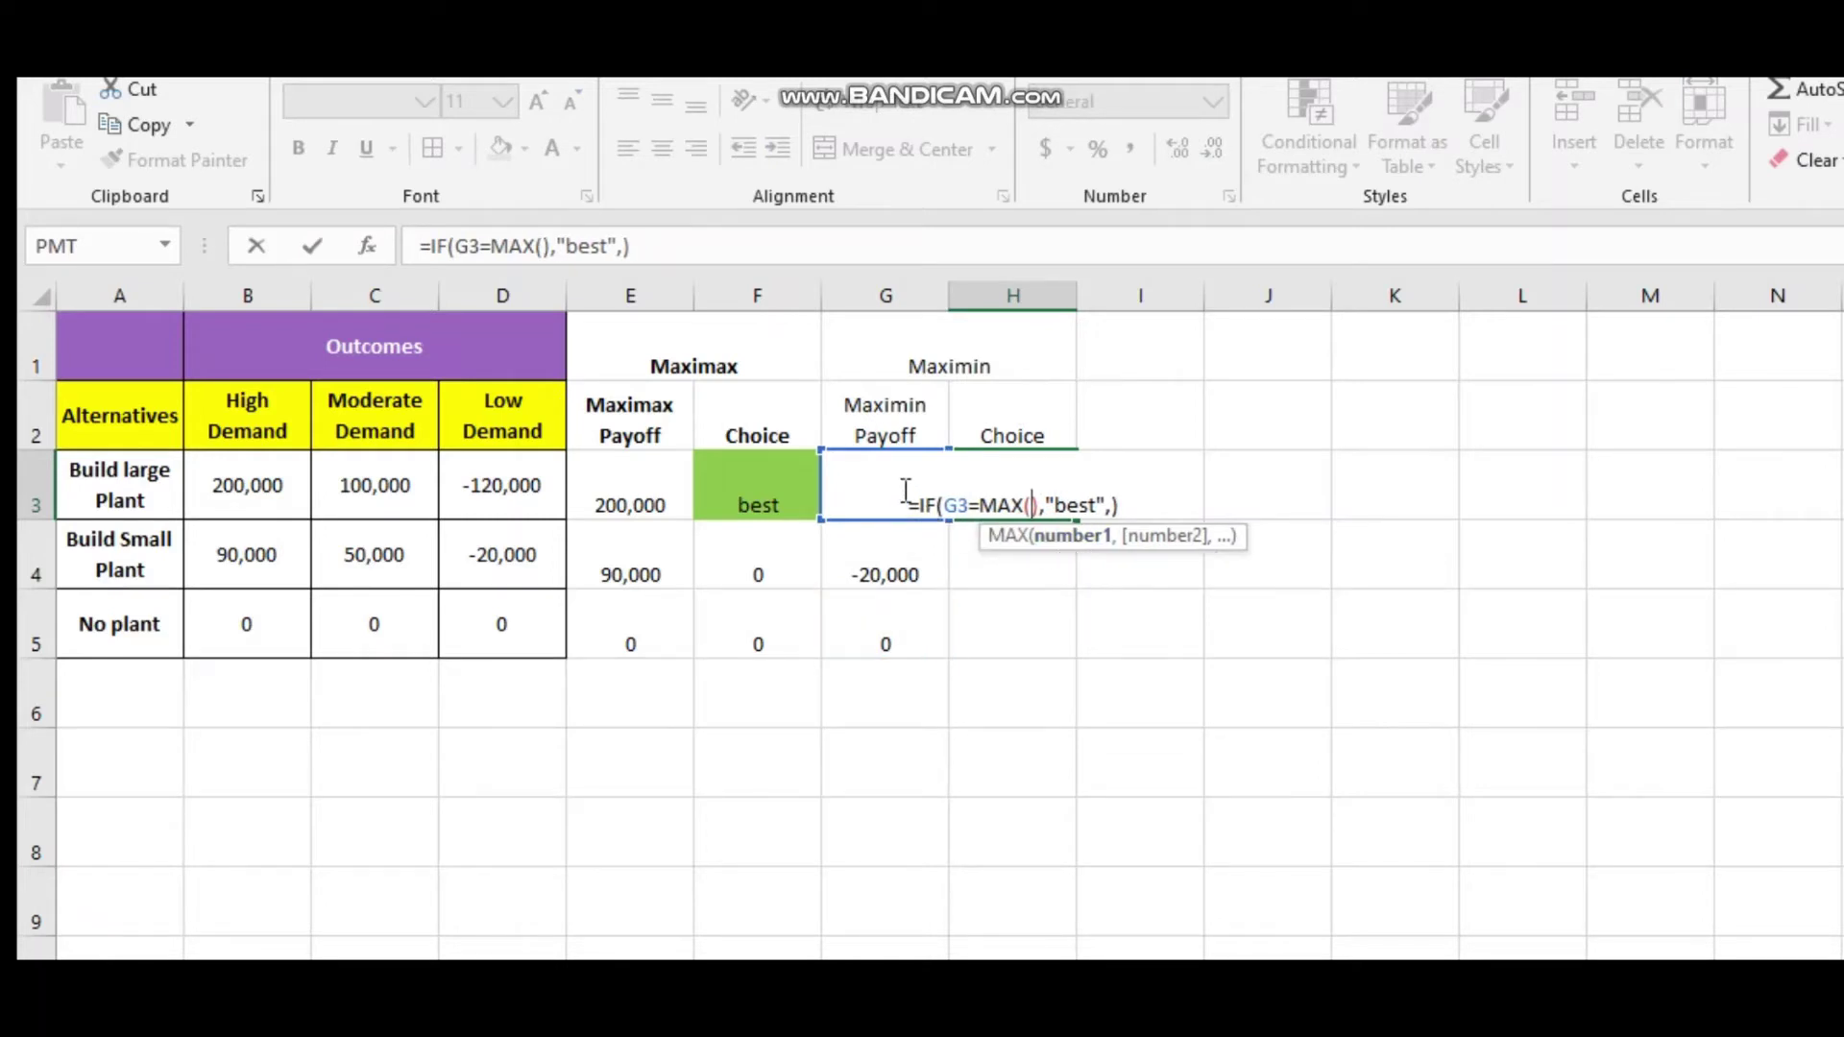
pyautogui.moveTo(879, 619); pyautogui.dragTo(878, 478)
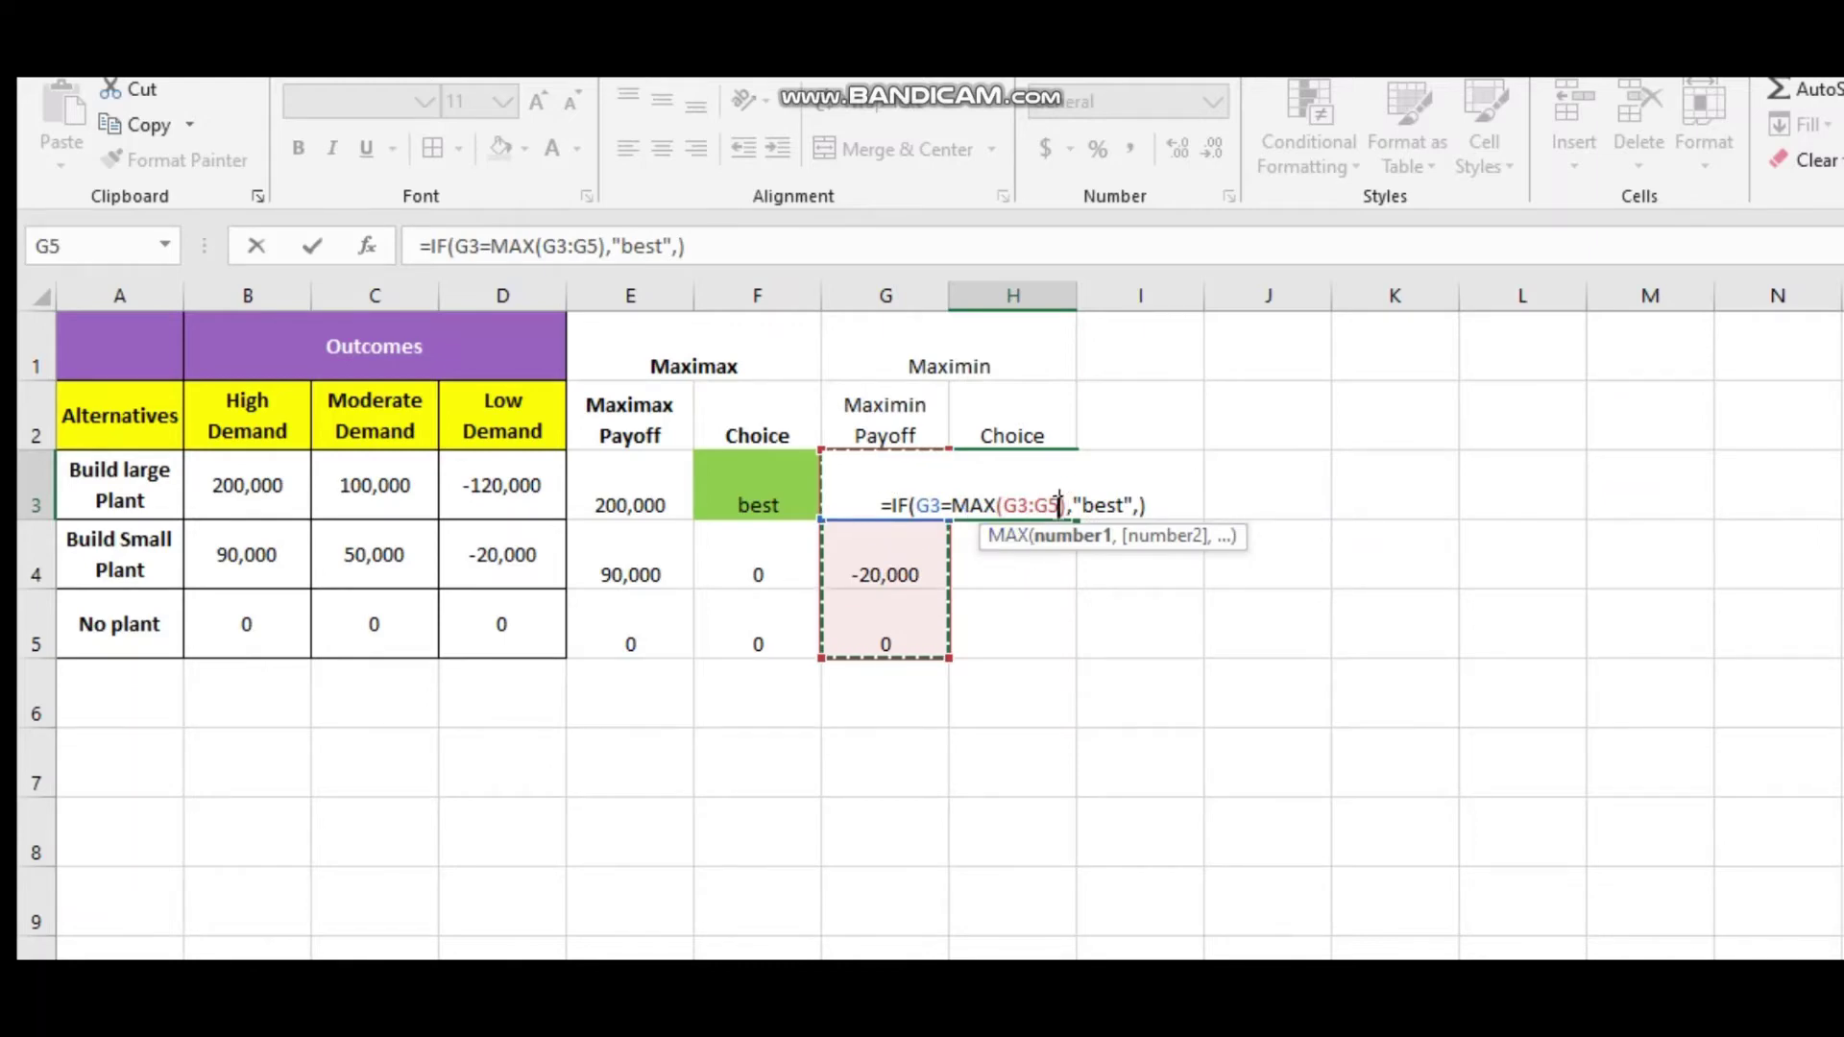
pyautogui.press('F4')
pyautogui.press('Return')
# Fill the Maximin choice formula from H3 down to H5.
pyautogui.click(1007, 504)
pyautogui.moveTo(1077, 533); pyautogui.dragTo(1067, 660)
pyautogui.click(1020, 611)
# Make the Maximin headings in G1:H2 bold.
pyautogui.moveTo(950, 371); pyautogui.dragTo(957, 427)
pyautogui.hotkey('ctrl', 'b')
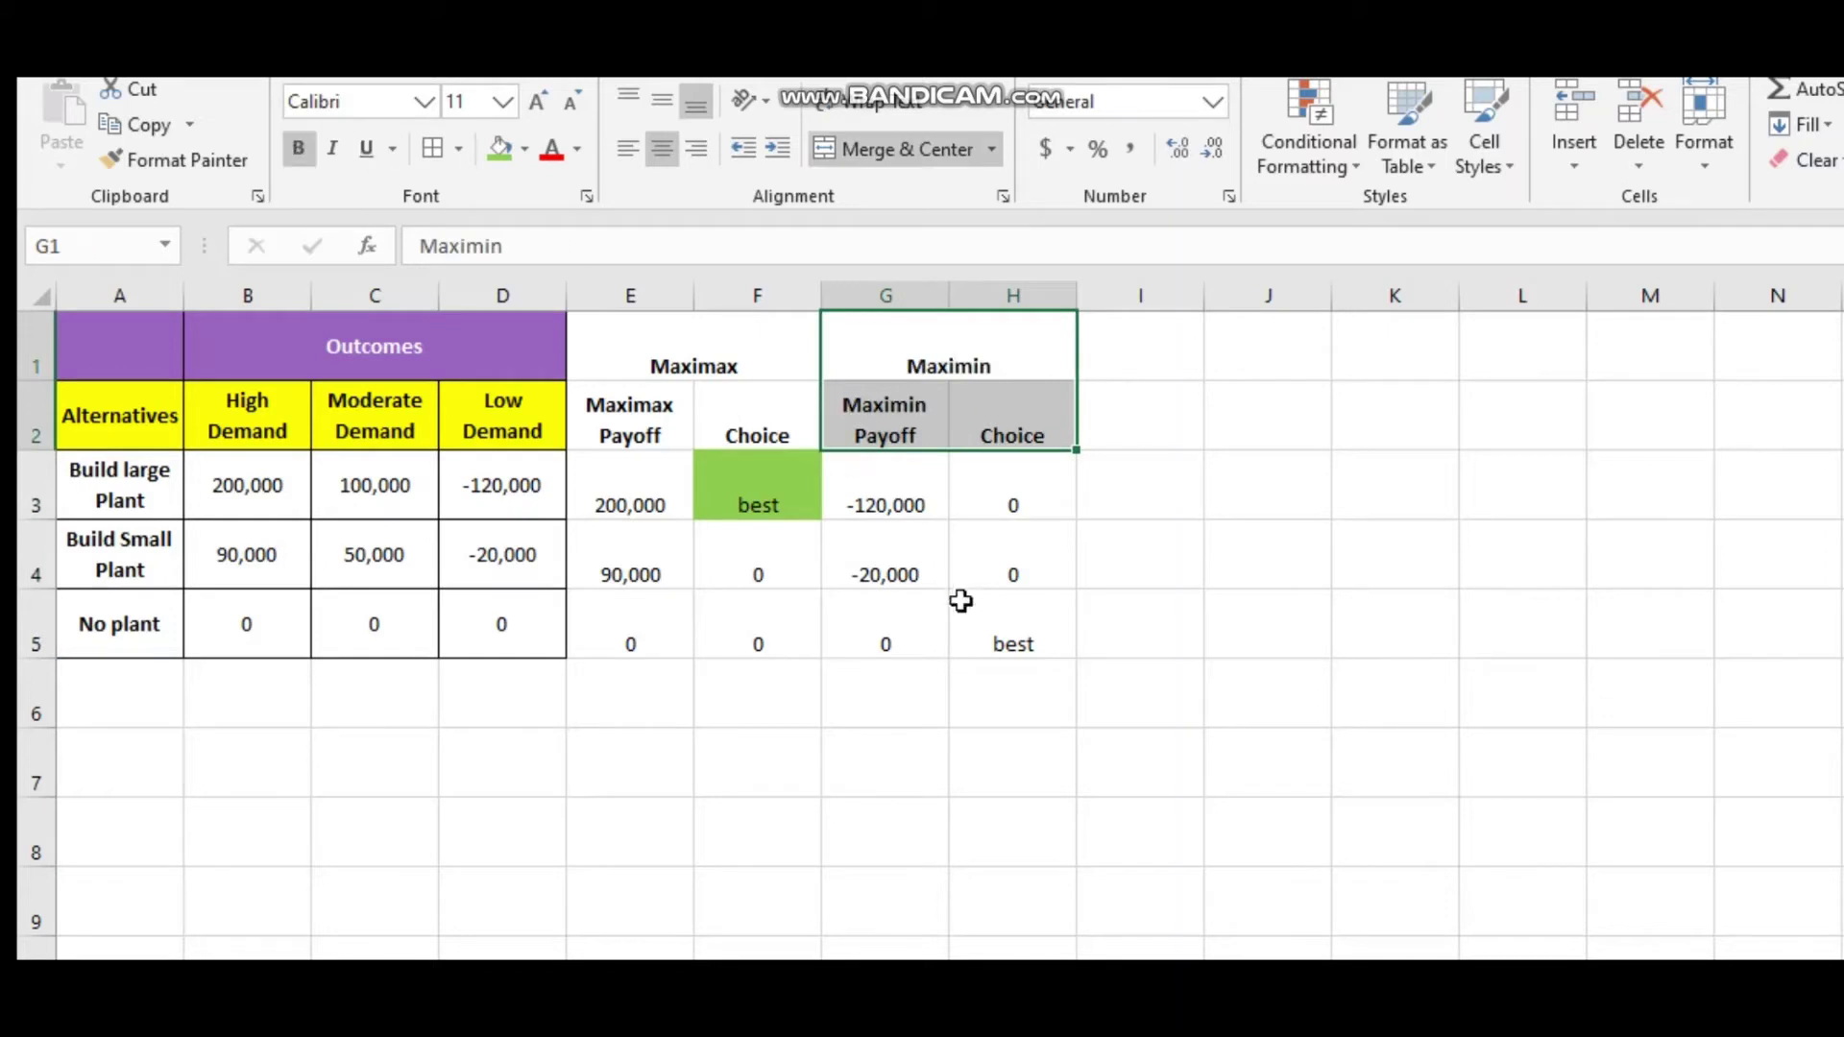
pyautogui.click(929, 615)
# Highlight the best Maximin choice in H5 with the green fill color.
pyautogui.click(1010, 634)
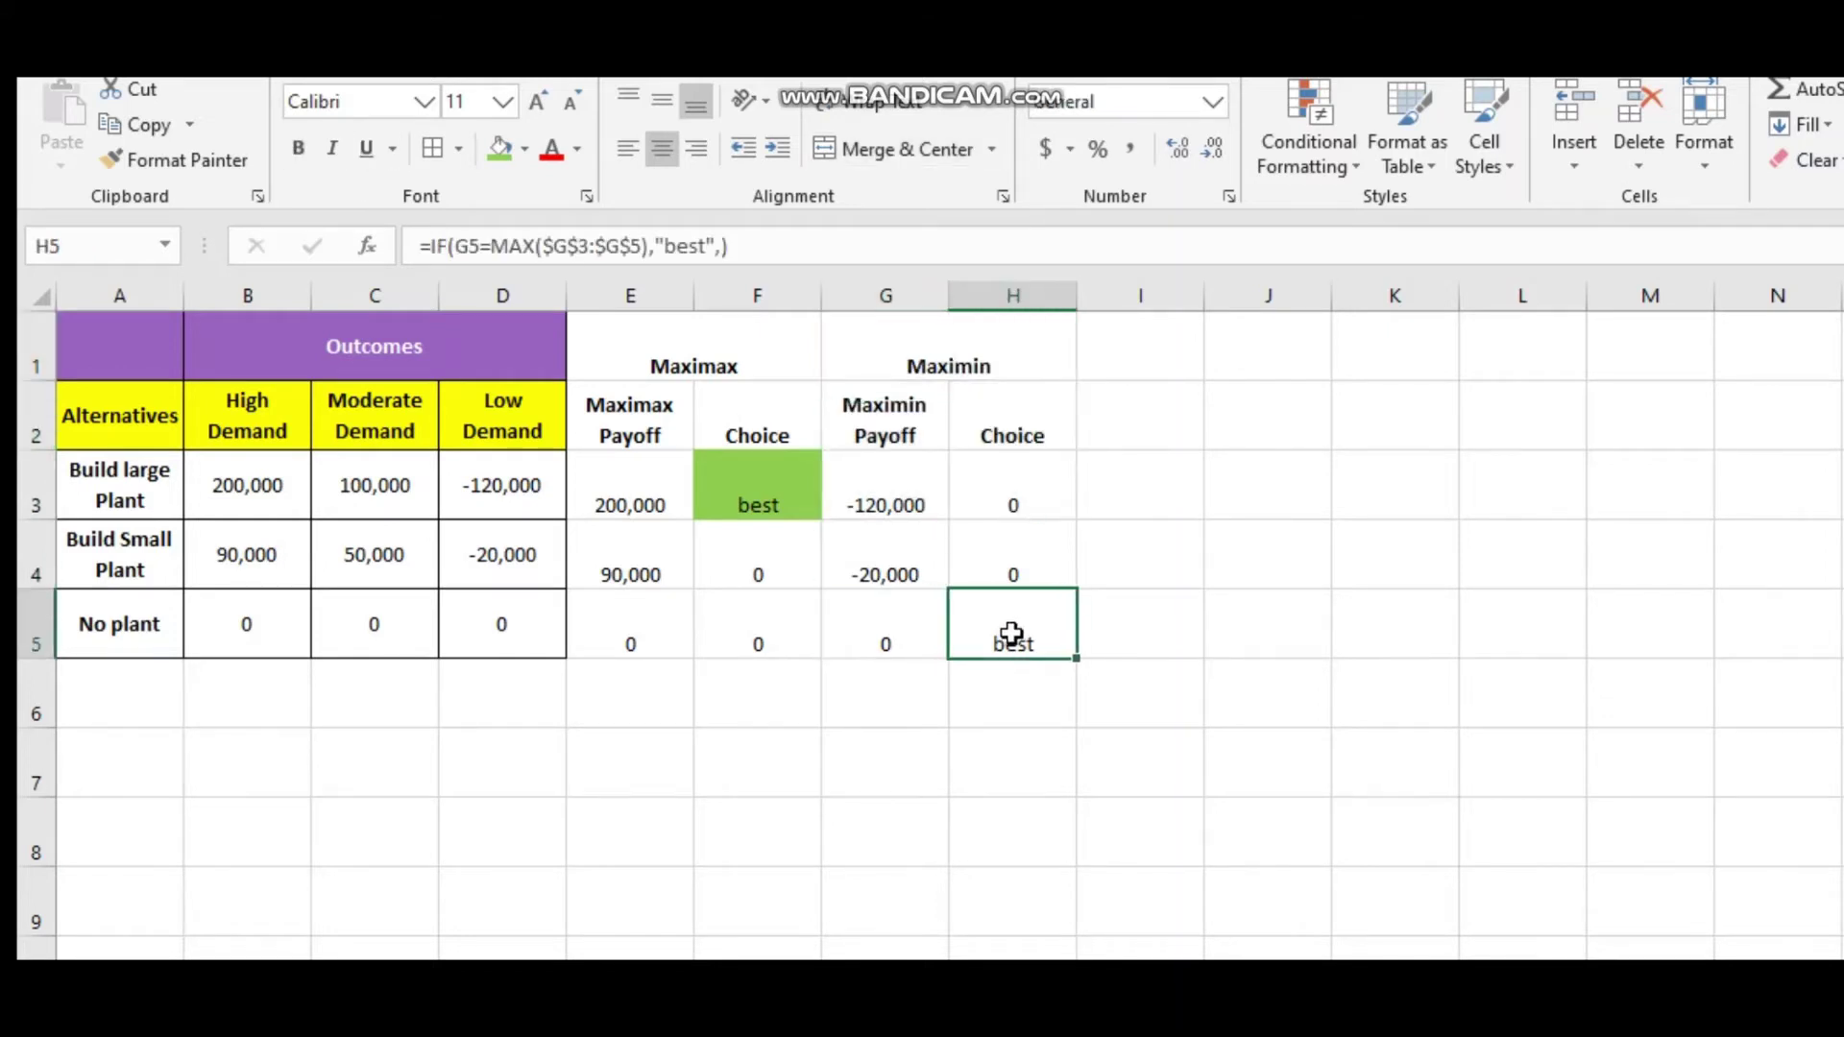
pyautogui.click(497, 150)
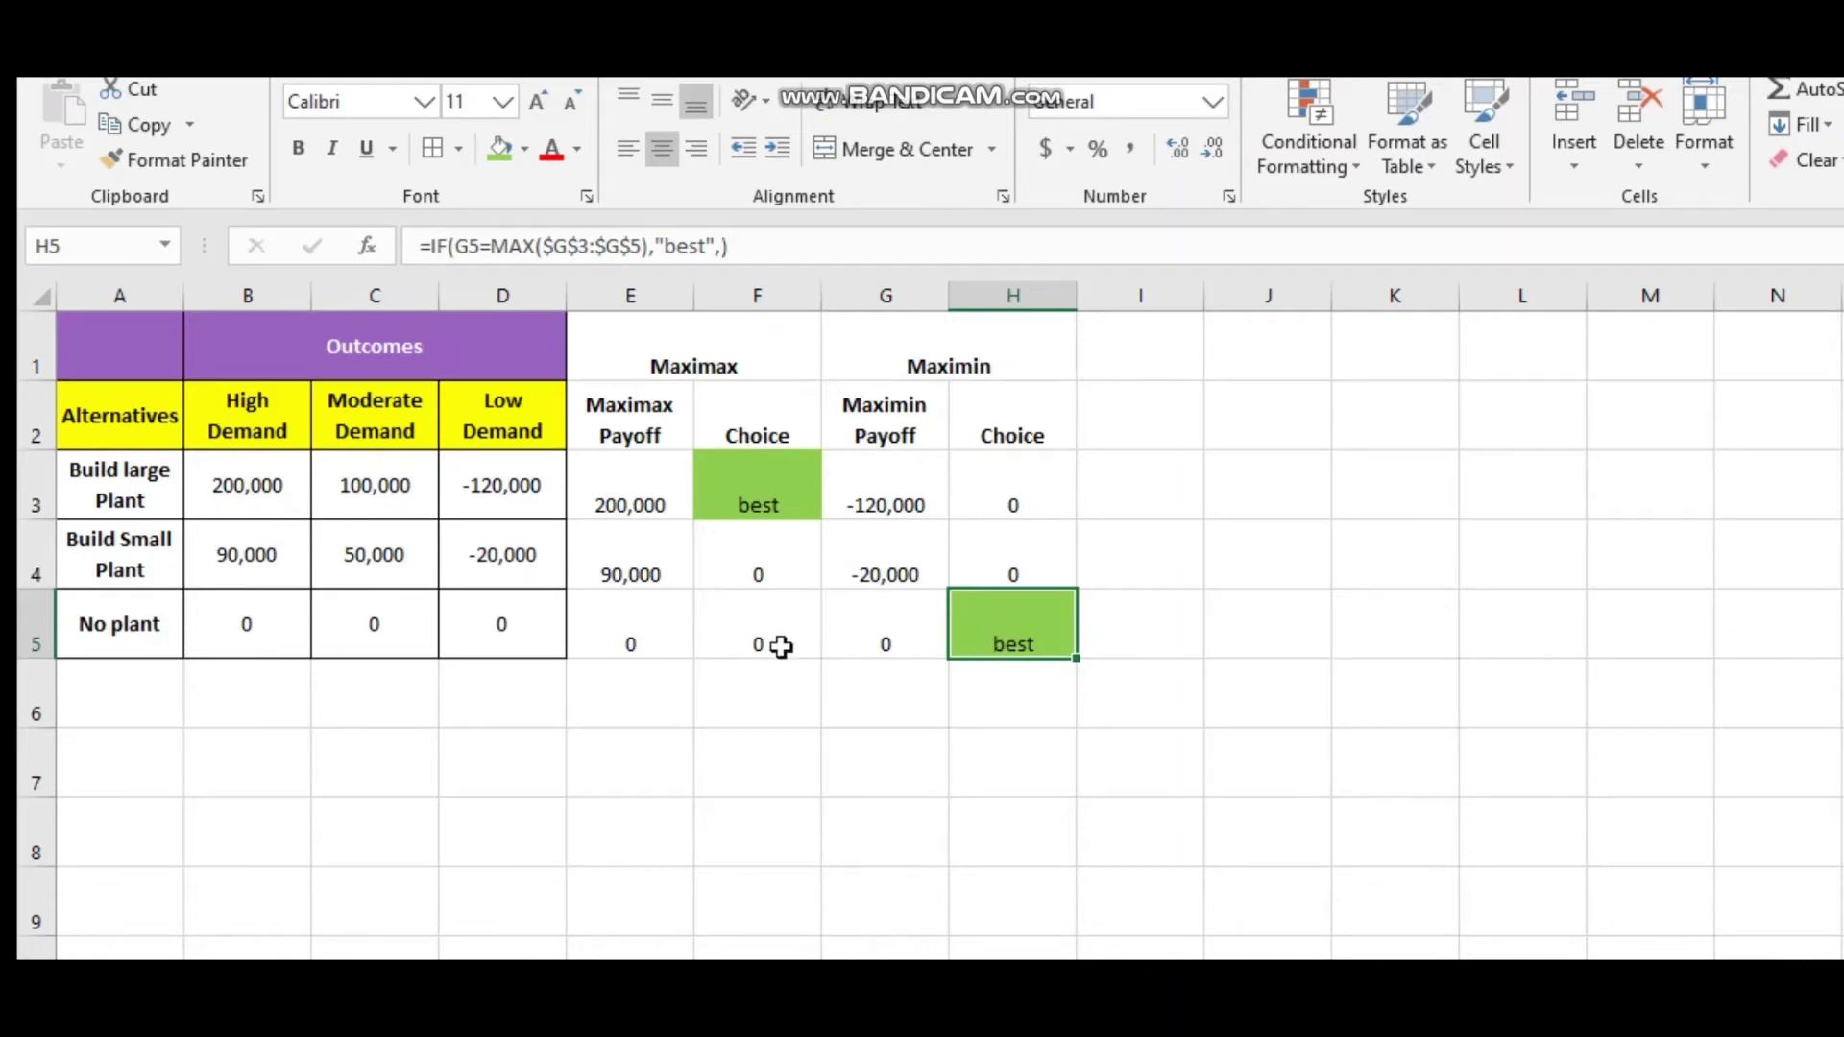
pyautogui.click(932, 355)
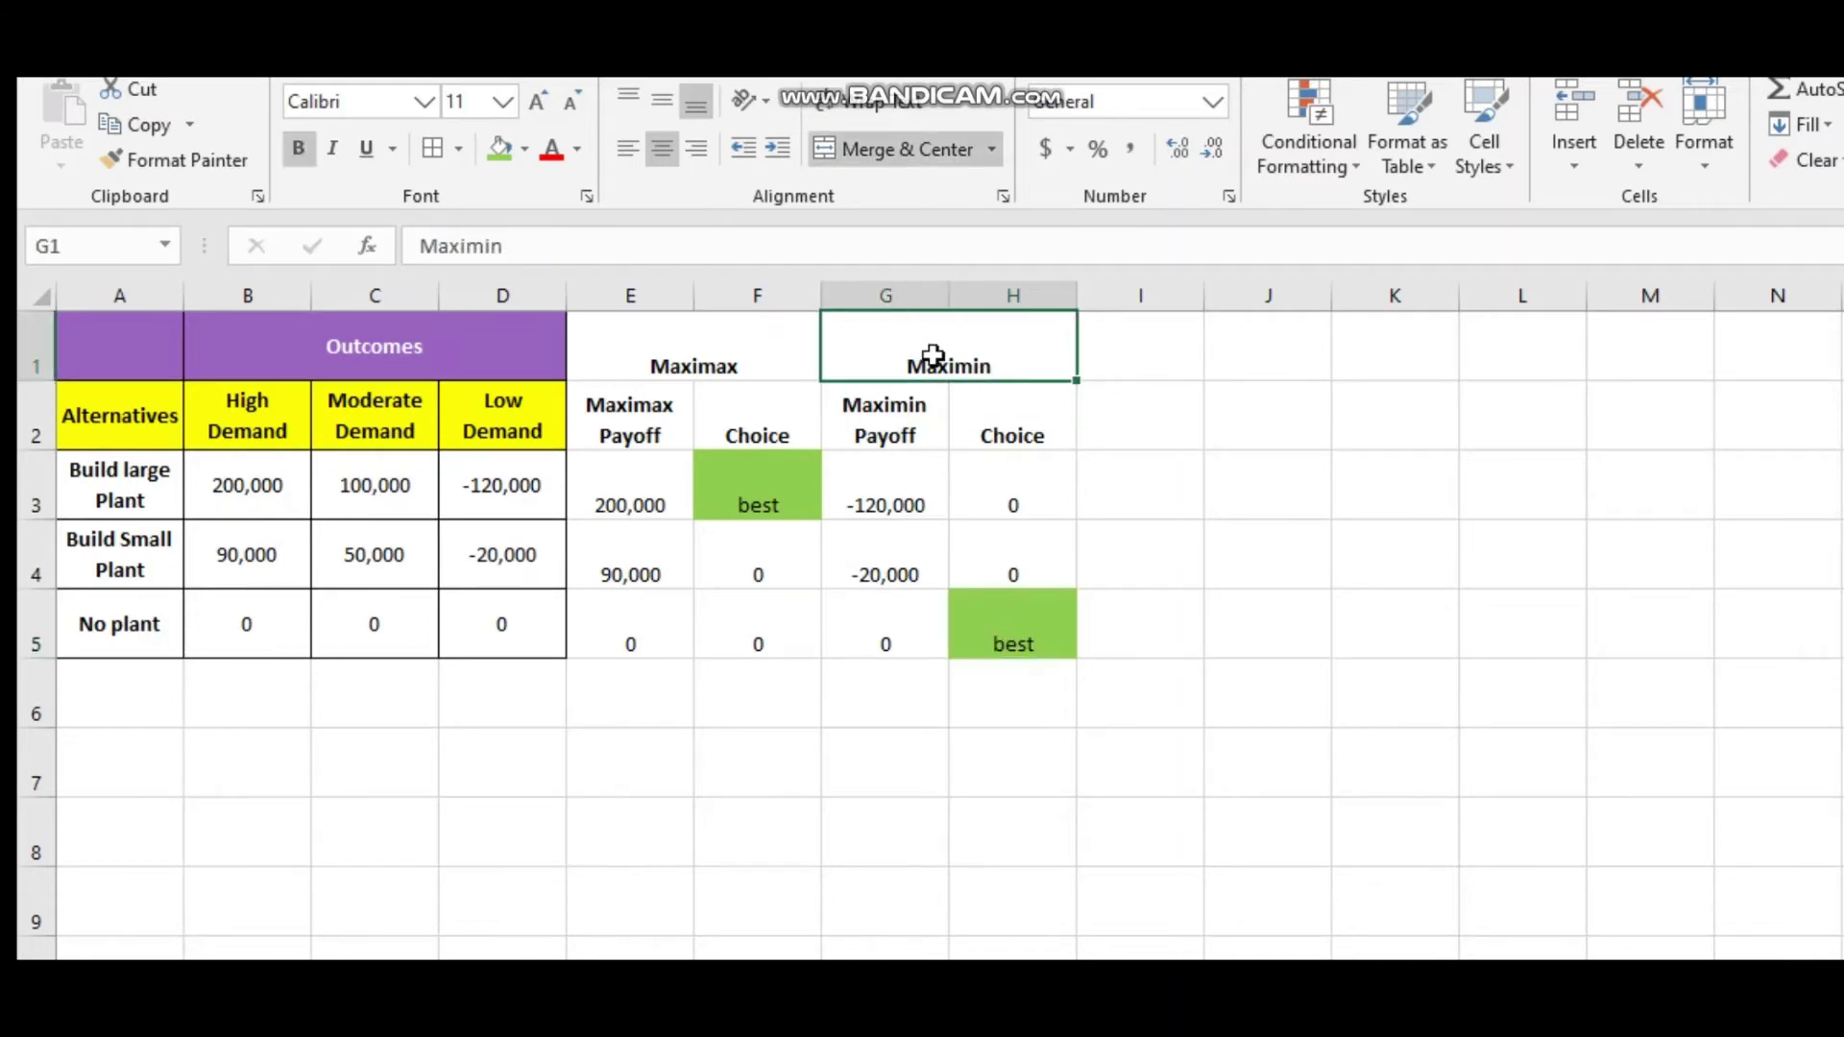
pyautogui.click(1010, 610)
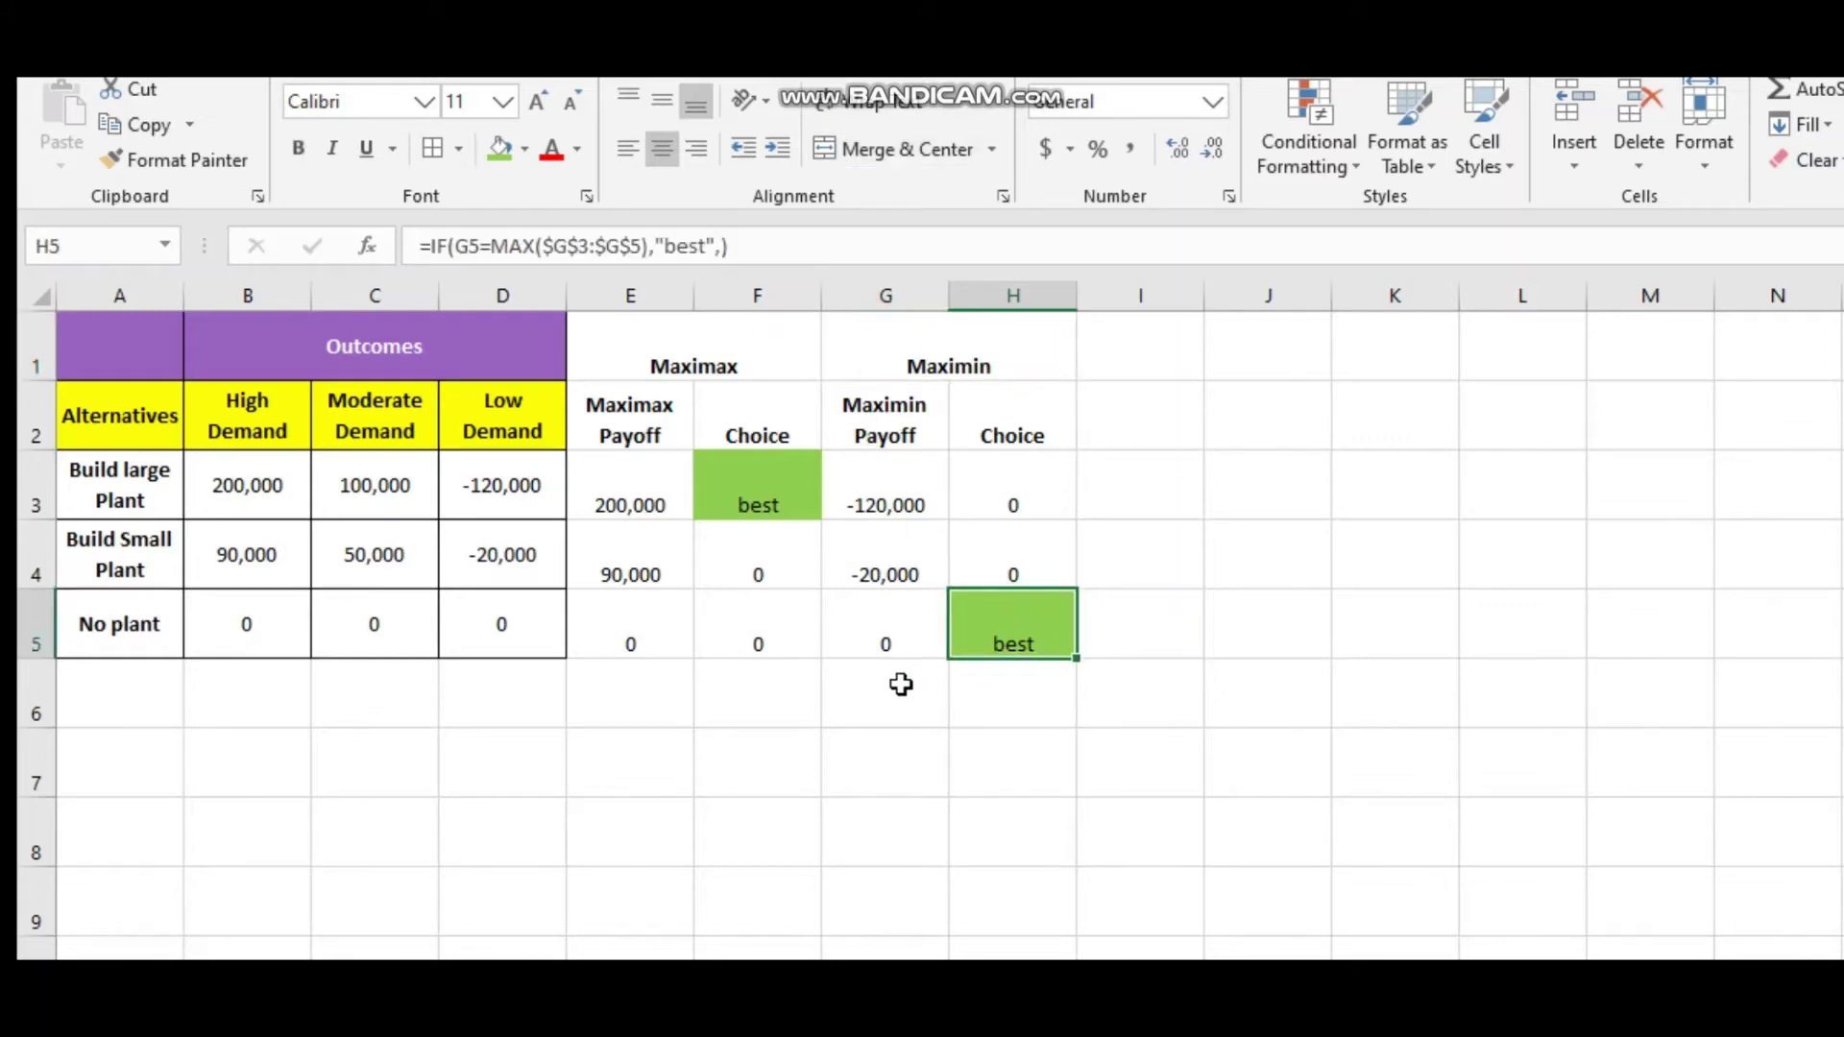
# Switch to PowerPoint to view the Criterion of Realism (Hurwicz) slide and its payoff formula, and return to Excel.
pyautogui.moveTo(1185, 342); pyautogui.dragTo(1232, 372)
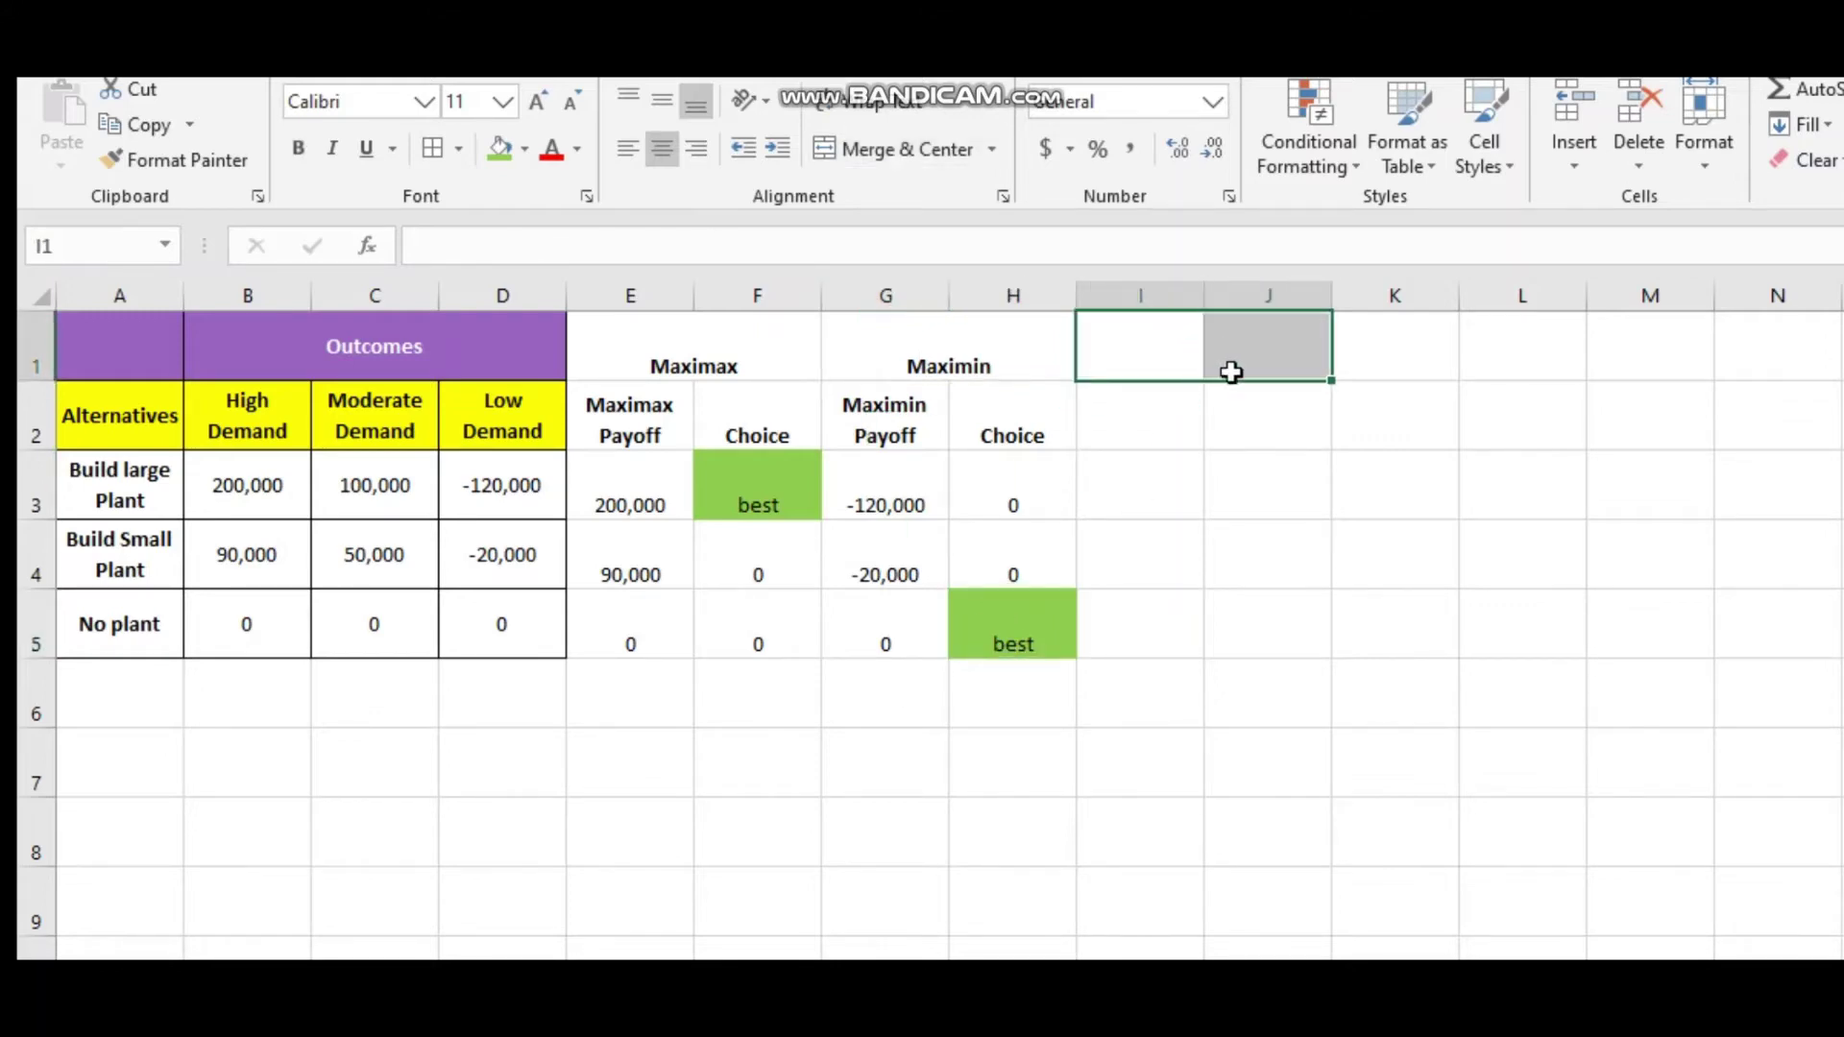
pyautogui.hotkey('alt', 'Tab')
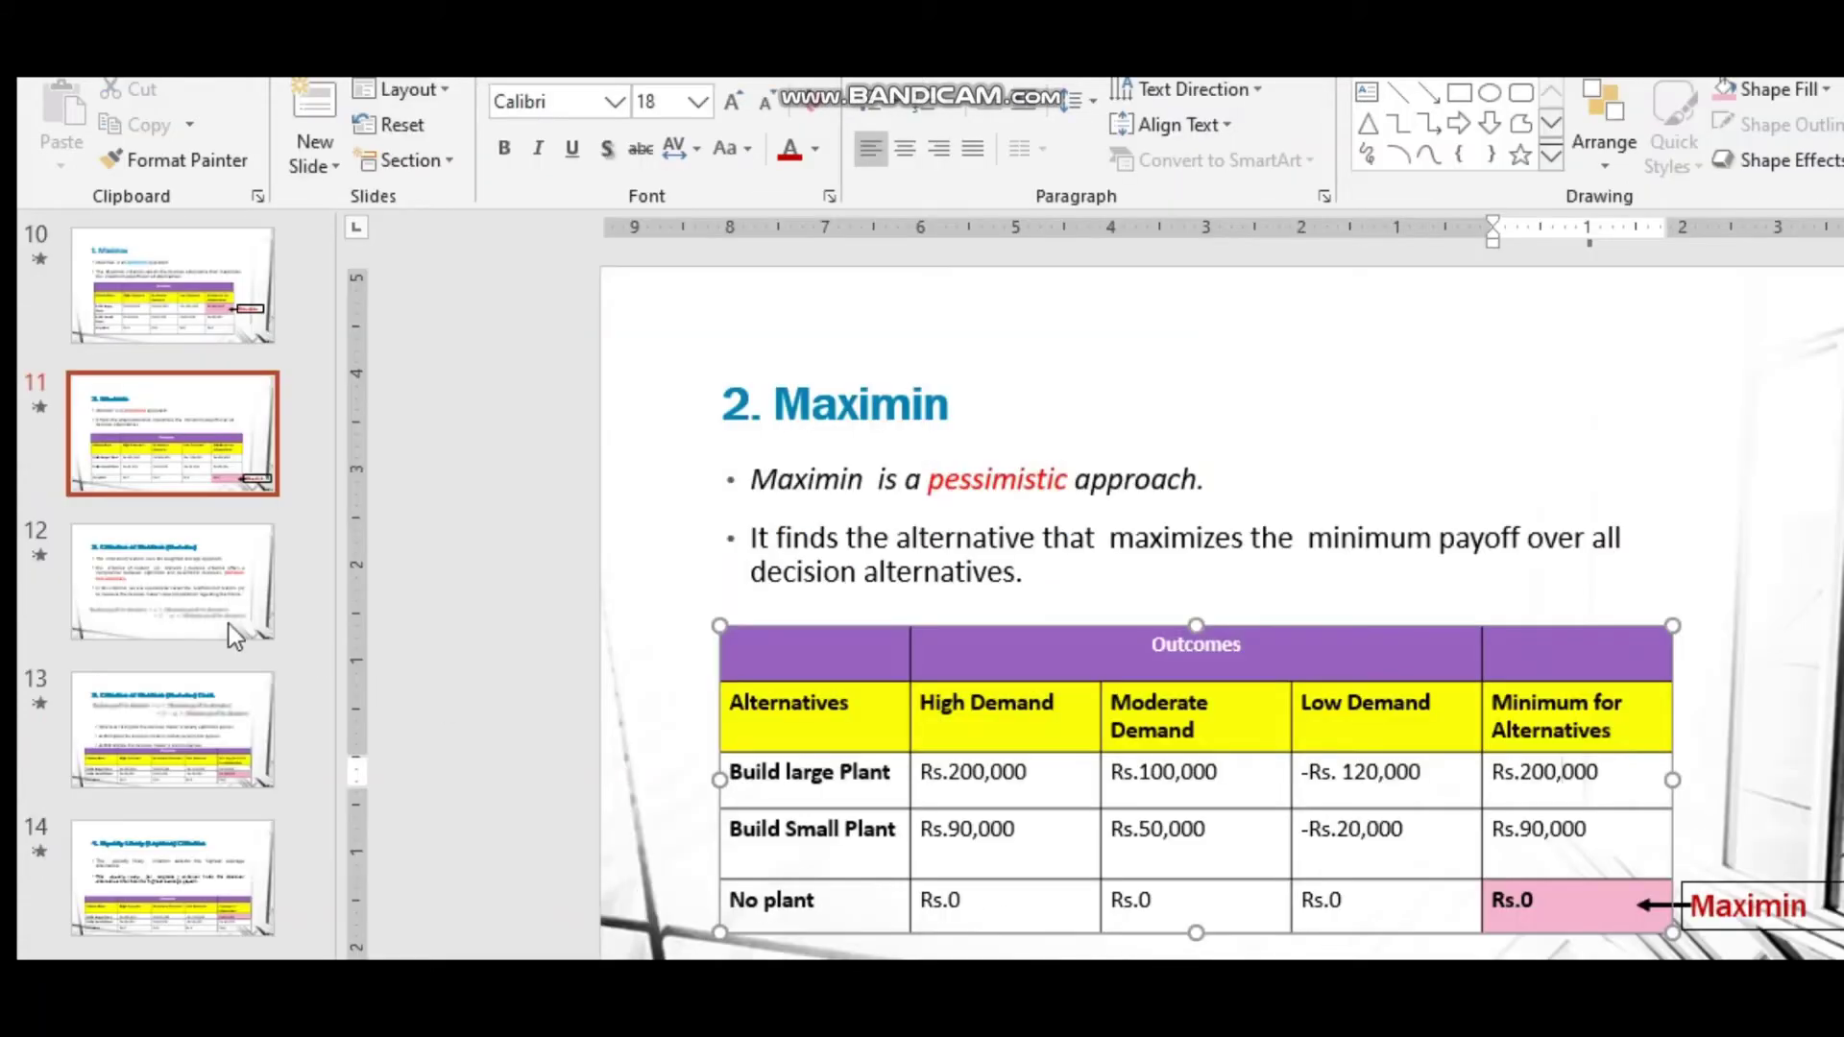
pyautogui.click(149, 600)
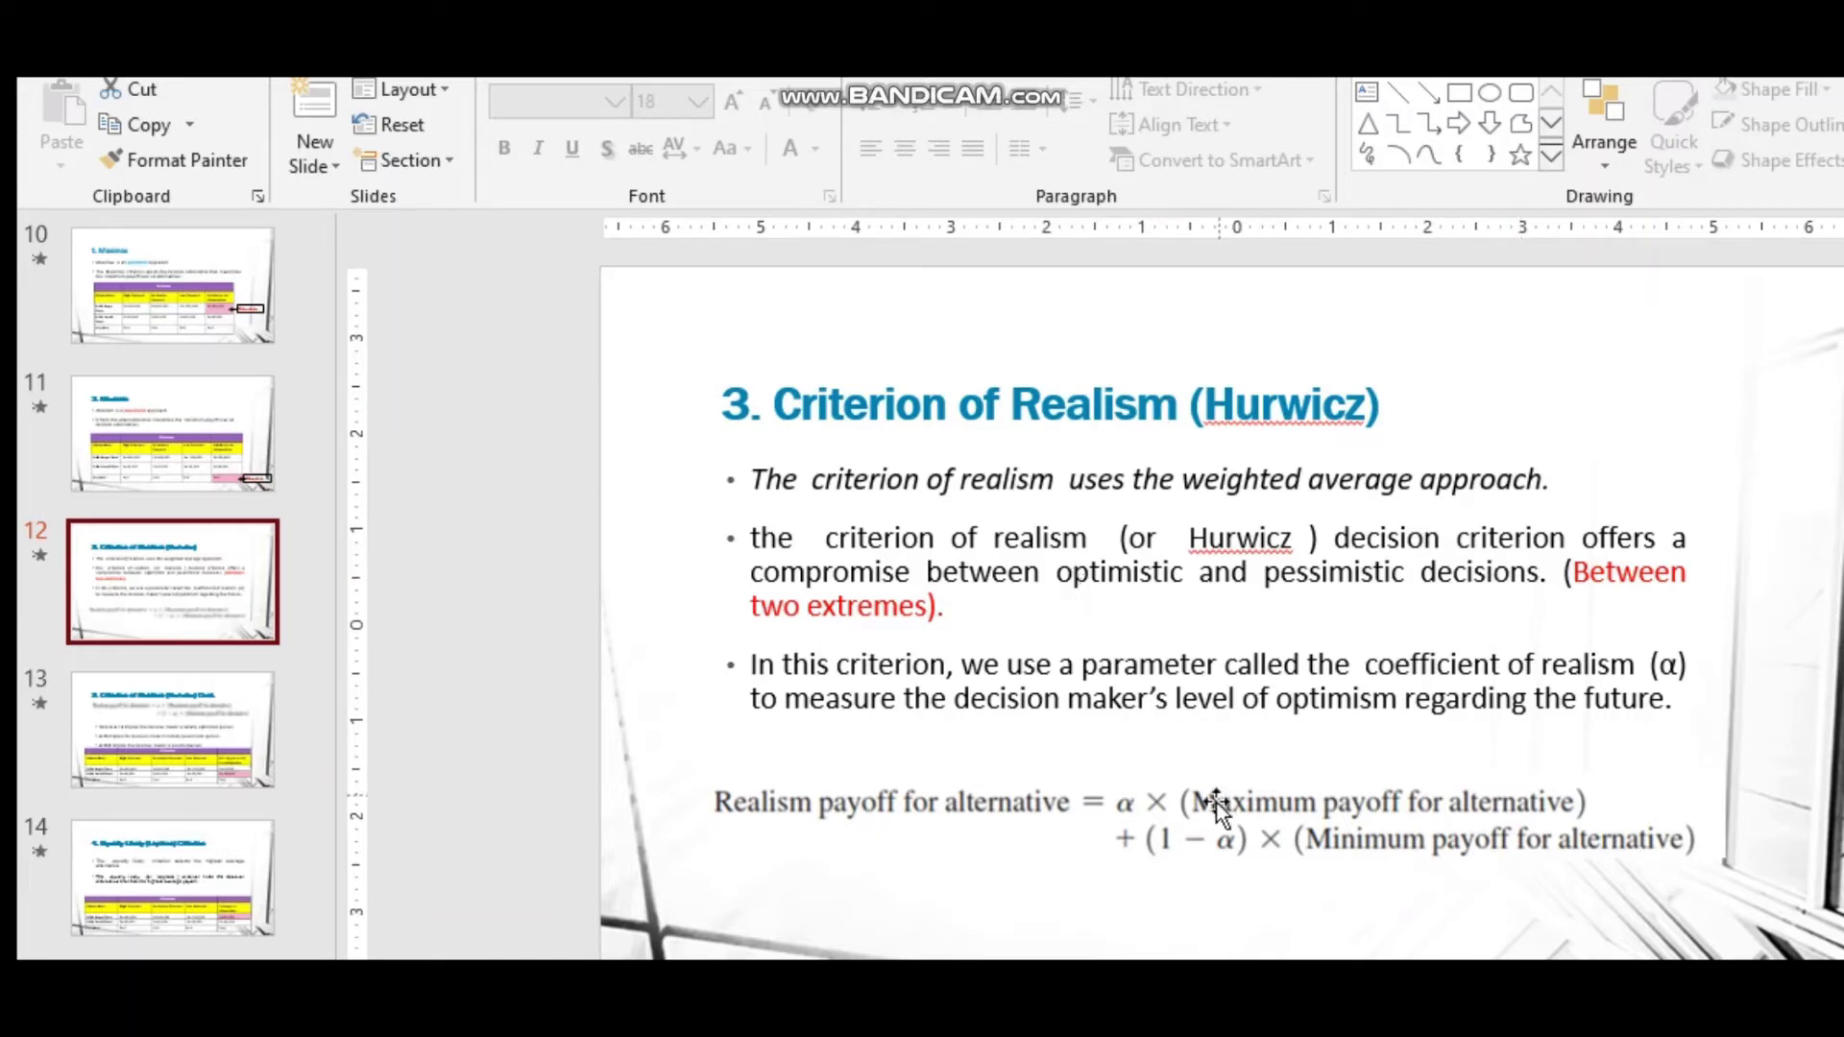
pyautogui.click(1177, 831)
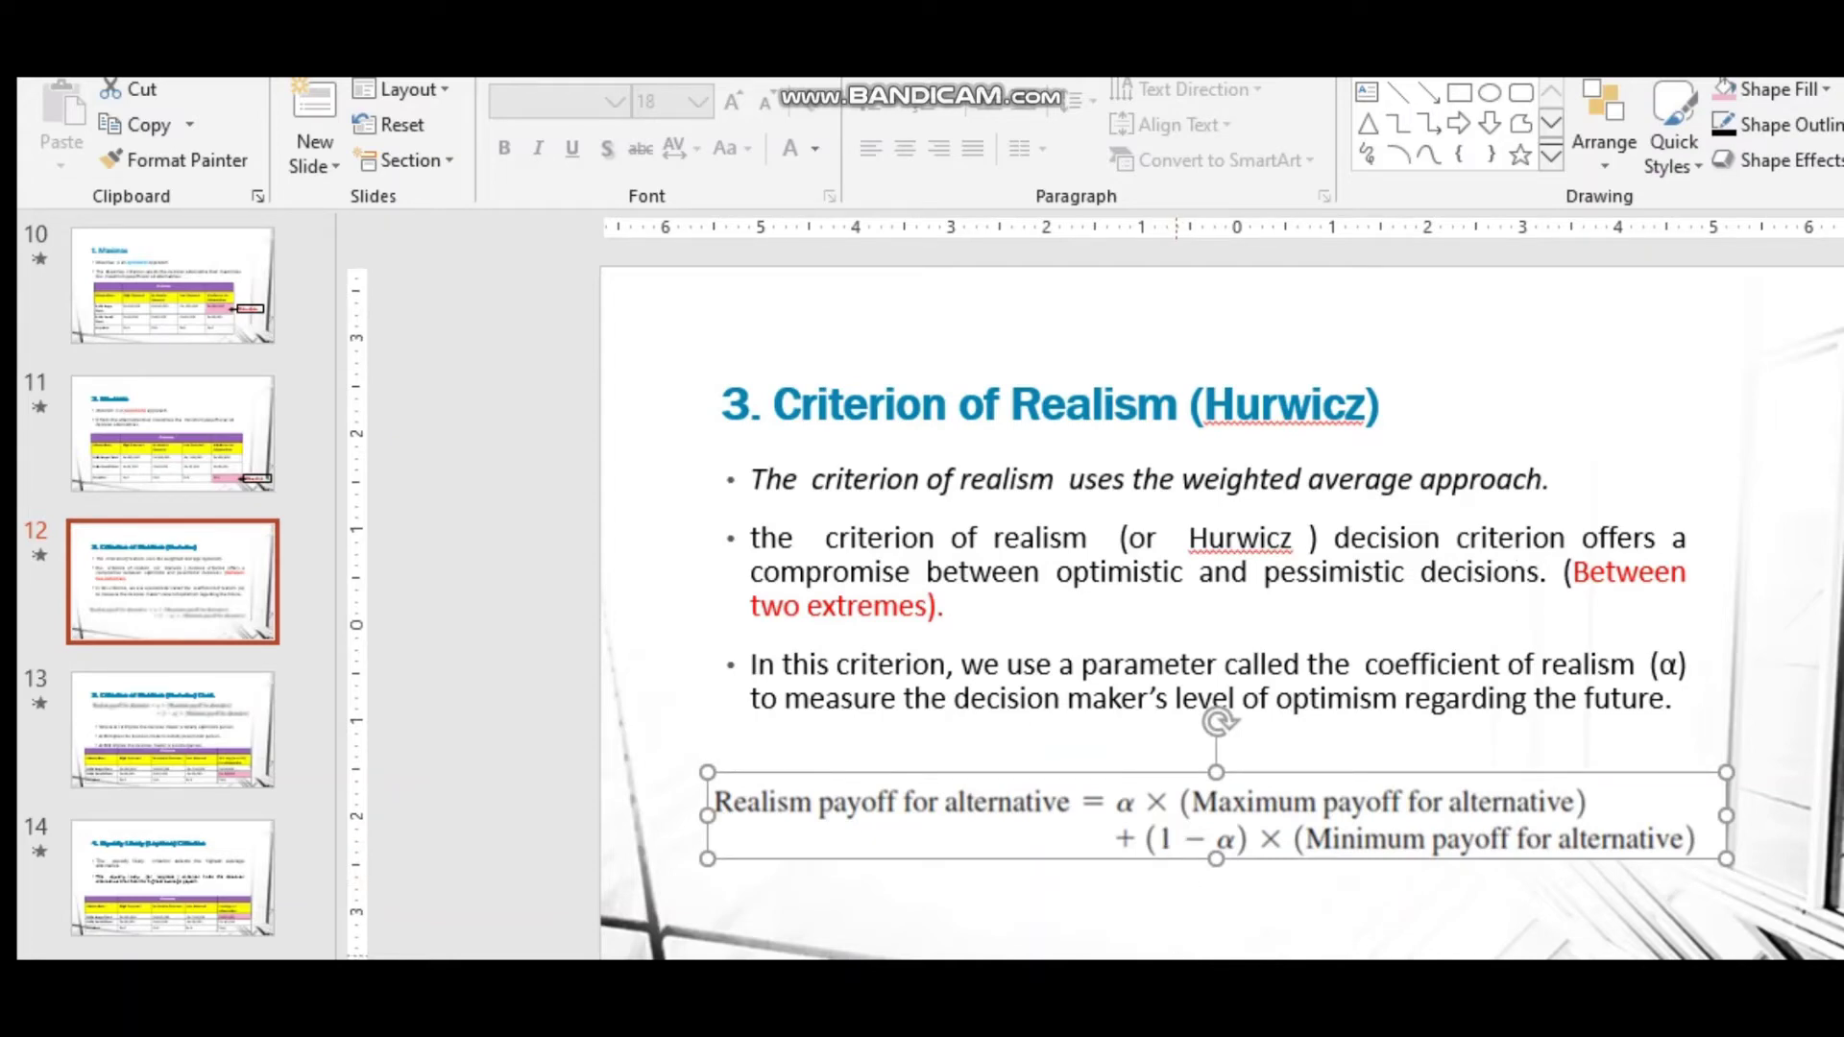
pyautogui.hotkey('alt', 'Tab')
pyautogui.click(1140, 841)
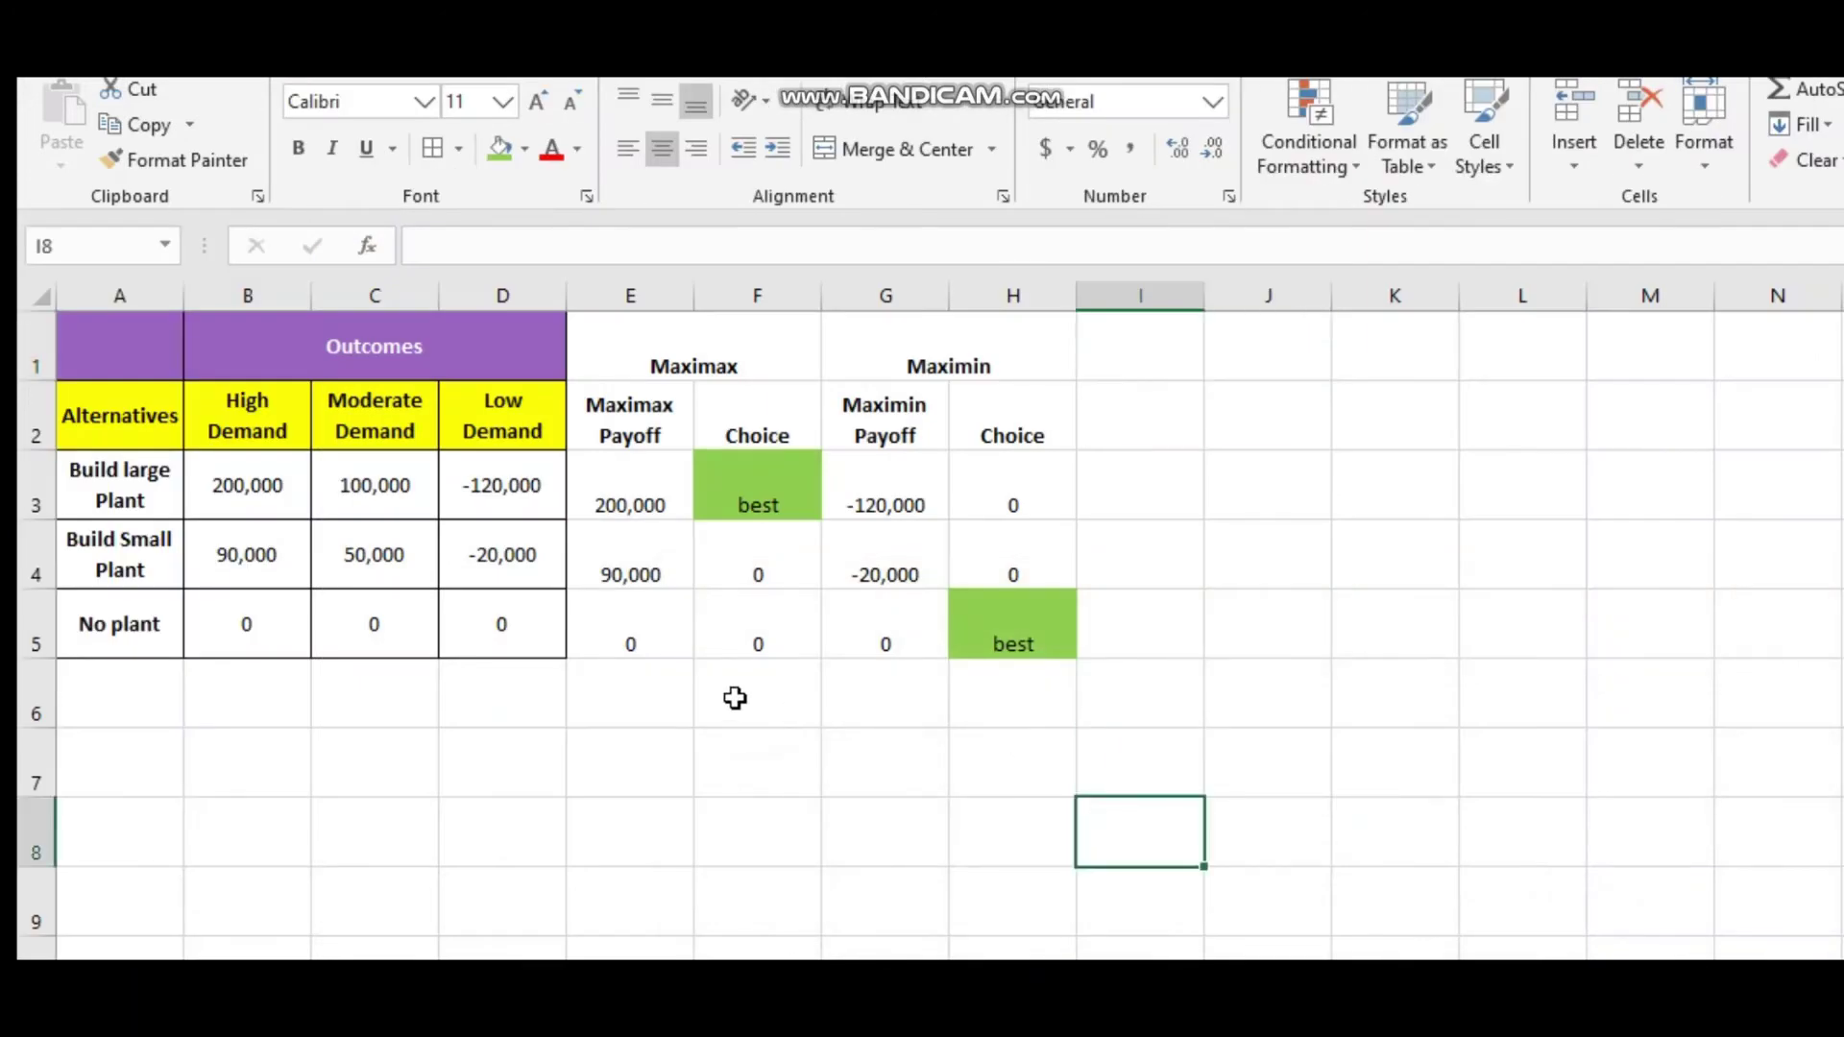
# Merge and center I1:J1 for the heading "Hurwicz".
pyautogui.click(1123, 359)
pyautogui.moveTo(1124, 358); pyautogui.dragTo(1316, 350)
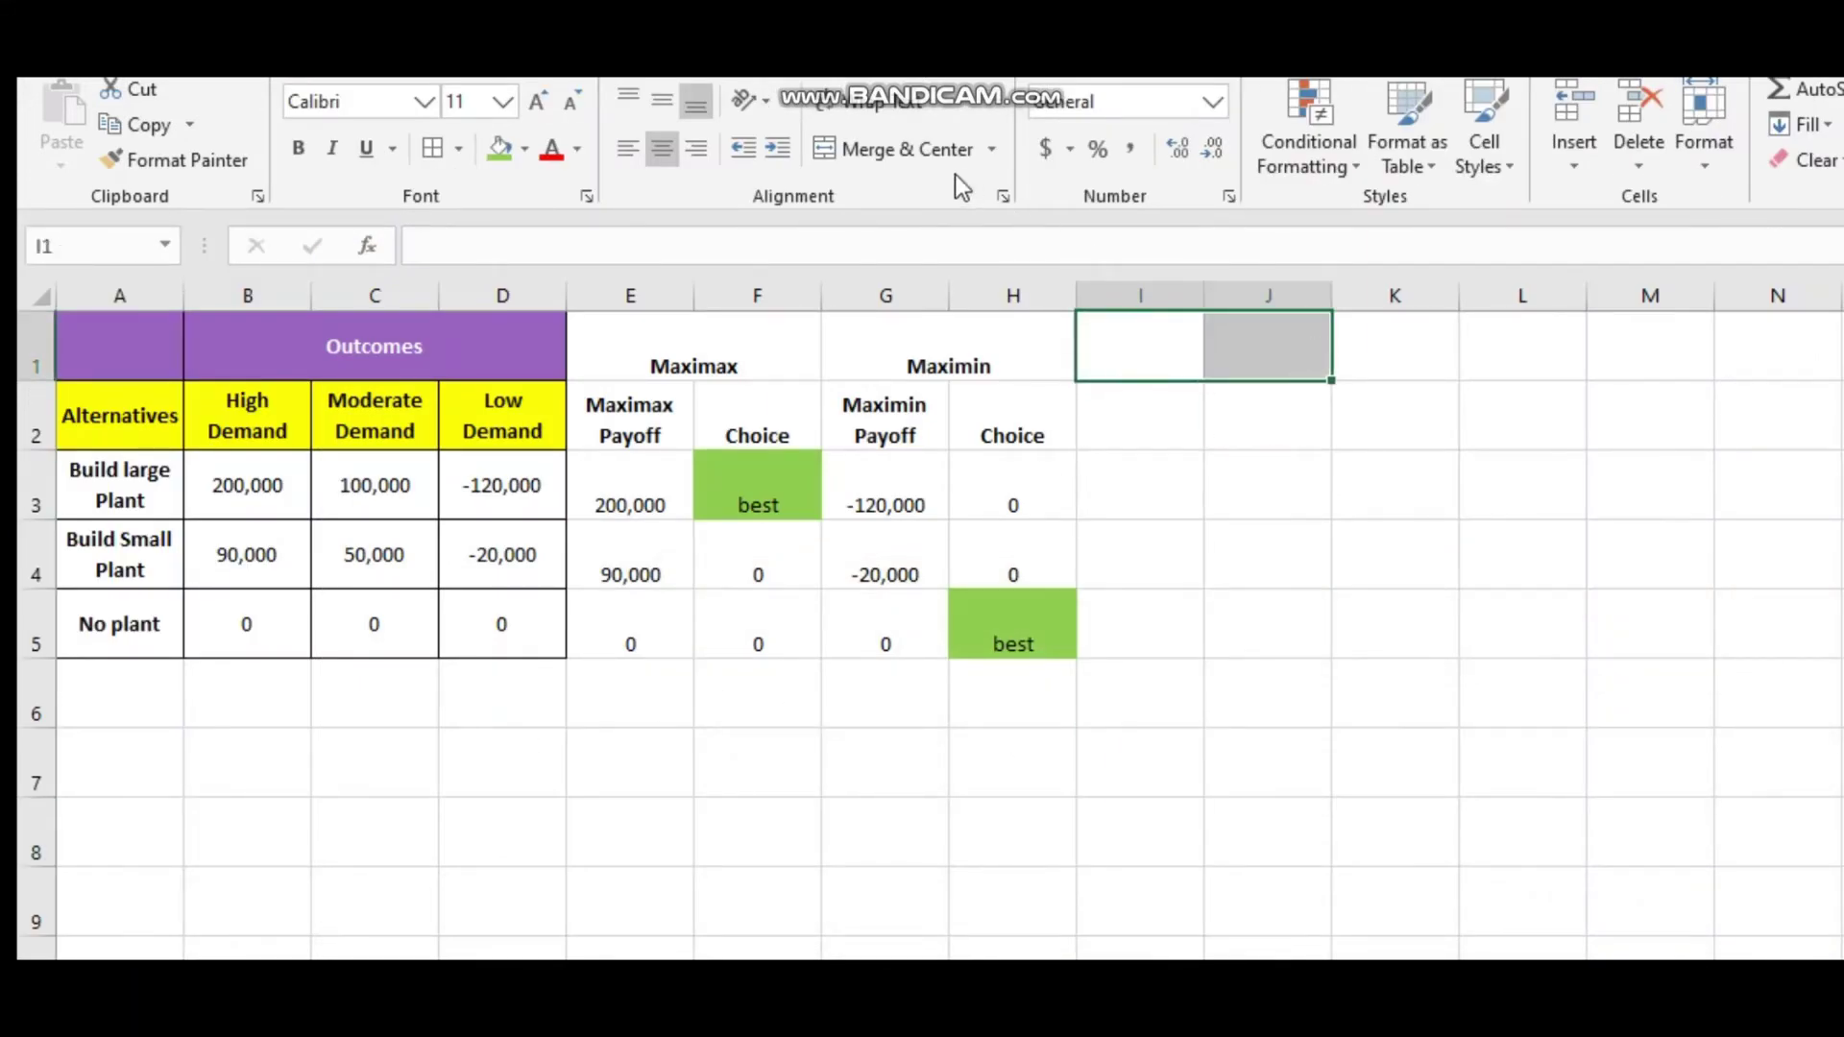
pyautogui.click(946, 152)
pyautogui.doubleClick(1183, 358)
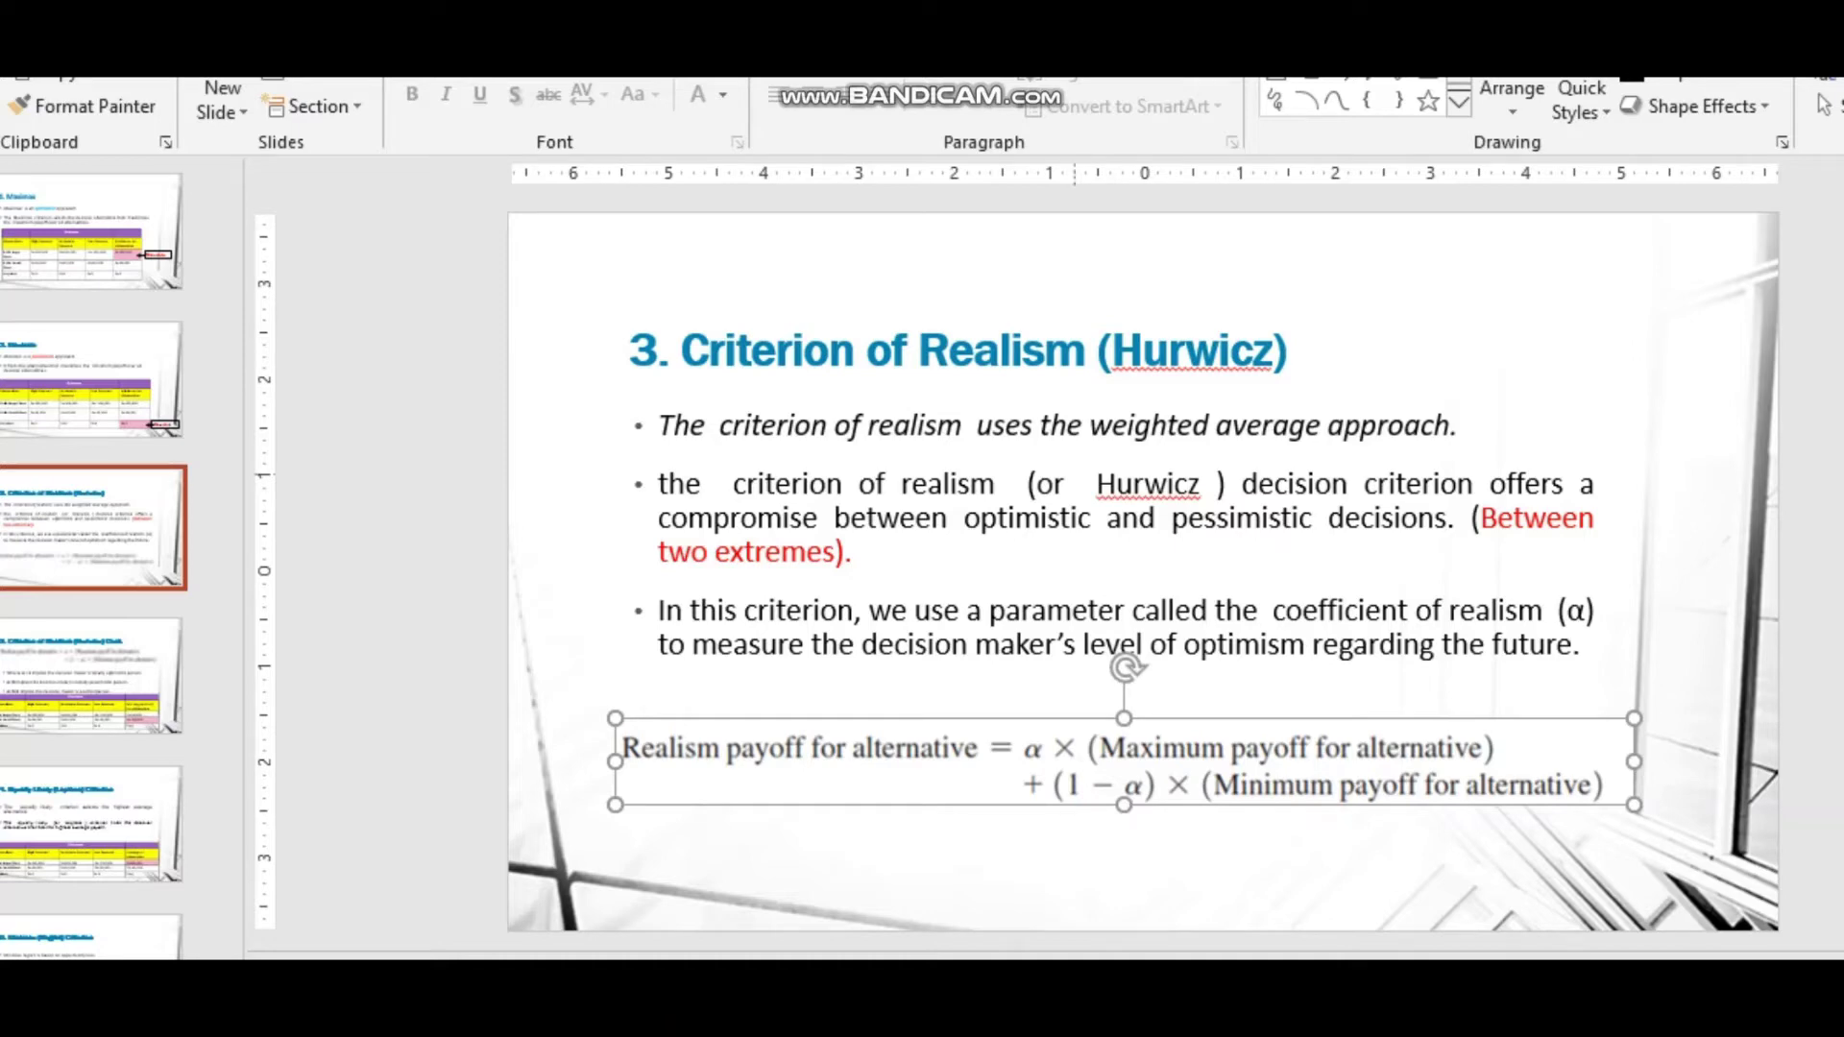
# Study the Hurwicz slides in PowerPoint for the realism payoff formula, the meaning of α and the weighted average example.
pyautogui.click(965, 612)
pyautogui.click(774, 777)
pyautogui.click(791, 833)
pyautogui.click(775, 798)
pyautogui.click(1359, 821)
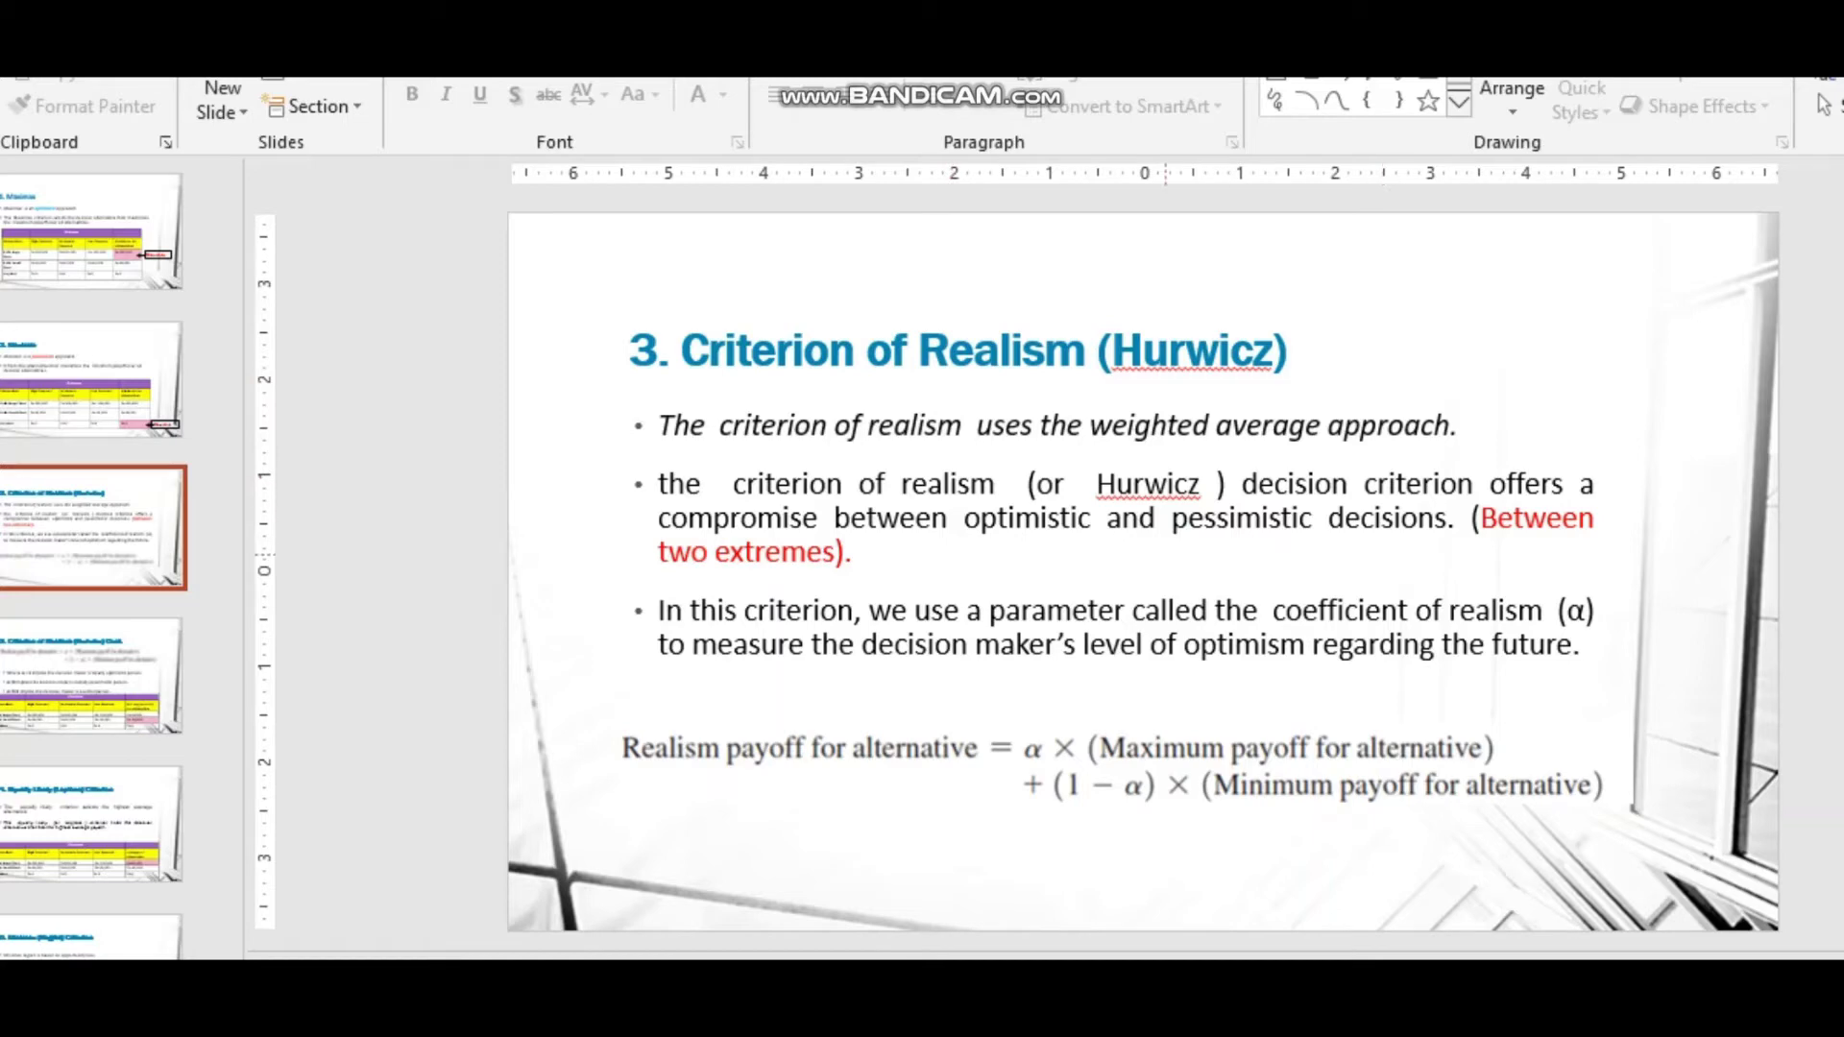
pyautogui.moveTo(964, 518); pyautogui.dragTo(1447, 518)
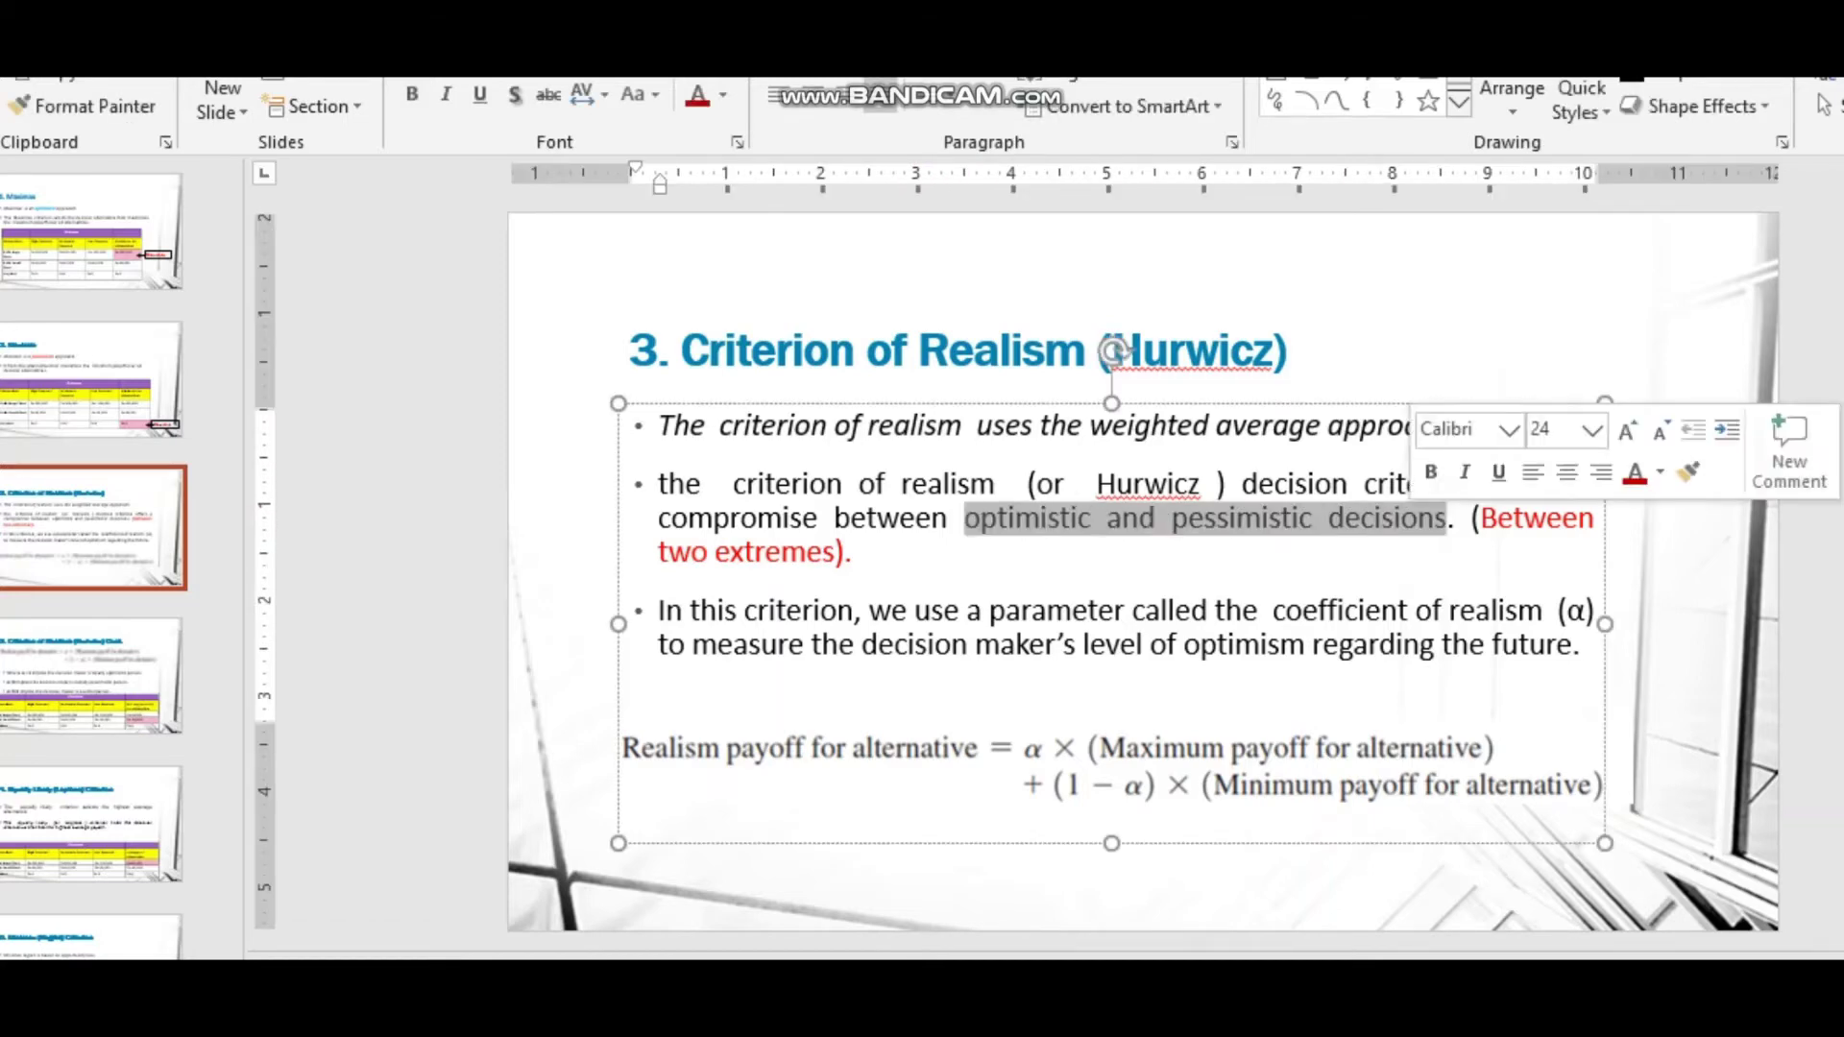
pyautogui.click(93, 677)
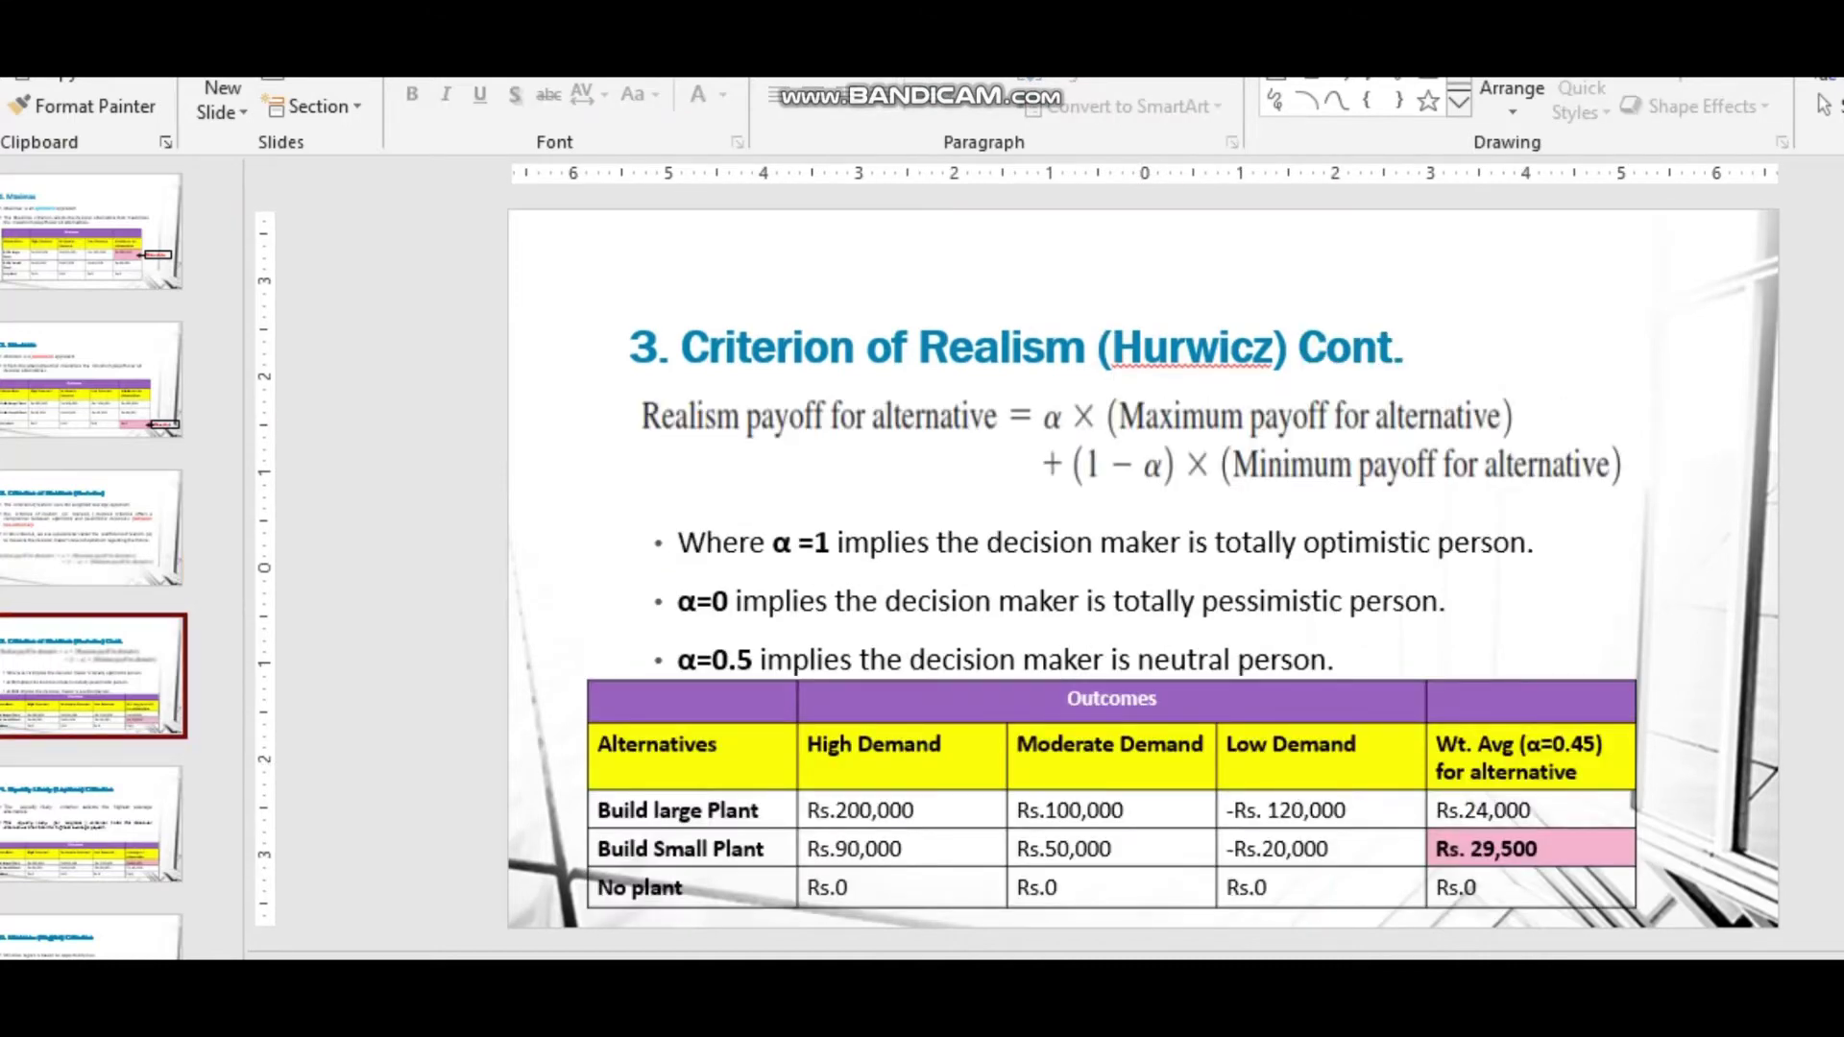
pyautogui.hotkey('alt', 'Tab')
pyautogui.click(1047, 569)
pyautogui.click(1047, 430)
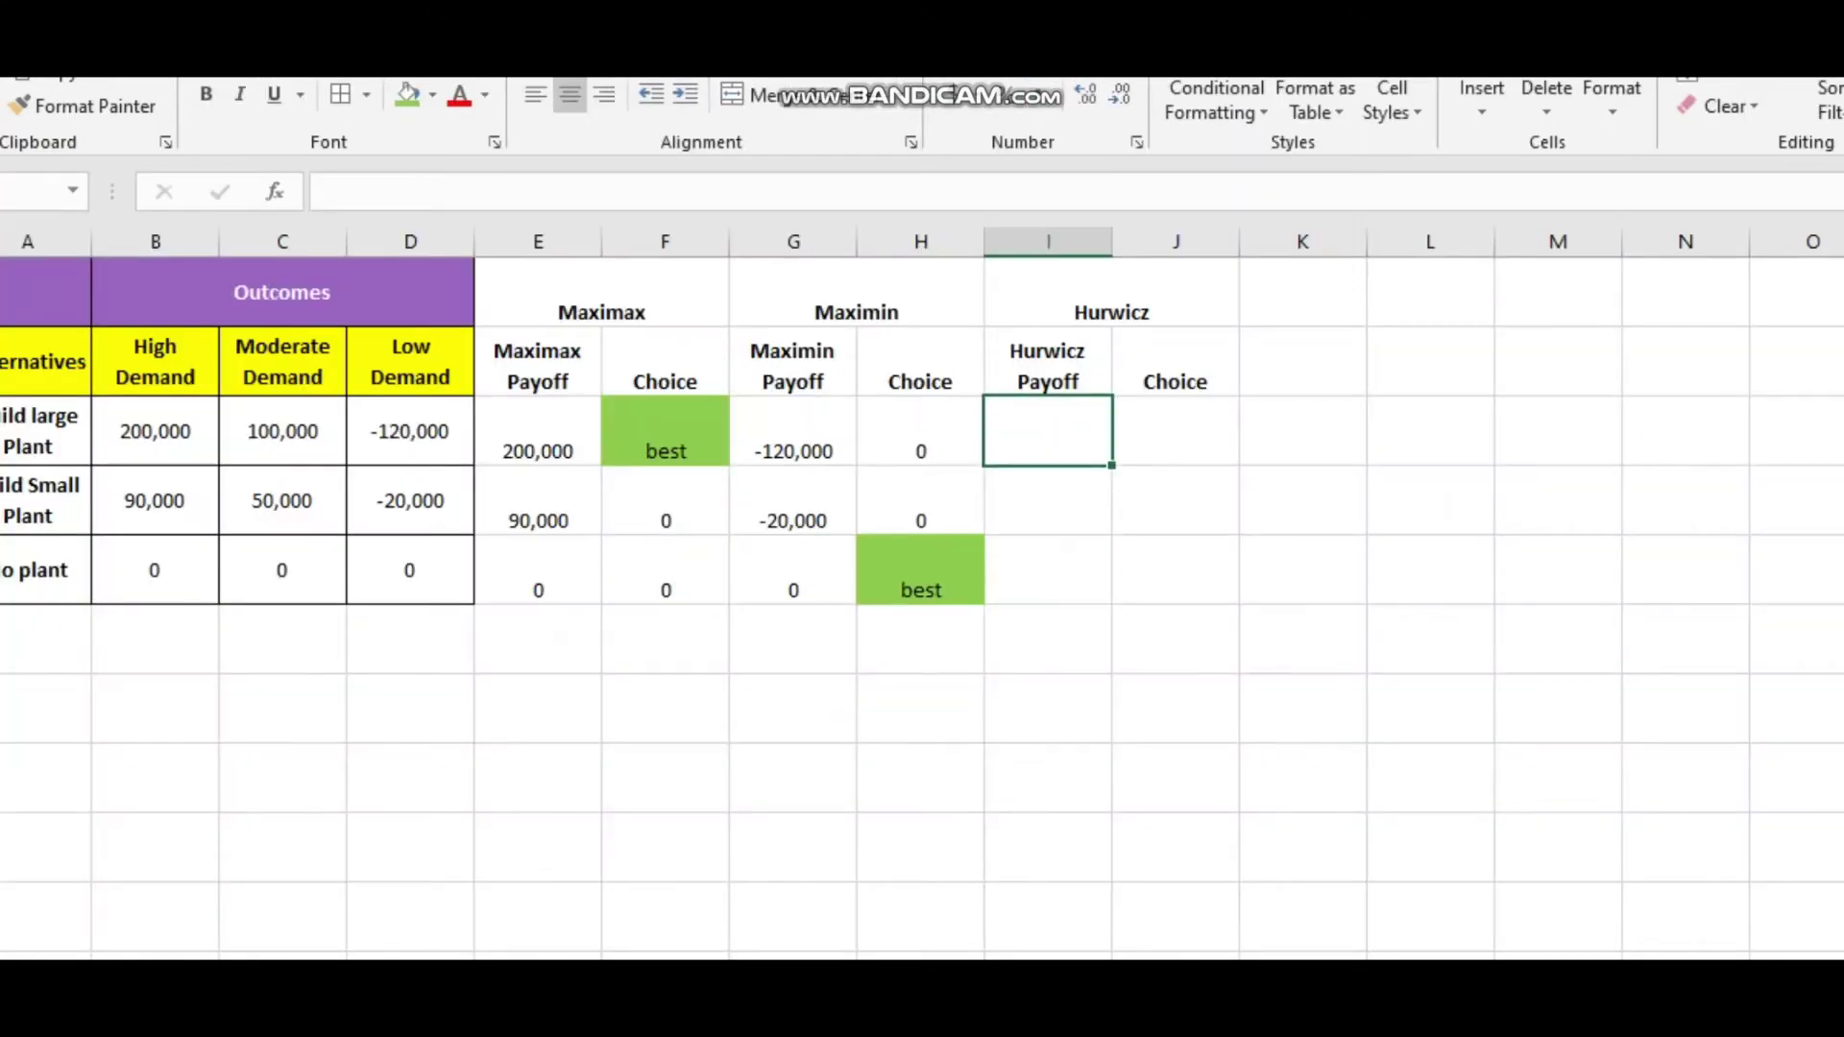
pyautogui.hotkey('alt', 'Tab')
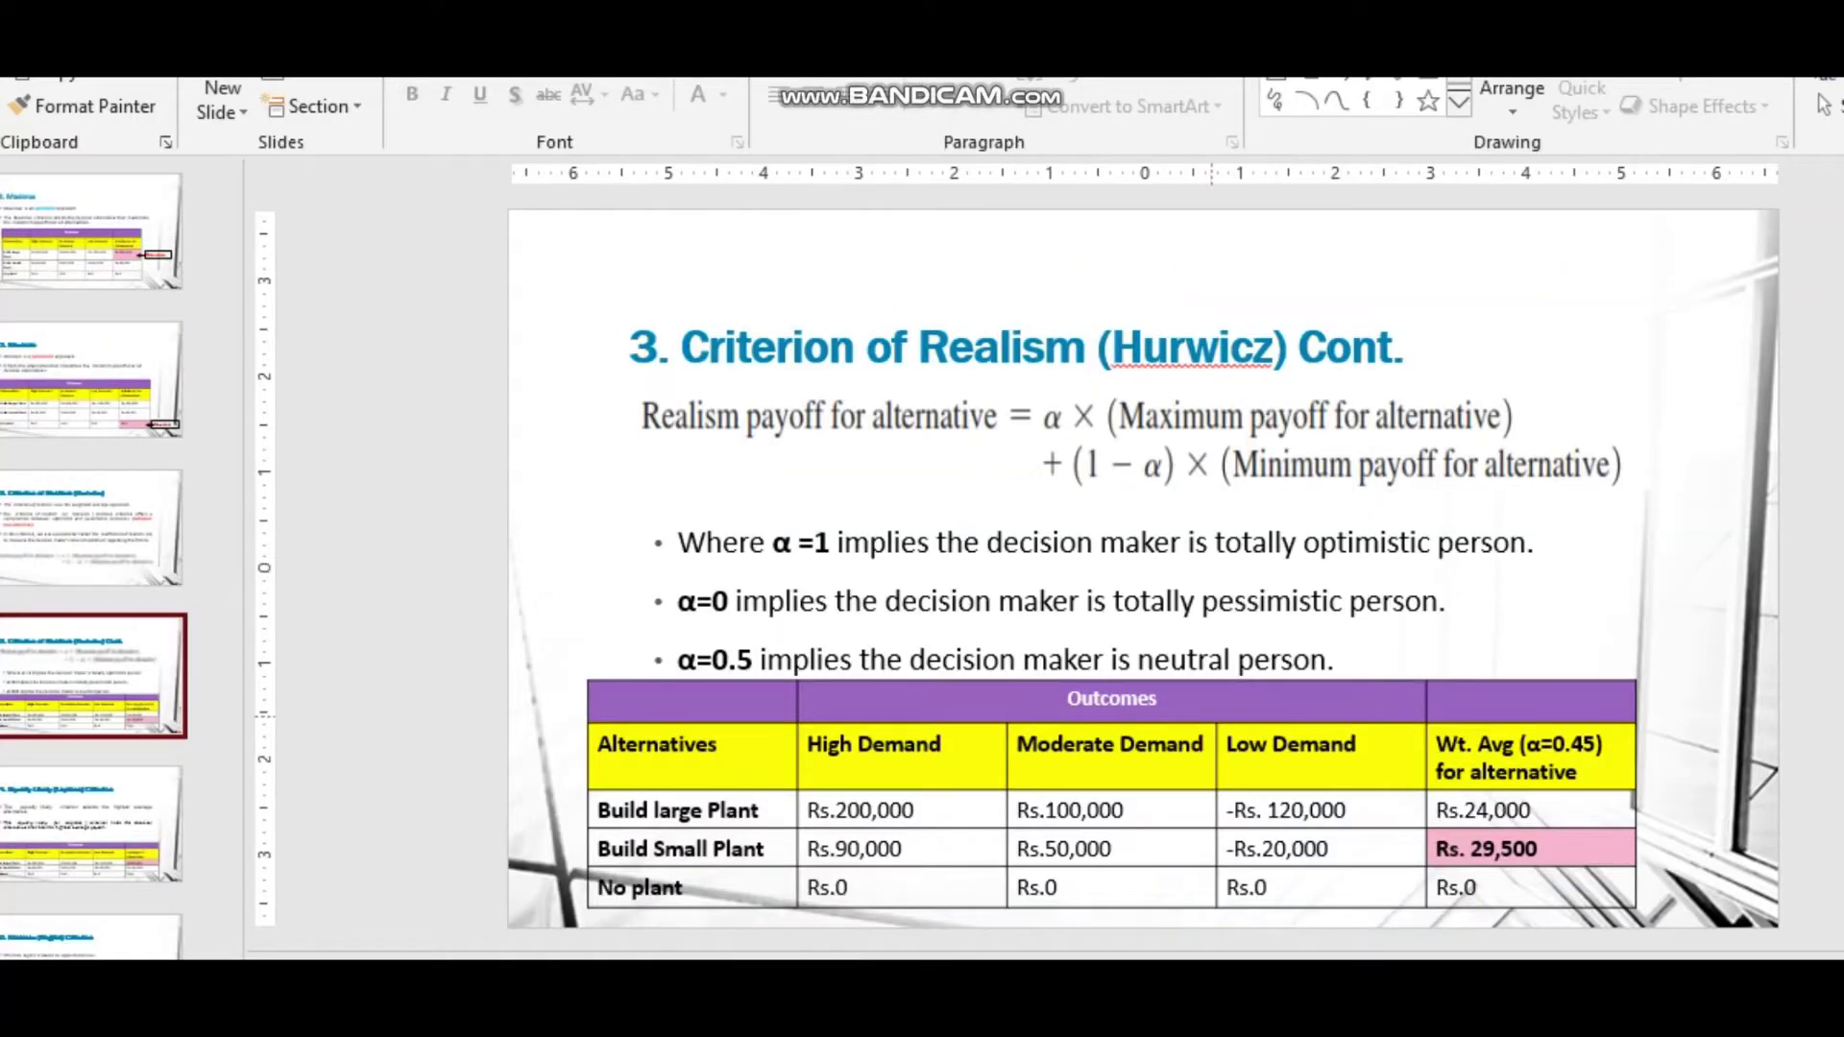
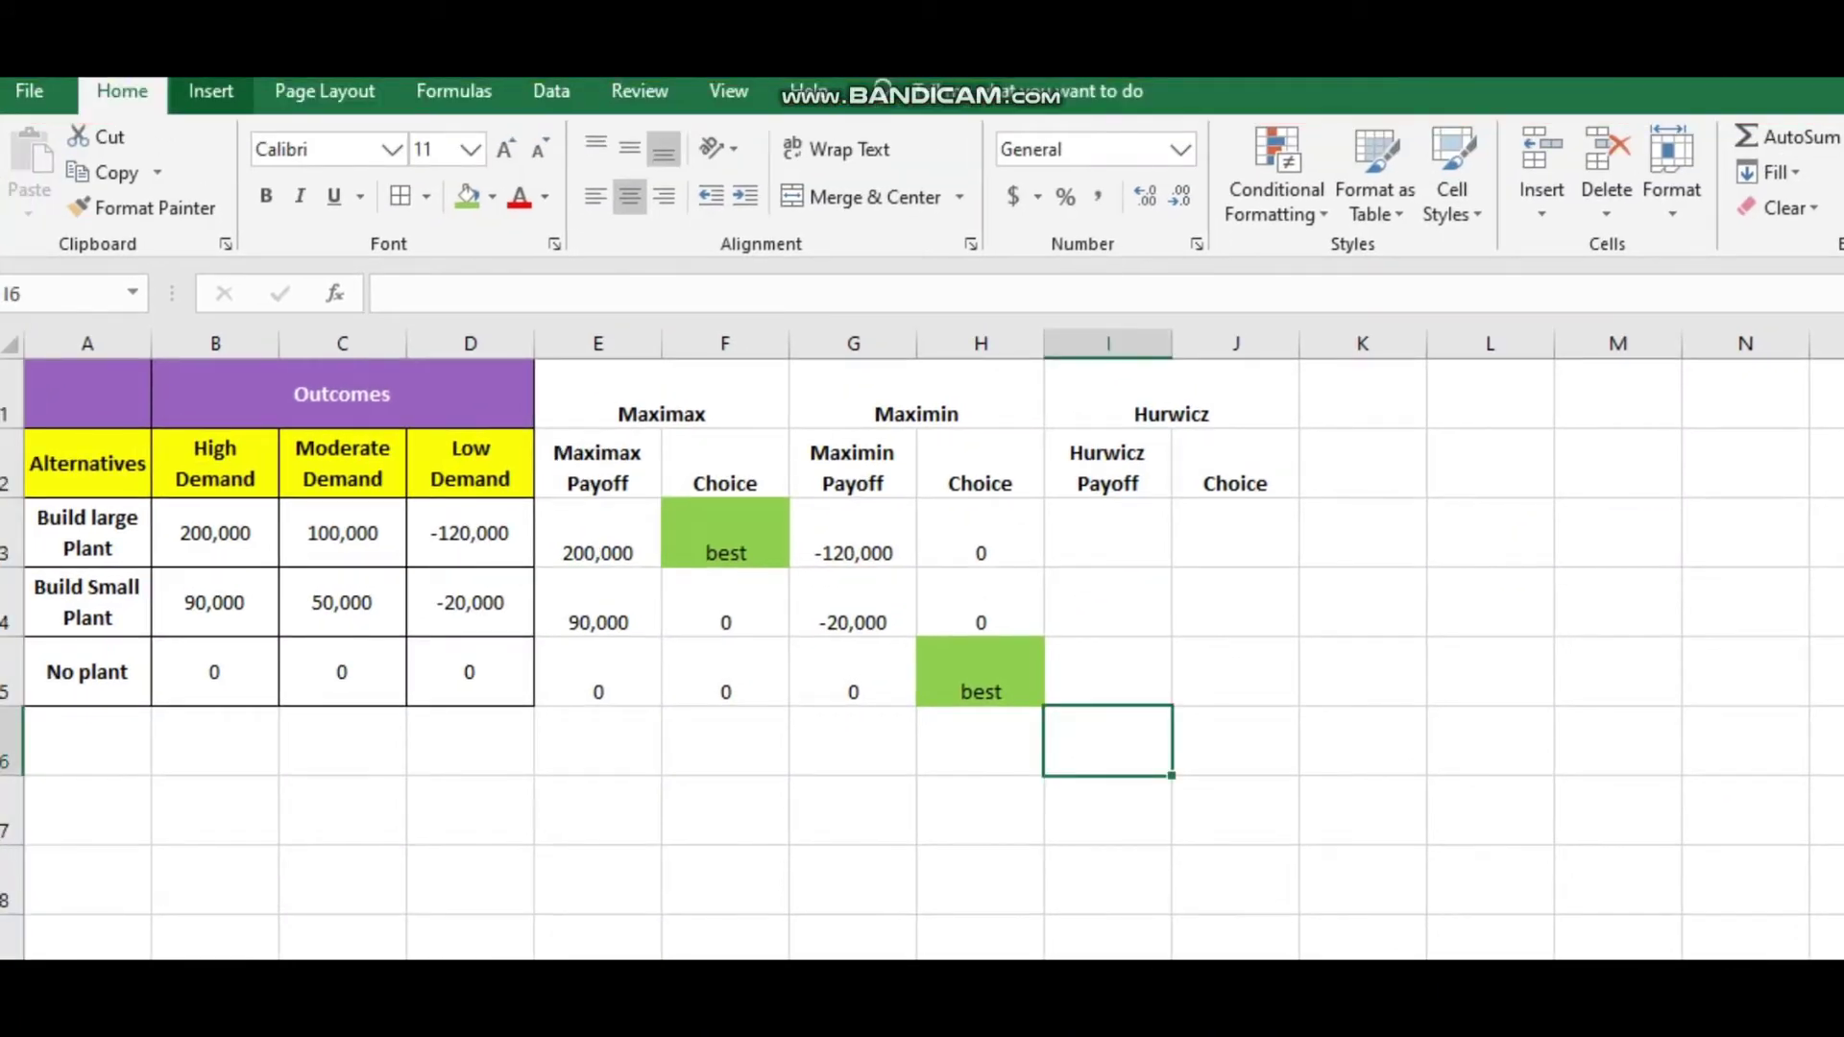
# Insert the Greek small letter alpha symbol (α) in I6 as the label for the coefficient.
pyautogui.click(211, 92)
pyautogui.click(1738, 182)
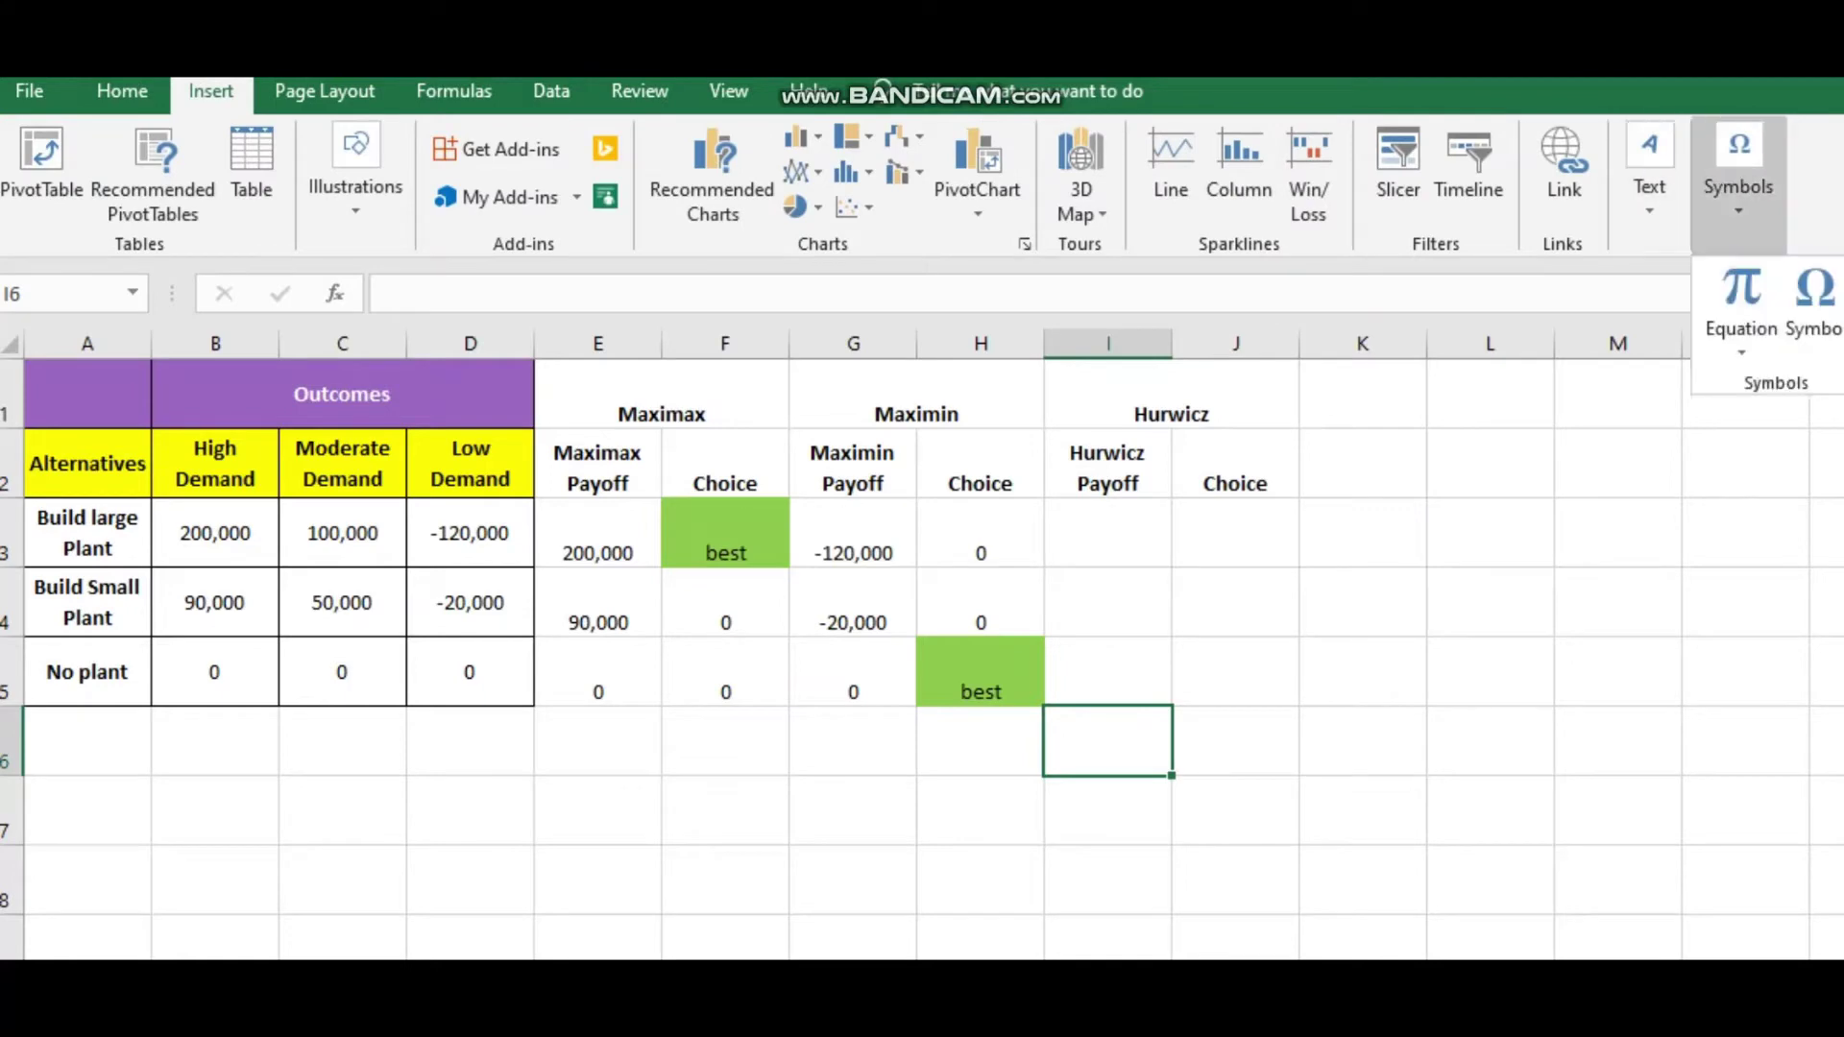
pyautogui.click(1815, 288)
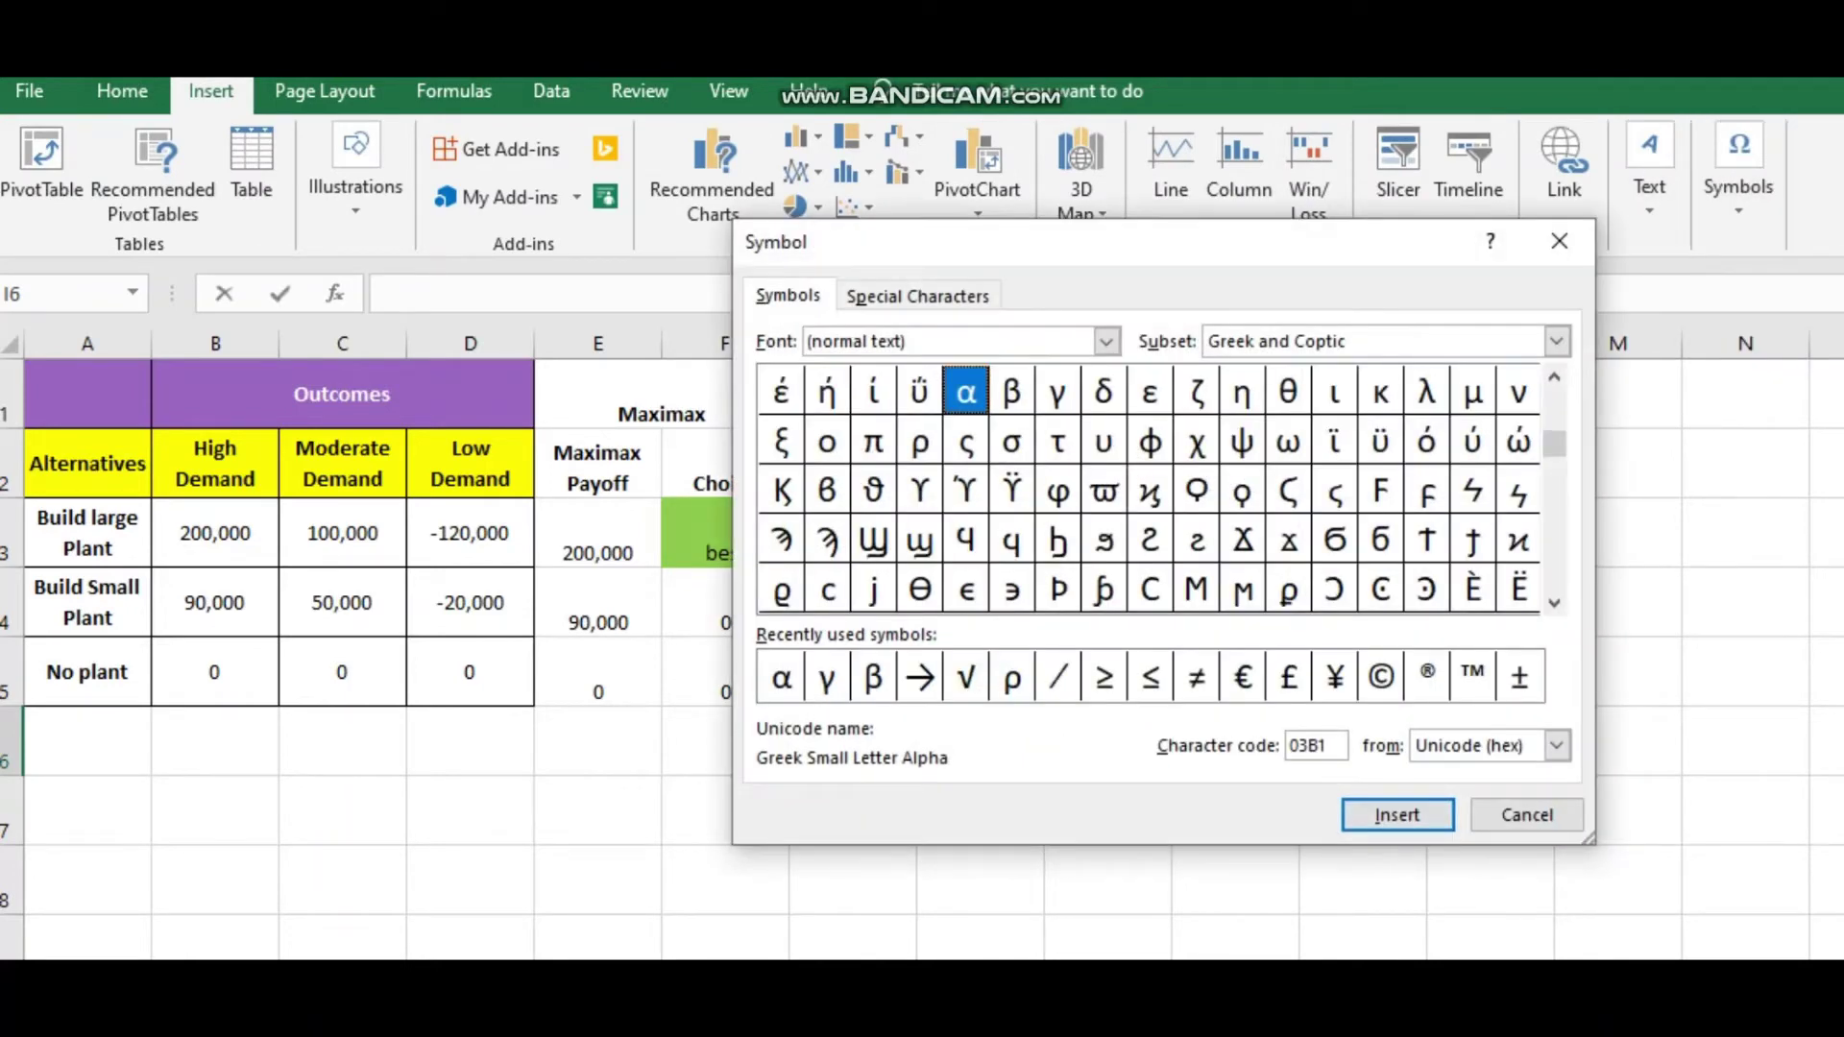
pyautogui.press('Return')
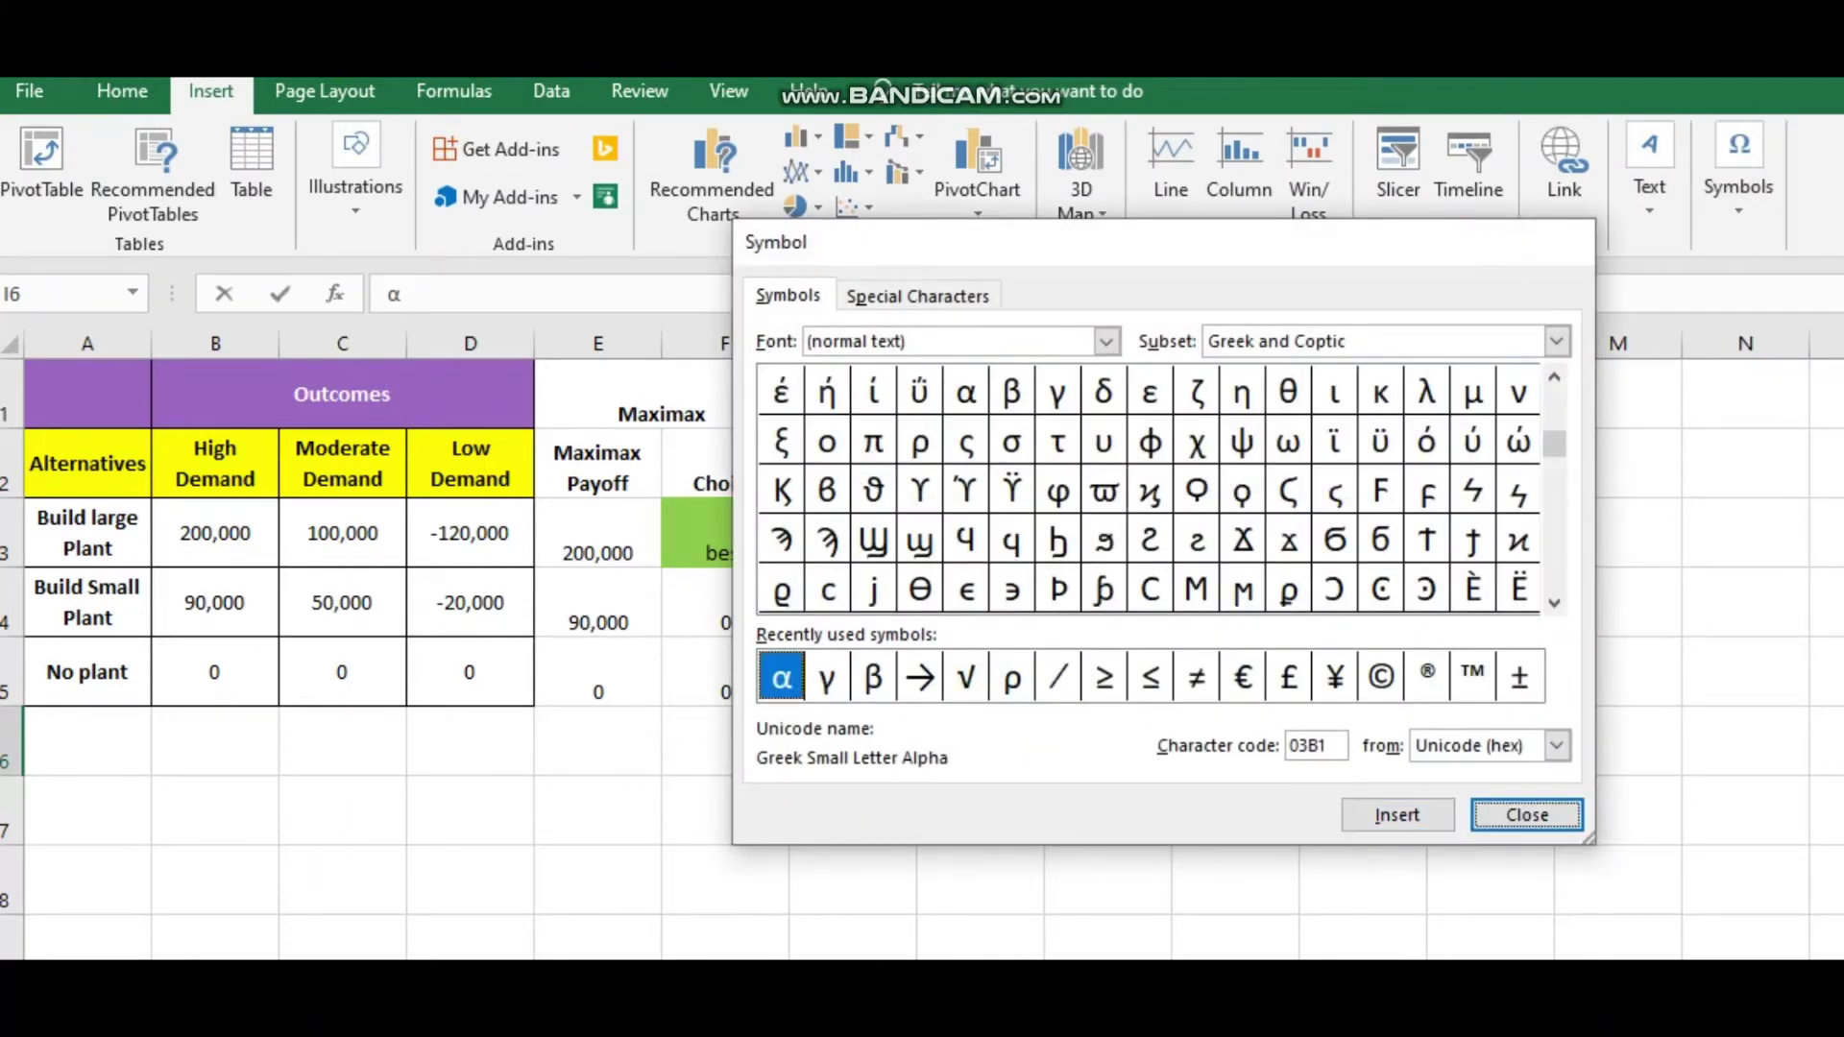
pyautogui.press('Return')
# Enter the coefficient value .45 in J6 beside the α label.
pyautogui.click(1235, 740)
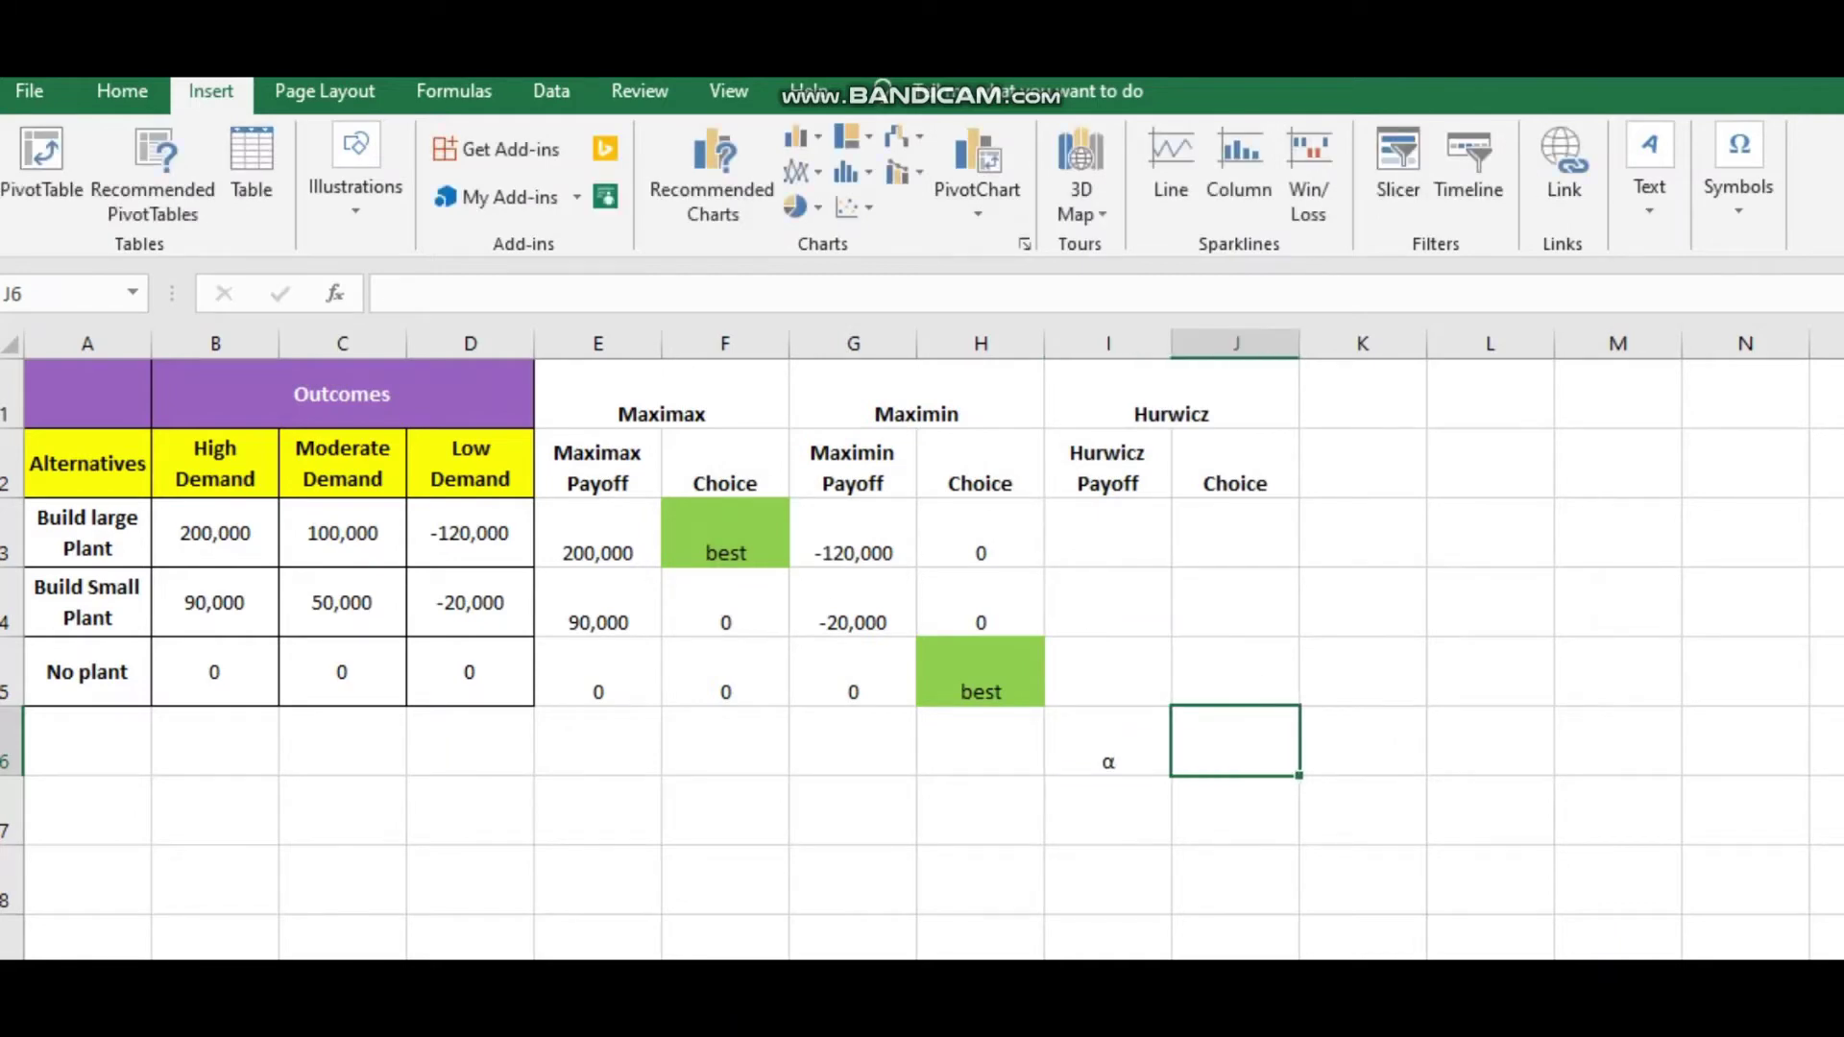
pyautogui.write('.454')
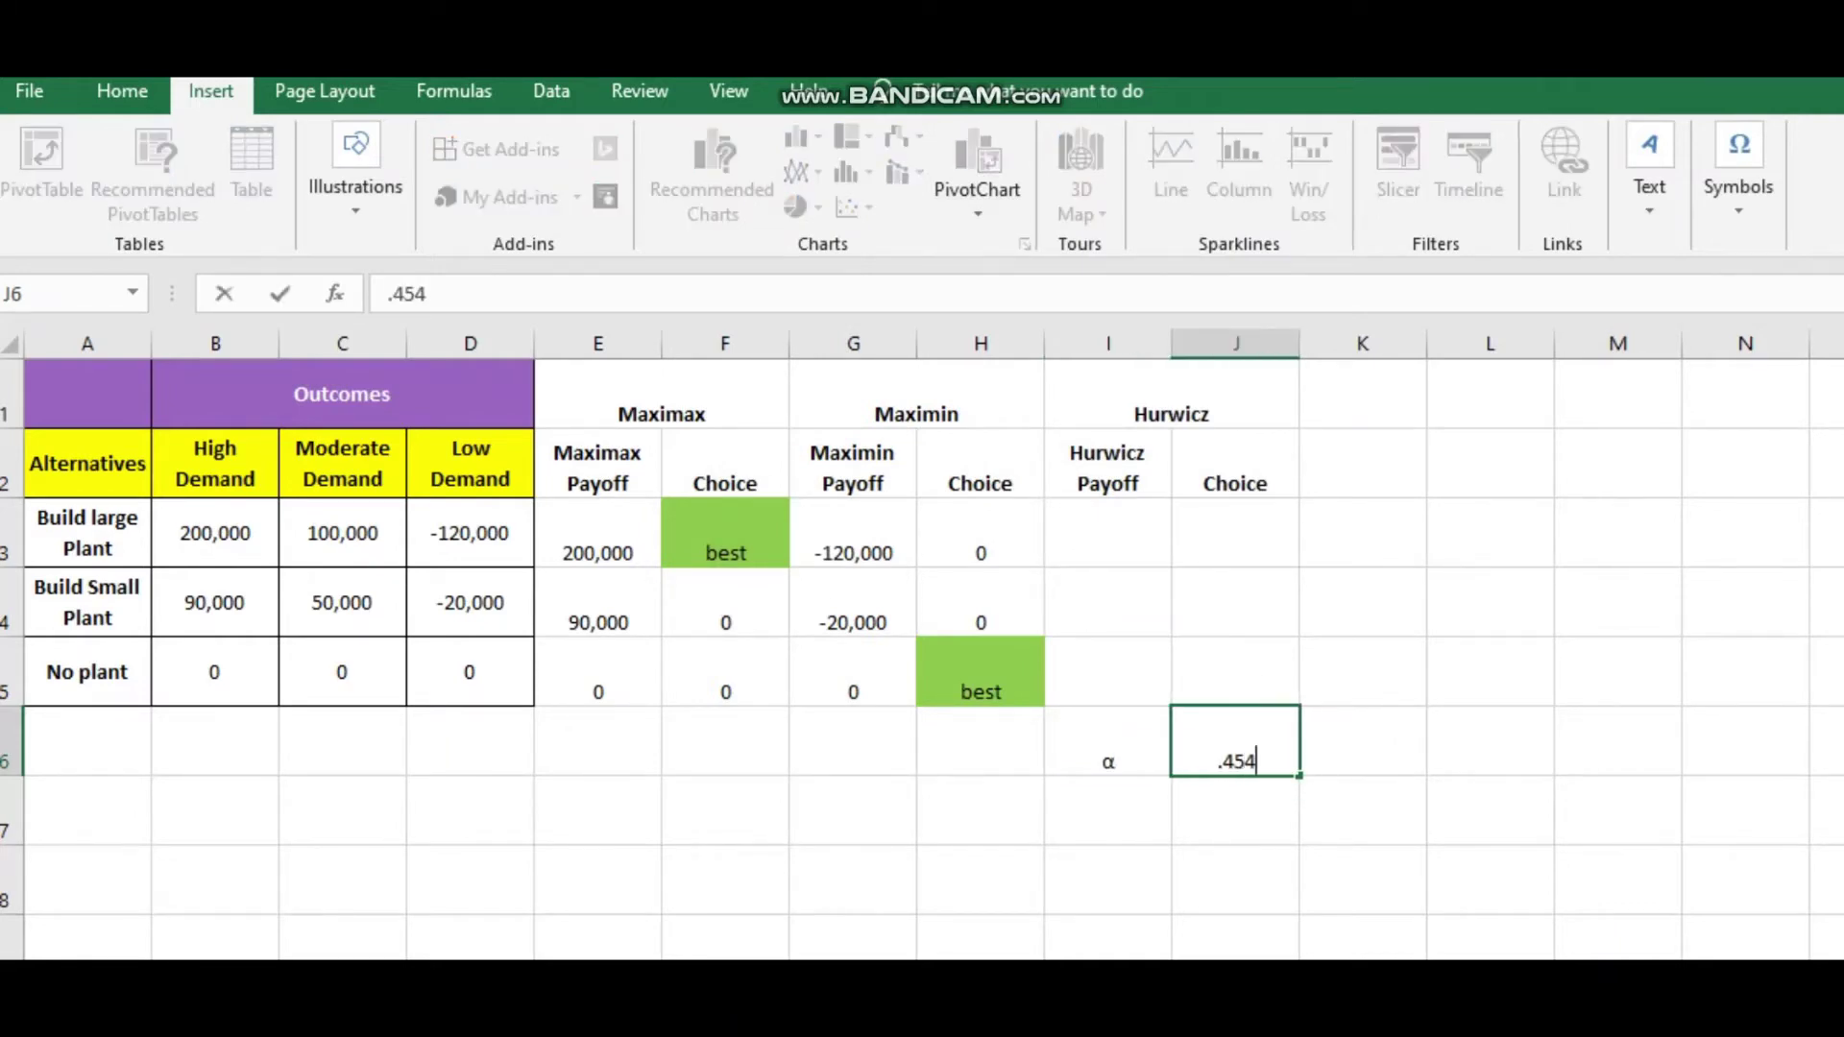
pyautogui.press('BackSpace')
pyautogui.press('Return')
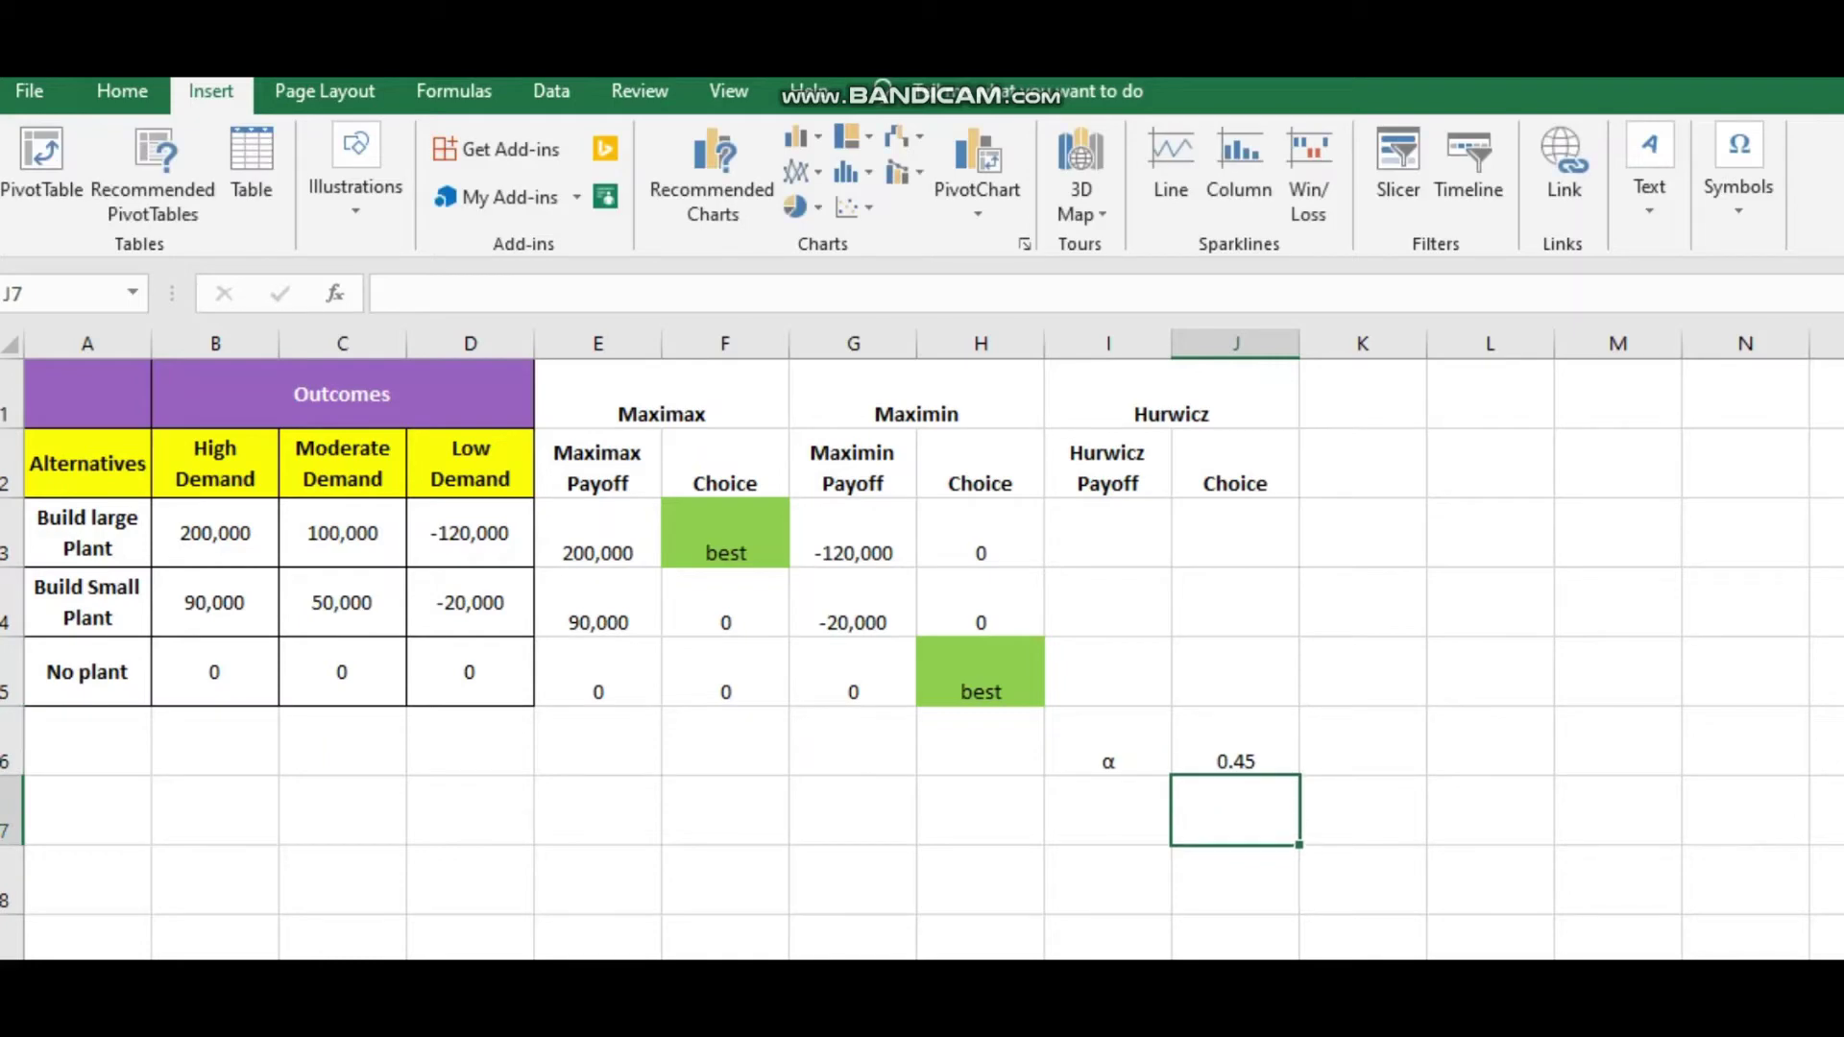
# Begin the Hurwicz payoff formula in I3 for the large plant with =J6*MAX(B3:D3)+.
pyautogui.click(1107, 532)
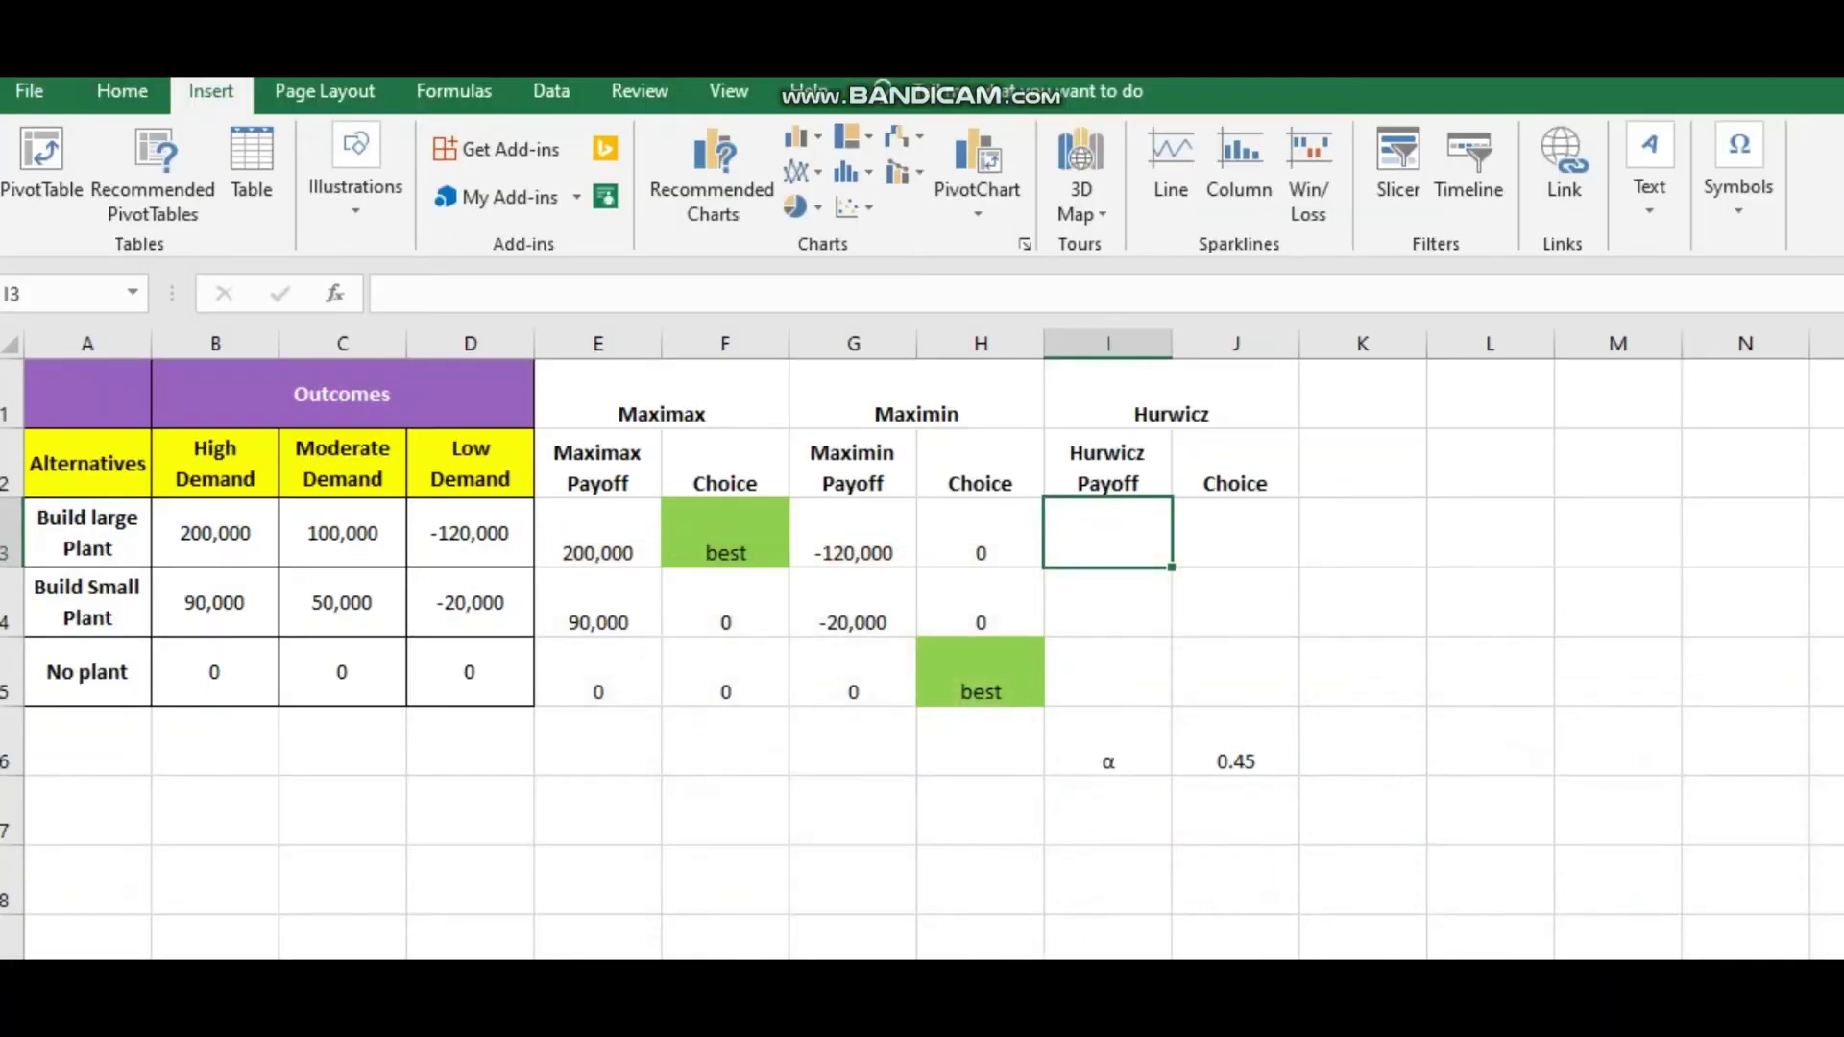
pyautogui.write('=')
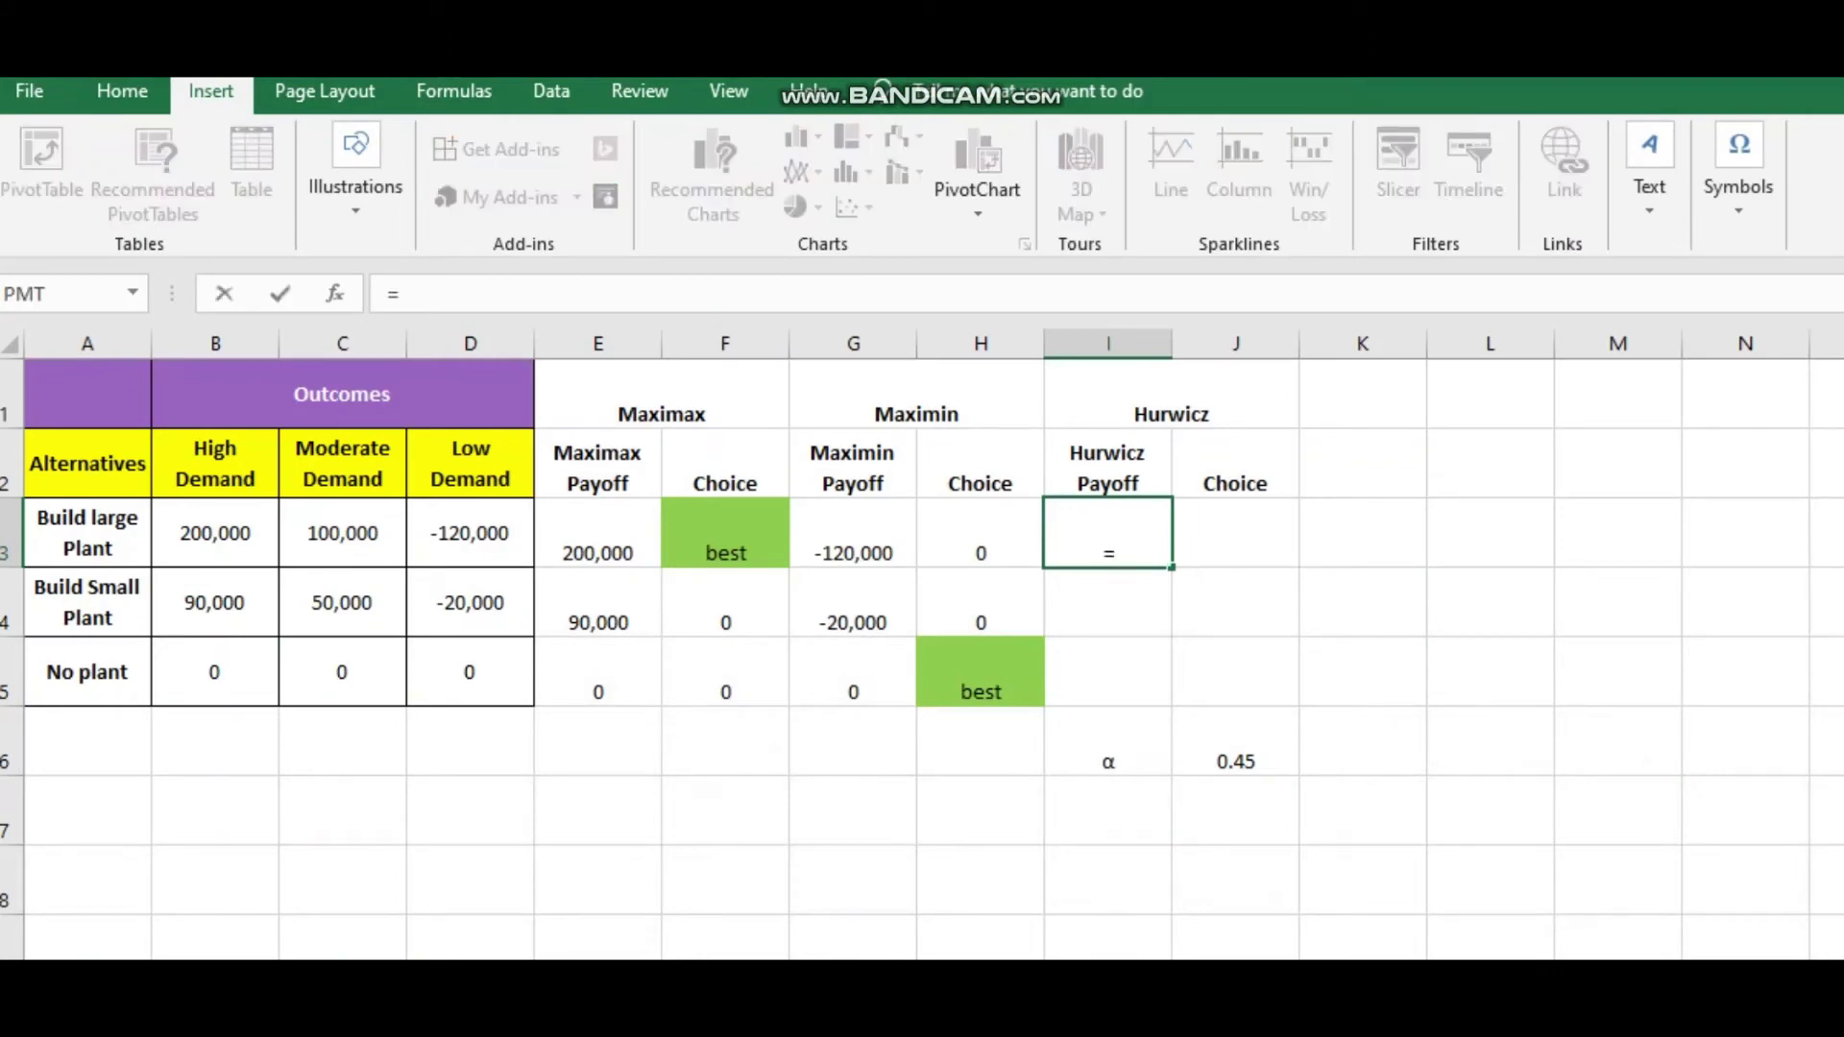
pyautogui.click(1235, 740)
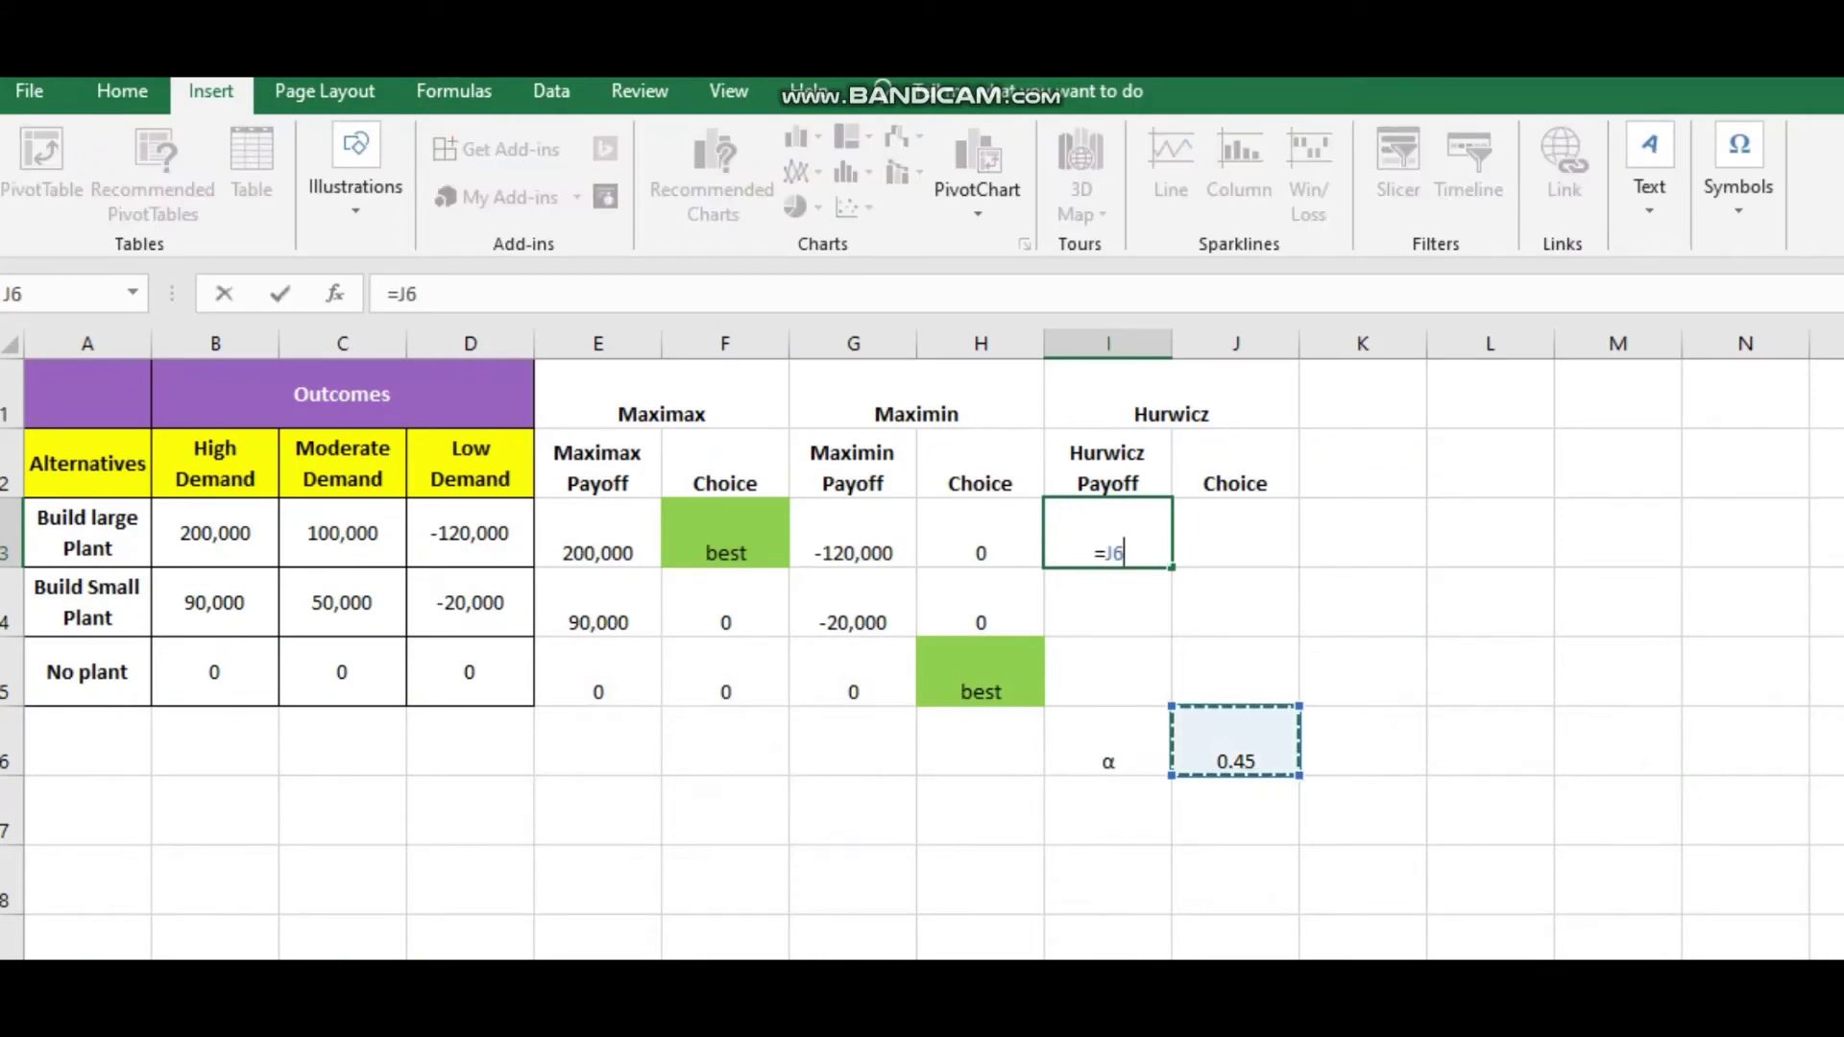
pyautogui.write('*M')
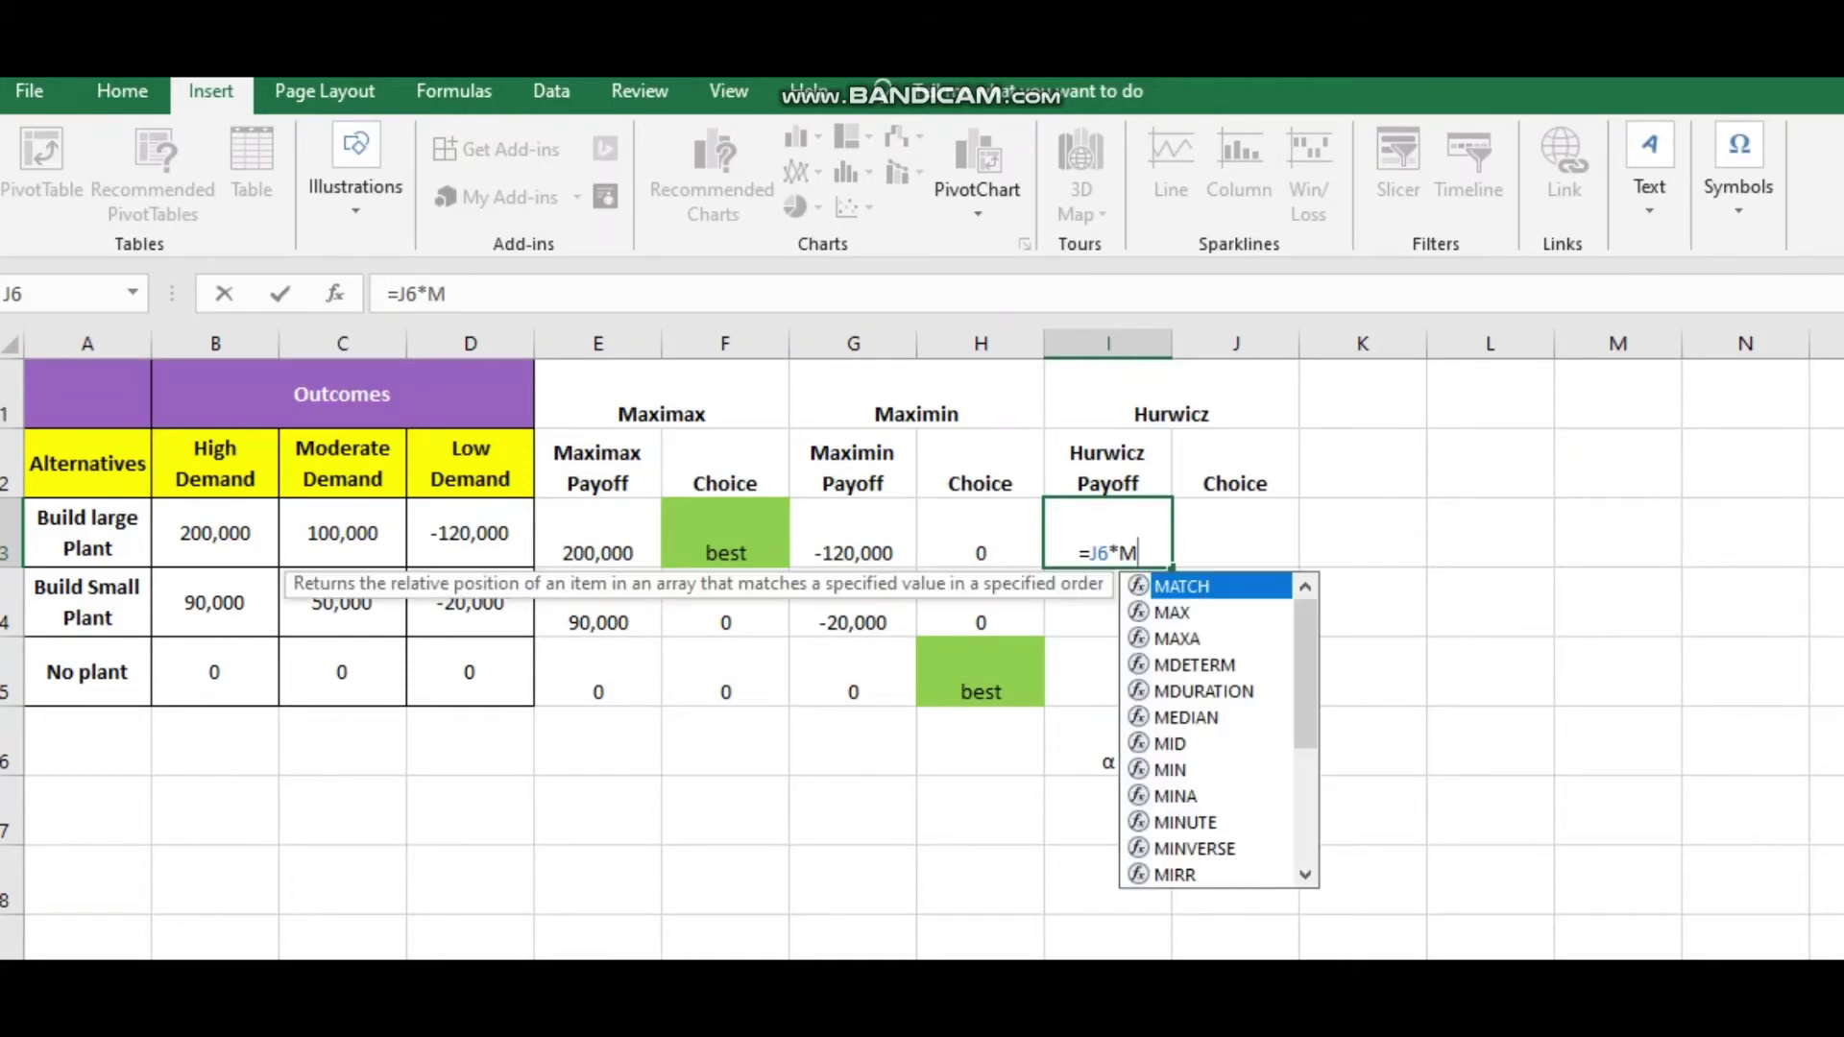
pyautogui.write('ax')
pyautogui.press('BackSpace')
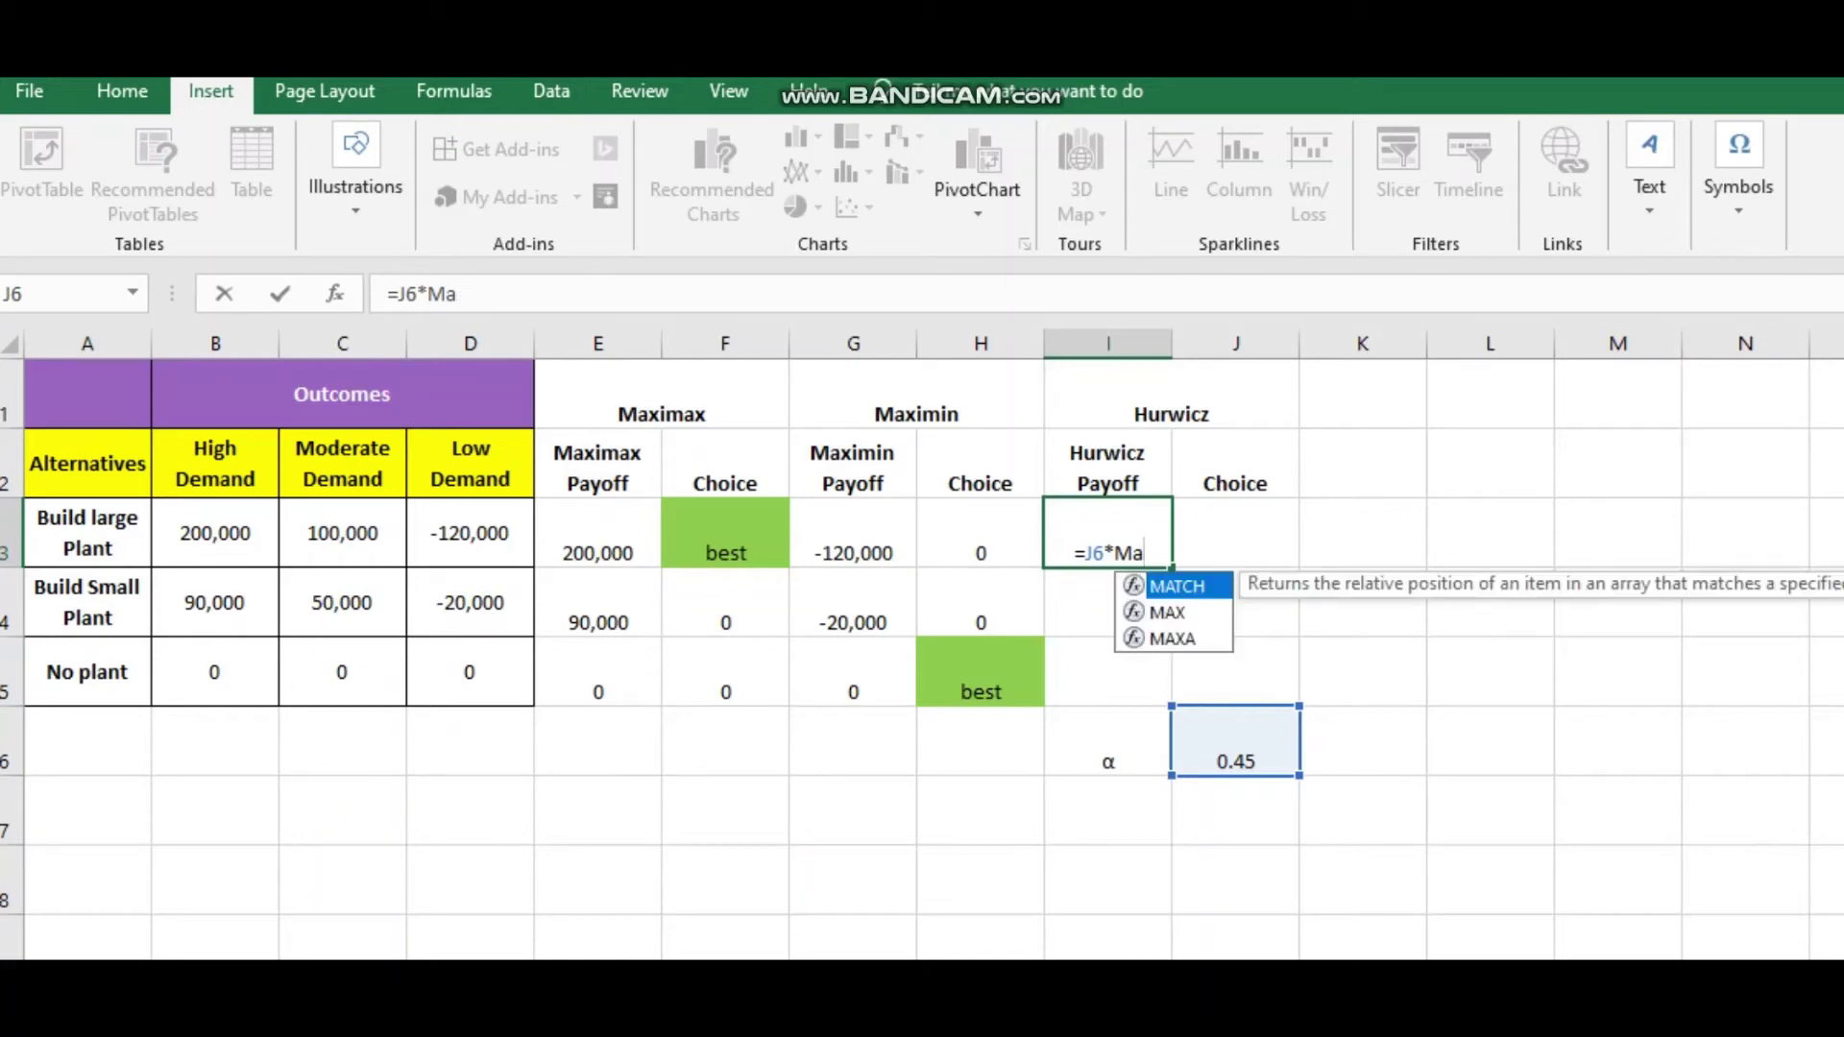
pyautogui.write('x')
pyautogui.press('Tab')
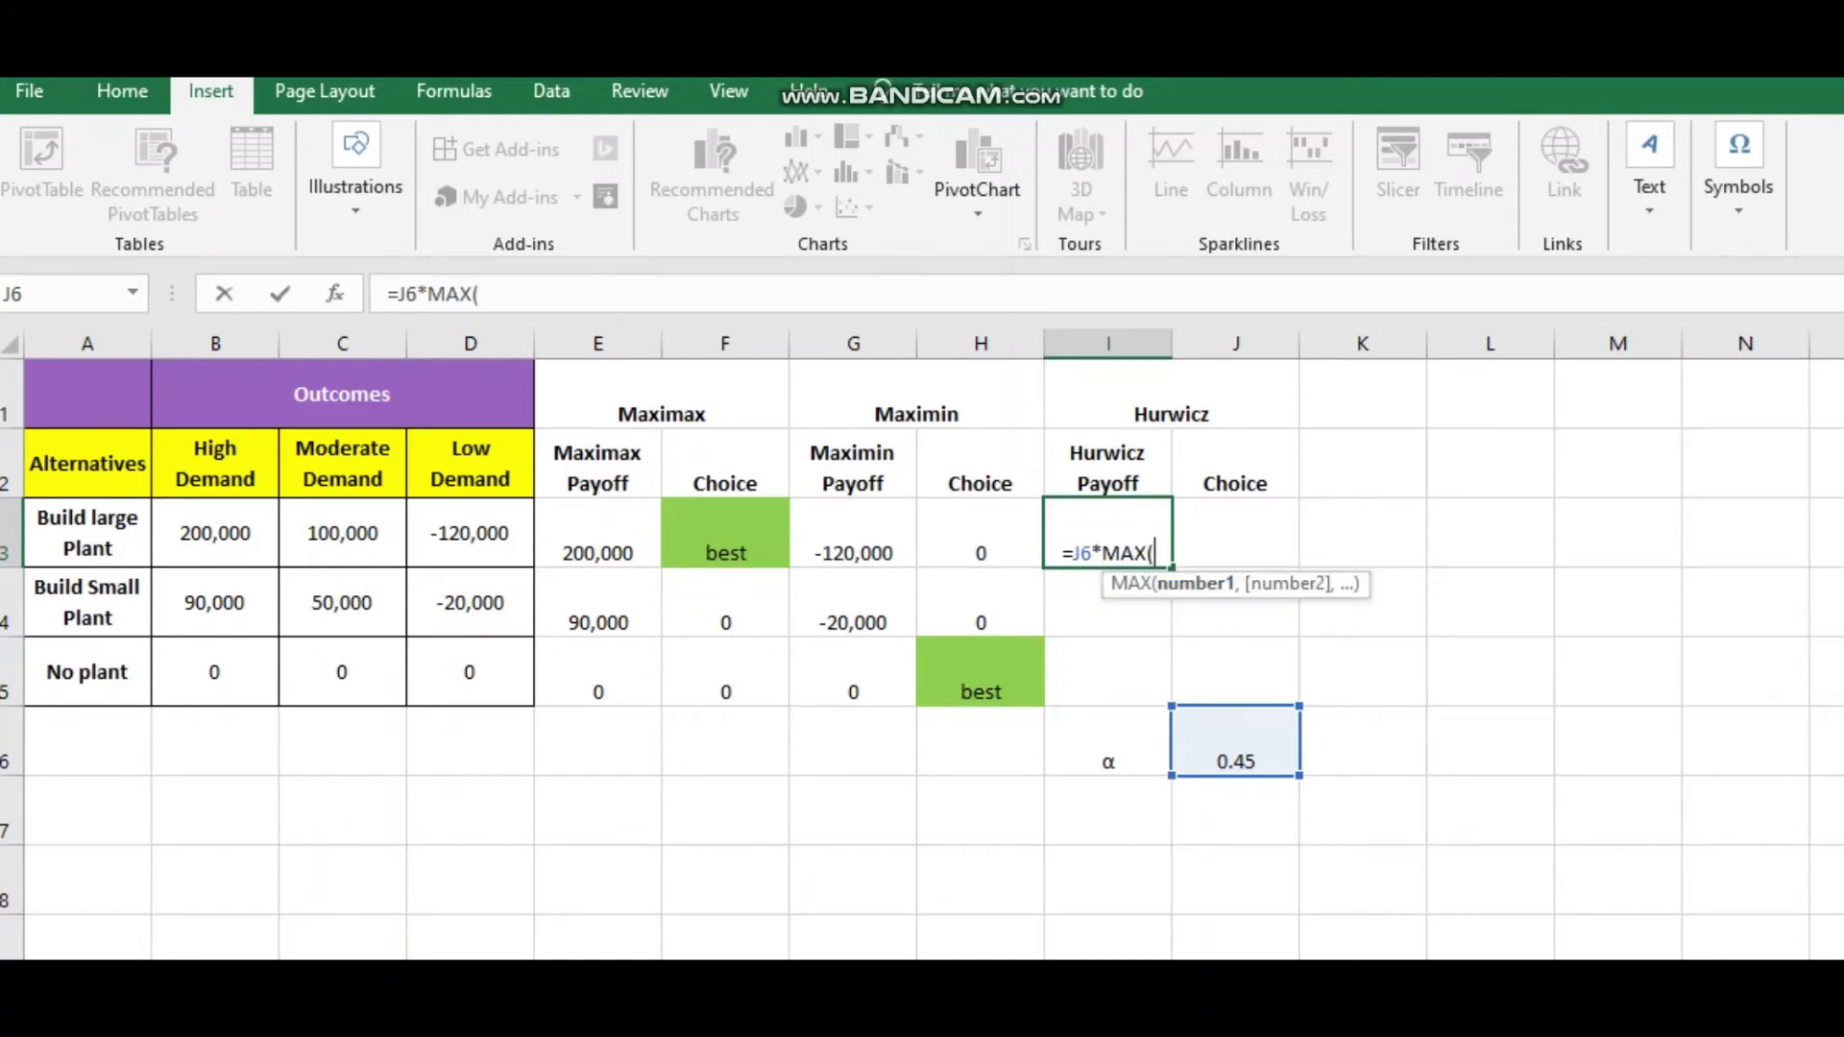
pyautogui.click(470, 533)
pyautogui.hotkey('shift', 'Left')
pyautogui.hotkey('shift', 'Left')
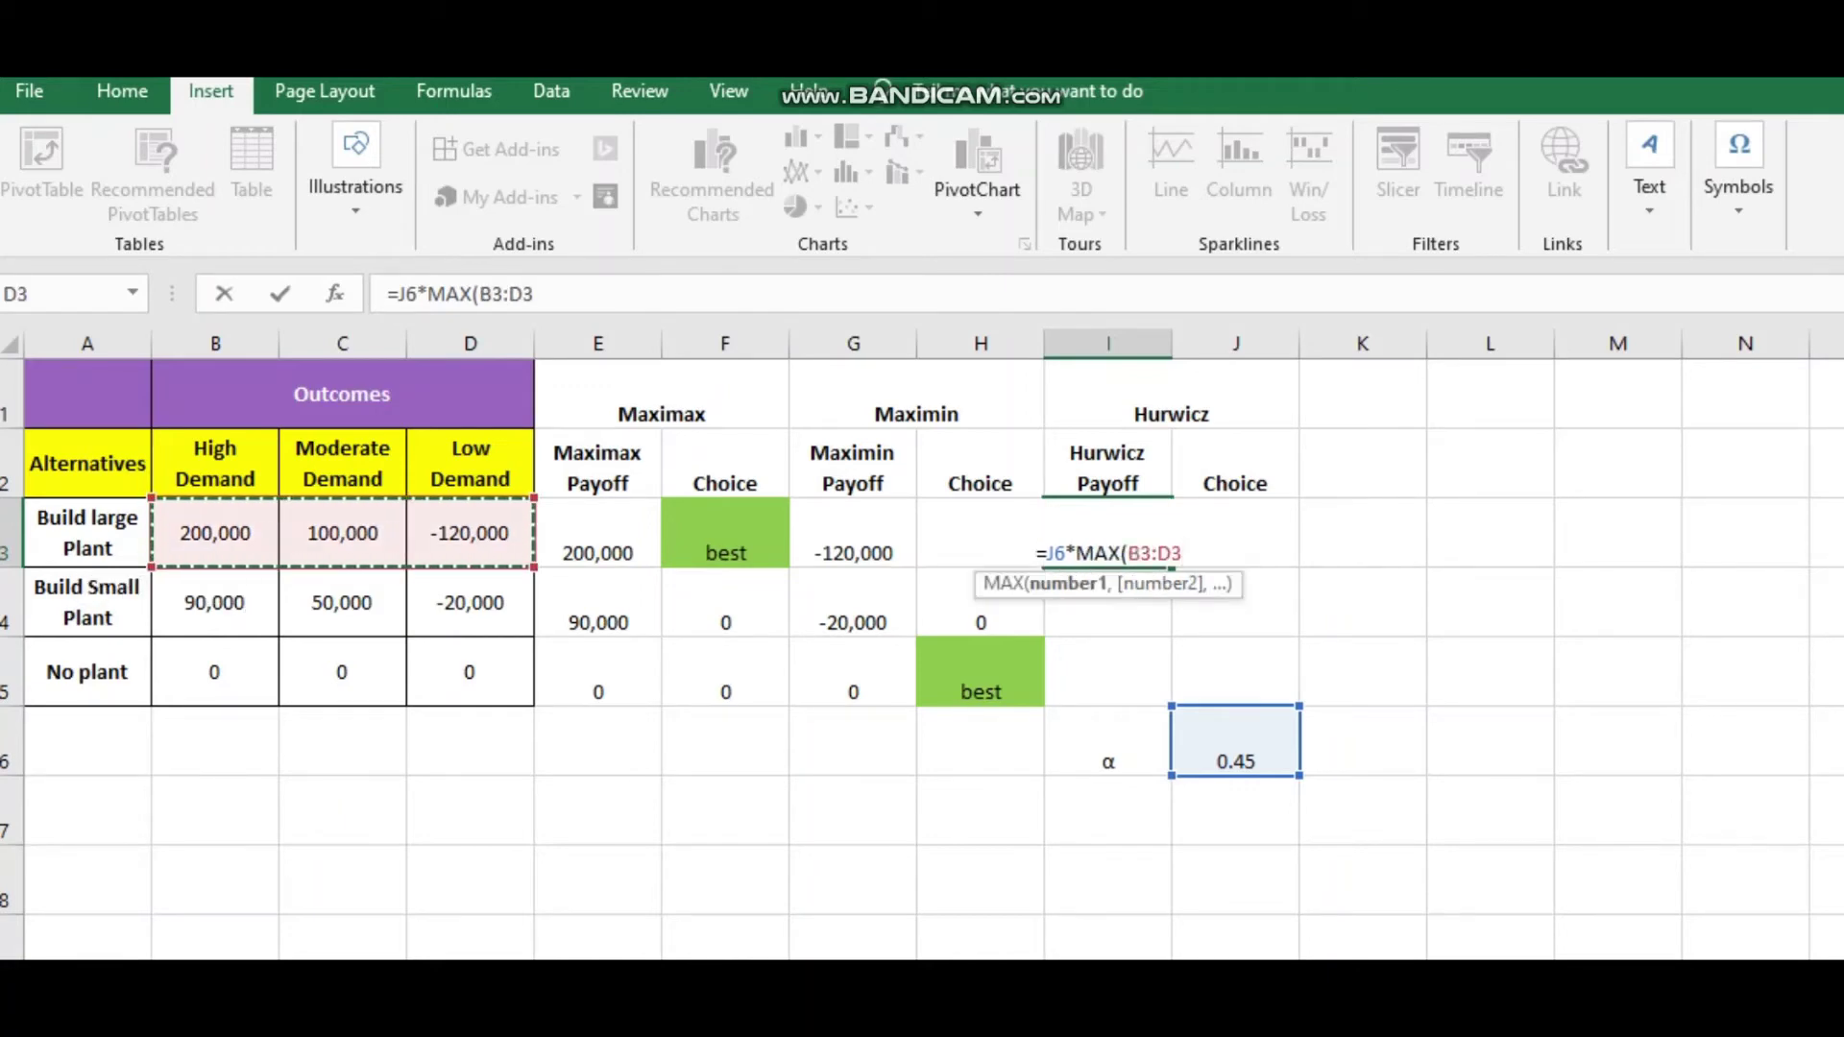
pyautogui.write(')+')
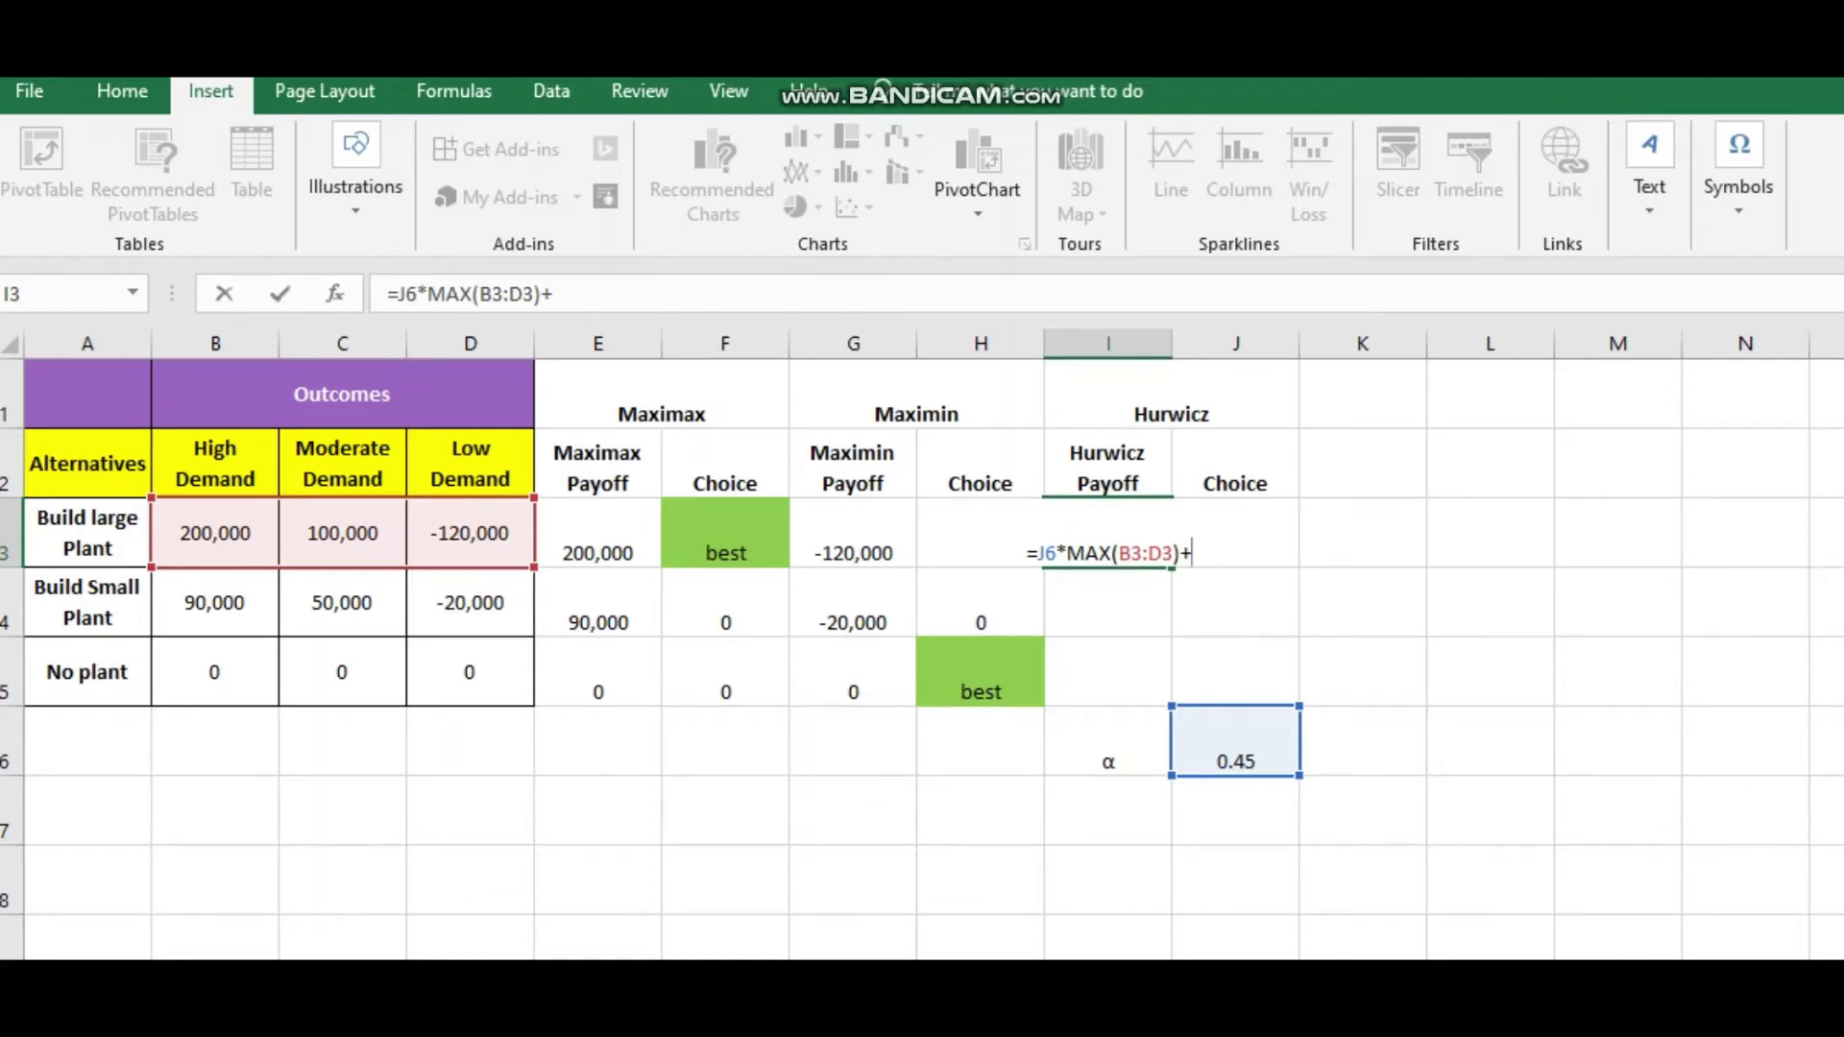
pyautogui.click(1235, 741)
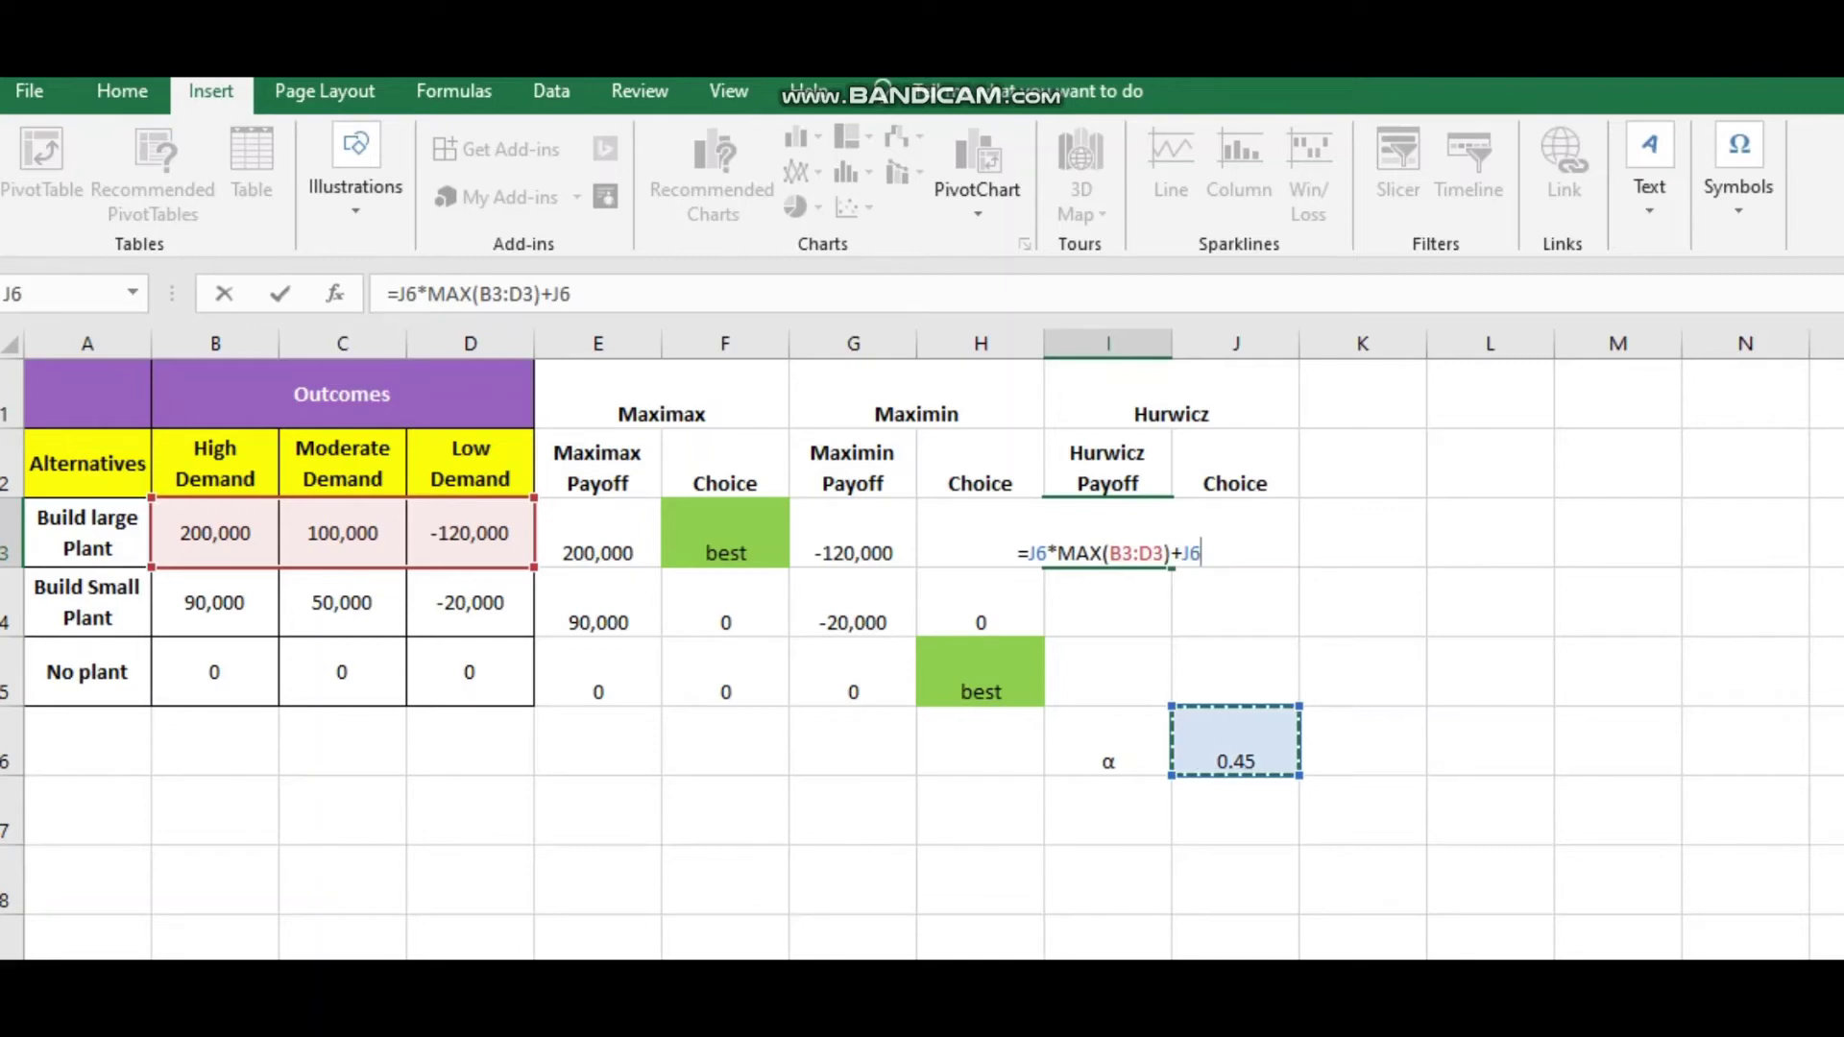
pyautogui.press('BackSpace')
pyautogui.press('BackSpace')
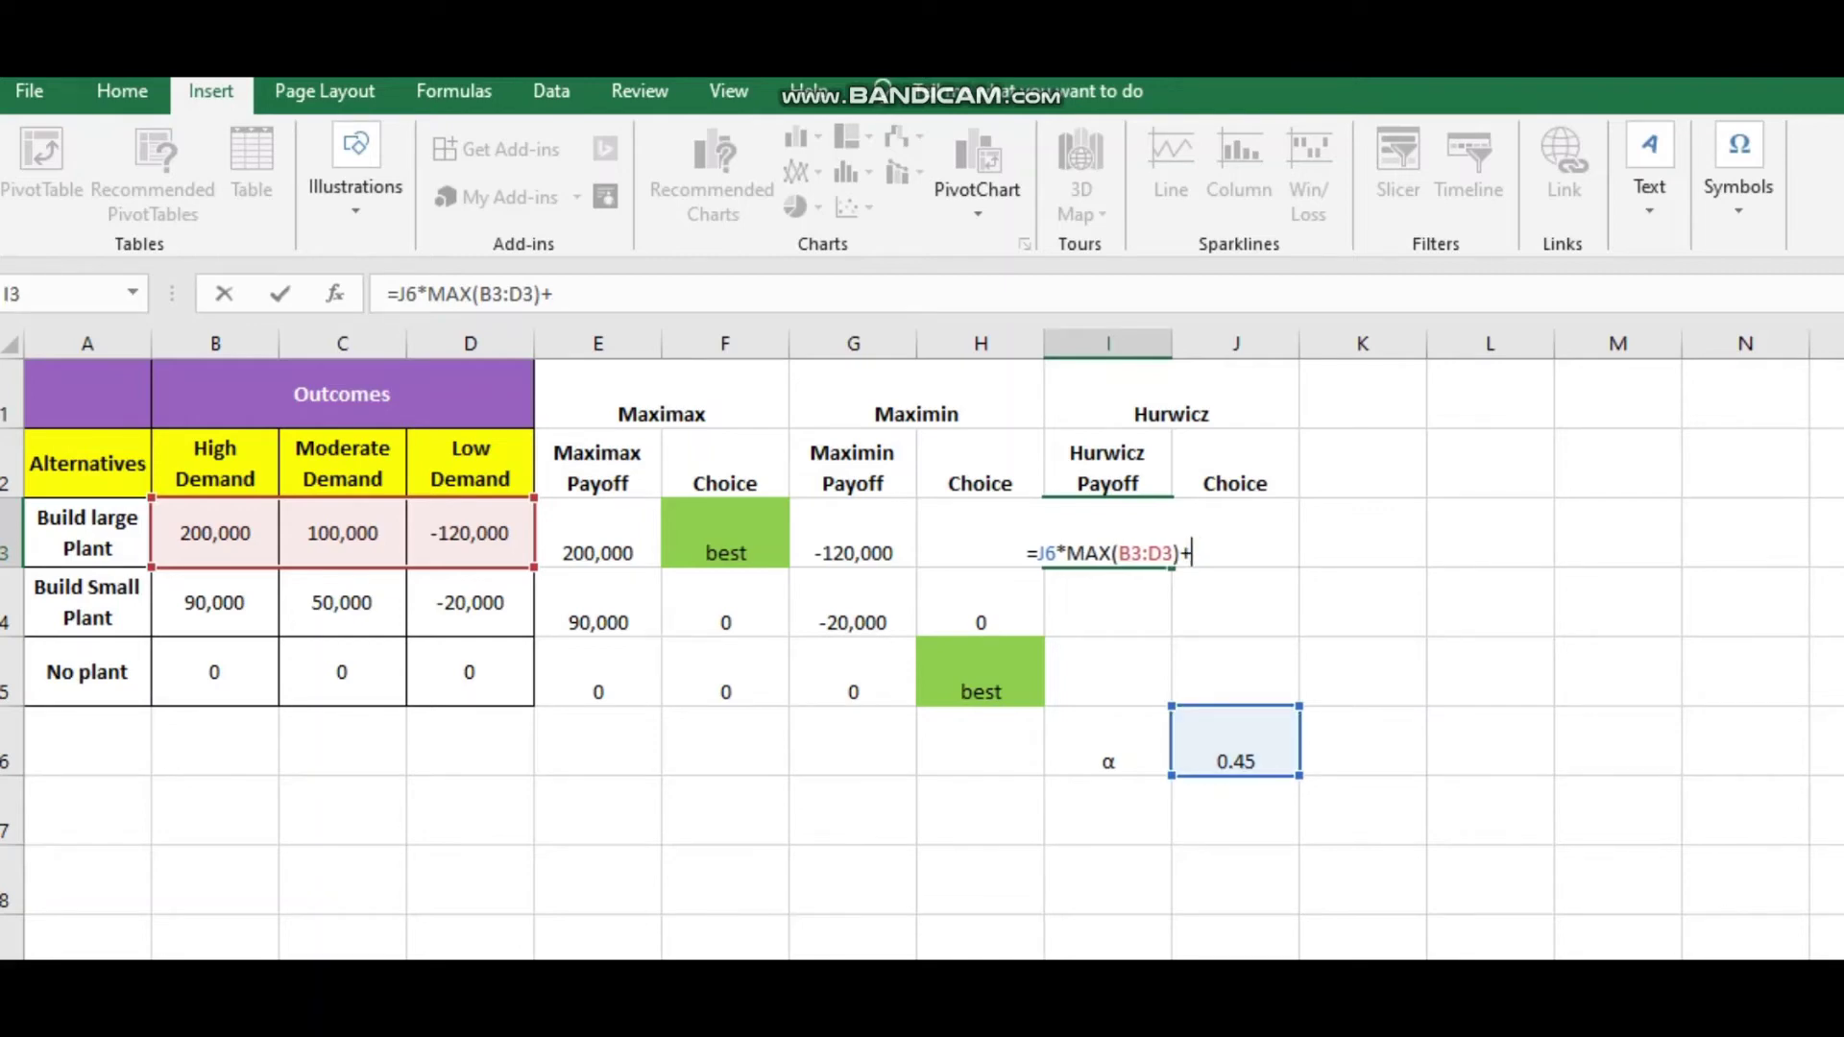
# Complete the I3 formula with the pessimistic term (1-J6)*MIN(B3:D3).
pyautogui.write('(')
pyautogui.write('1-')
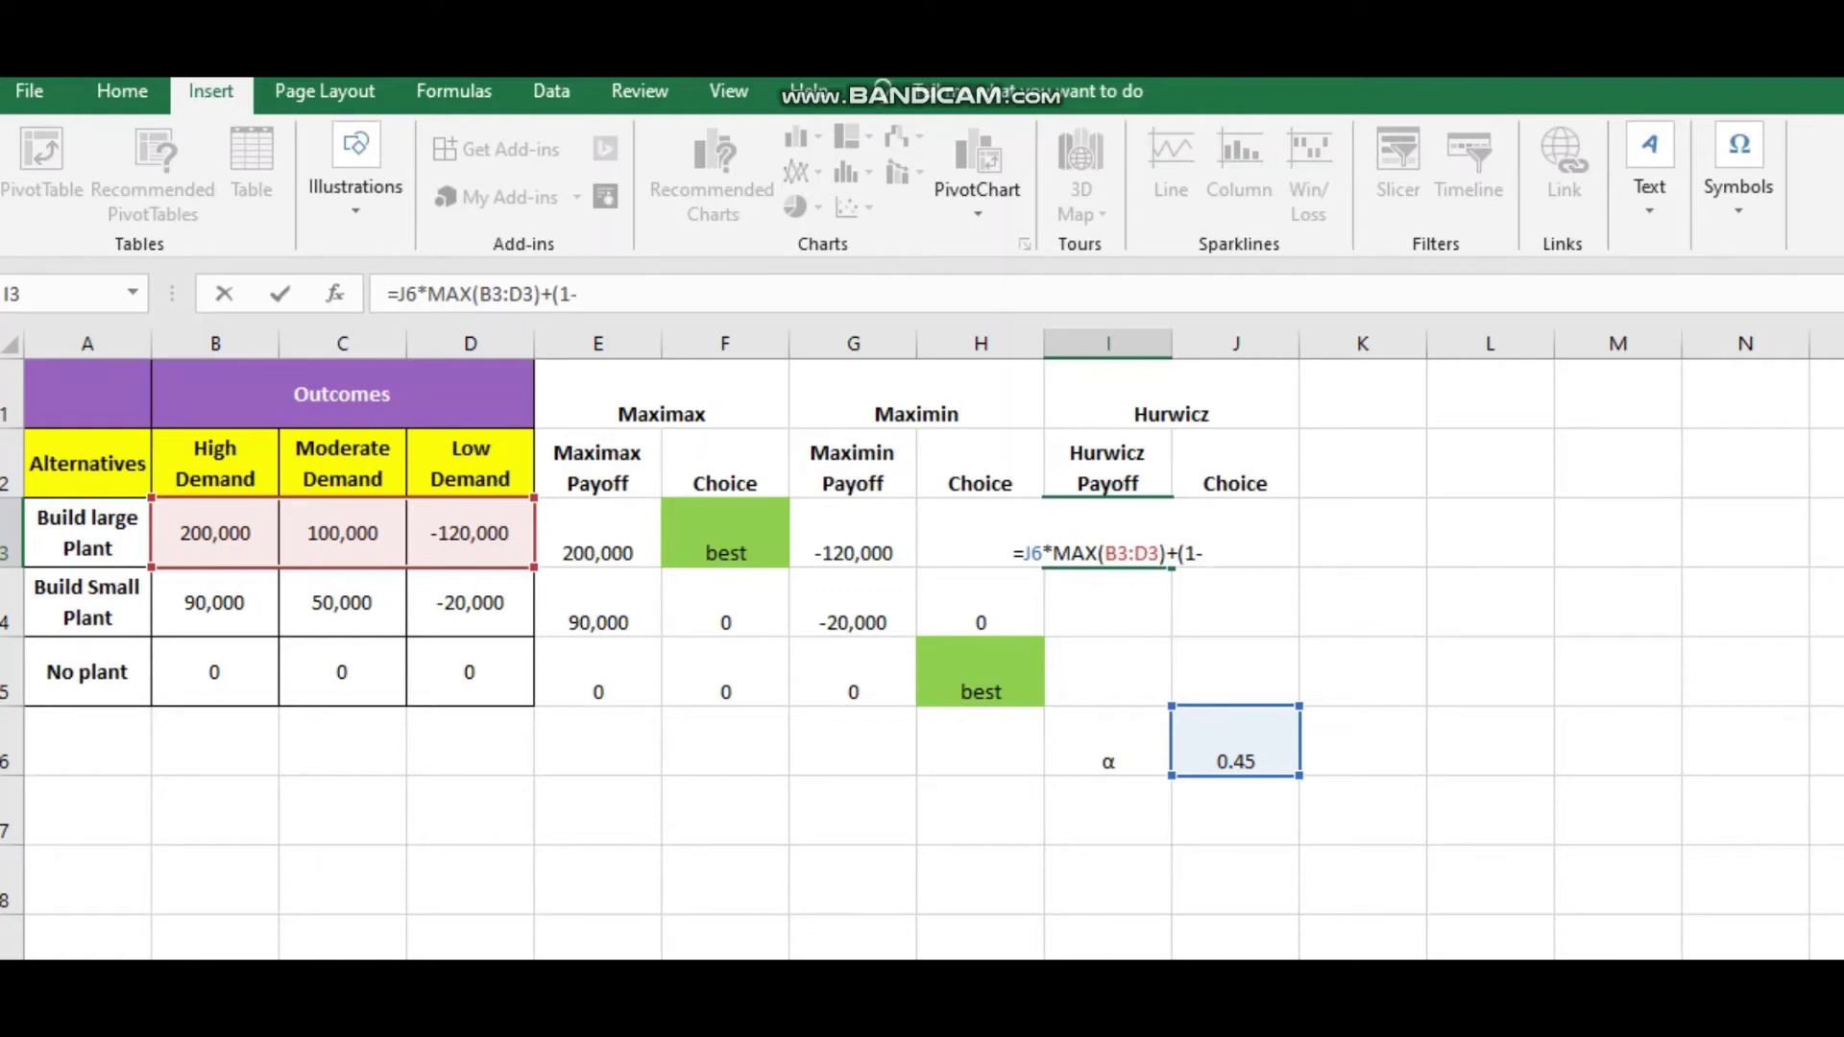
pyautogui.click(1235, 740)
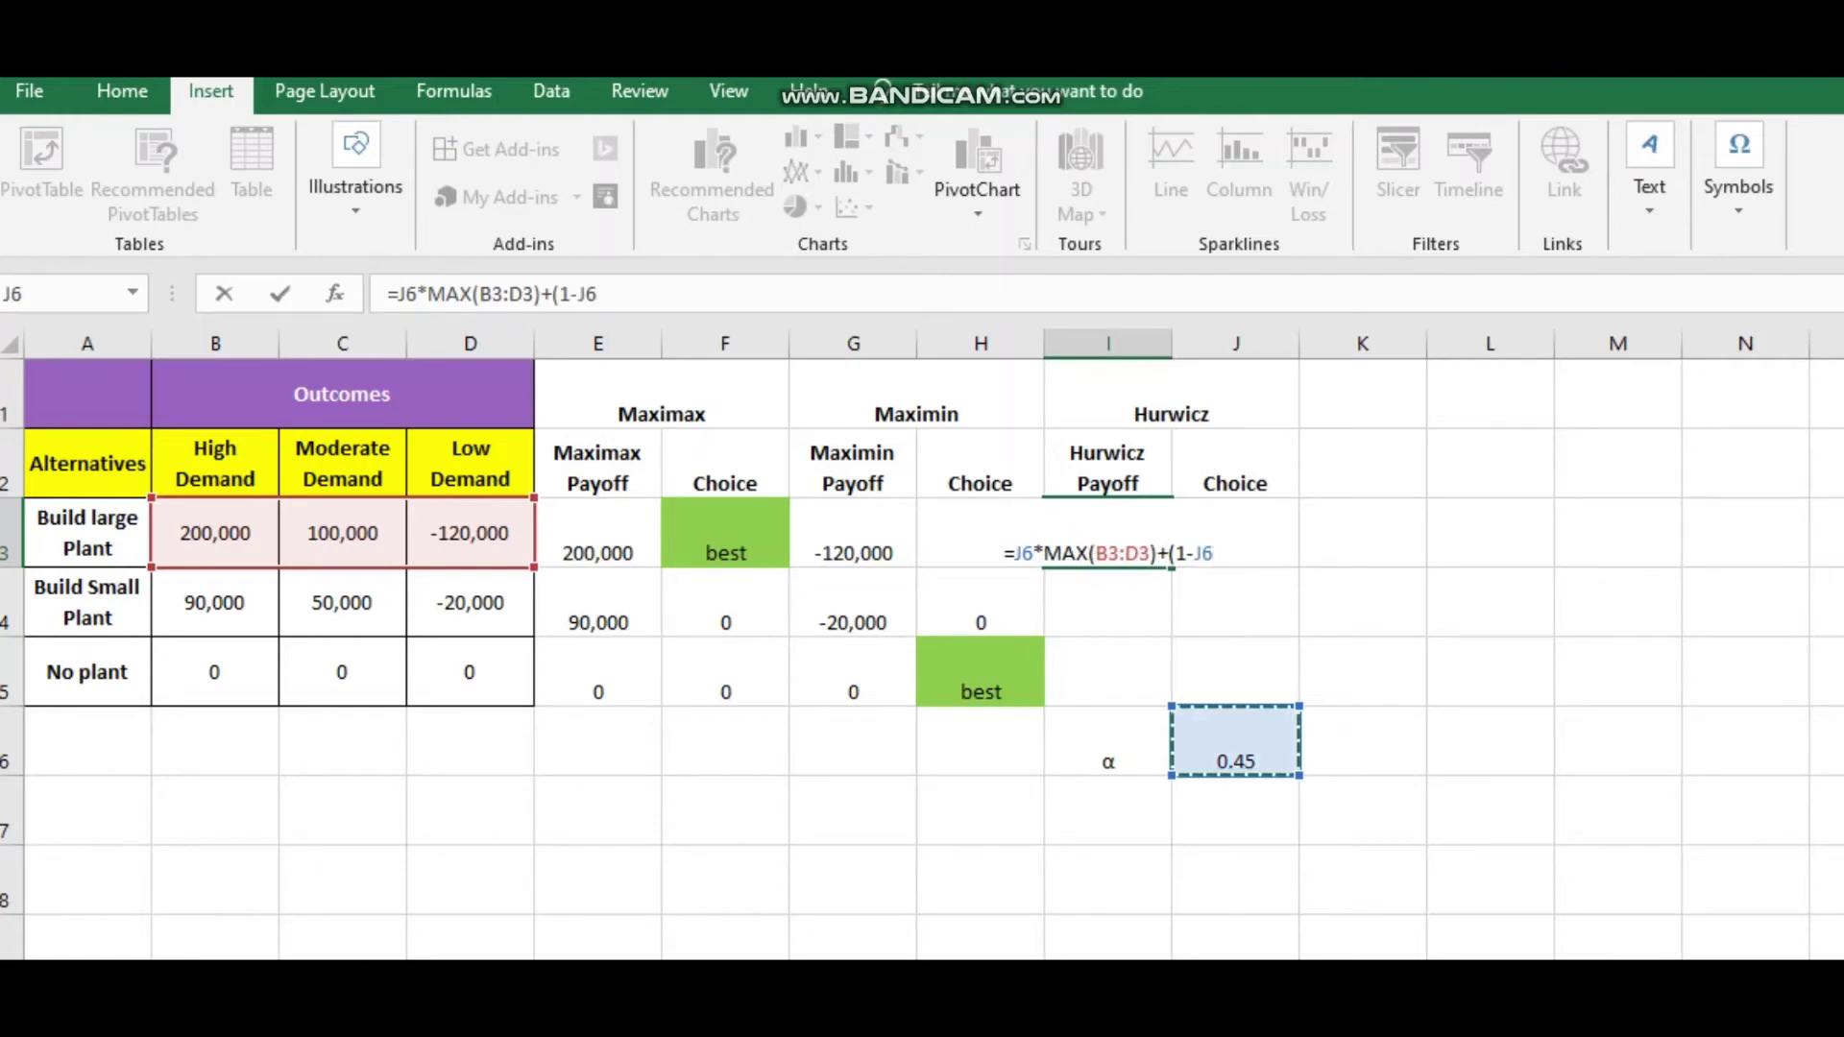
pyautogui.write(')')
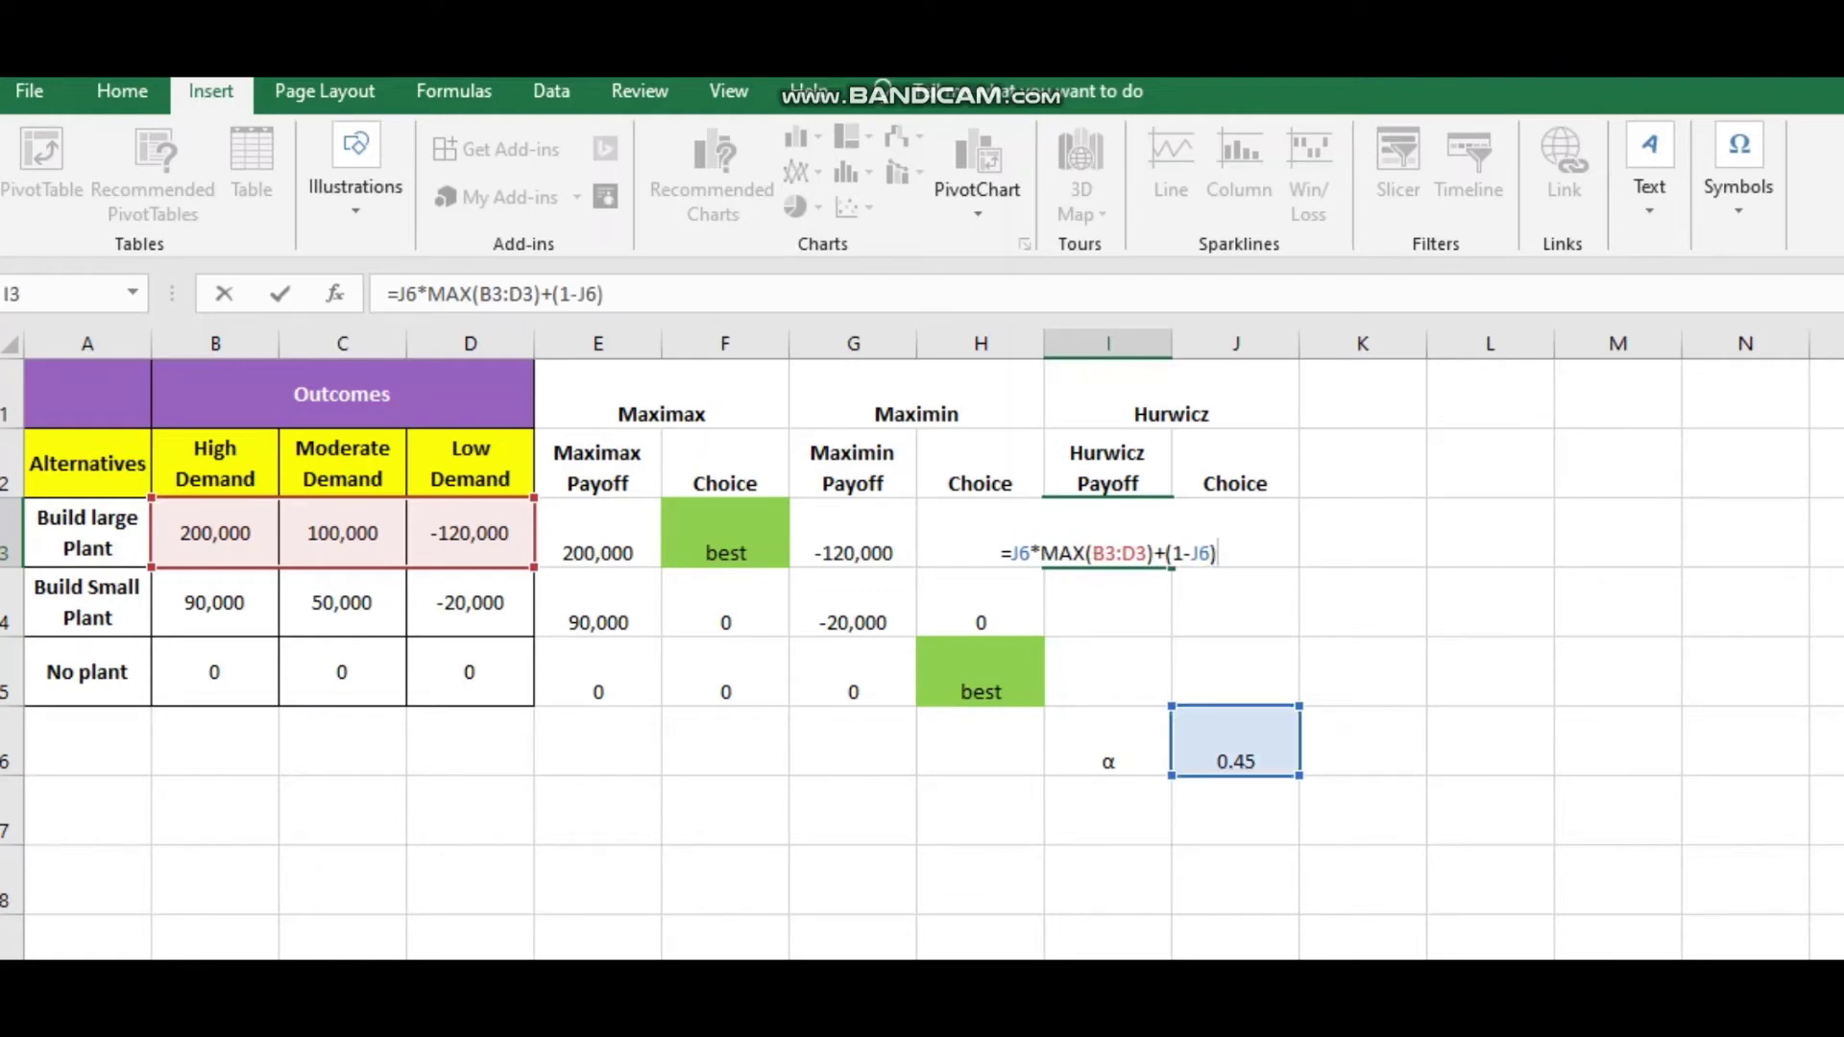
pyautogui.write('*m')
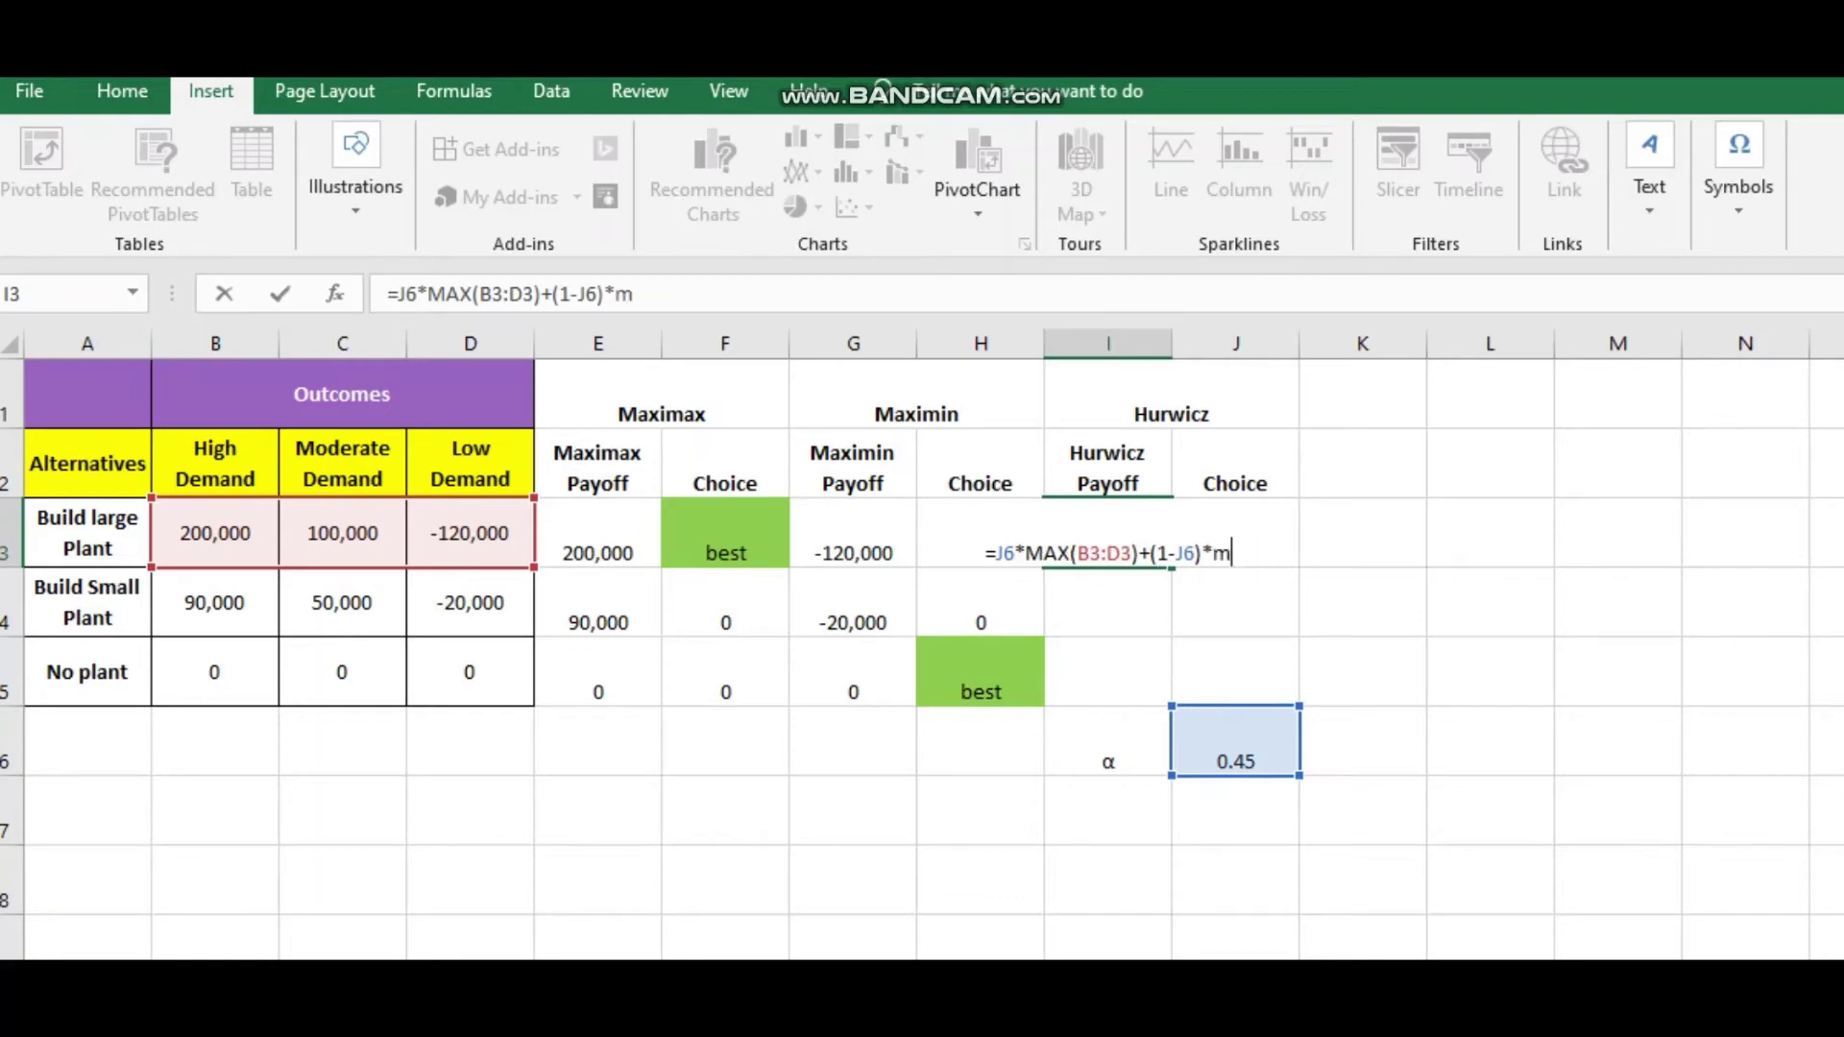
pyautogui.write('in')
pyautogui.press('Tab')
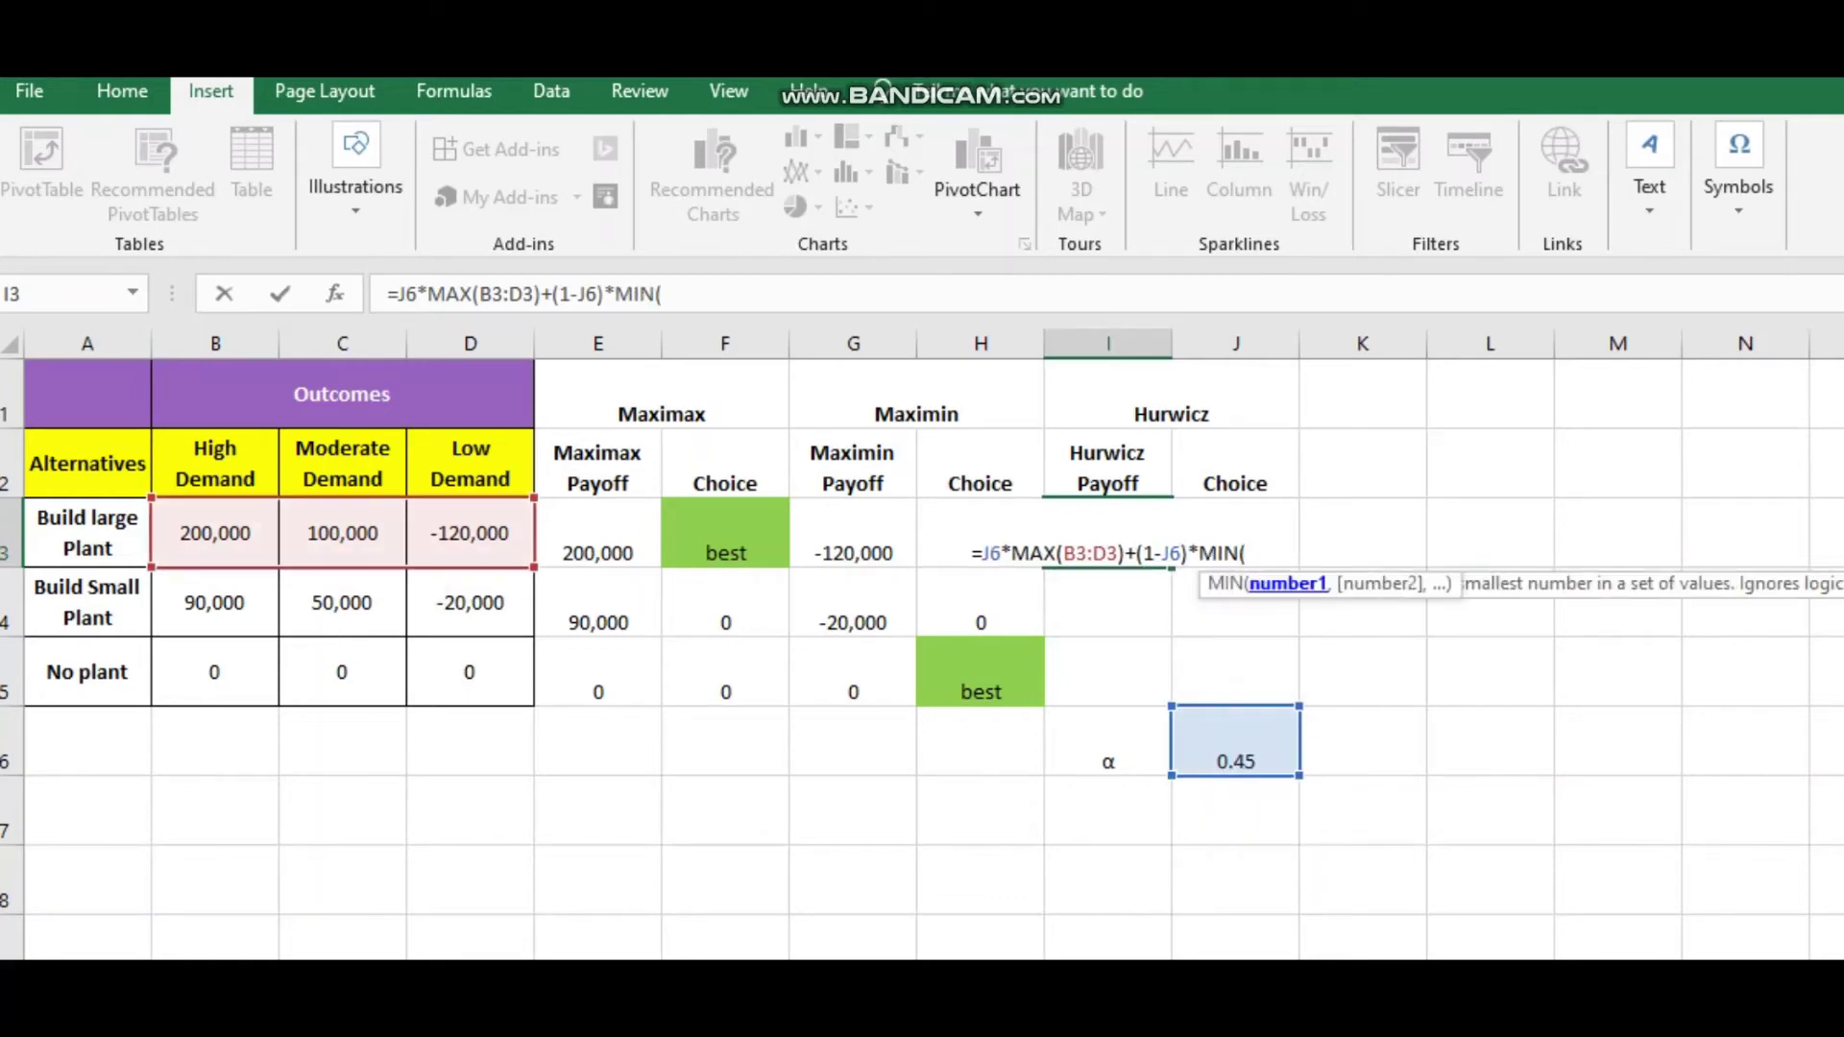
pyautogui.moveTo(469, 533); pyautogui.dragTo(187, 538)
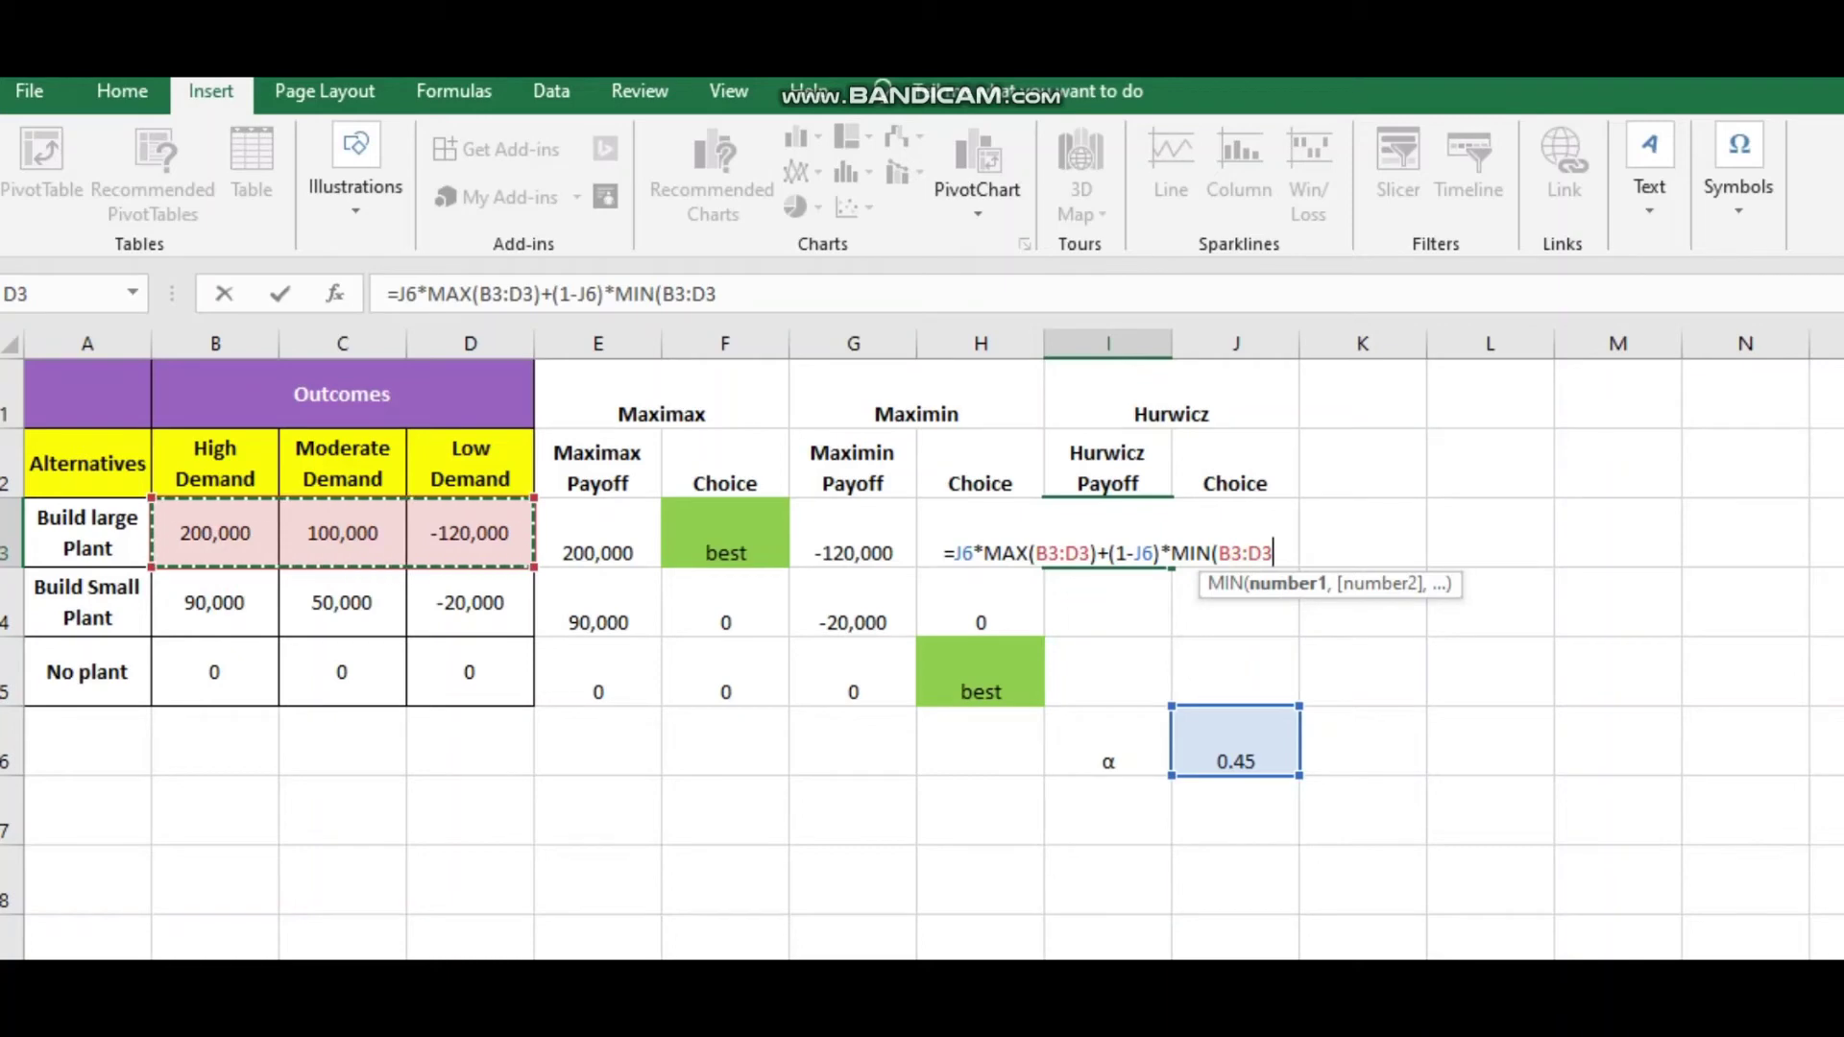
pyautogui.write(')')
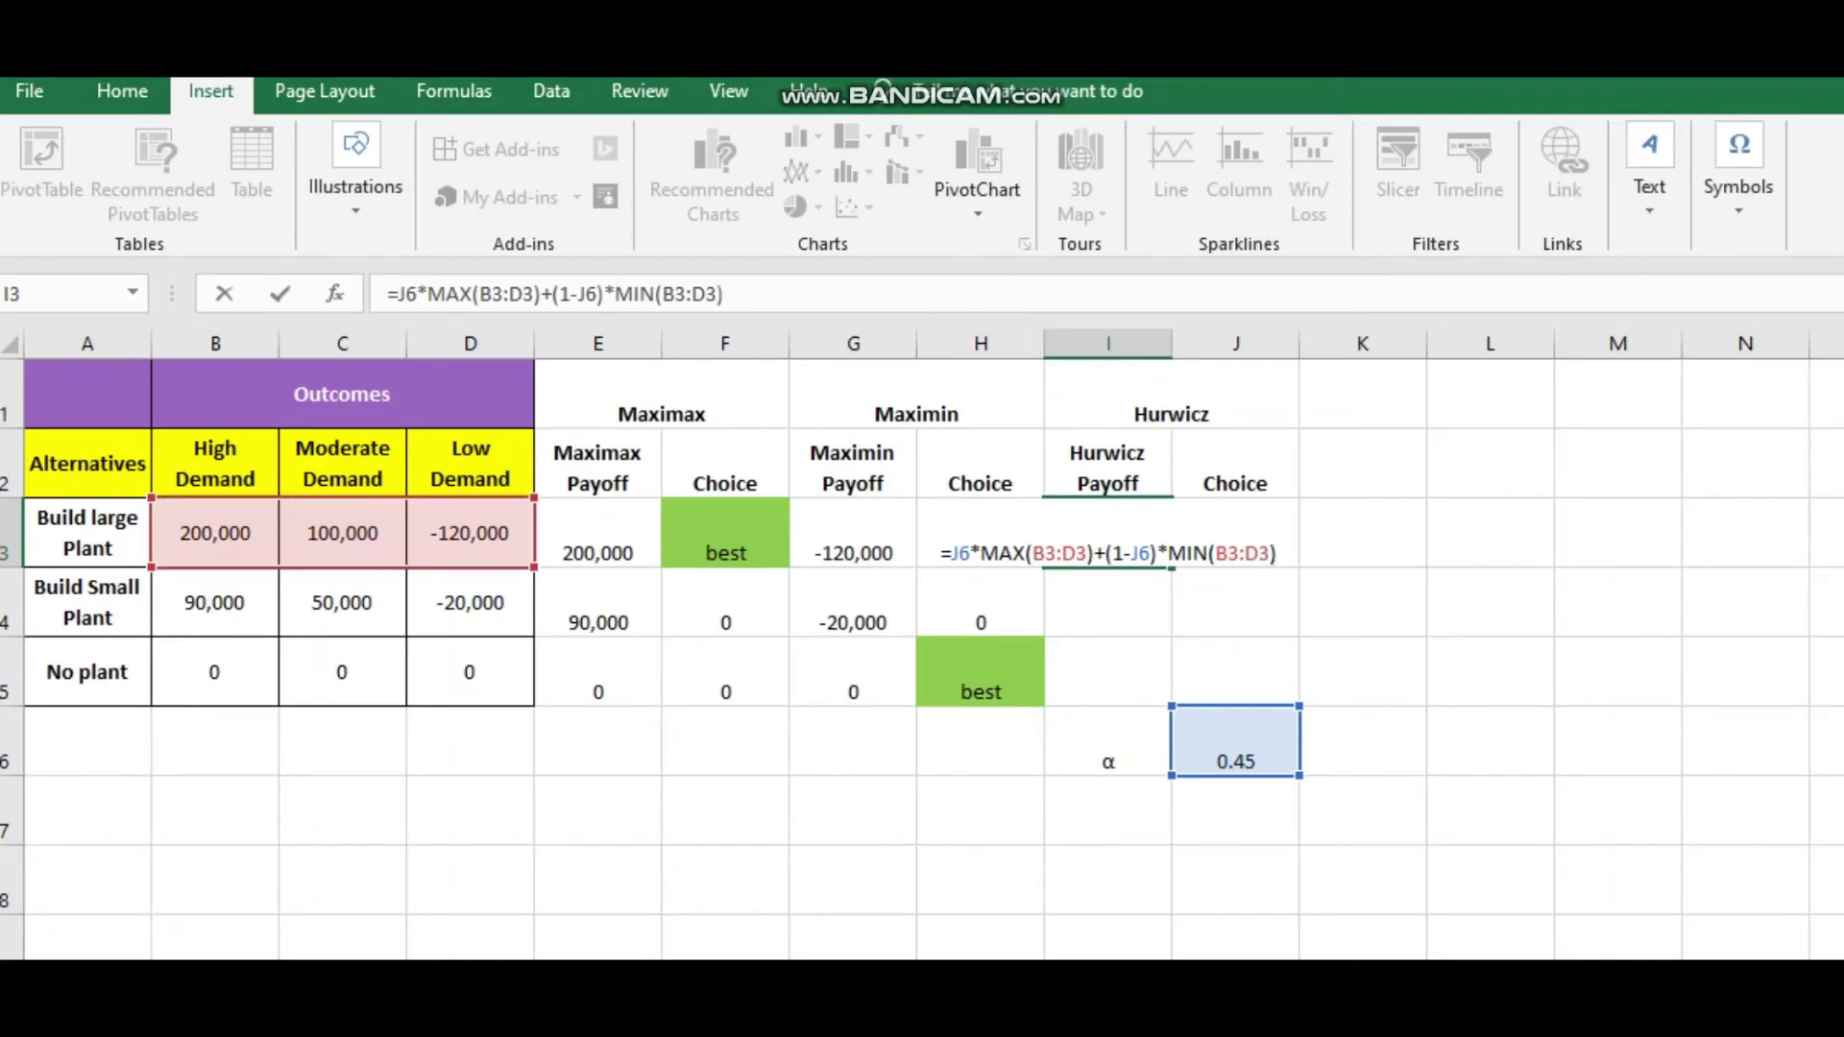
# Make both references to the α cell in the I3 formula absolute as $J$6 and commit the formula.
pyautogui.moveTo(970, 553); pyautogui.dragTo(951, 553)
pyautogui.press('F4')
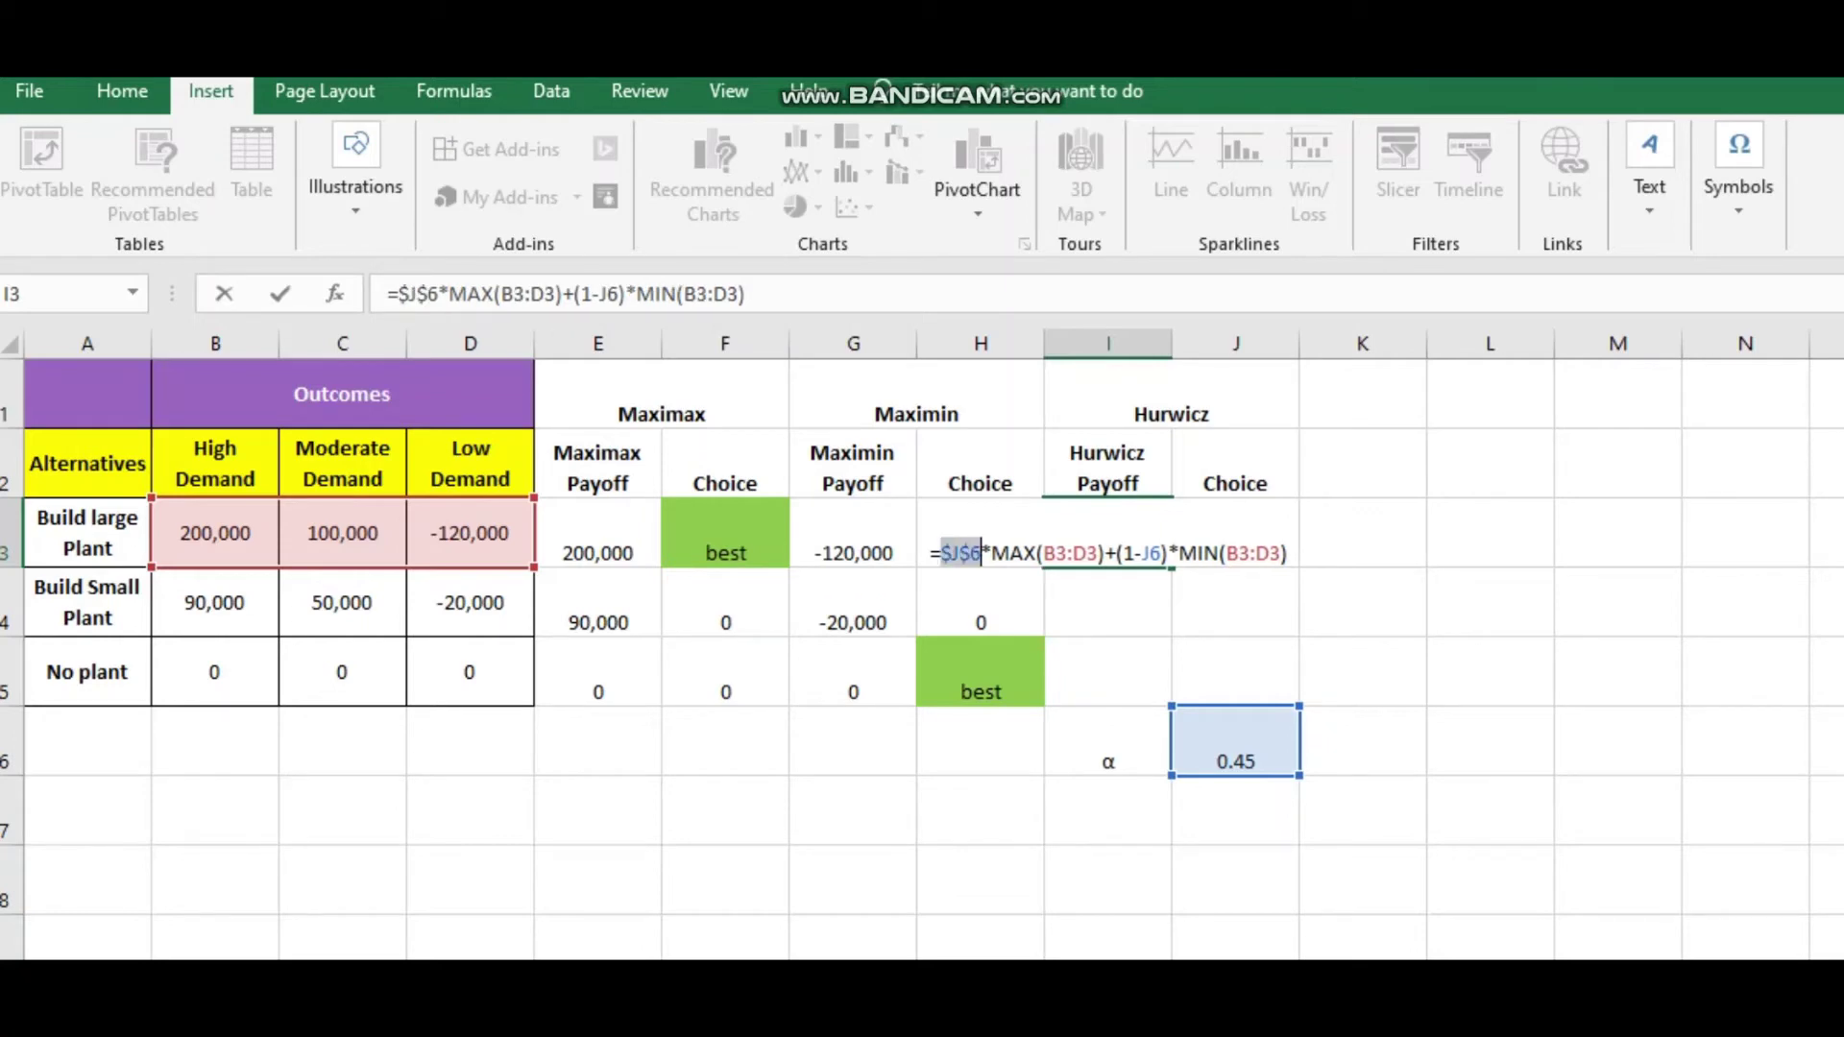
pyautogui.moveTo(1161, 553); pyautogui.dragTo(1142, 553)
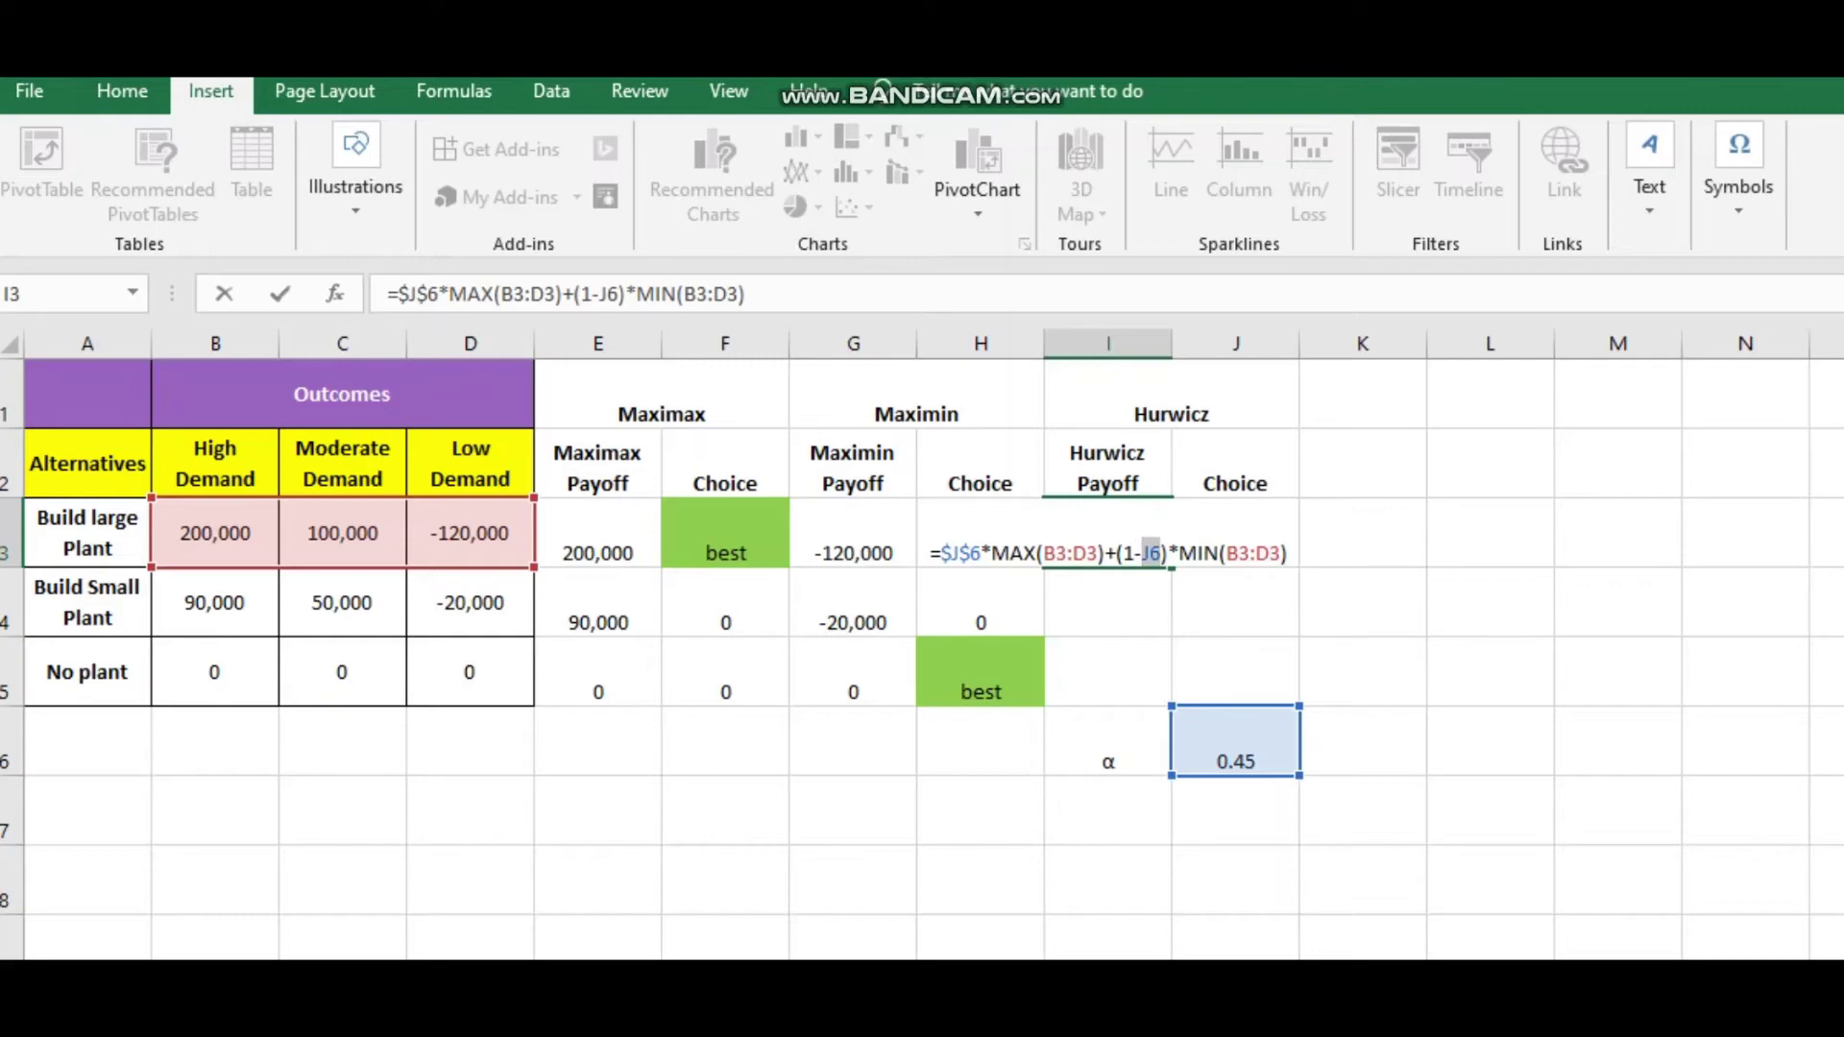
pyautogui.press('F4')
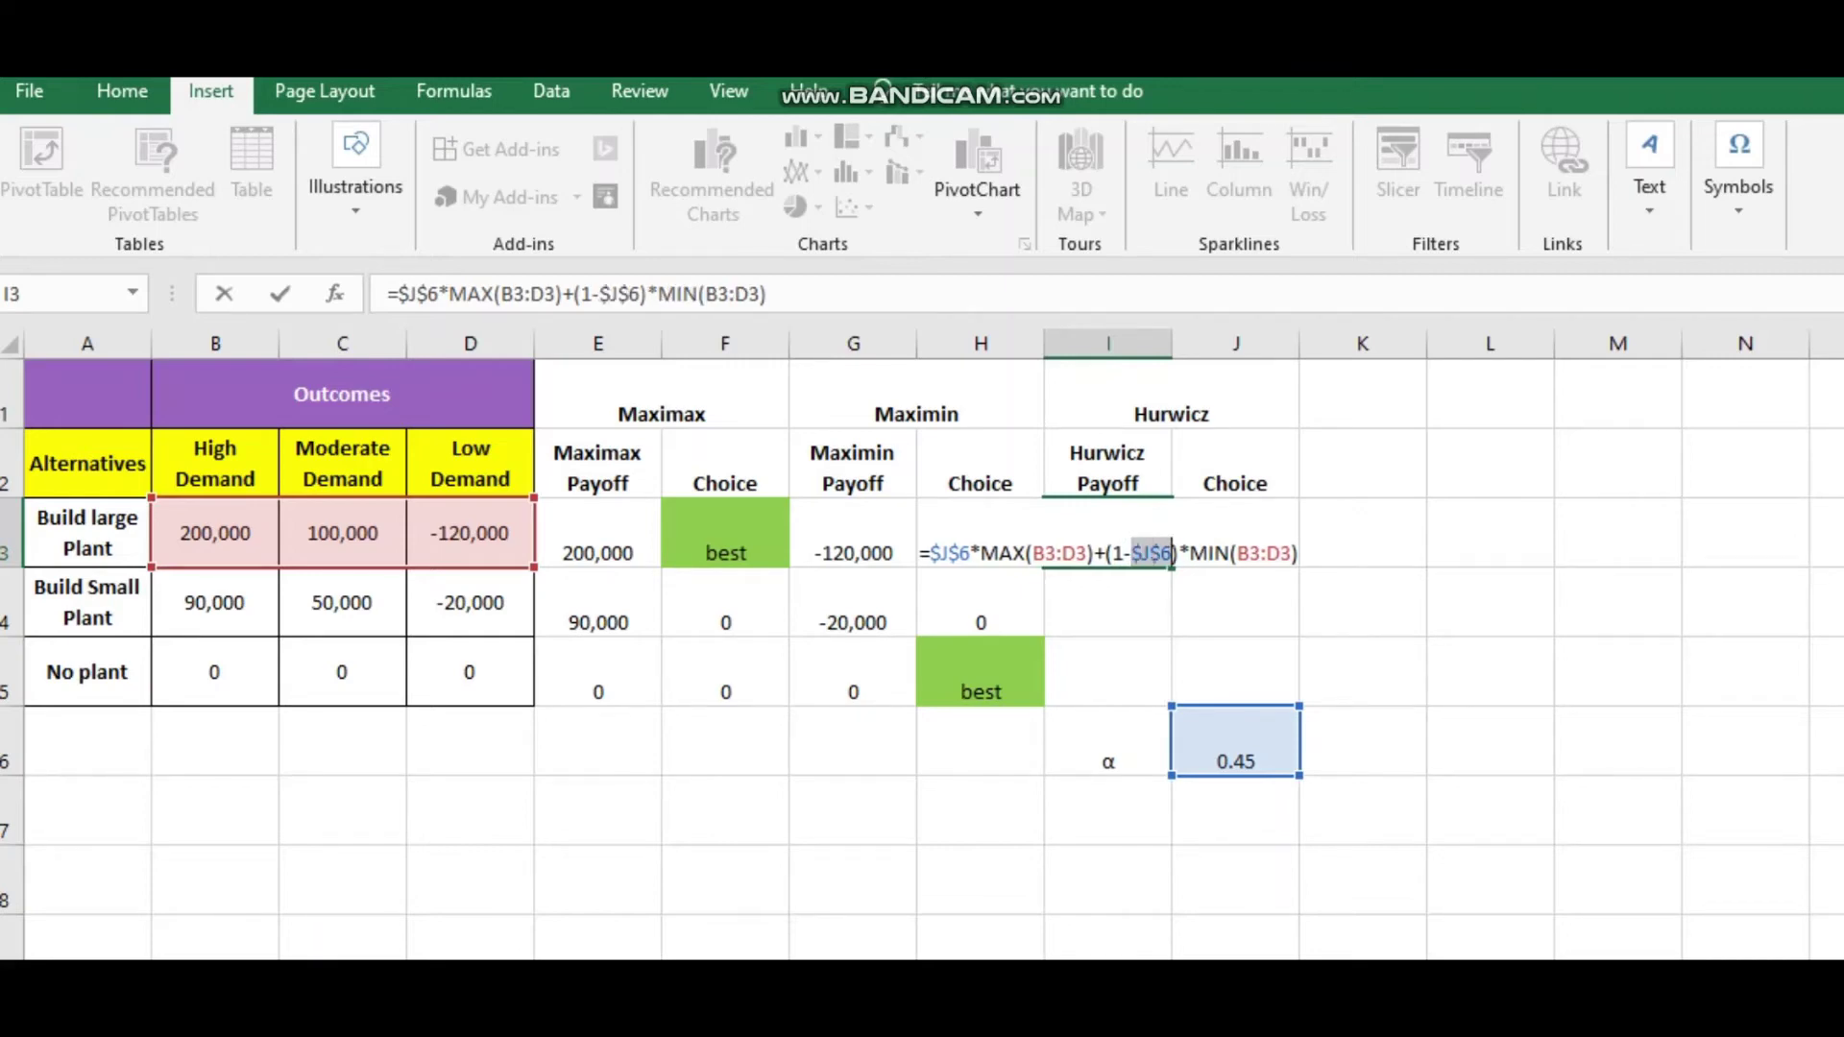
pyautogui.press('Return')
# Fill the Hurwicz payoff formula from I3 down through I5.
pyautogui.click(1235, 532)
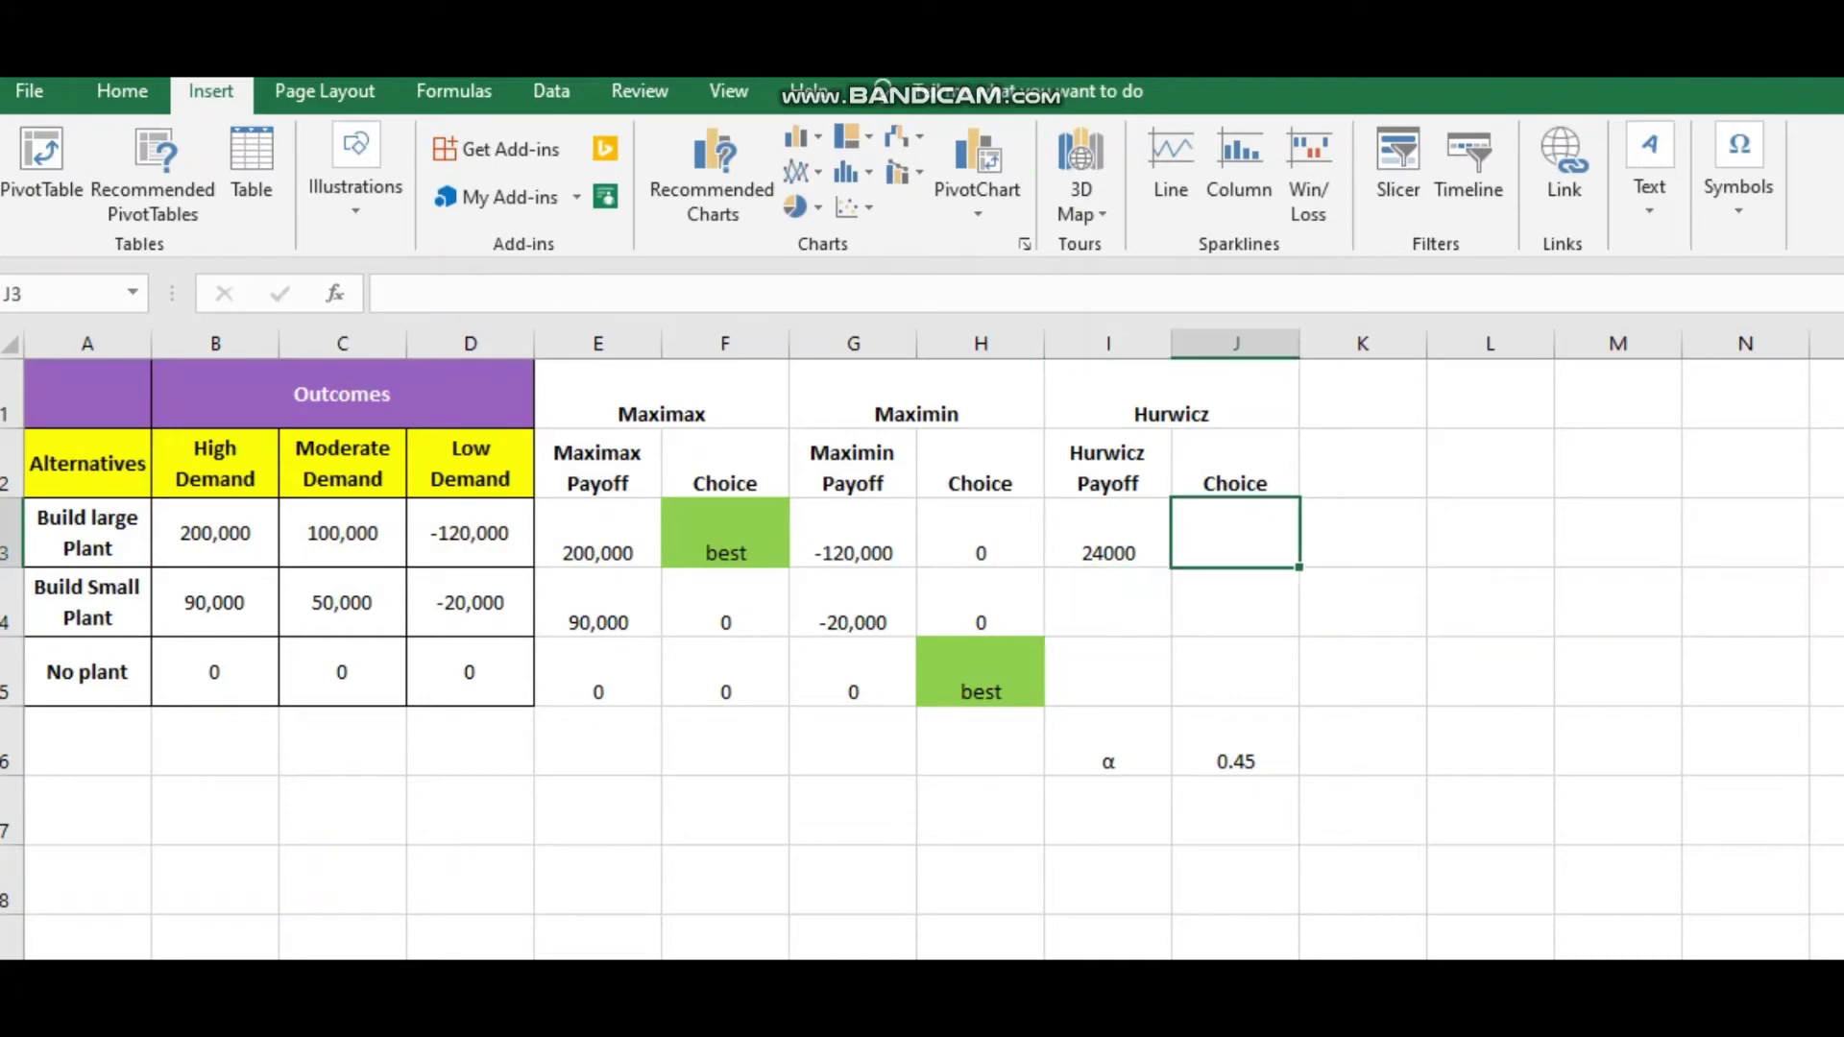
pyautogui.click(1107, 532)
pyautogui.moveTo(1171, 567); pyautogui.dragTo(1170, 695)
pyautogui.click(1107, 671)
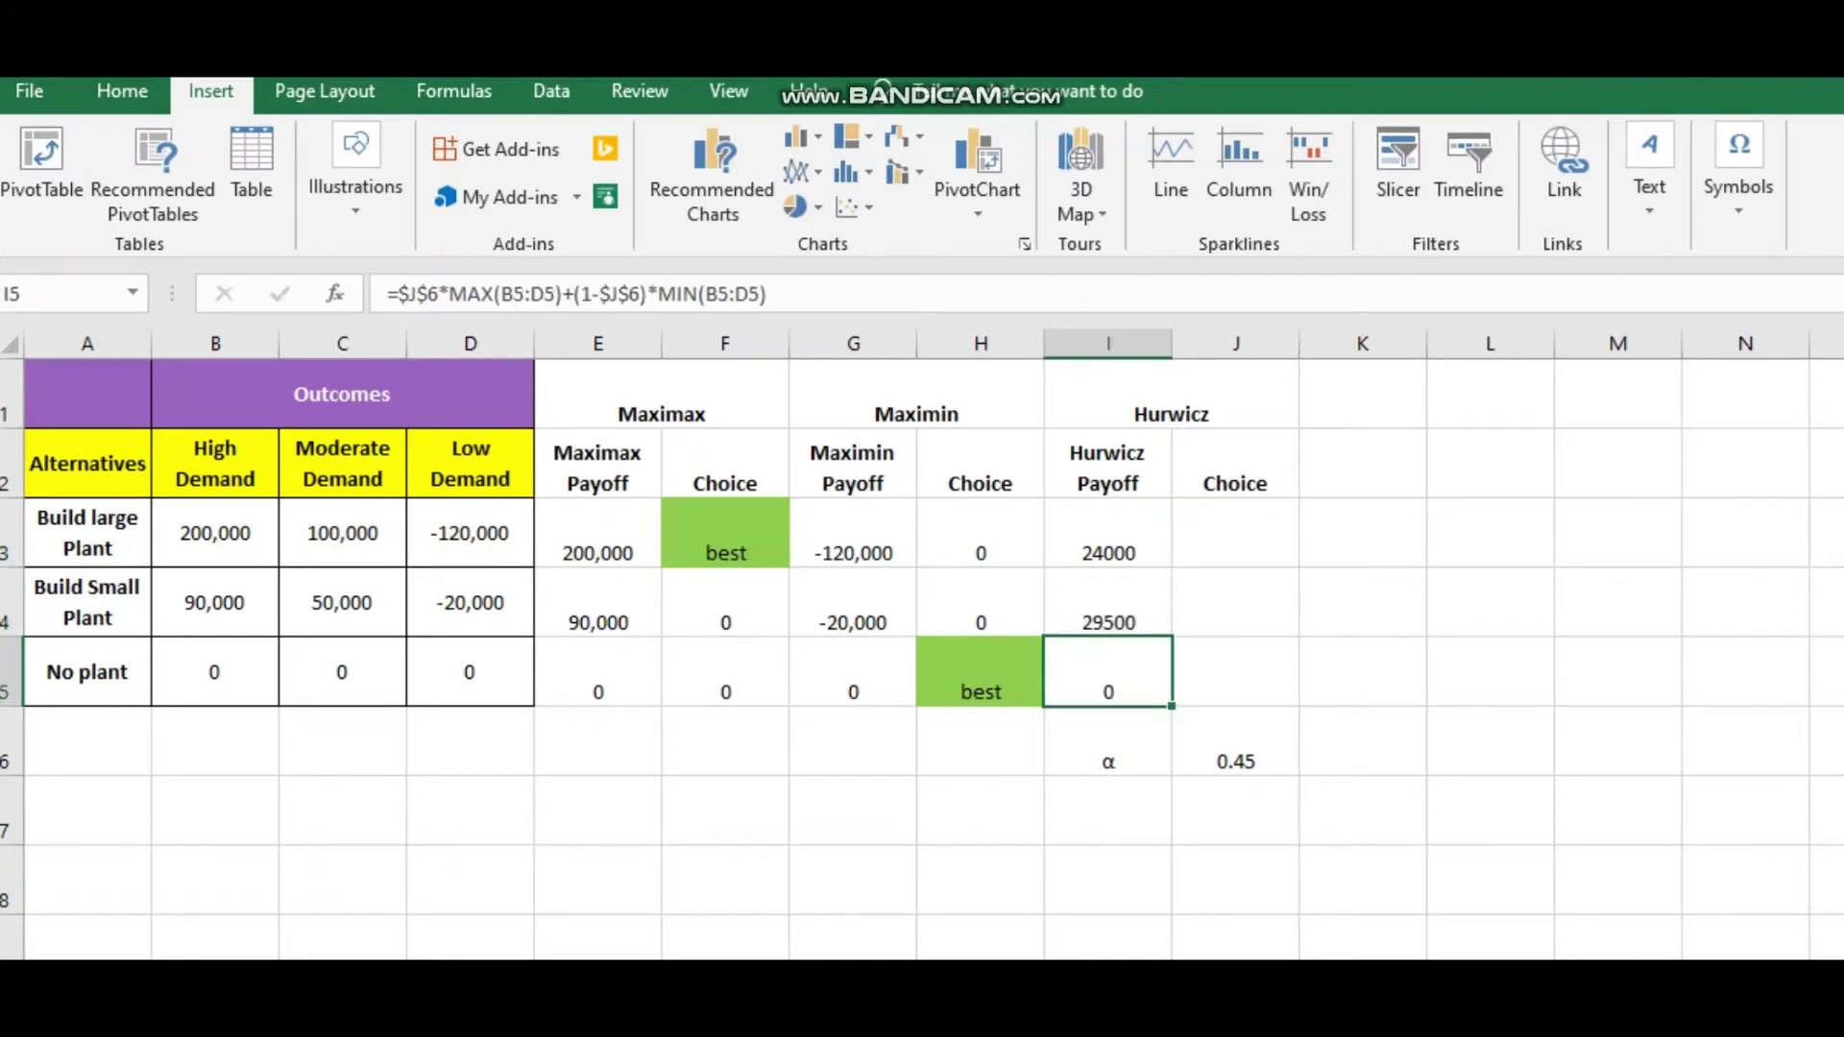
# Enter =IF(I3=MAX(I3:I5),"best",) in J3 as the Hurwicz choice for the large plant.
pyautogui.click(1235, 532)
pyautogui.write('=')
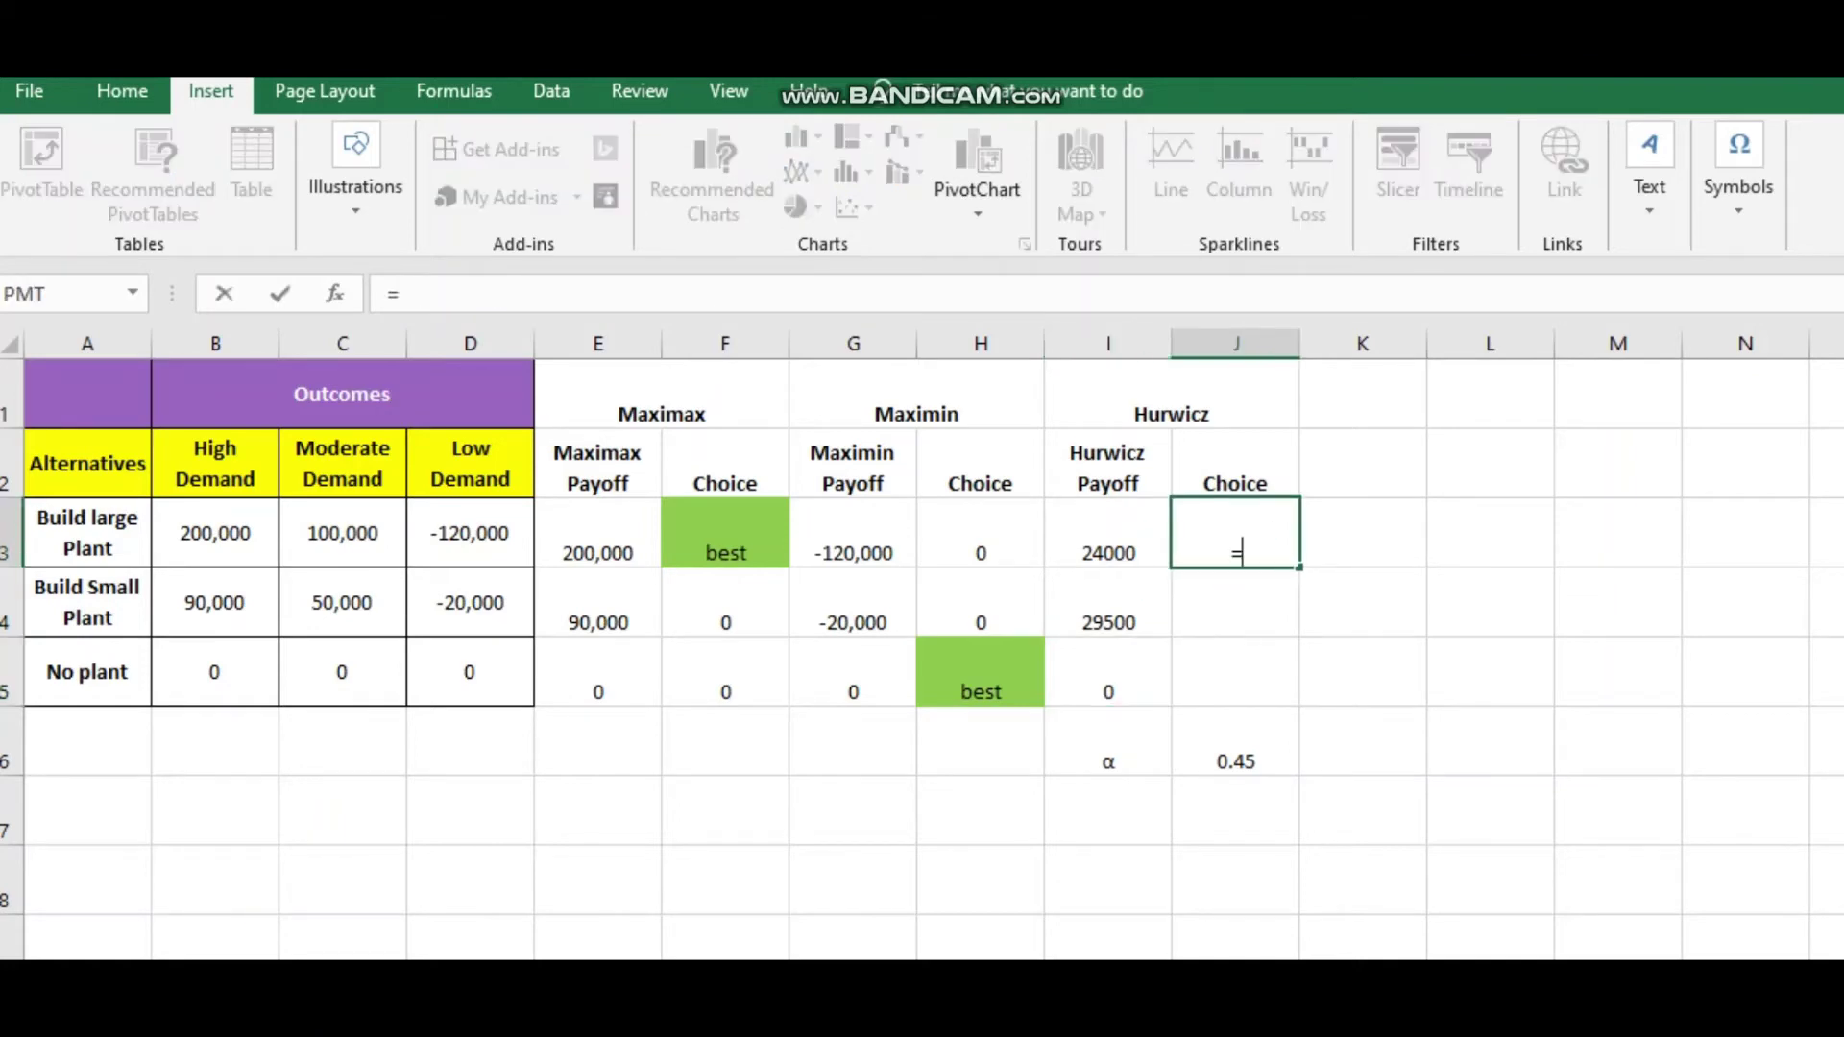
pyautogui.write('if')
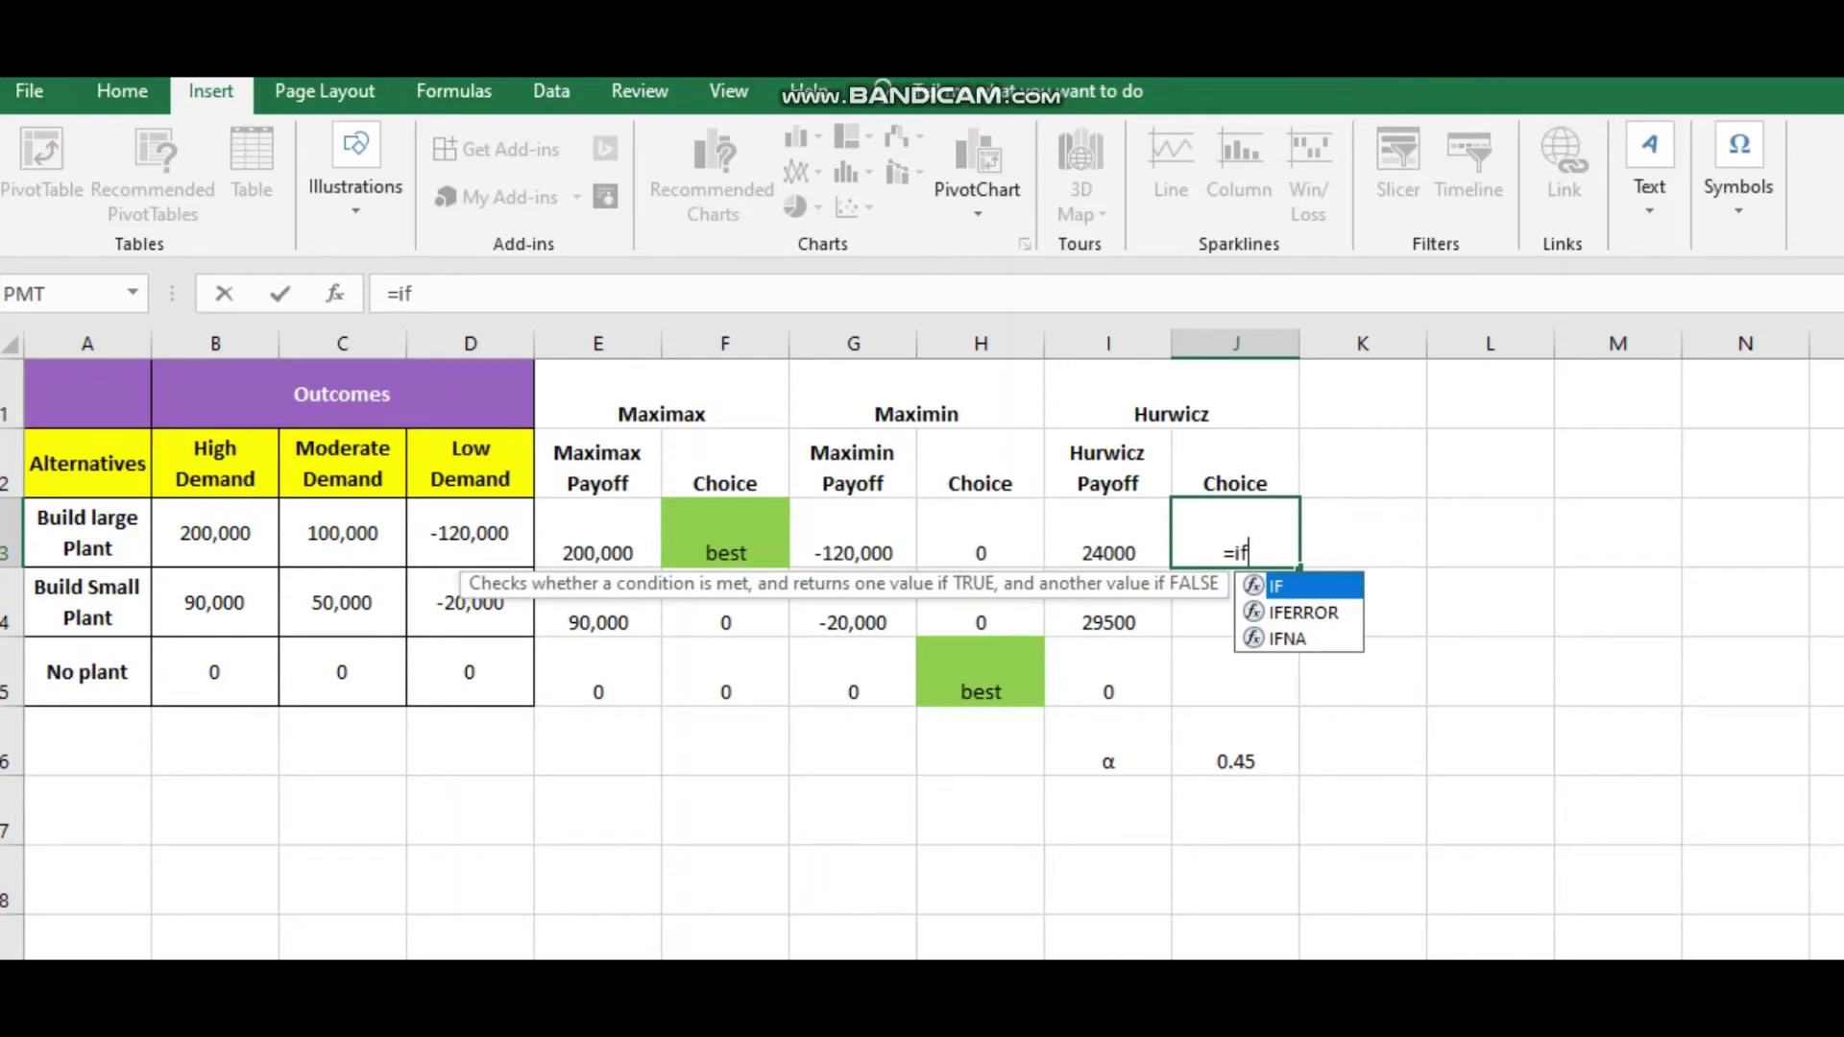
pyautogui.press('Tab')
pyautogui.press('Left')
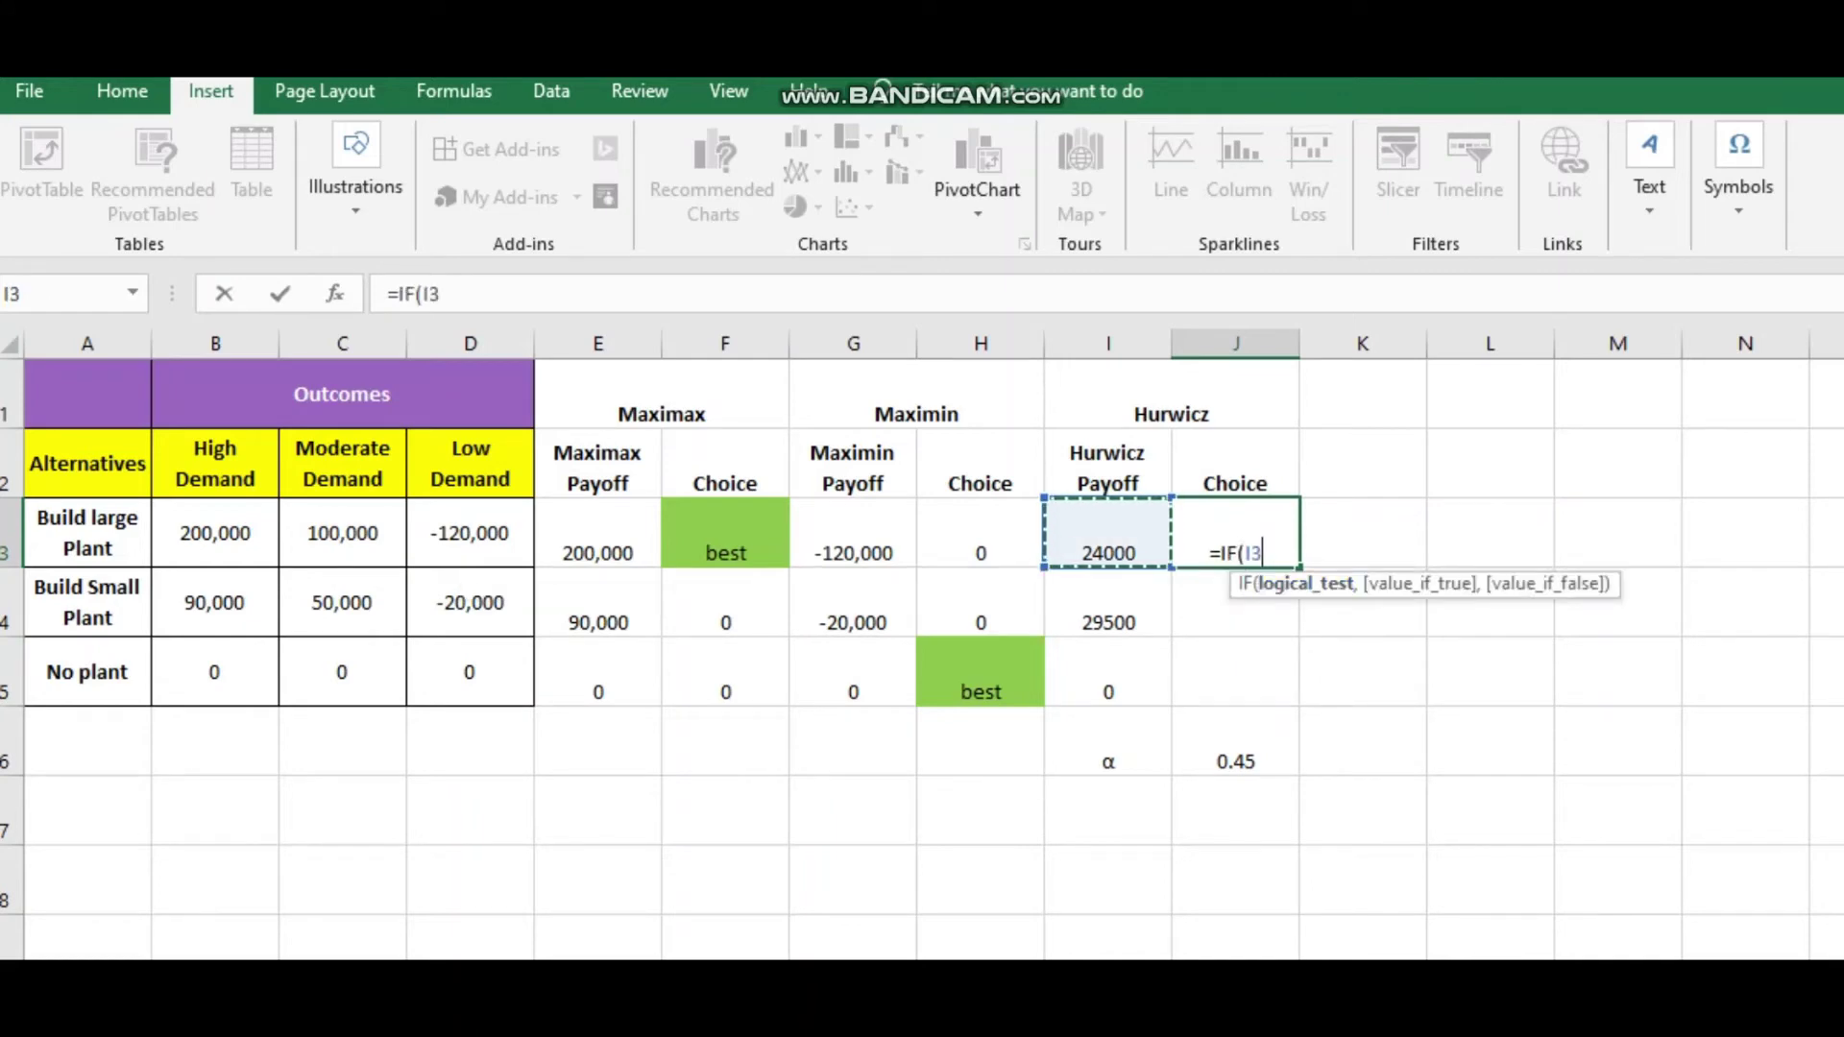
pyautogui.write('=')
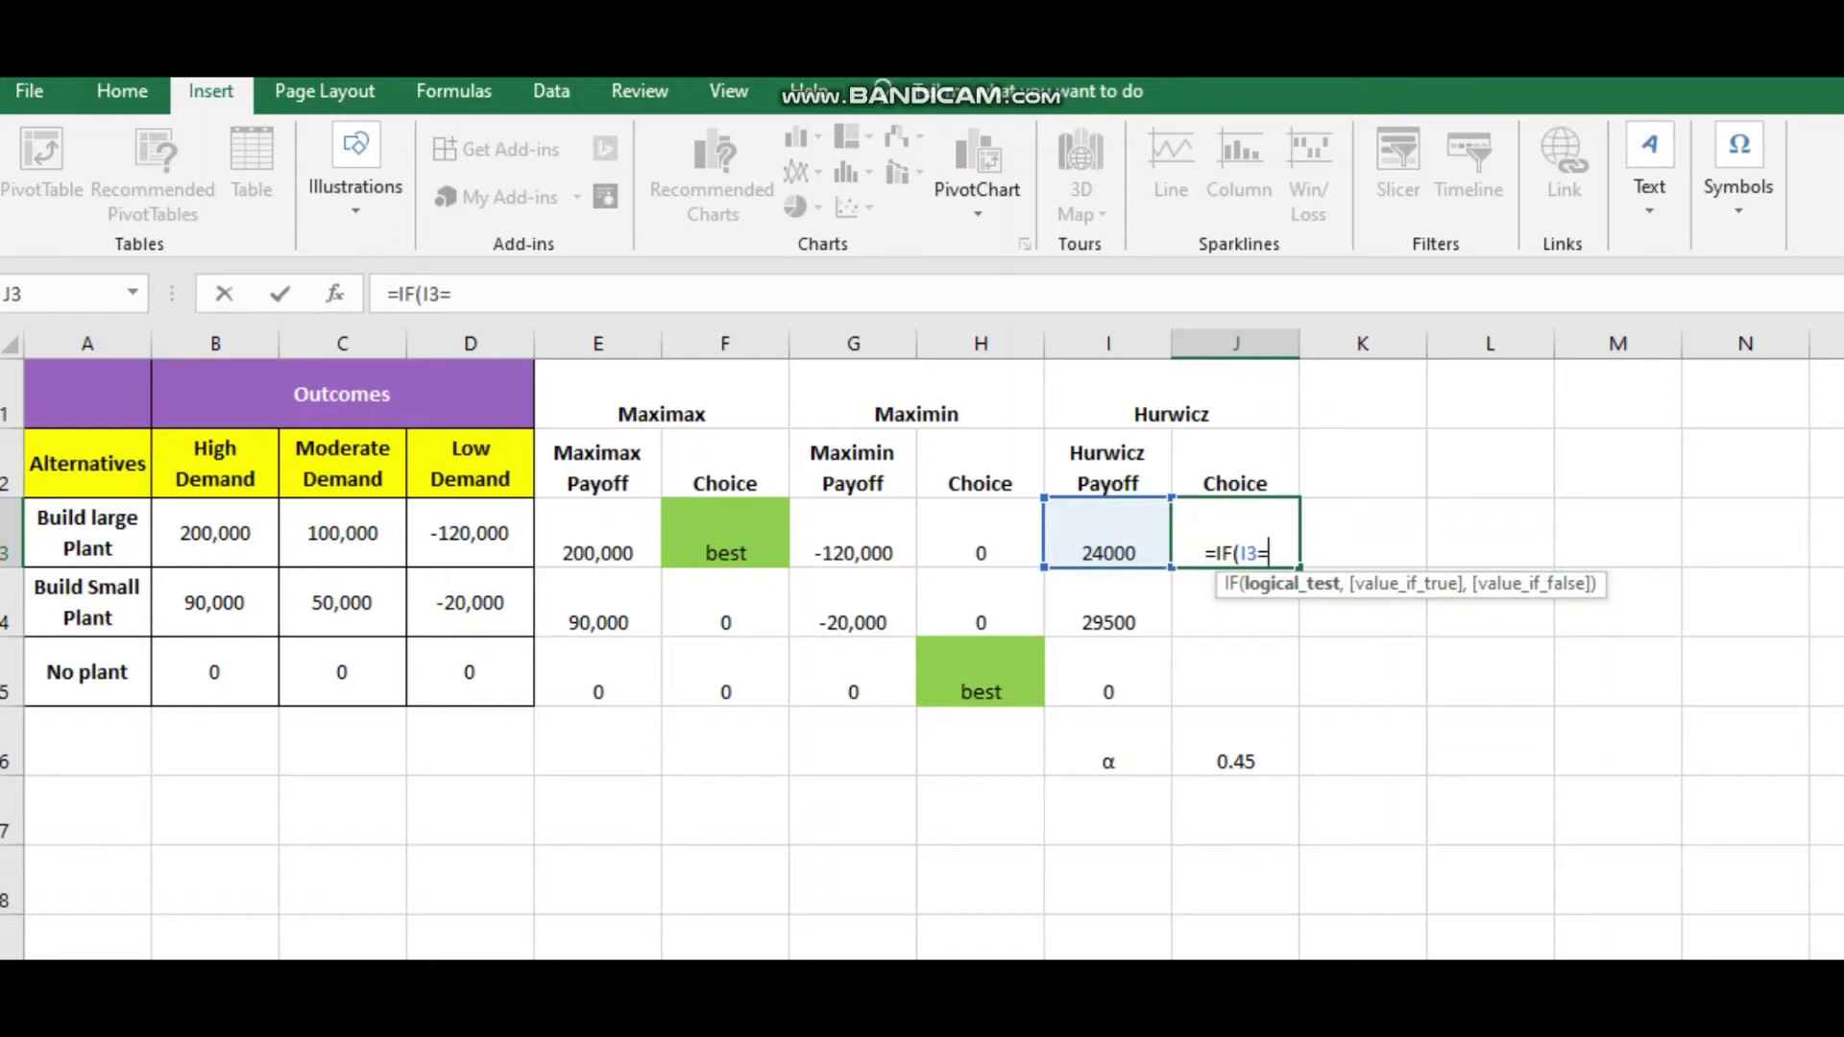
pyautogui.write('max')
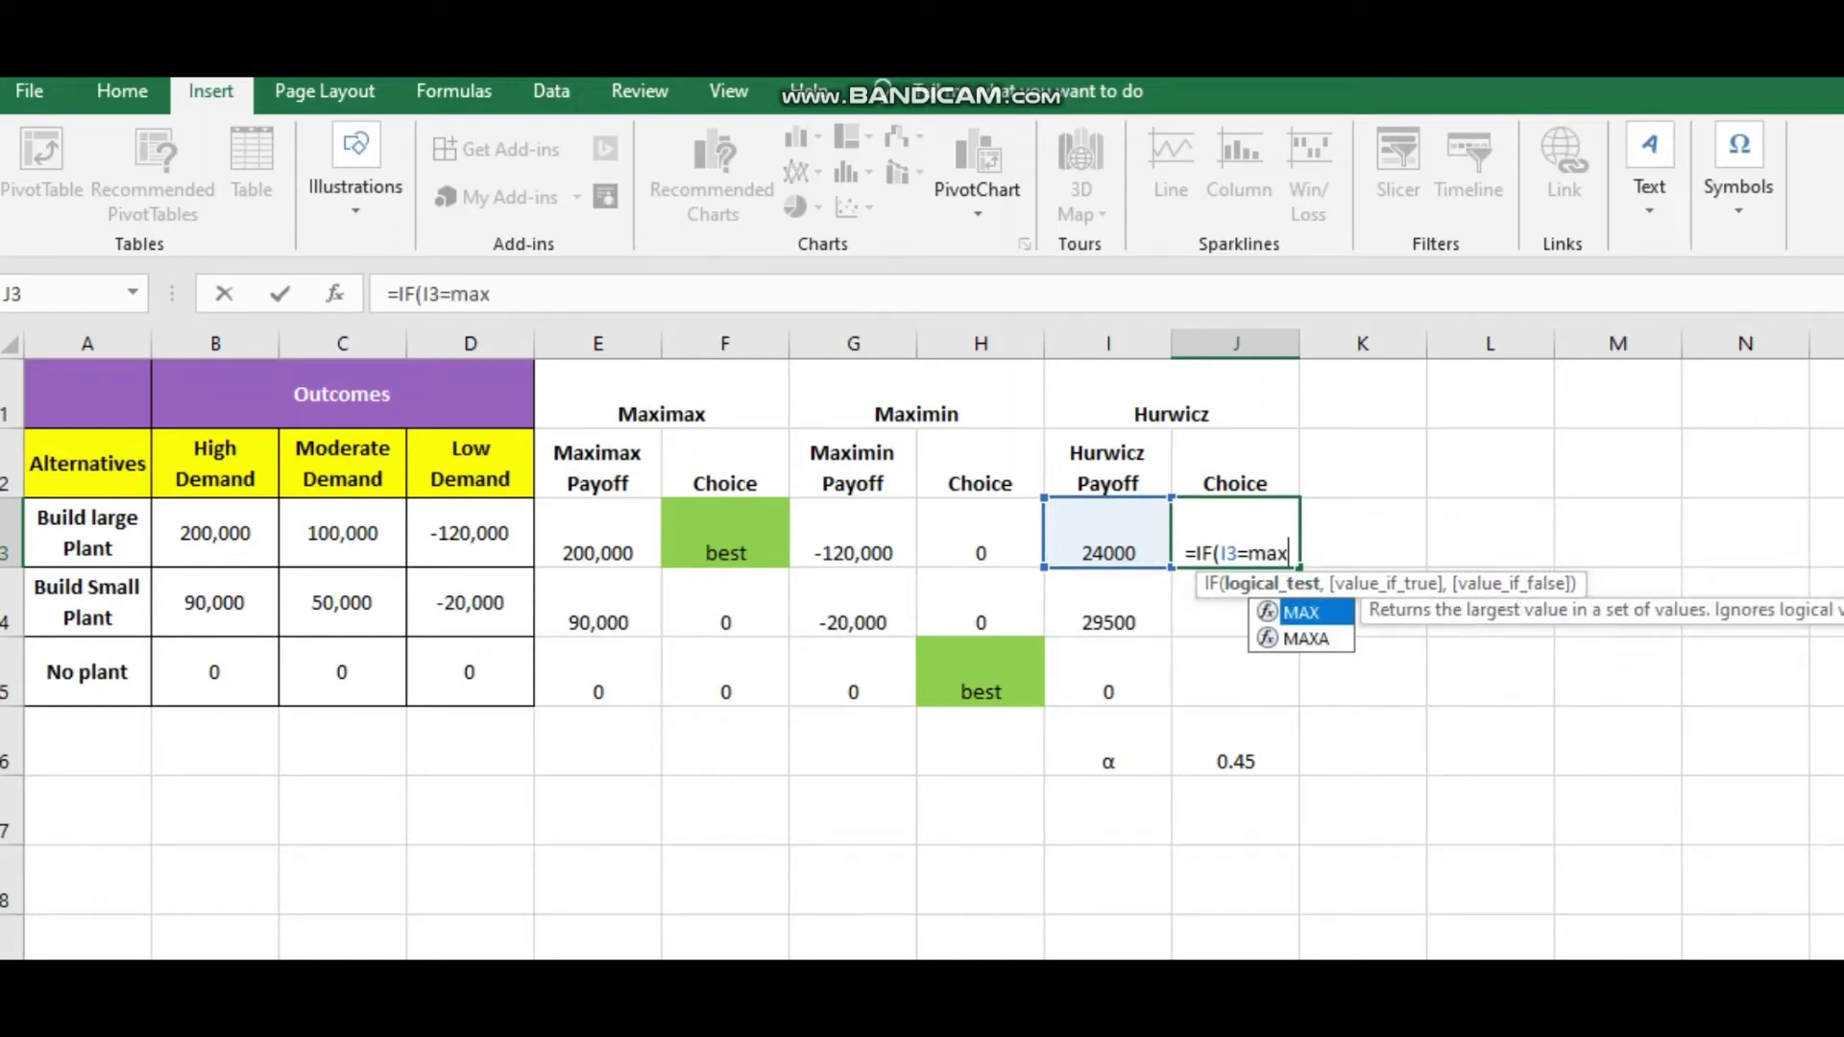
pyautogui.press('Tab')
pyautogui.moveTo(1107, 534); pyautogui.dragTo(1107, 672)
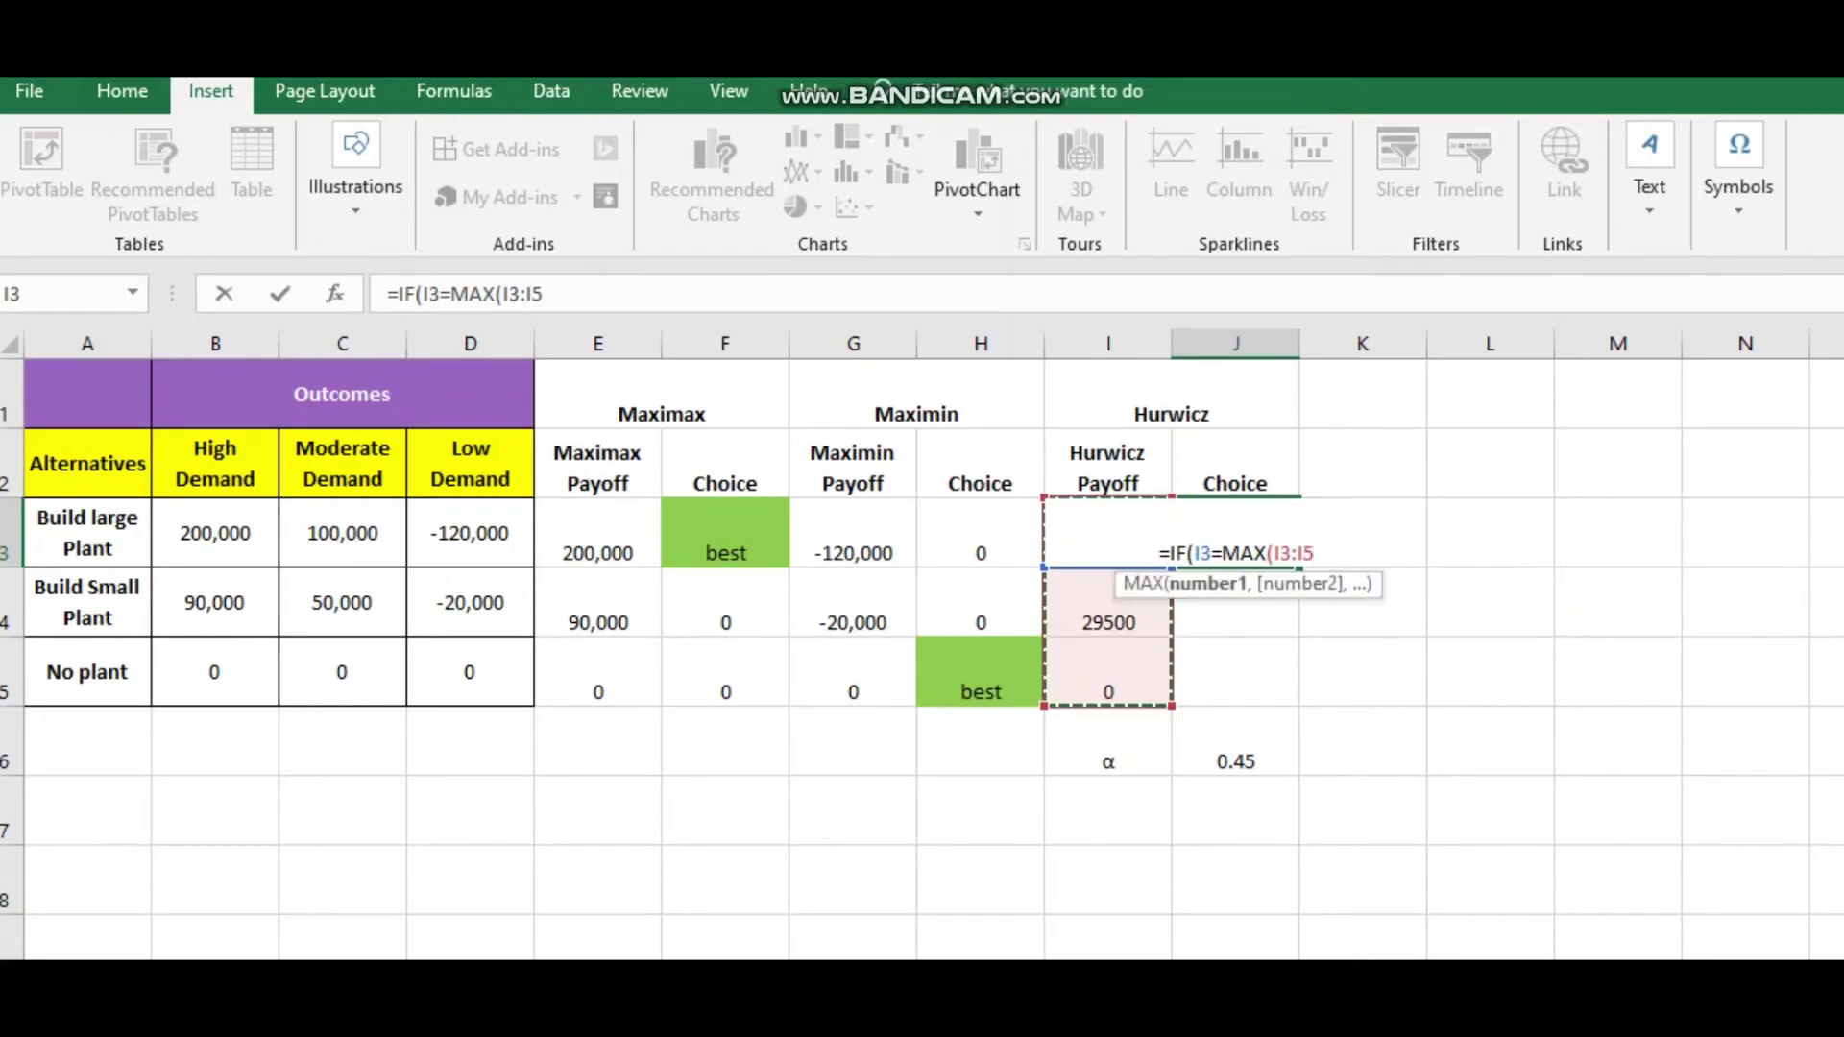
pyautogui.write('),')
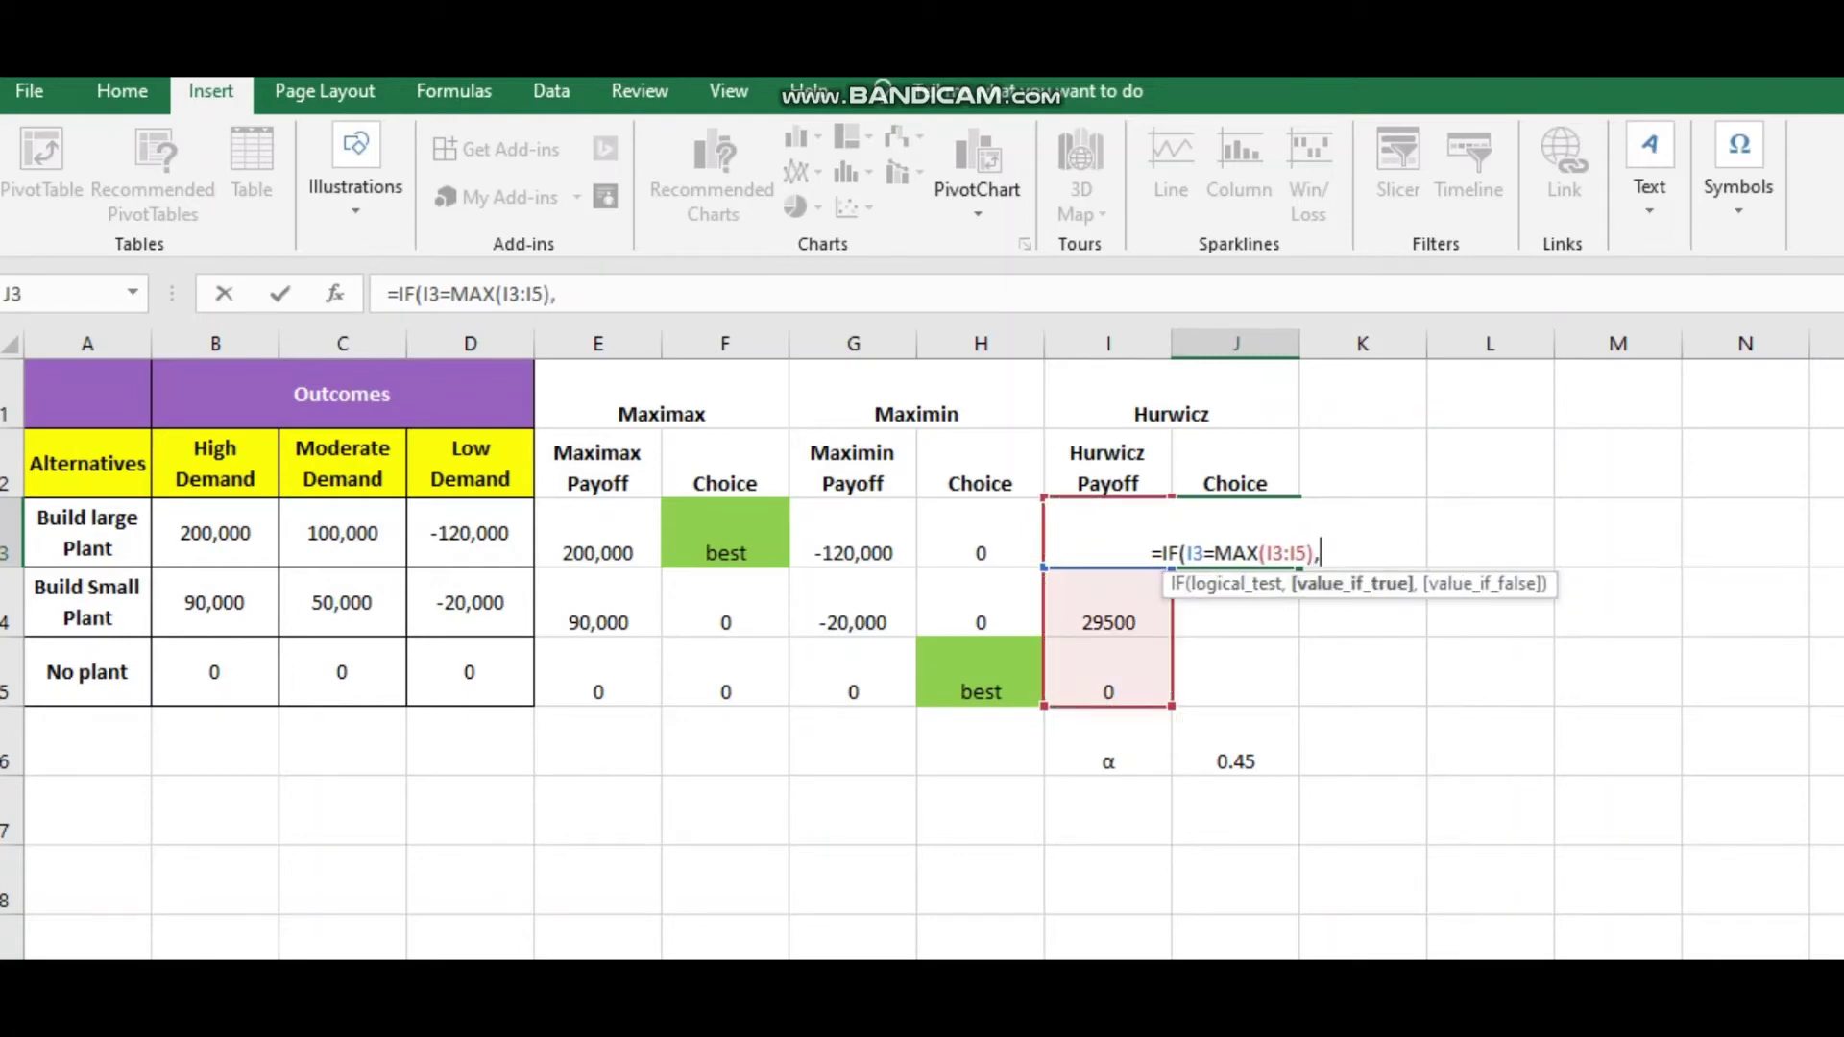
pyautogui.write('"b')
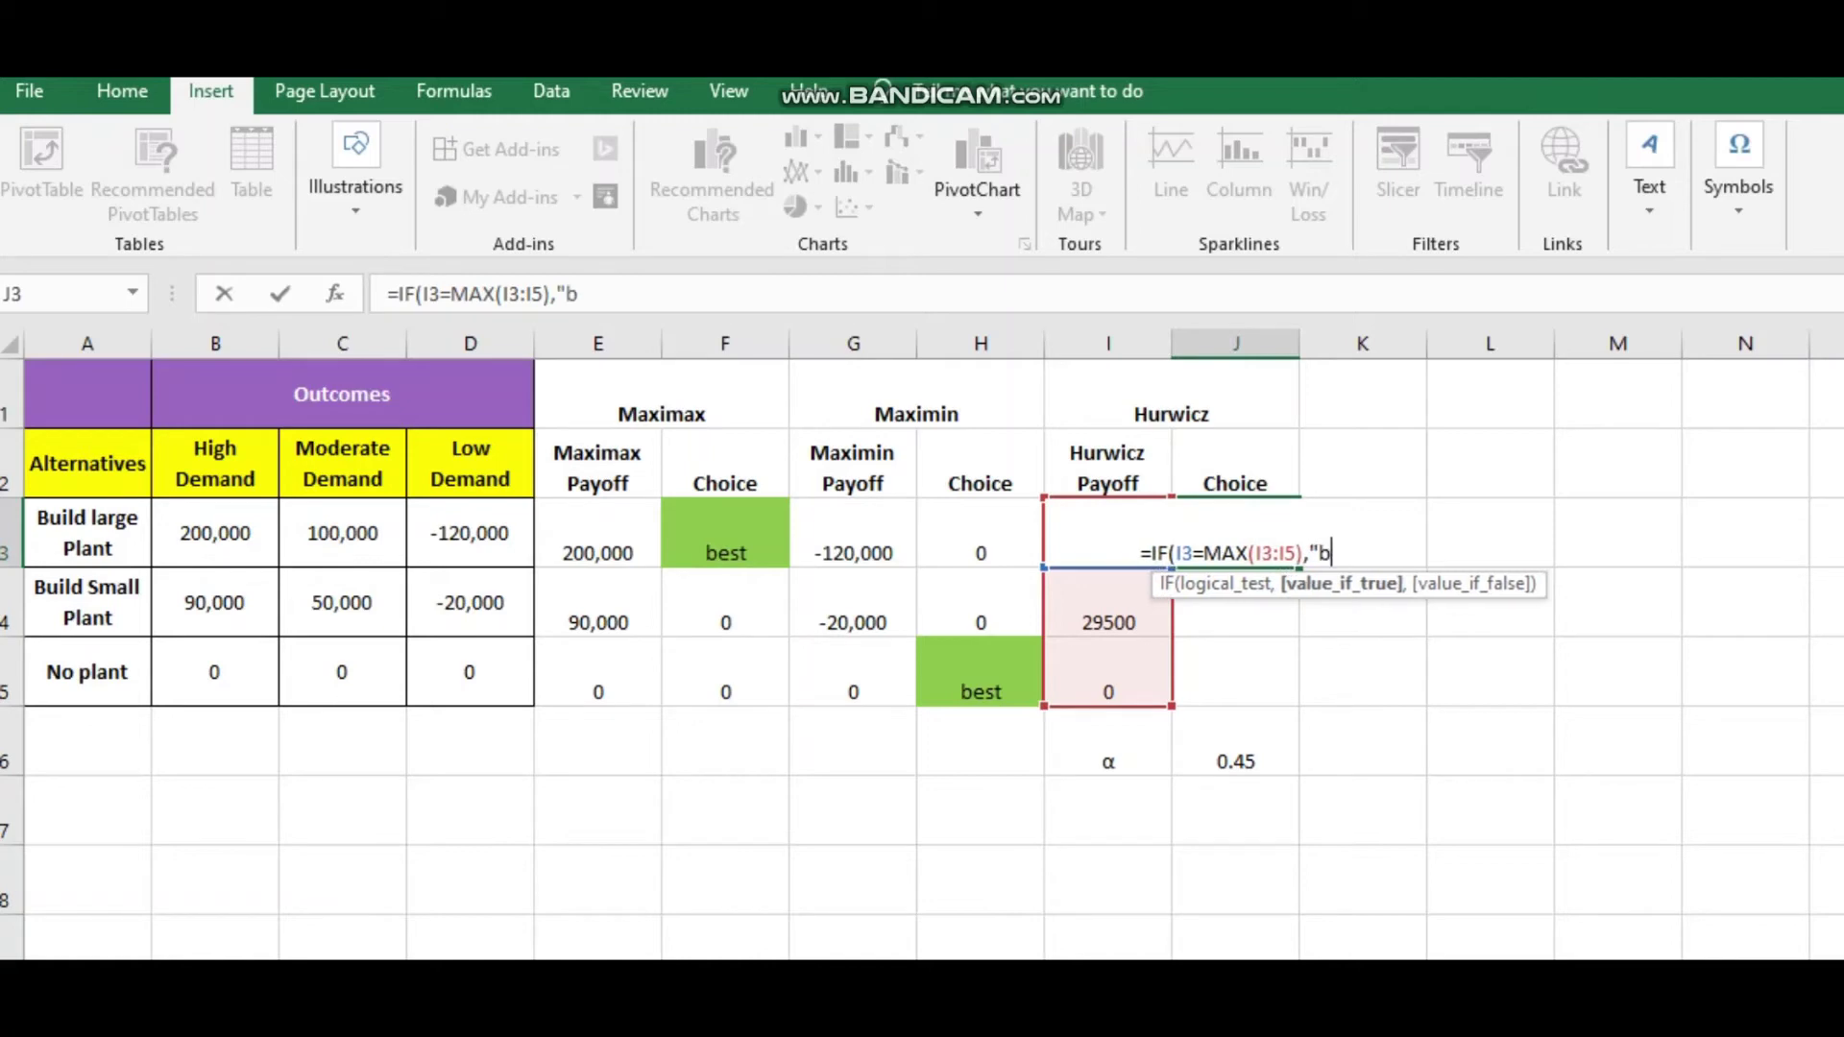
pyautogui.write('est",)')
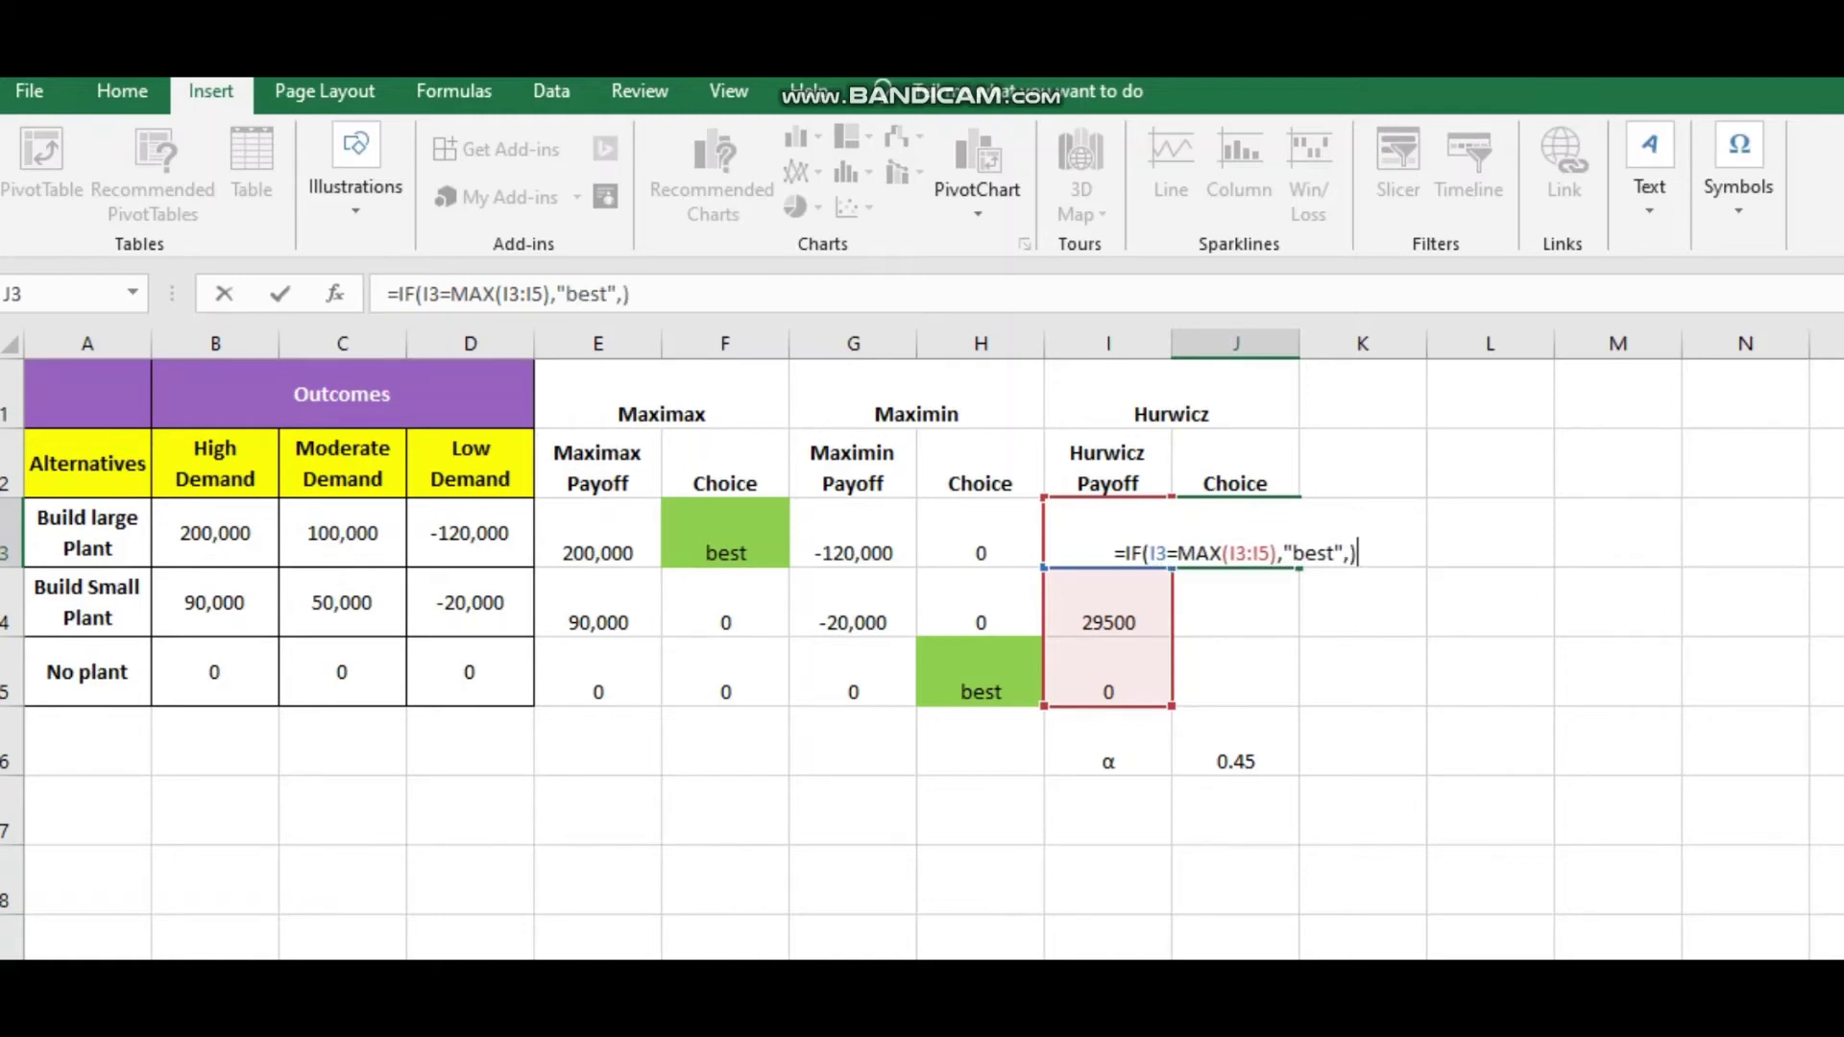
pyautogui.press('Return')
# Make the MAX range in the J3 formula absolute as $I$3:$I$5.
pyautogui.doubleClick(1258, 552)
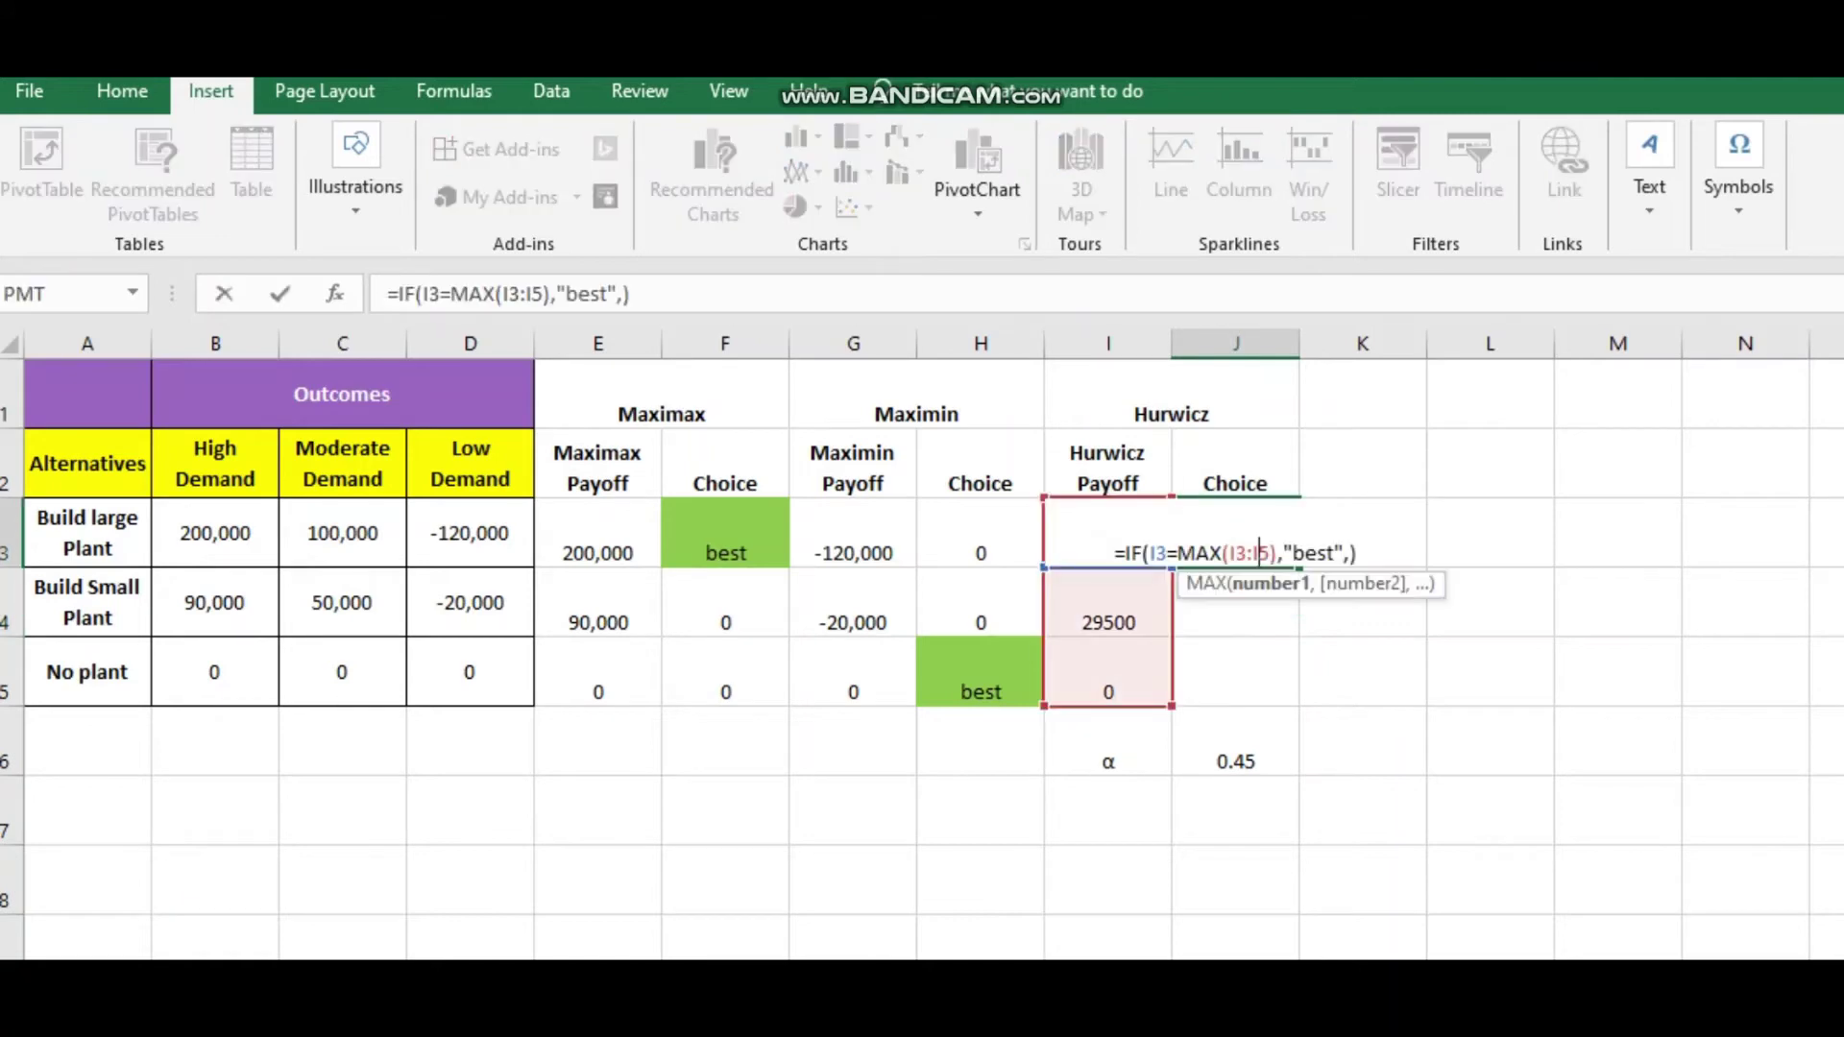
pyautogui.moveTo(1276, 552); pyautogui.dragTo(1236, 552)
pyautogui.press('Left')
pyautogui.moveTo(1229, 552); pyautogui.dragTo(1268, 552)
pyautogui.press('F4')
pyautogui.press('Return')
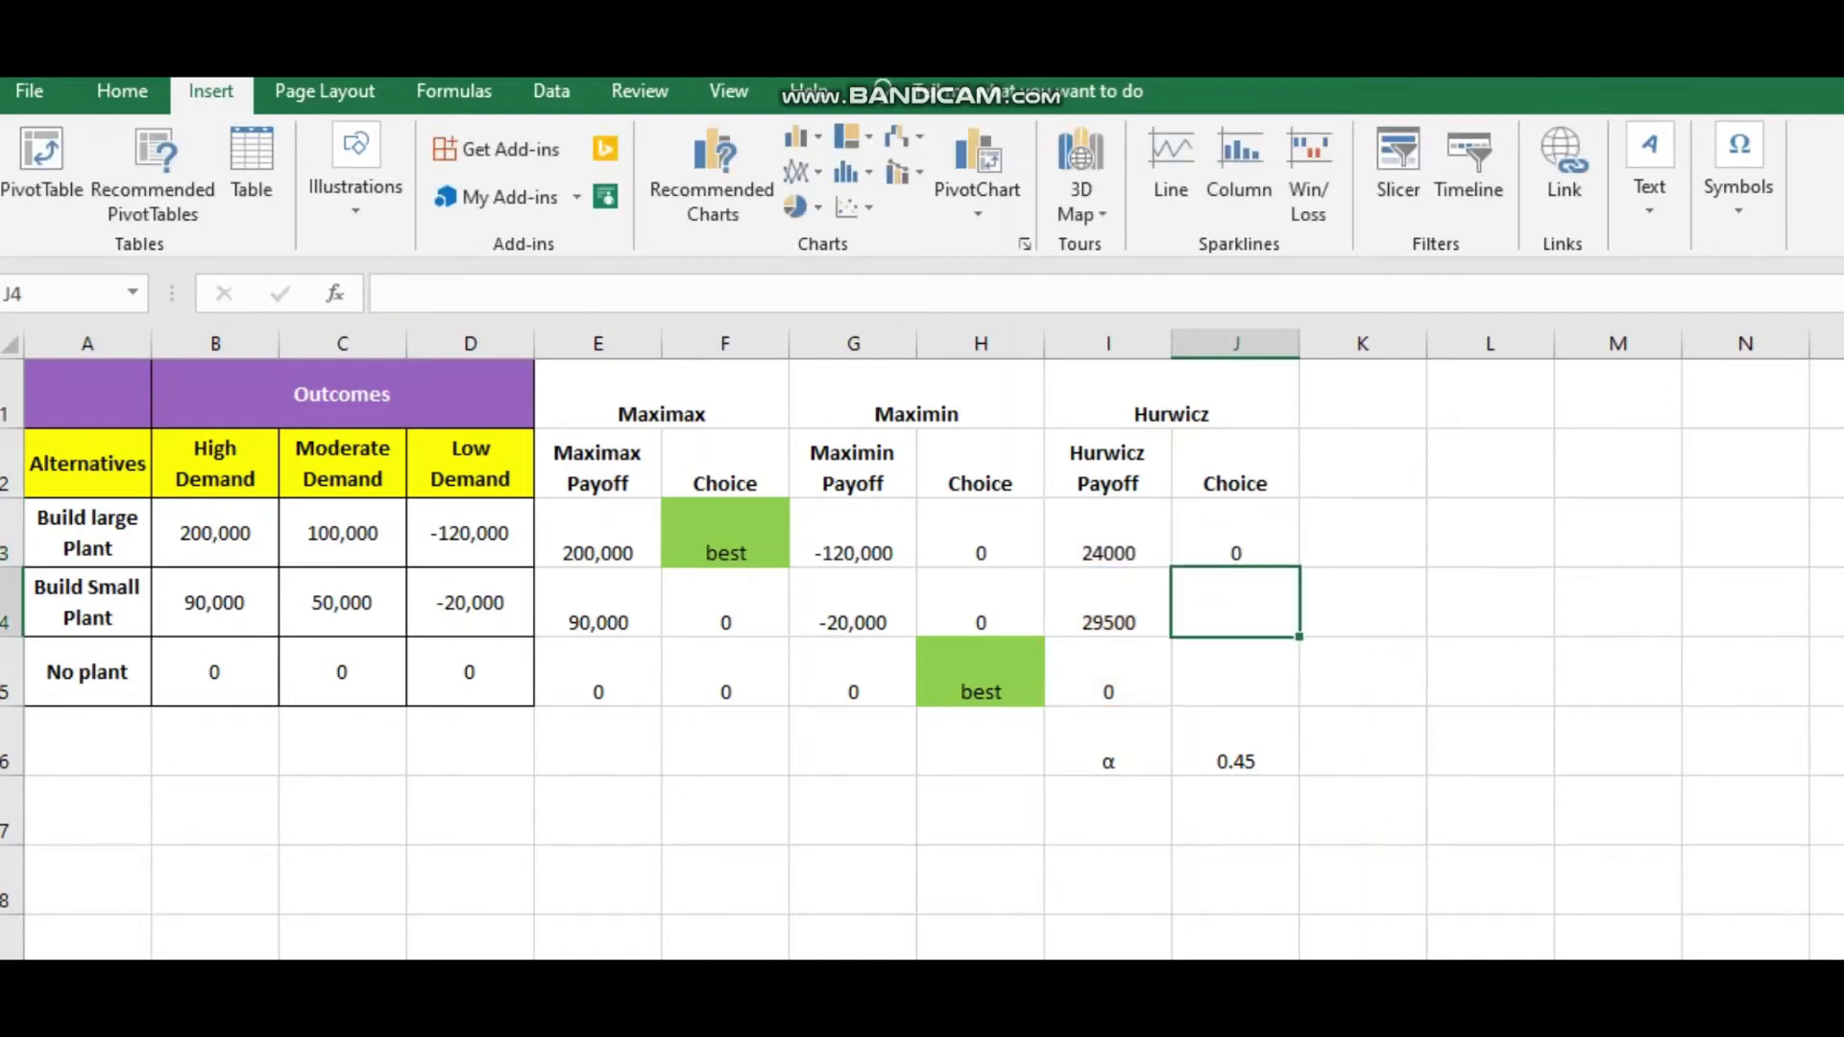
# Fill the Hurwicz choice formula from J3 down through J5 and check the copied formula in J4.
pyautogui.click(1235, 532)
pyautogui.moveTo(1298, 567); pyautogui.dragTo(1298, 707)
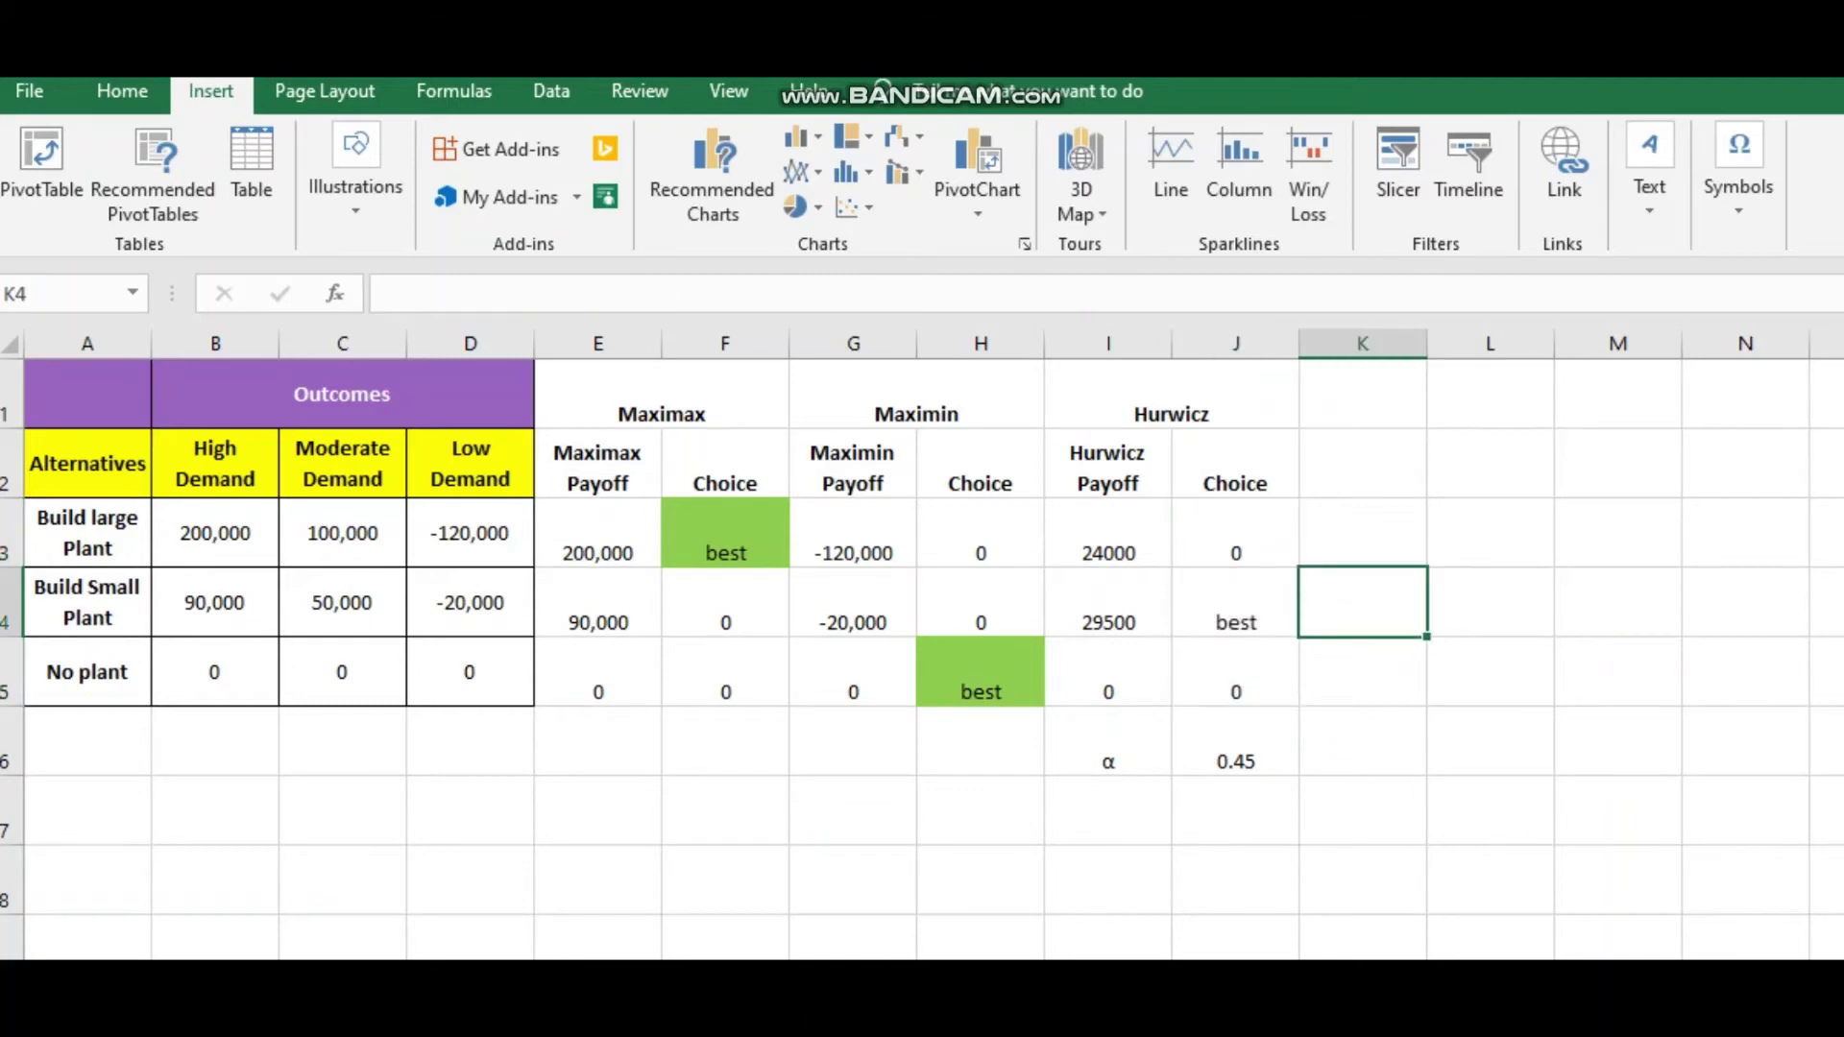
pyautogui.doubleClick(1247, 620)
pyautogui.press('Return')
pyautogui.press('Return')
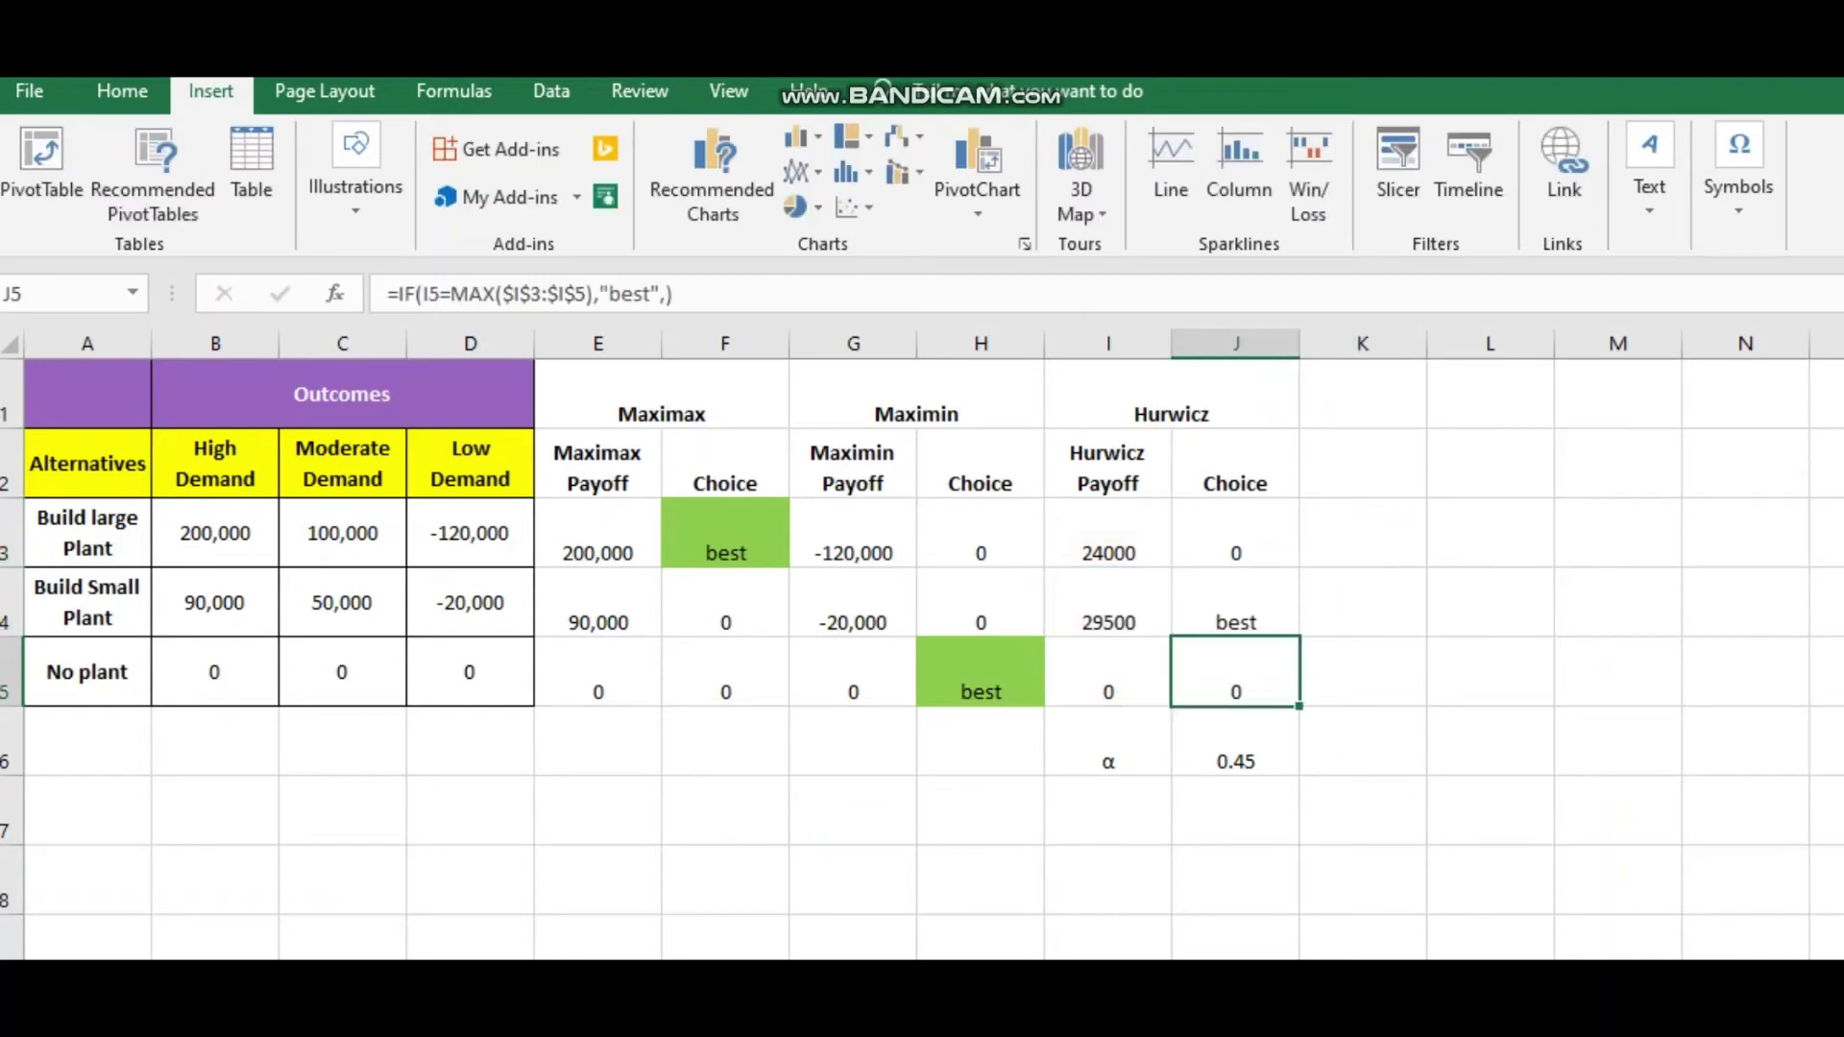
# Fill the Hurwicz "best" cell J4 for the small plant with green.
pyautogui.click(1234, 602)
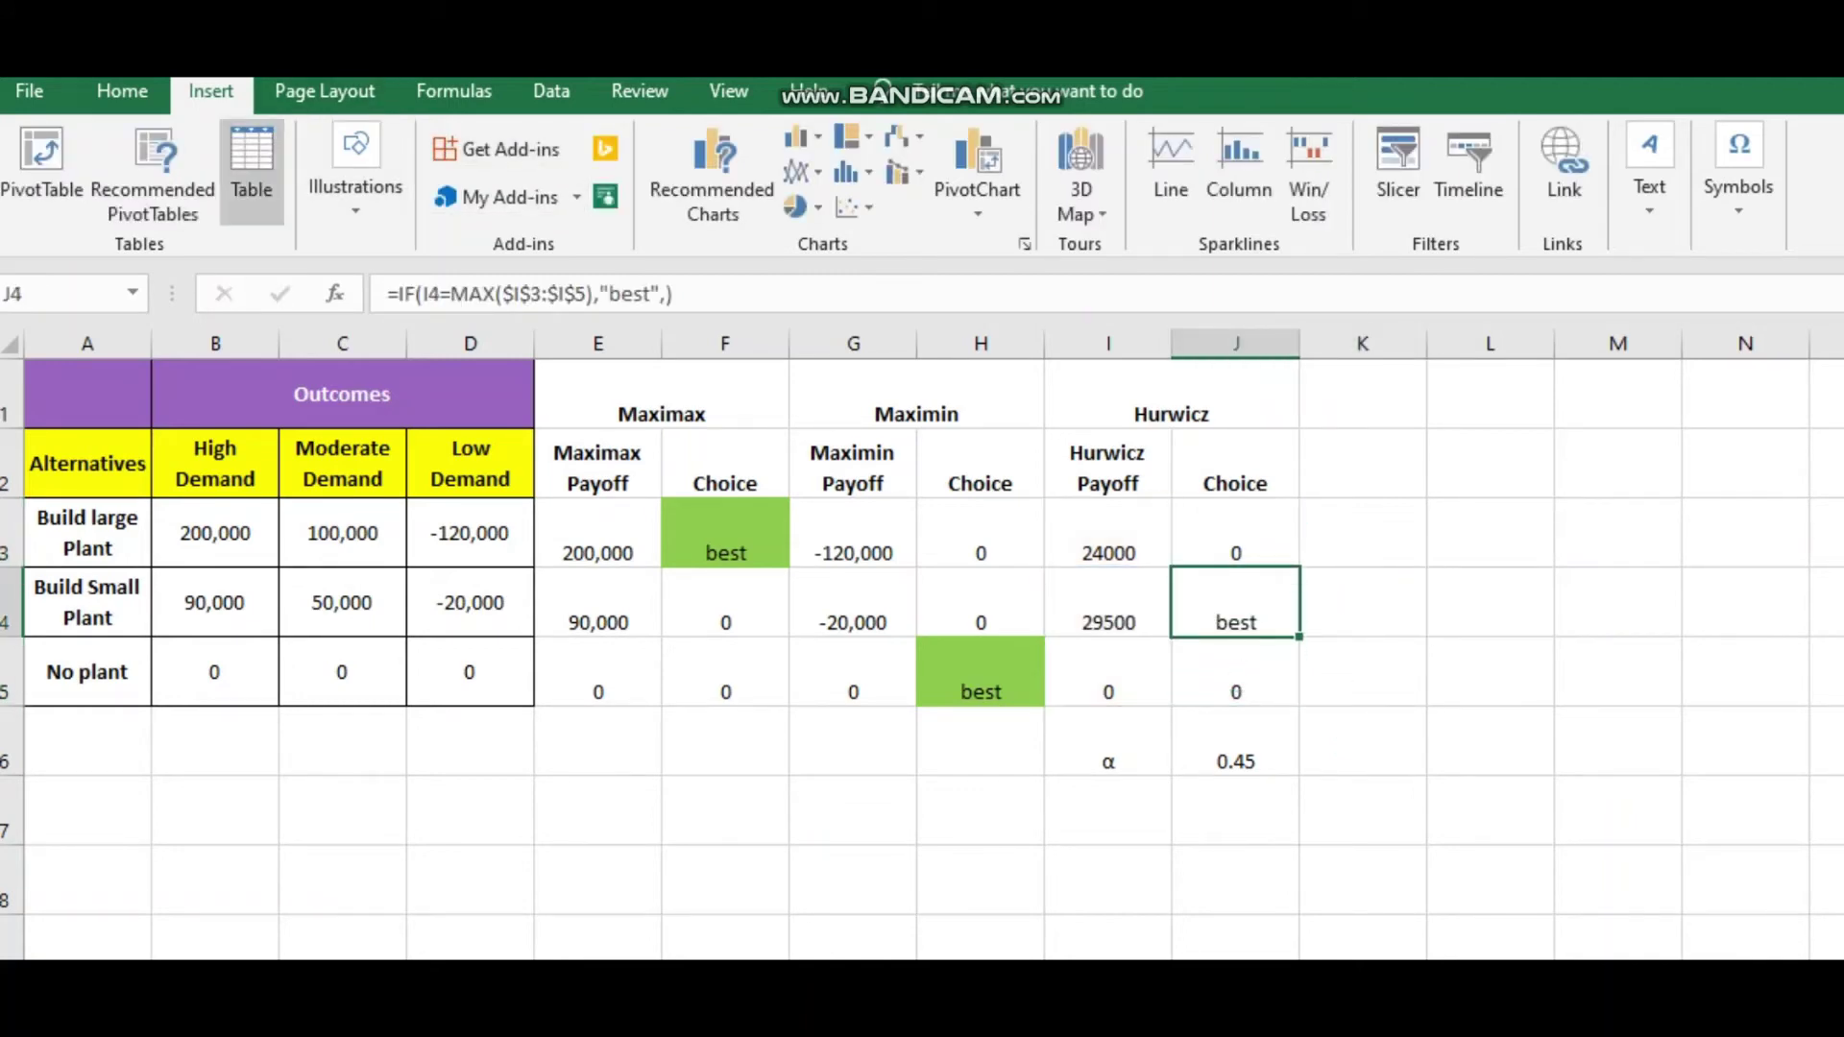
pyautogui.click(122, 91)
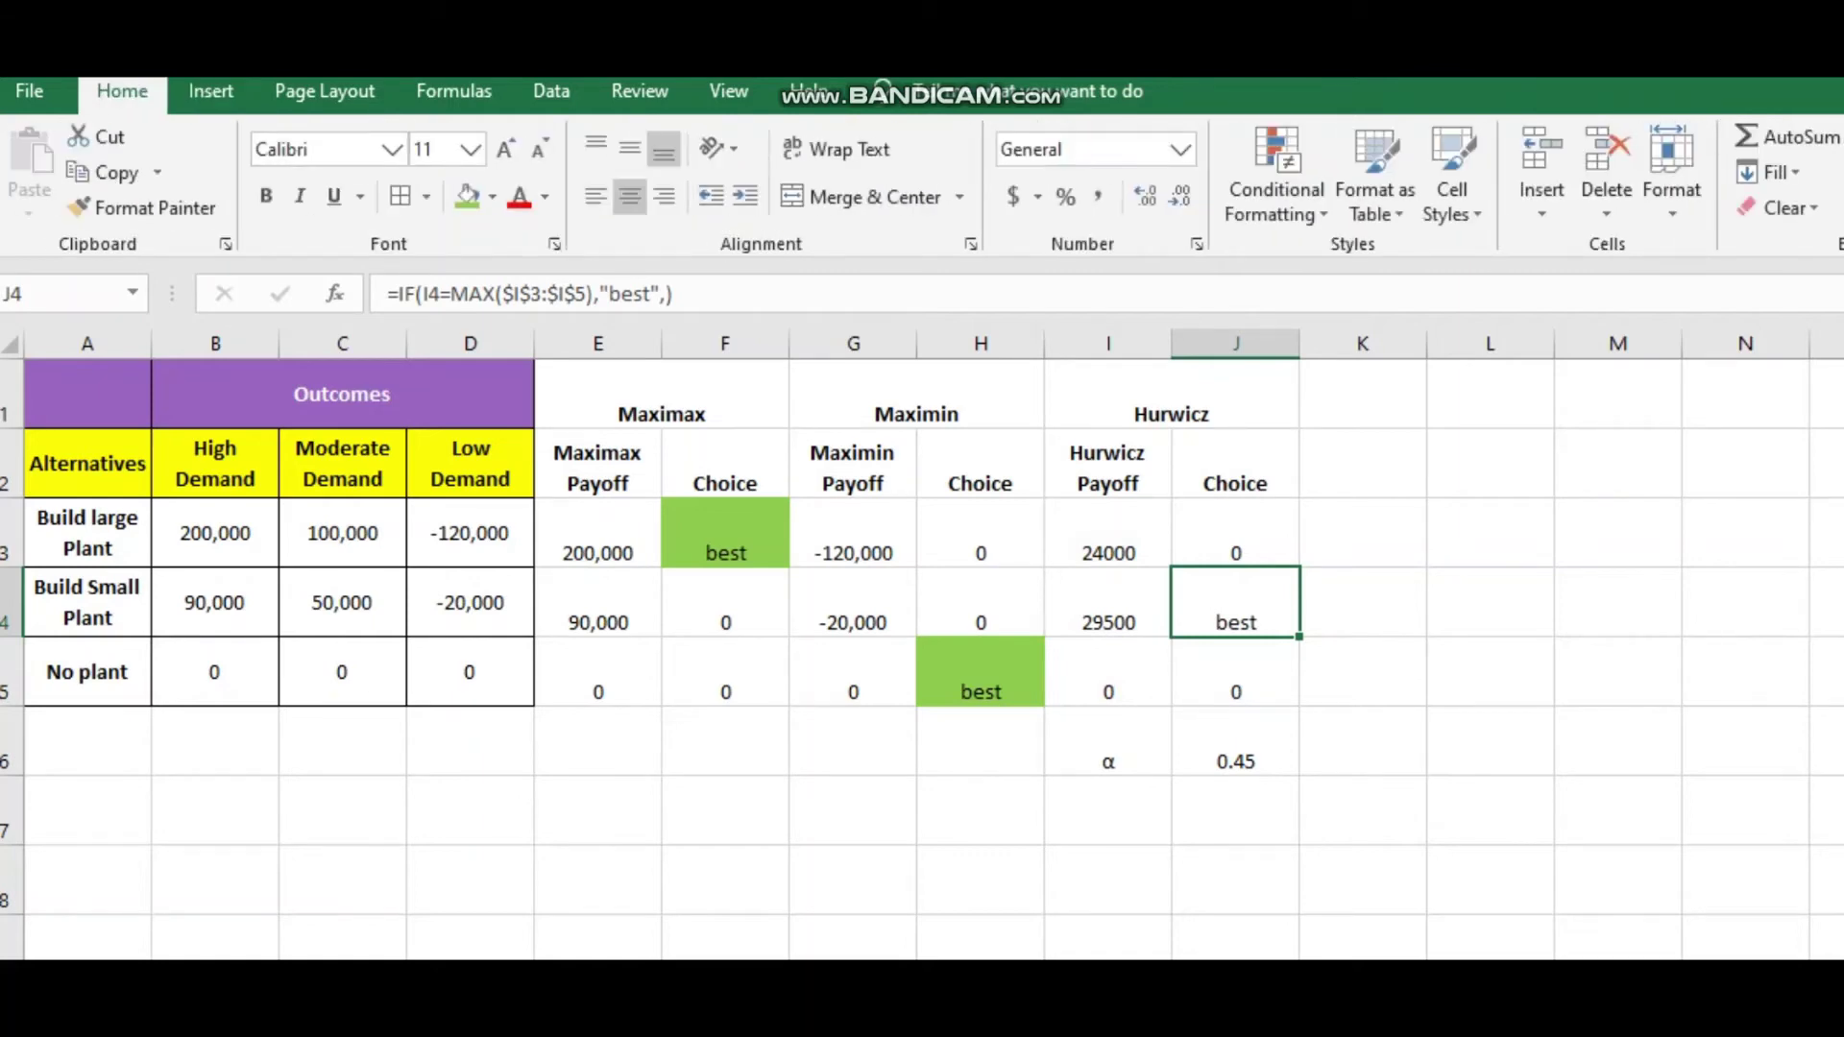
pyautogui.click(467, 196)
pyautogui.click(979, 602)
pyautogui.click(1235, 741)
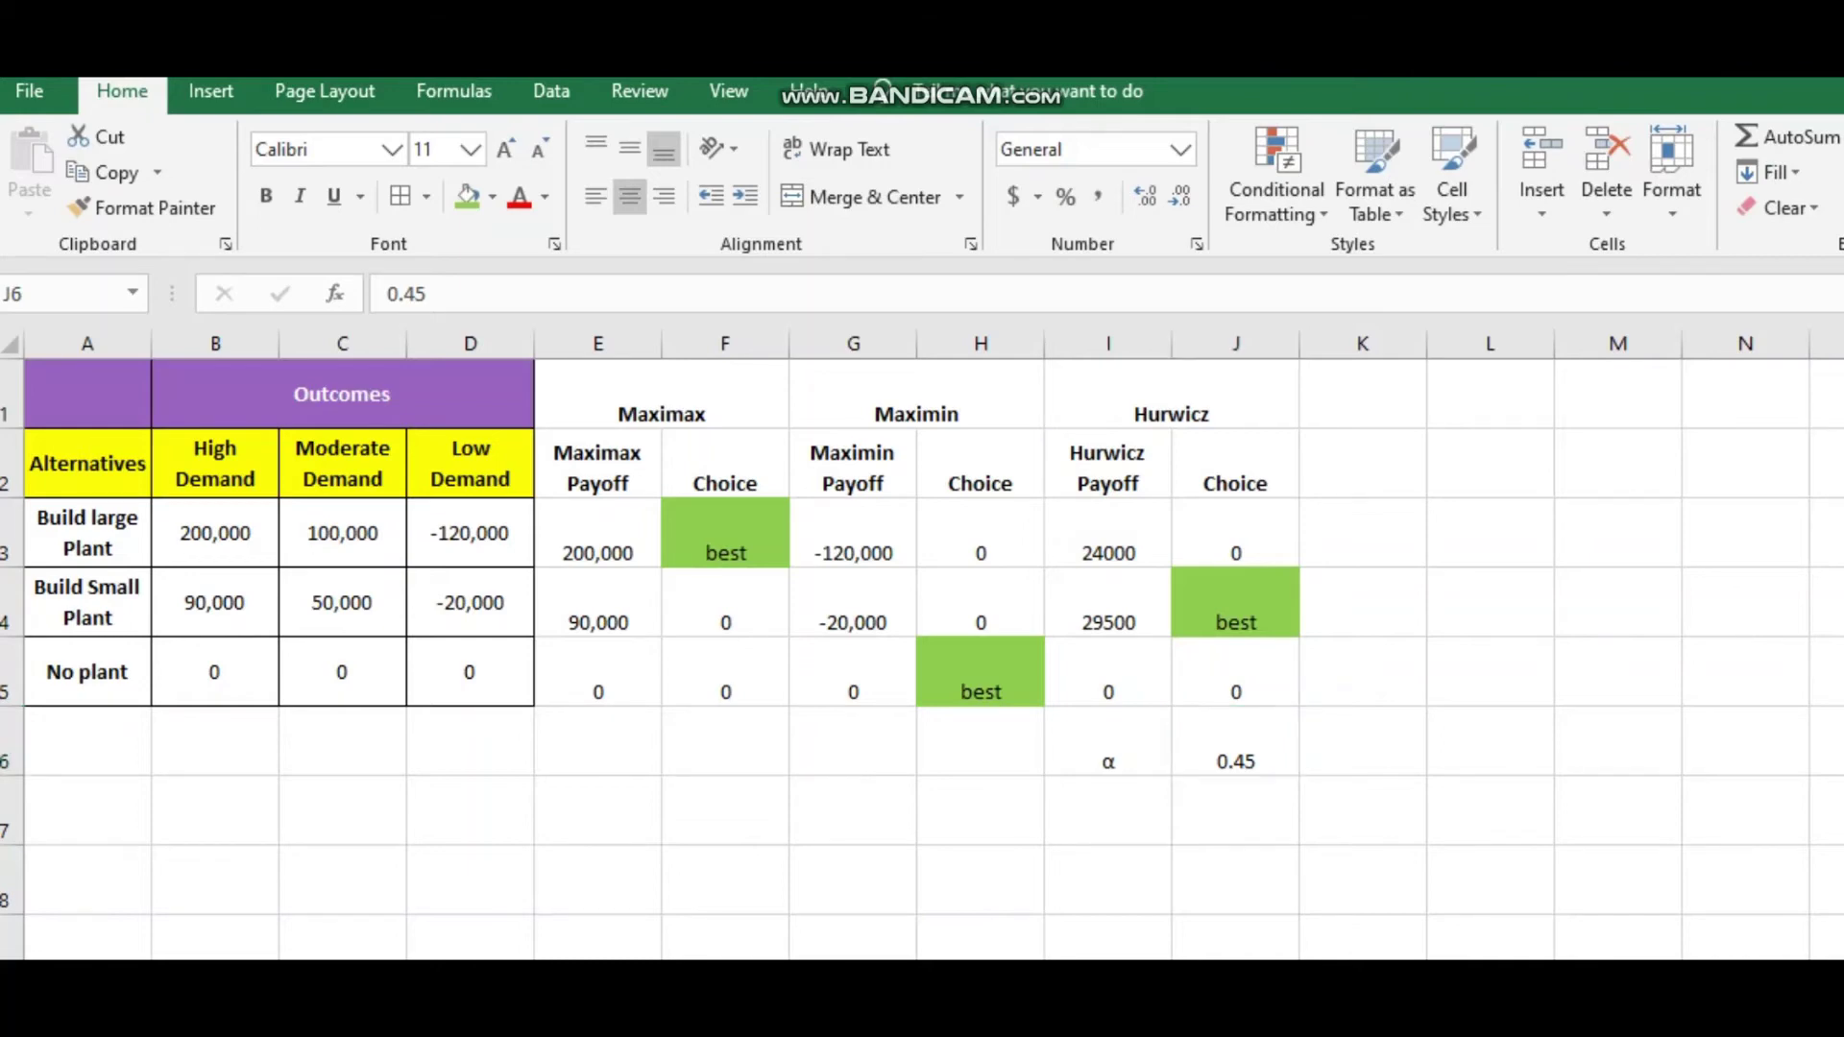
# Switch to the PowerPoint presentation and read the Equally Likely (Laplace) Criterion slide.
pyautogui.hotkey('alt', 'Tab')
pyautogui.click(139, 912)
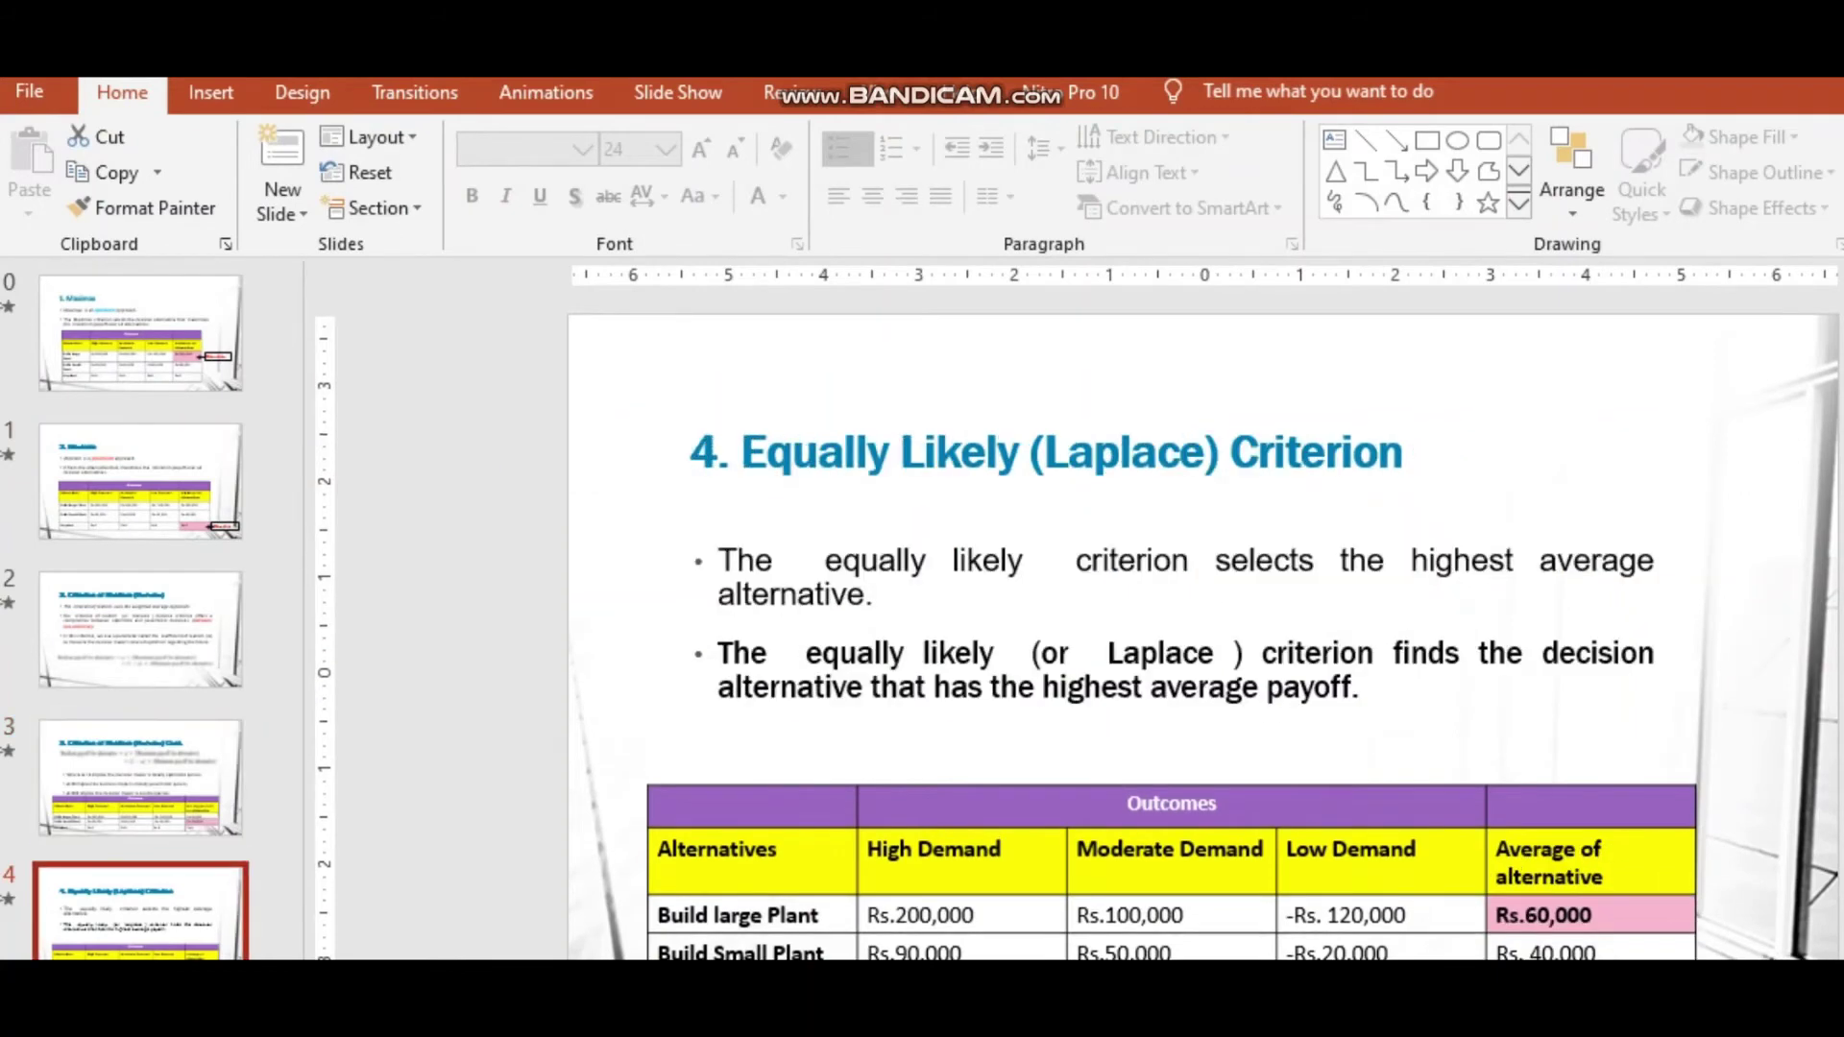
pyautogui.click(880, 593)
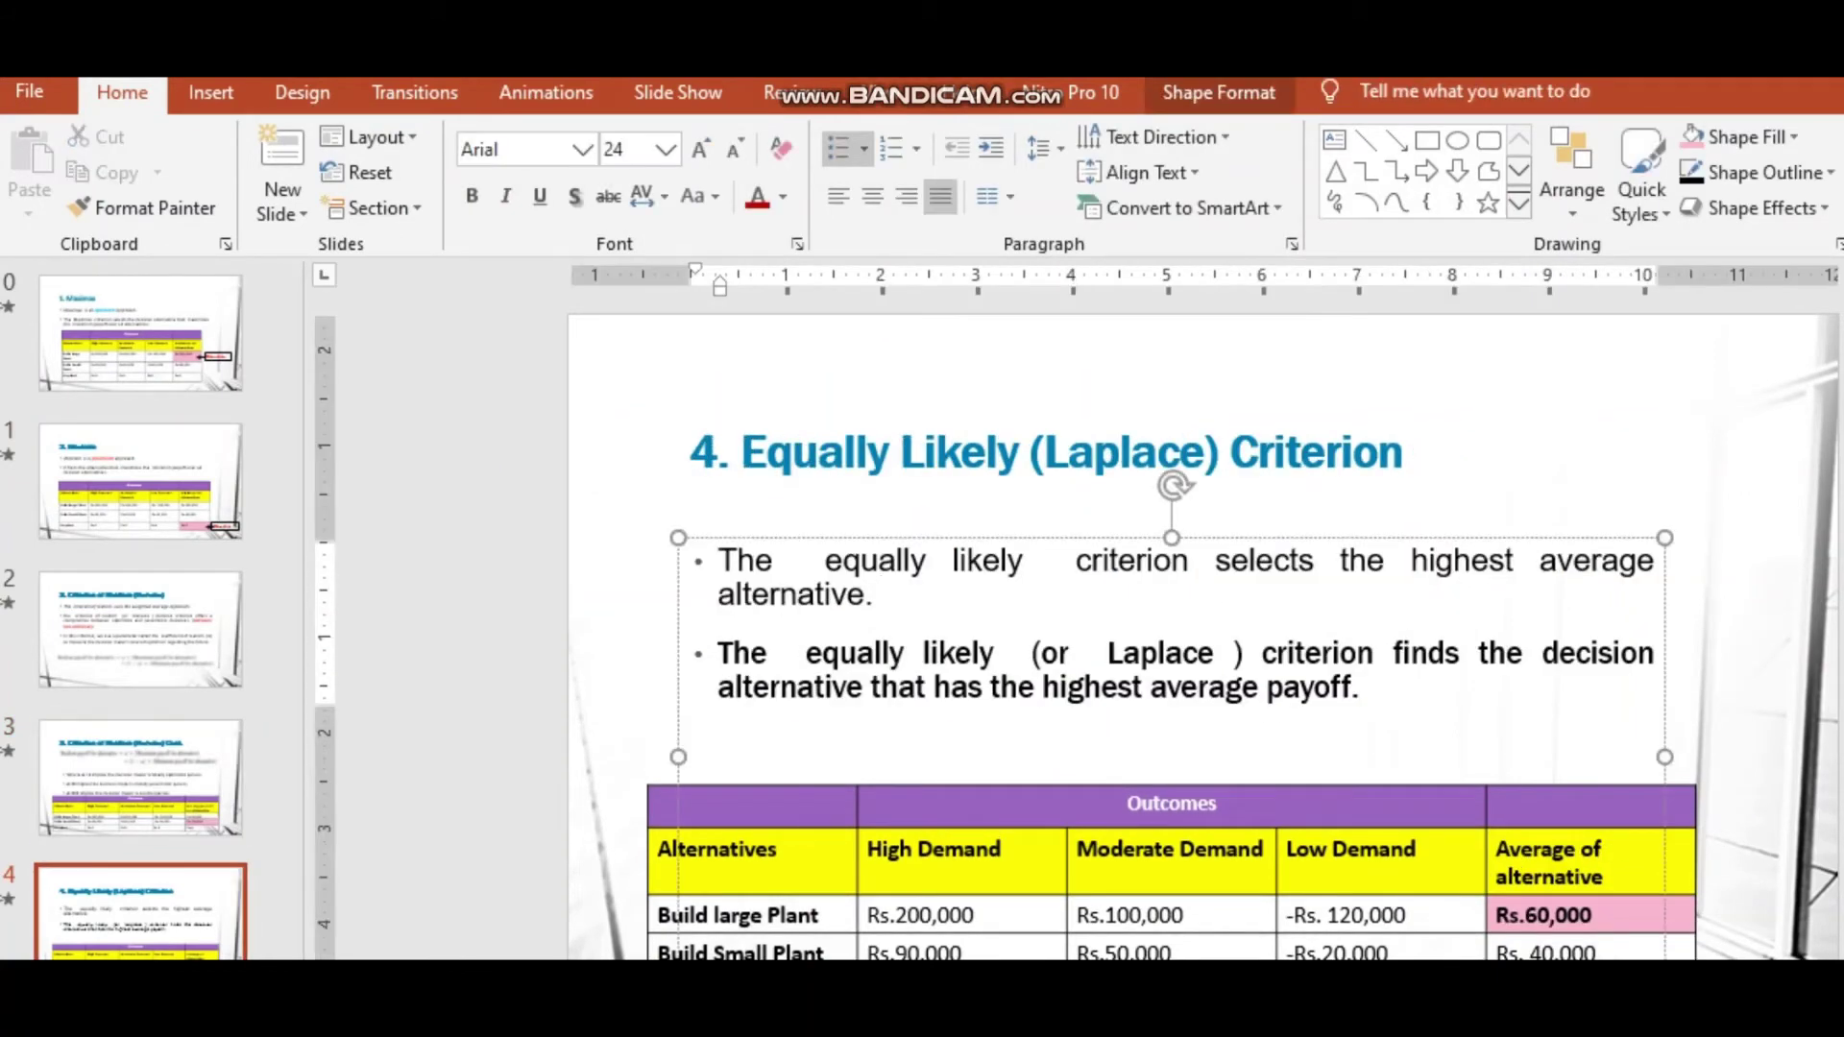
pyautogui.moveTo(1215, 560); pyautogui.dragTo(1261, 653)
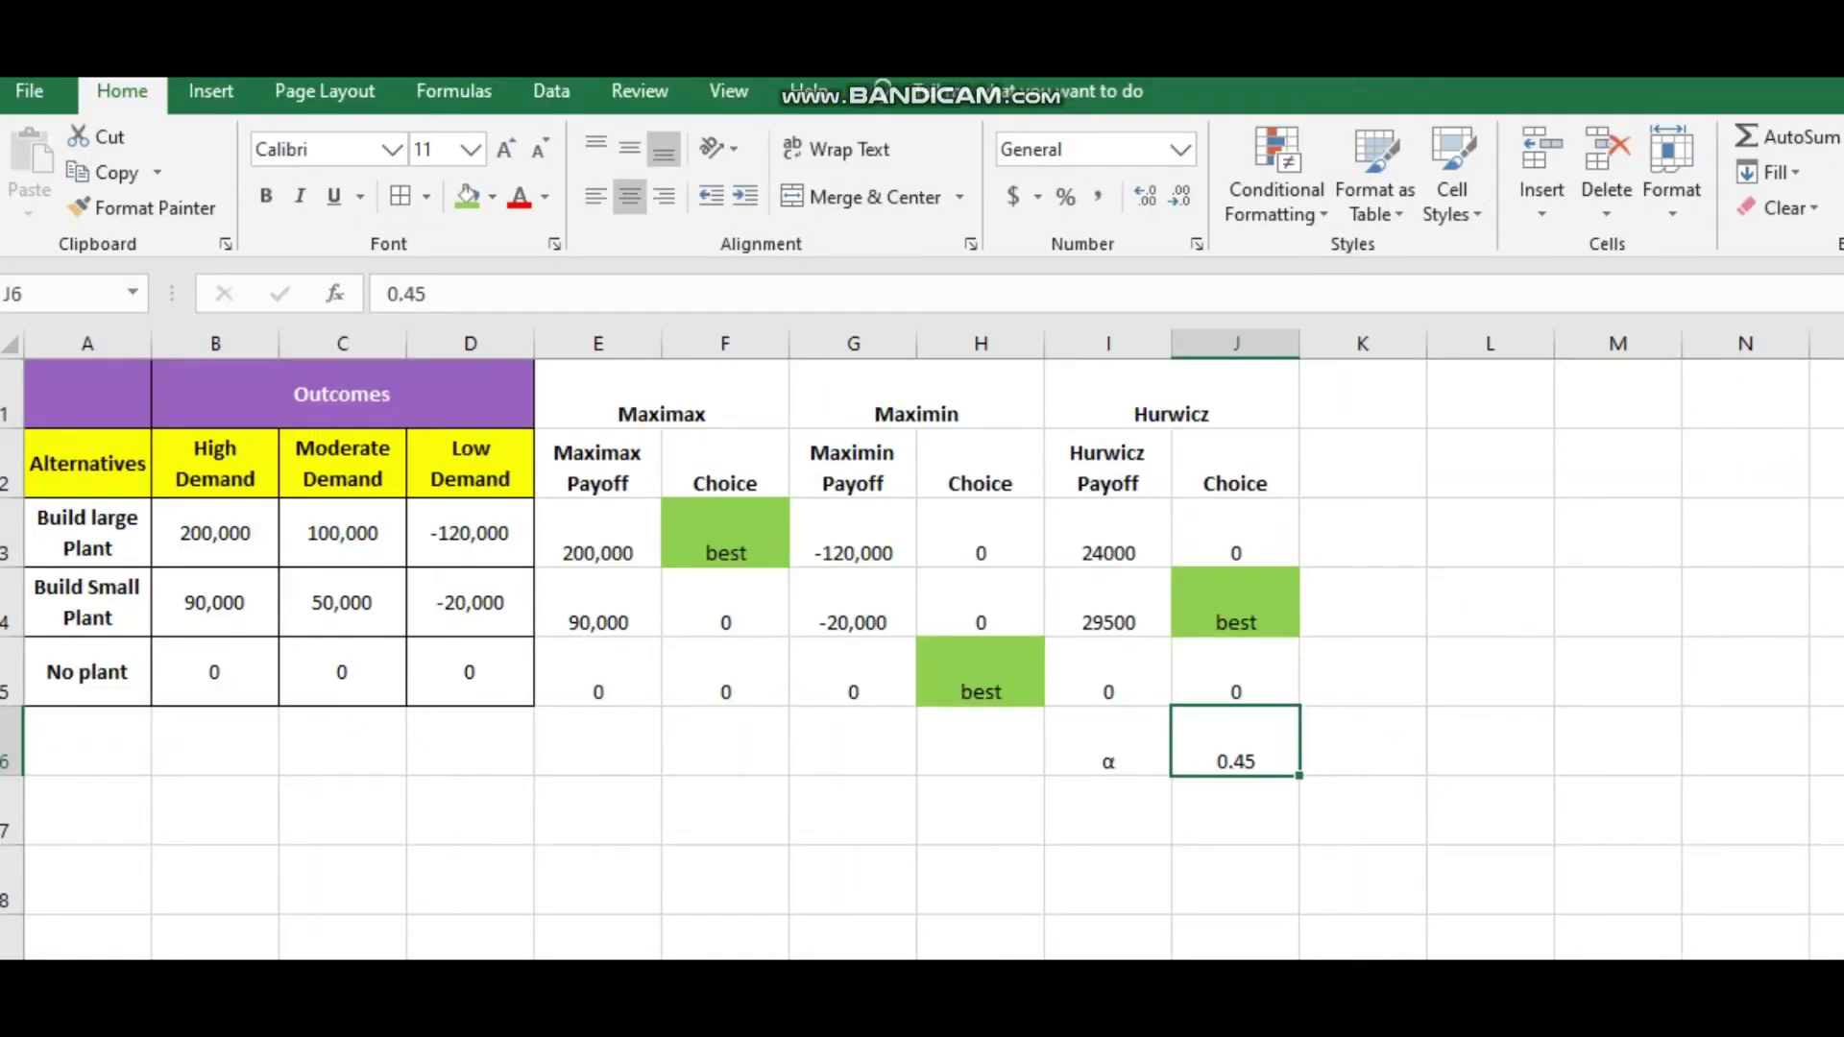
# Back in the Excel sheet, merge and center K1:L1 and enter the heading Laplace.
pyautogui.click(1235, 809)
pyautogui.doubleClick(1361, 394)
pyautogui.click(1362, 532)
pyautogui.click(1361, 394)
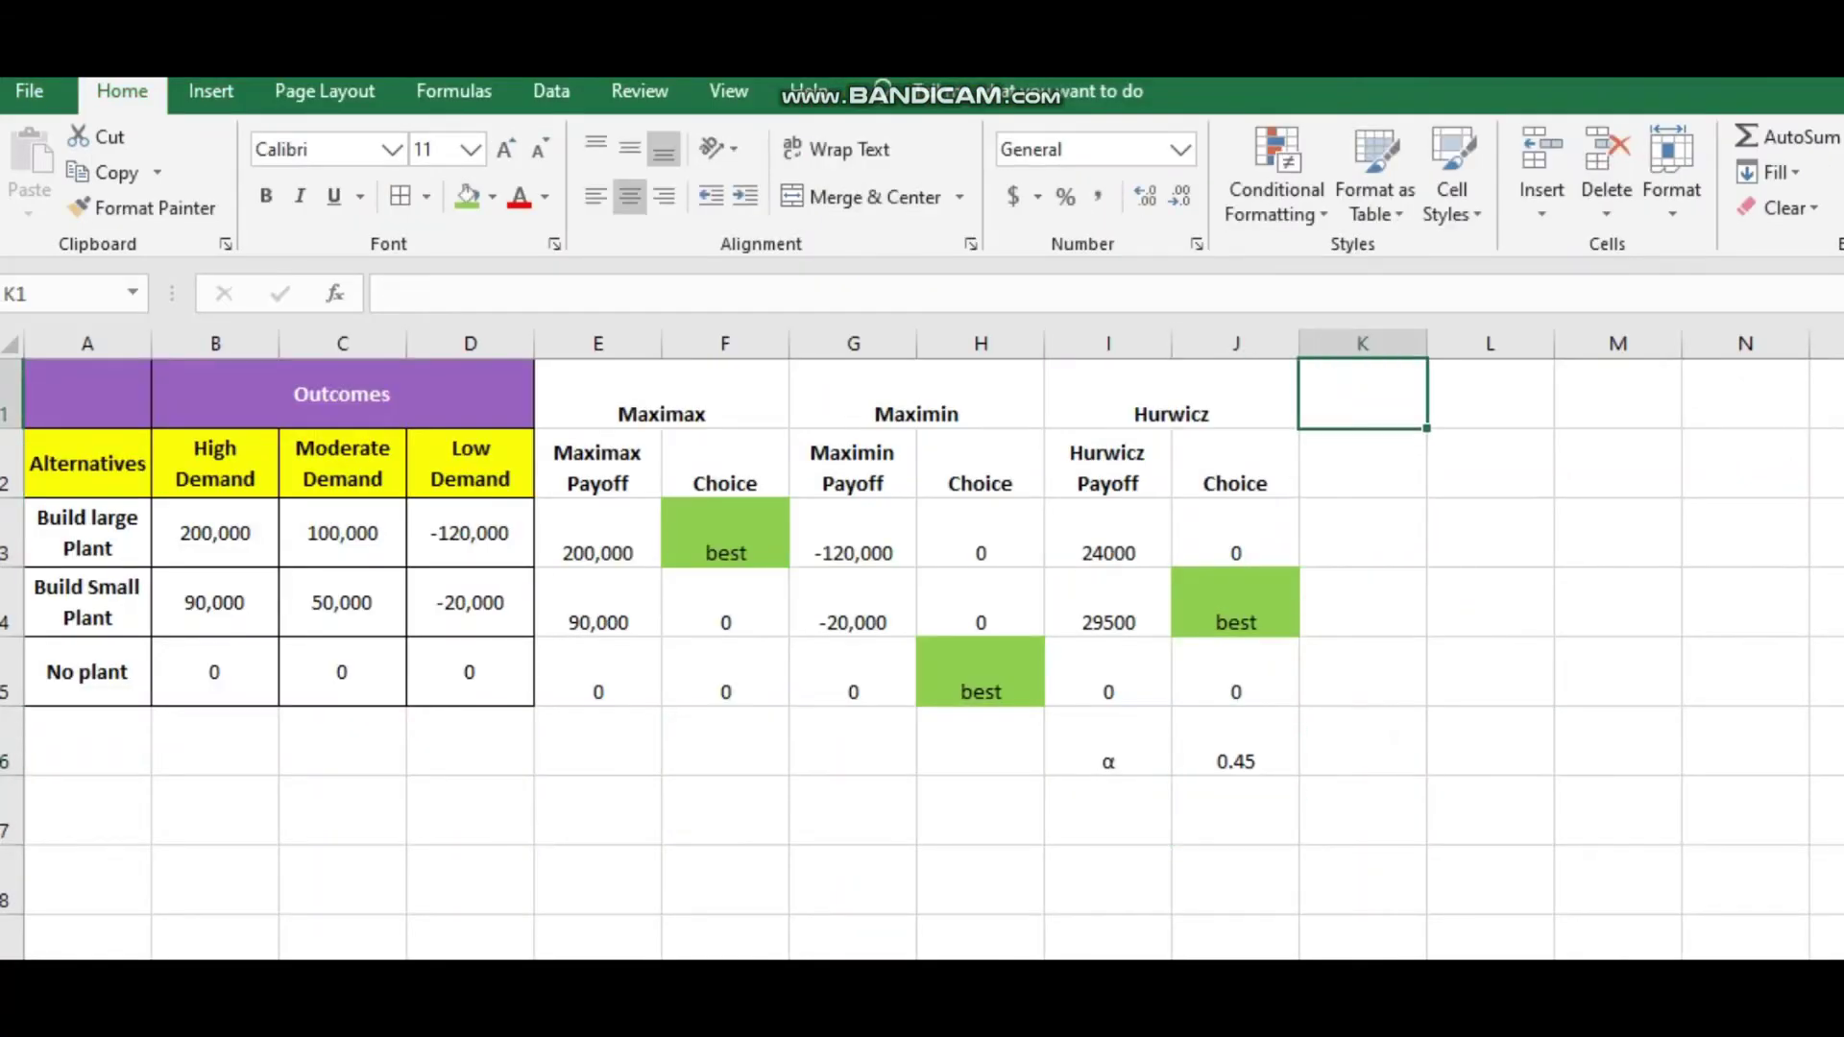
pyautogui.moveTo(1361, 393); pyautogui.dragTo(1489, 392)
pyautogui.click(873, 197)
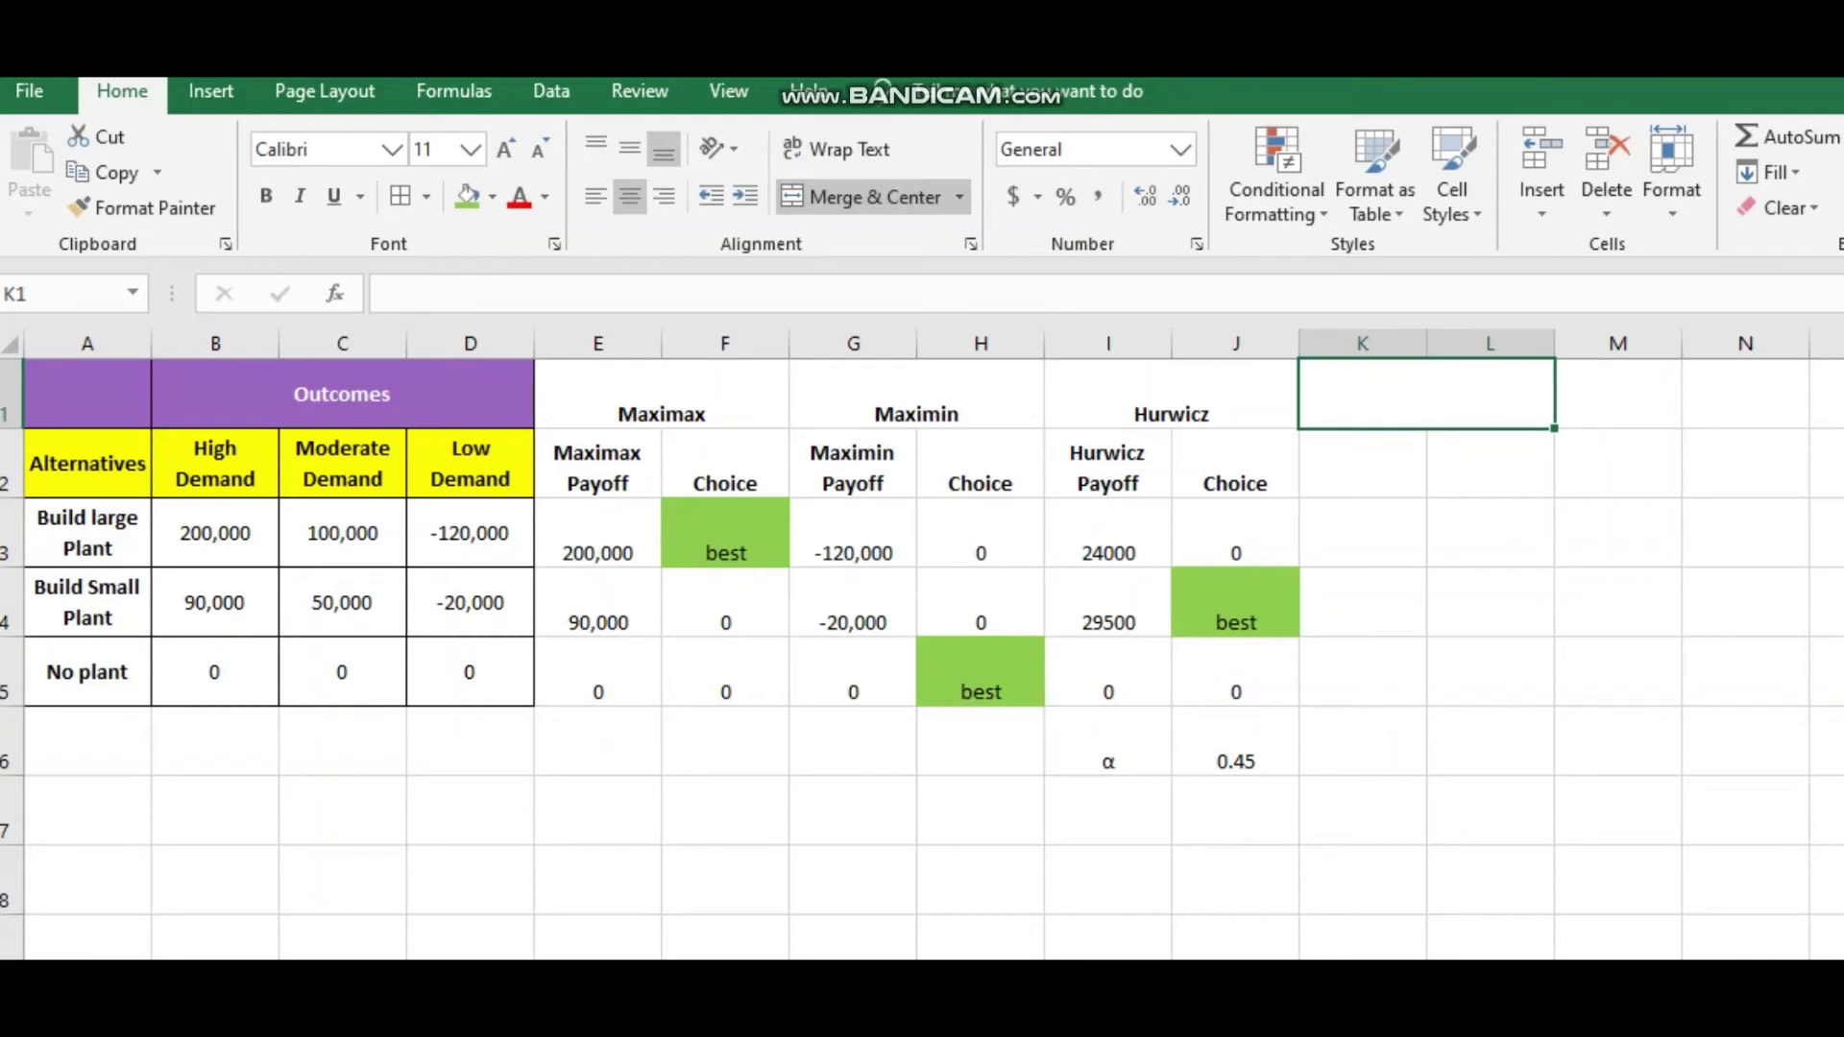
pyautogui.write('Lap')
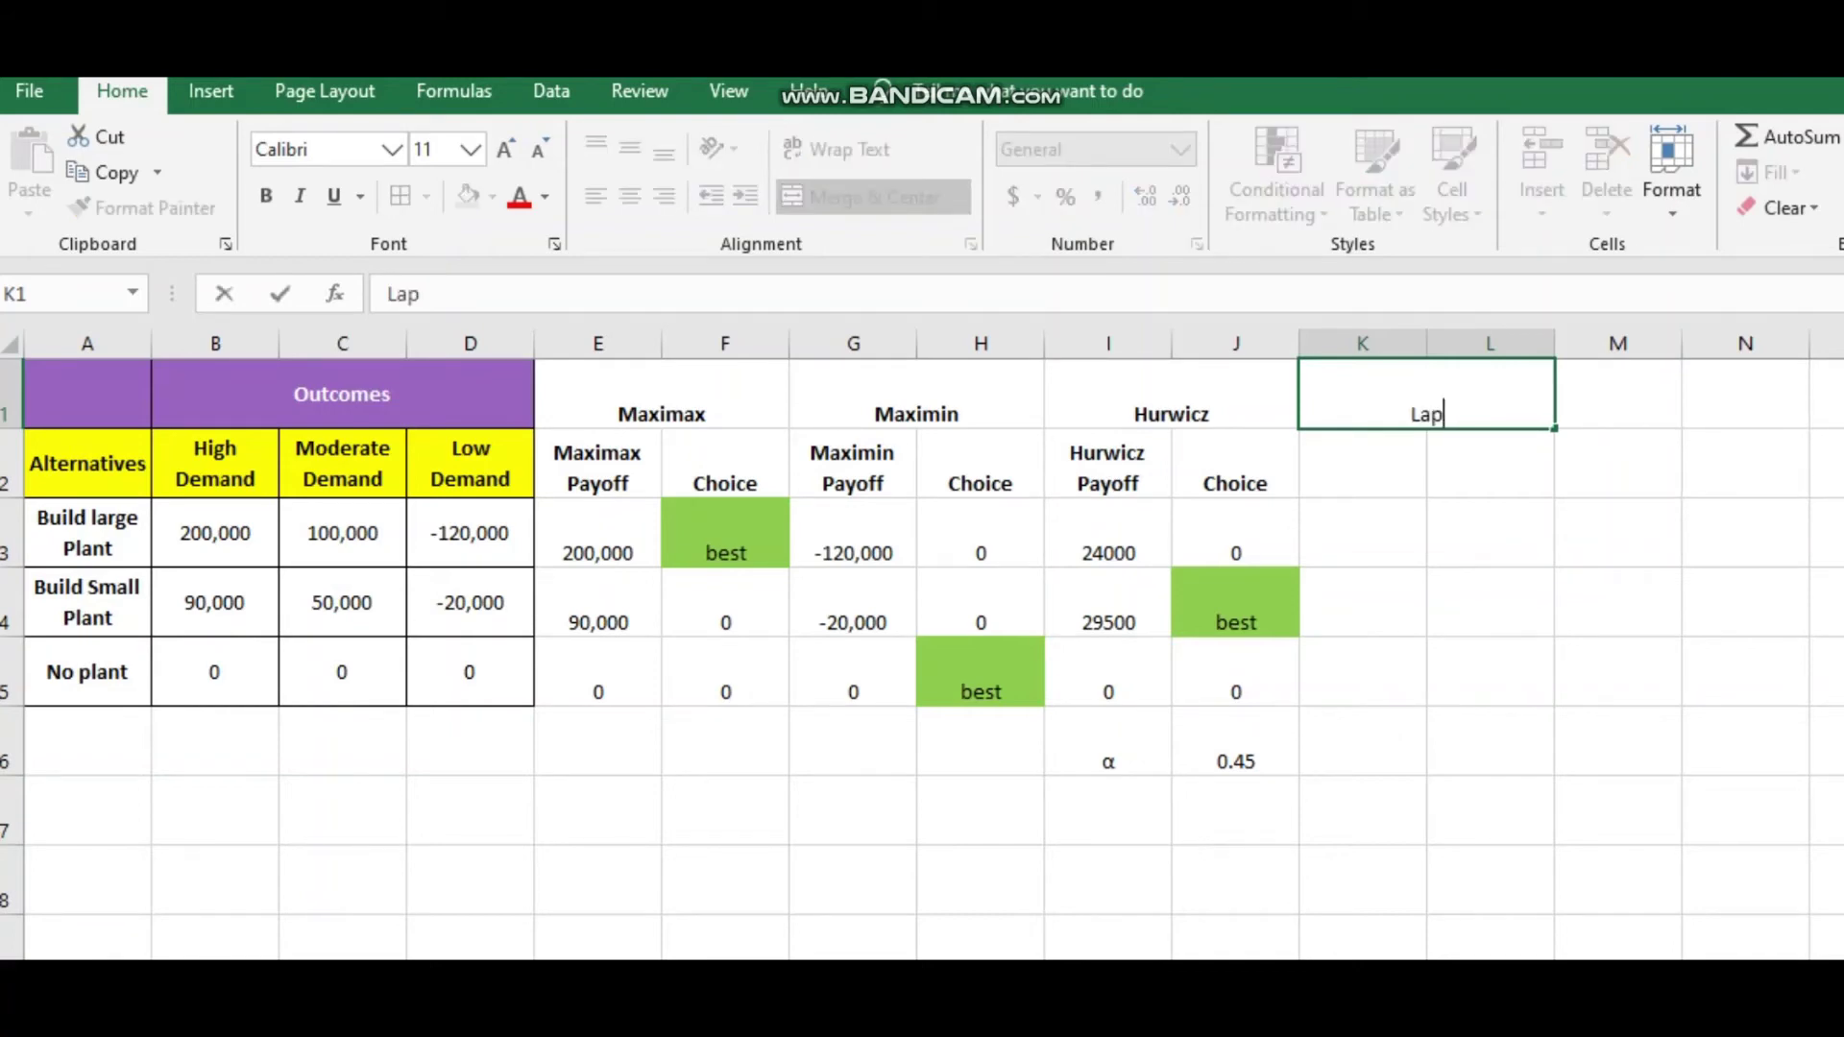
pyautogui.write('lace')
pyautogui.press('Return')
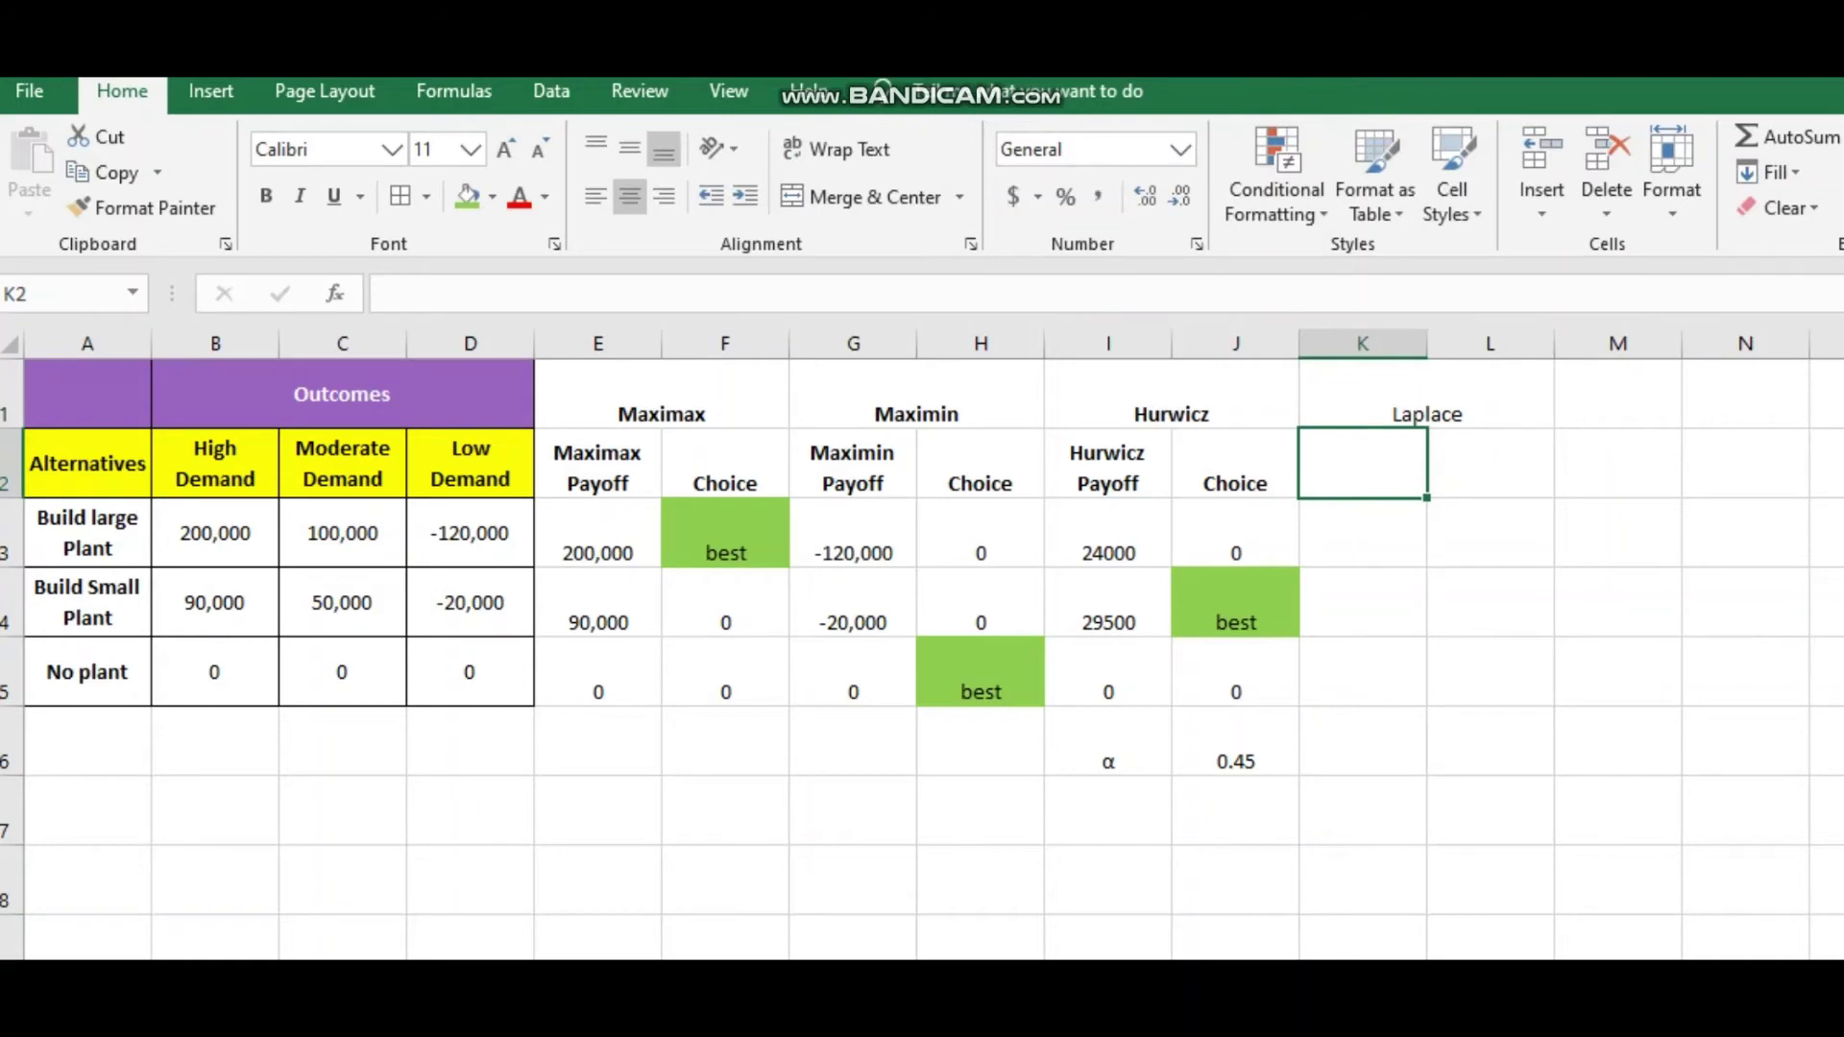
# Enter the header Laplace Payoff in K2 and wrap its text.
pyautogui.write('Laplace')
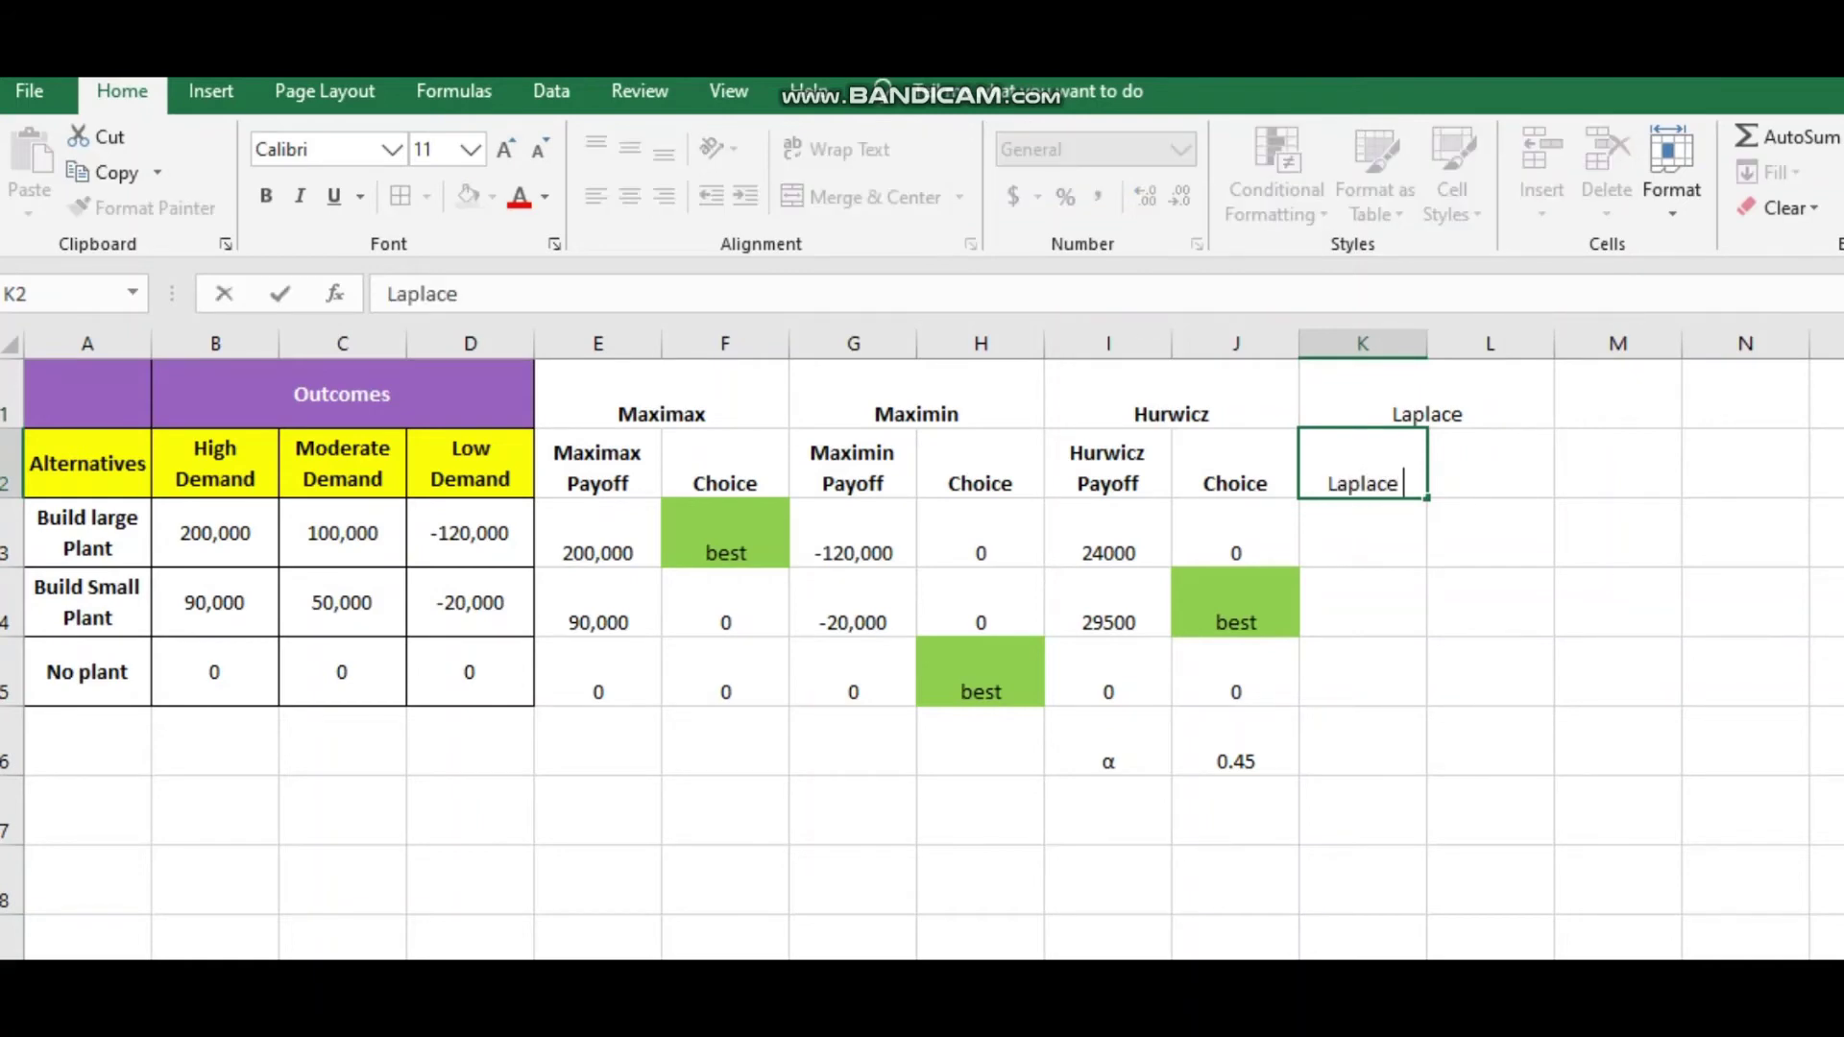
pyautogui.write(' Choice')
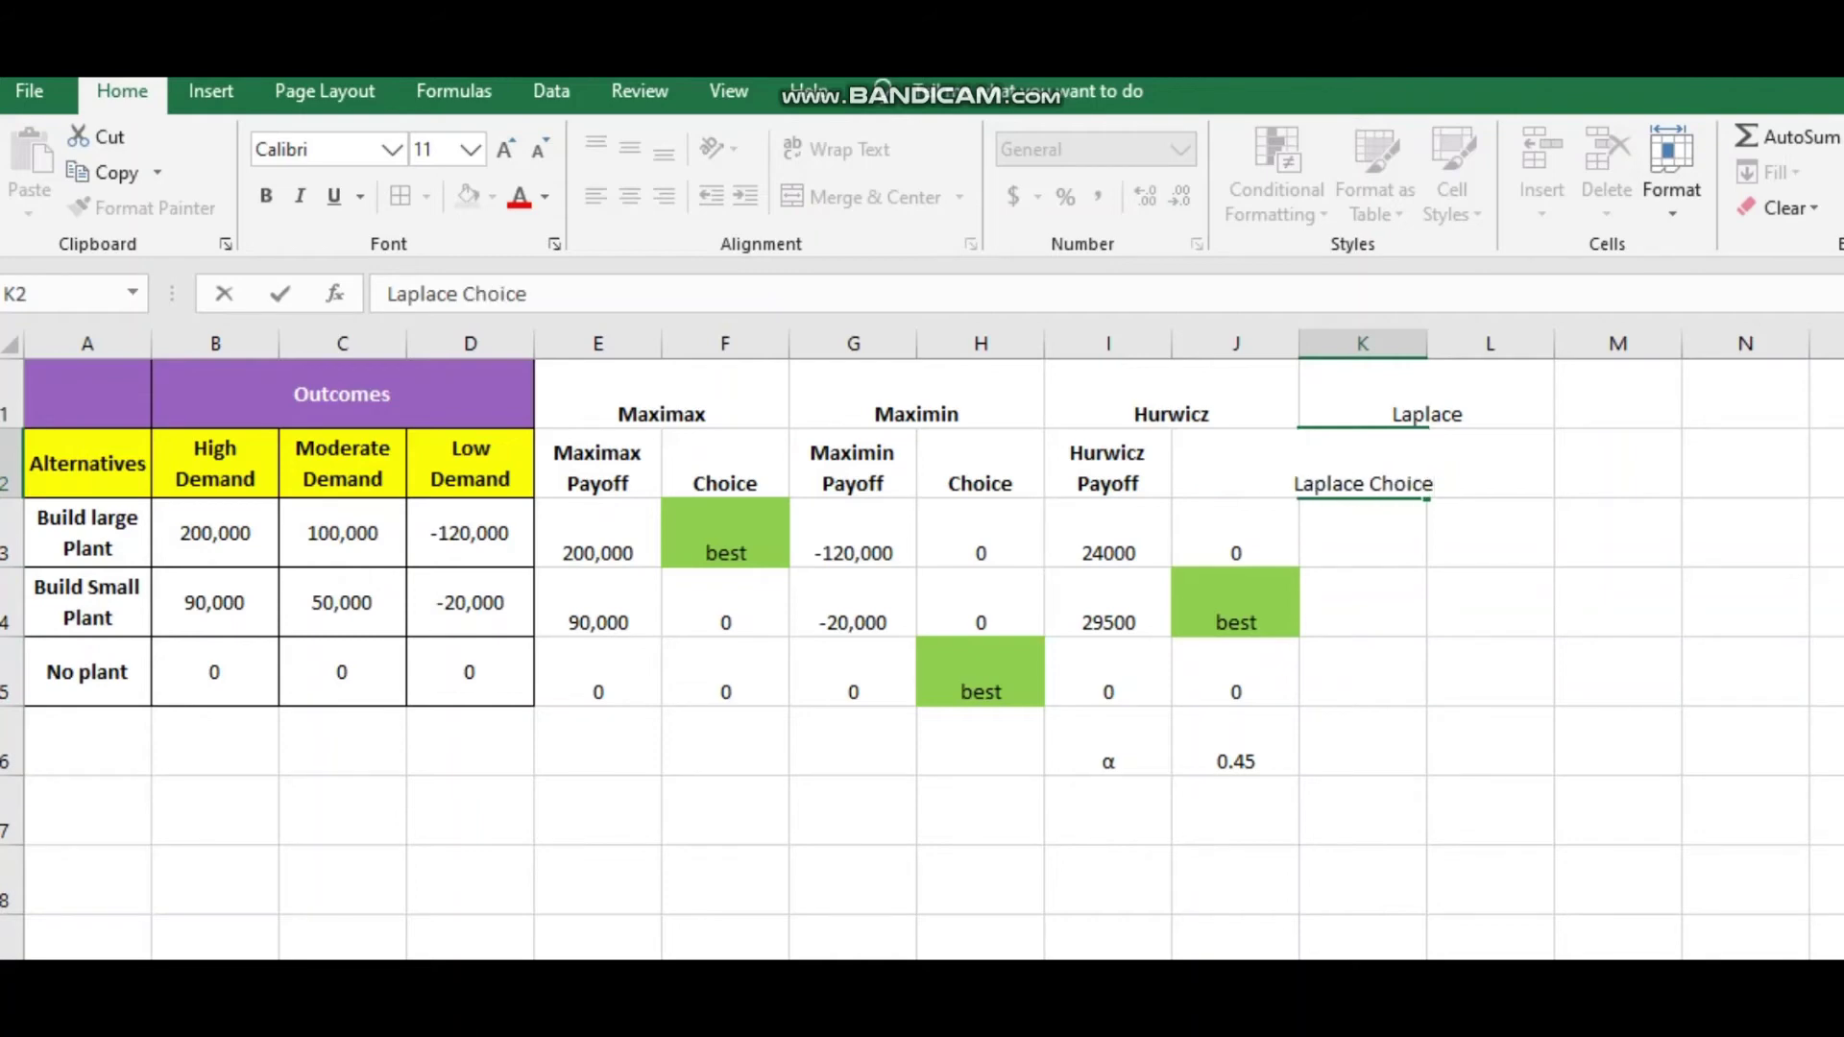
pyautogui.press('BackSpace')
pyautogui.press('BackSpace')
pyautogui.press('BackSpace')
pyautogui.press('BackSpace')
pyautogui.press('BackSpace')
pyautogui.press('BackSpace')
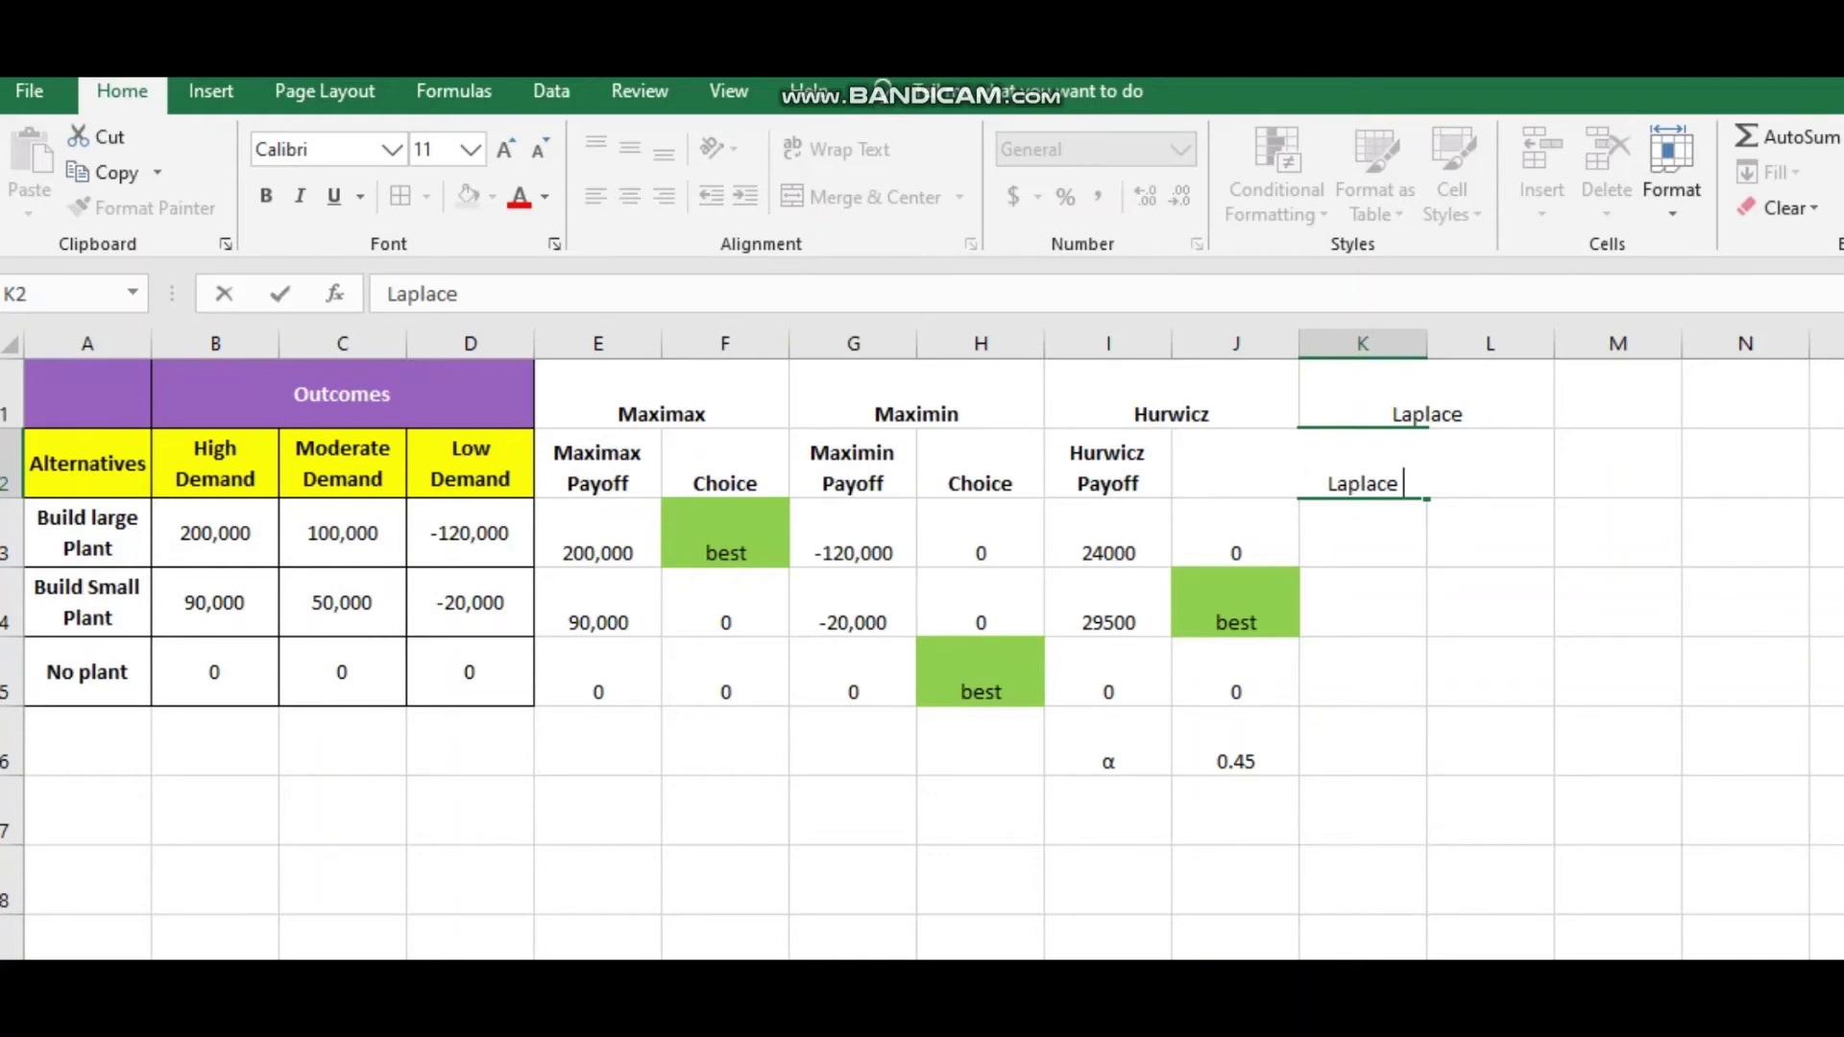
pyautogui.write('Payoff')
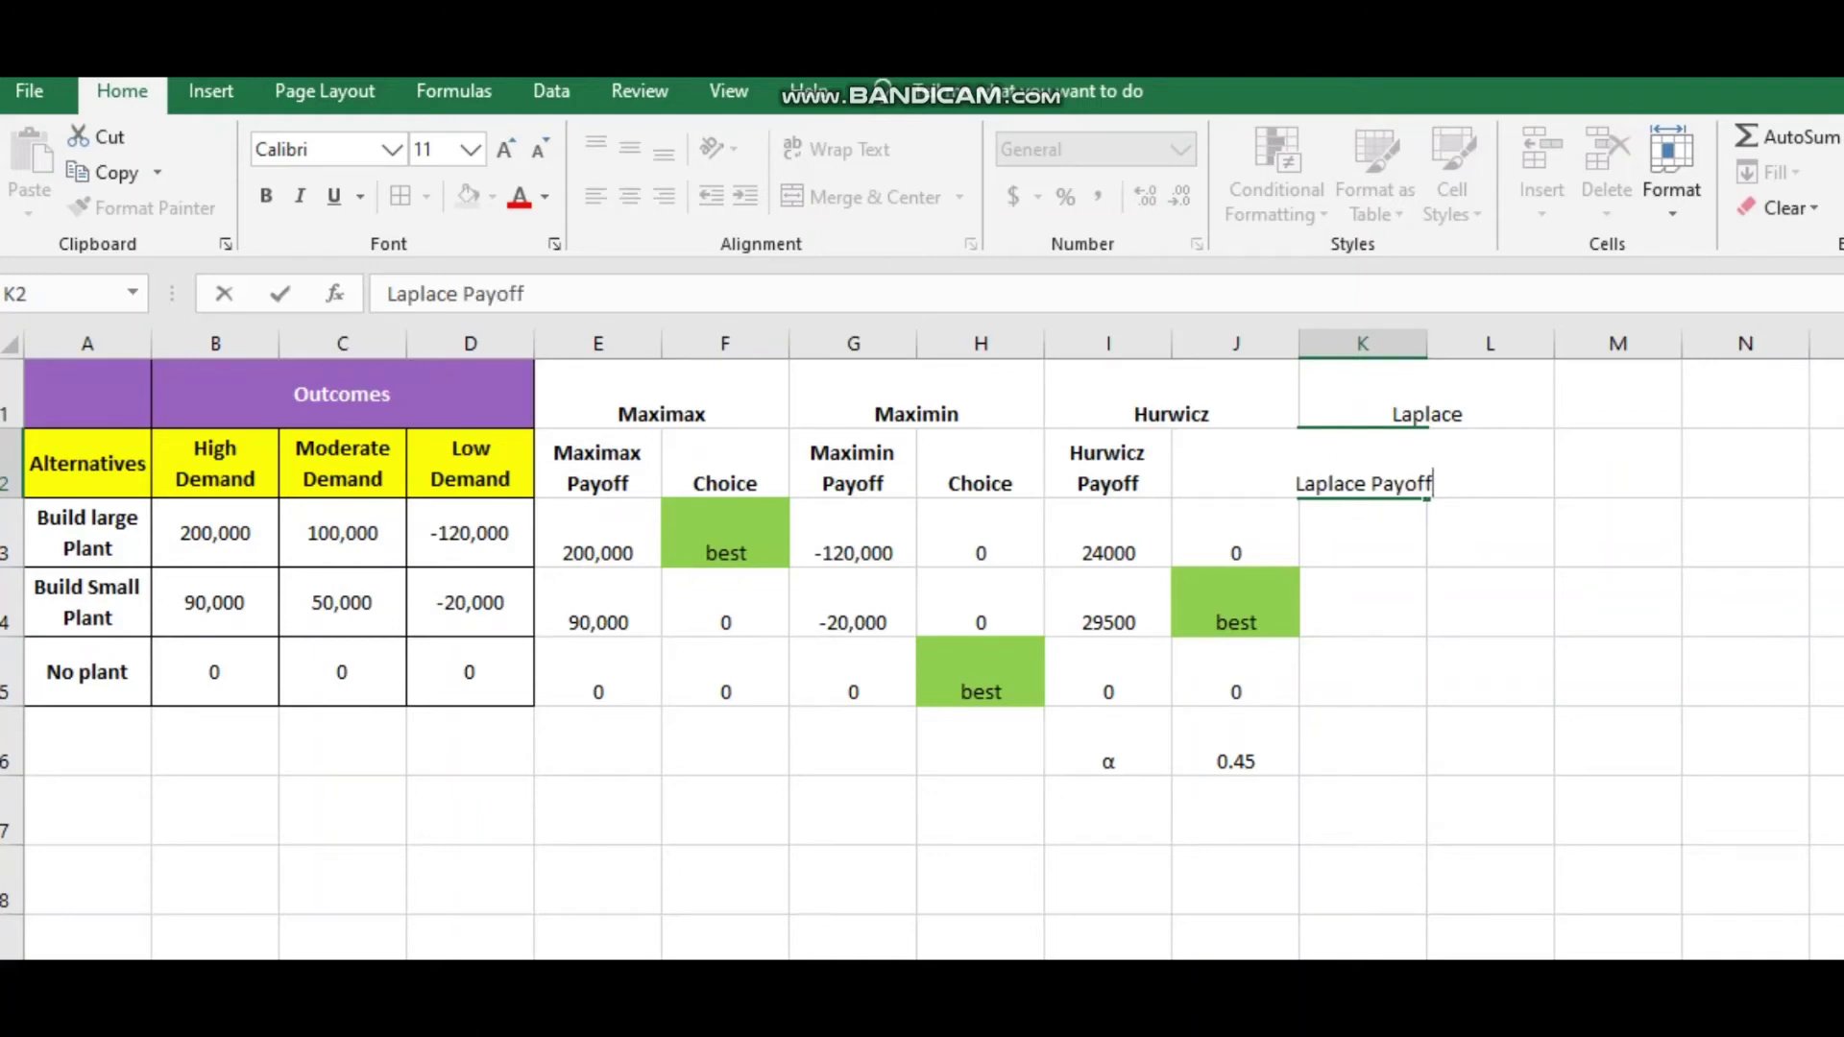
pyautogui.press('Return')
pyautogui.click(1362, 463)
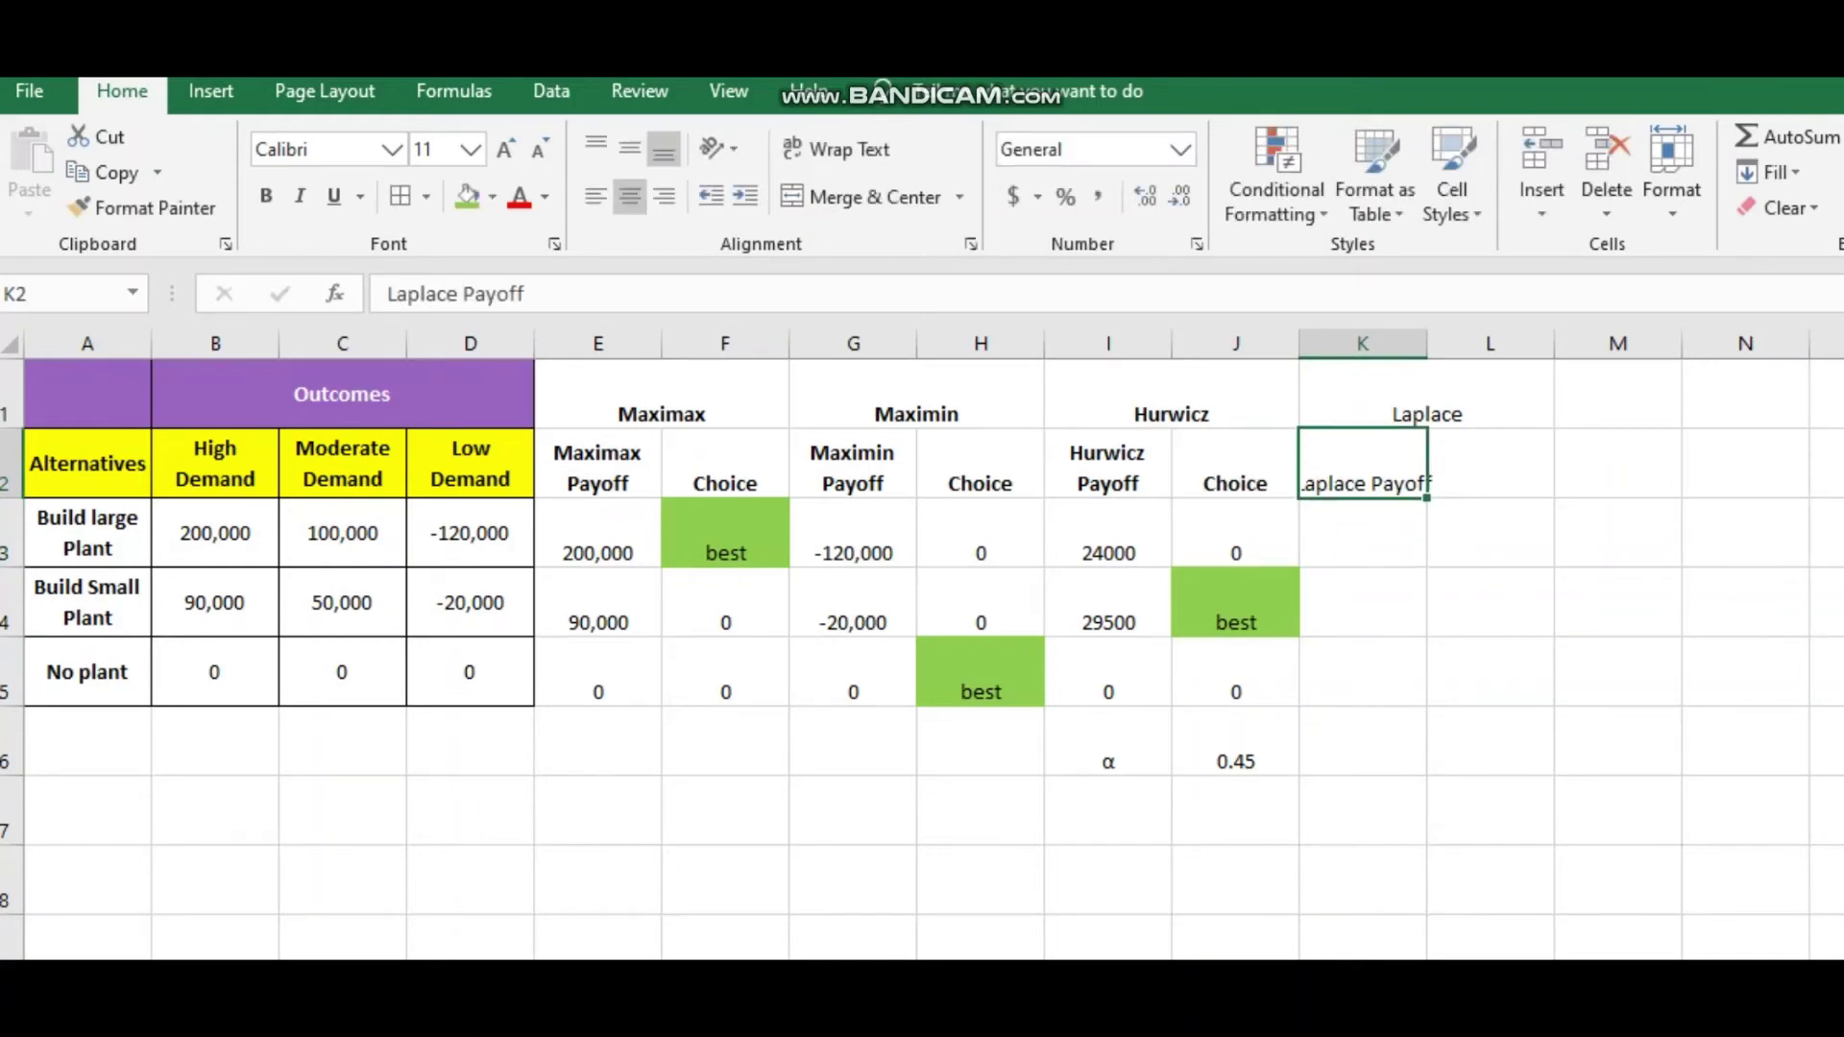
pyautogui.click(837, 148)
# Enter the header Choice in L2 and make the Laplace headings in K1:L2 bold.
pyautogui.click(1490, 462)
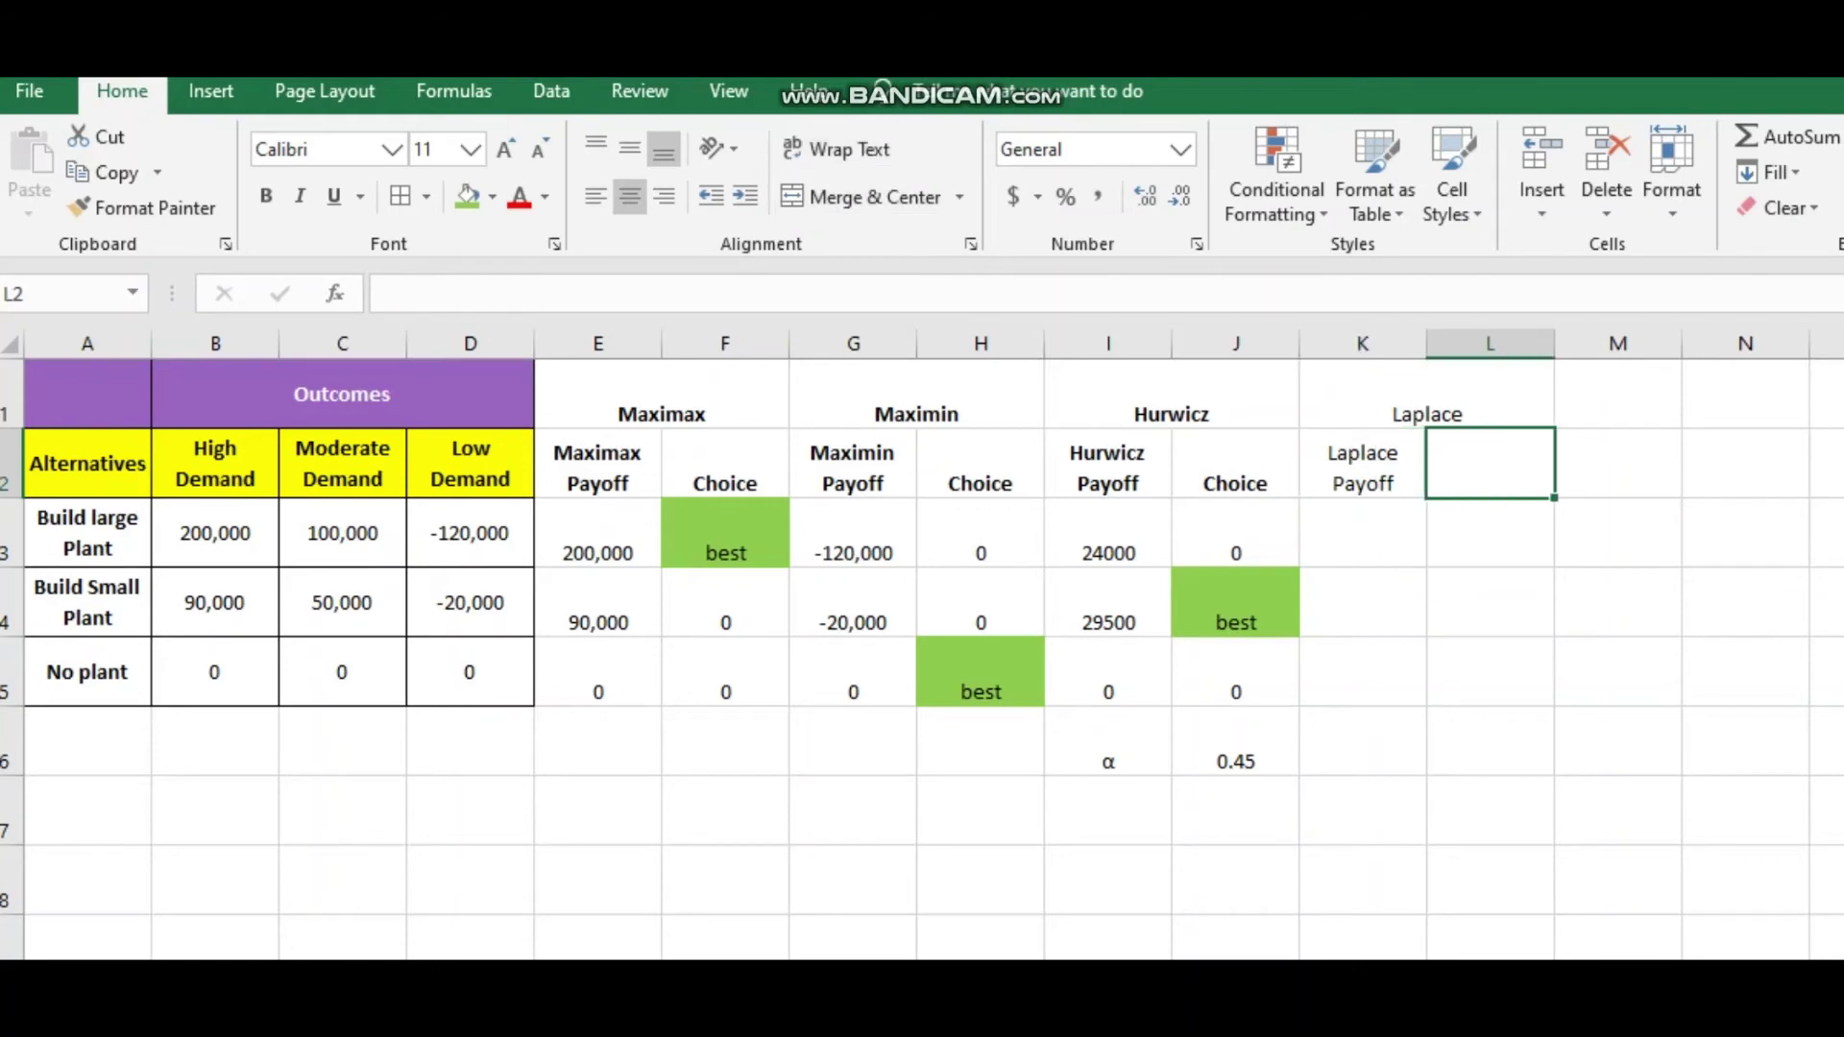
pyautogui.write('Choiv')
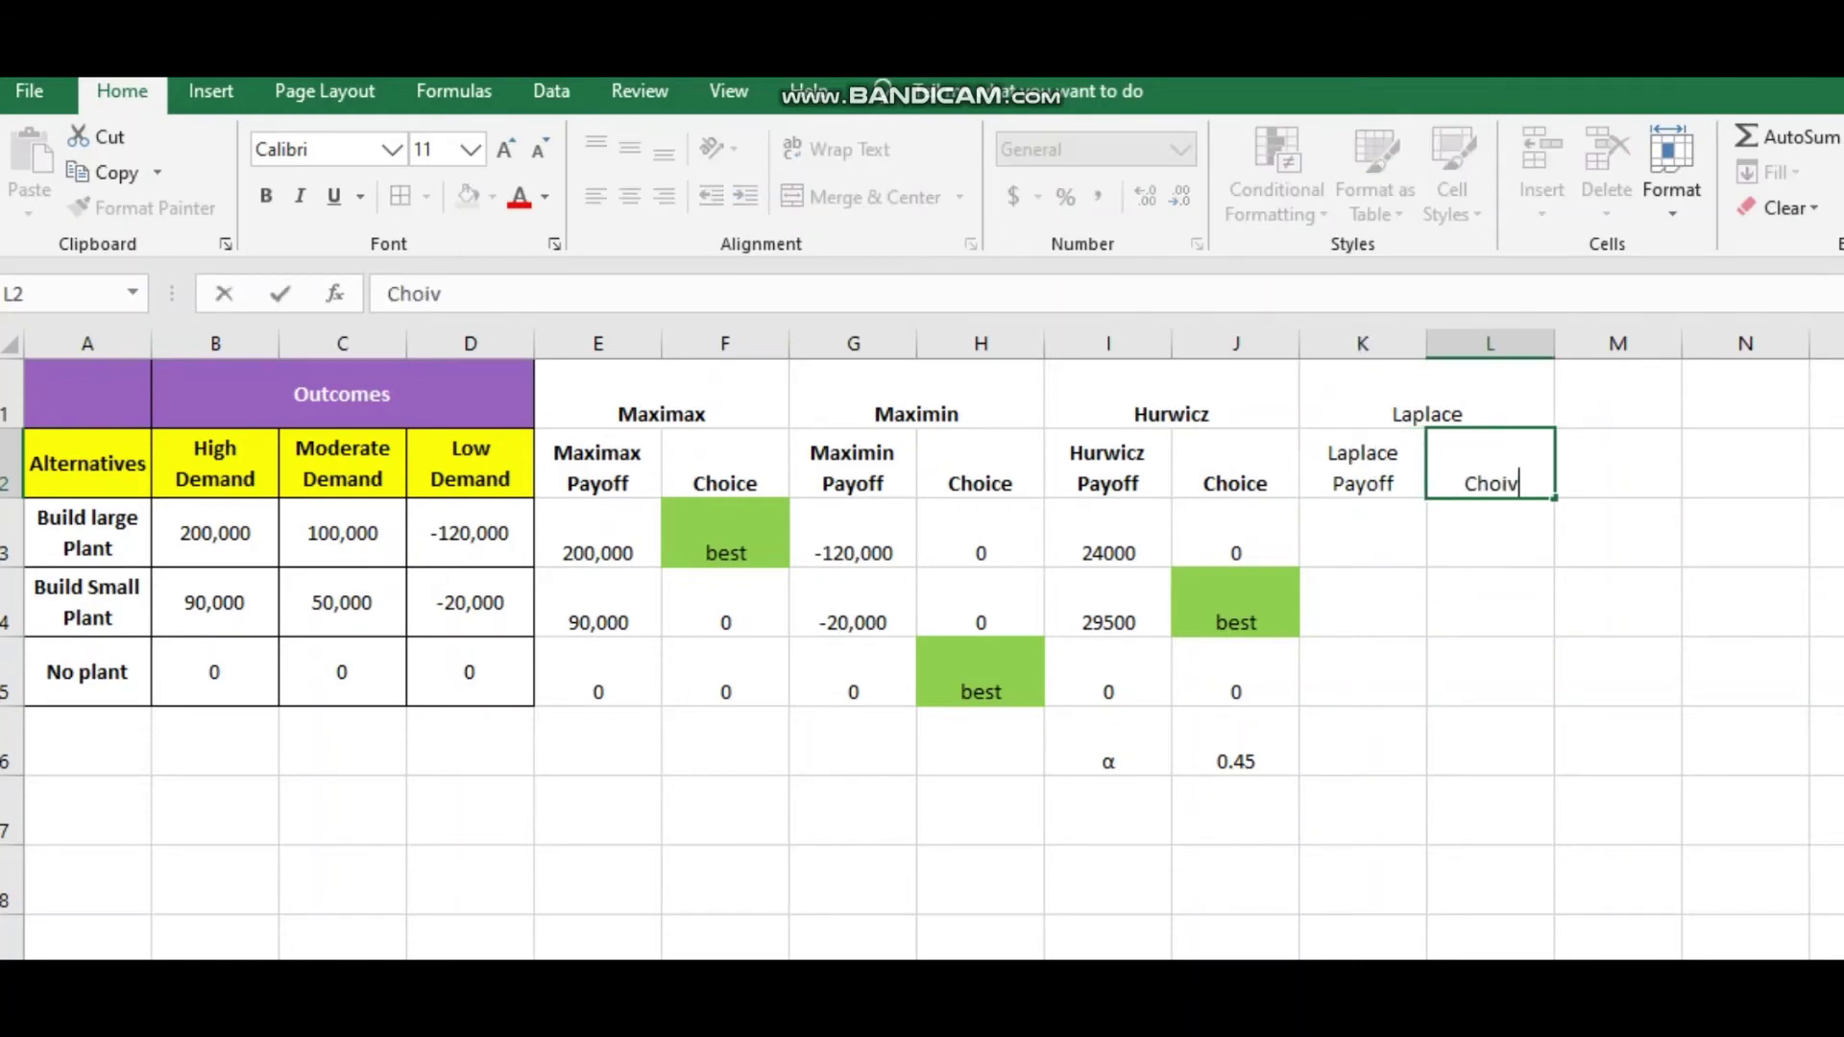
pyautogui.press('BackSpace')
pyautogui.write('ce')
pyautogui.press('Return')
pyautogui.moveTo(1426, 403); pyautogui.dragTo(1479, 471)
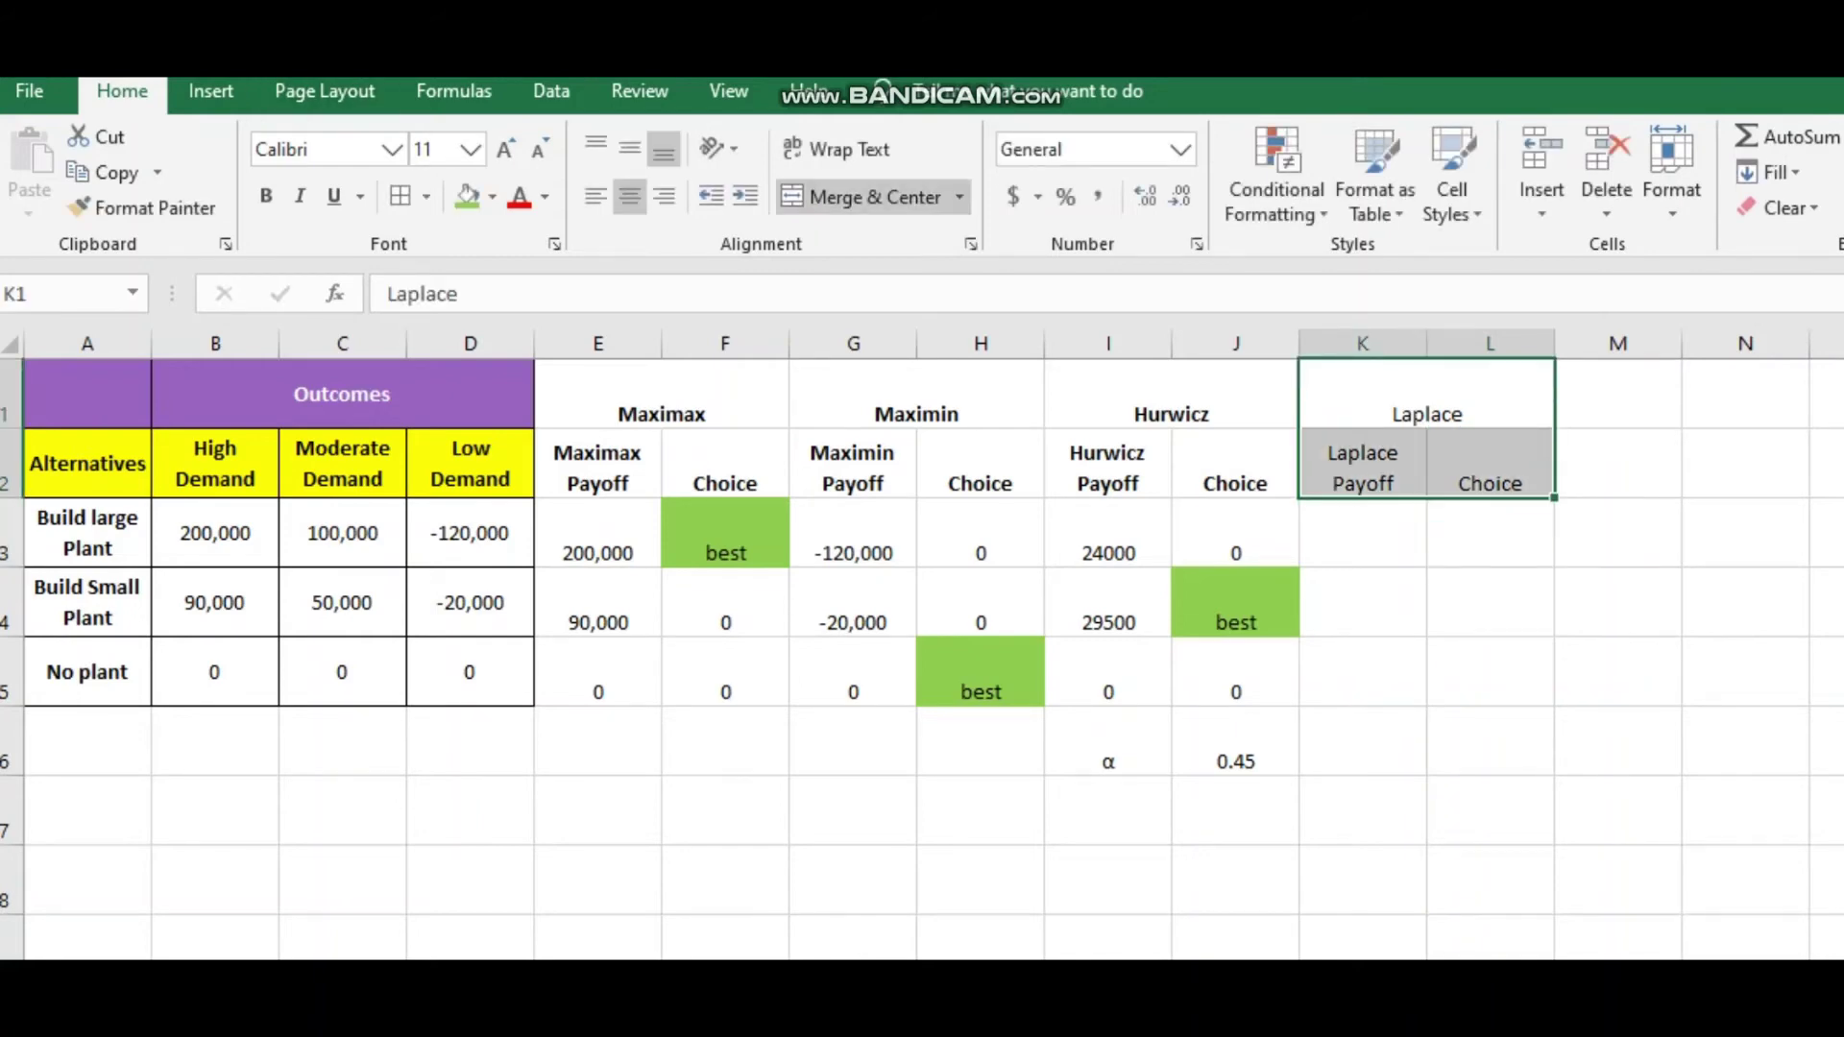
pyautogui.click(266, 196)
# Enter =AVERAGE(B3:D3) in K3 as the Laplace payoff and fill it down through K5.
pyautogui.click(1362, 532)
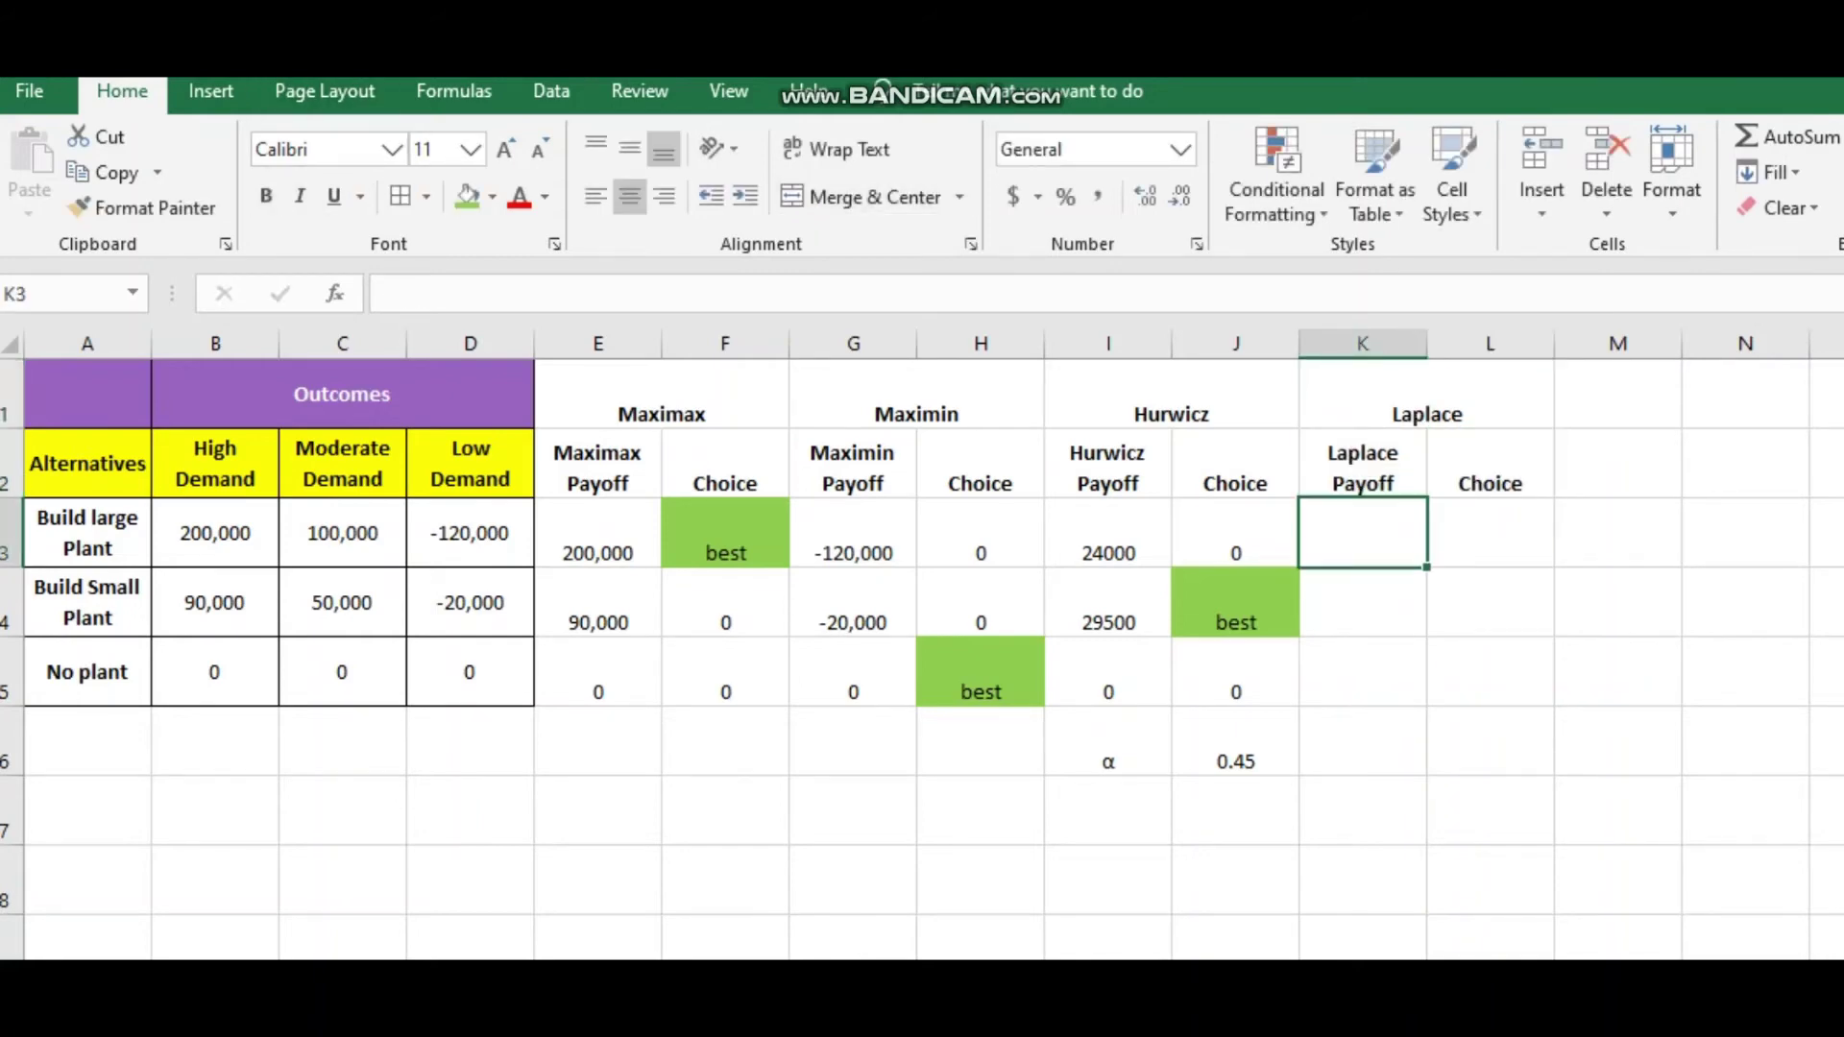
pyautogui.write('=')
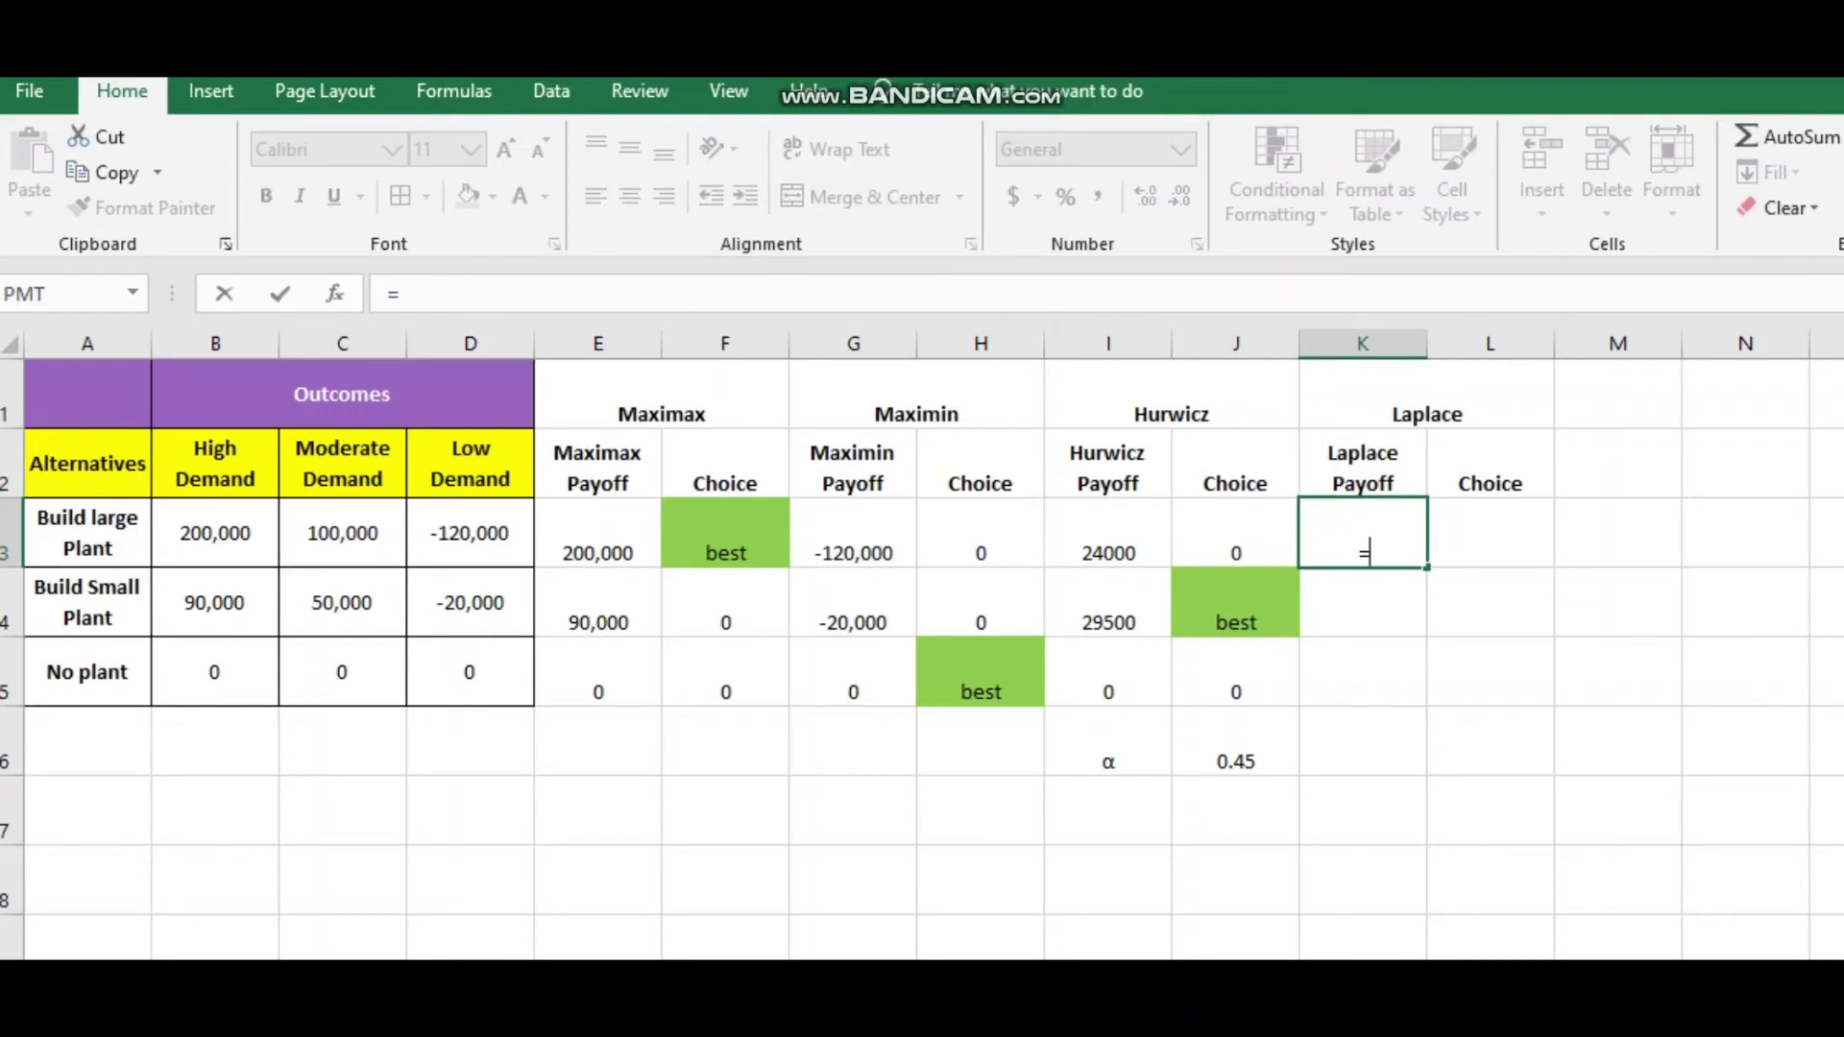
pyautogui.write('avera')
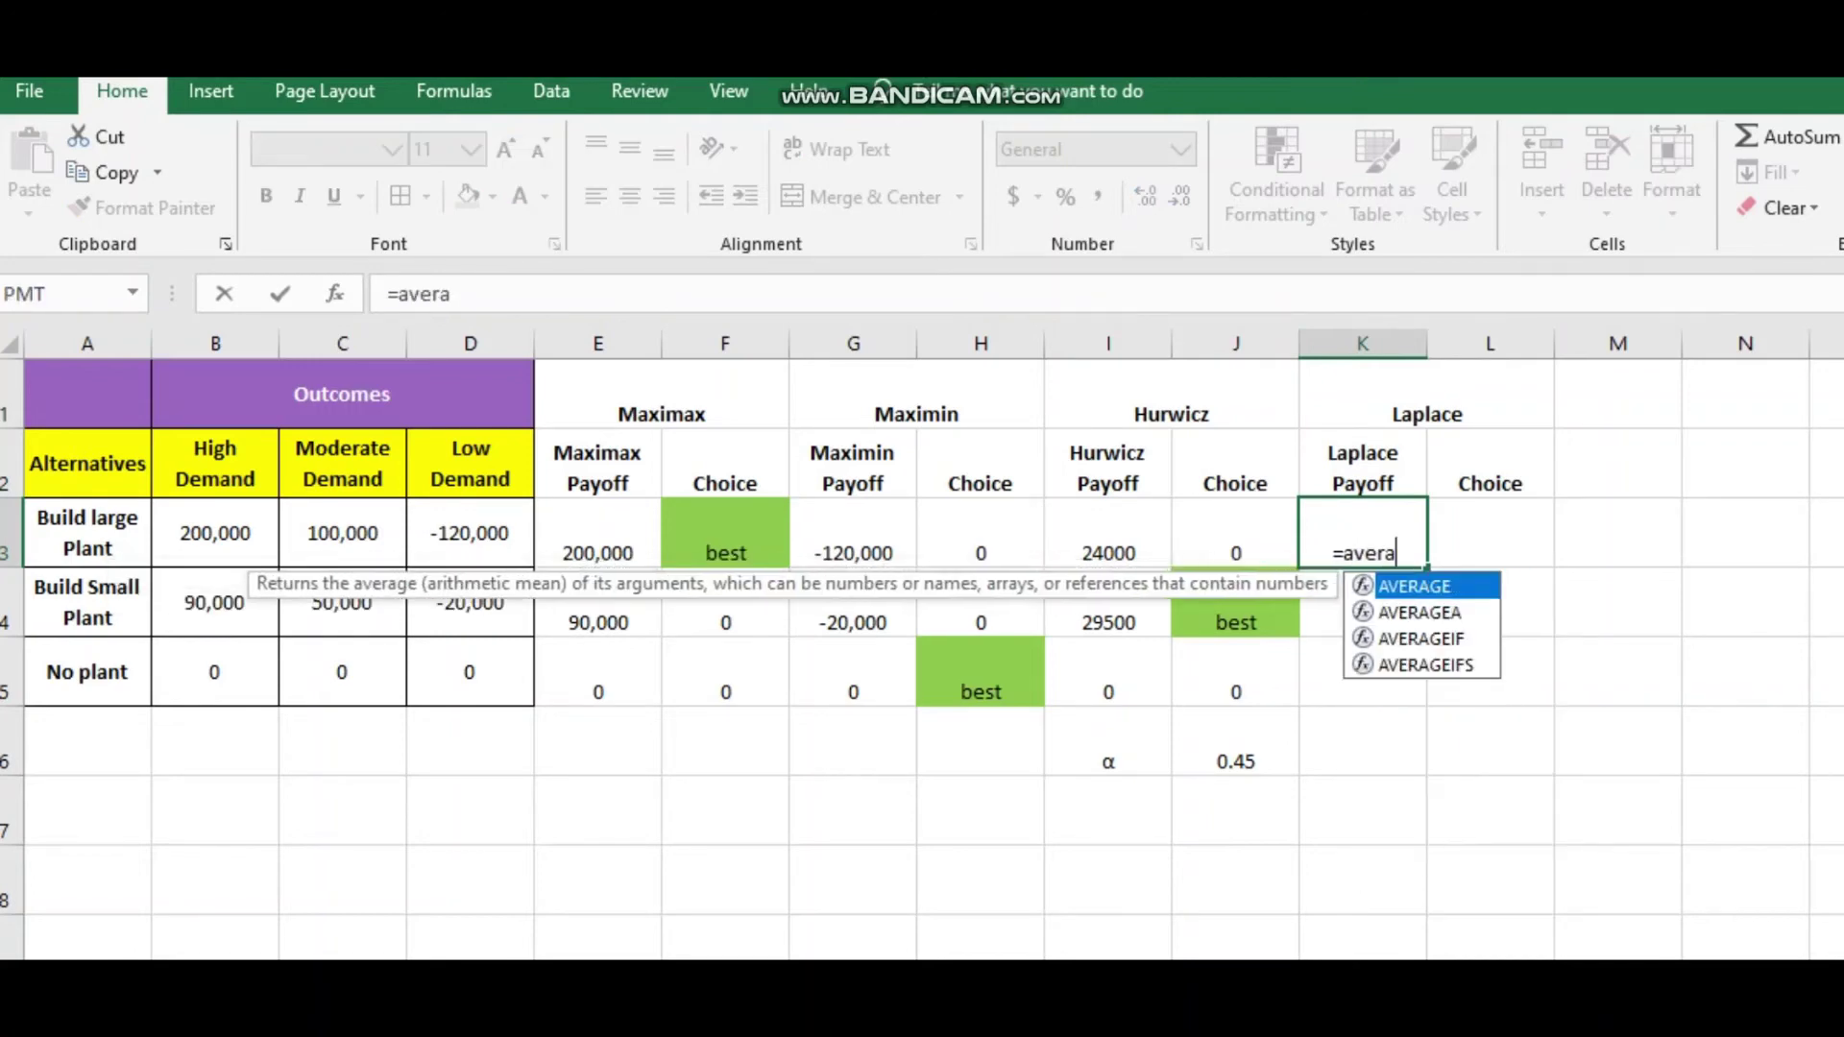
pyautogui.press('Tab')
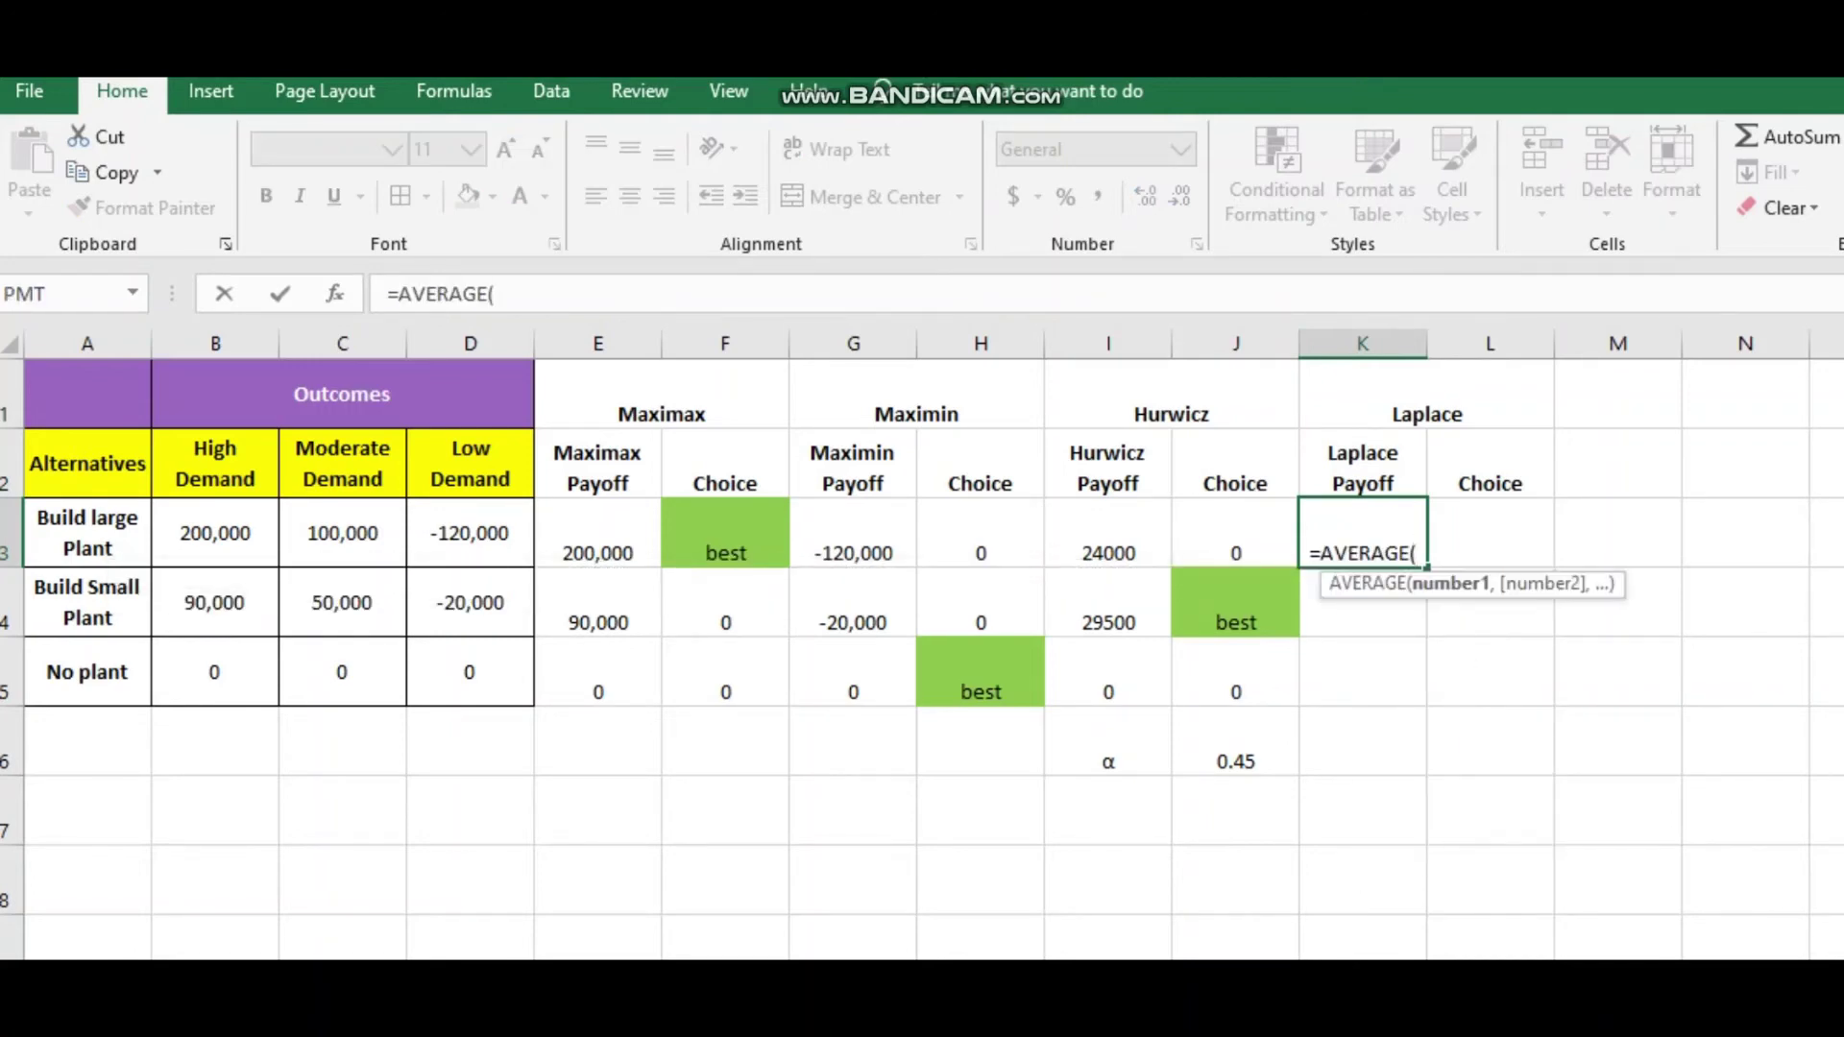
pyautogui.moveTo(215, 533); pyautogui.dragTo(480, 552)
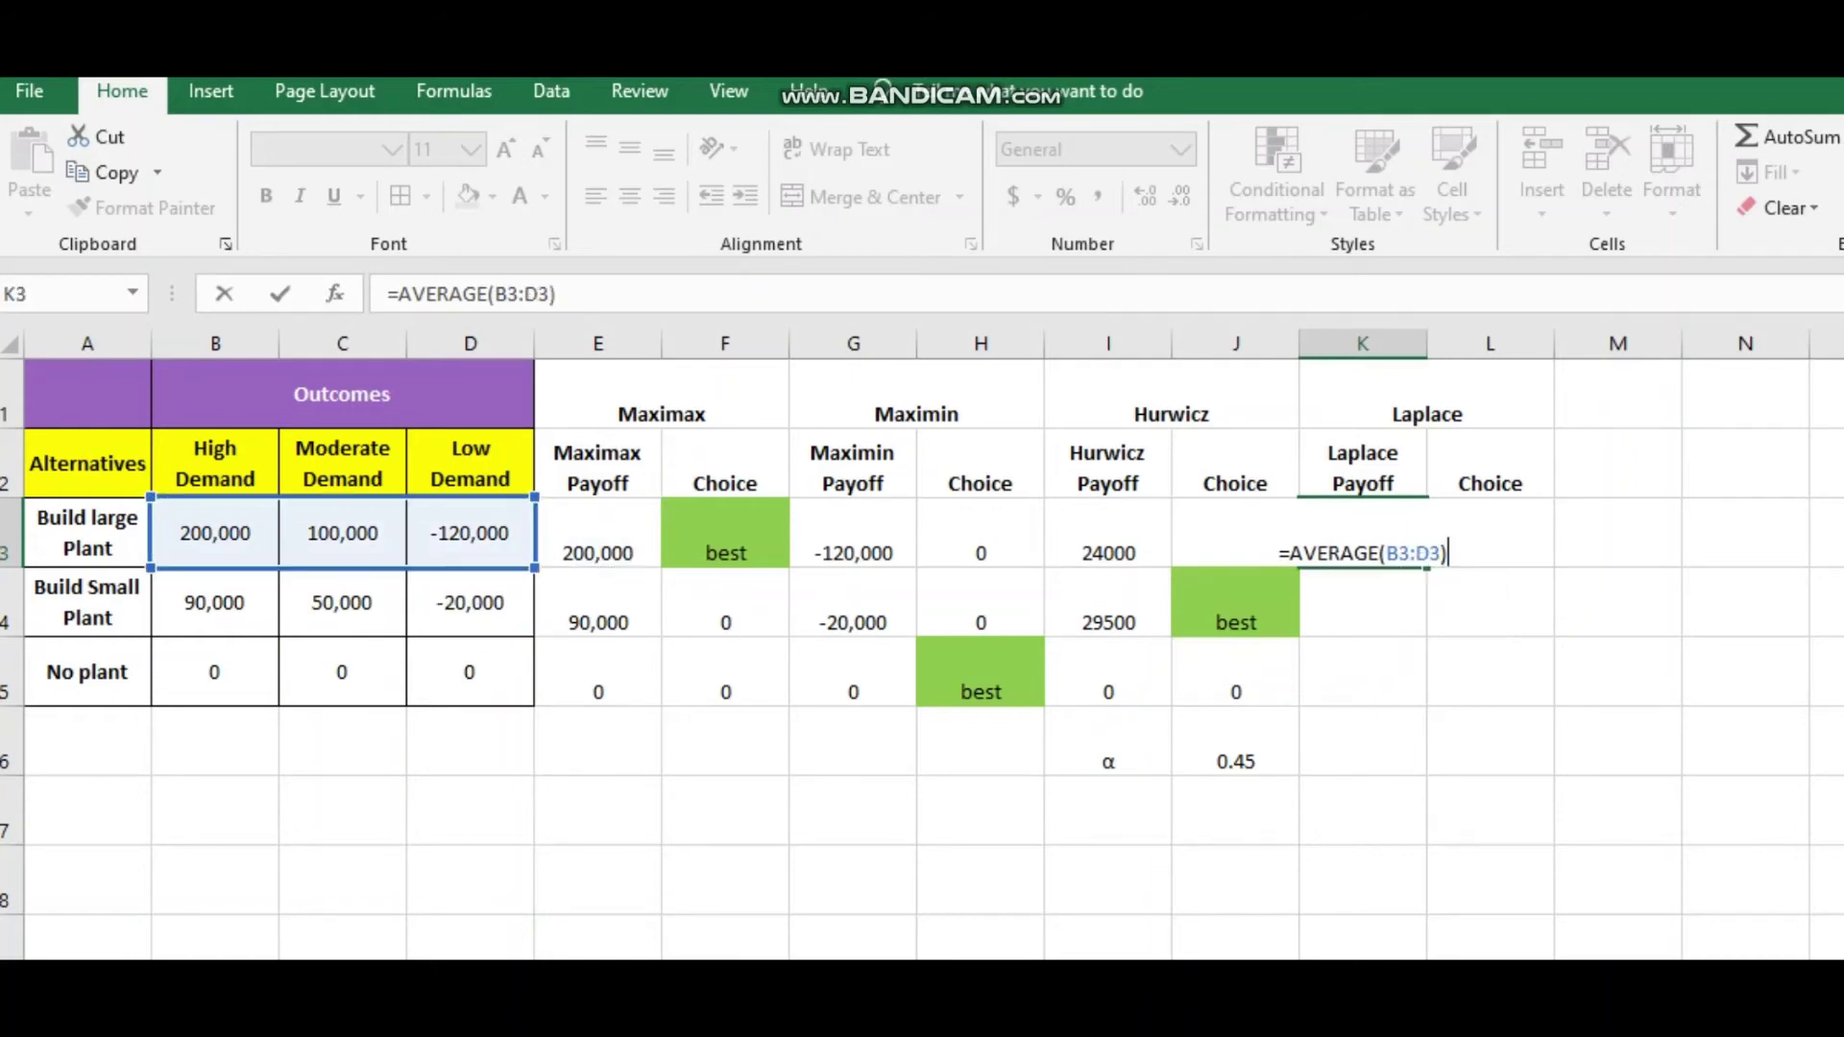
pyautogui.press('Return')
pyautogui.click(1361, 533)
pyautogui.moveTo(1427, 567); pyautogui.dragTo(1427, 706)
# Enter an IF formula in L3 comparing K3 with MAX(K3:K5) and giving "best" when they match.
pyautogui.doubleClick(1490, 538)
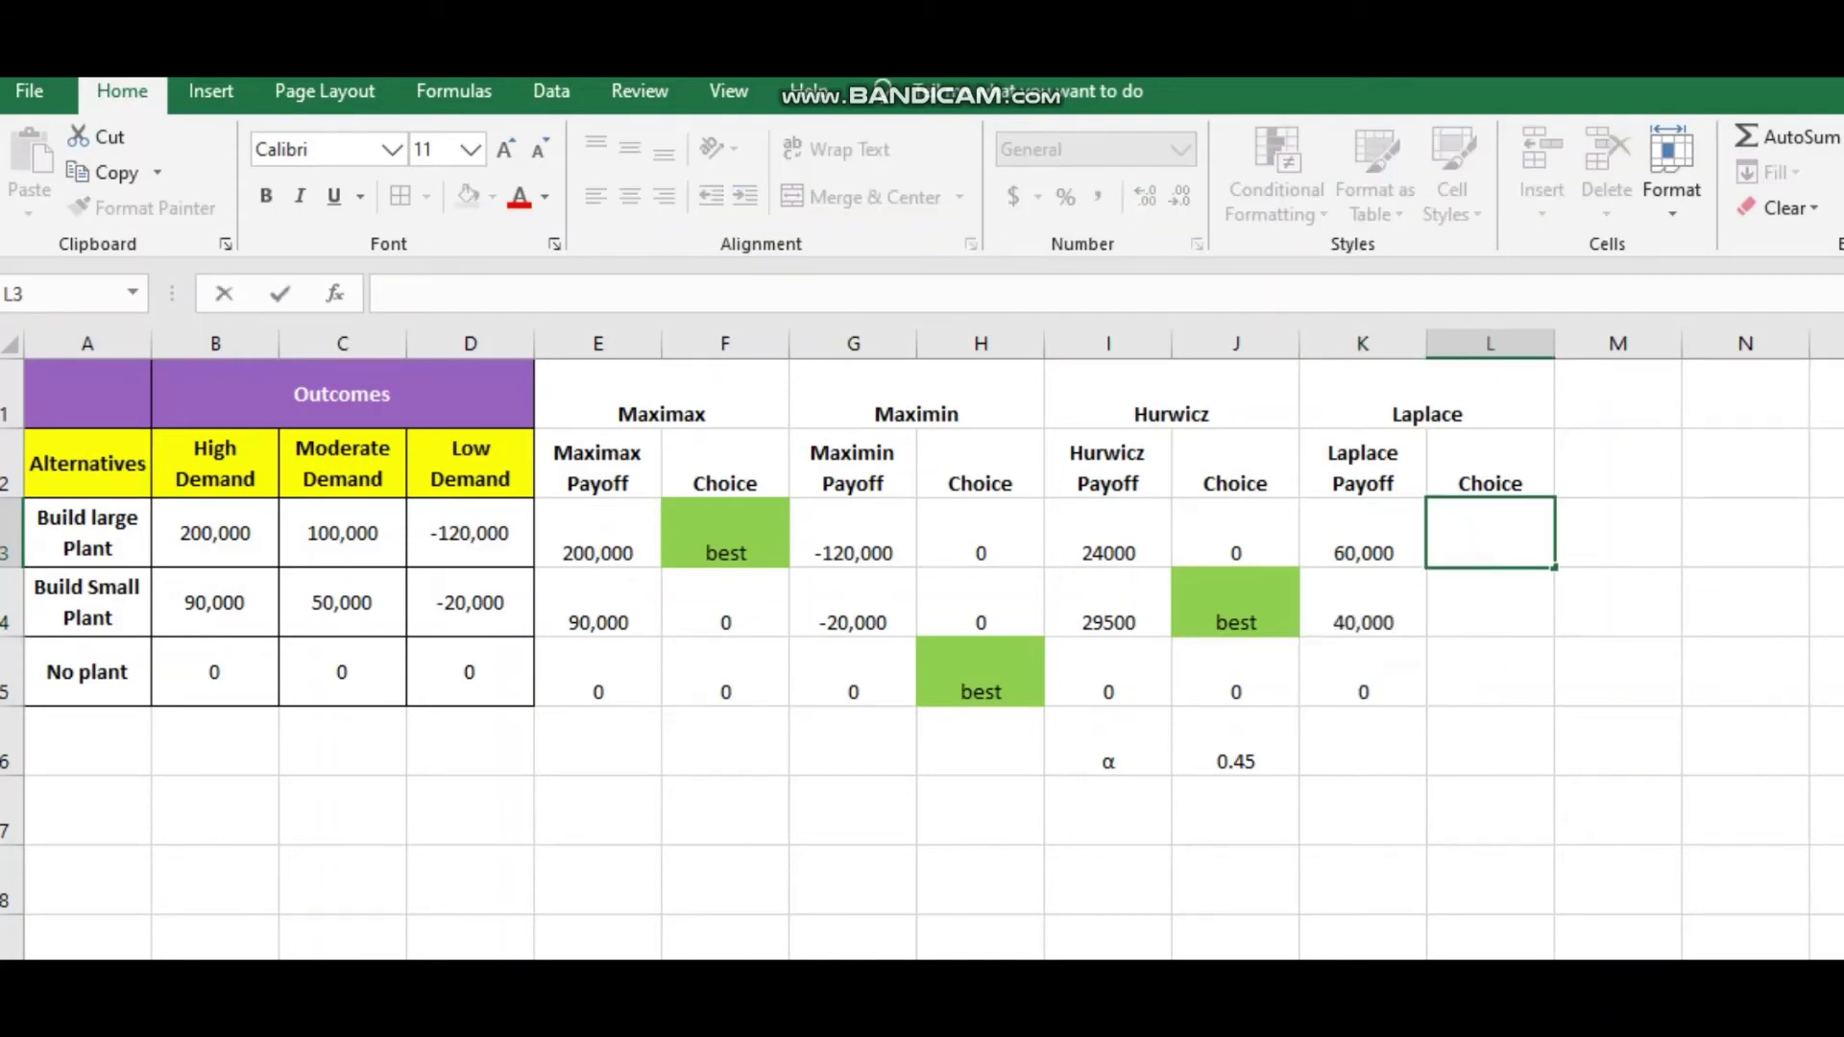
pyautogui.write('=')
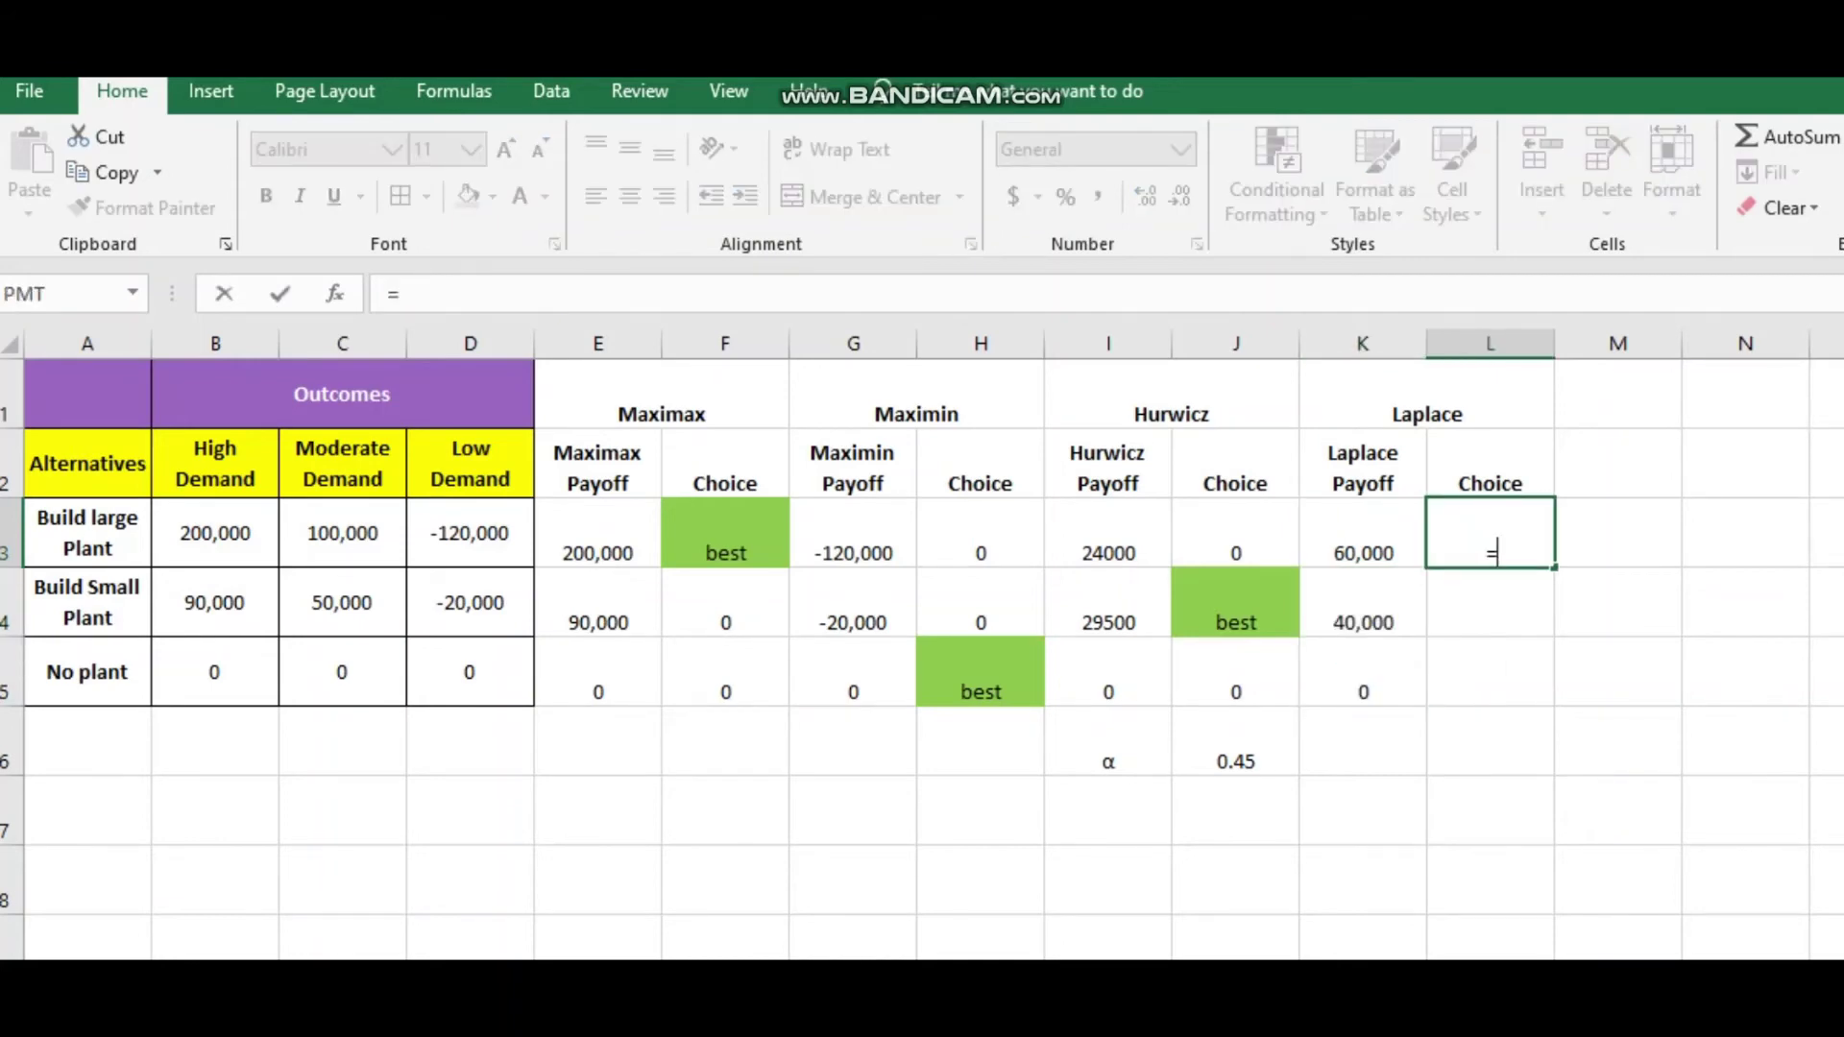
pyautogui.write('if')
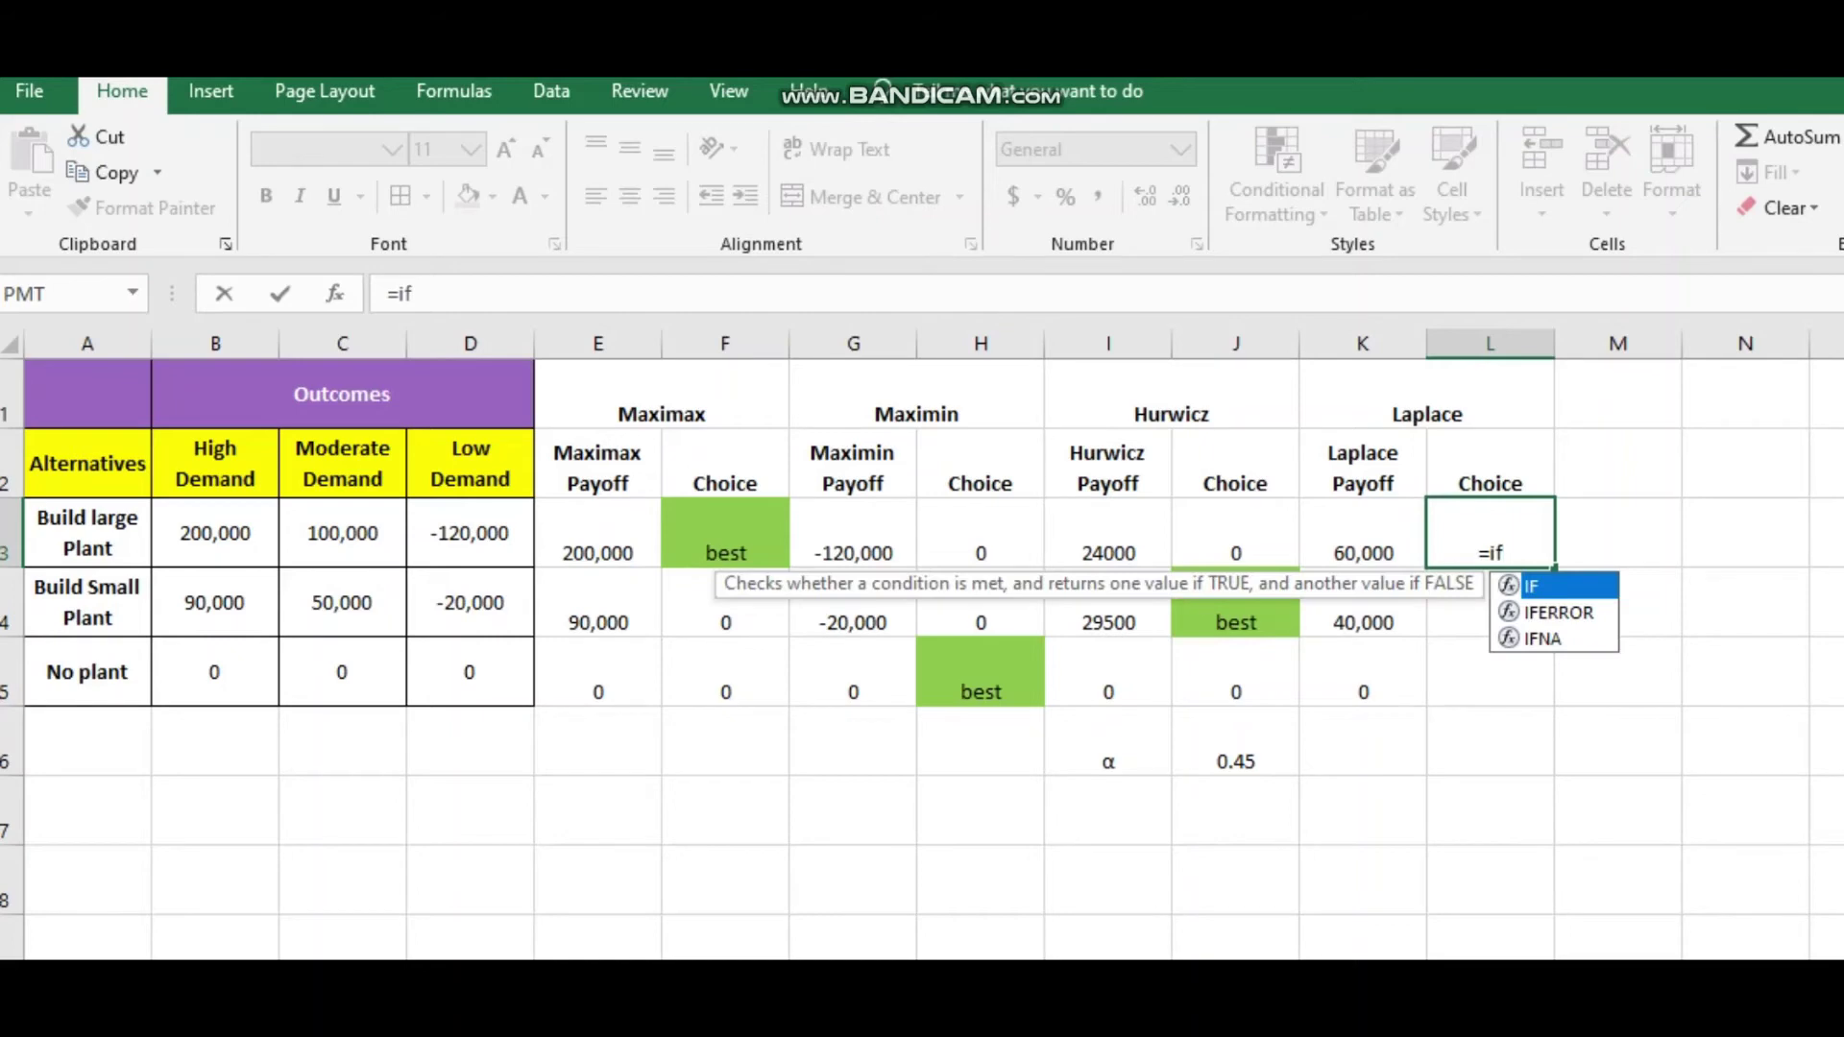
pyautogui.doubleClick(1561, 586)
pyautogui.click(1363, 533)
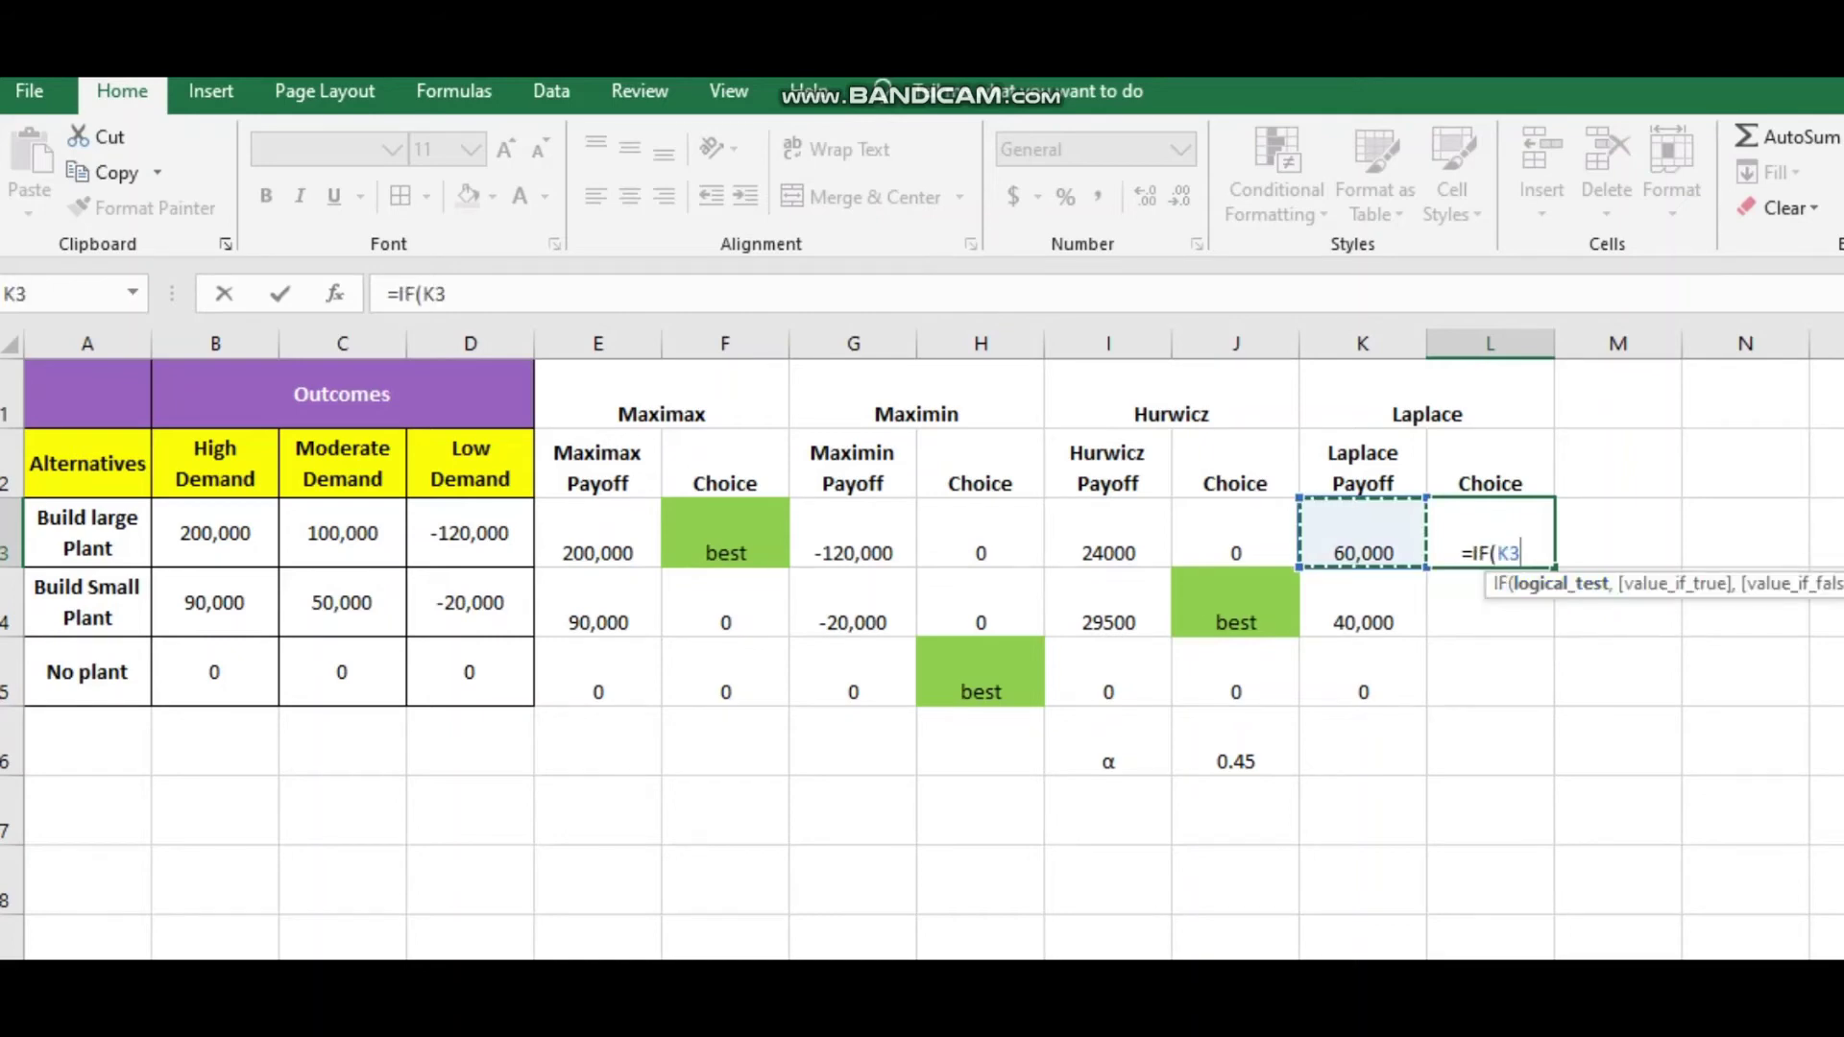
pyautogui.write('=')
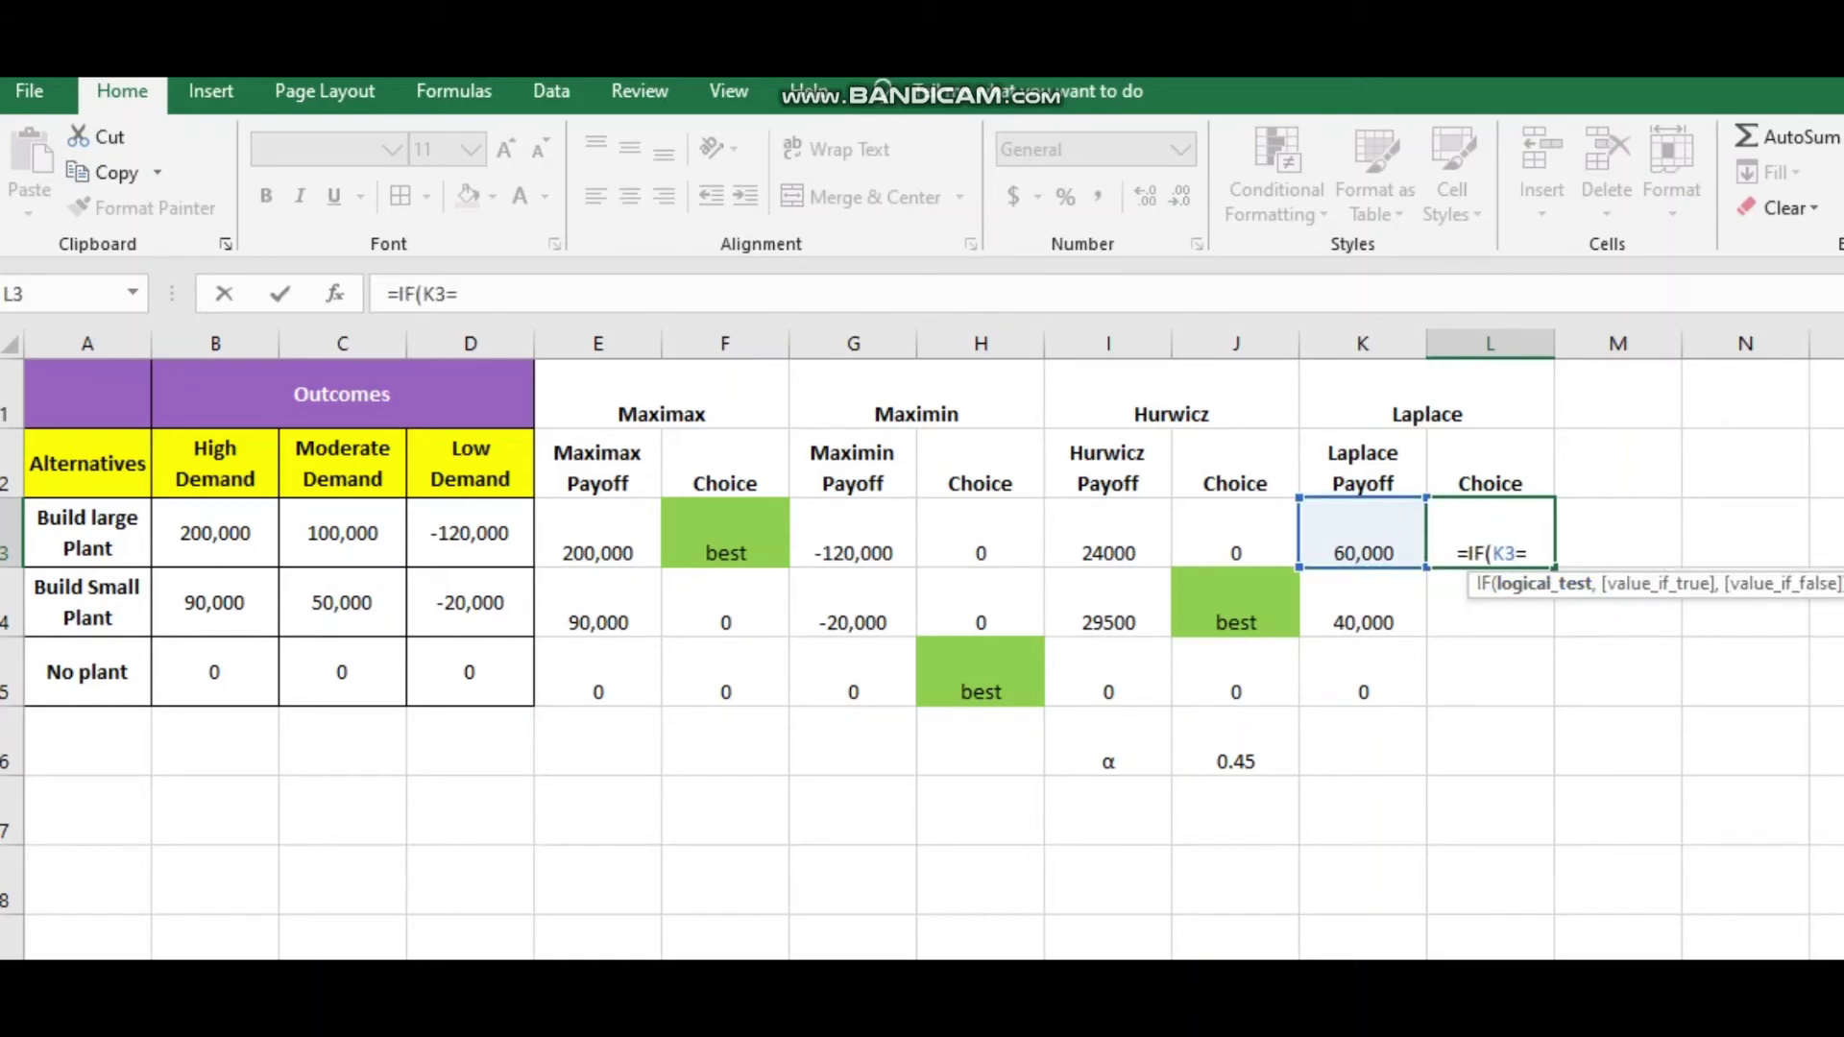
pyautogui.write('max')
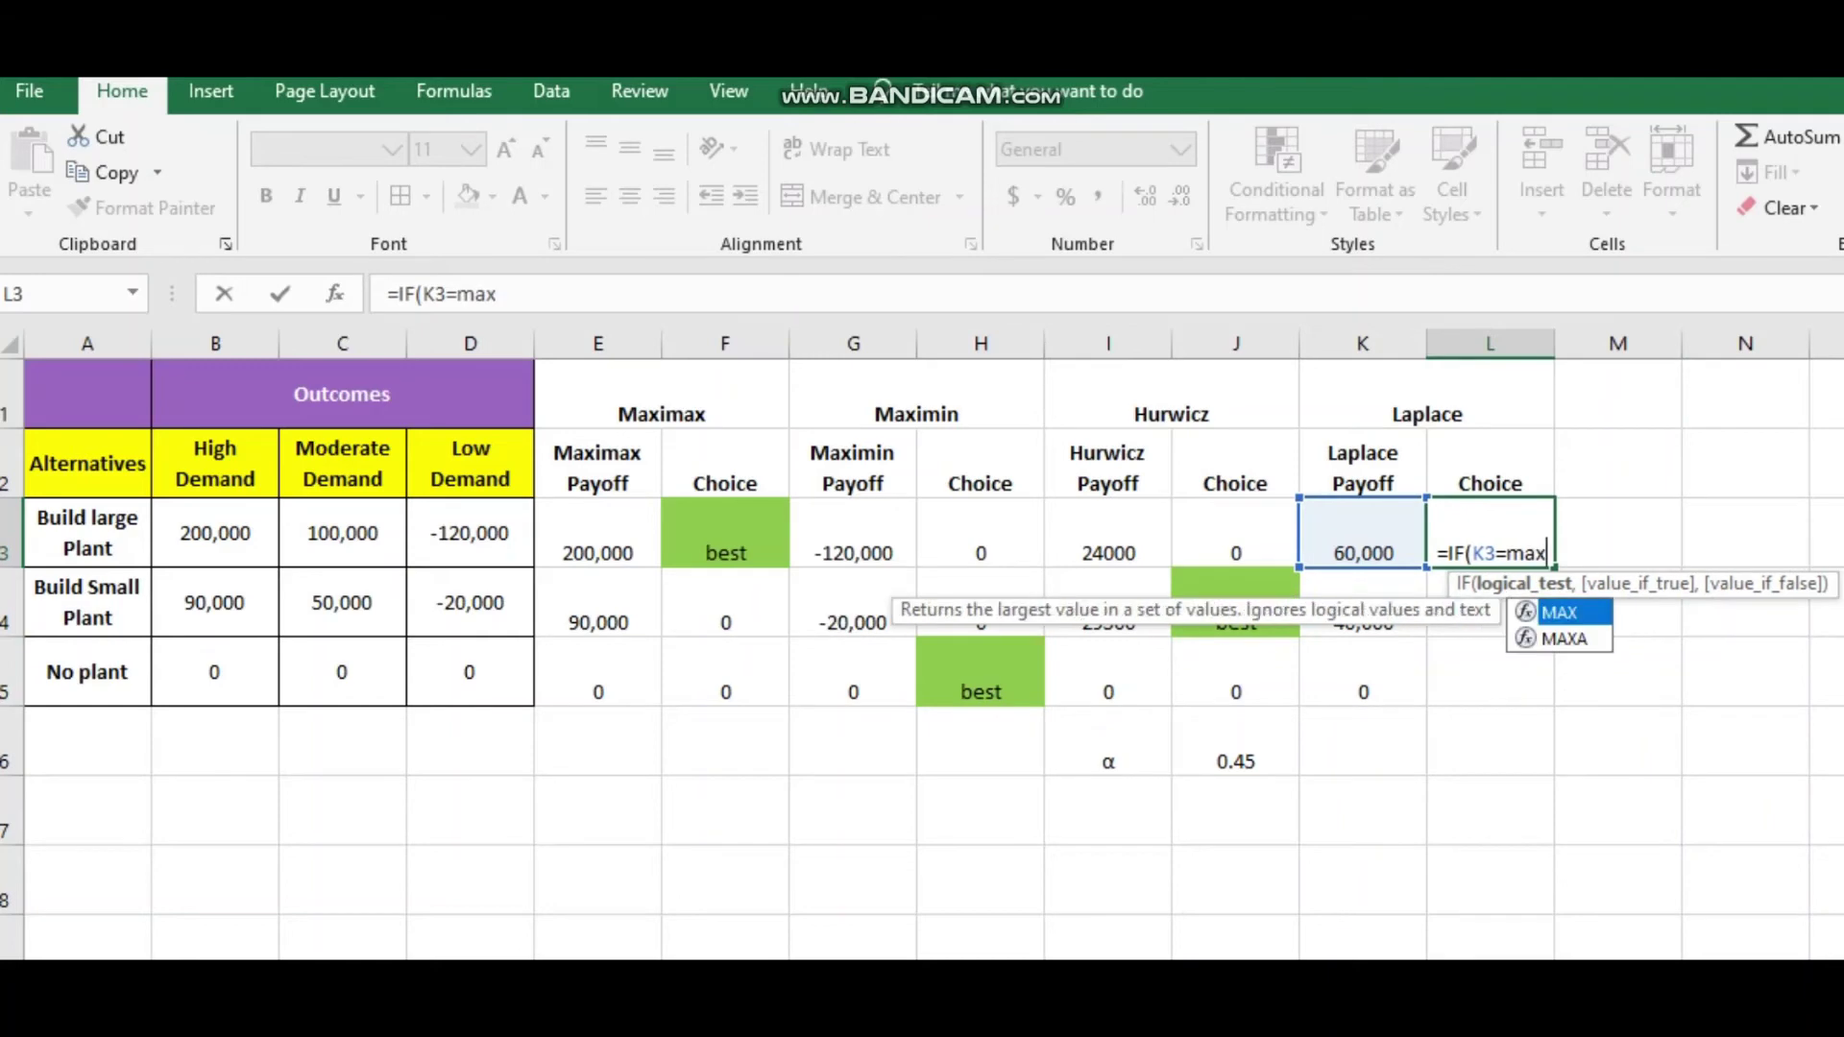
pyautogui.press('Tab')
pyautogui.moveTo(1362, 533); pyautogui.dragTo(1362, 672)
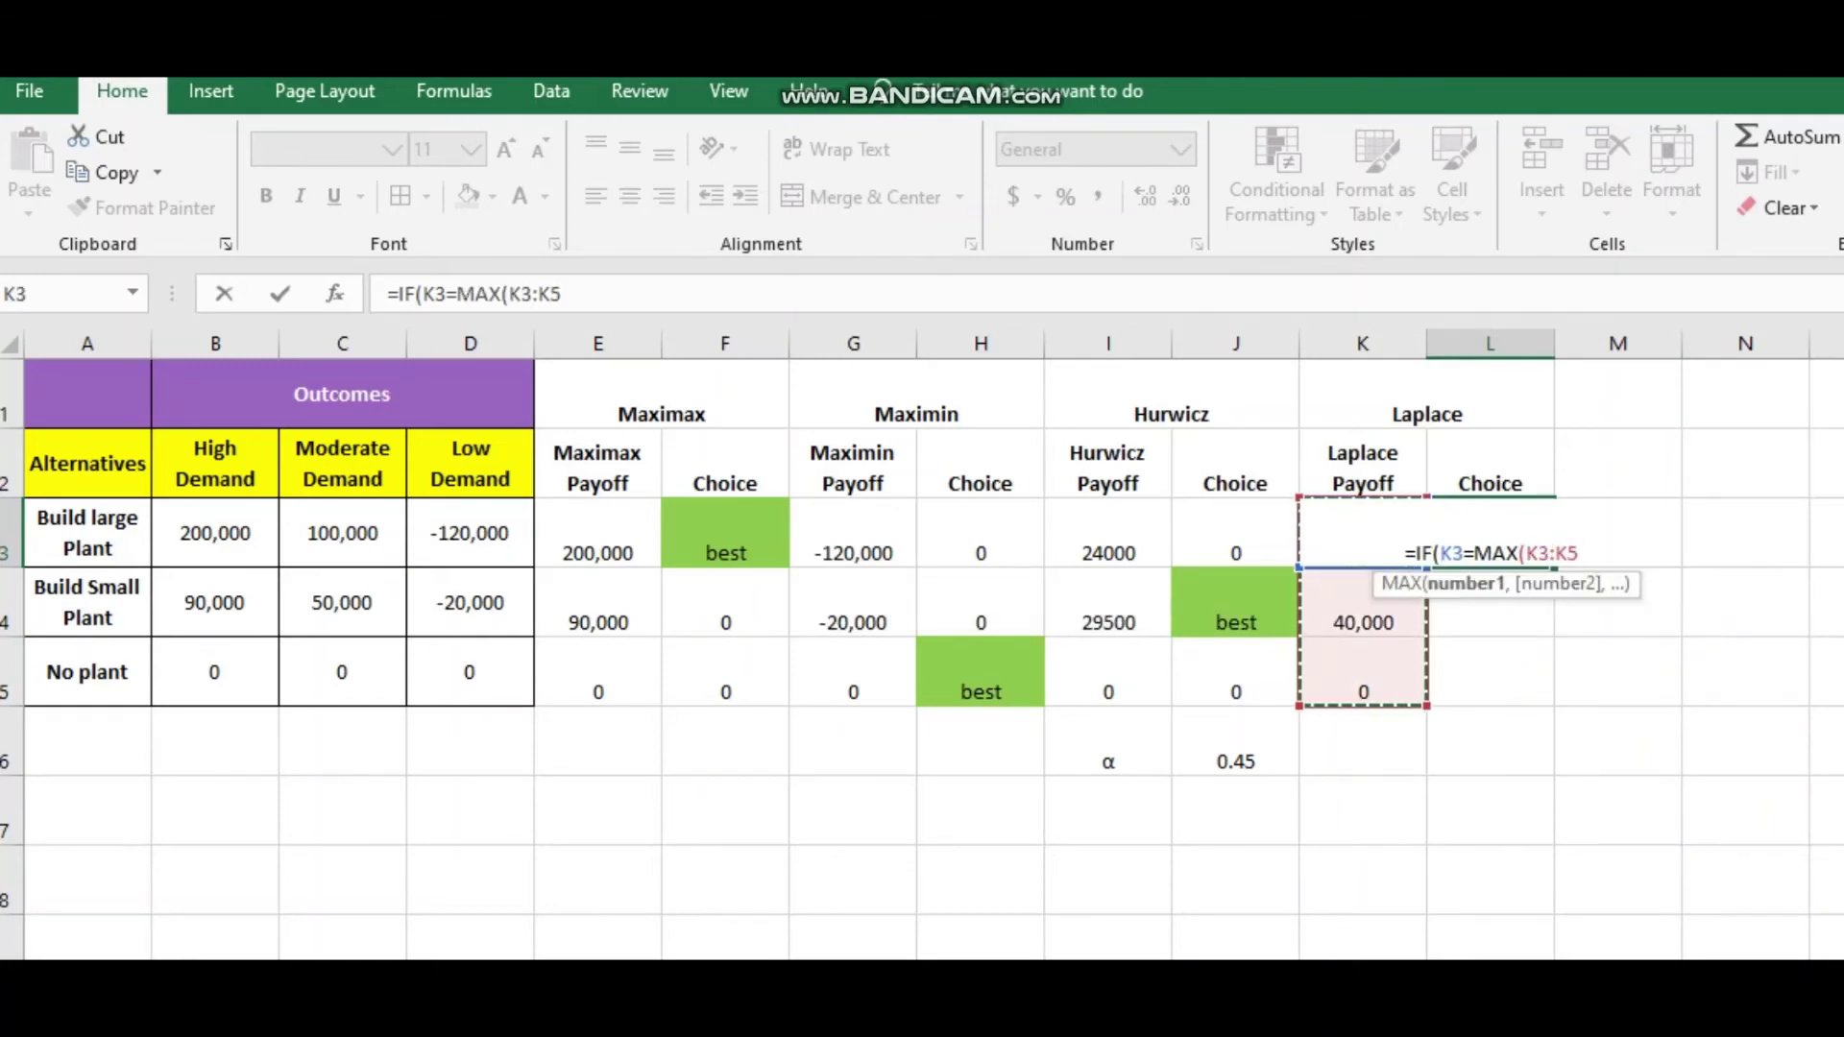
pyautogui.write(')')
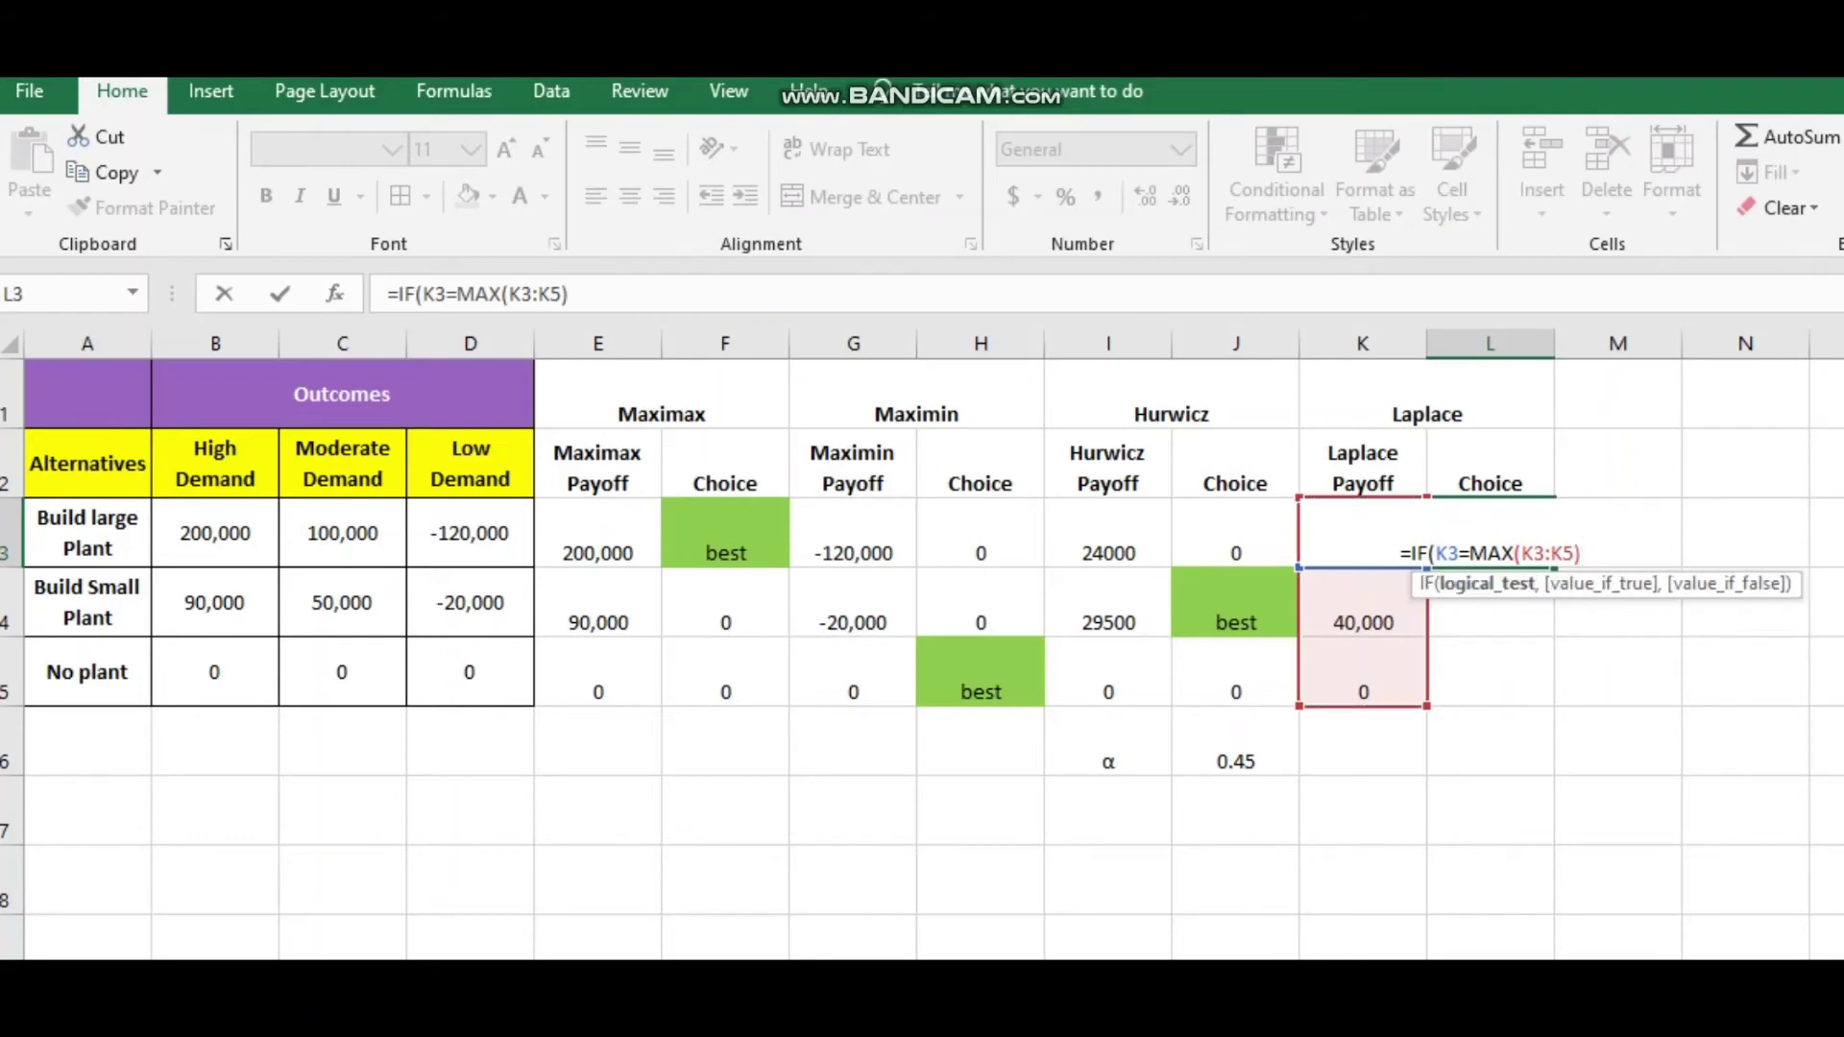
pyautogui.write(',')
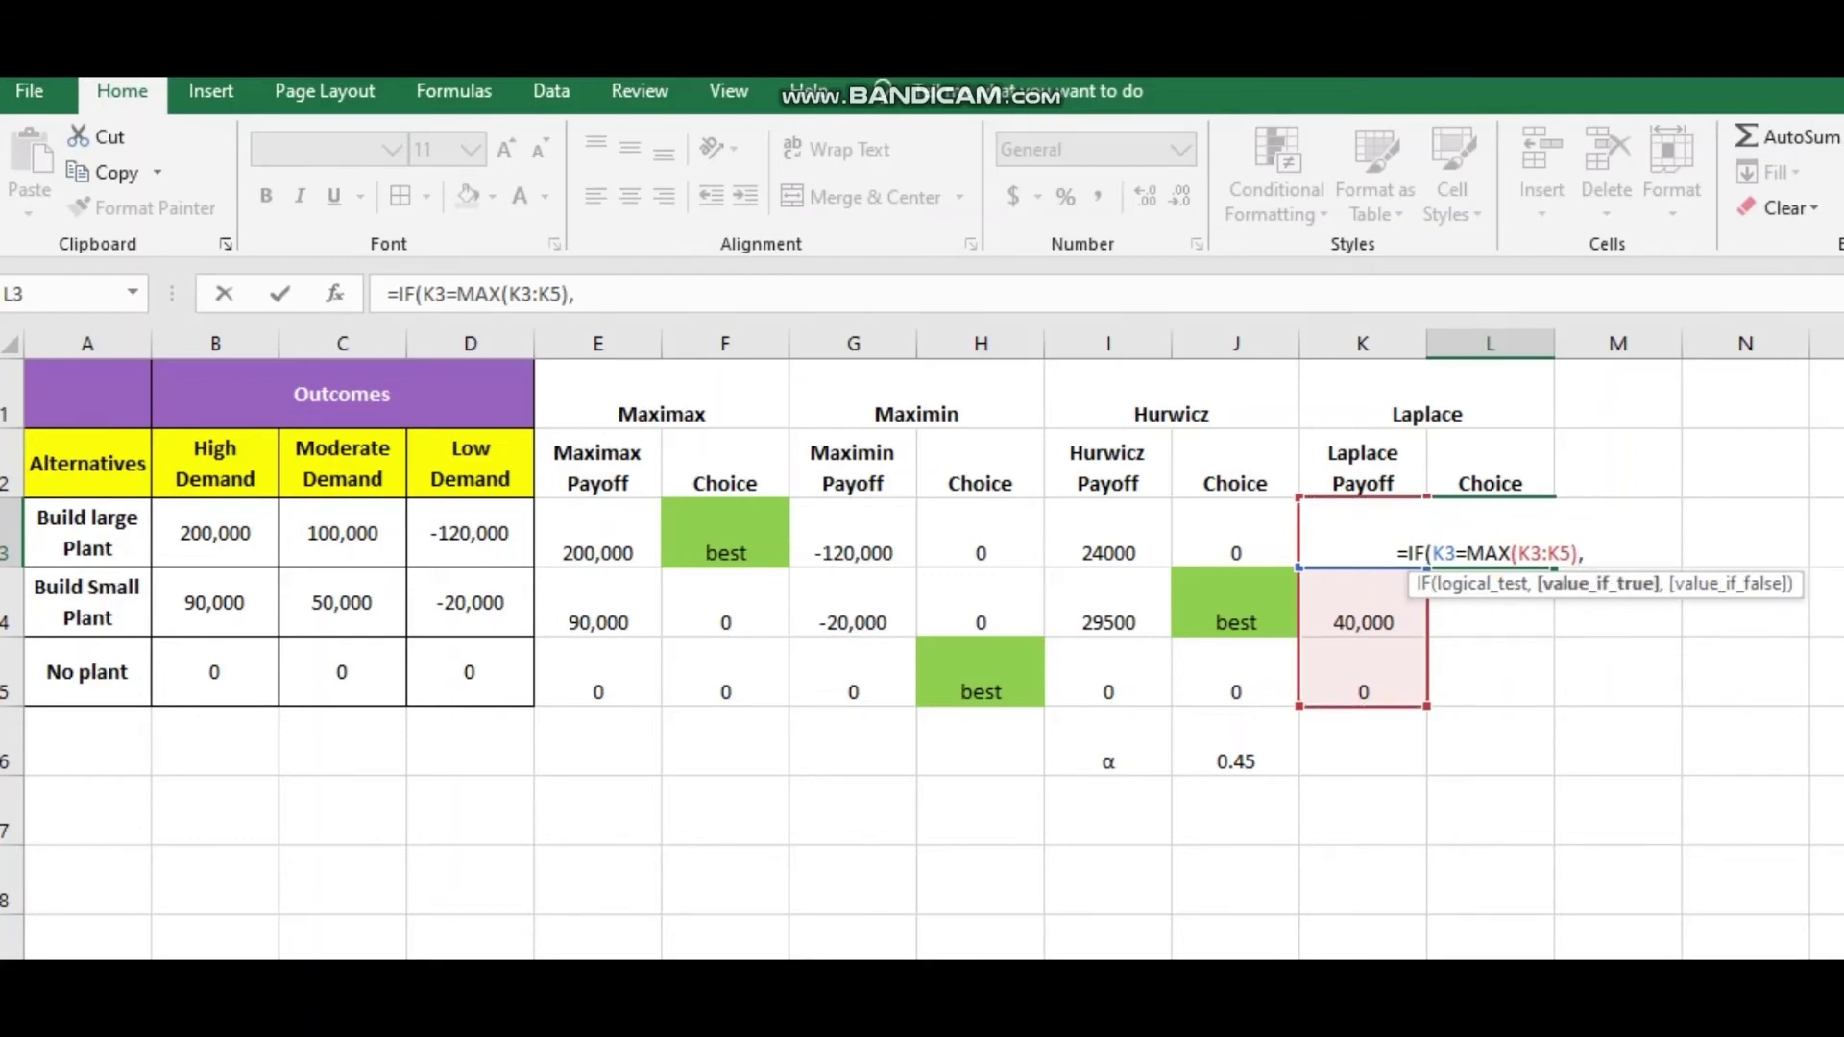
pyautogui.write('"best')
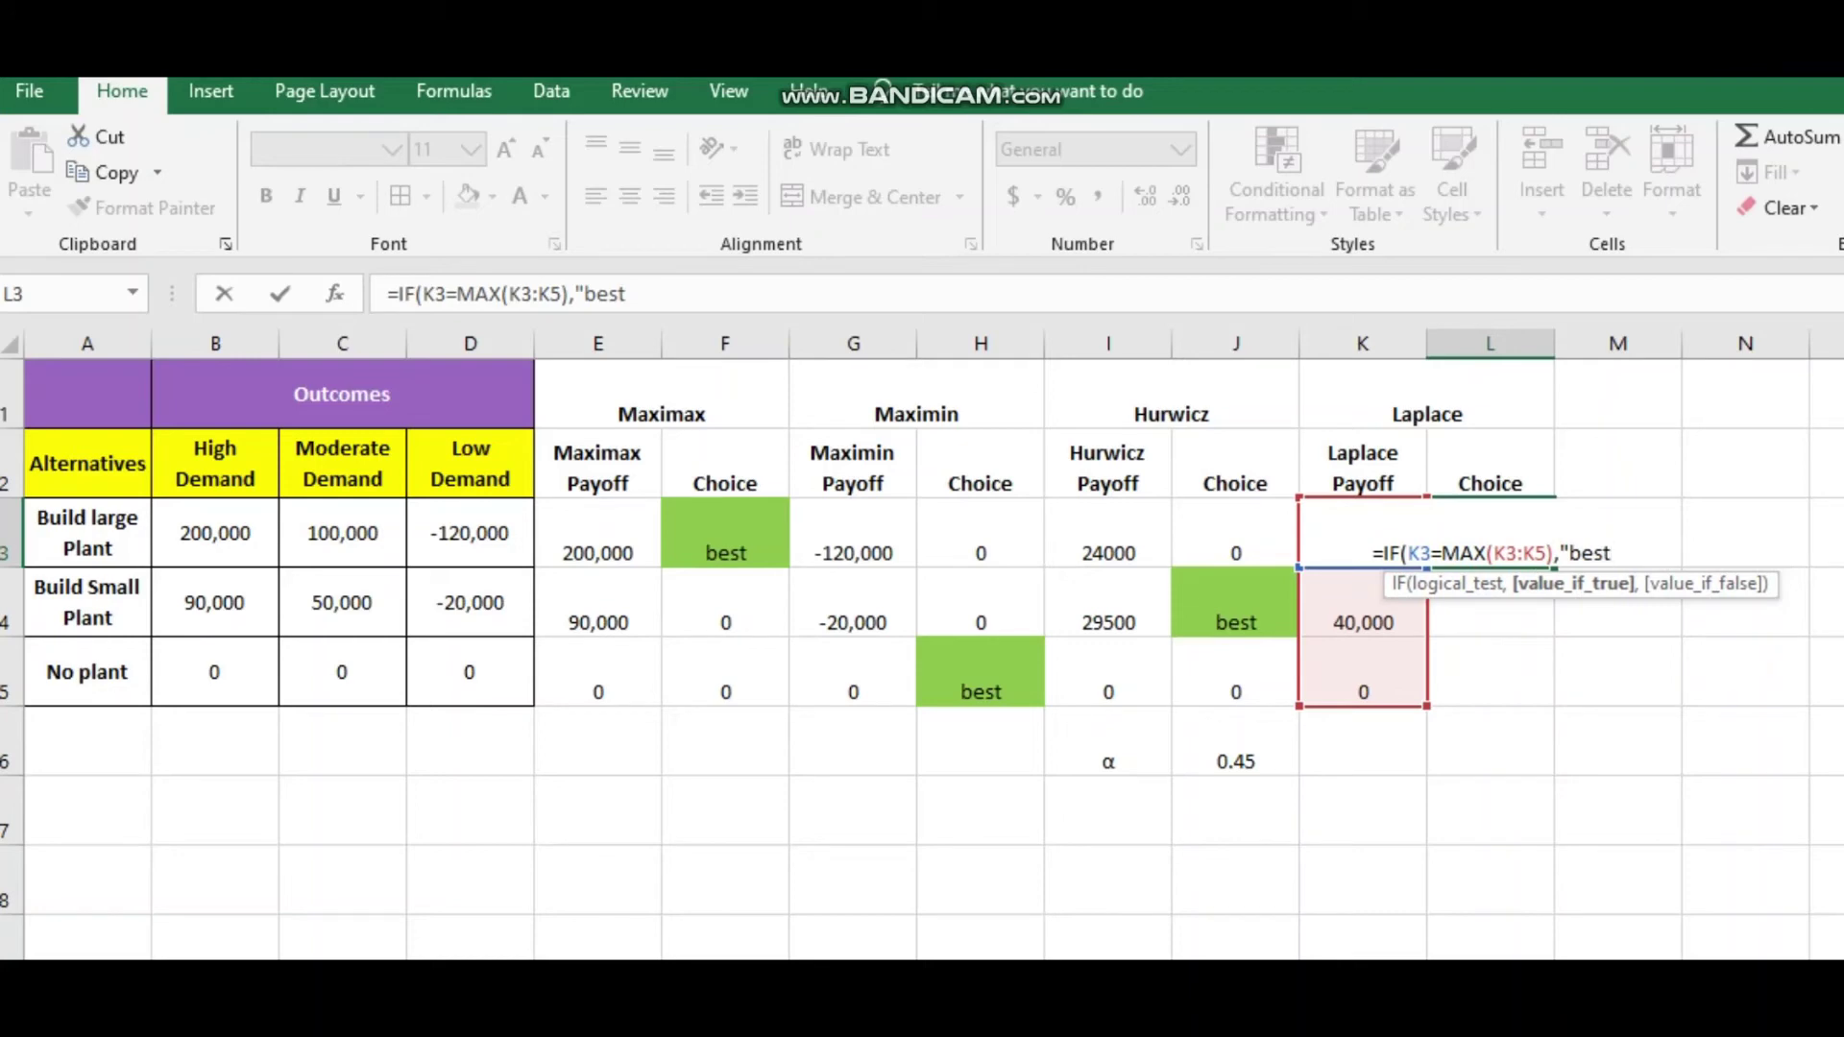
pyautogui.write('"')
pyautogui.write(',)')
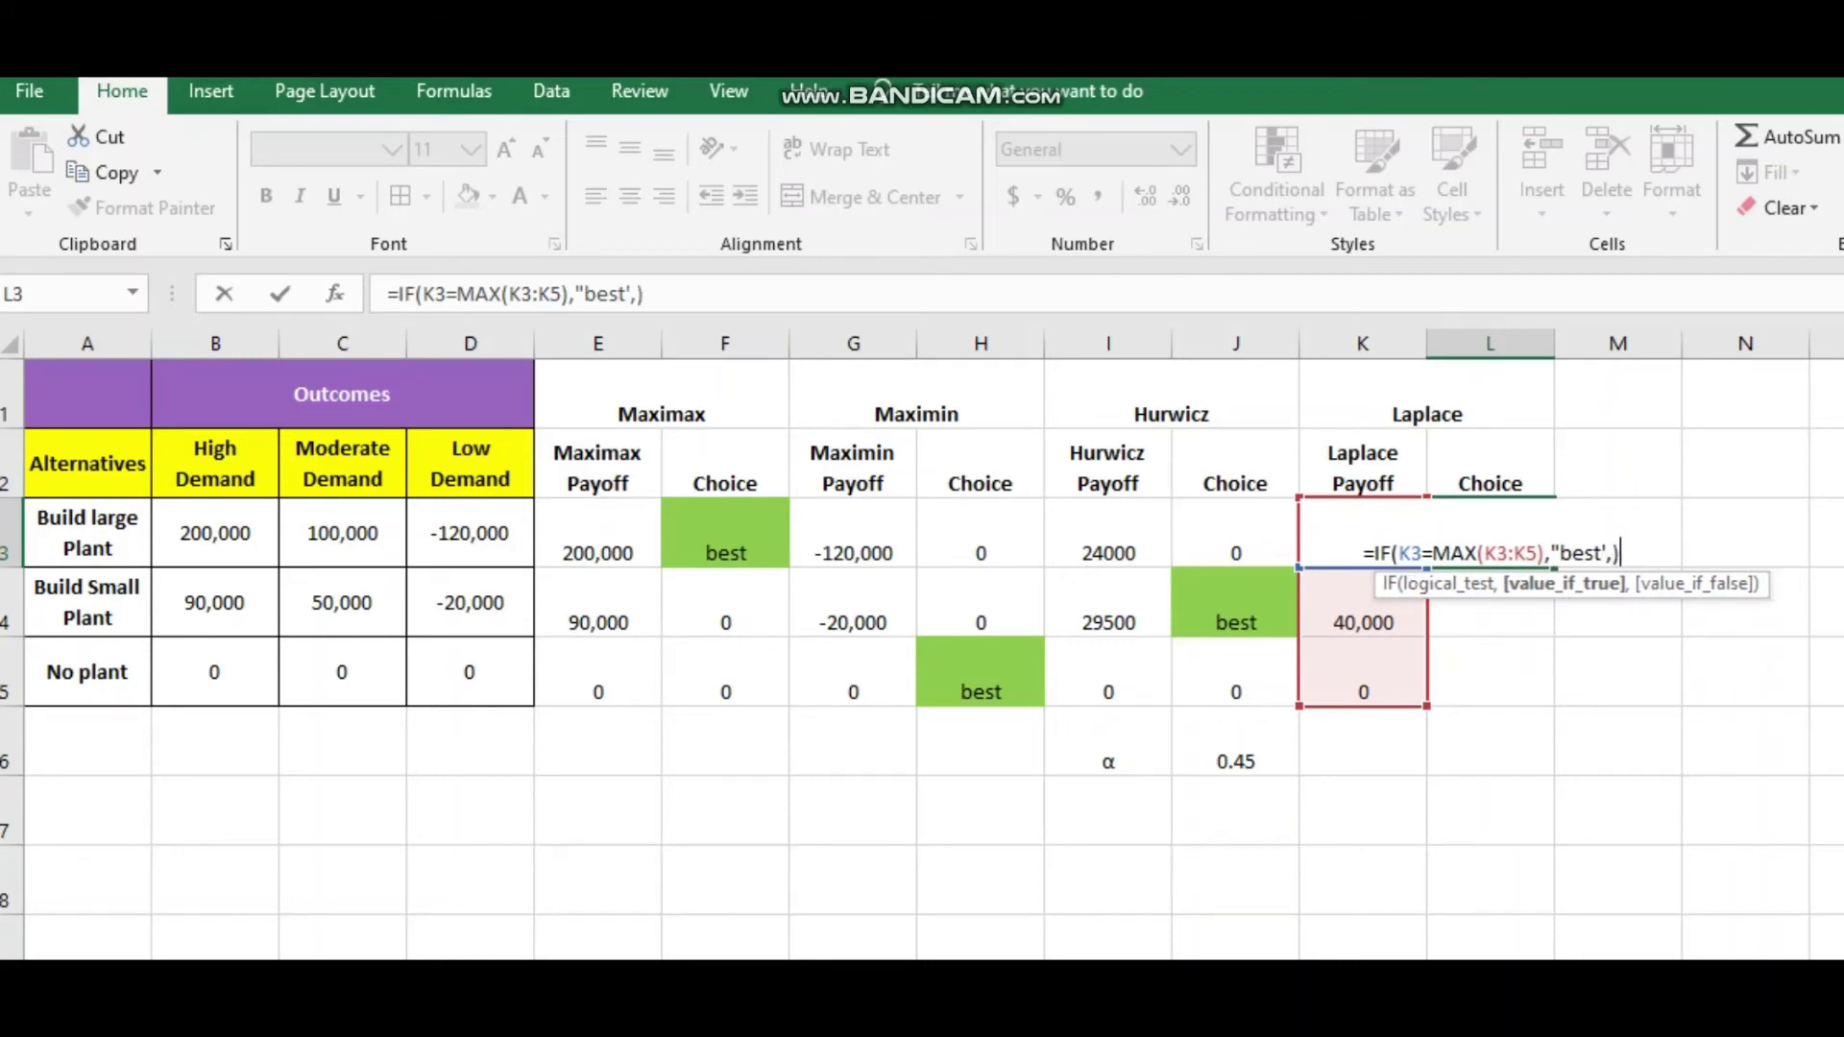
pyautogui.press('Return')
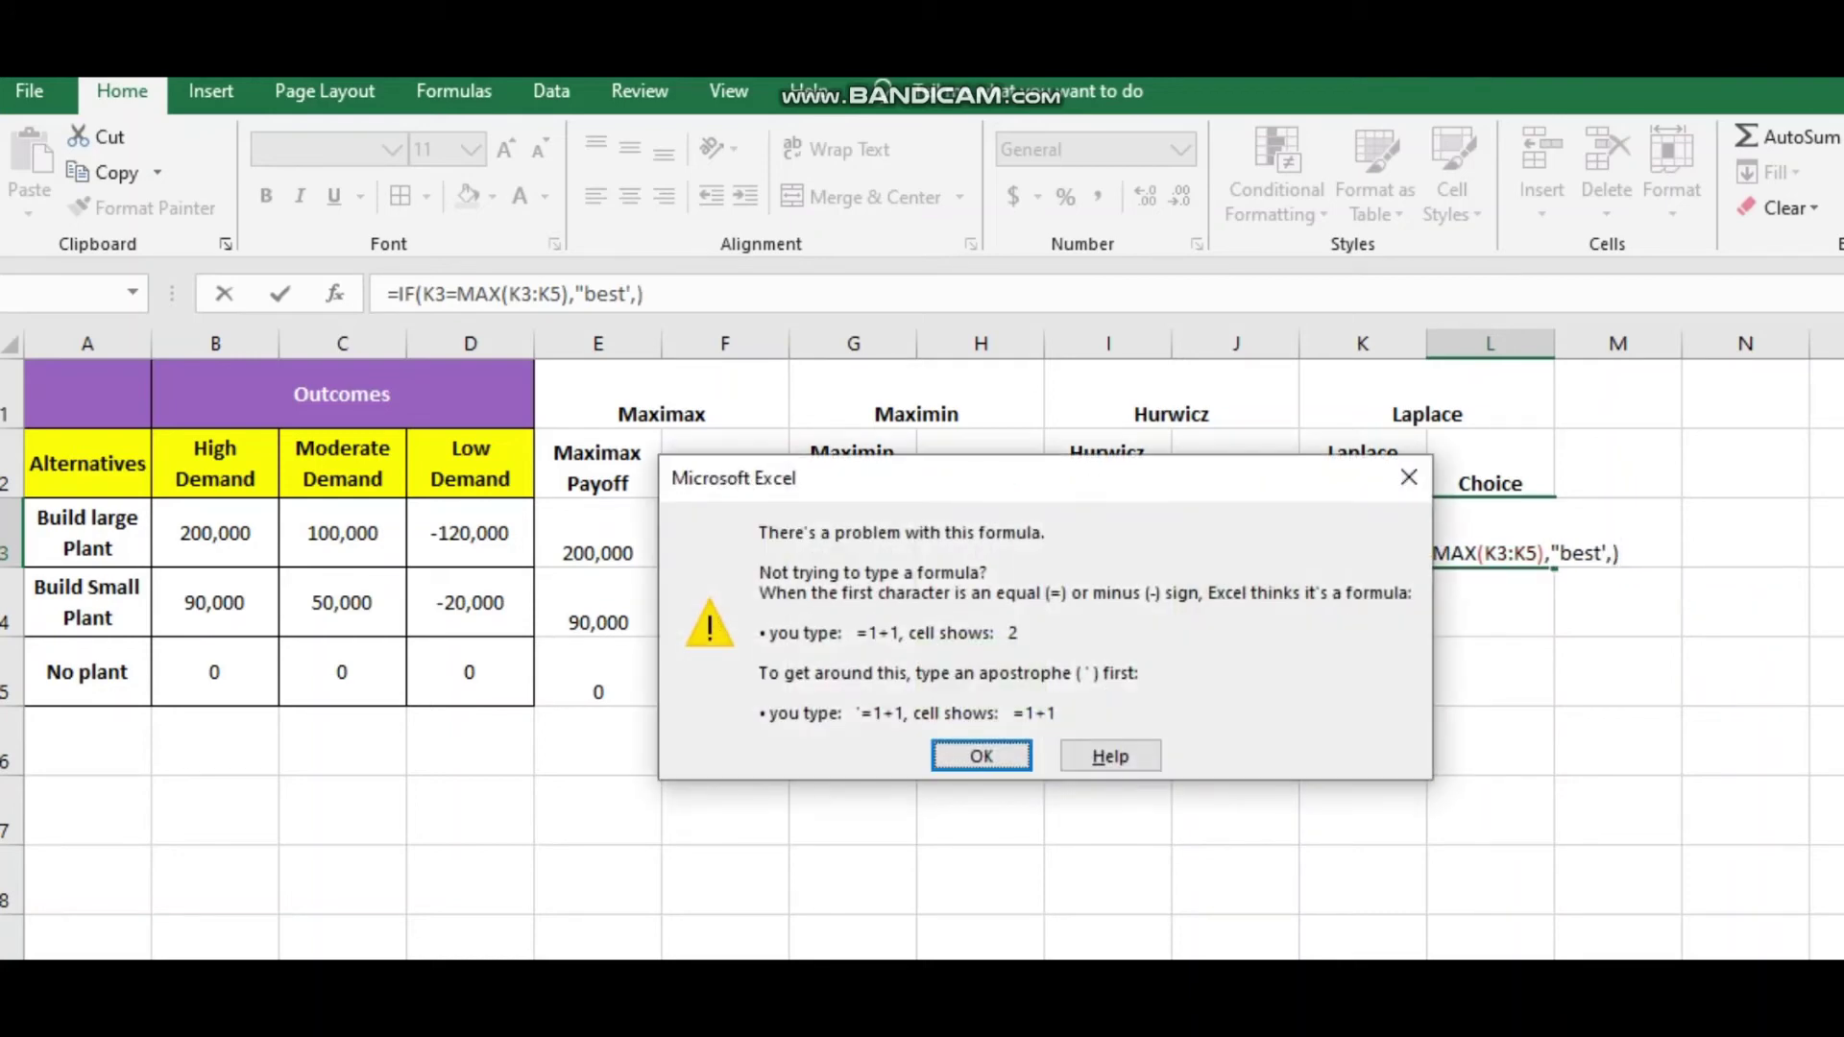
pyautogui.press('Return')
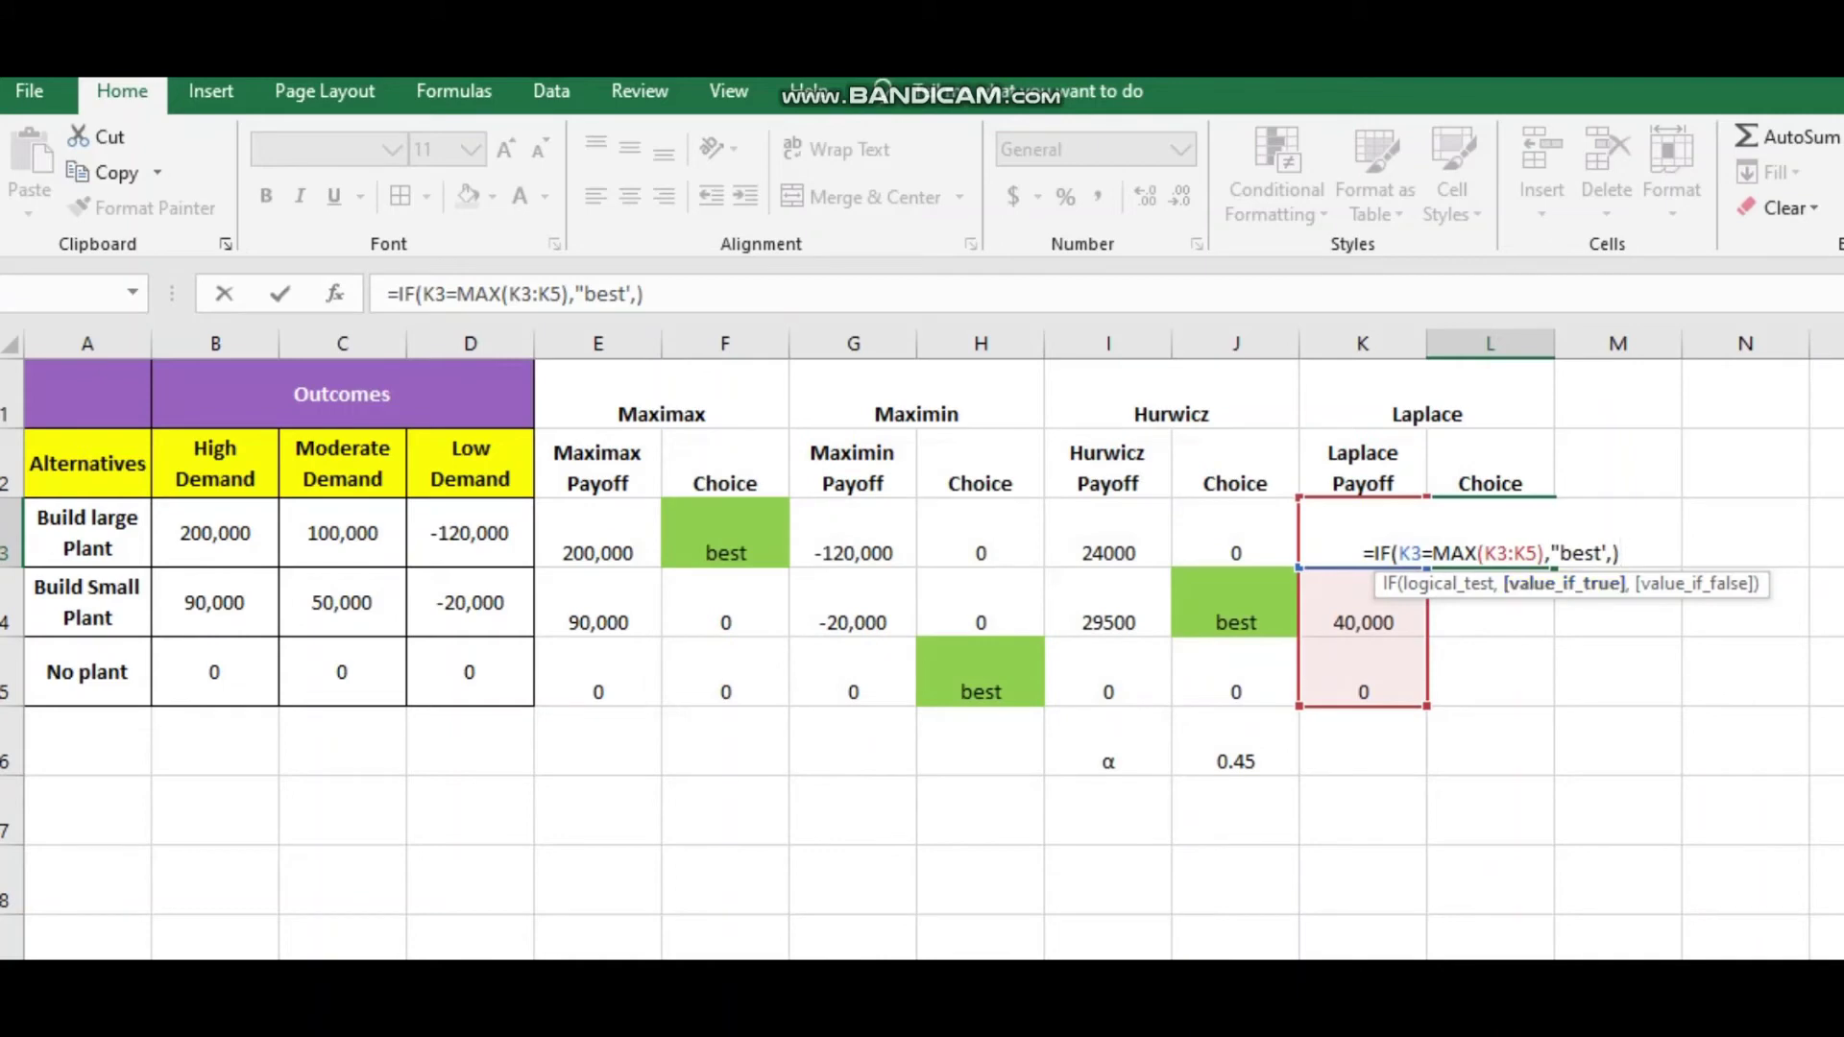
# Make the MAX range absolute as $K$3:$K$5 and correct the closing quotation mark after best in the L3 formula.
pyautogui.moveTo(1540, 553); pyautogui.dragTo(1485, 553)
pyautogui.press('F4')
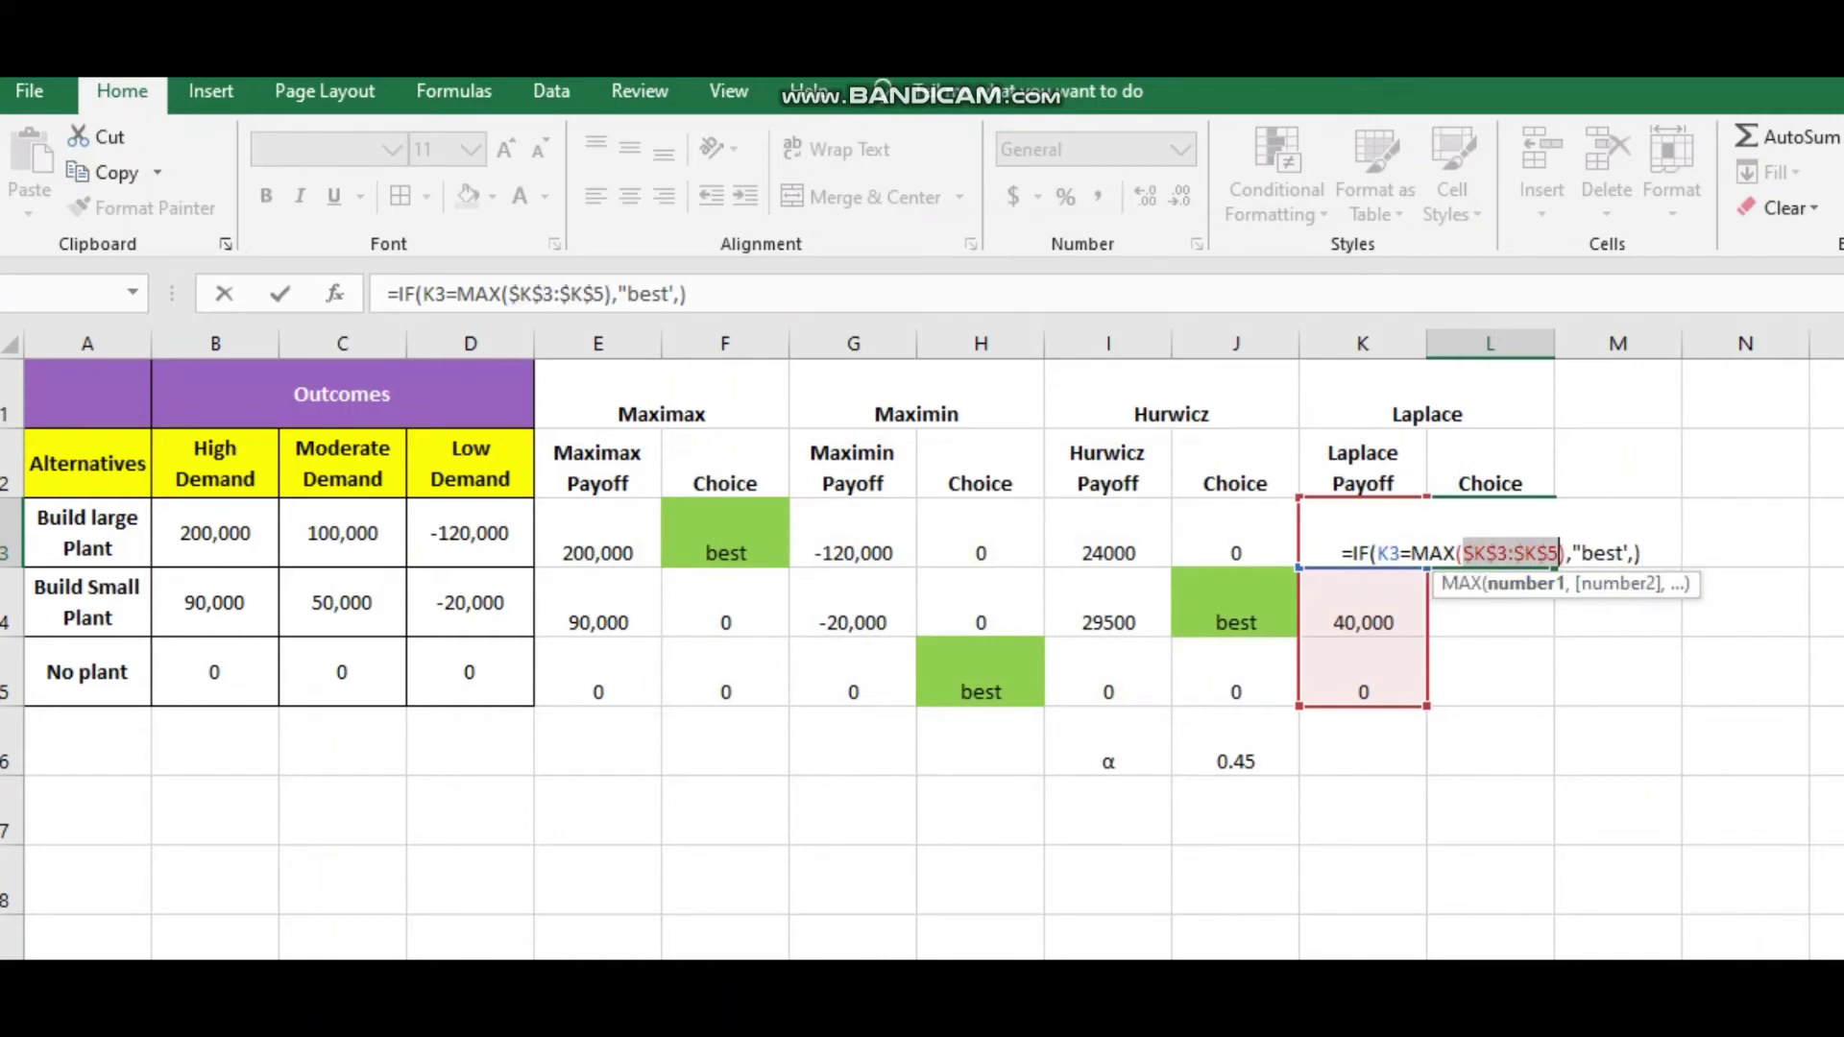
pyautogui.click(1628, 553)
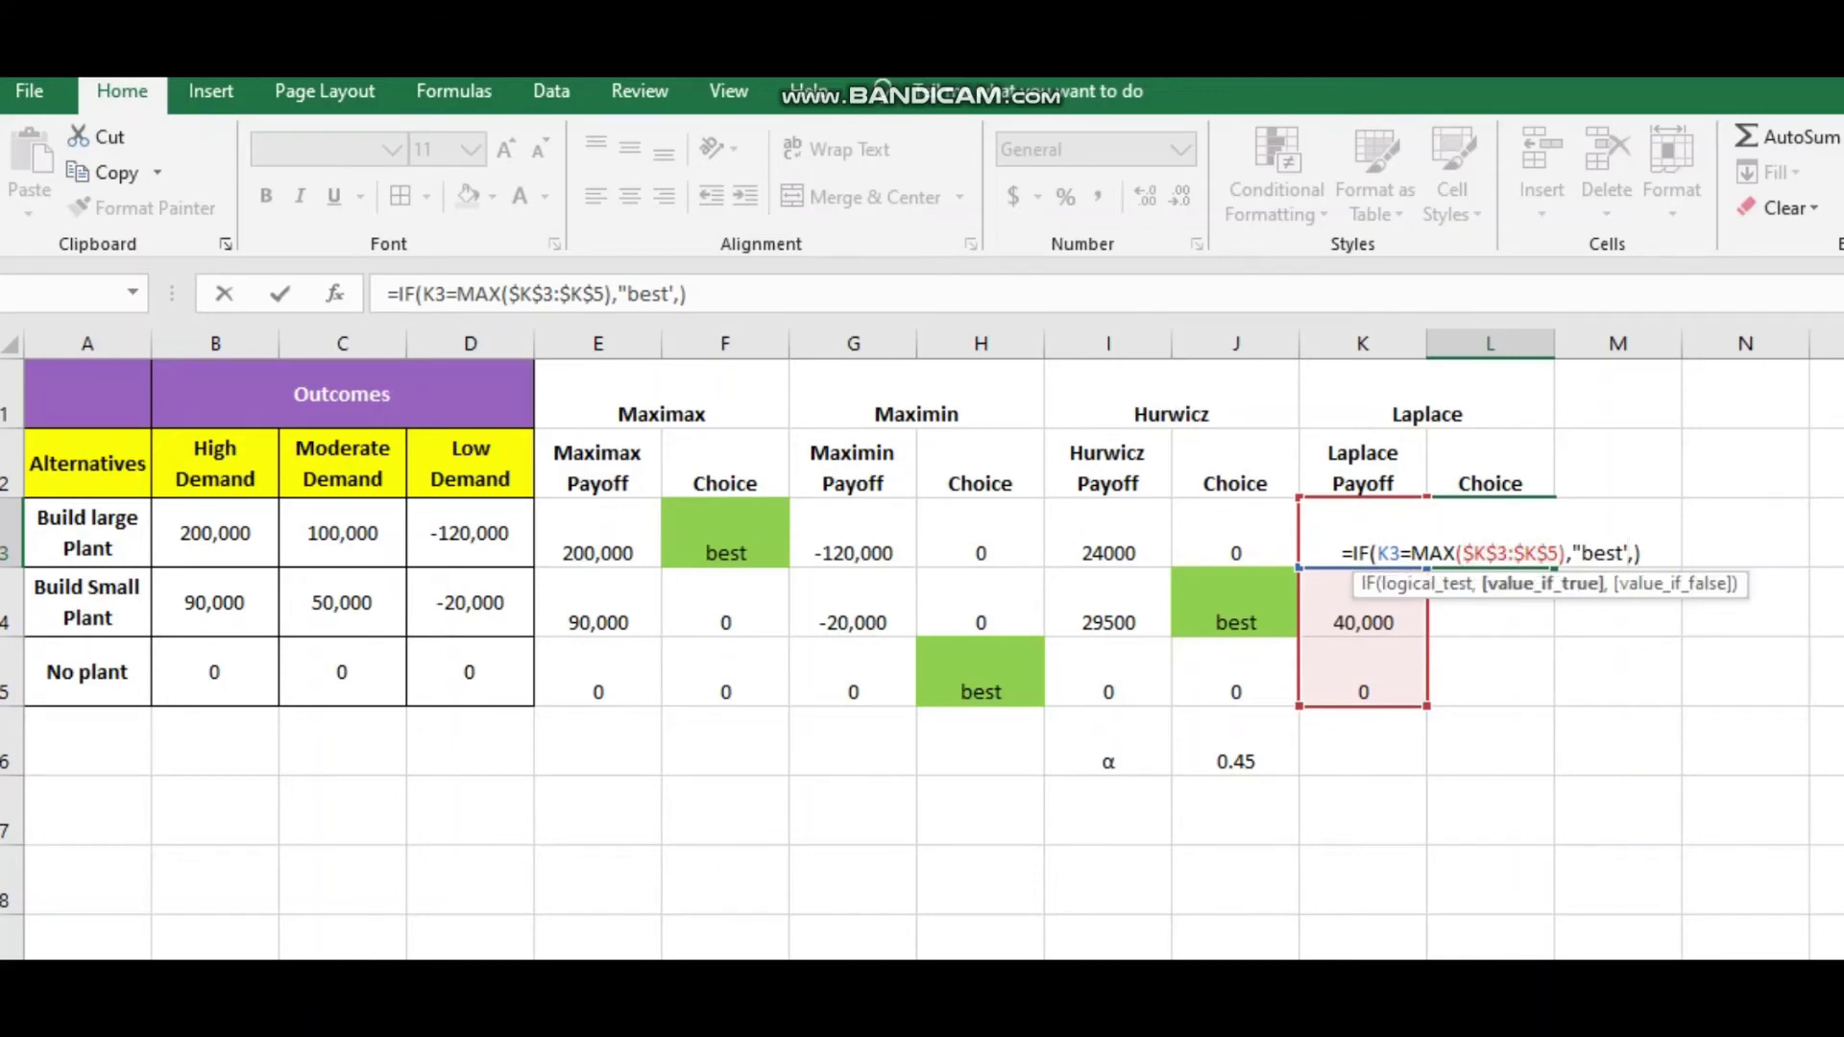
pyautogui.press('BackSpace')
pyautogui.write('"')
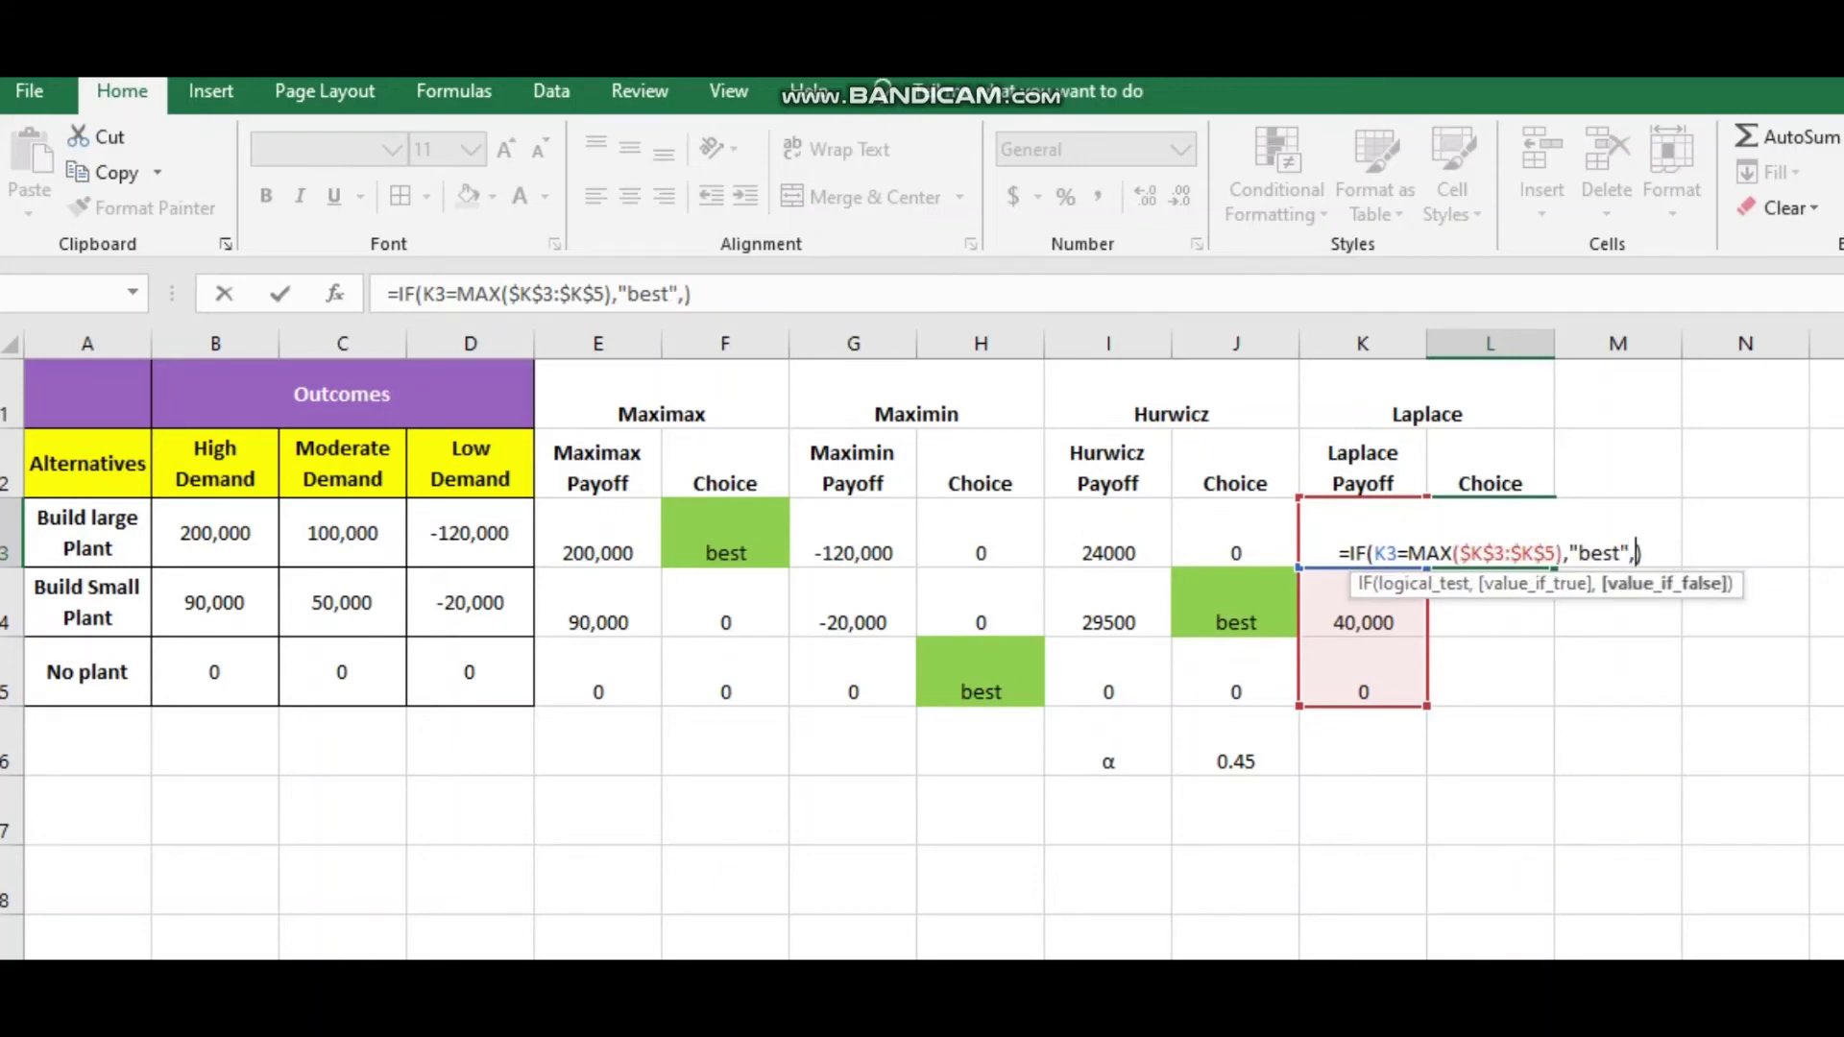
pyautogui.press('Return')
# Fill the Laplace choice formula from L3 down through L5.
pyautogui.click(1489, 532)
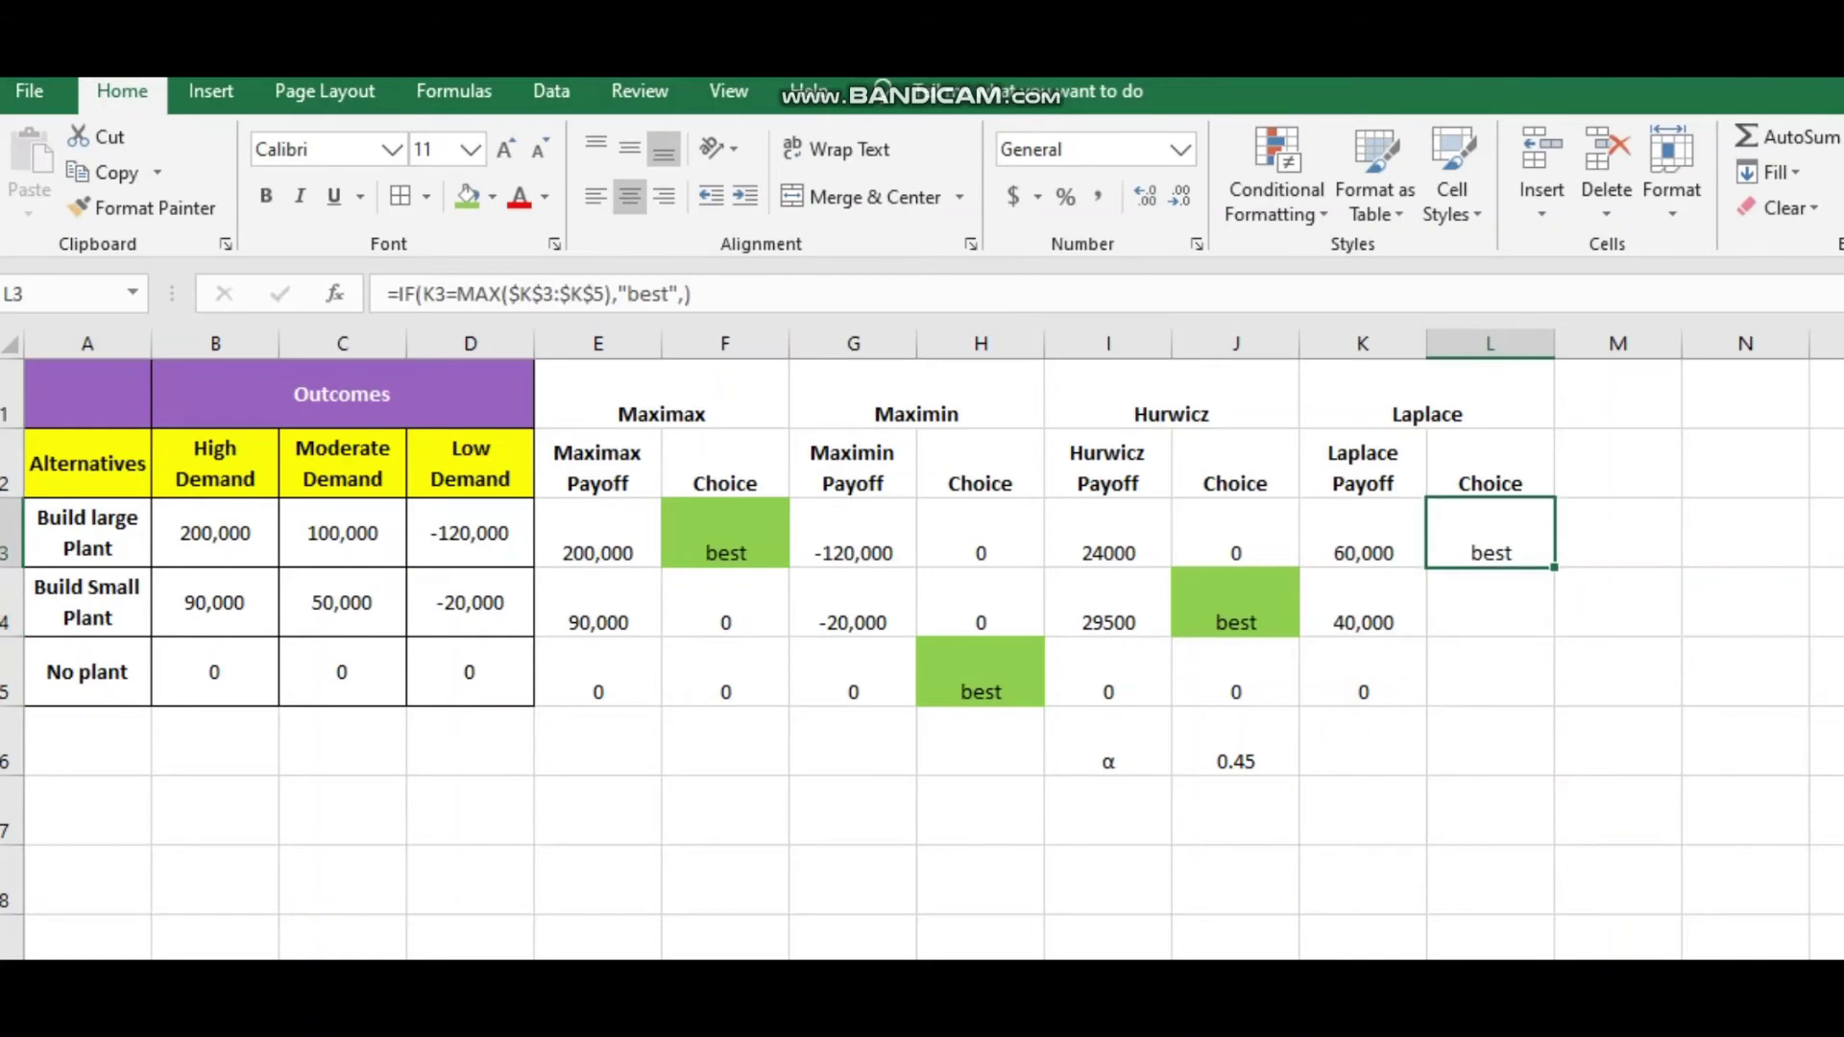
pyautogui.moveTo(1553, 567); pyautogui.dragTo(1537, 703)
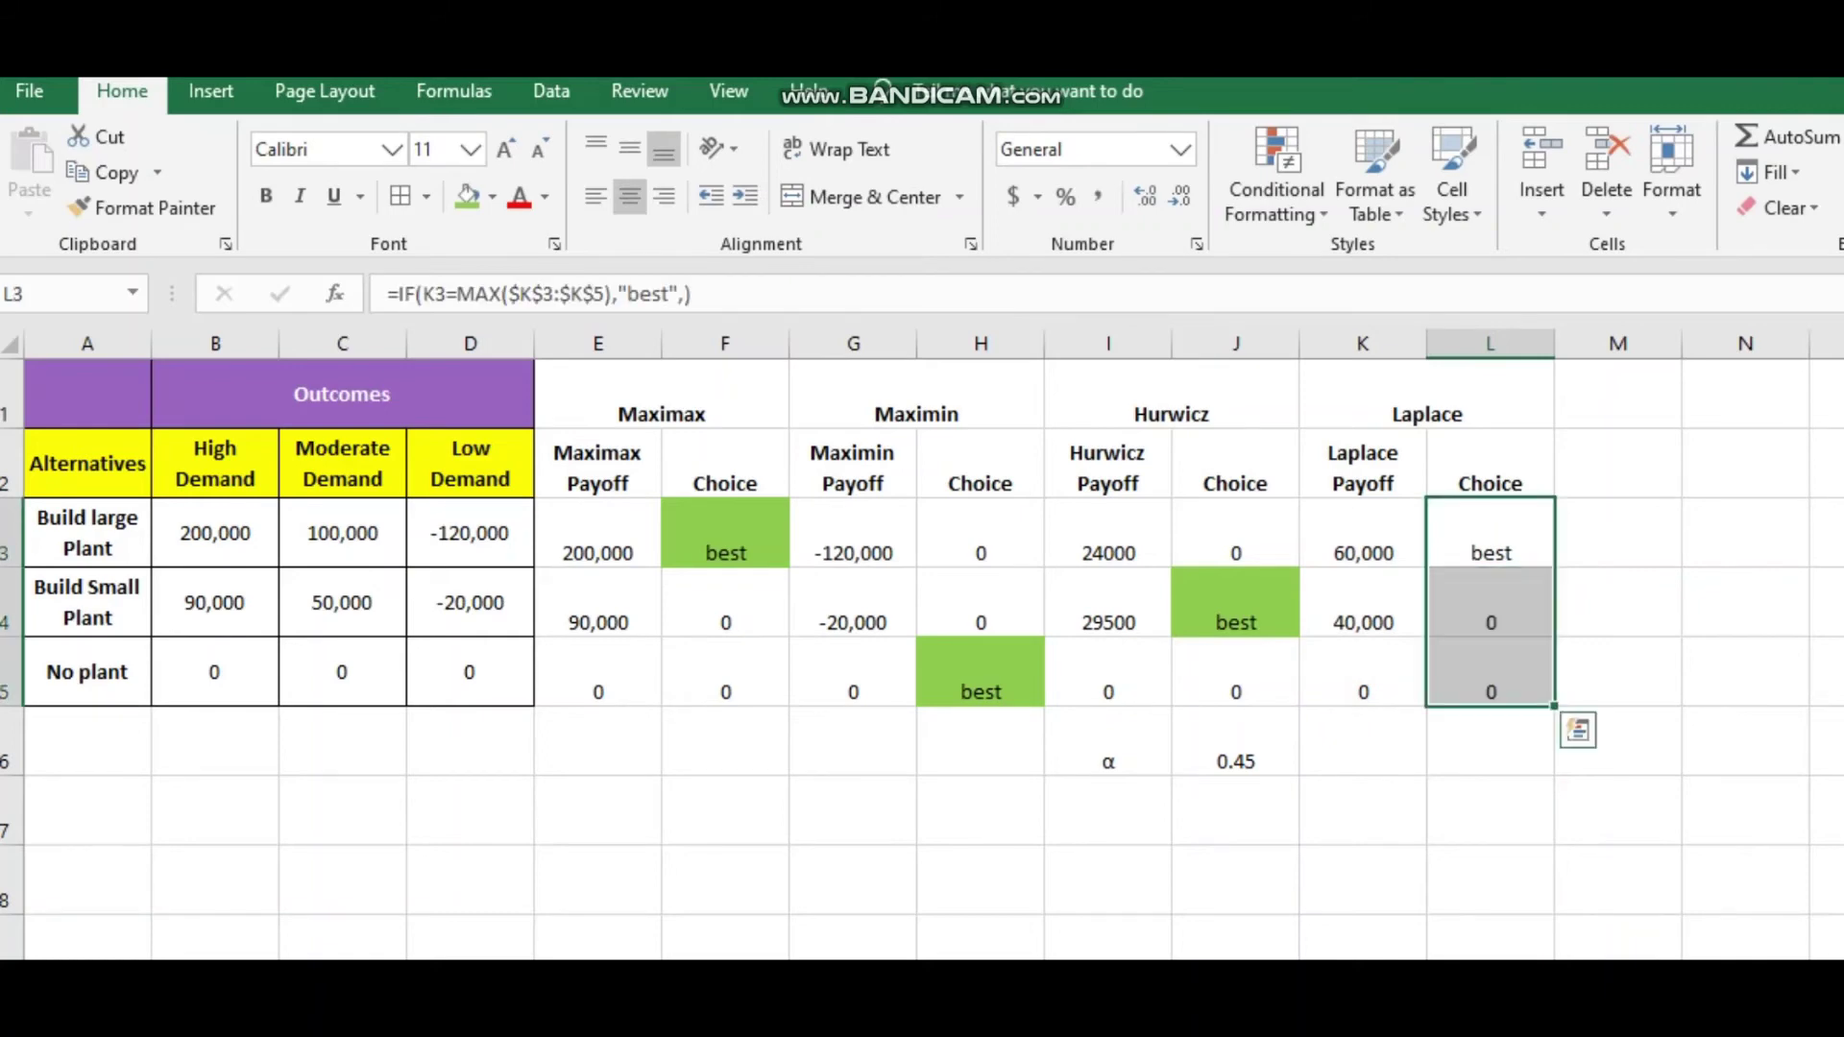
pyautogui.click(1489, 671)
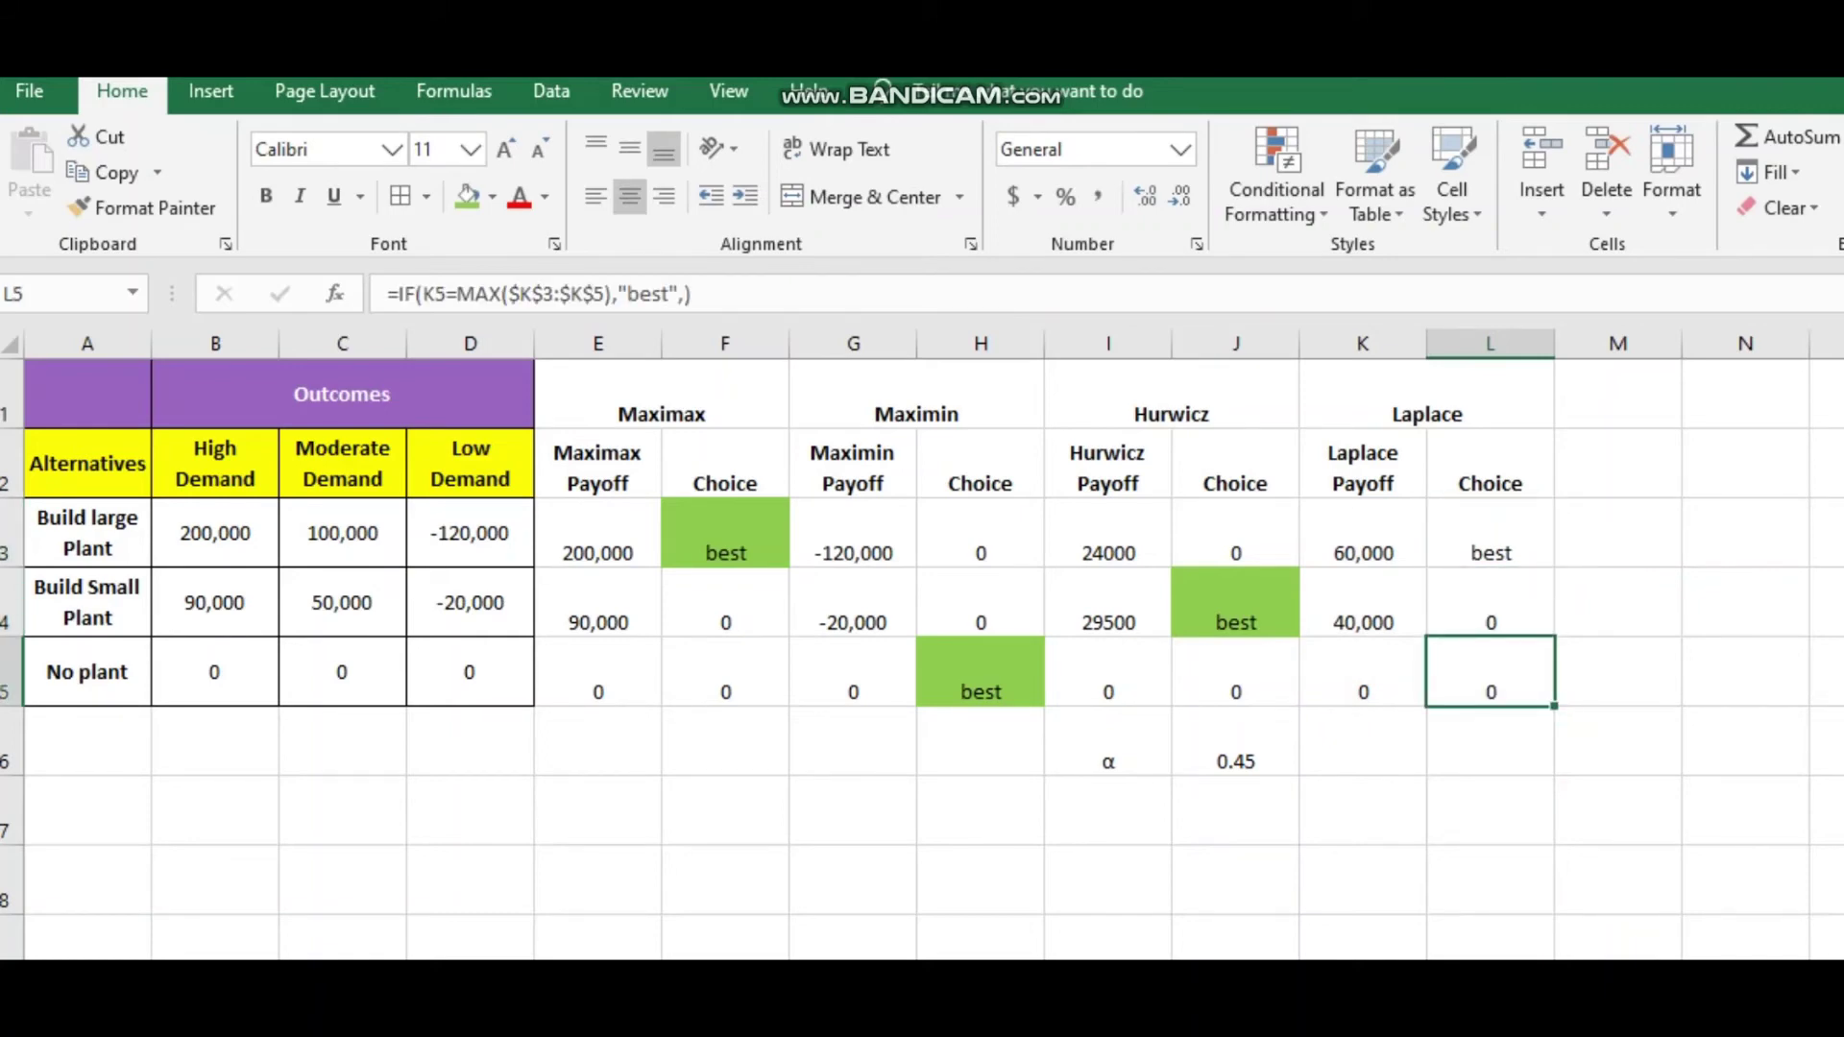
# Highlight the Laplace best choice in L3 with the green fill color.
pyautogui.click(1490, 532)
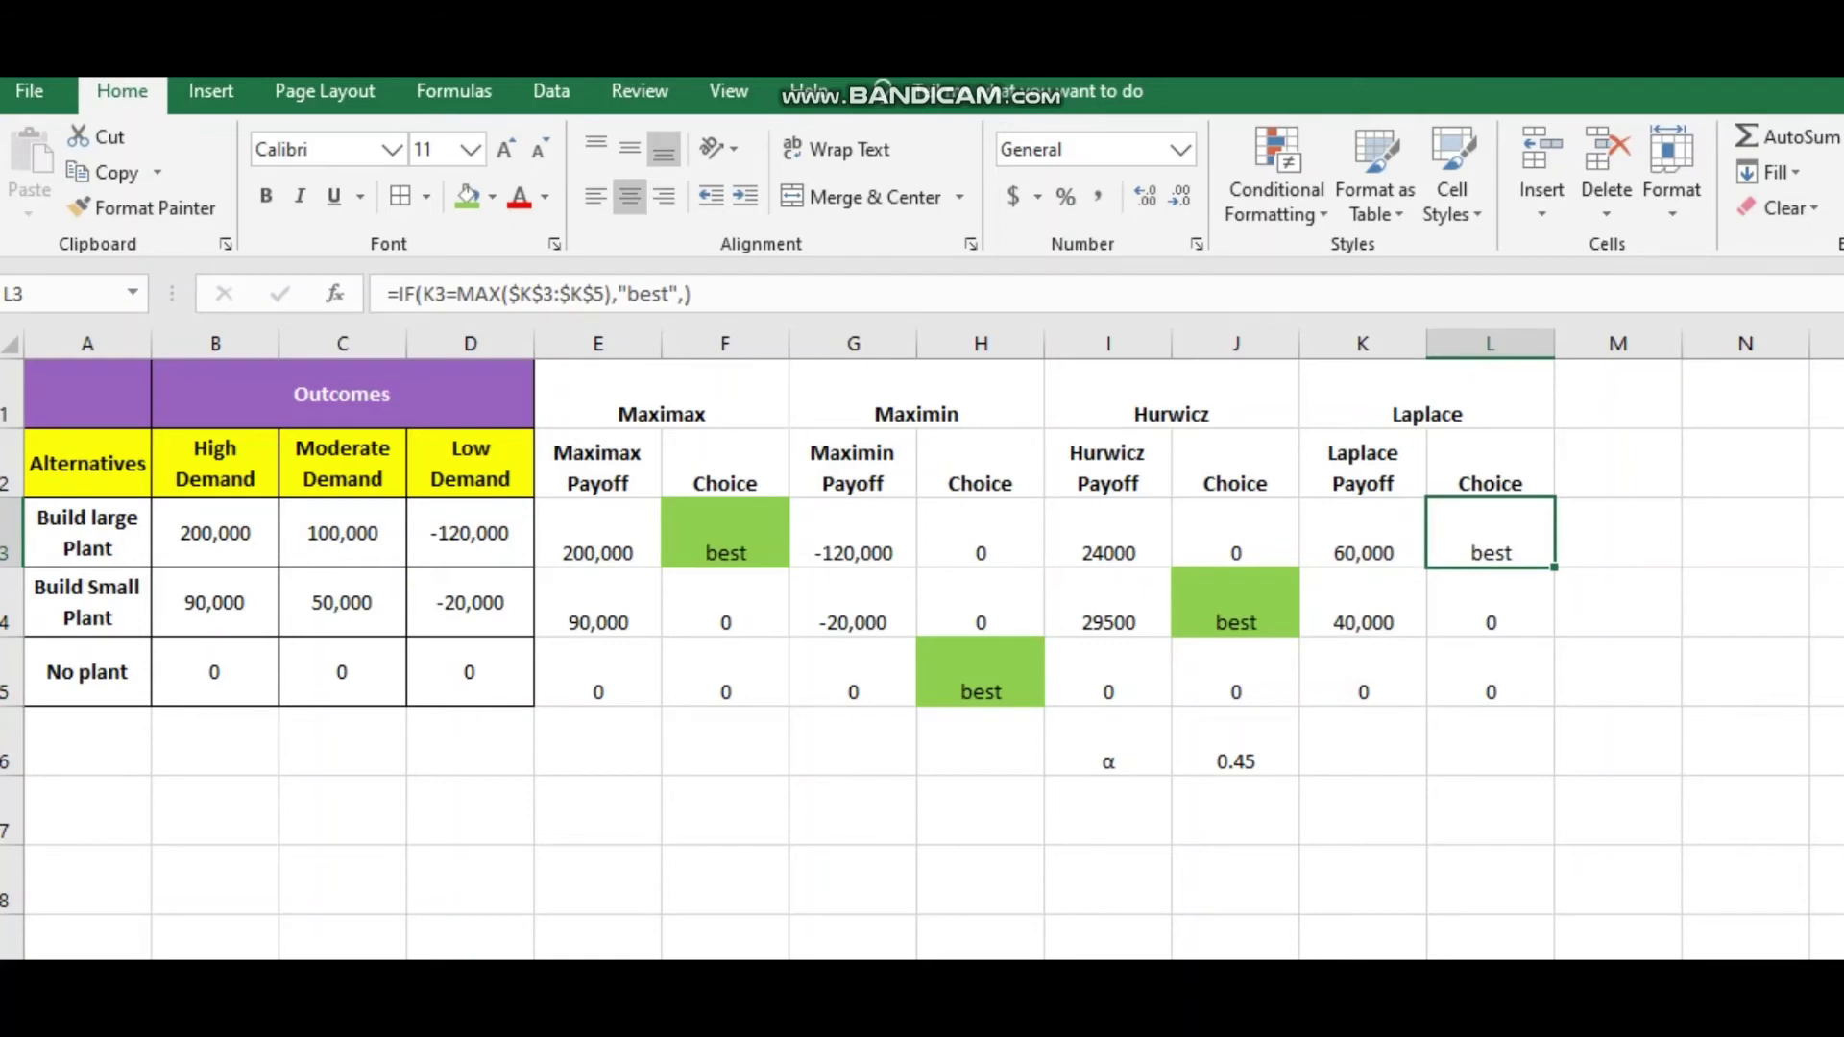
pyautogui.click(467, 196)
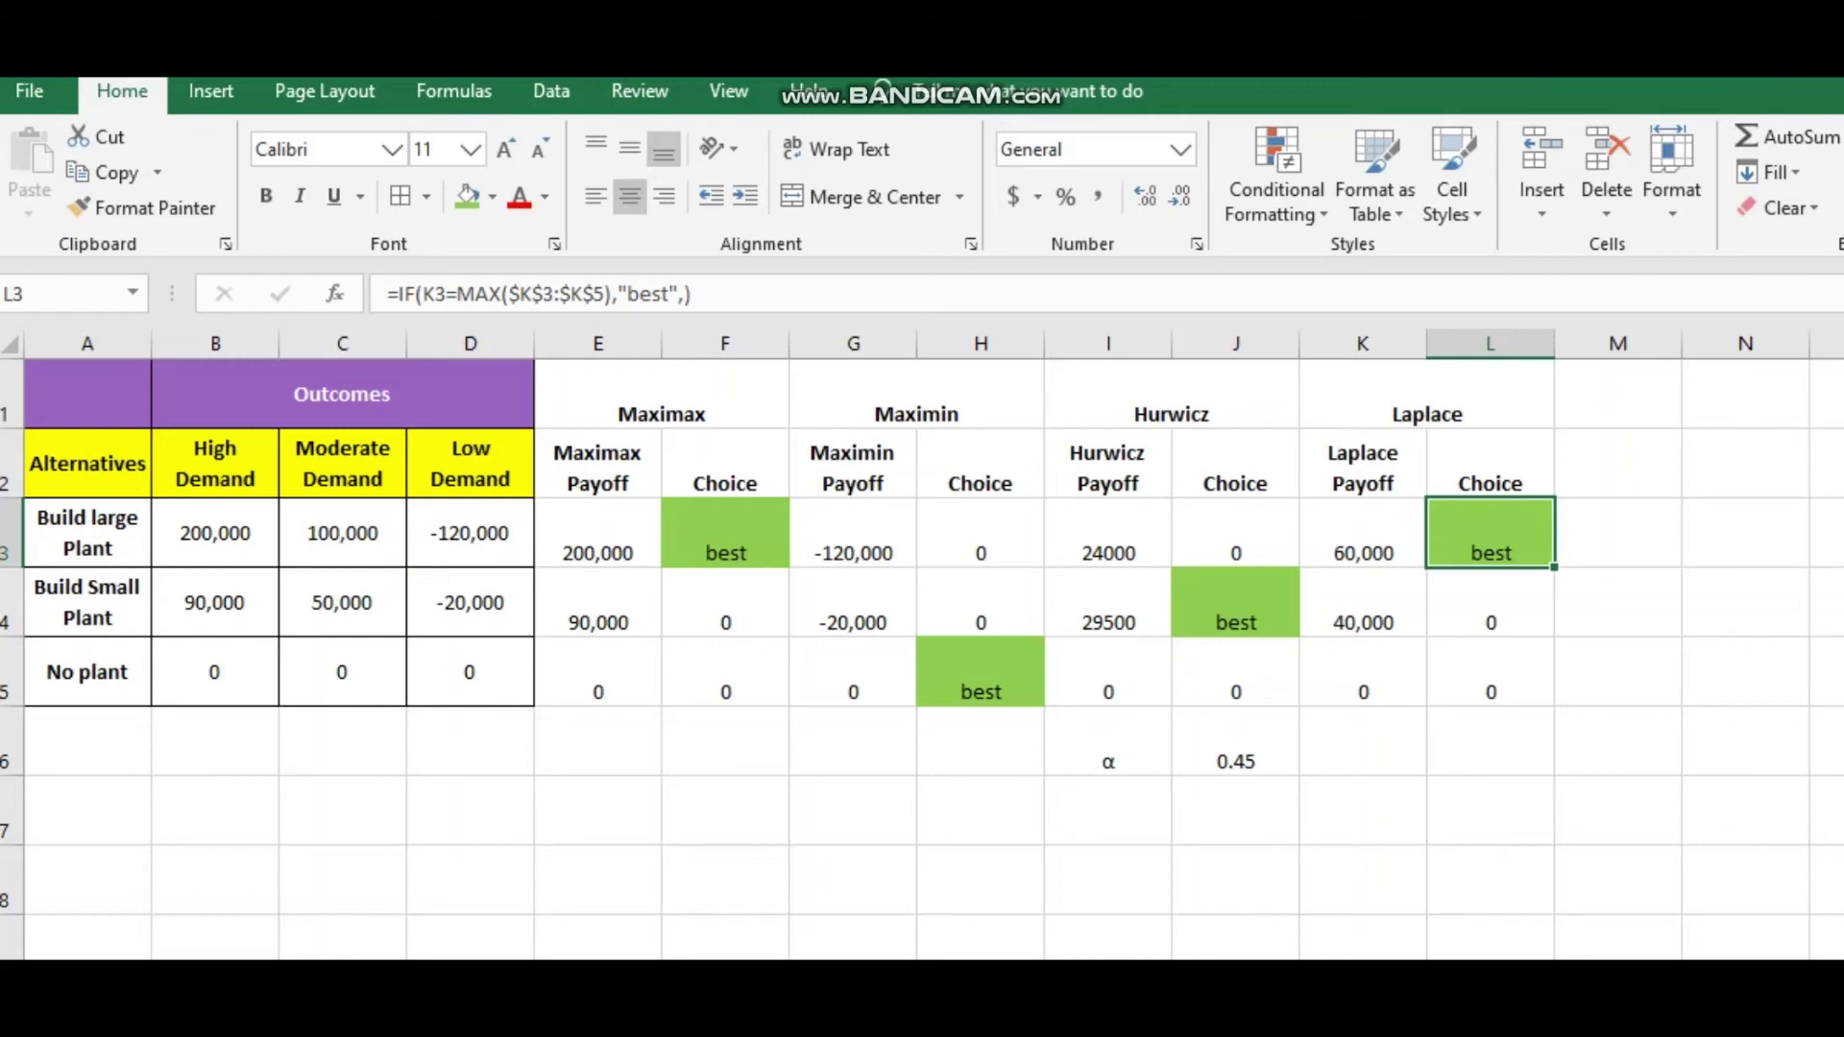
pyautogui.click(1489, 533)
# Copy the outcomes table A1:D5 to a new table starting at A7, and select E7:F7 beside it.
pyautogui.moveTo(87, 394); pyautogui.dragTo(469, 672)
pyautogui.rightClick(307, 434)
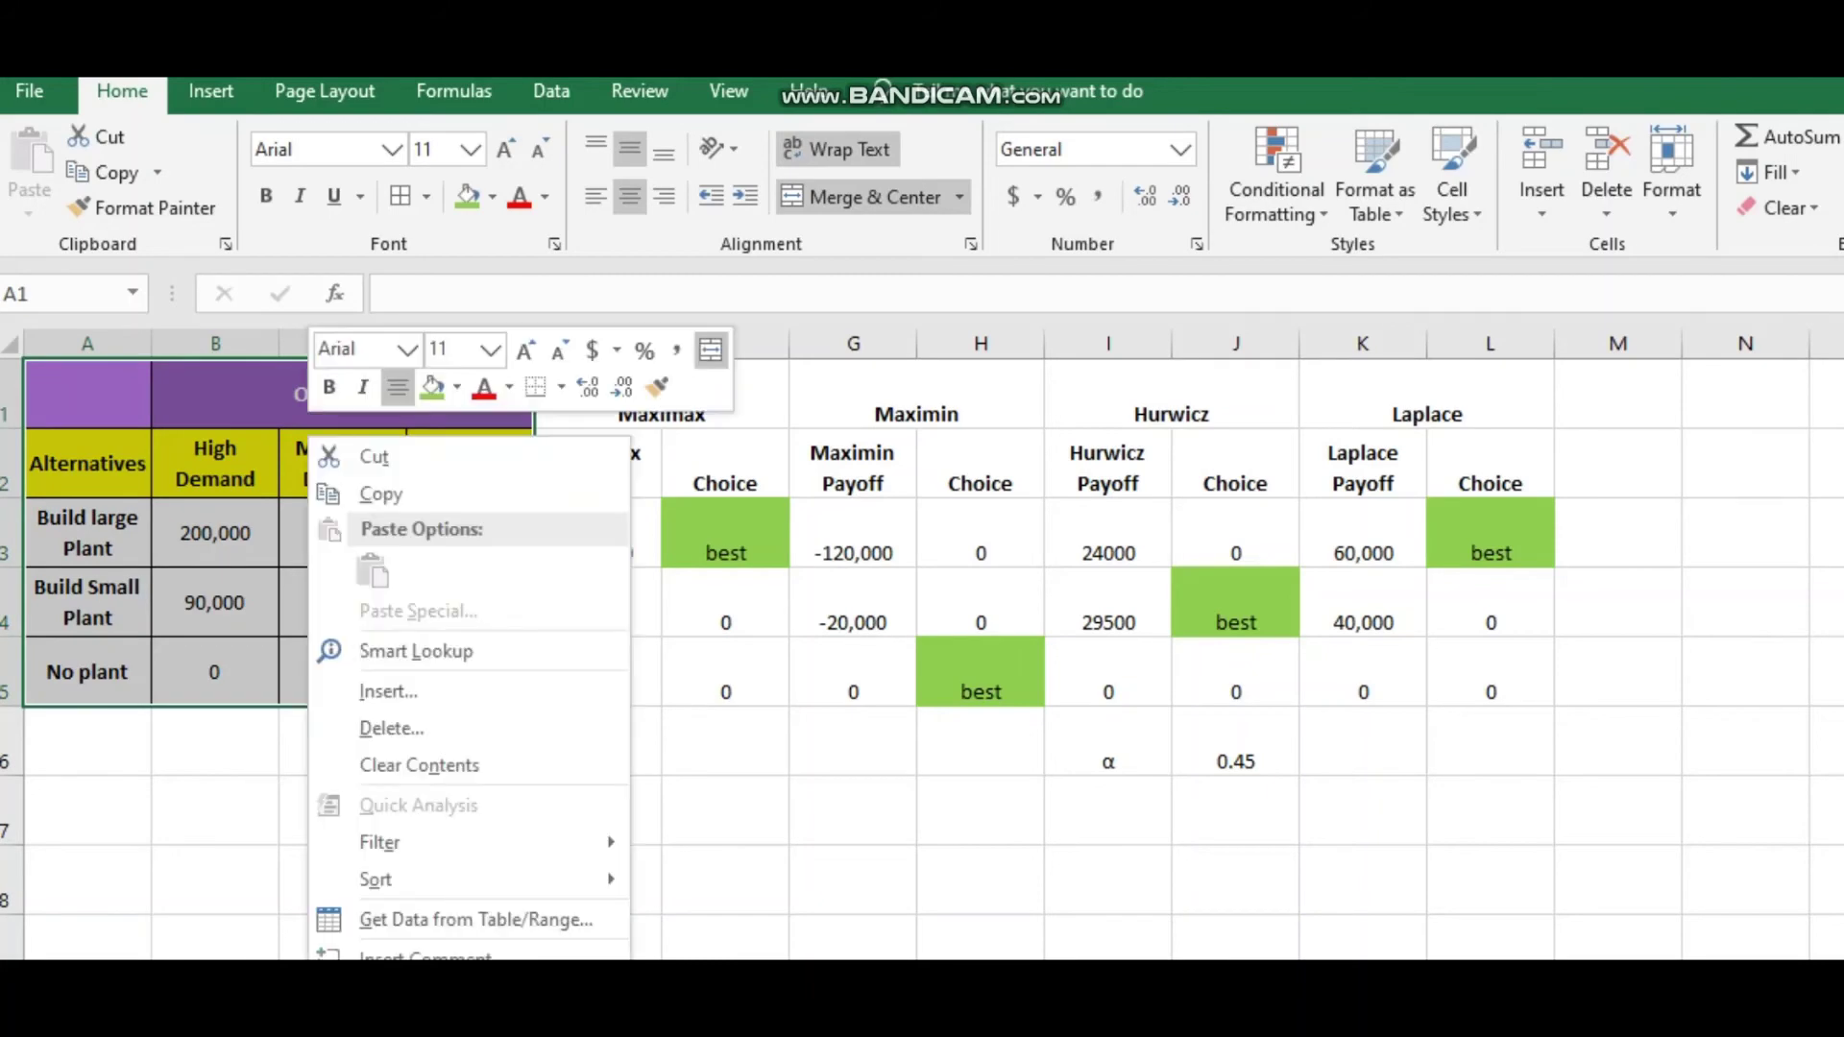
pyautogui.click(380, 494)
pyautogui.click(86, 809)
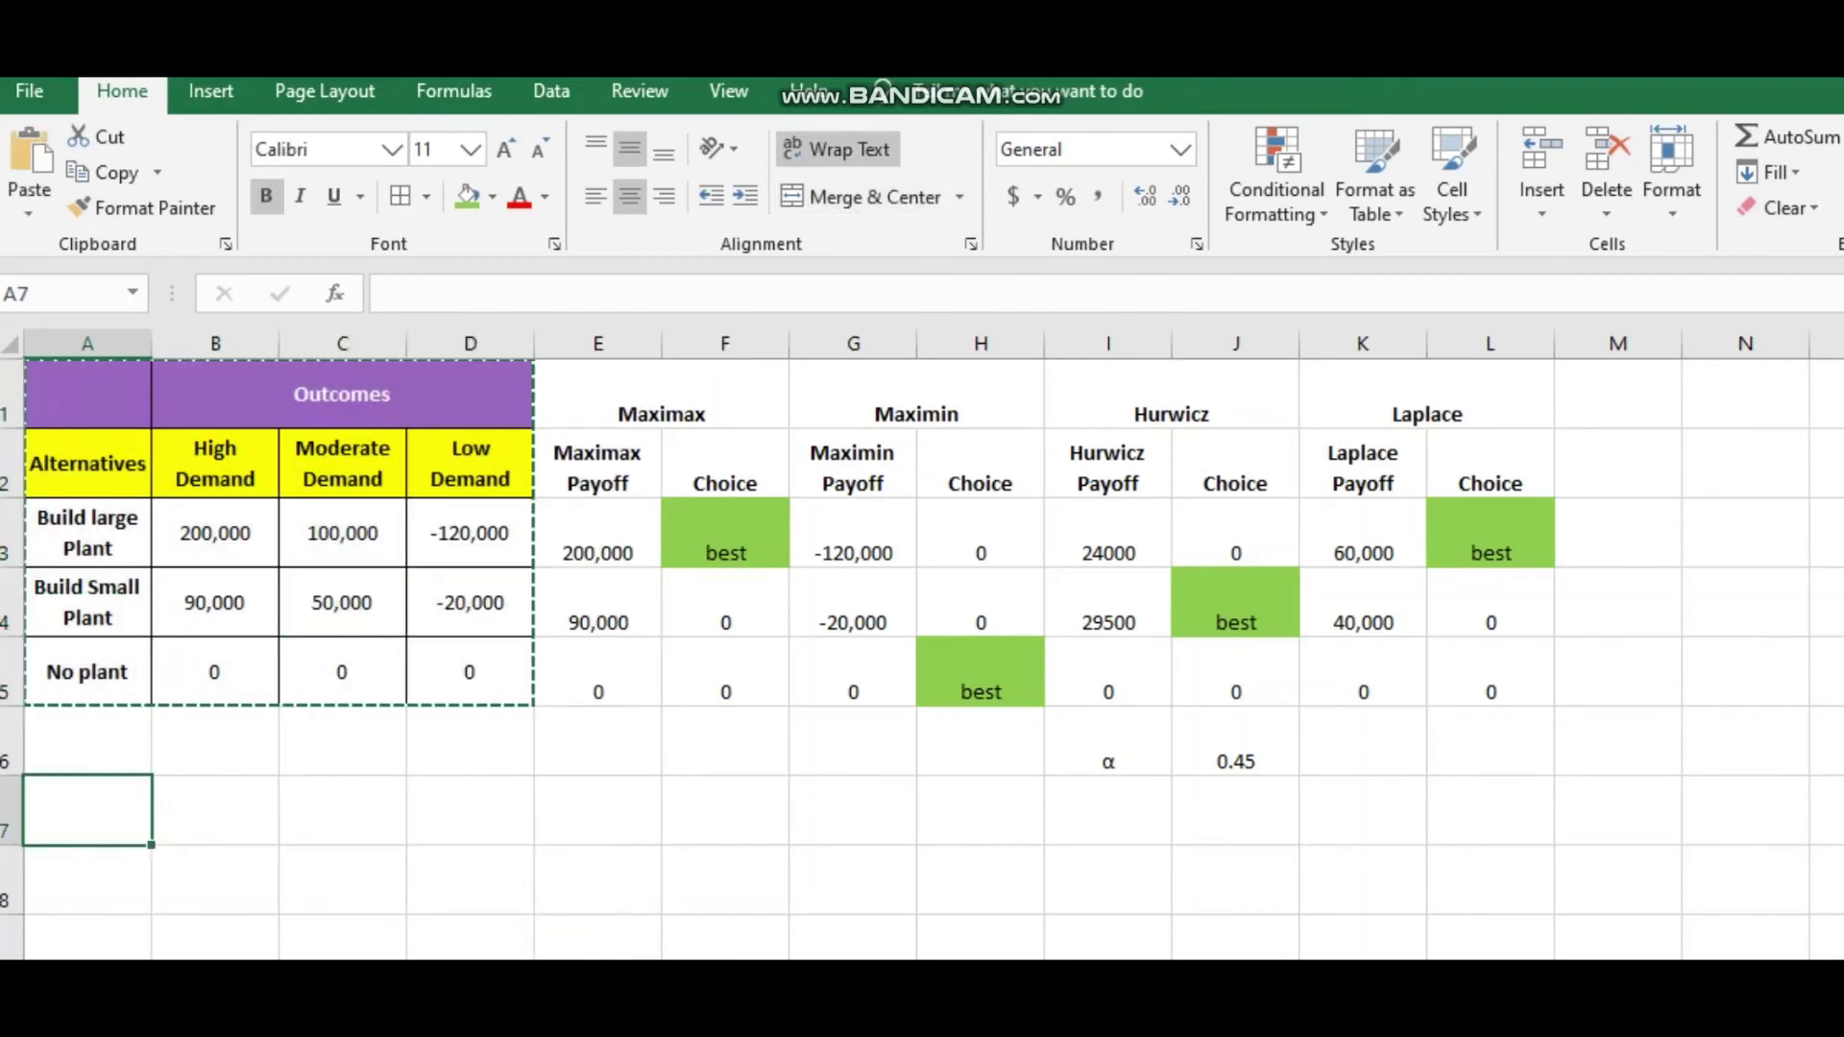
pyautogui.hotkey('ctrl', 'v')
pyautogui.scroll(-1, 922, 624)
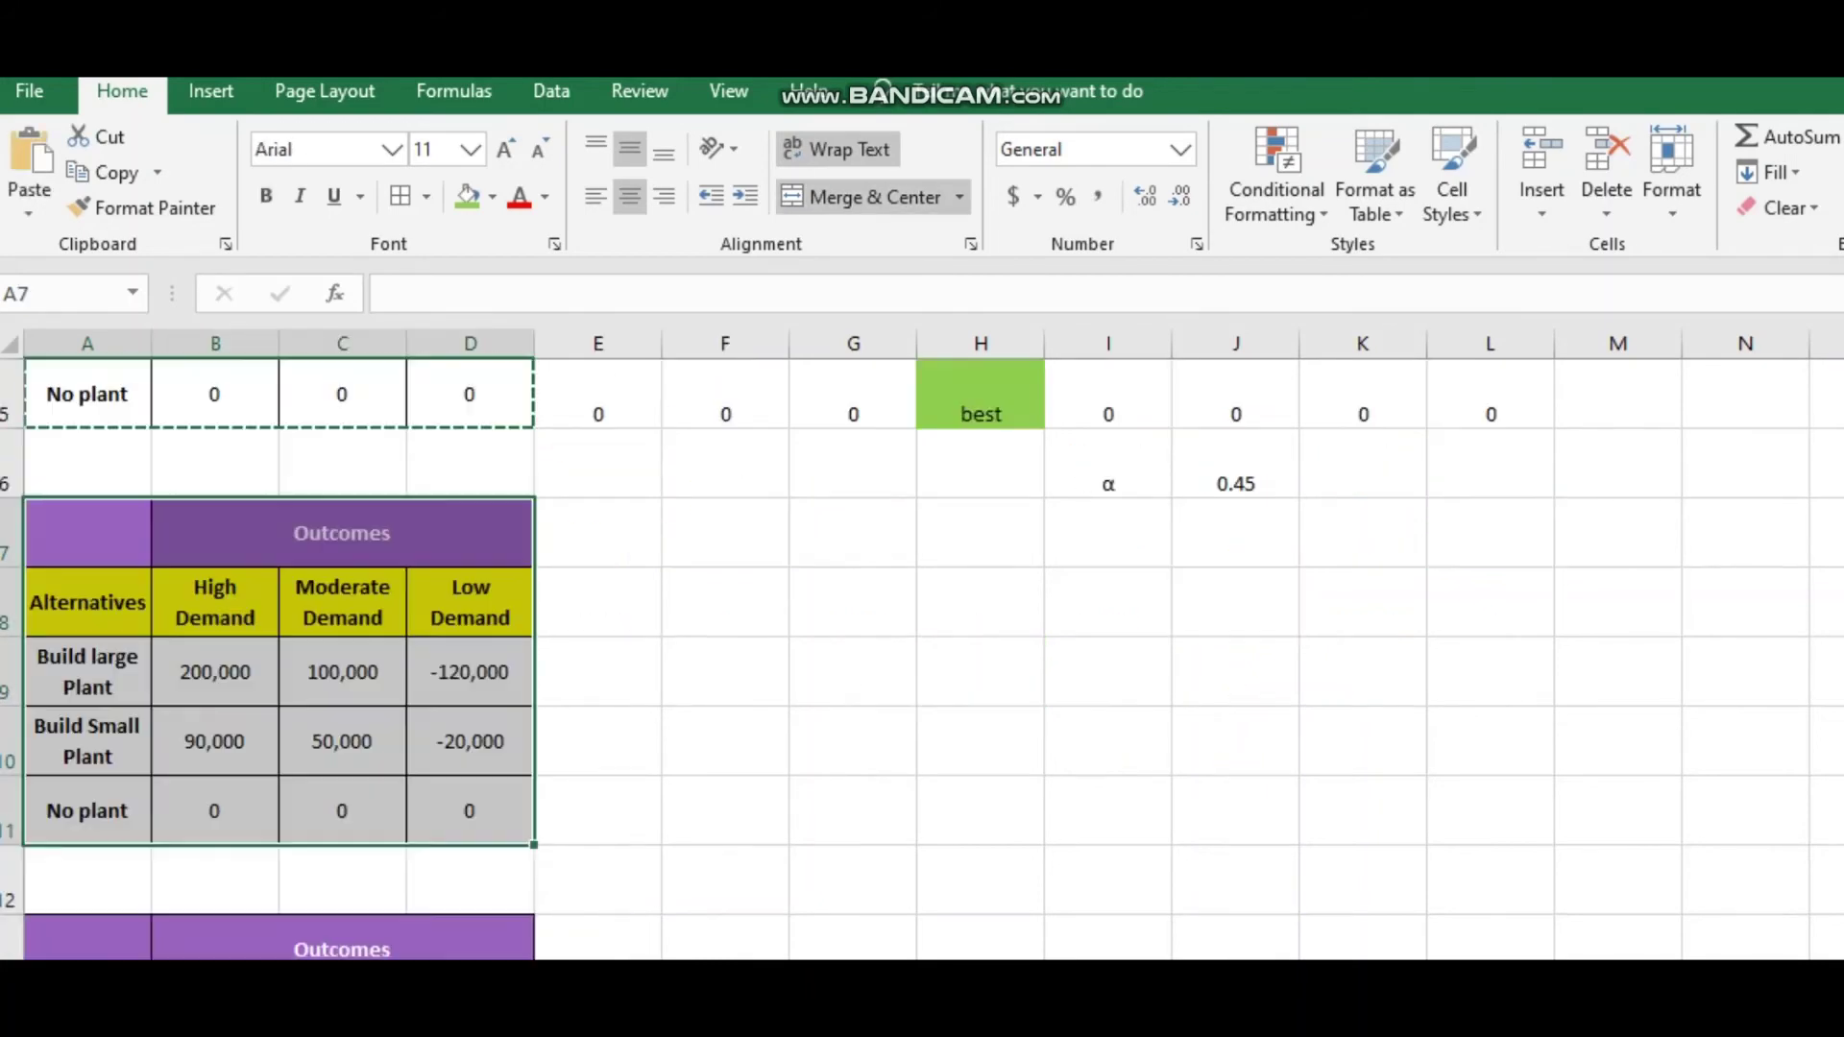
pyautogui.moveTo(597, 533); pyautogui.dragTo(725, 533)
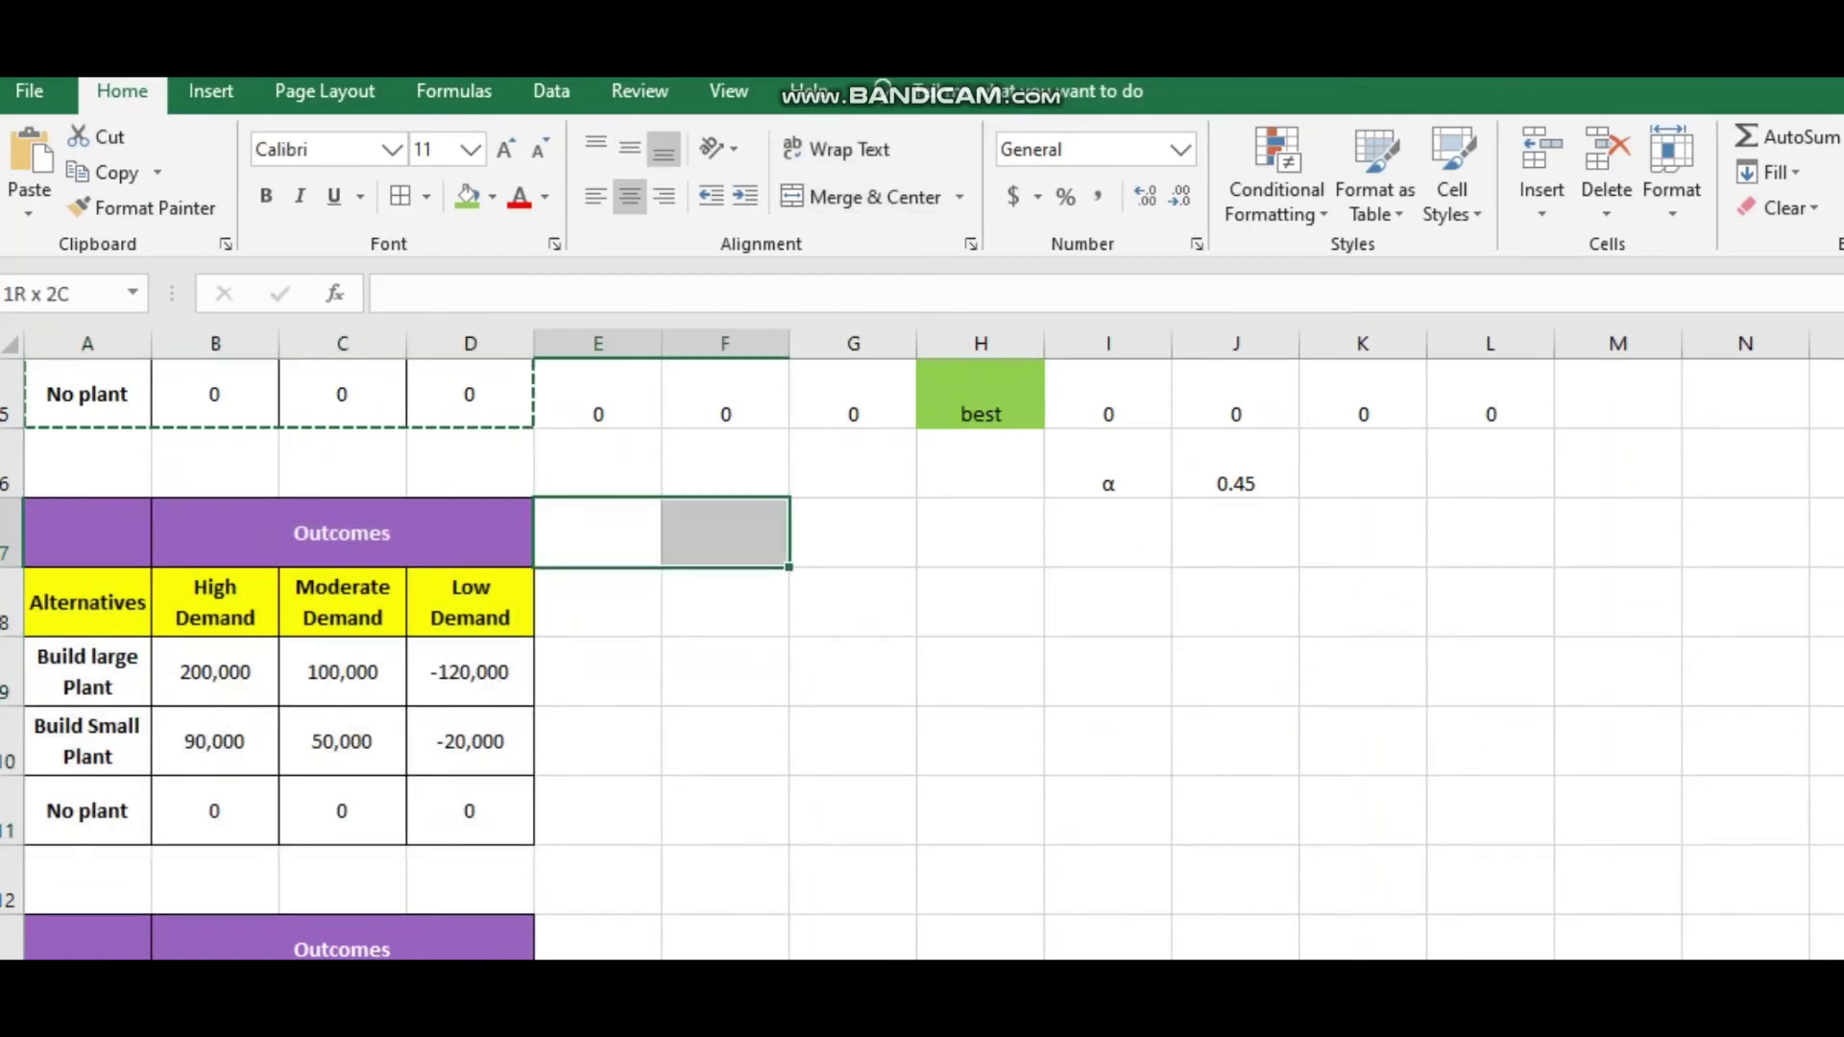
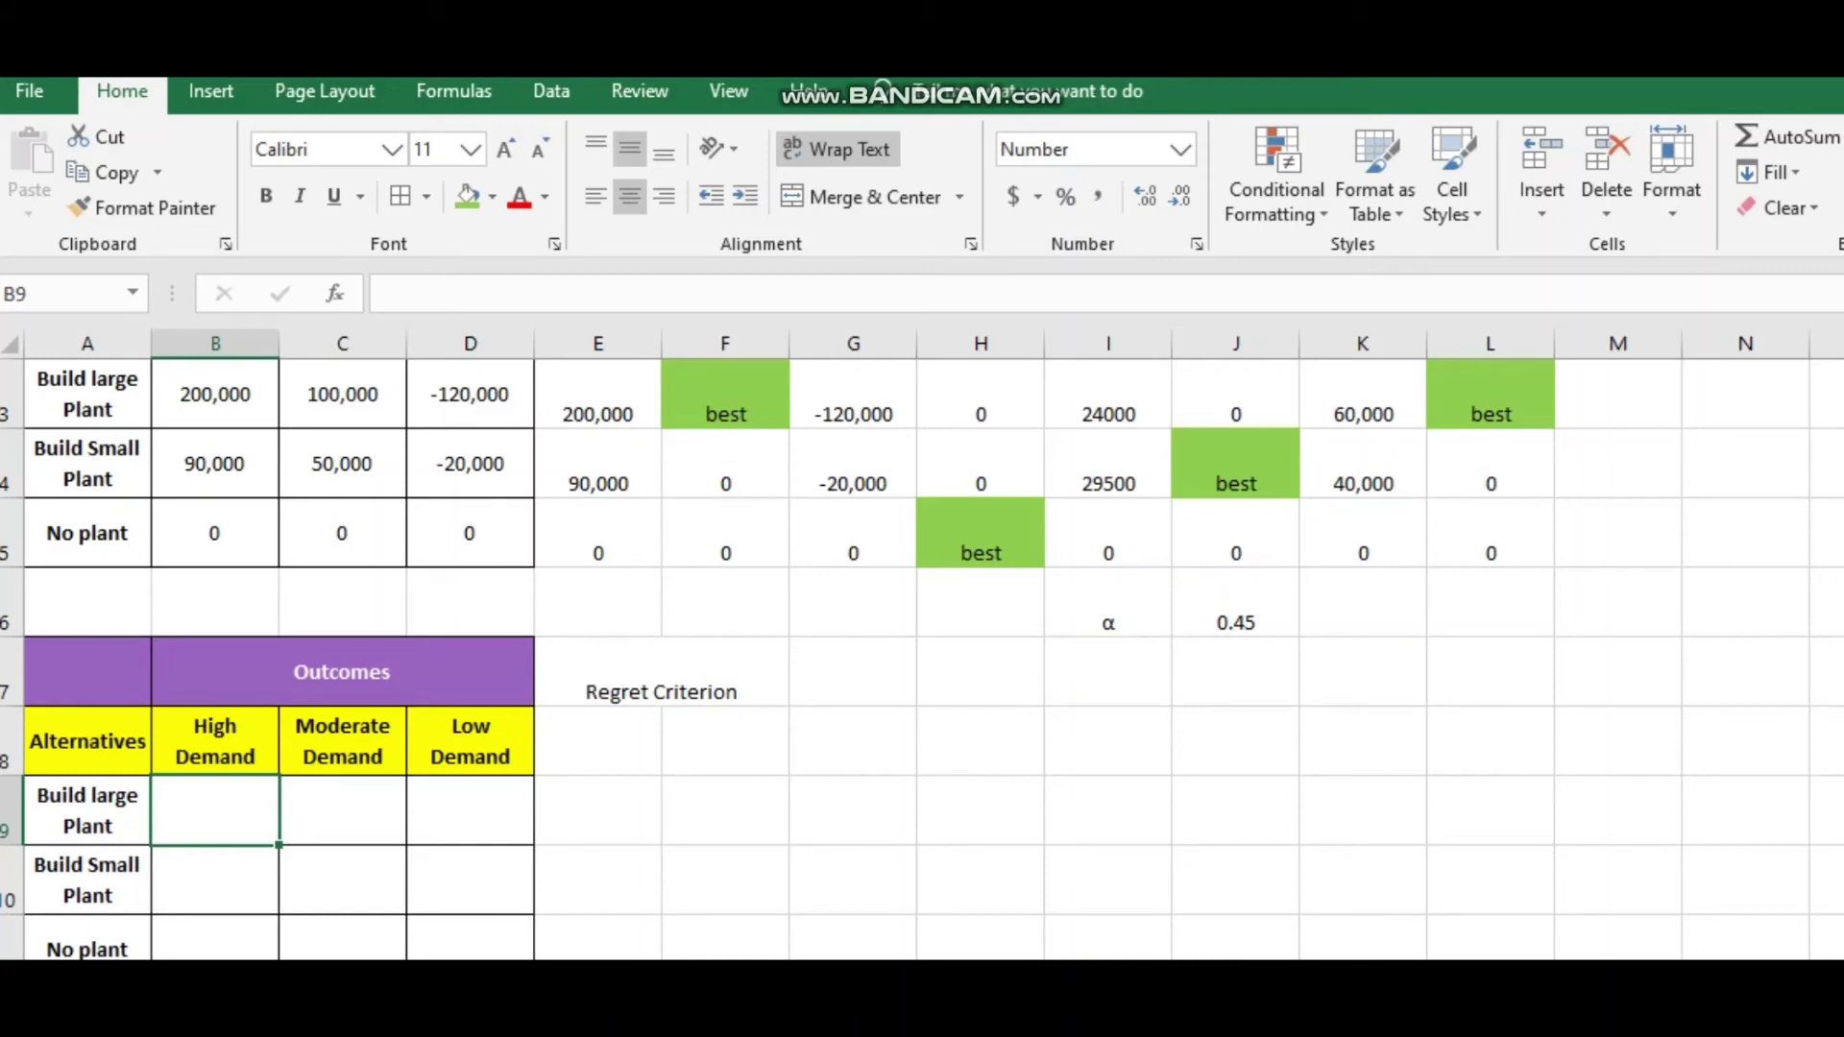
pyautogui.write('=')
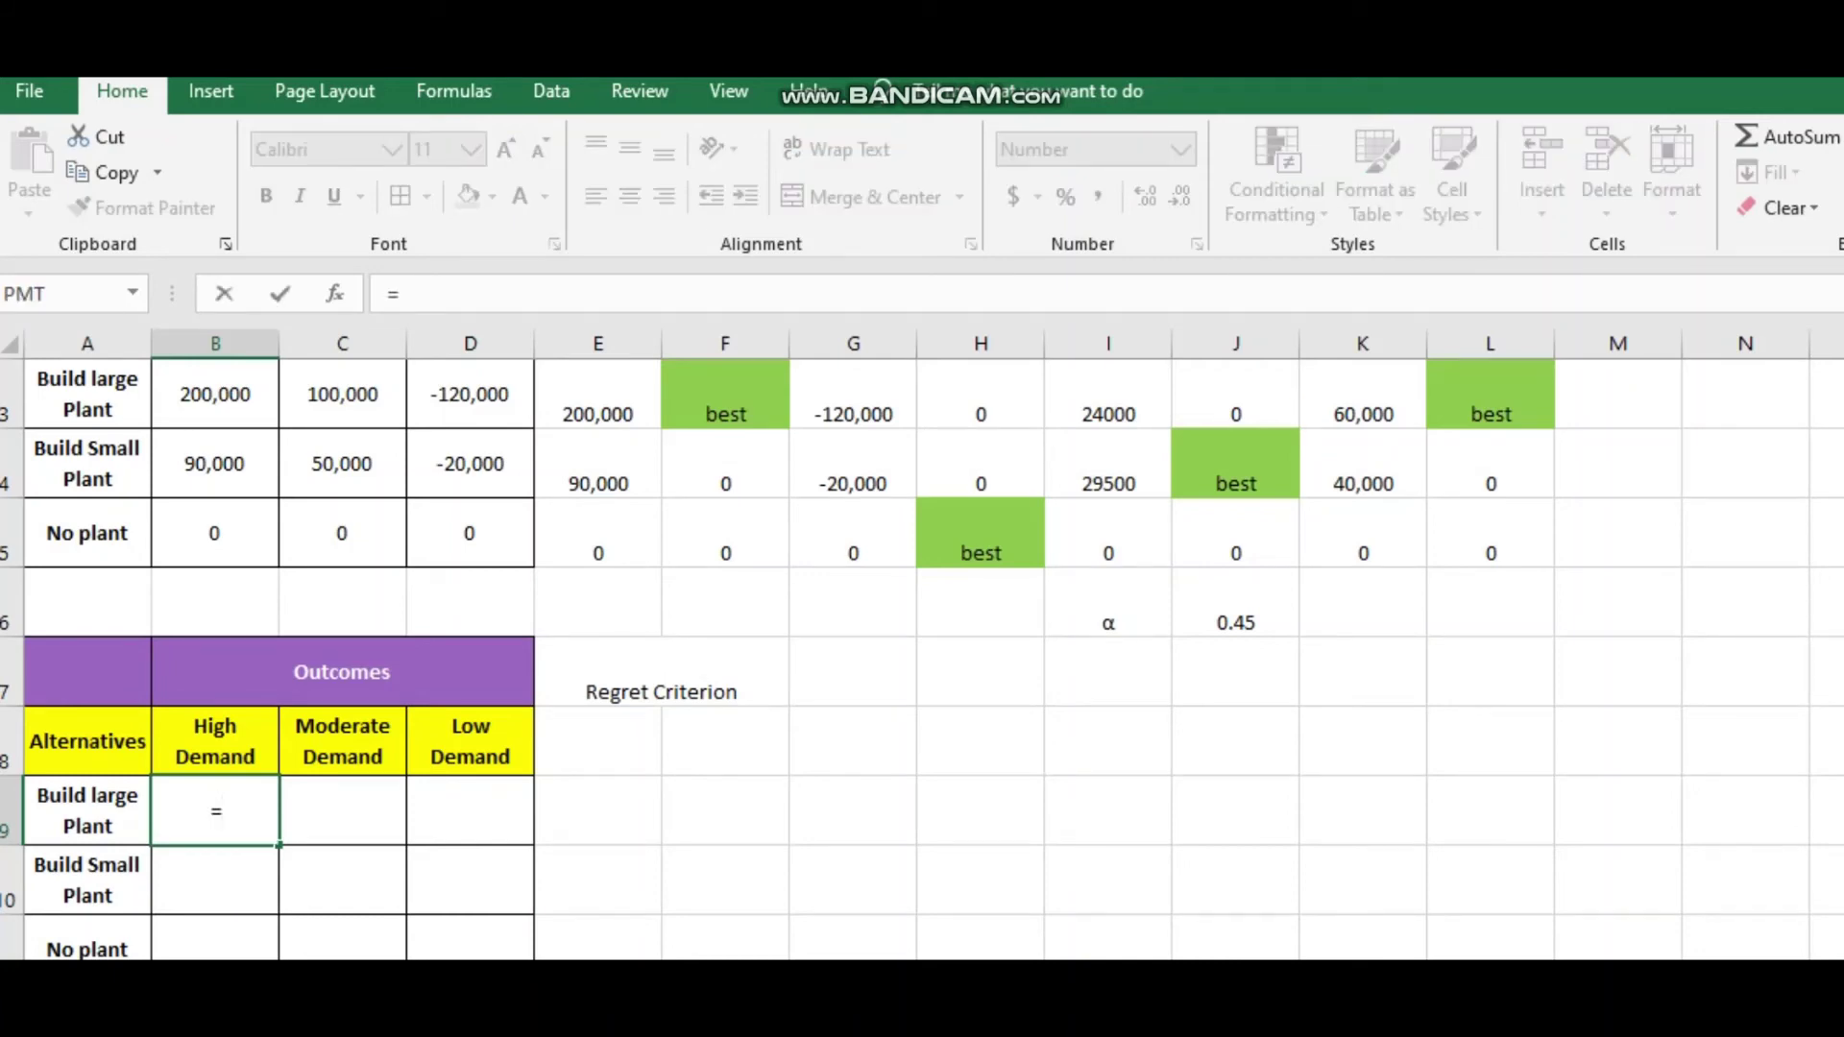
pyautogui.press('BackSpace')
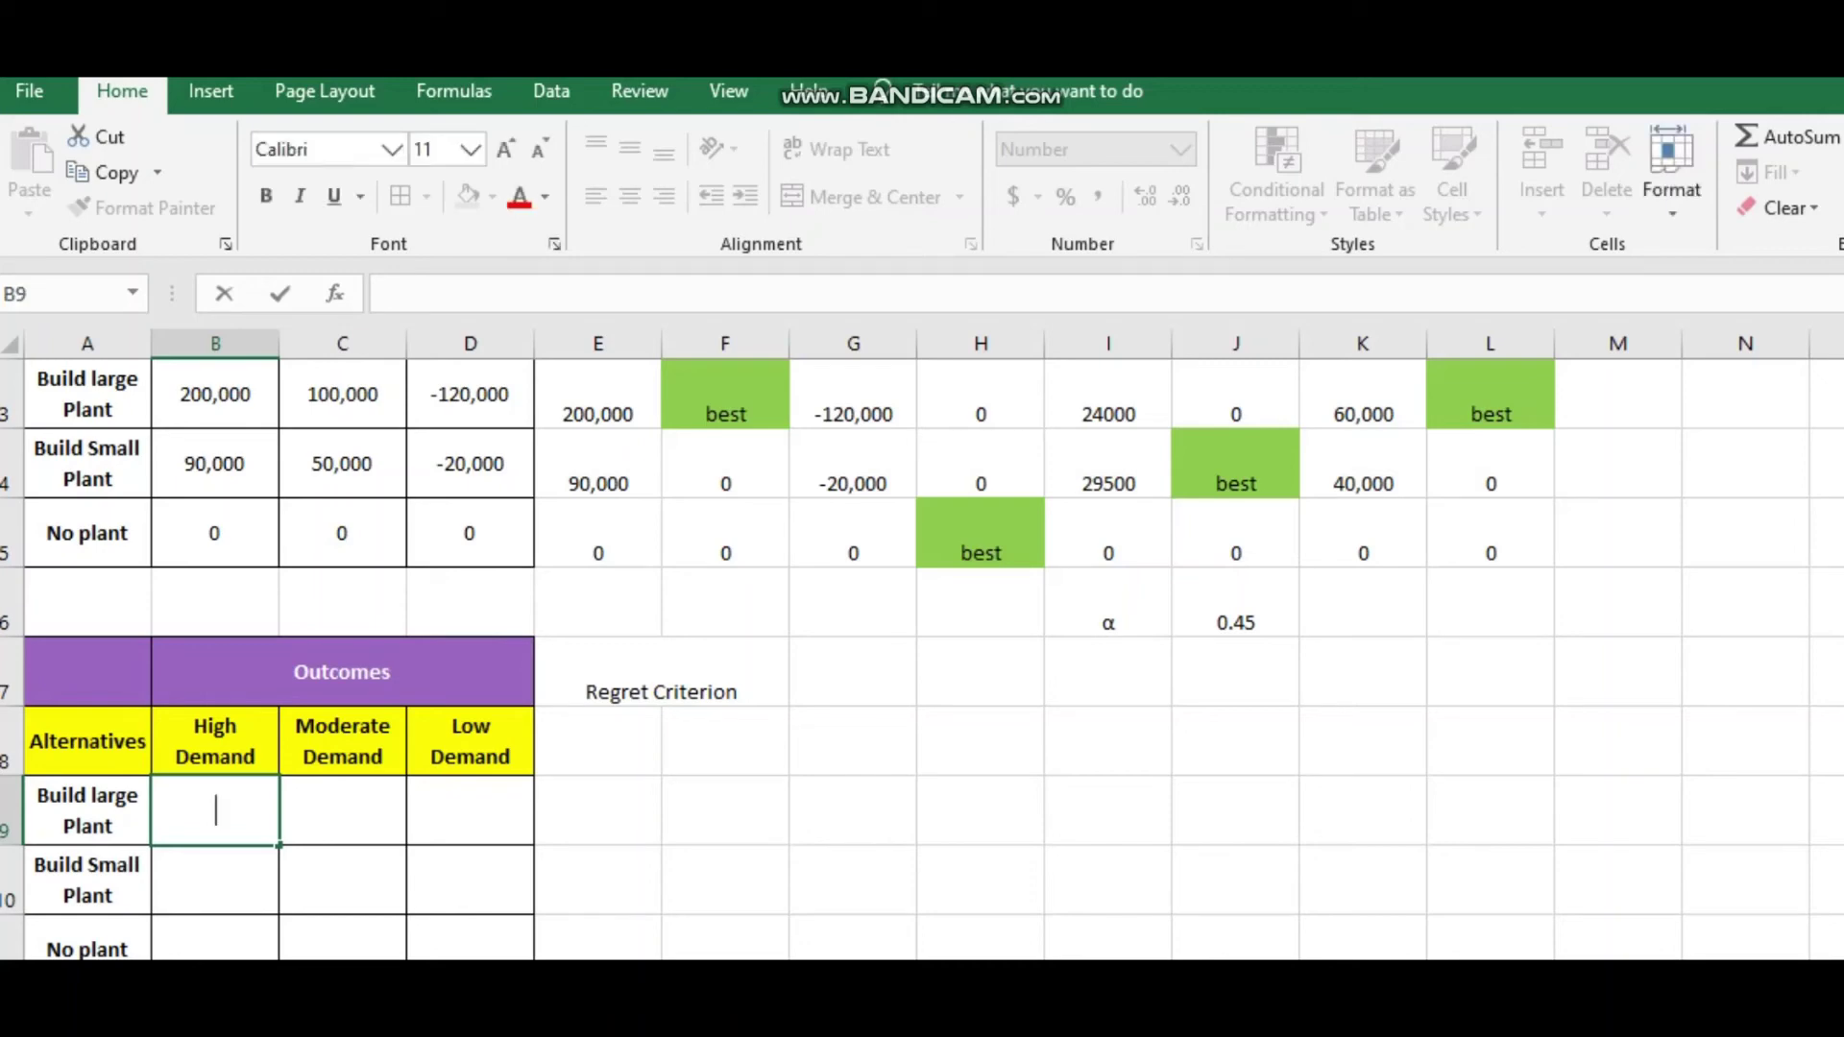
pyautogui.scroll(1, 922, 663)
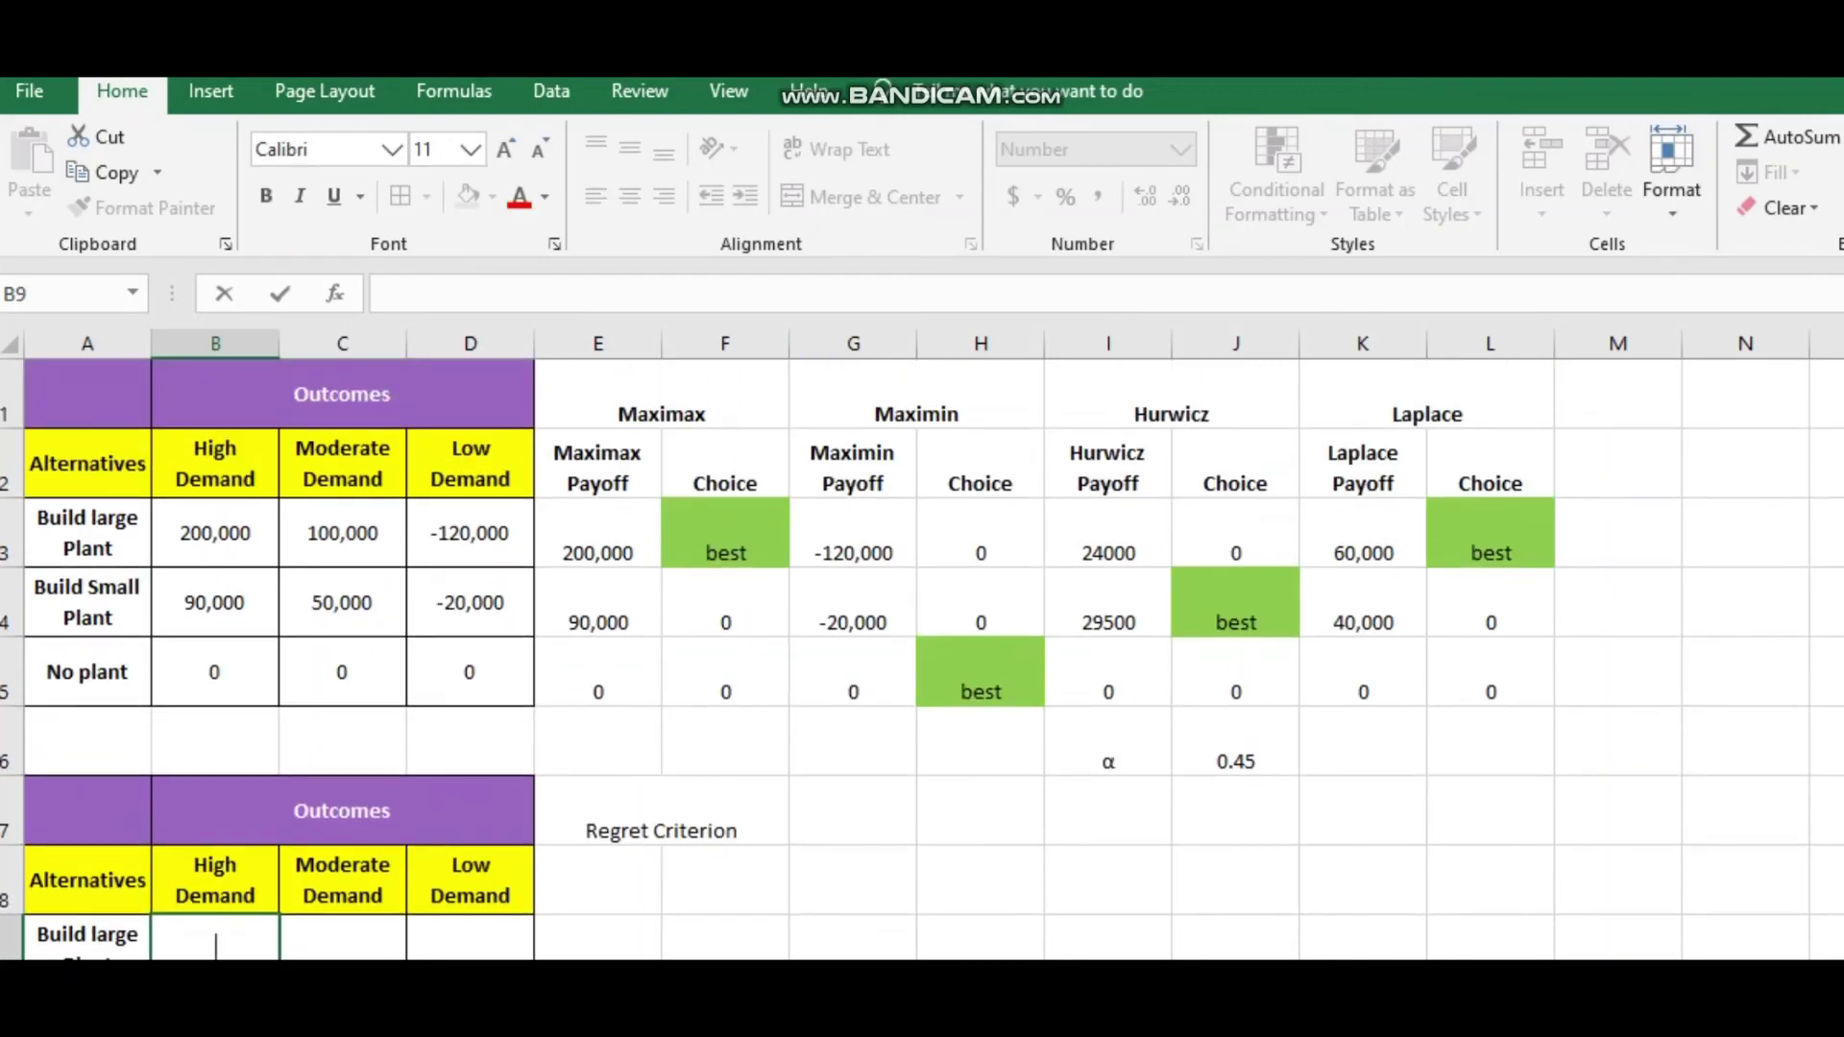
pyautogui.scroll(-1, 921, 662)
pyautogui.write('=')
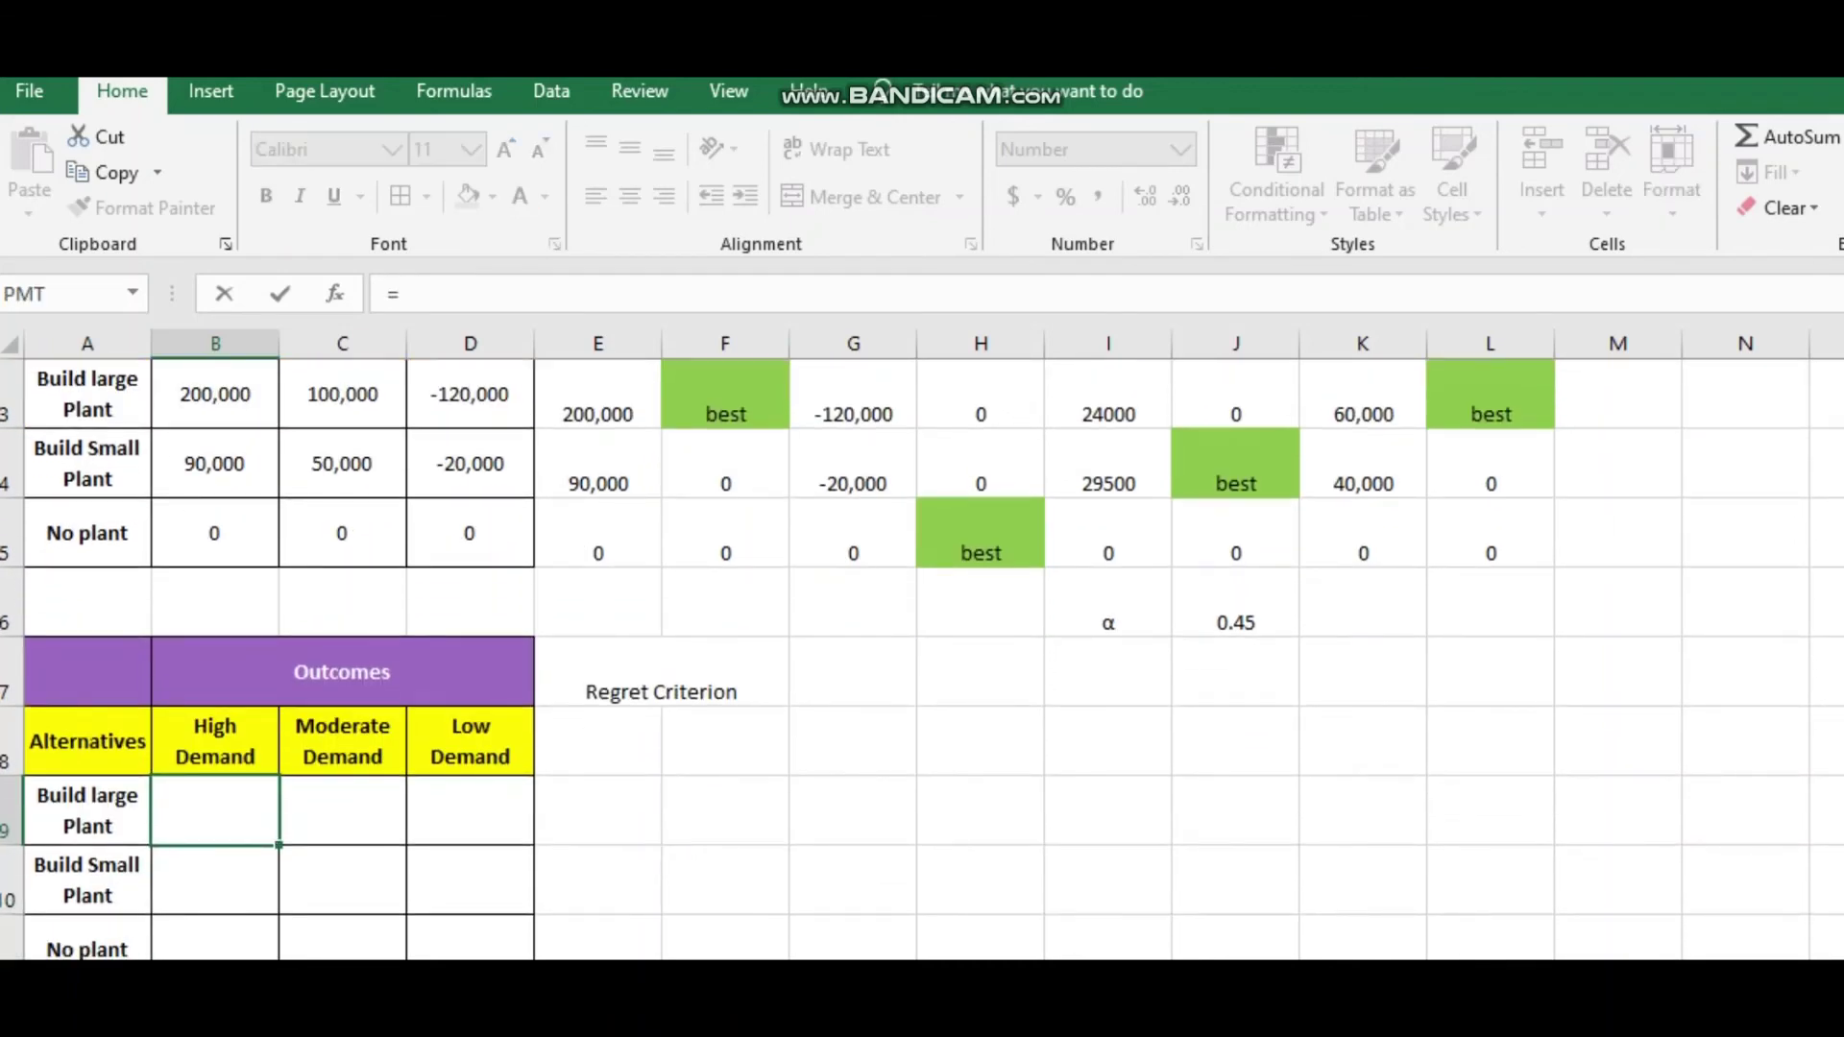
pyautogui.scroll(1, 922, 663)
pyautogui.click(214, 533)
pyautogui.write('-')
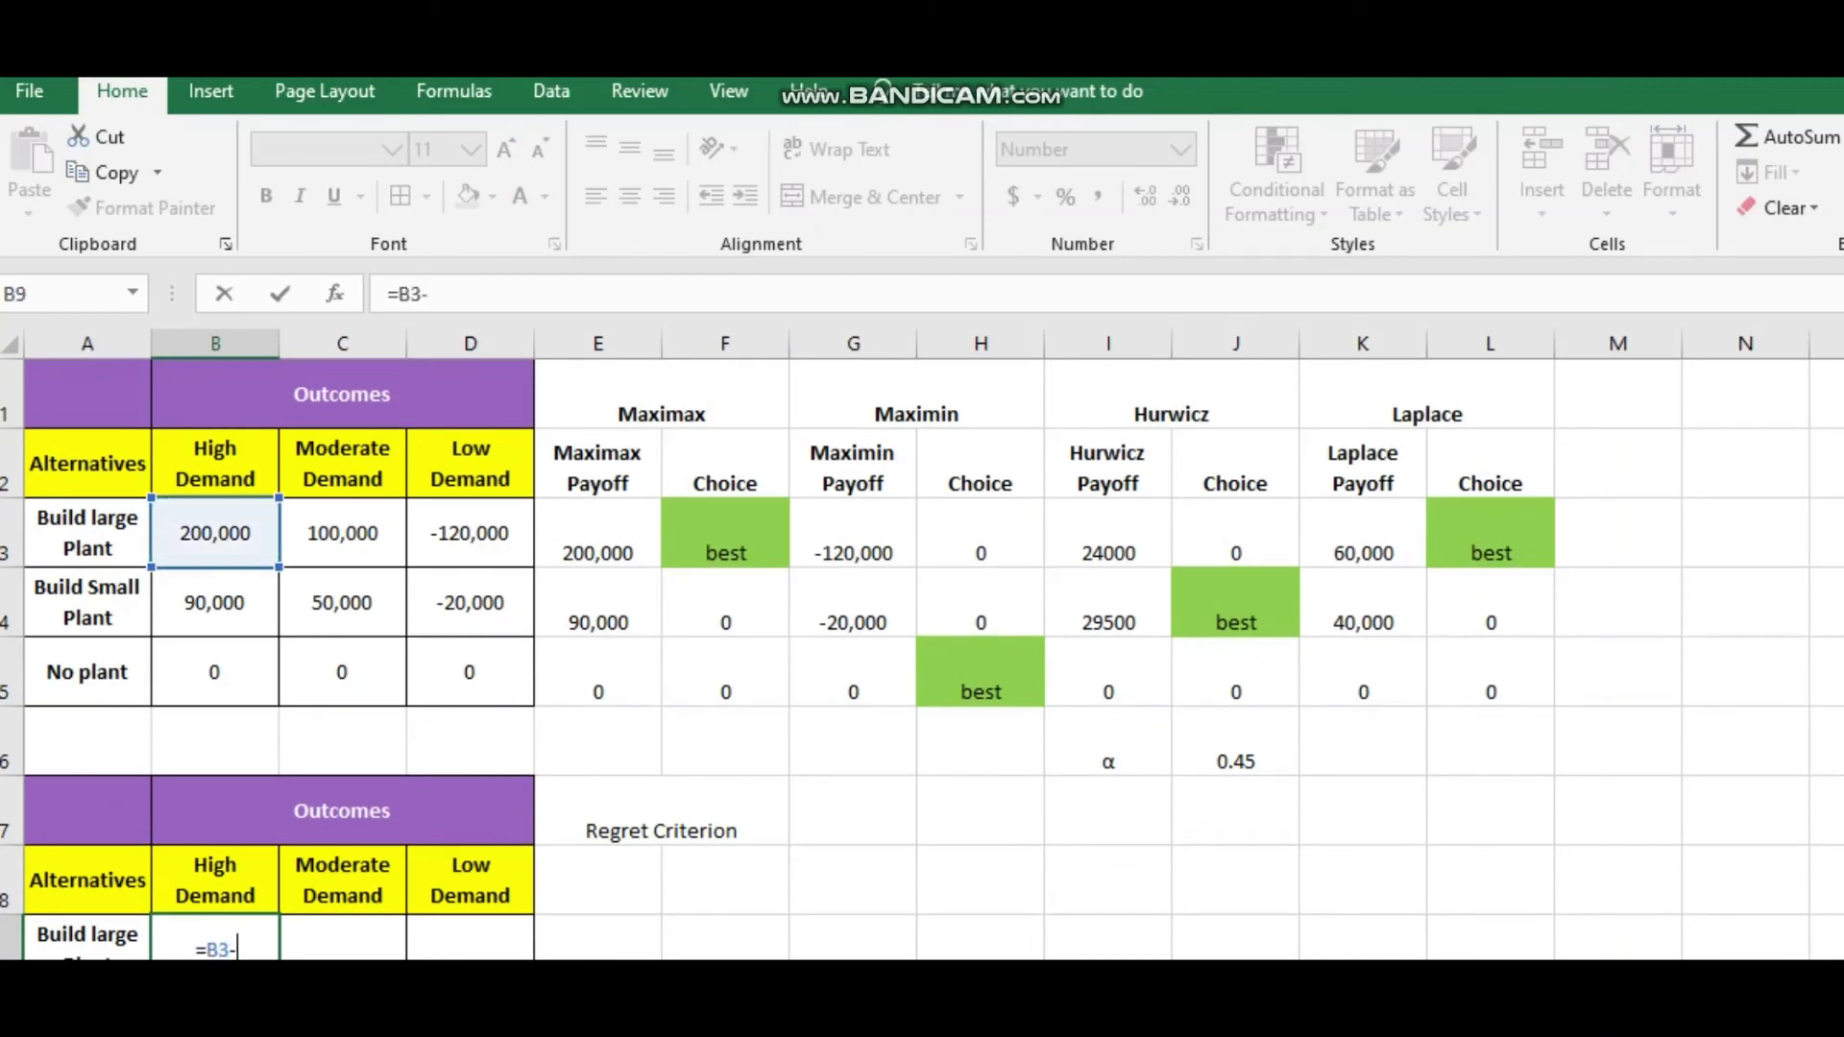
pyautogui.press('BackSpace')
pyautogui.press('BackSpace')
pyautogui.press('BackSpace')
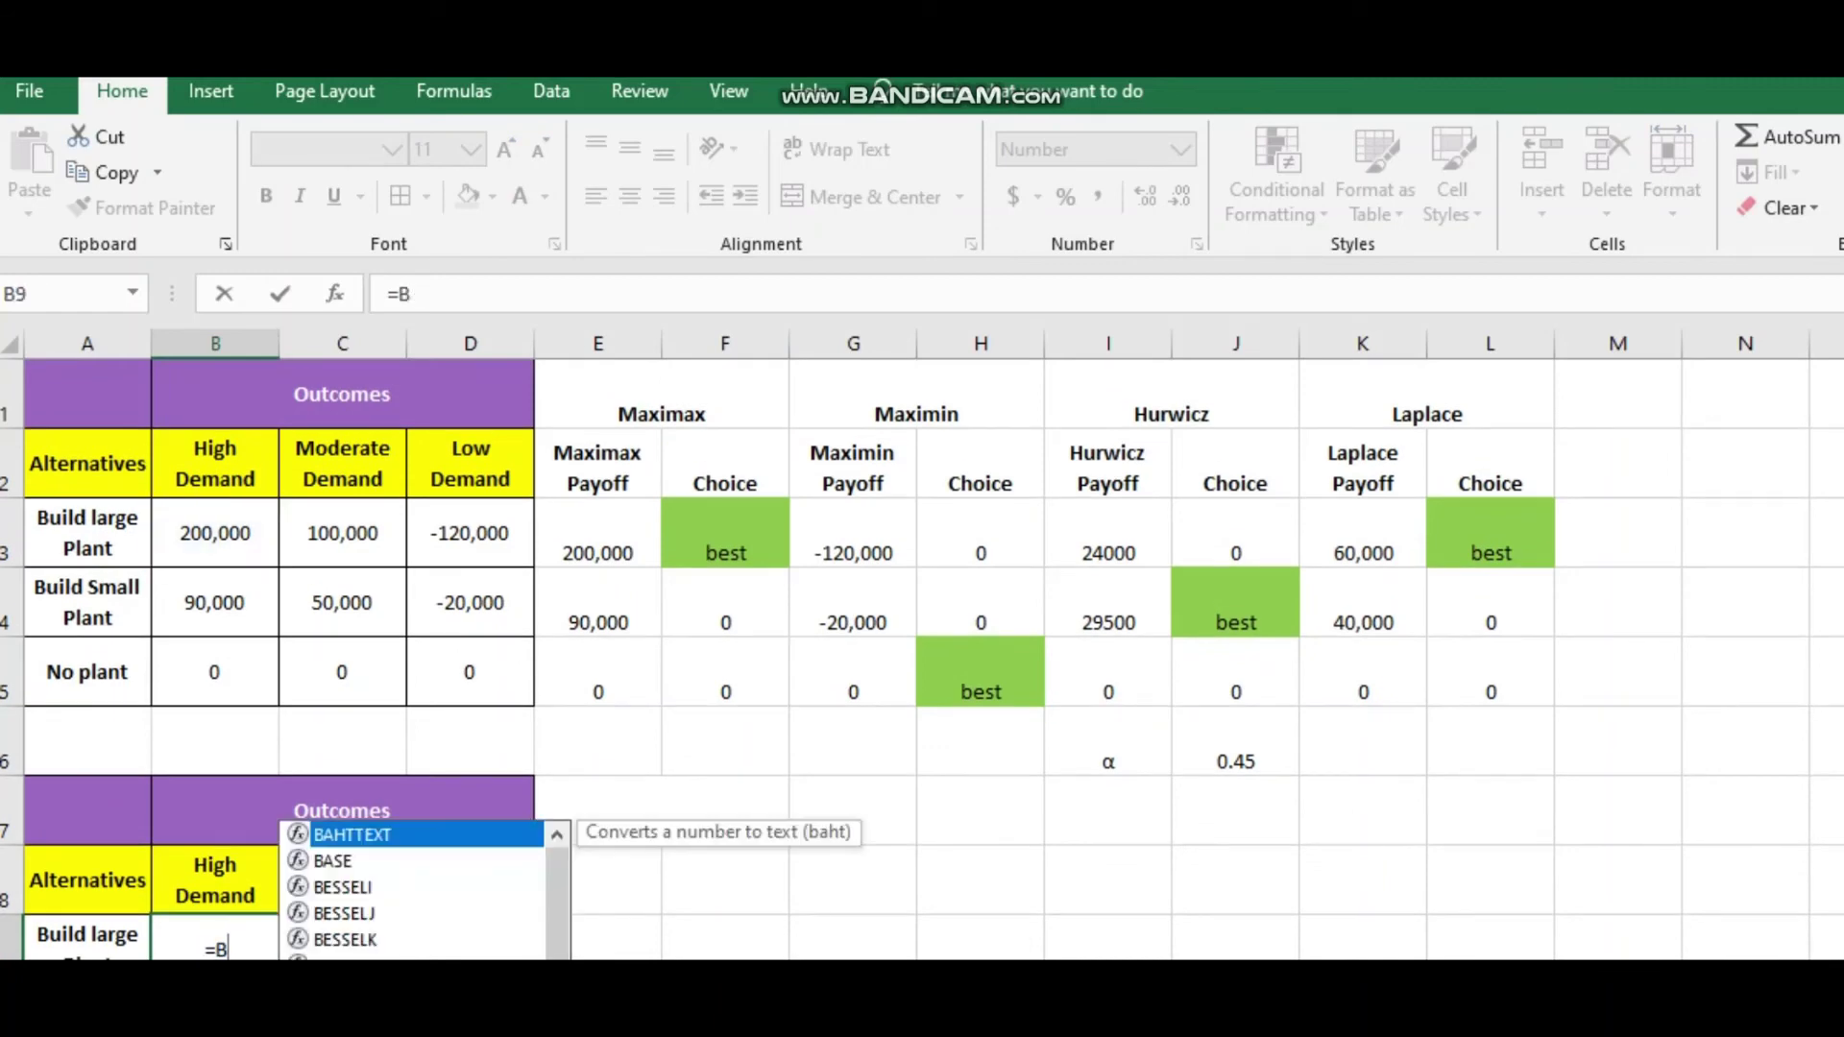
# Enter the High Demand regret formula =MAX(B3:B5-B3) in B9 for the large plant.
pyautogui.write('max')
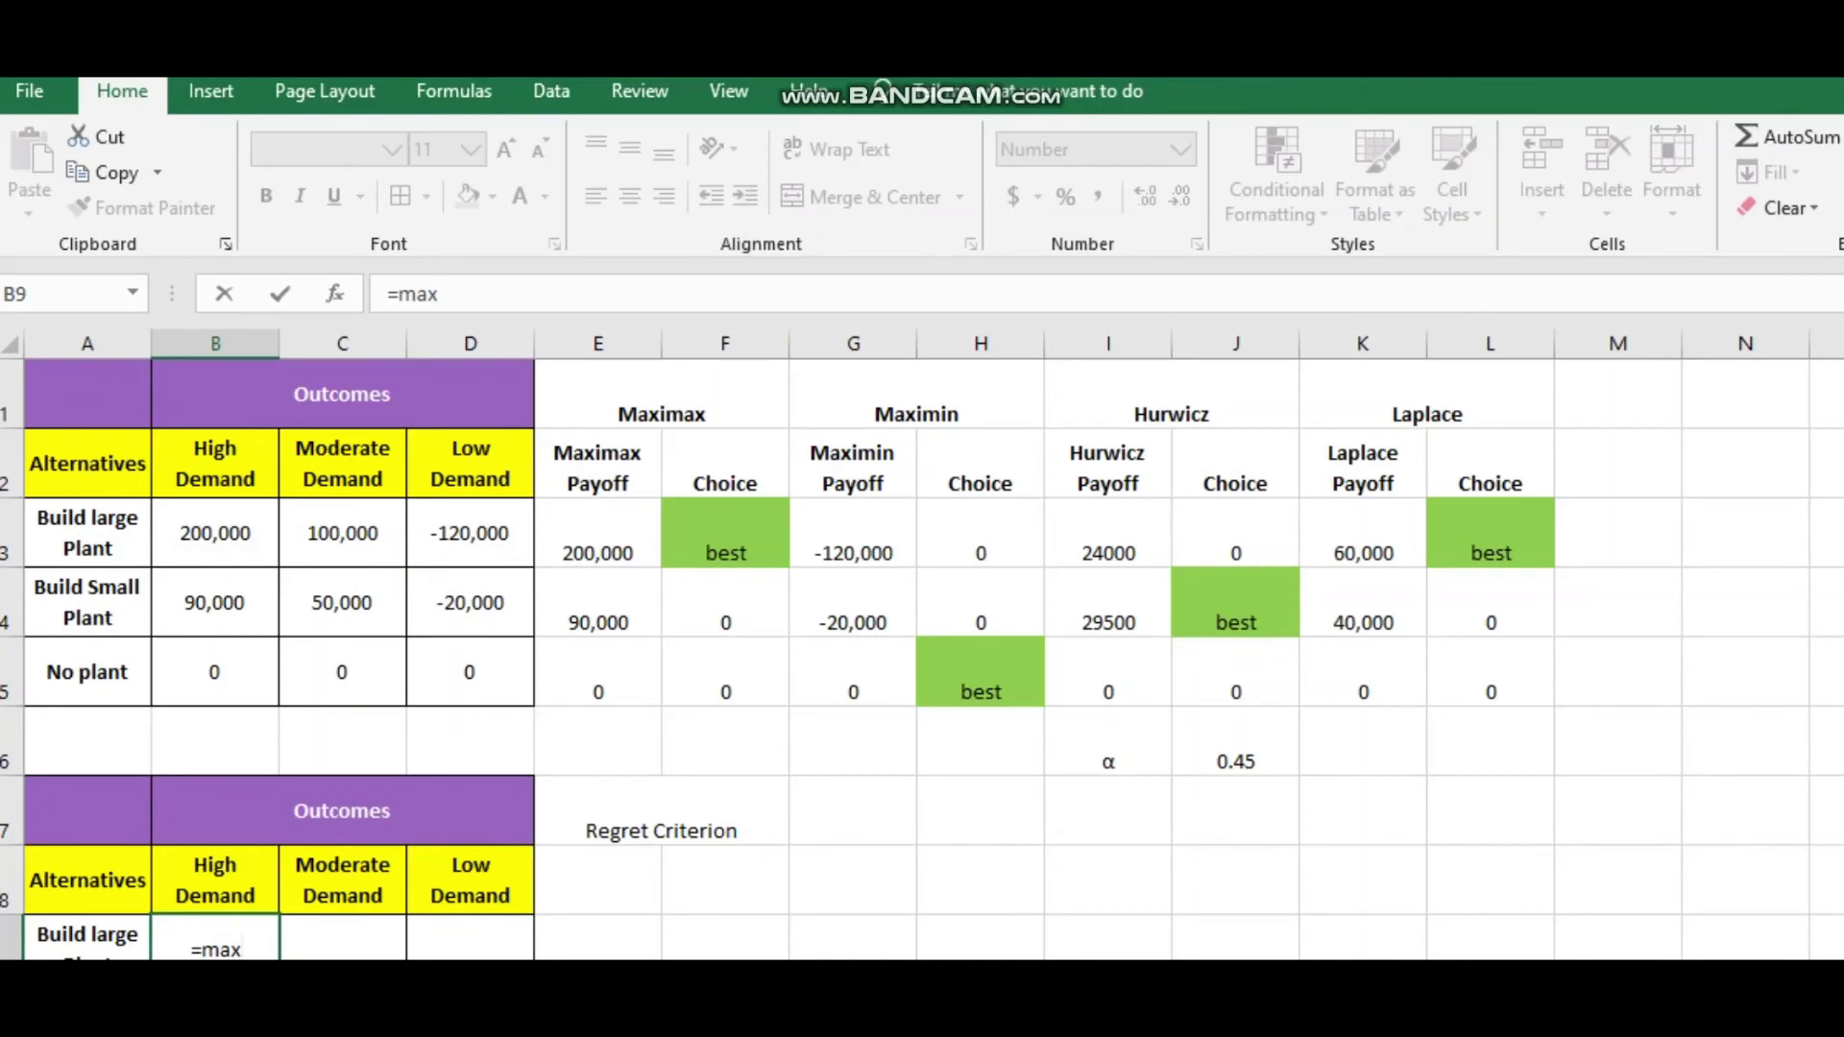
pyautogui.press('Tab')
pyautogui.click(214, 533)
pyautogui.moveTo(215, 533); pyautogui.dragTo(215, 672)
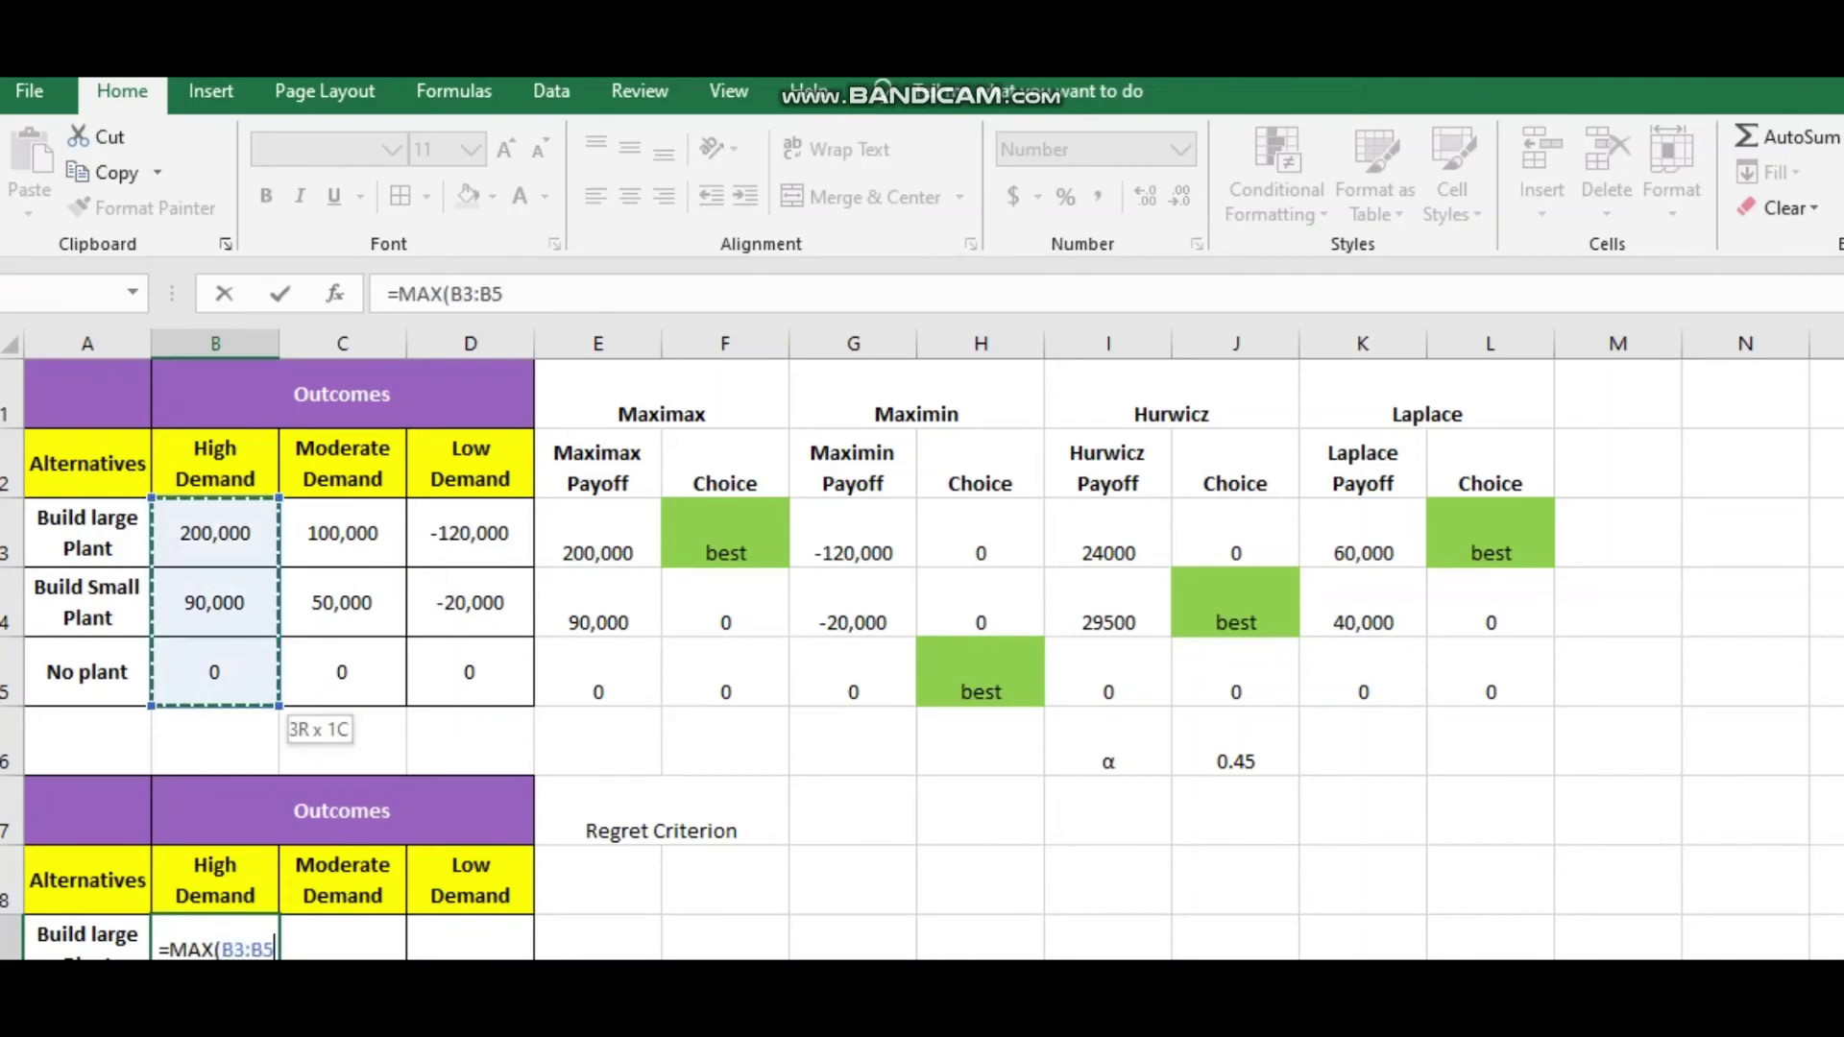
pyautogui.write('-')
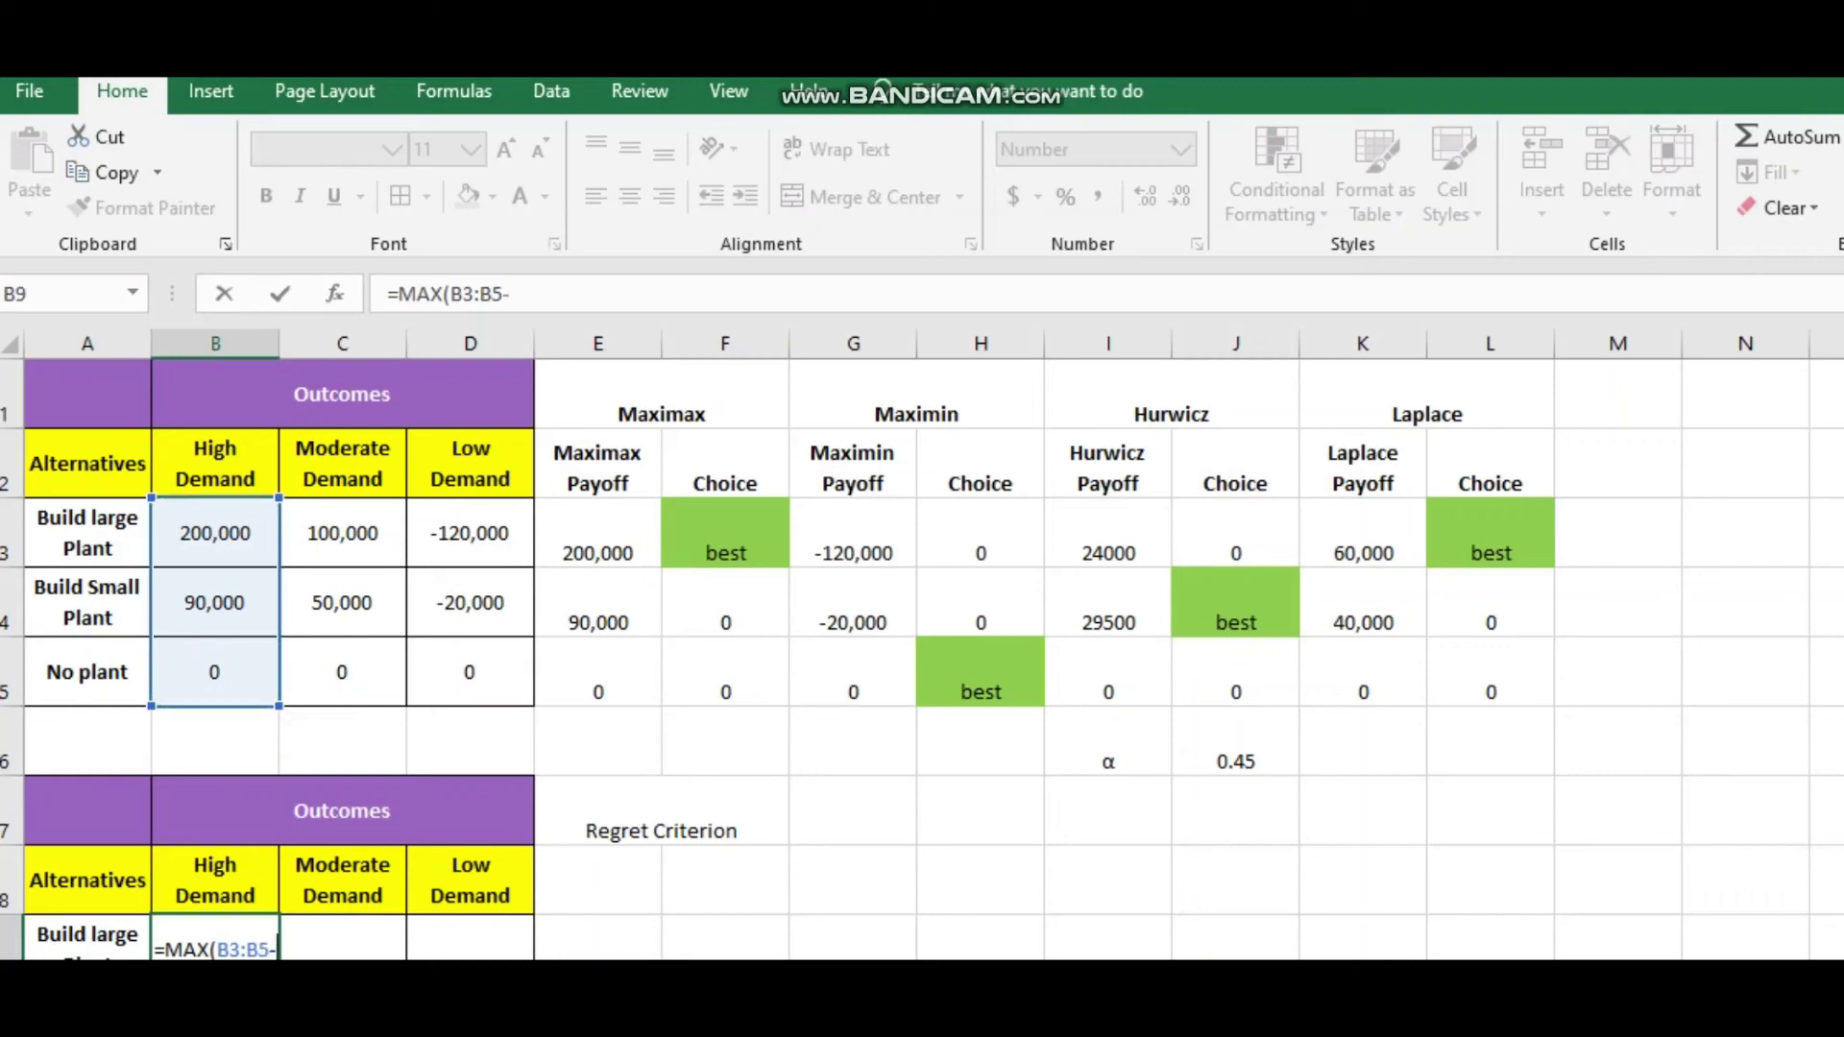
pyautogui.click(214, 533)
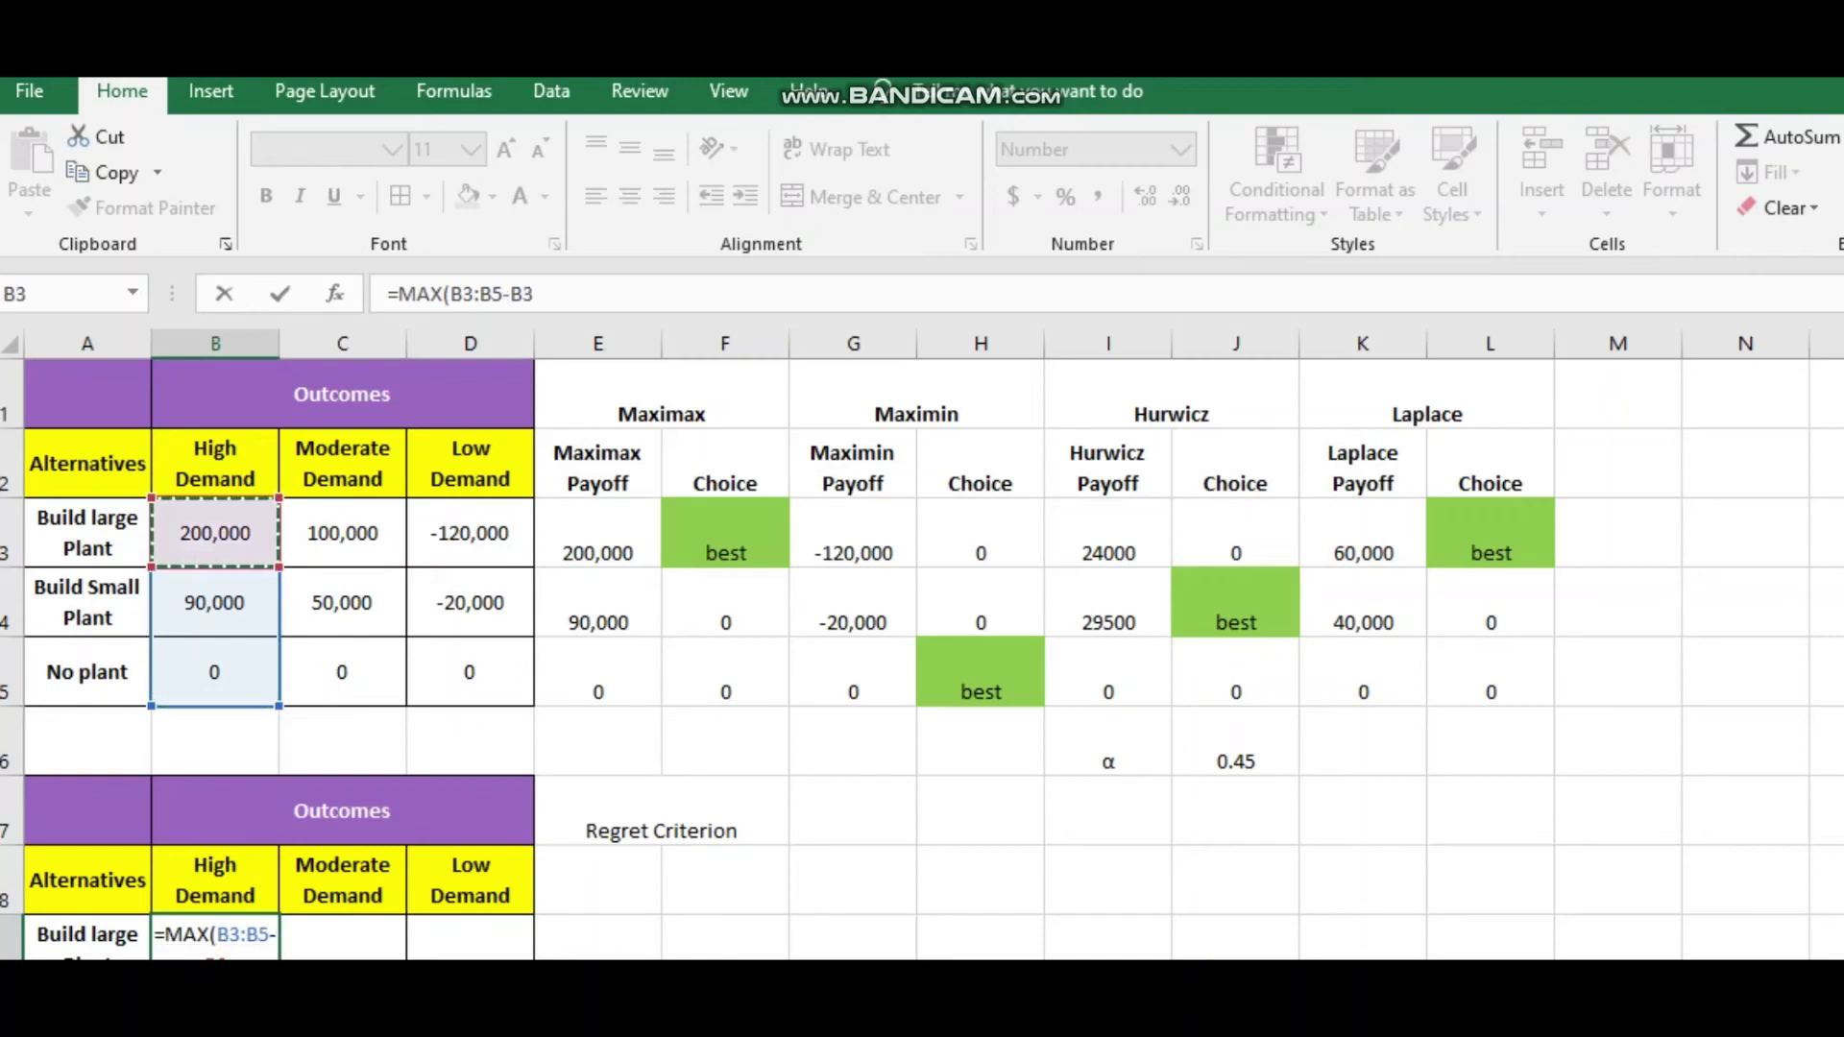
pyautogui.write(')')
pyautogui.press('Return')
pyautogui.press('Up')
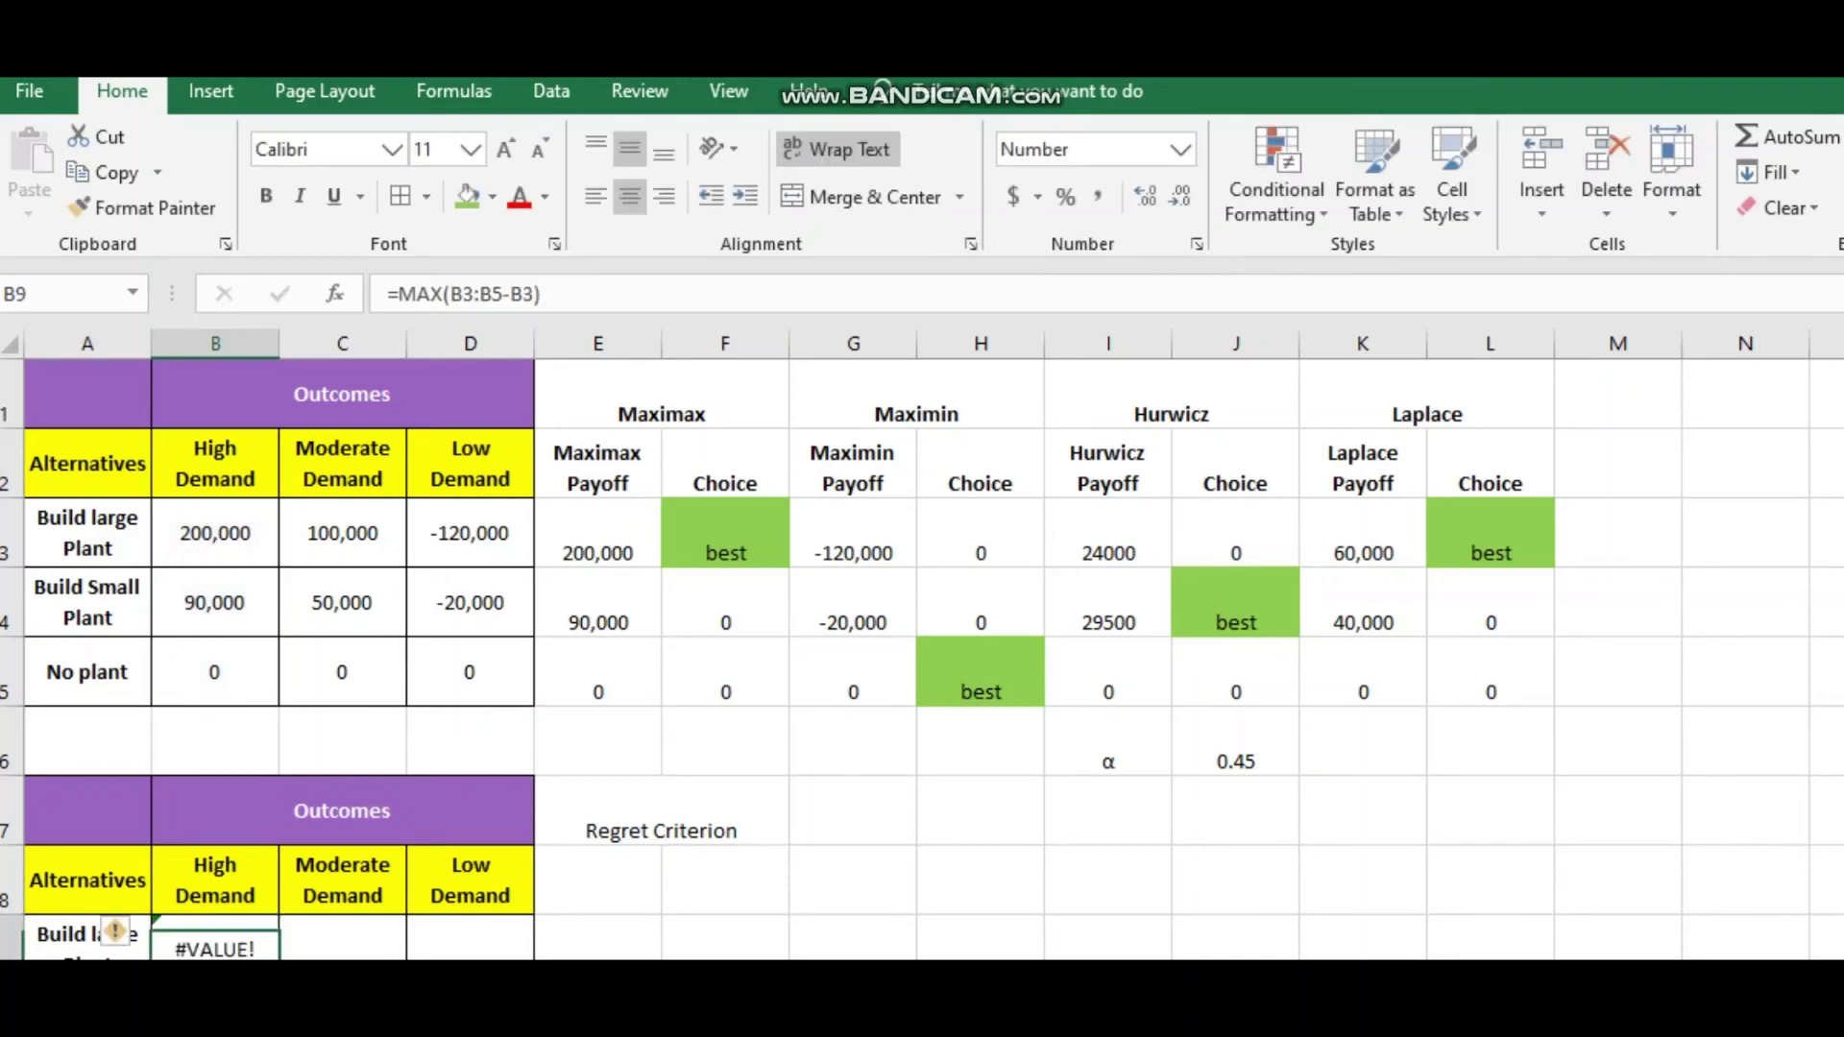
# Correct the parentheses in the B9 formula so it reads =MAX(B3:B5)-B3.
pyautogui.doubleClick(217, 933)
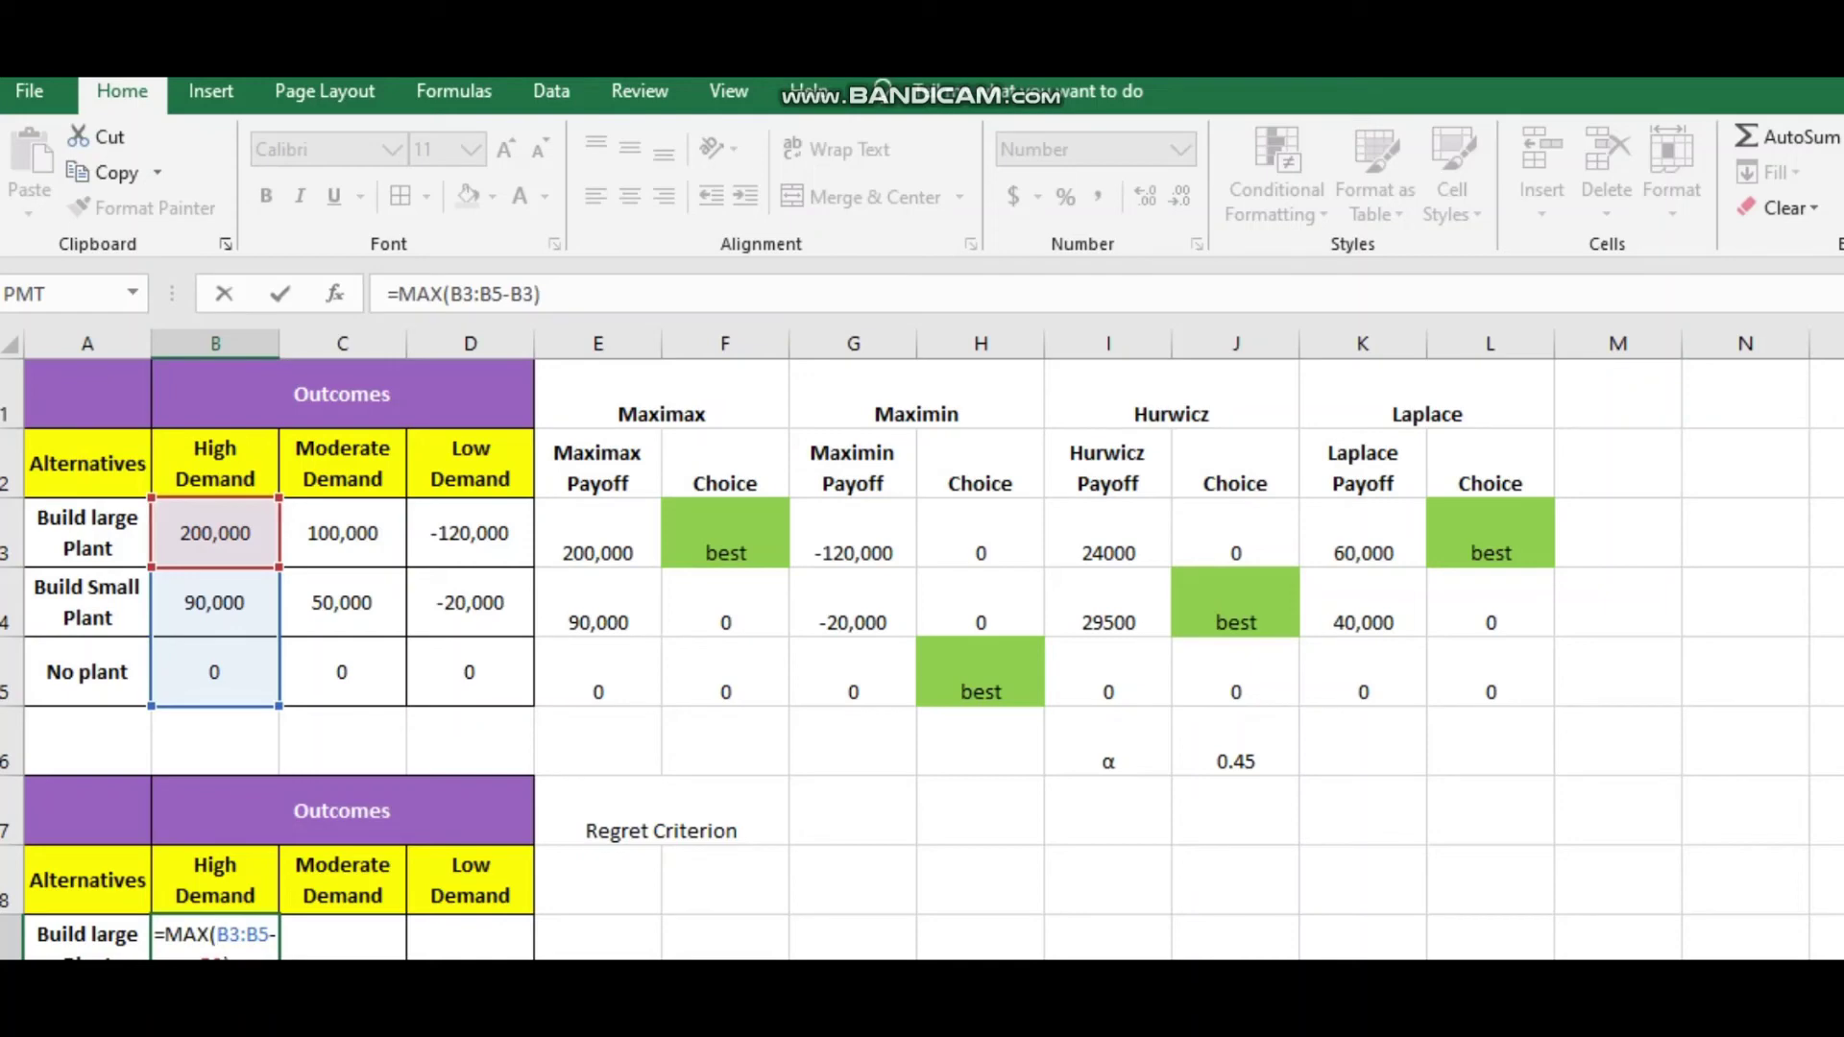
pyautogui.click(231, 953)
pyautogui.press('Left')
pyautogui.press('Left')
pyautogui.press('Left')
pyautogui.press('Left')
pyautogui.write(')')
pyautogui.press('Return')
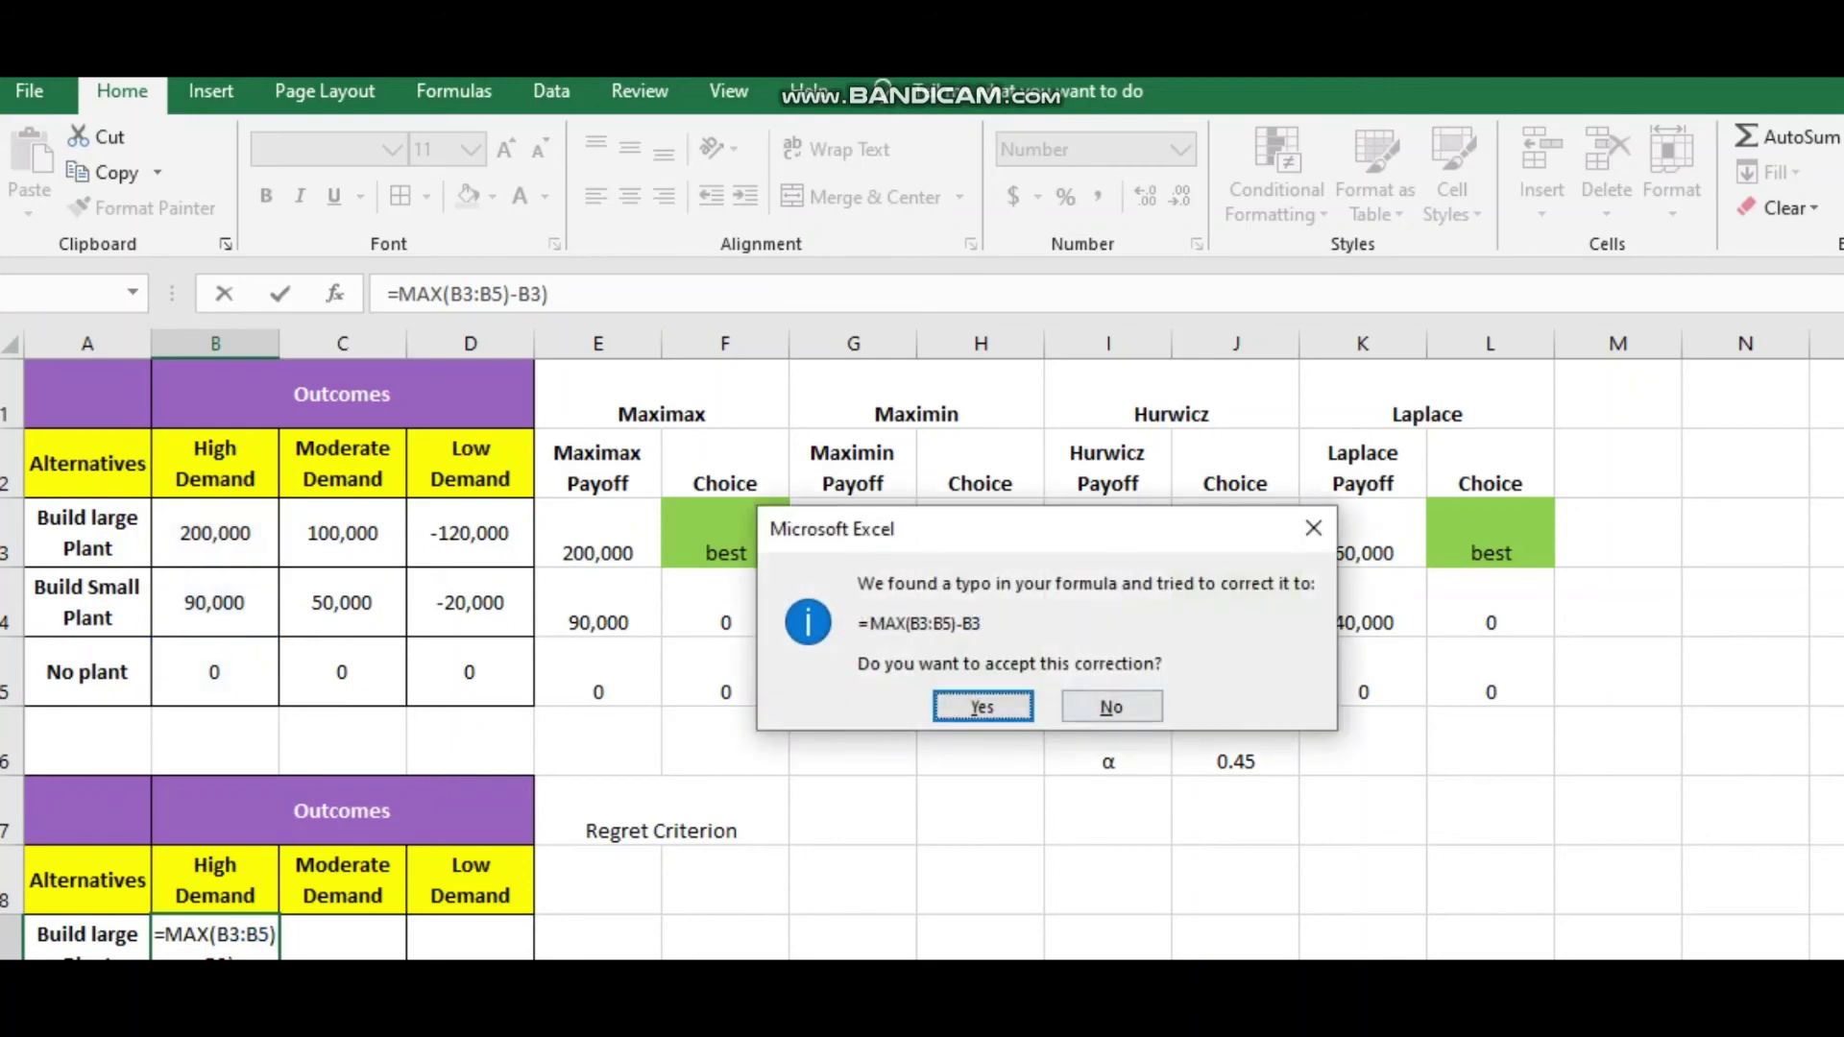
pyautogui.click(1110, 707)
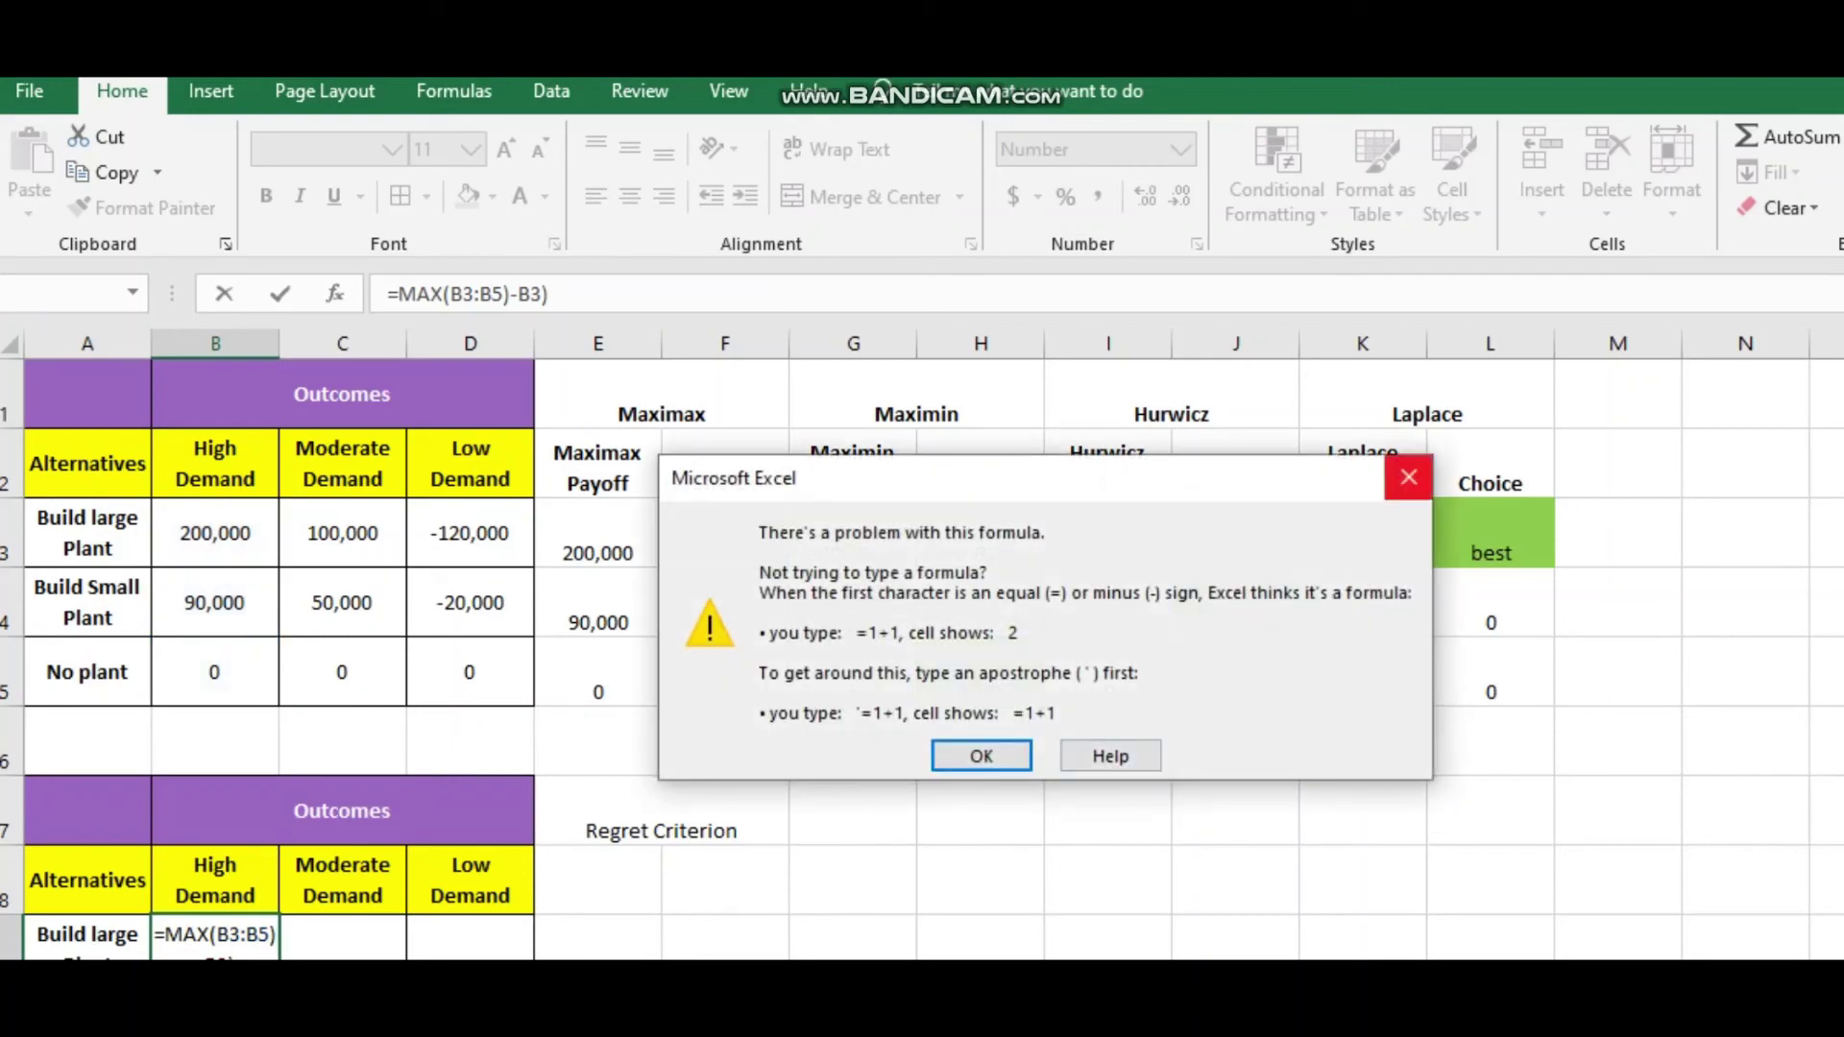
pyautogui.press('Return')
pyautogui.press('End')
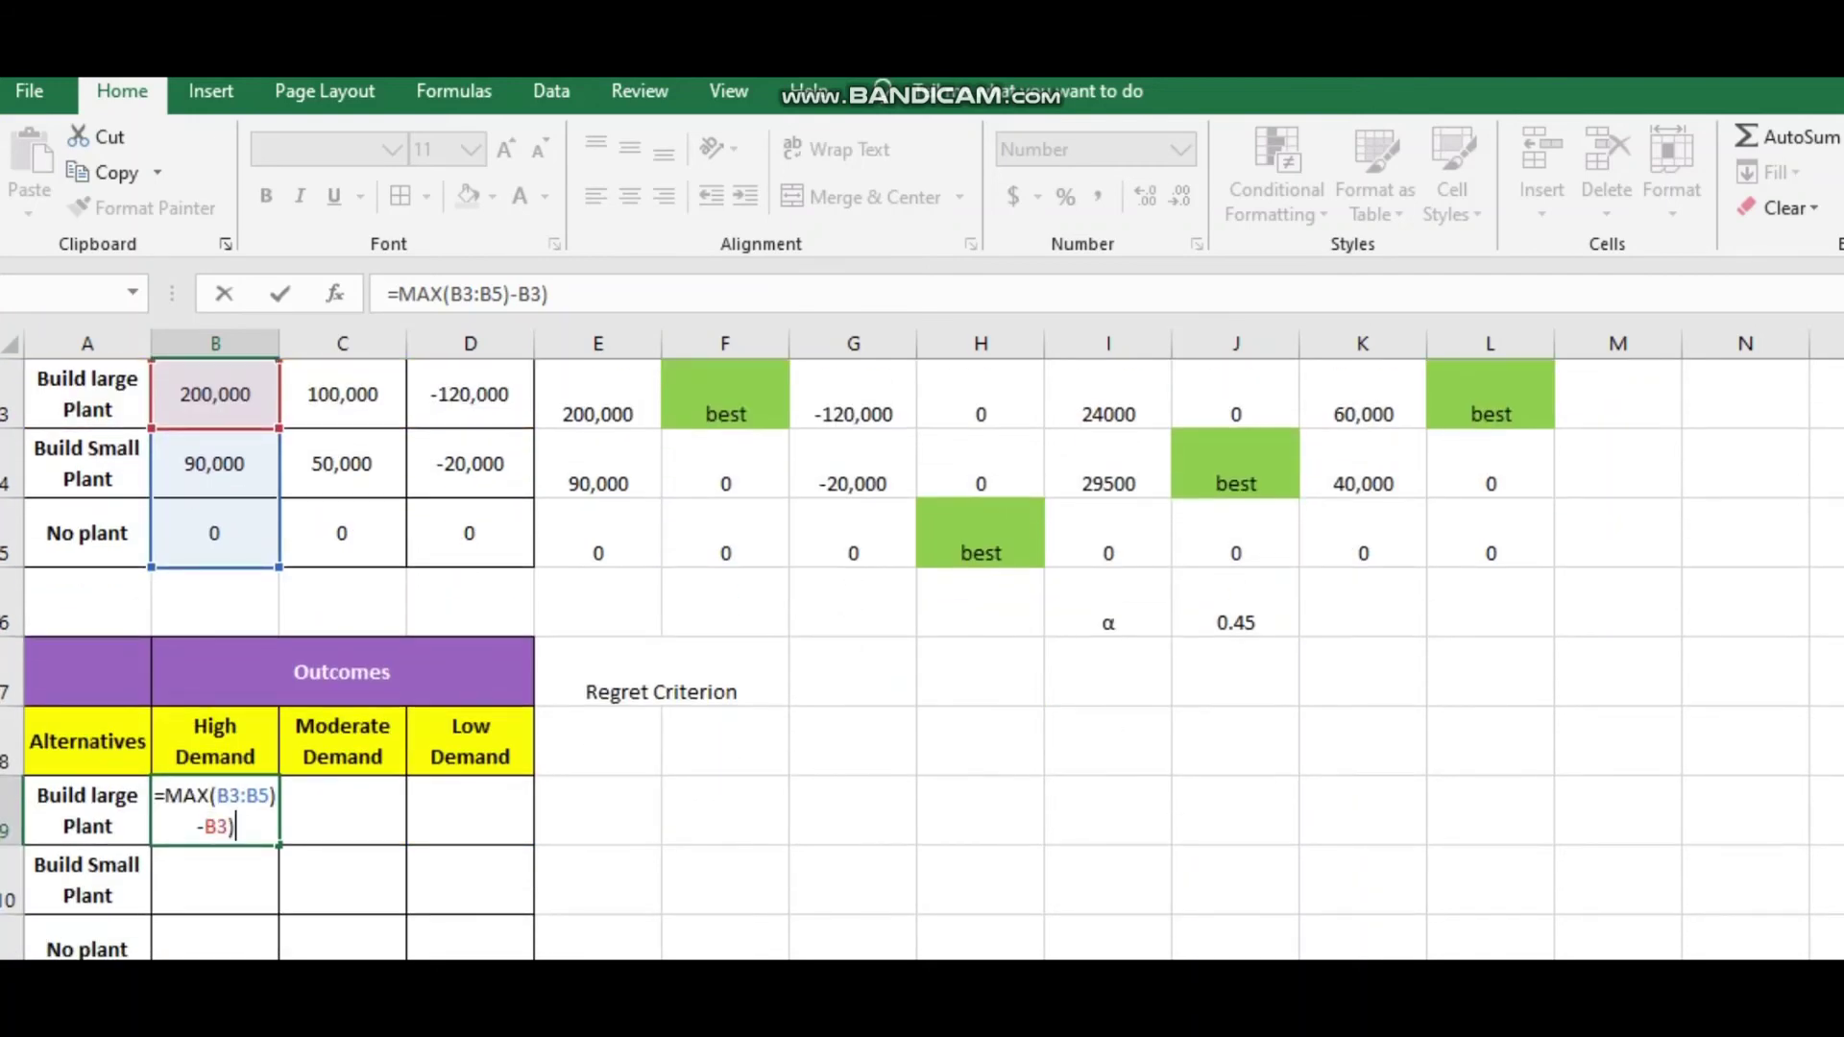
pyautogui.press('BackSpace')
pyautogui.press('Return')
pyautogui.click(214, 810)
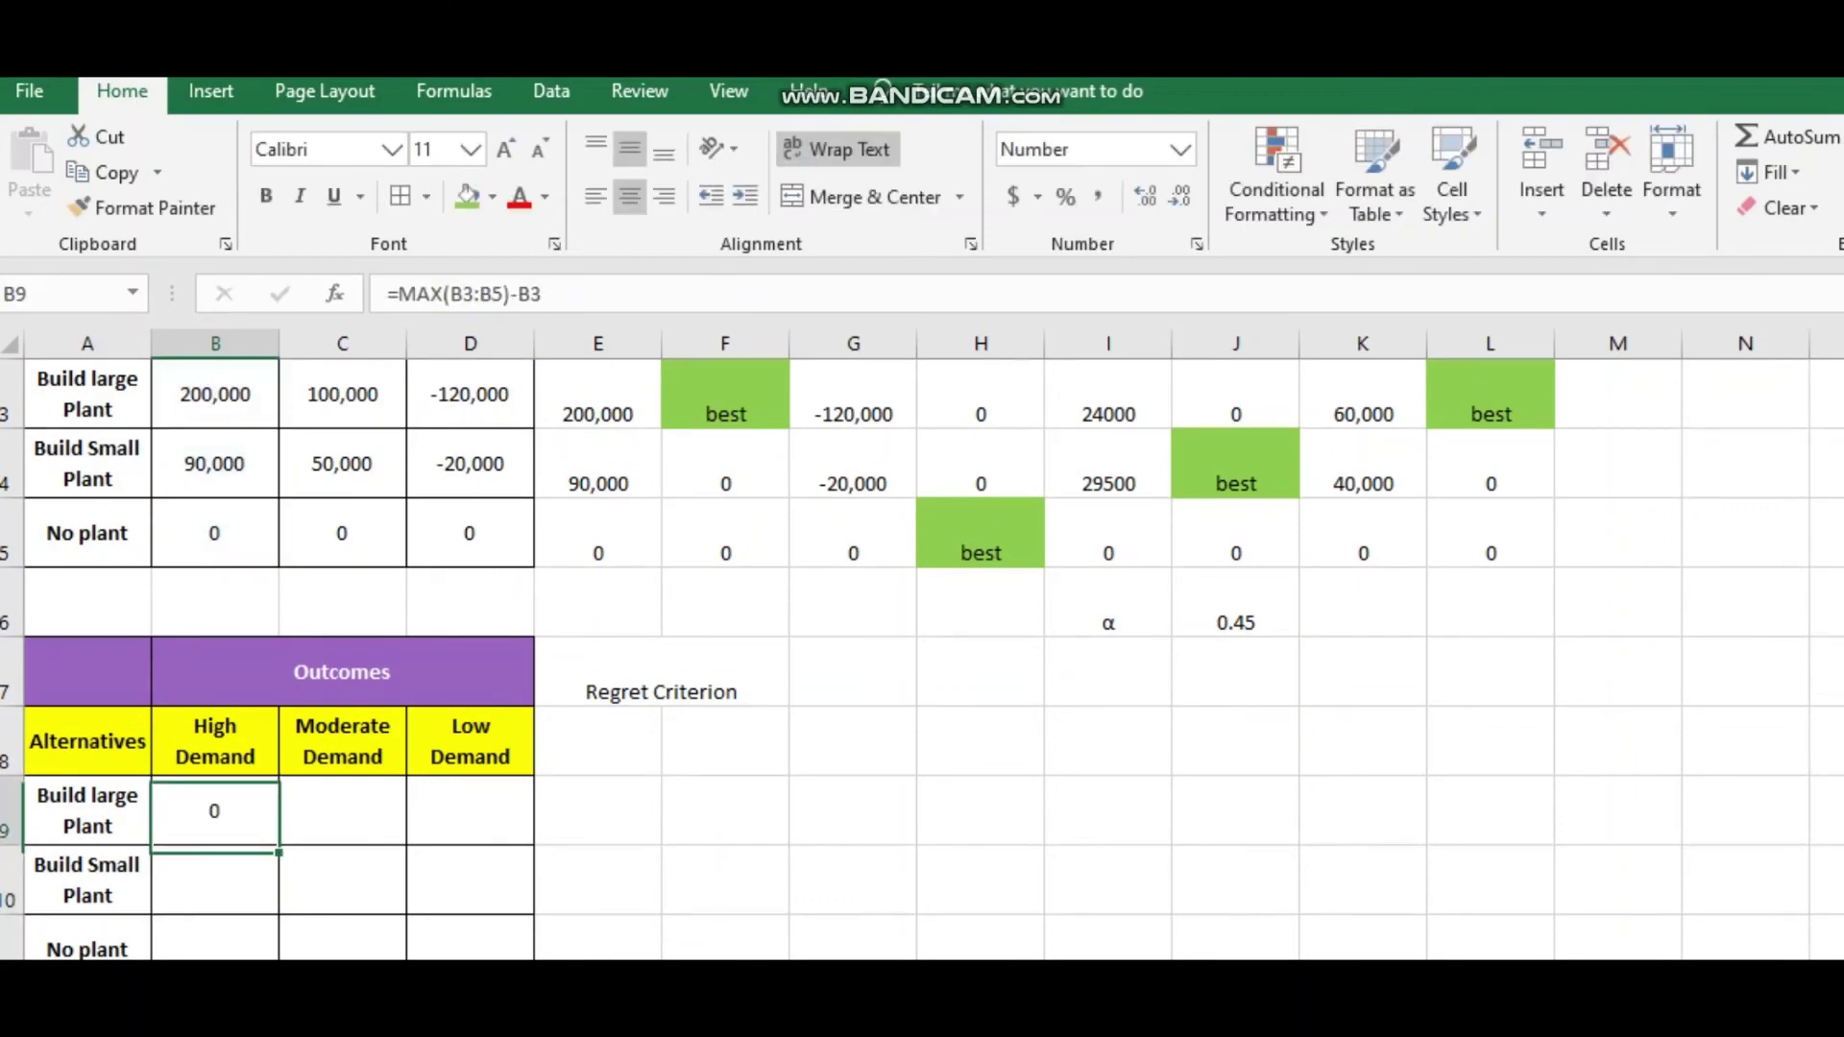
# Make the MAX range in B9 absolute as $B$3:$B$5 and fill the formula down through B11.
pyautogui.moveTo(278, 845); pyautogui.dragTo(278, 950)
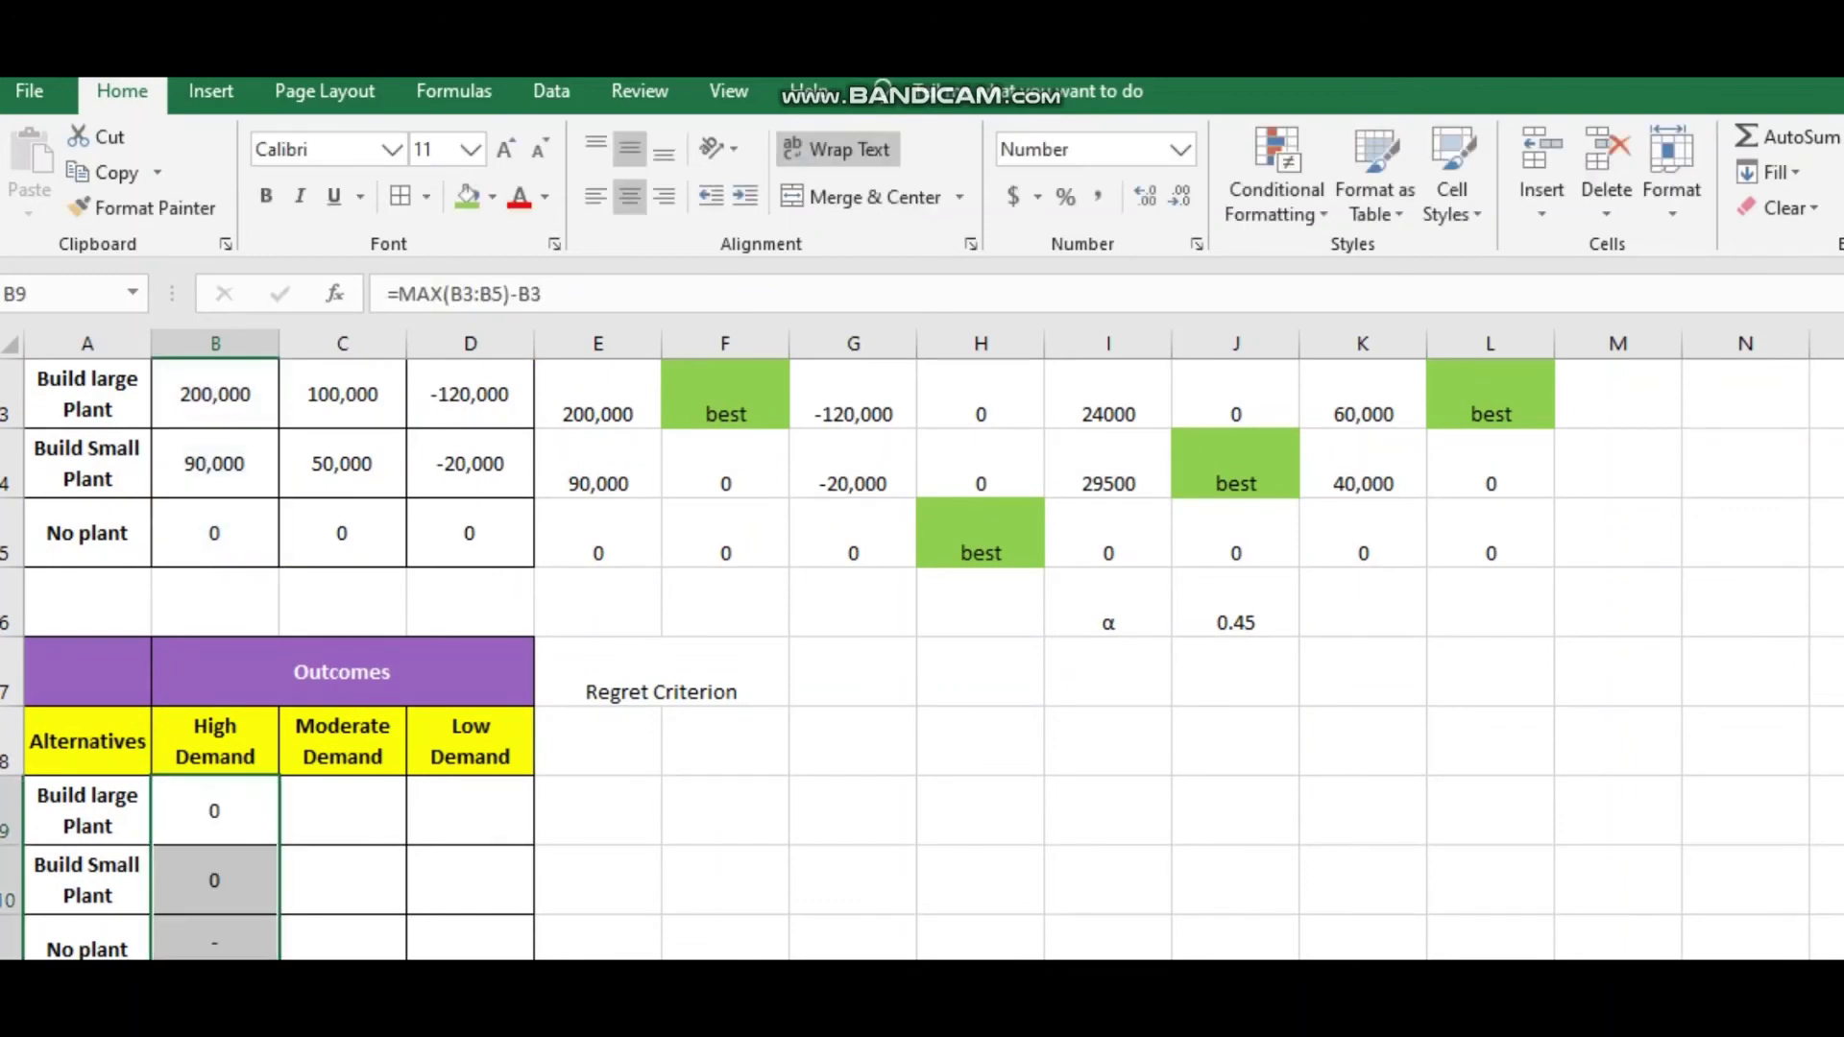
pyautogui.doubleClick(229, 795)
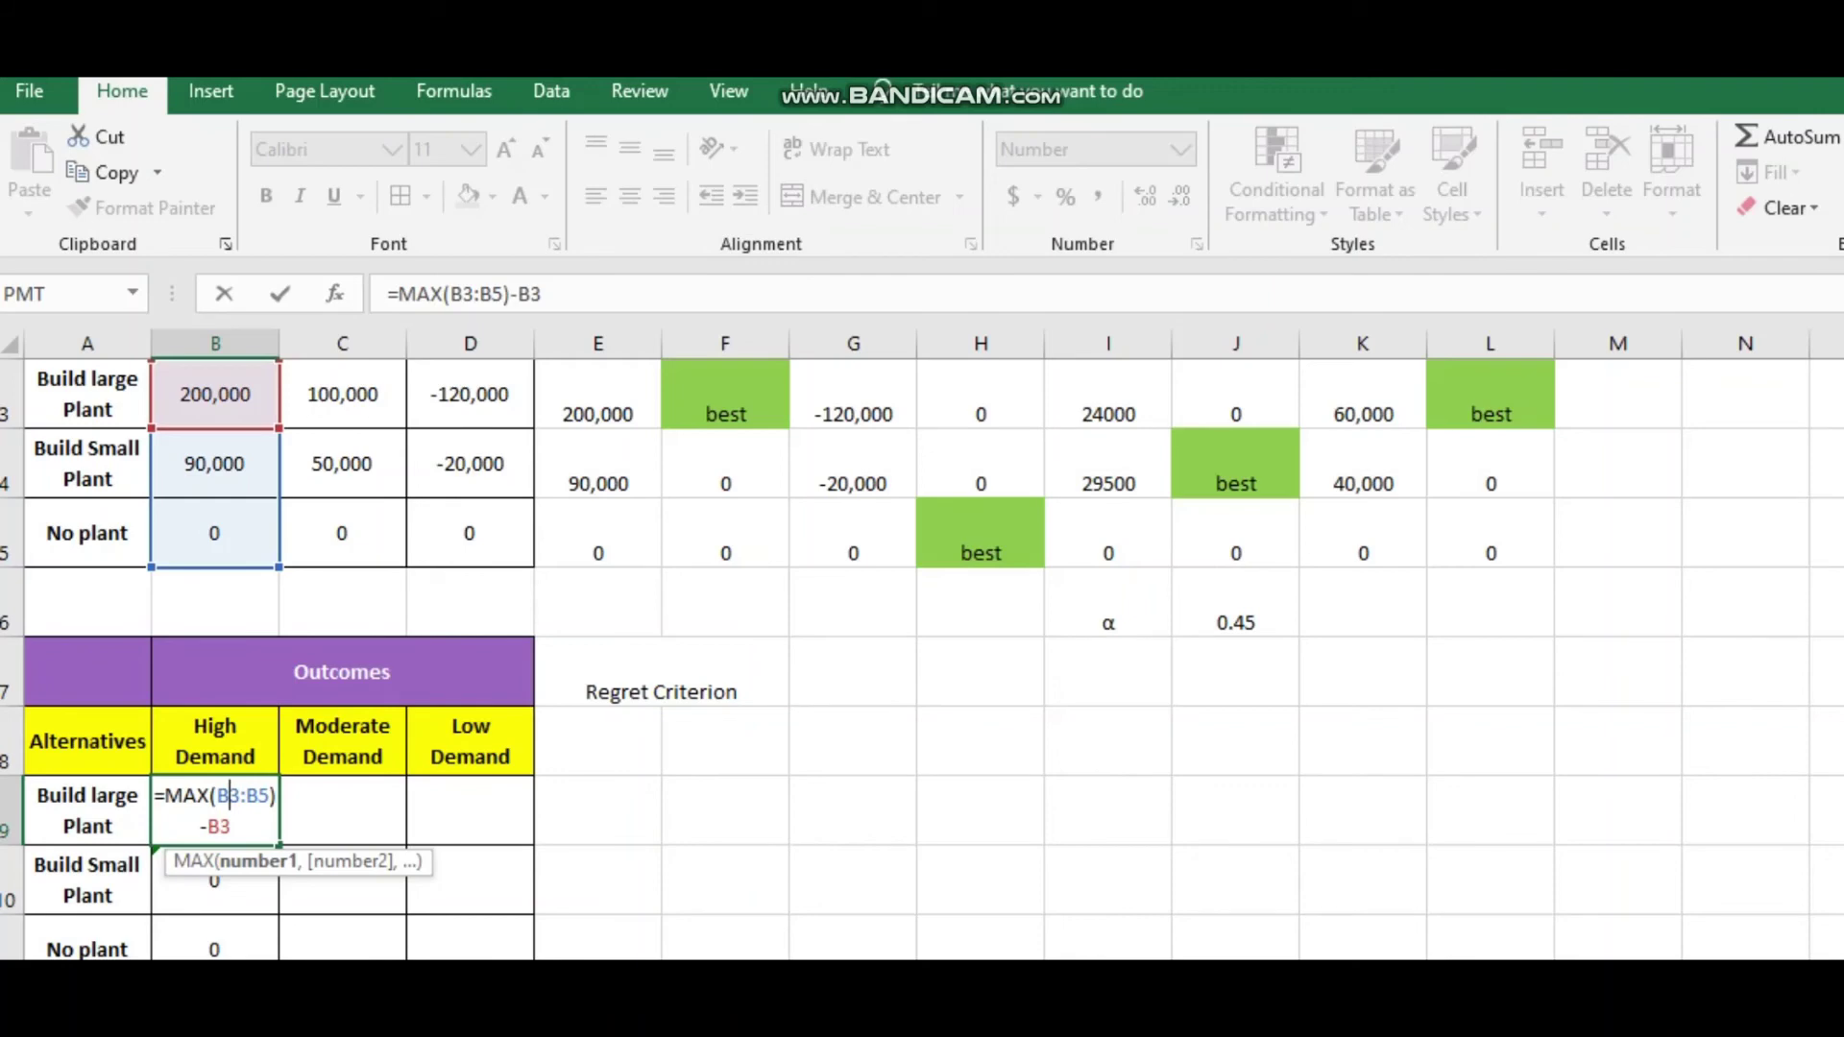
pyautogui.moveTo(230, 795)
pyautogui.mouseDown()
pyautogui.moveTo(272, 795)
pyautogui.moveTo(217, 795)
pyautogui.mouseUp()
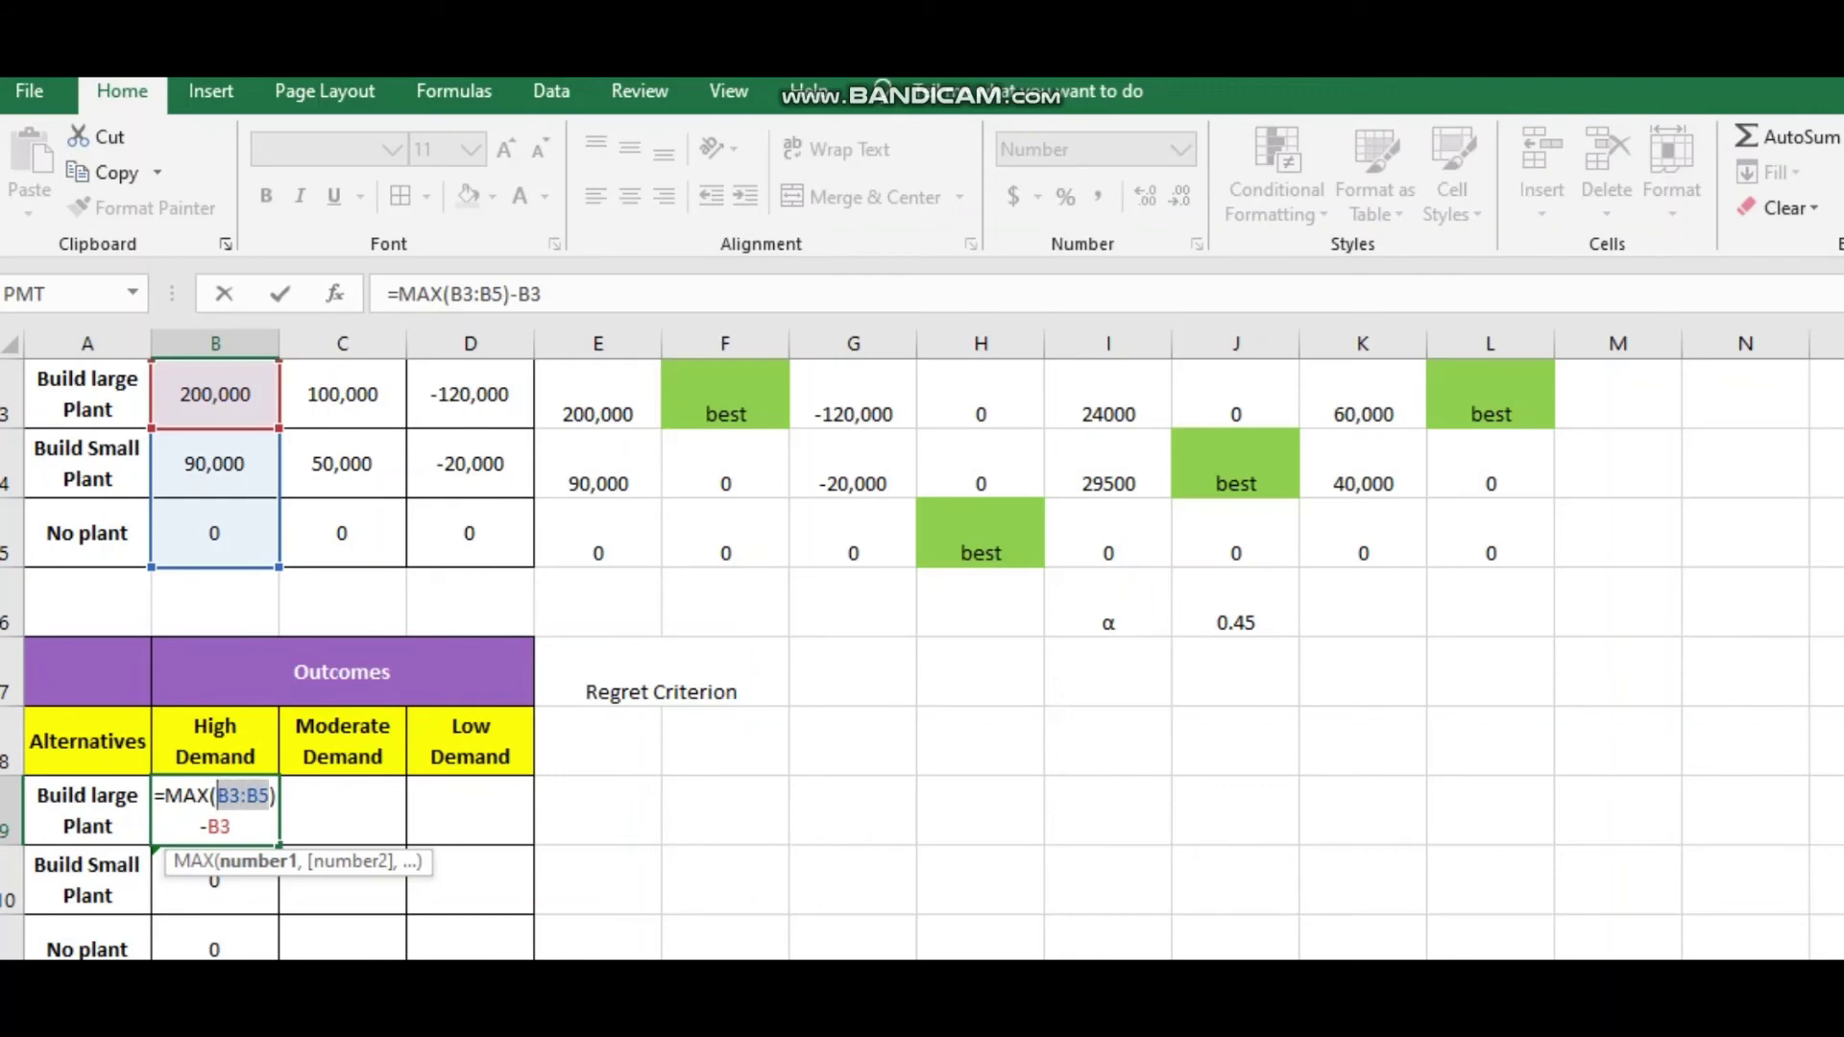
pyautogui.press('F4')
pyautogui.press('Return')
pyautogui.press('Up')
pyautogui.moveTo(278, 845); pyautogui.dragTo(278, 949)
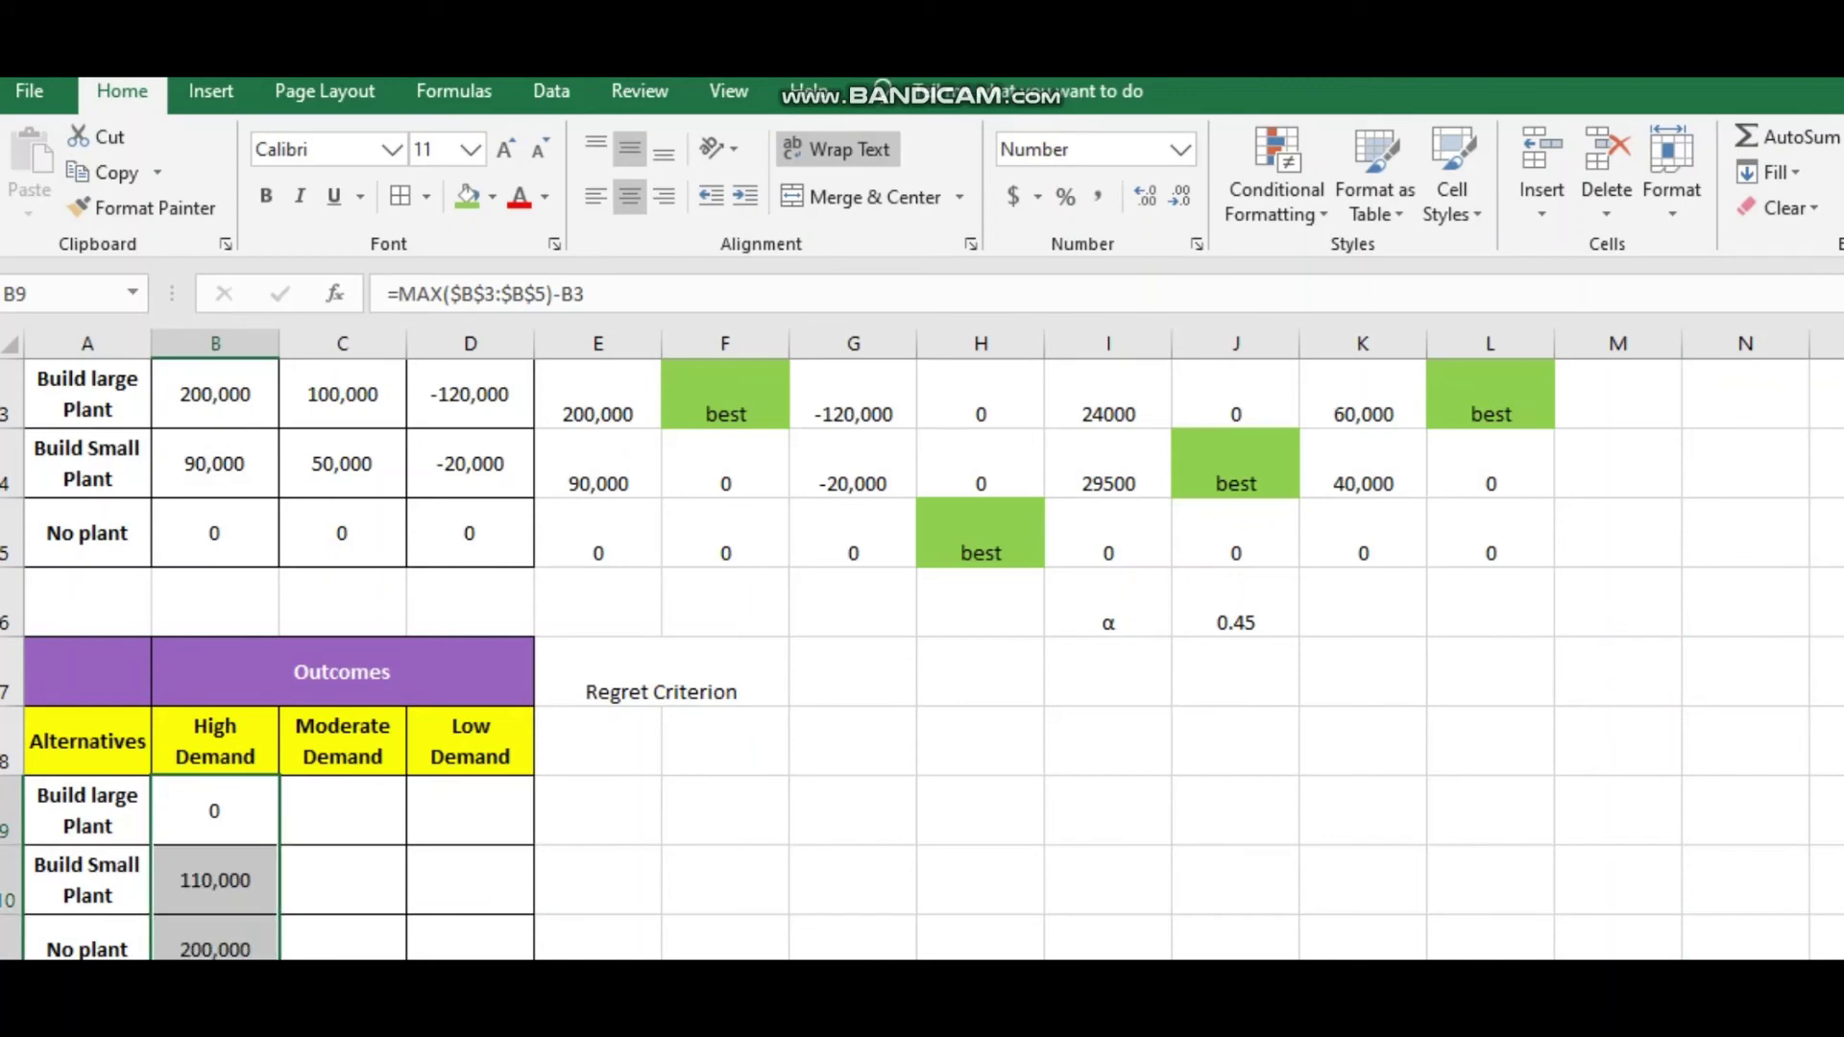
# Enter the Moderate Demand regret formula =MAX($C$3:$C$5-C3) in C9 for the large plant.
pyautogui.click(342, 880)
pyautogui.scroll(-2, 342, 880)
pyautogui.click(342, 671)
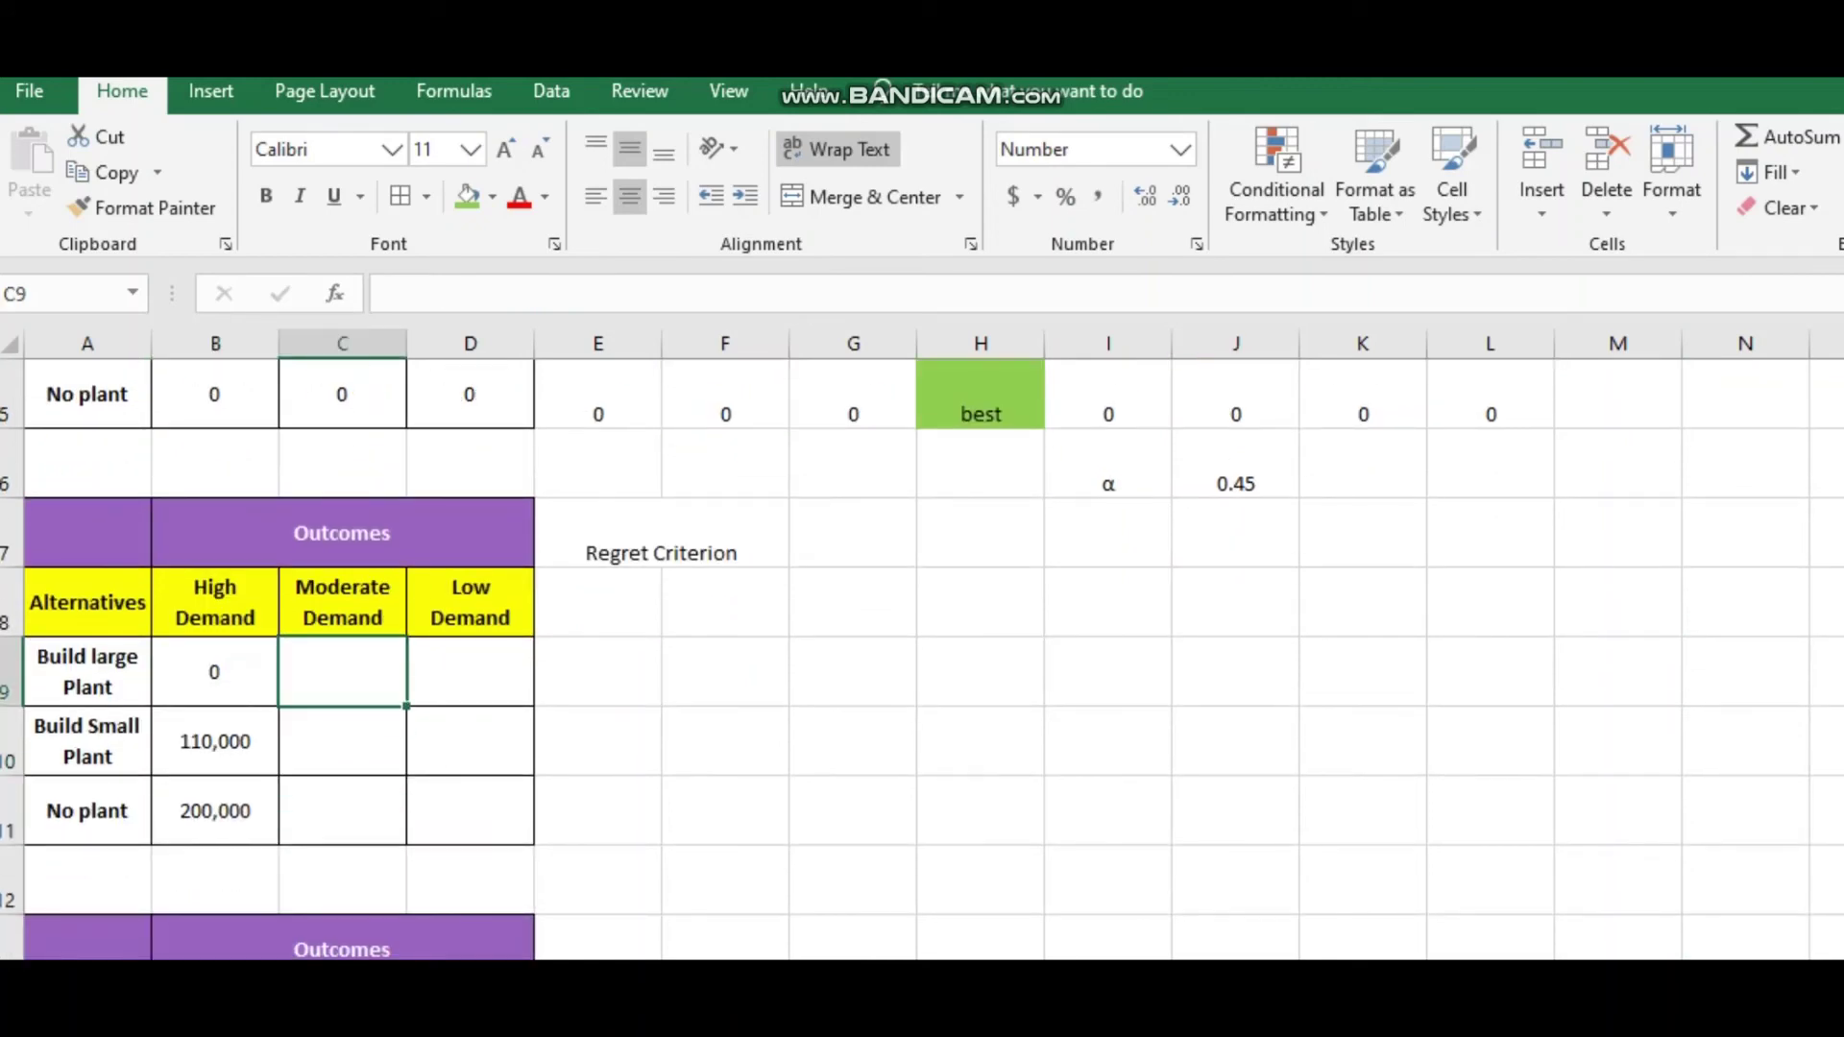
pyautogui.scroll(1, 922, 663)
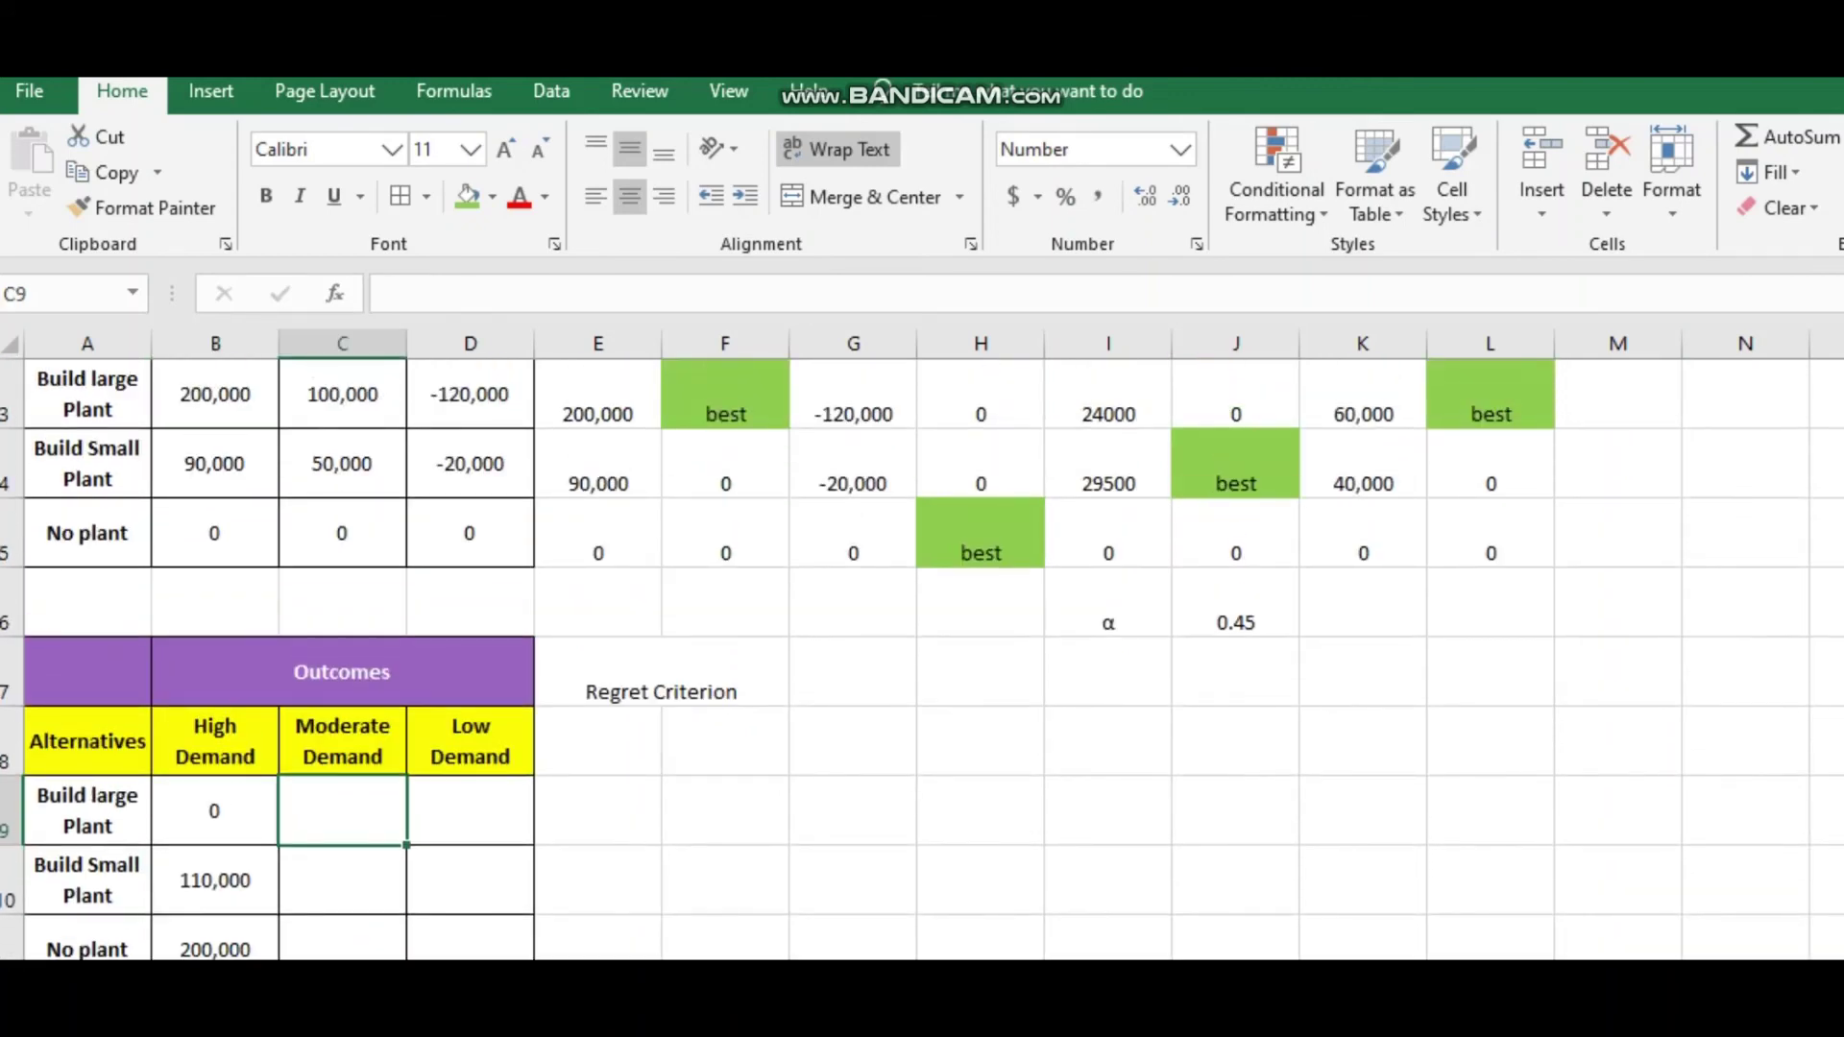
pyautogui.scroll(1, 922, 662)
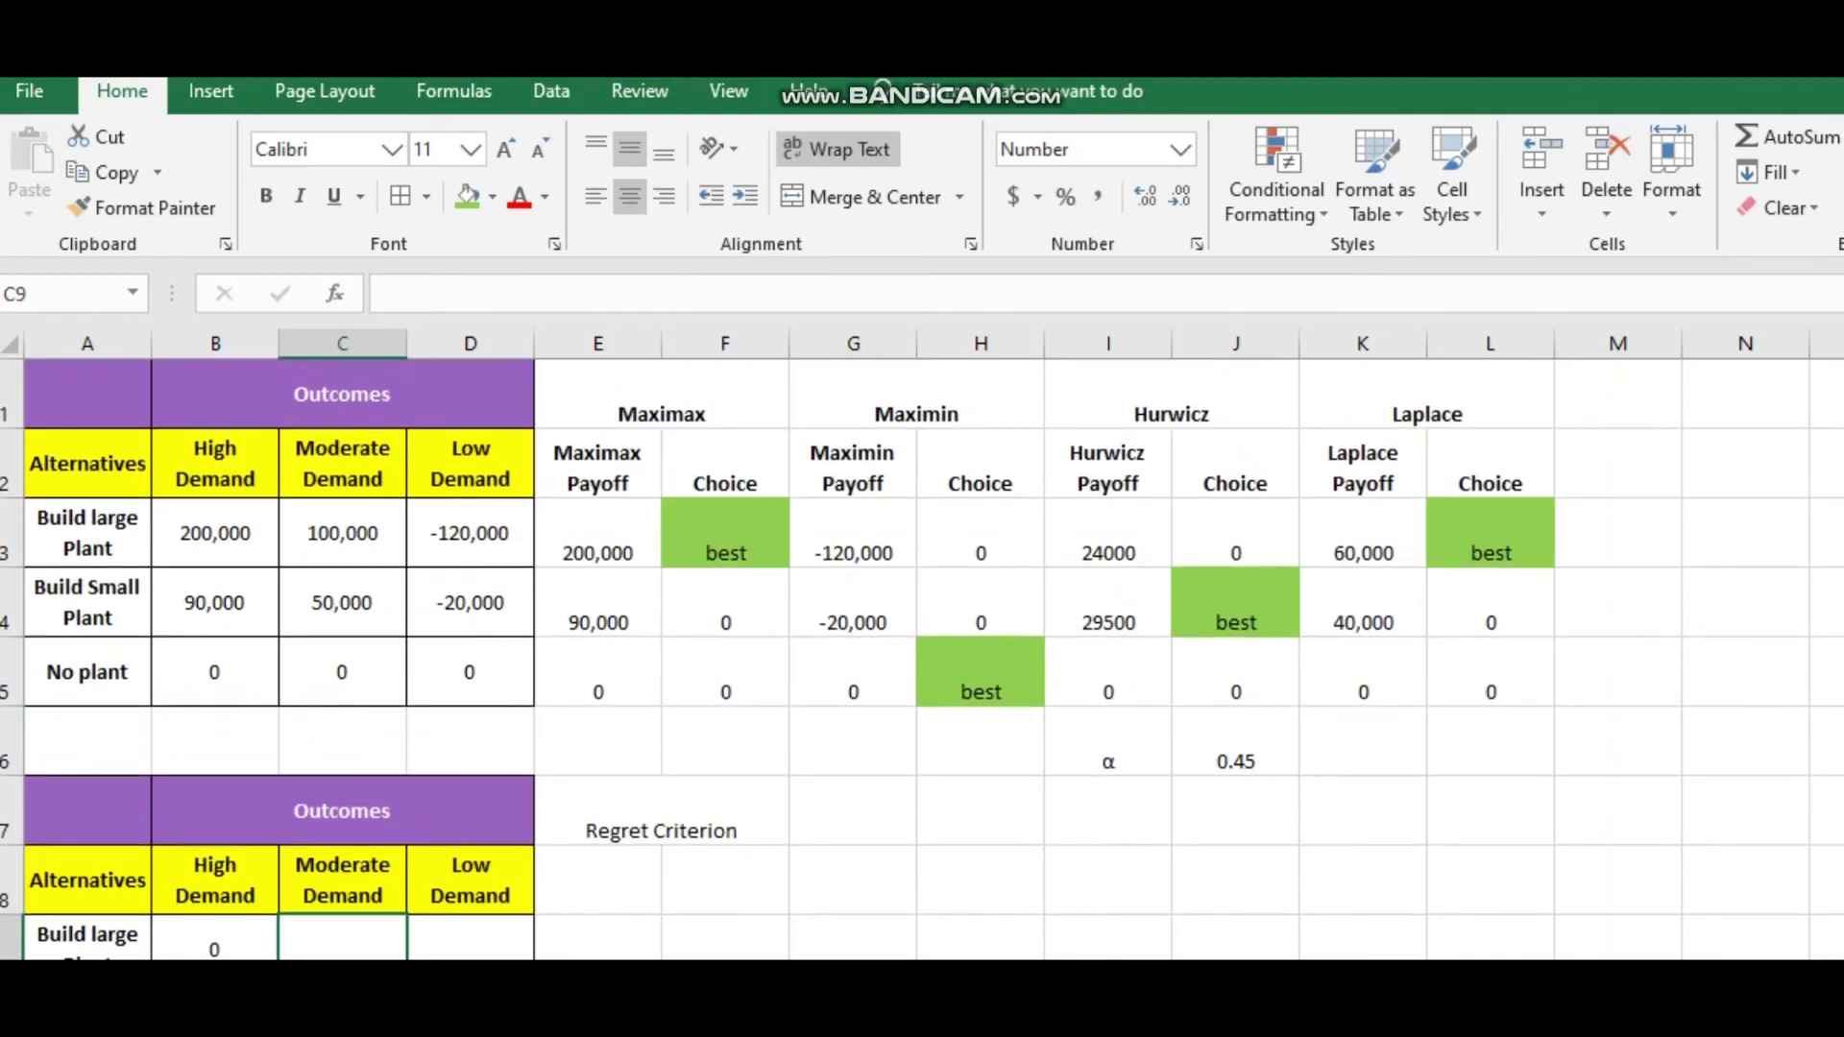
pyautogui.scroll(-1, 921, 663)
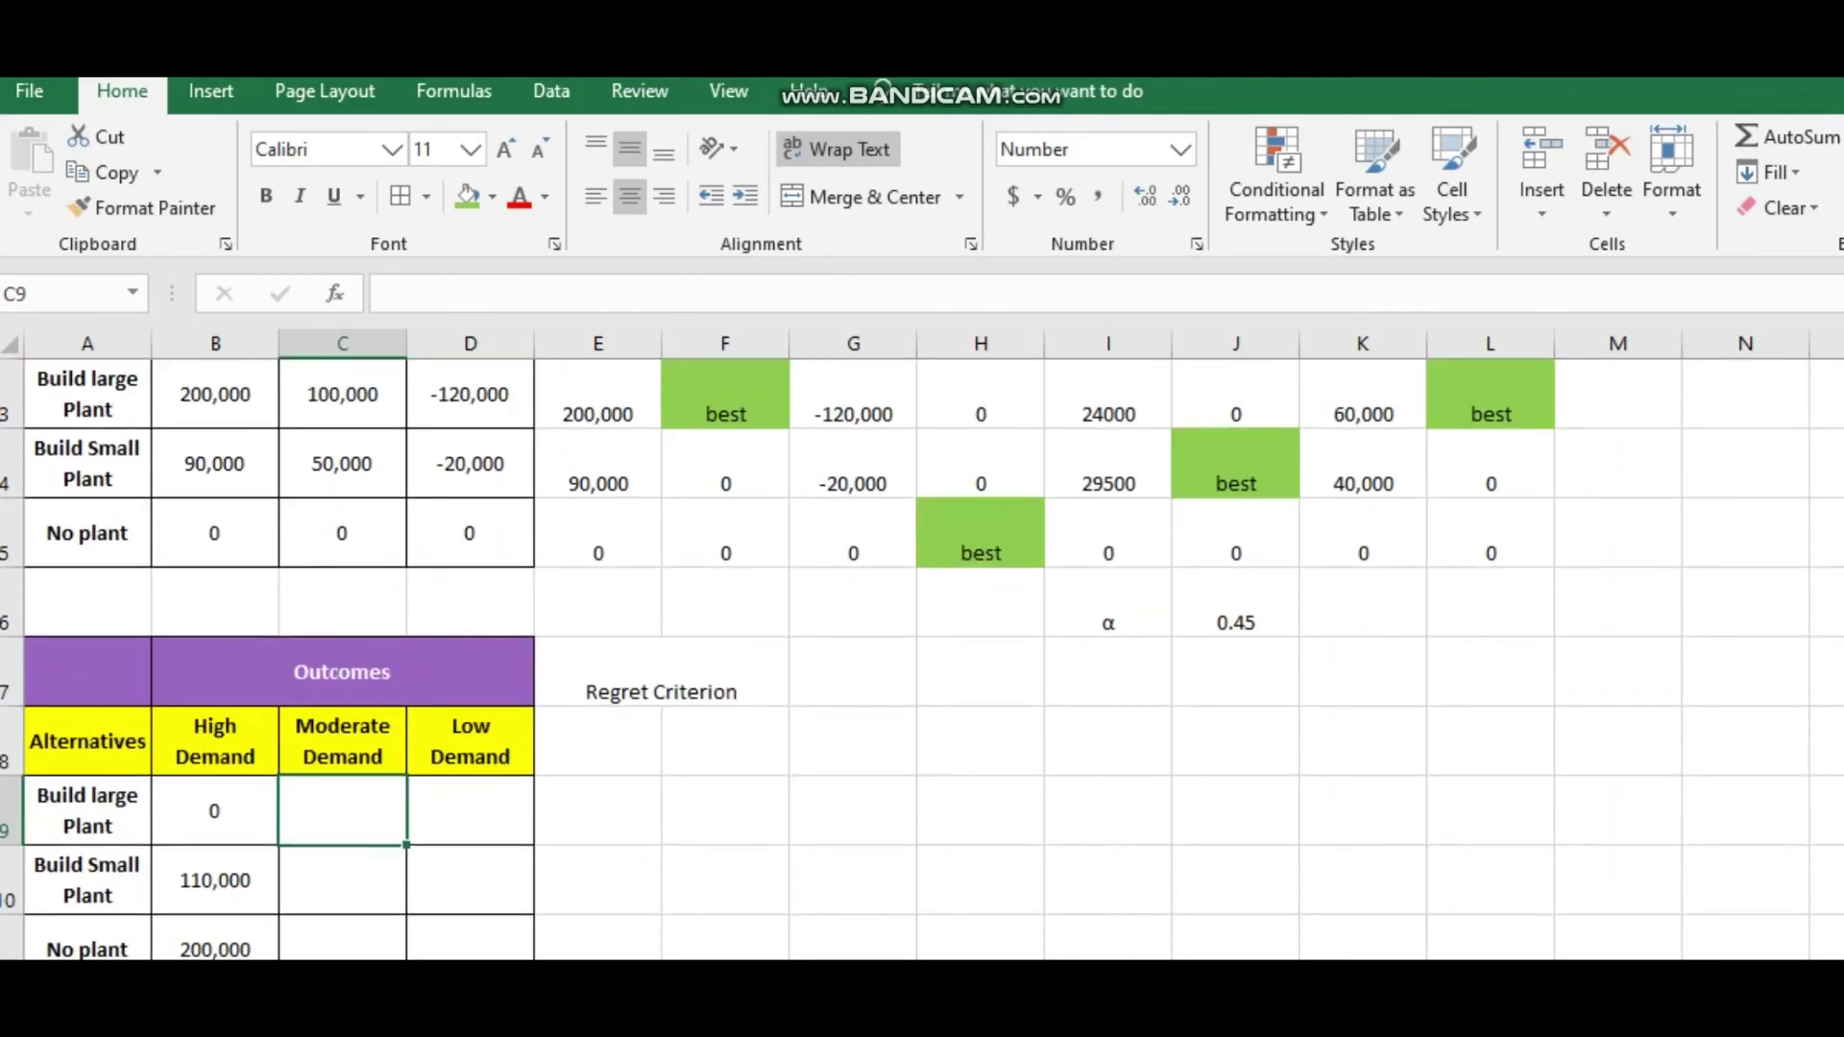
pyautogui.write('=')
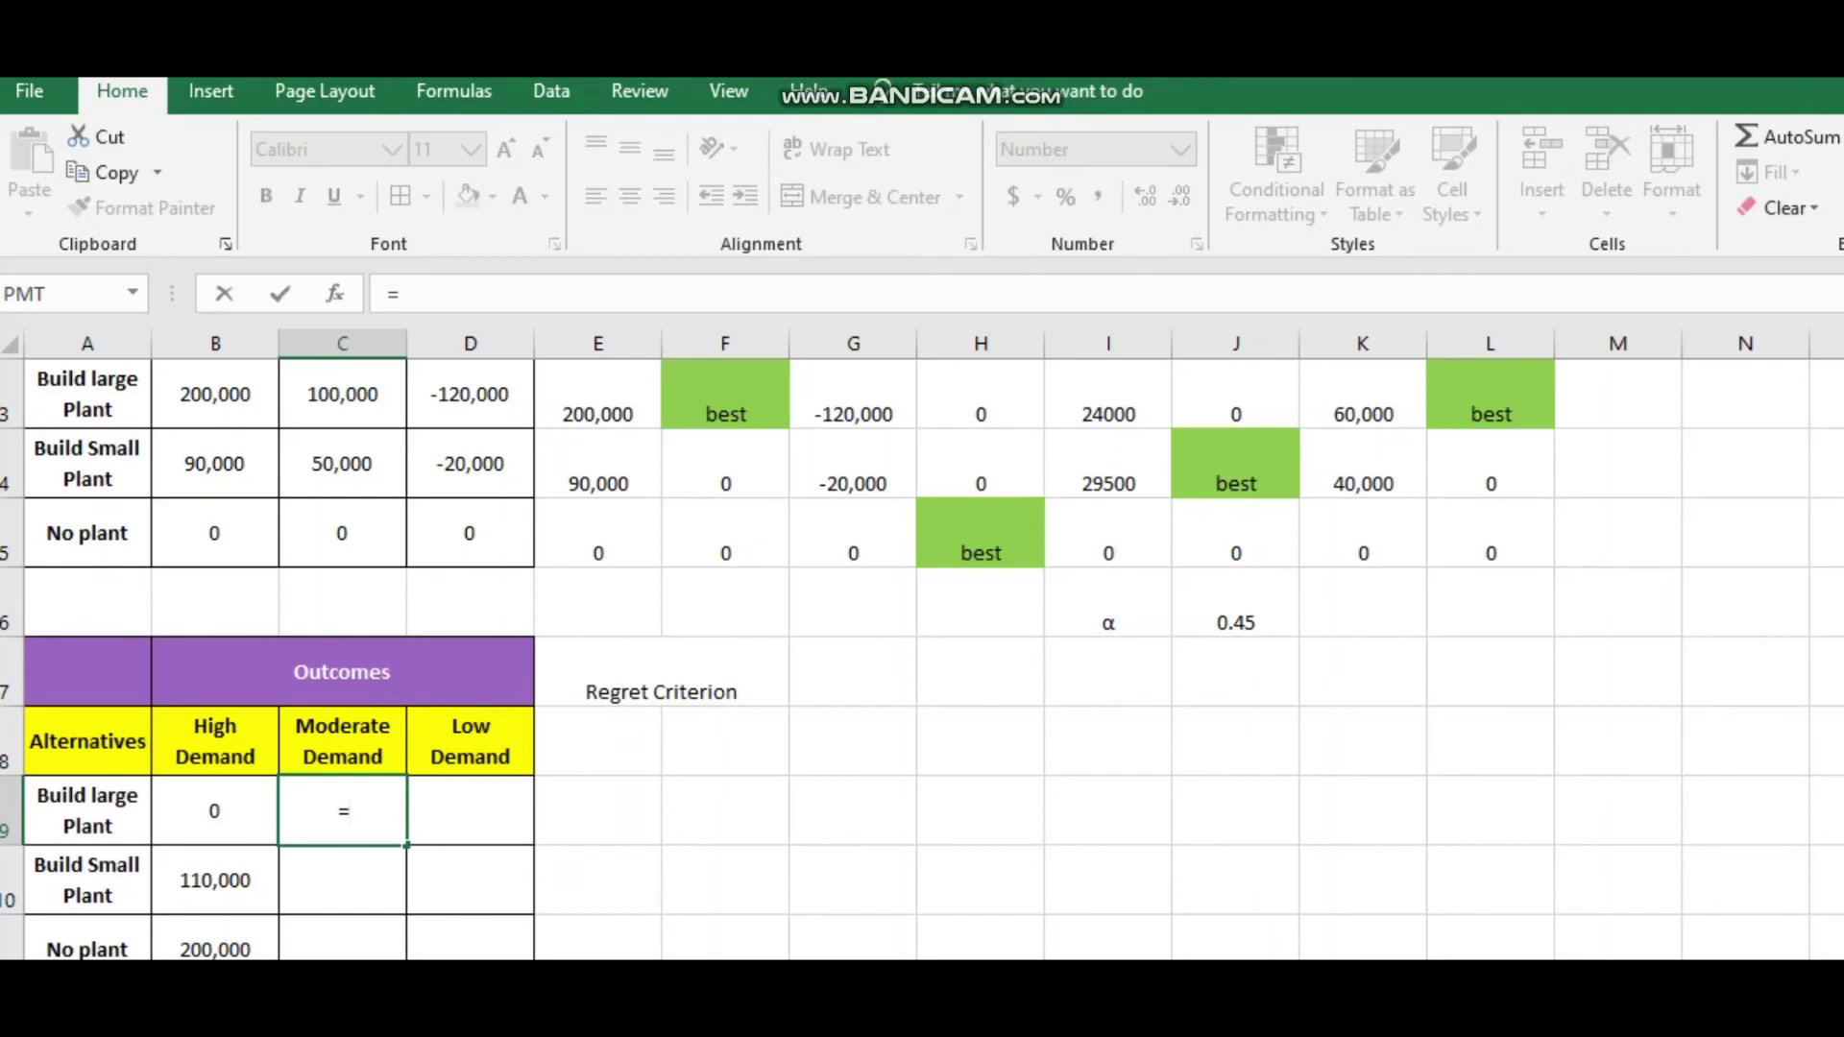
pyautogui.press('Escape')
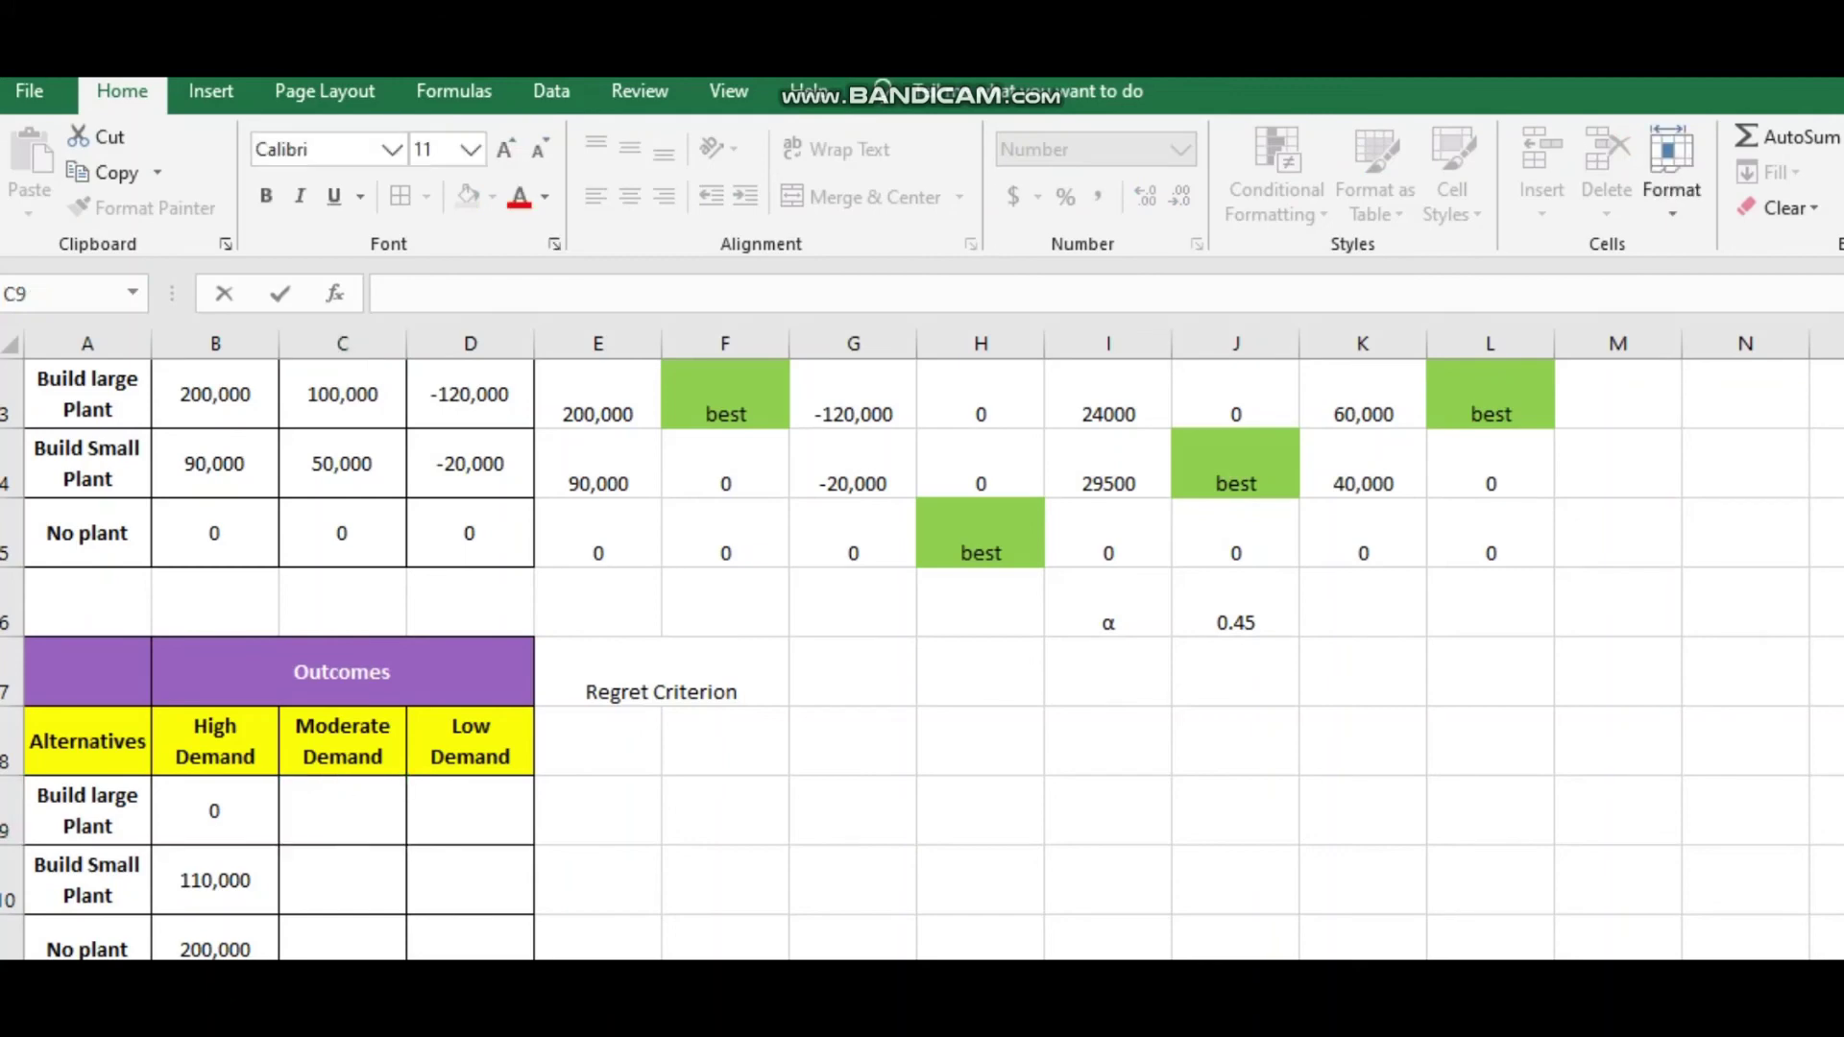
pyautogui.write('=max')
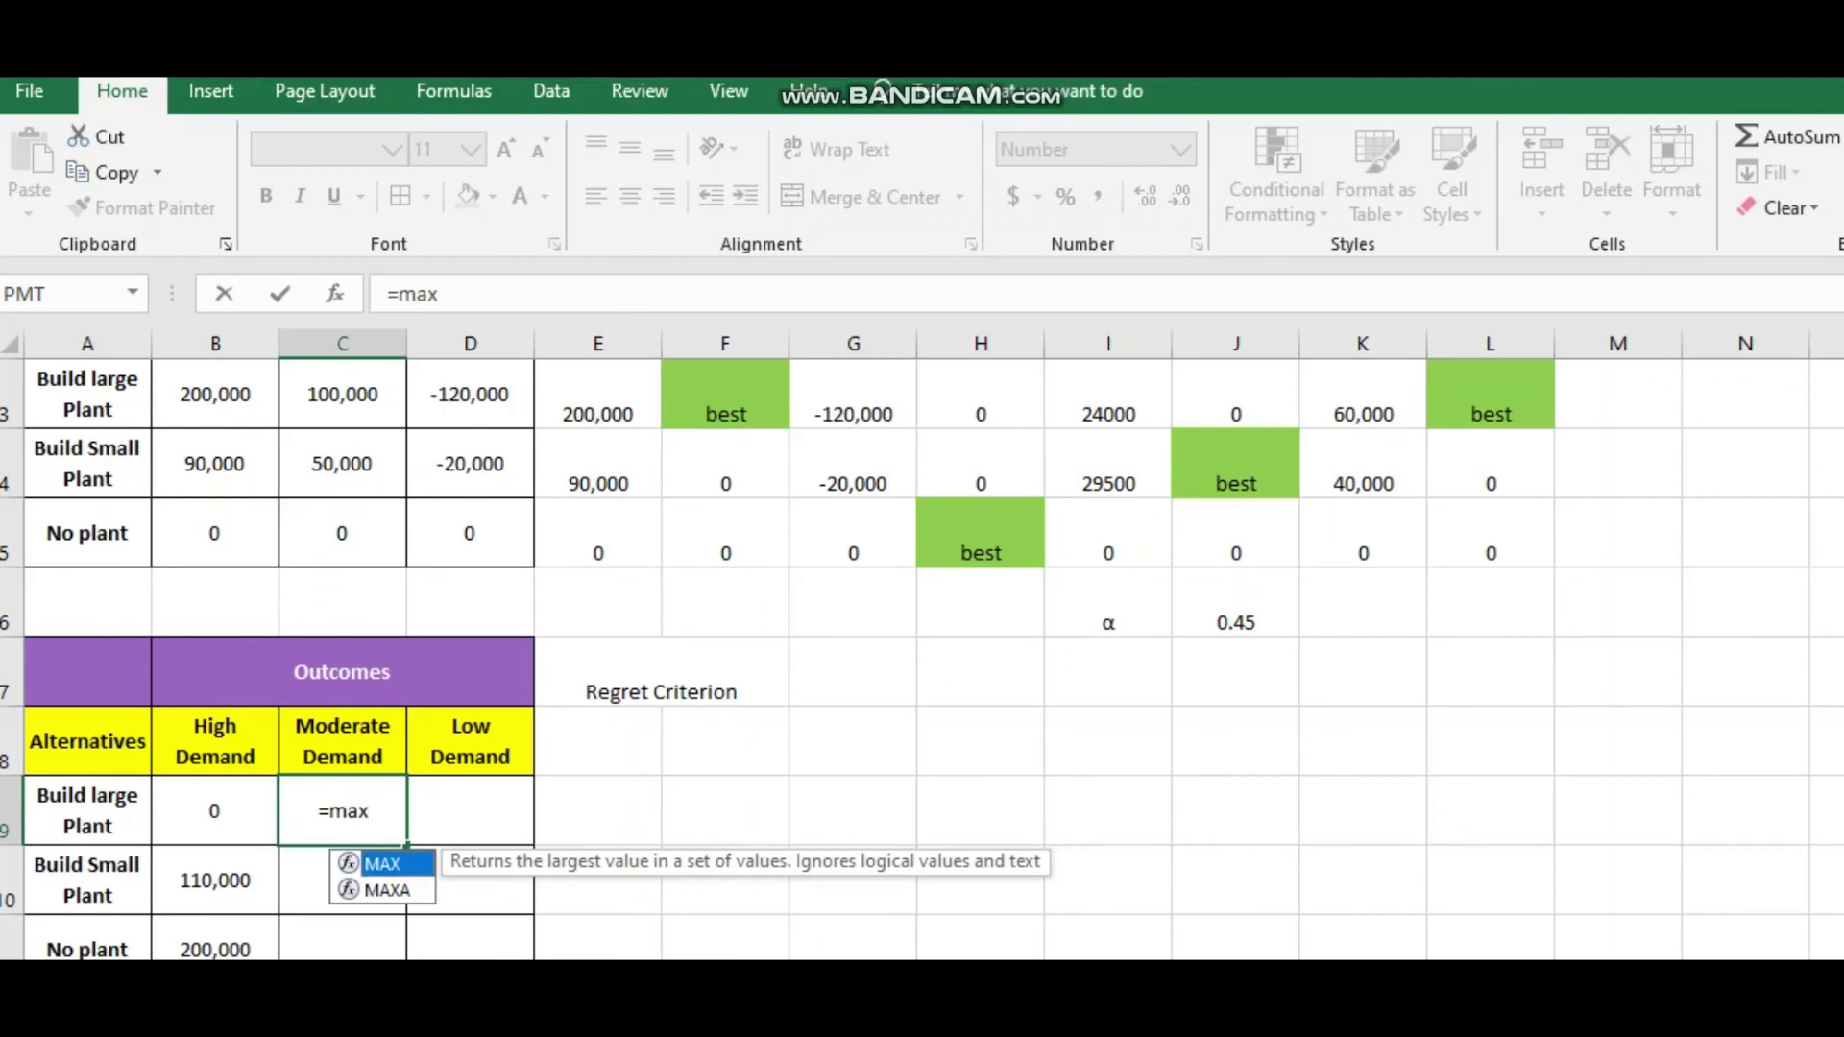
pyautogui.press('Tab')
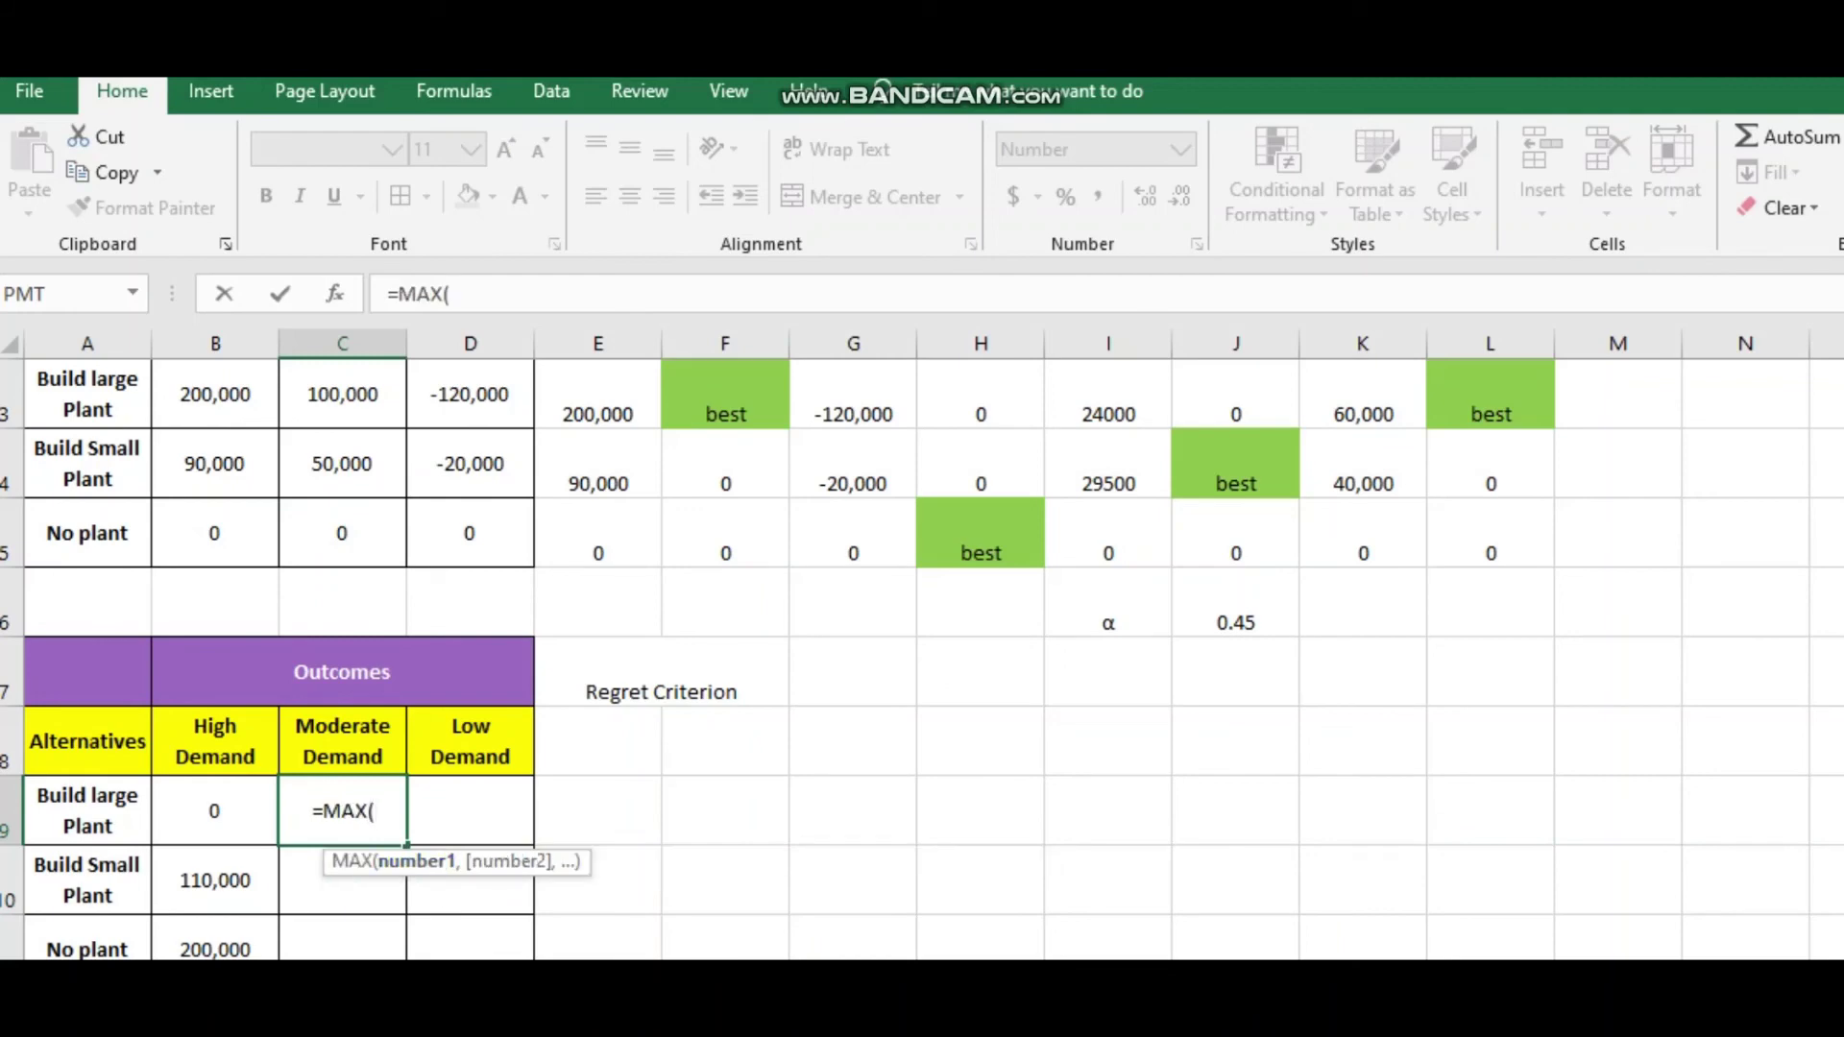
pyautogui.moveTo(342, 393); pyautogui.dragTo(384, 542)
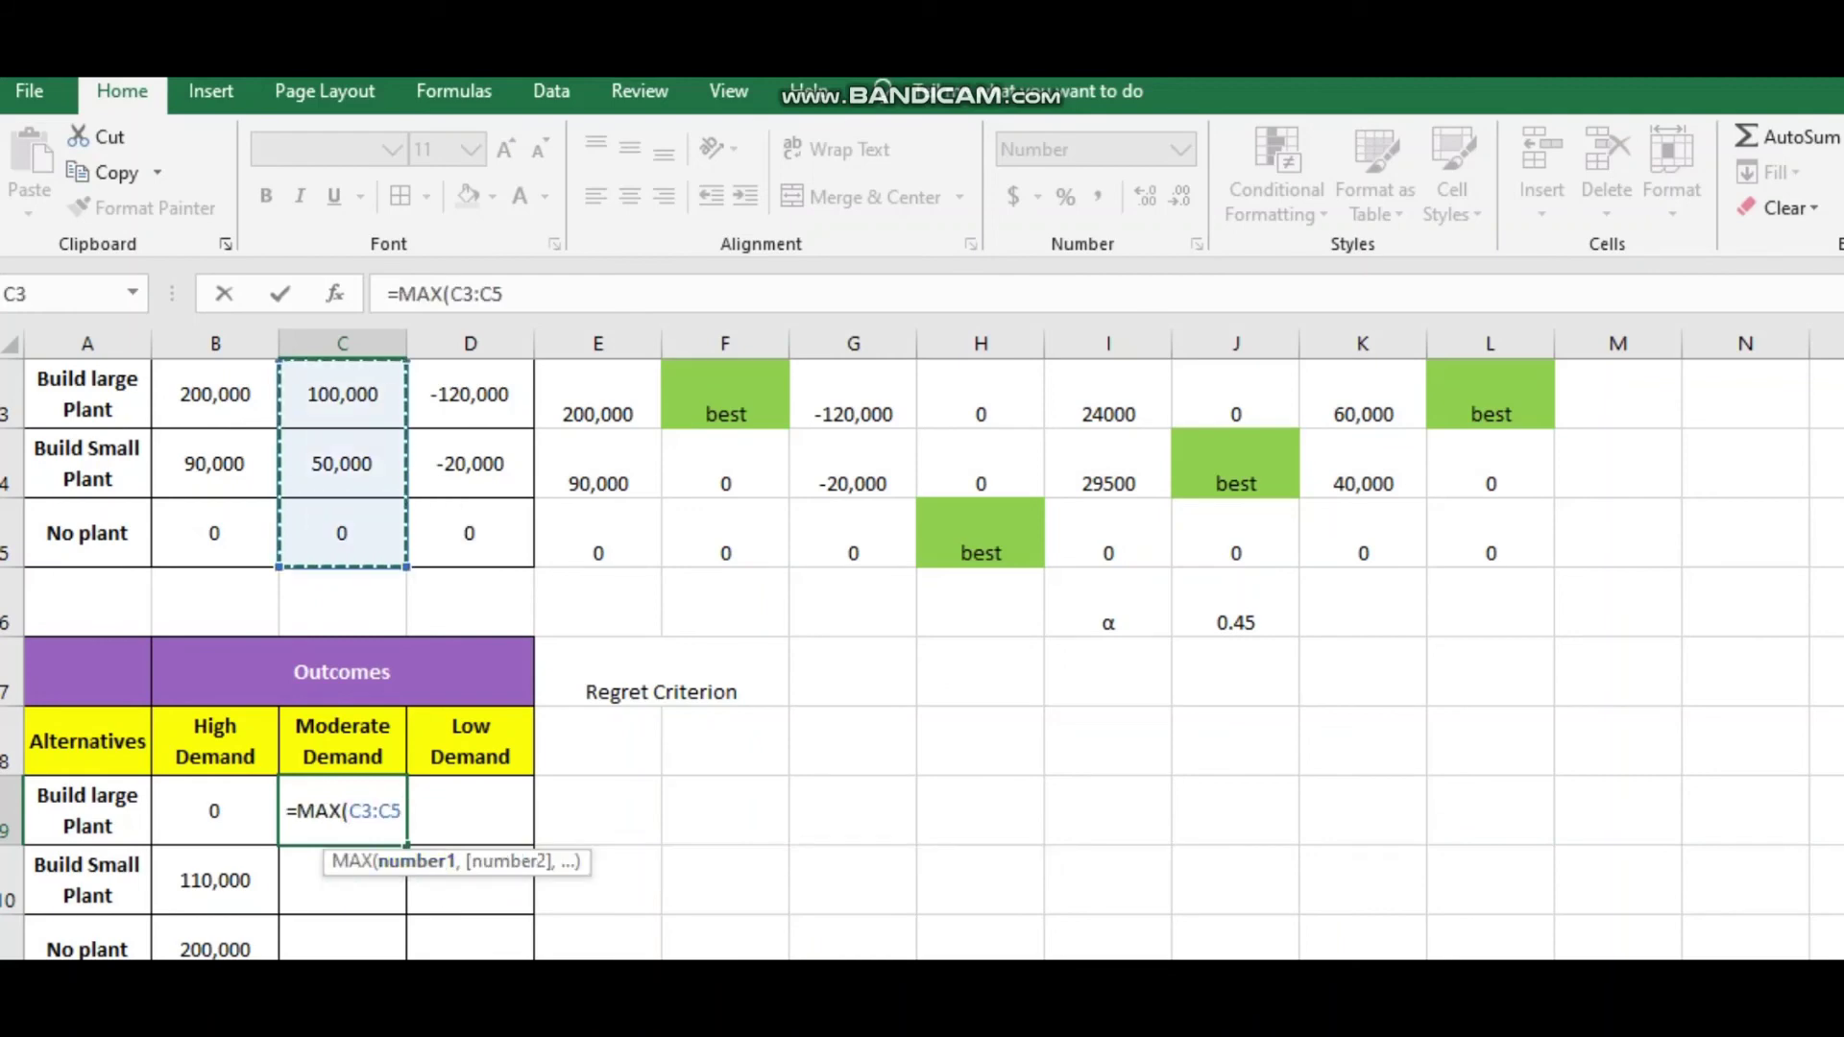
pyautogui.write('-')
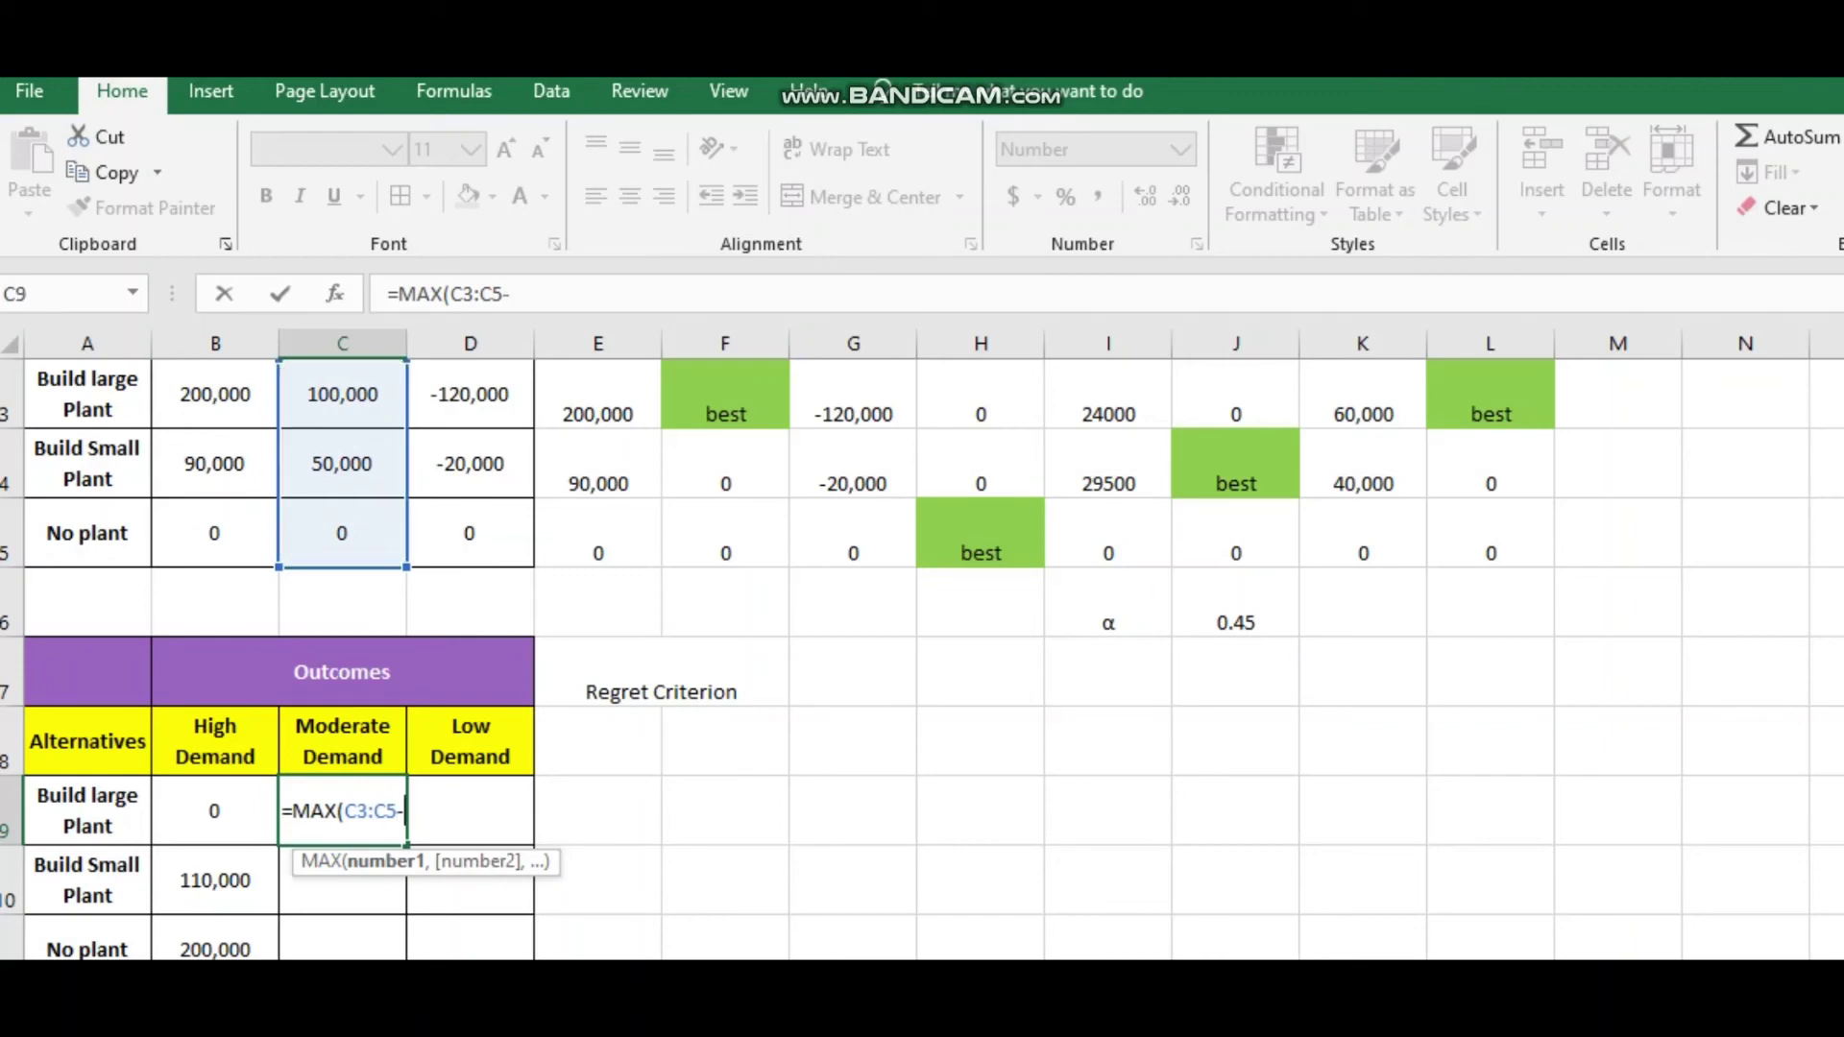
pyautogui.click(342, 393)
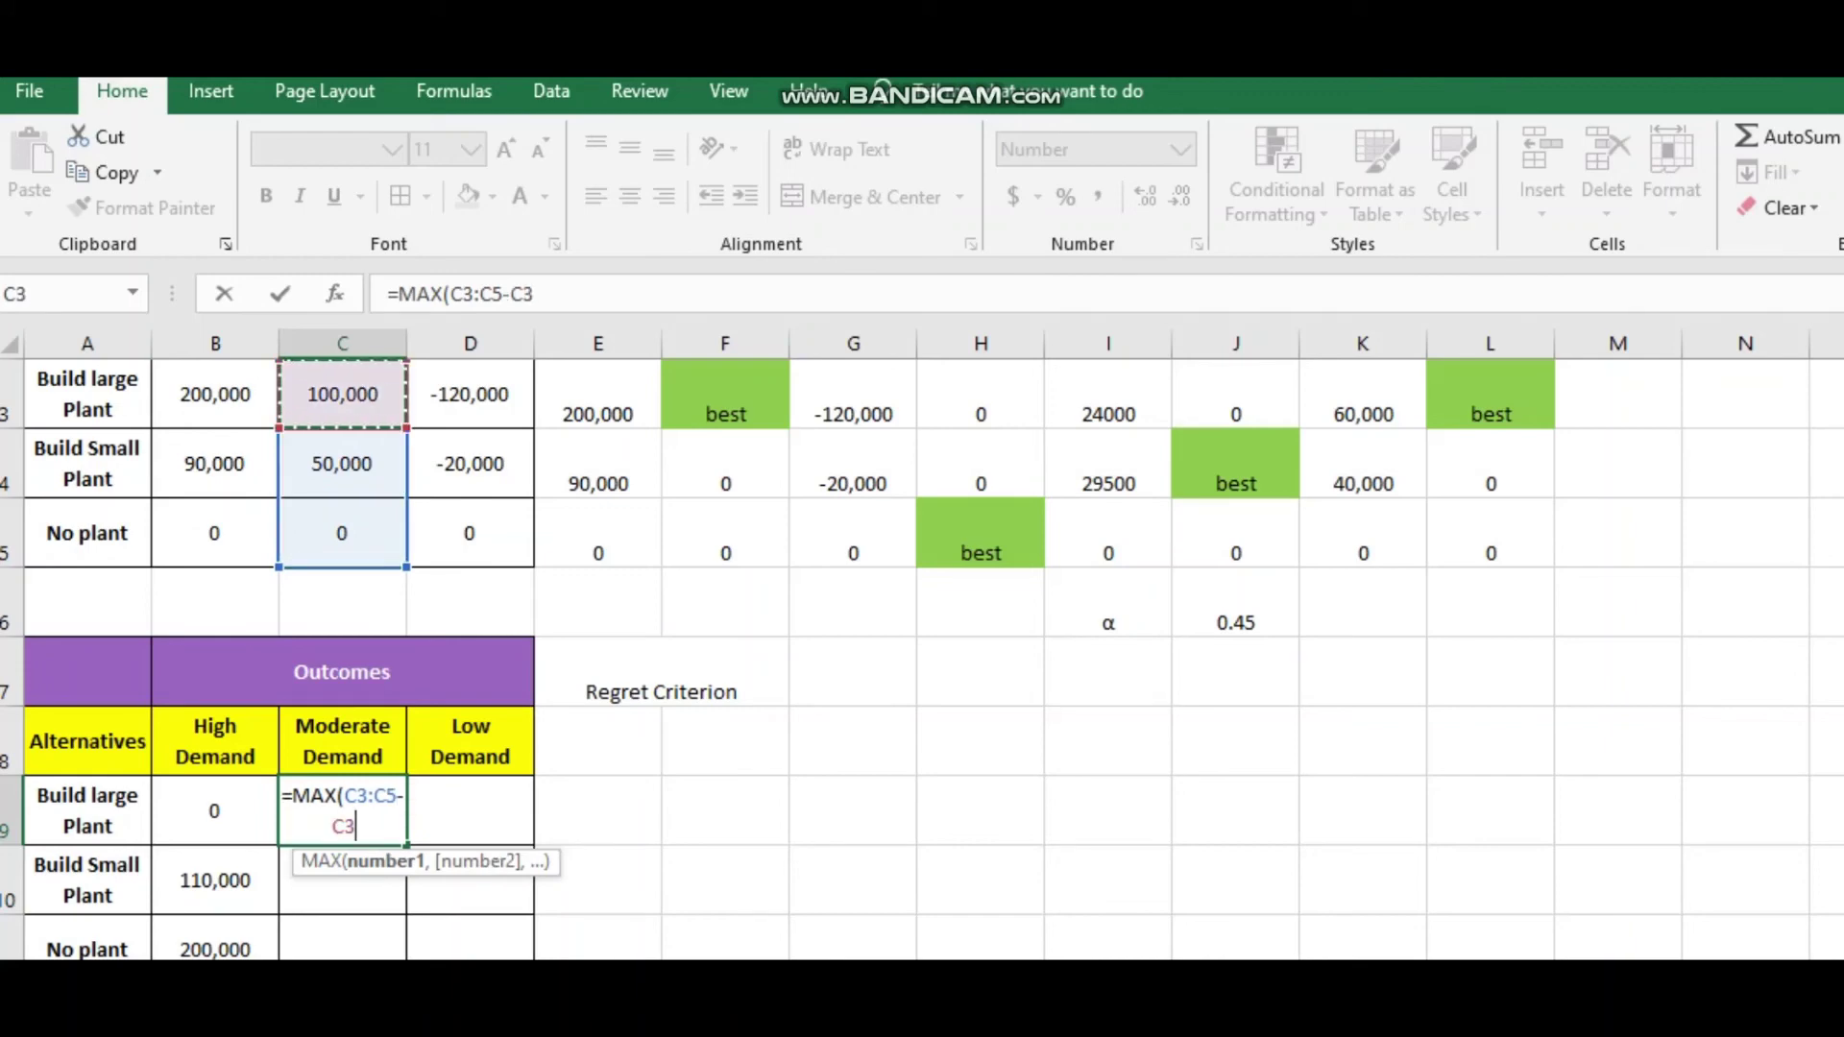
pyautogui.write(')')
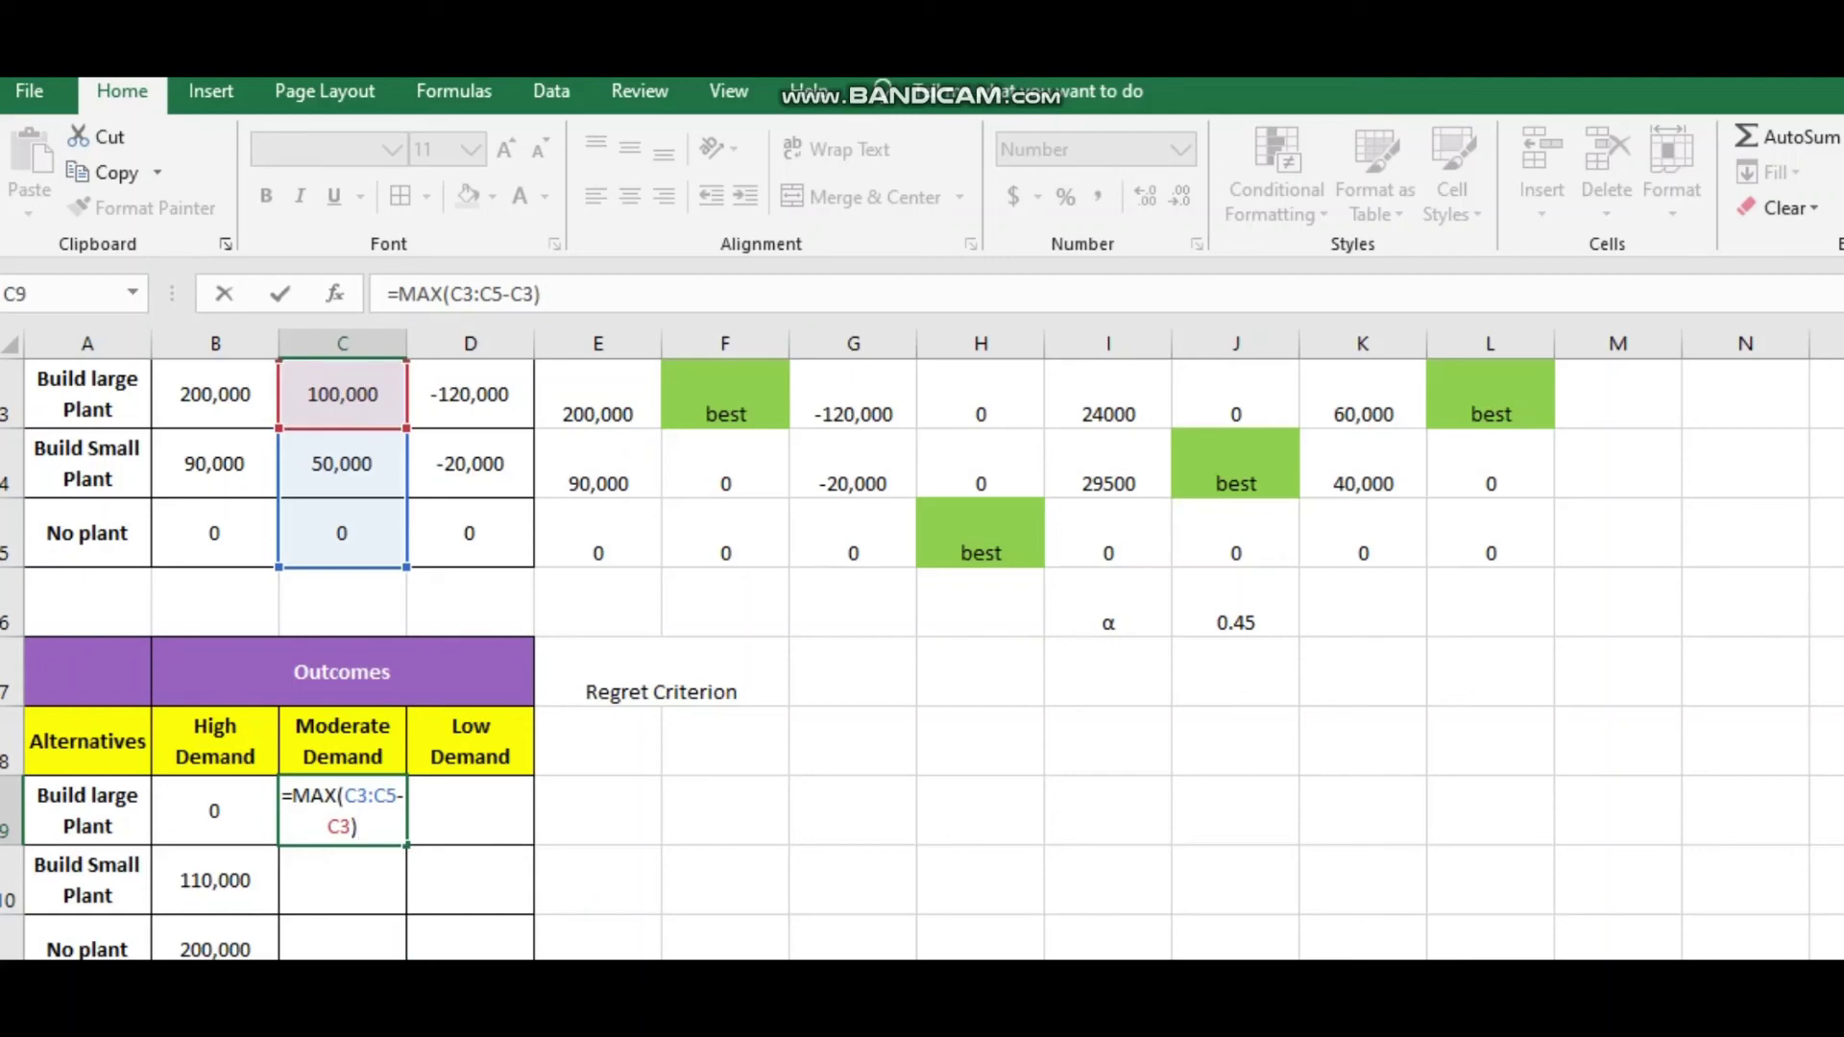
pyautogui.moveTo(397, 795); pyautogui.dragTo(356, 795)
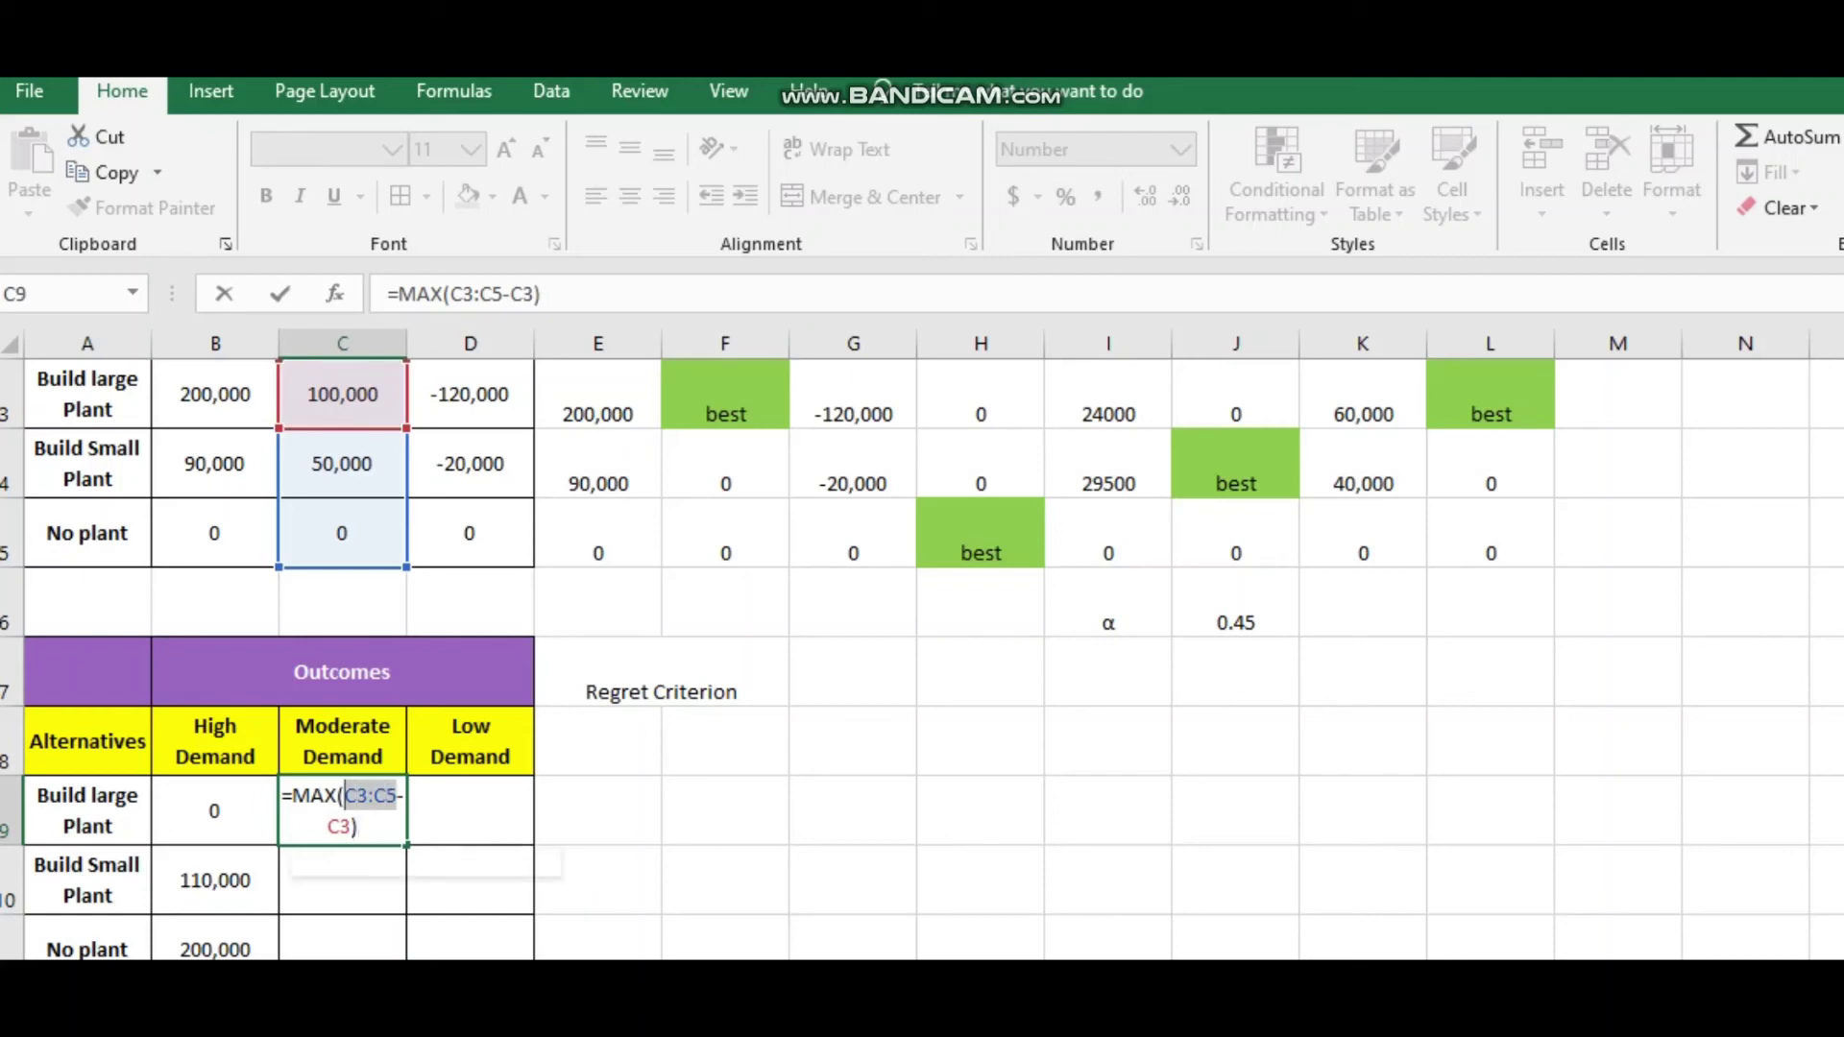
pyautogui.press('F4')
pyautogui.press('Return')
# Move the closing parenthesis in the C9 formula so it reads =MAX($C$3:$C$5)-C3.
pyautogui.press('Up')
pyautogui.press('F2')
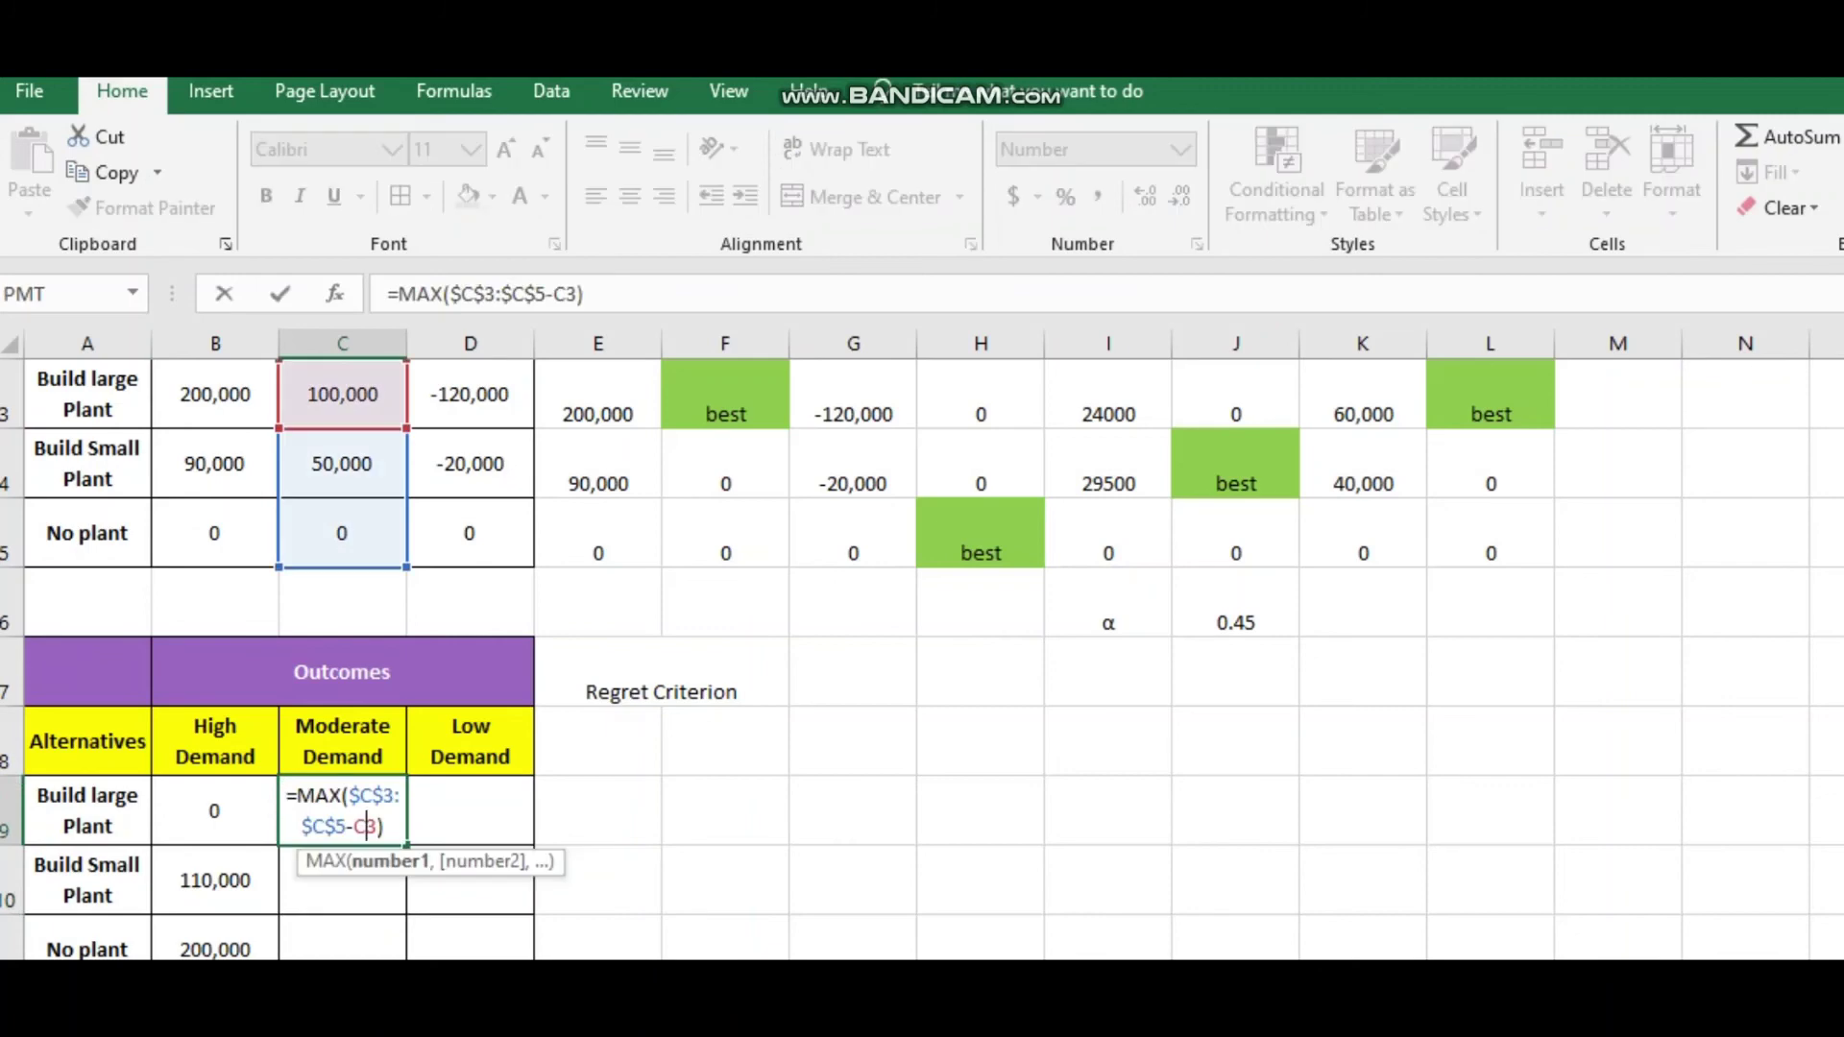
pyautogui.press('Left')
pyautogui.press('Left')
pyautogui.write(')00')
pyautogui.press('BackSpace')
pyautogui.press('BackSpace')
pyautogui.press('Right')
pyautogui.press('Right')
pyautogui.press('Right')
pyautogui.press('Right')
pyautogui.press('BackSpace')
pyautogui.press('Return')
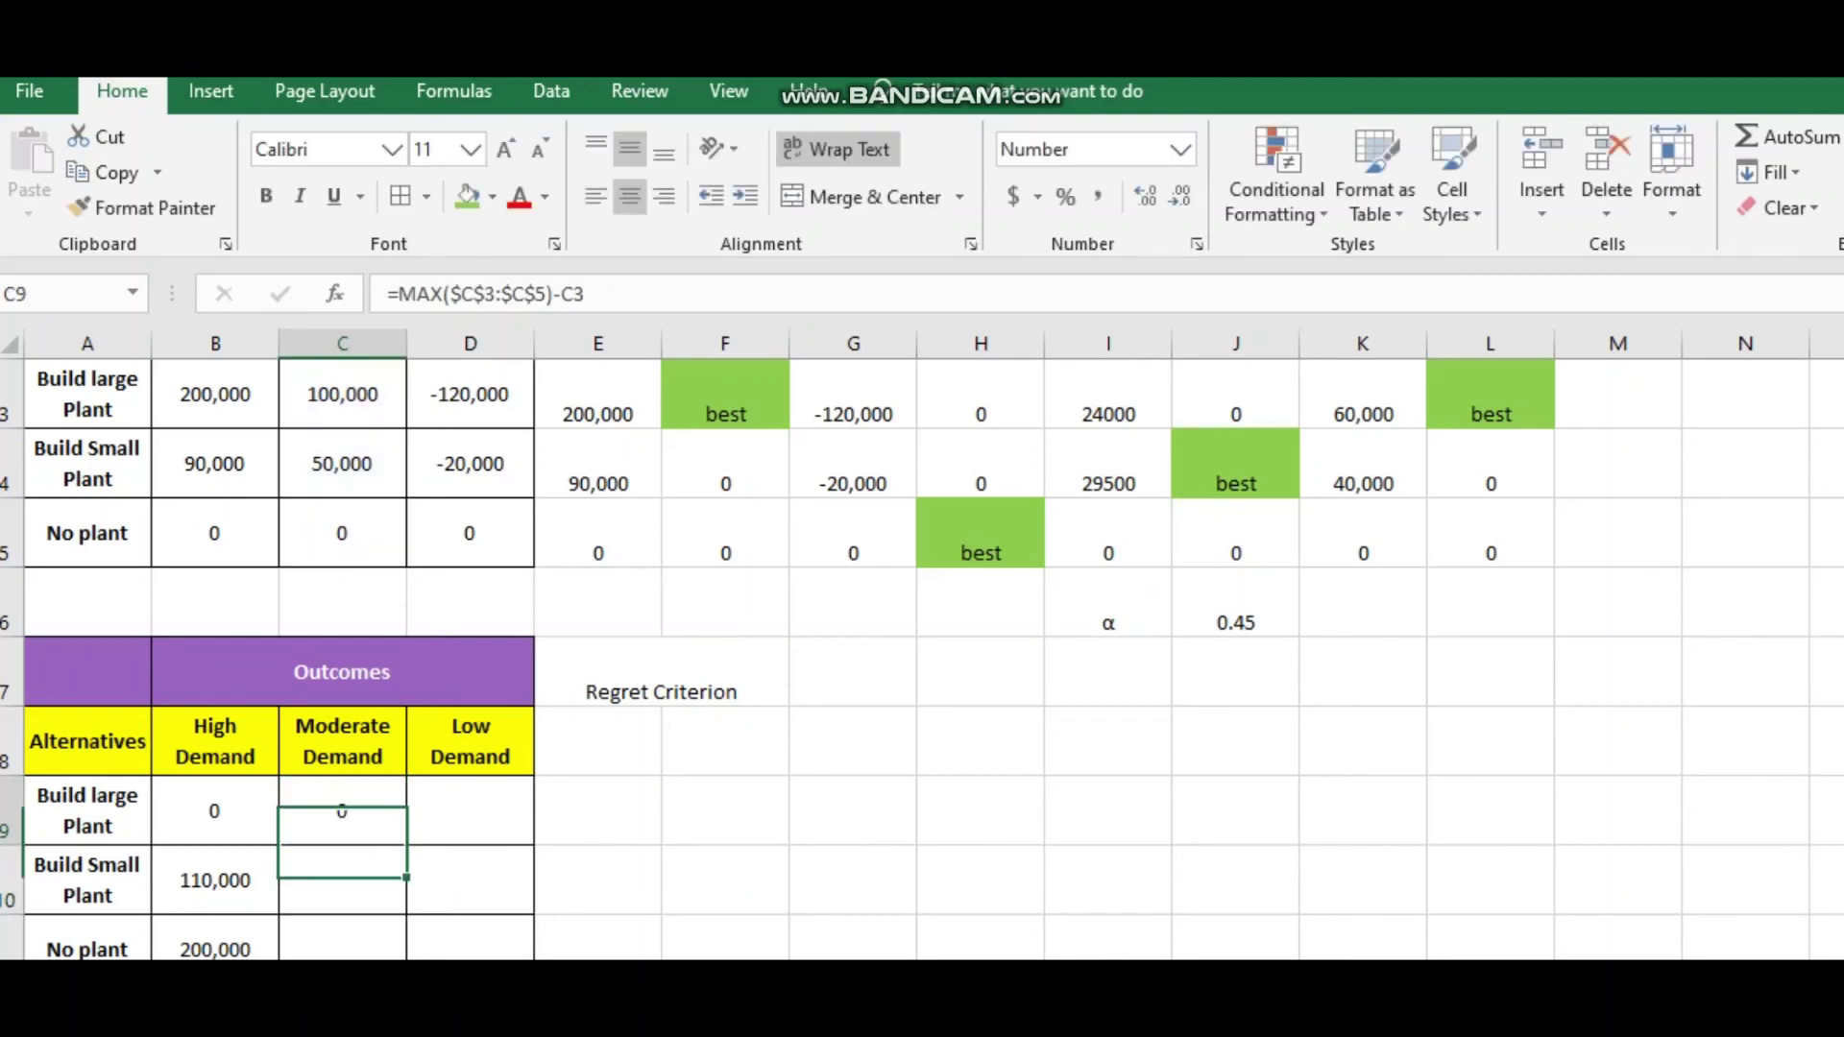
# Fill the Moderate Demand regret formula from C9 down through C11.
pyautogui.press('F2')
pyautogui.press('Return')
pyautogui.click(341, 809)
pyautogui.moveTo(406, 845); pyautogui.dragTo(406, 961)
# Enter the Low Demand regret formula =MAX(D3:D5)-D3 in D9 for the large plant.
pyautogui.scroll(-1, 406, 864)
pyautogui.click(470, 671)
pyautogui.scroll(2, 470, 671)
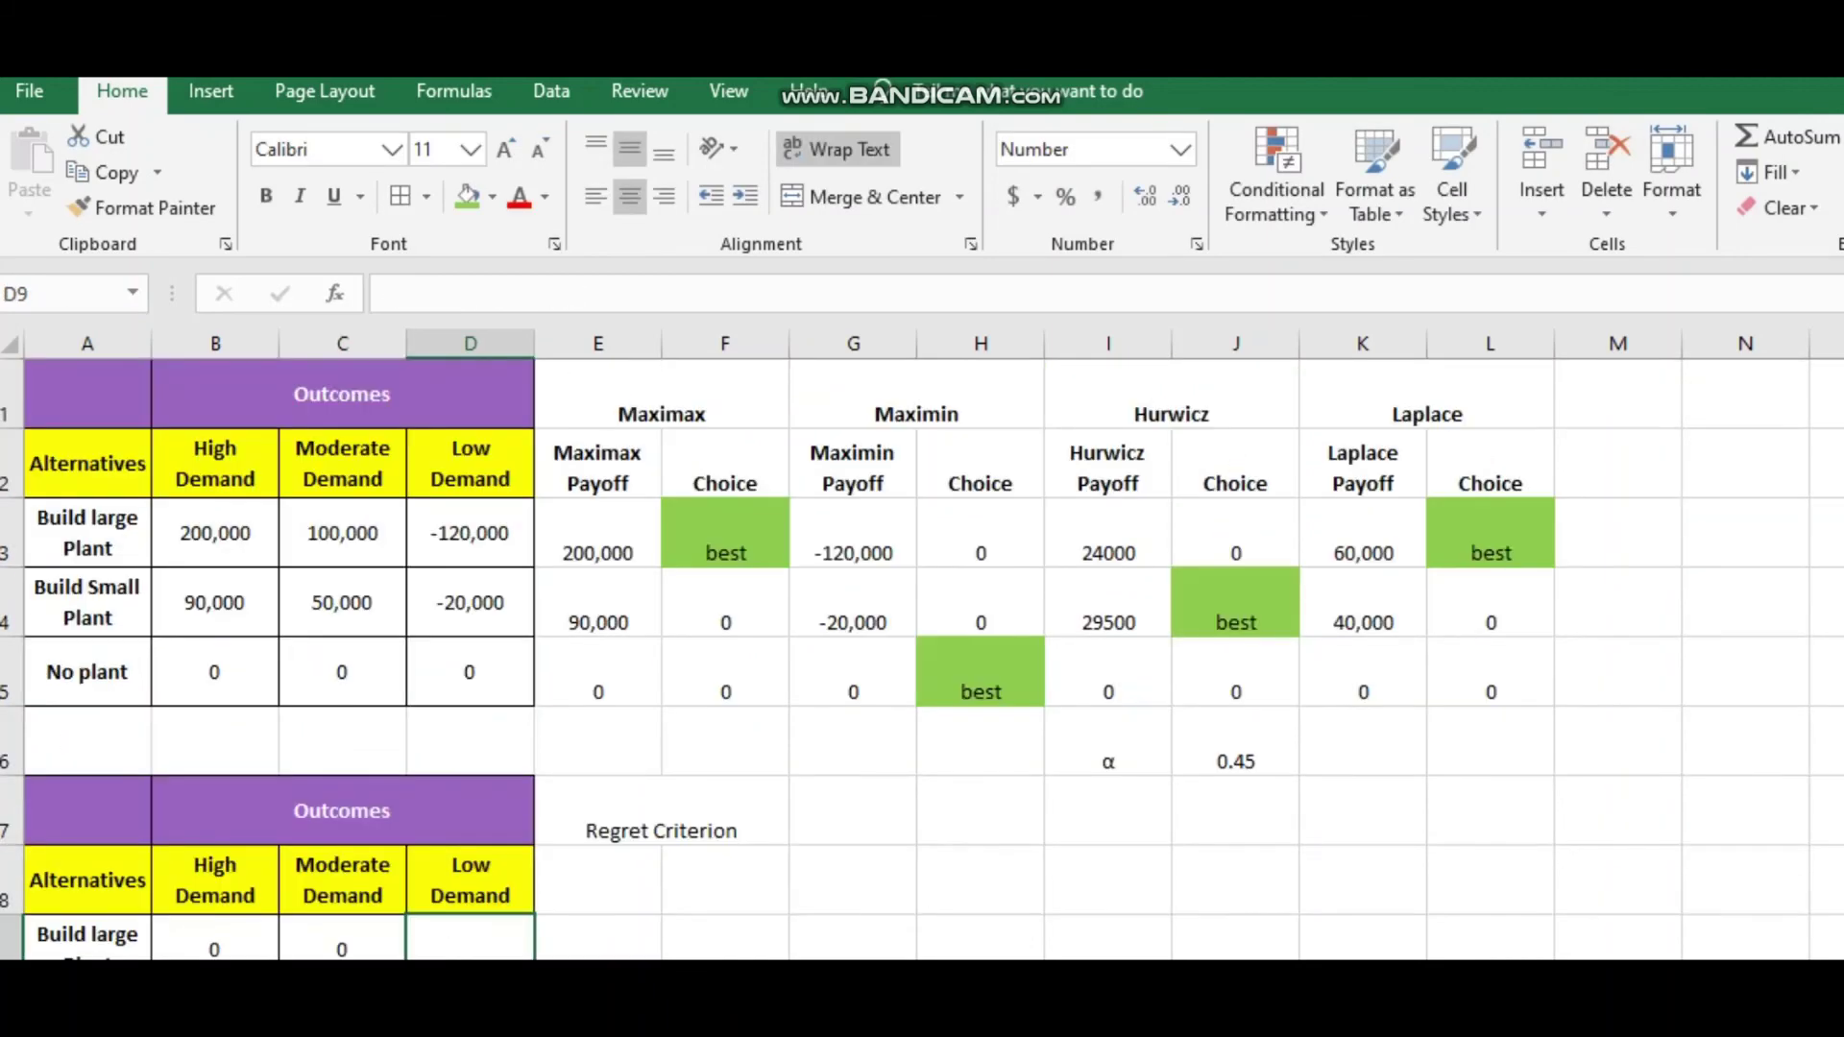
pyautogui.scroll(-1, 922, 660)
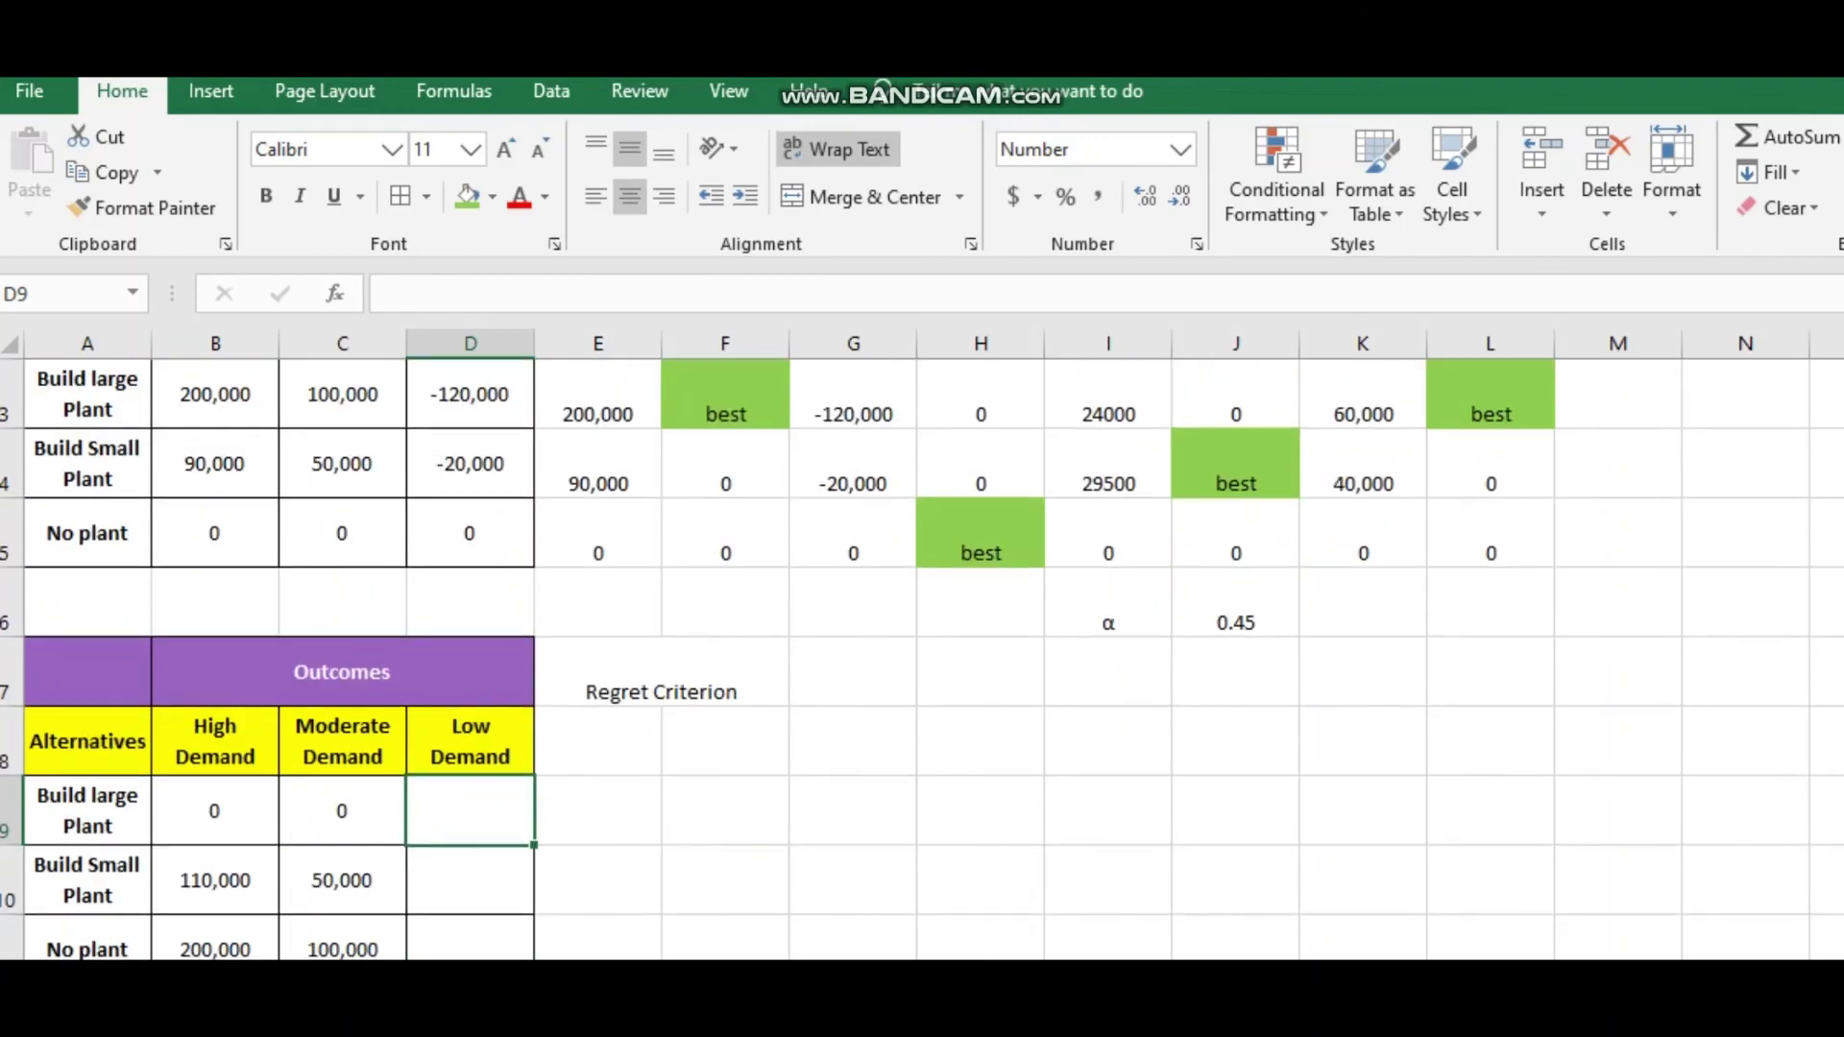
pyautogui.write('=')
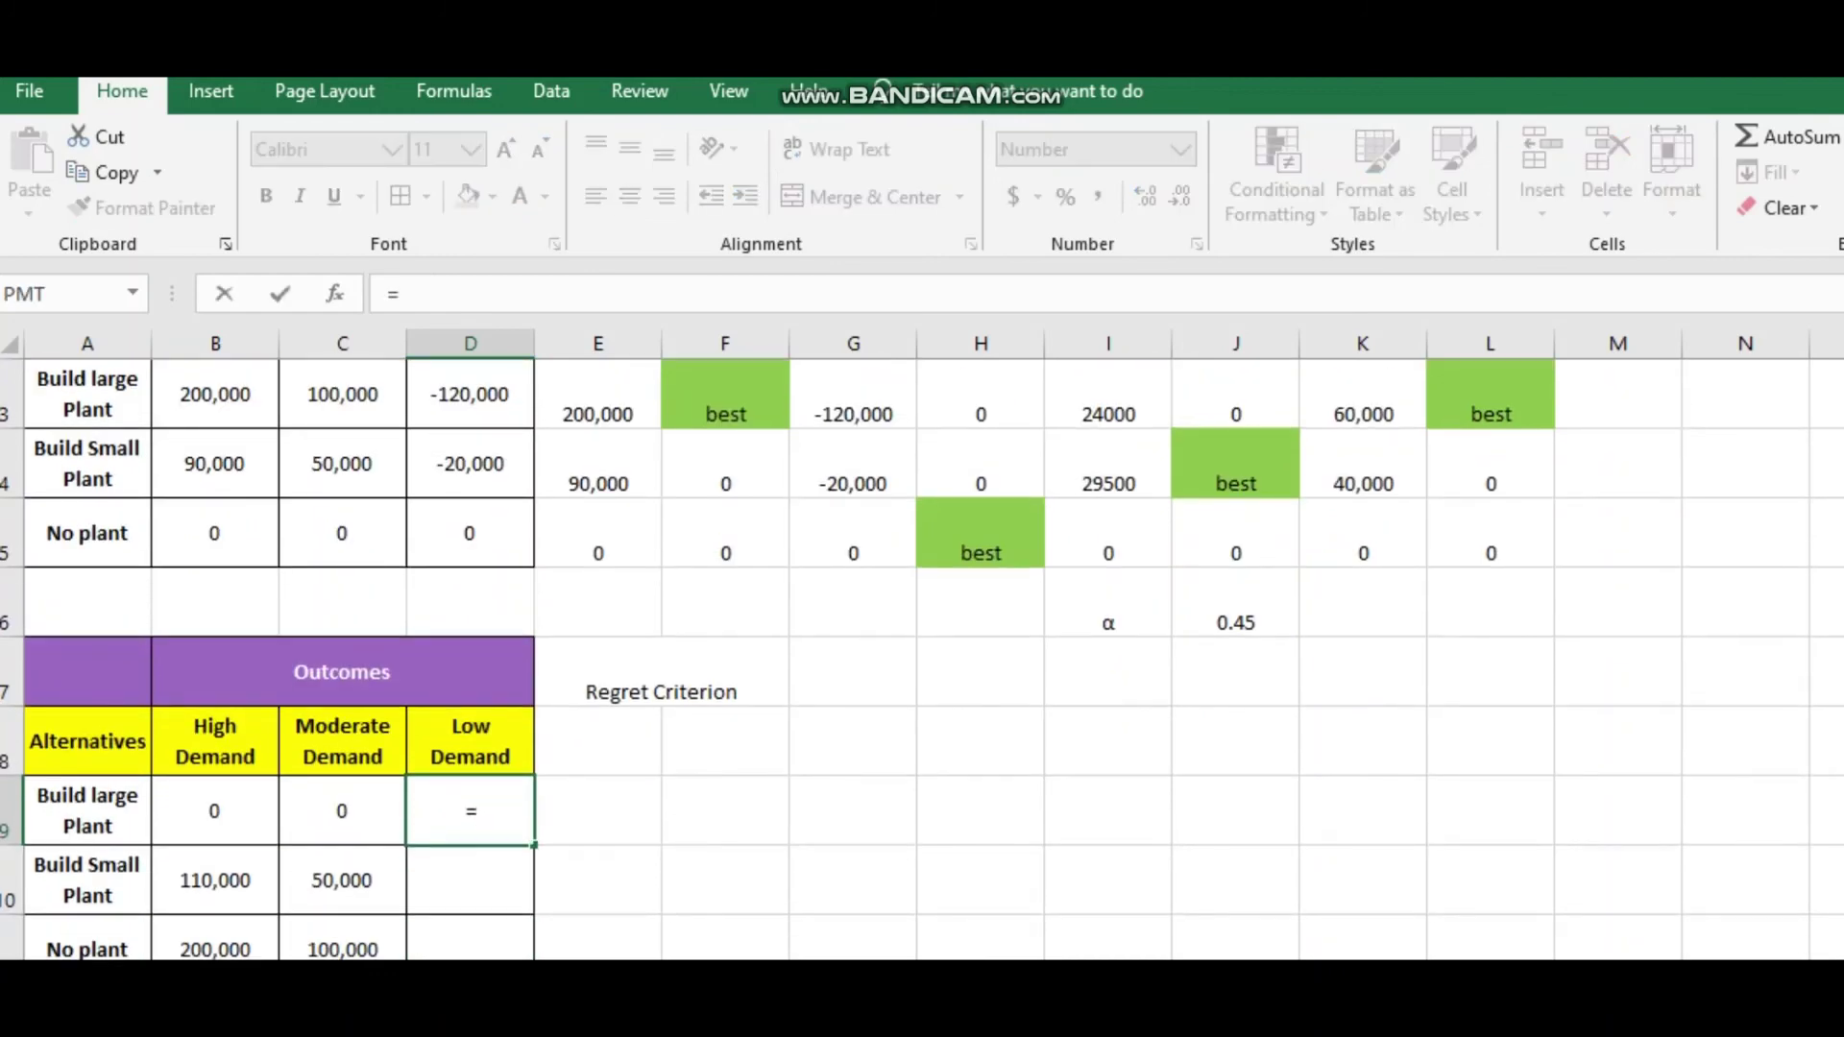
pyautogui.write('max')
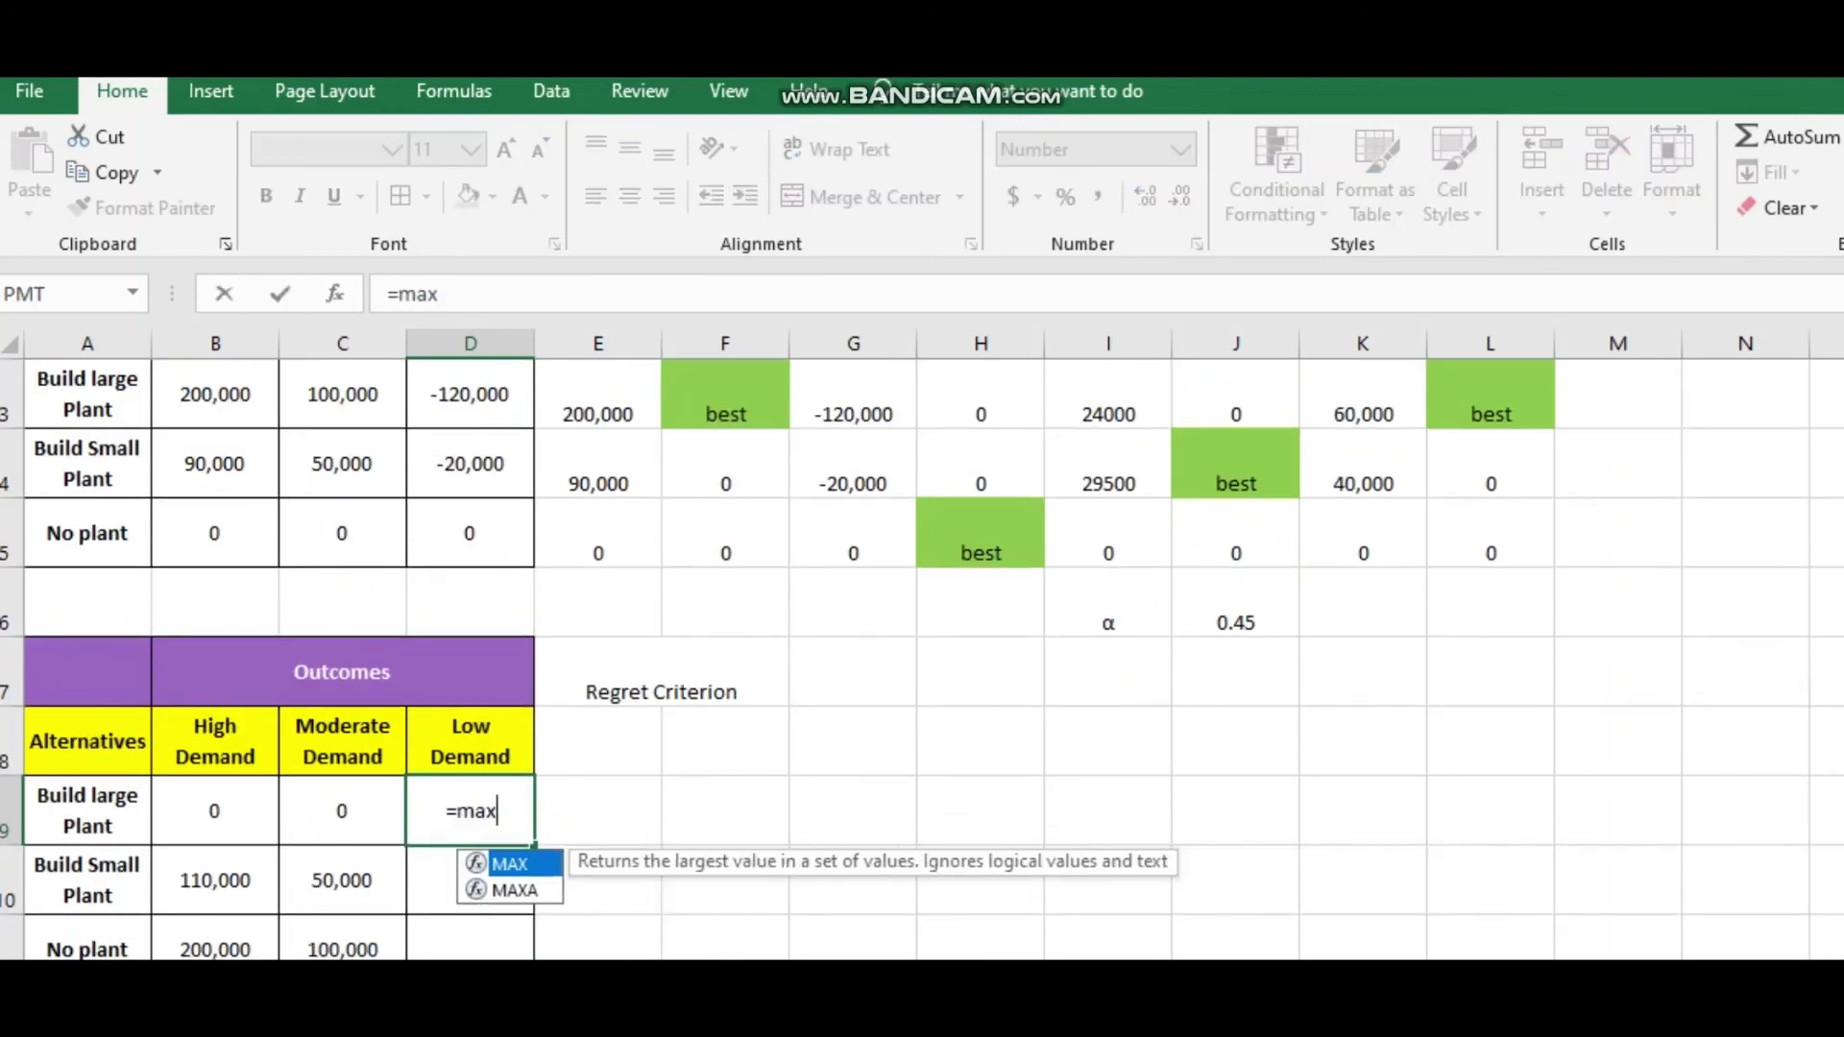
pyautogui.press('Tab')
pyautogui.scroll(1, 190, 793)
pyautogui.click(470, 533)
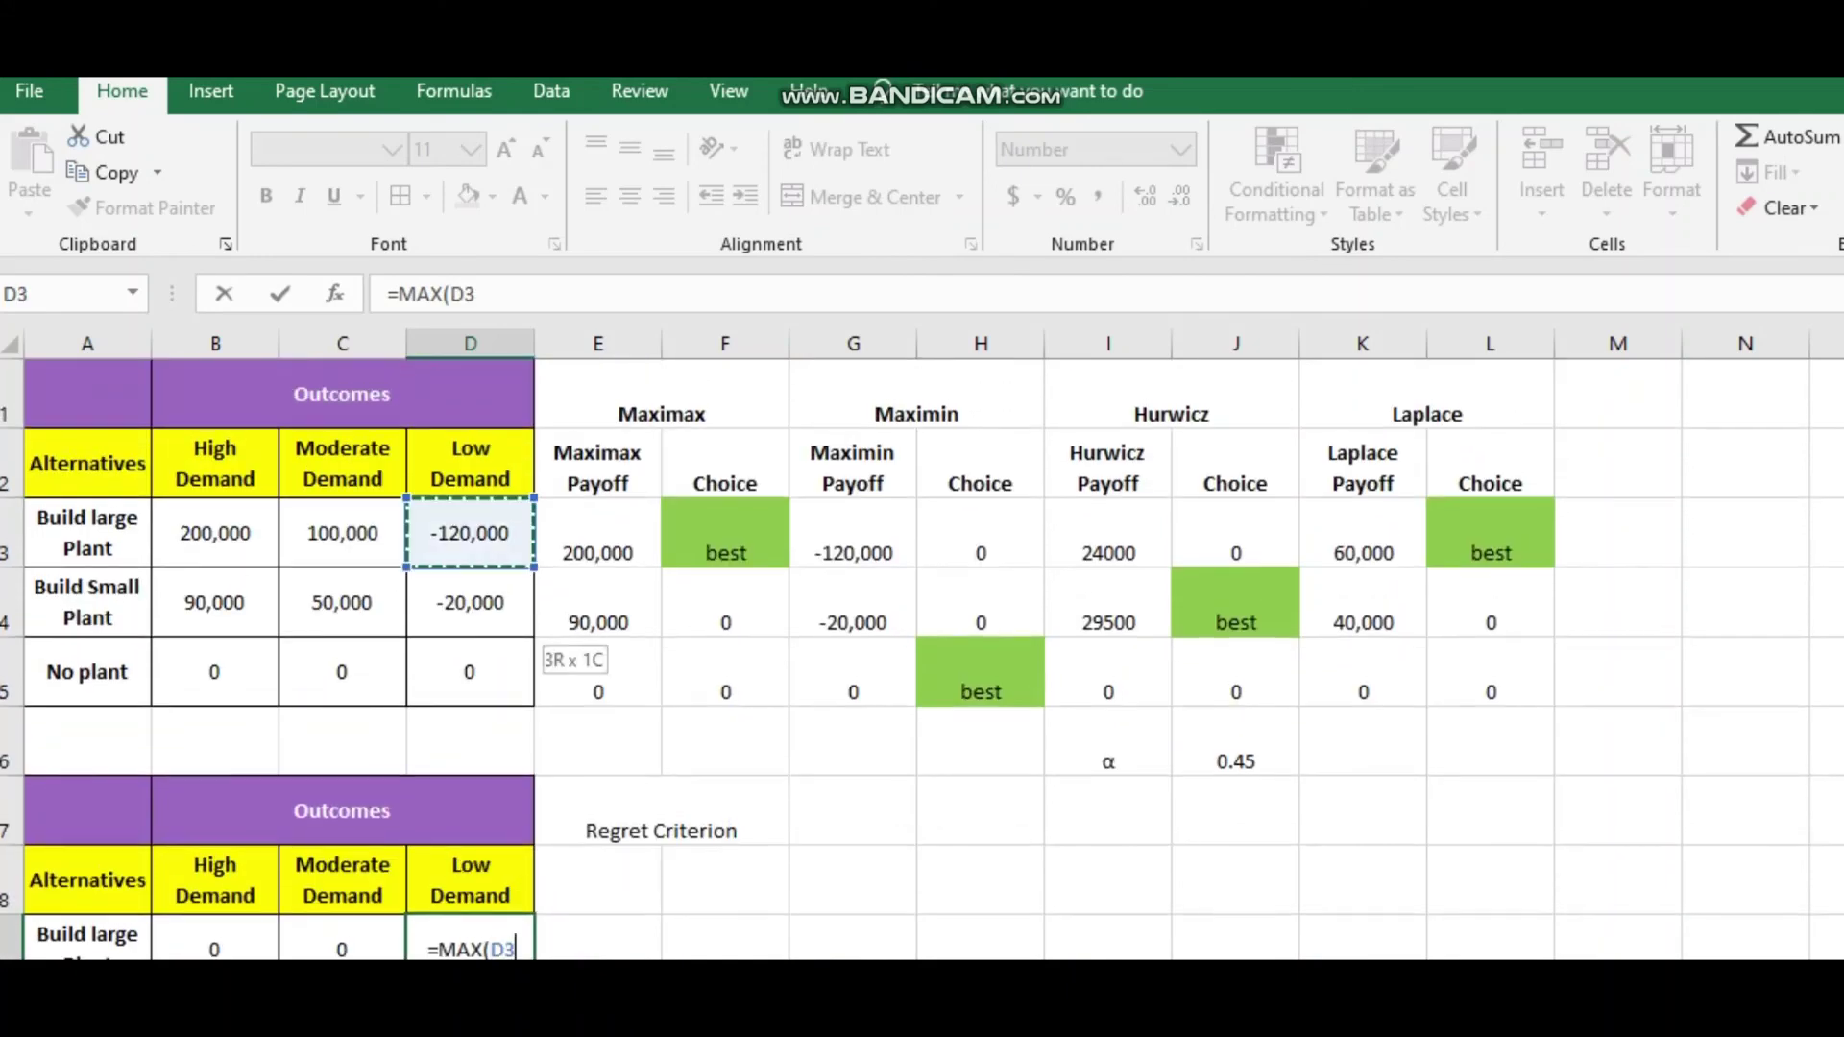
pyautogui.moveTo(480, 663); pyautogui.dragTo(480, 672)
pyautogui.write(')-')
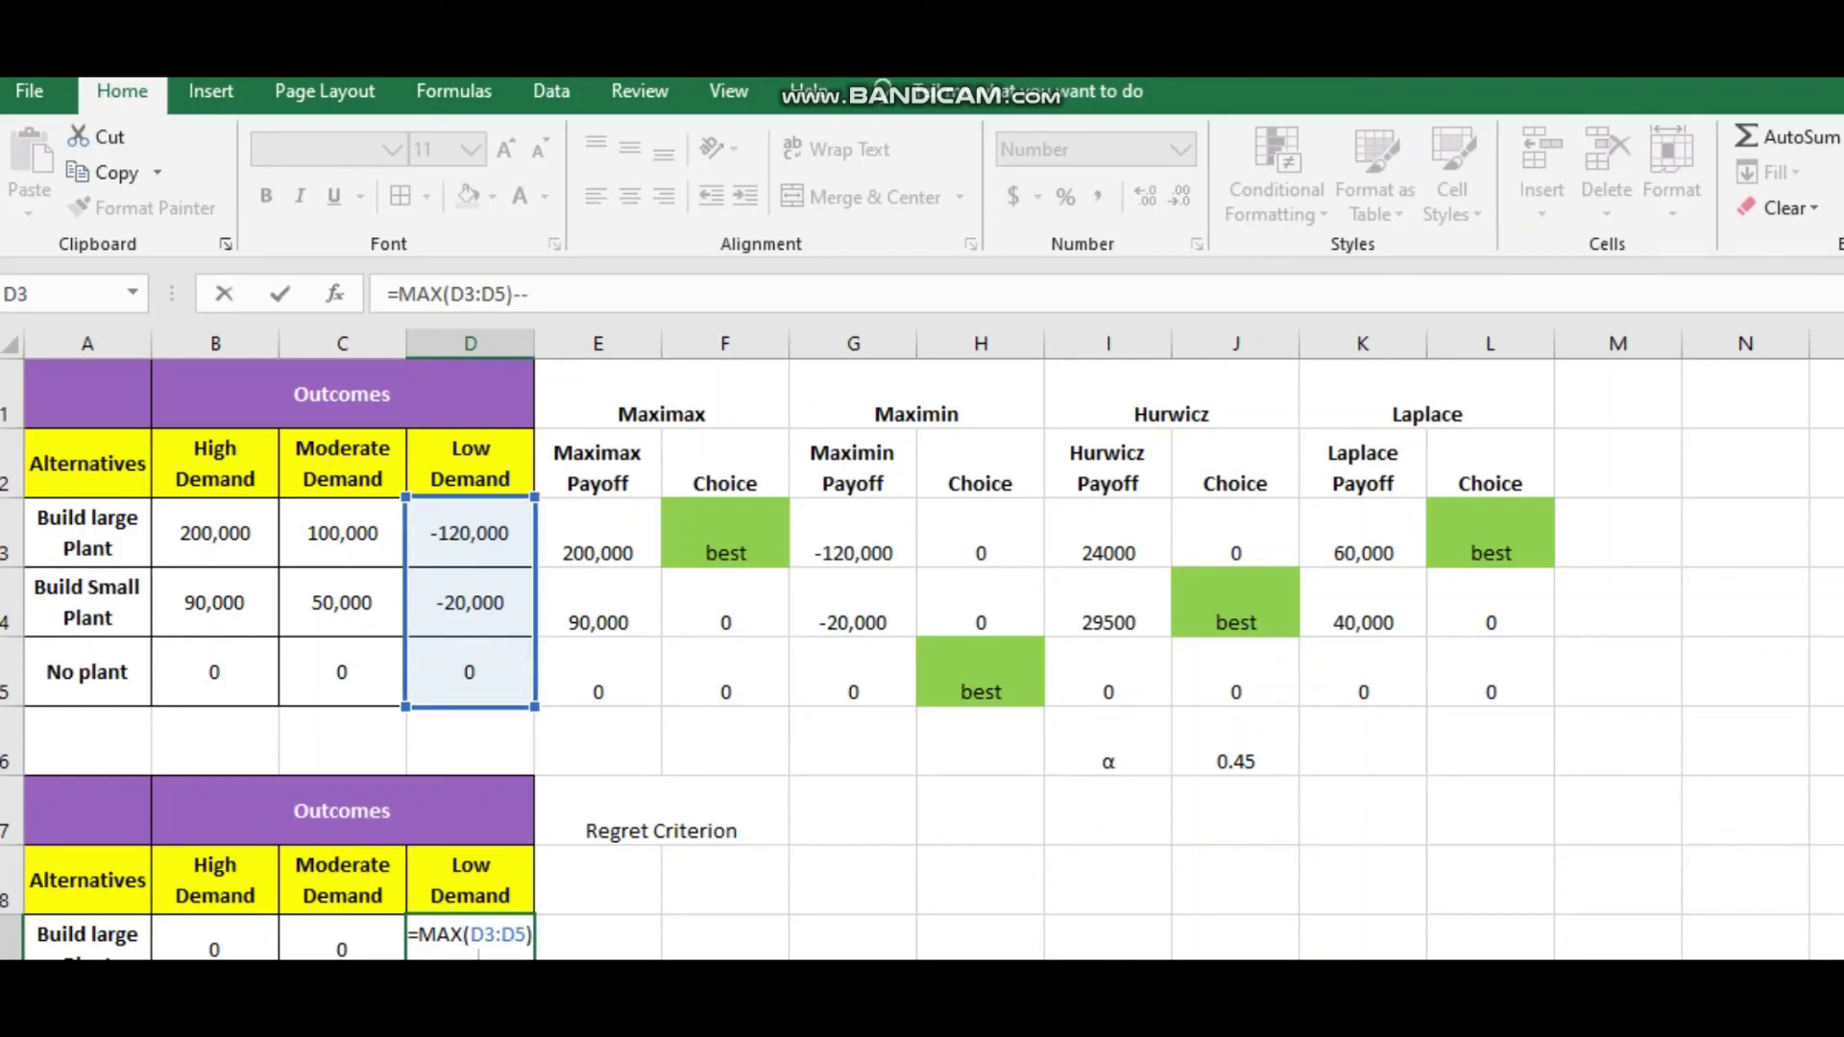
pyautogui.scroll(-2, 921, 658)
pyautogui.scroll(2, 922, 659)
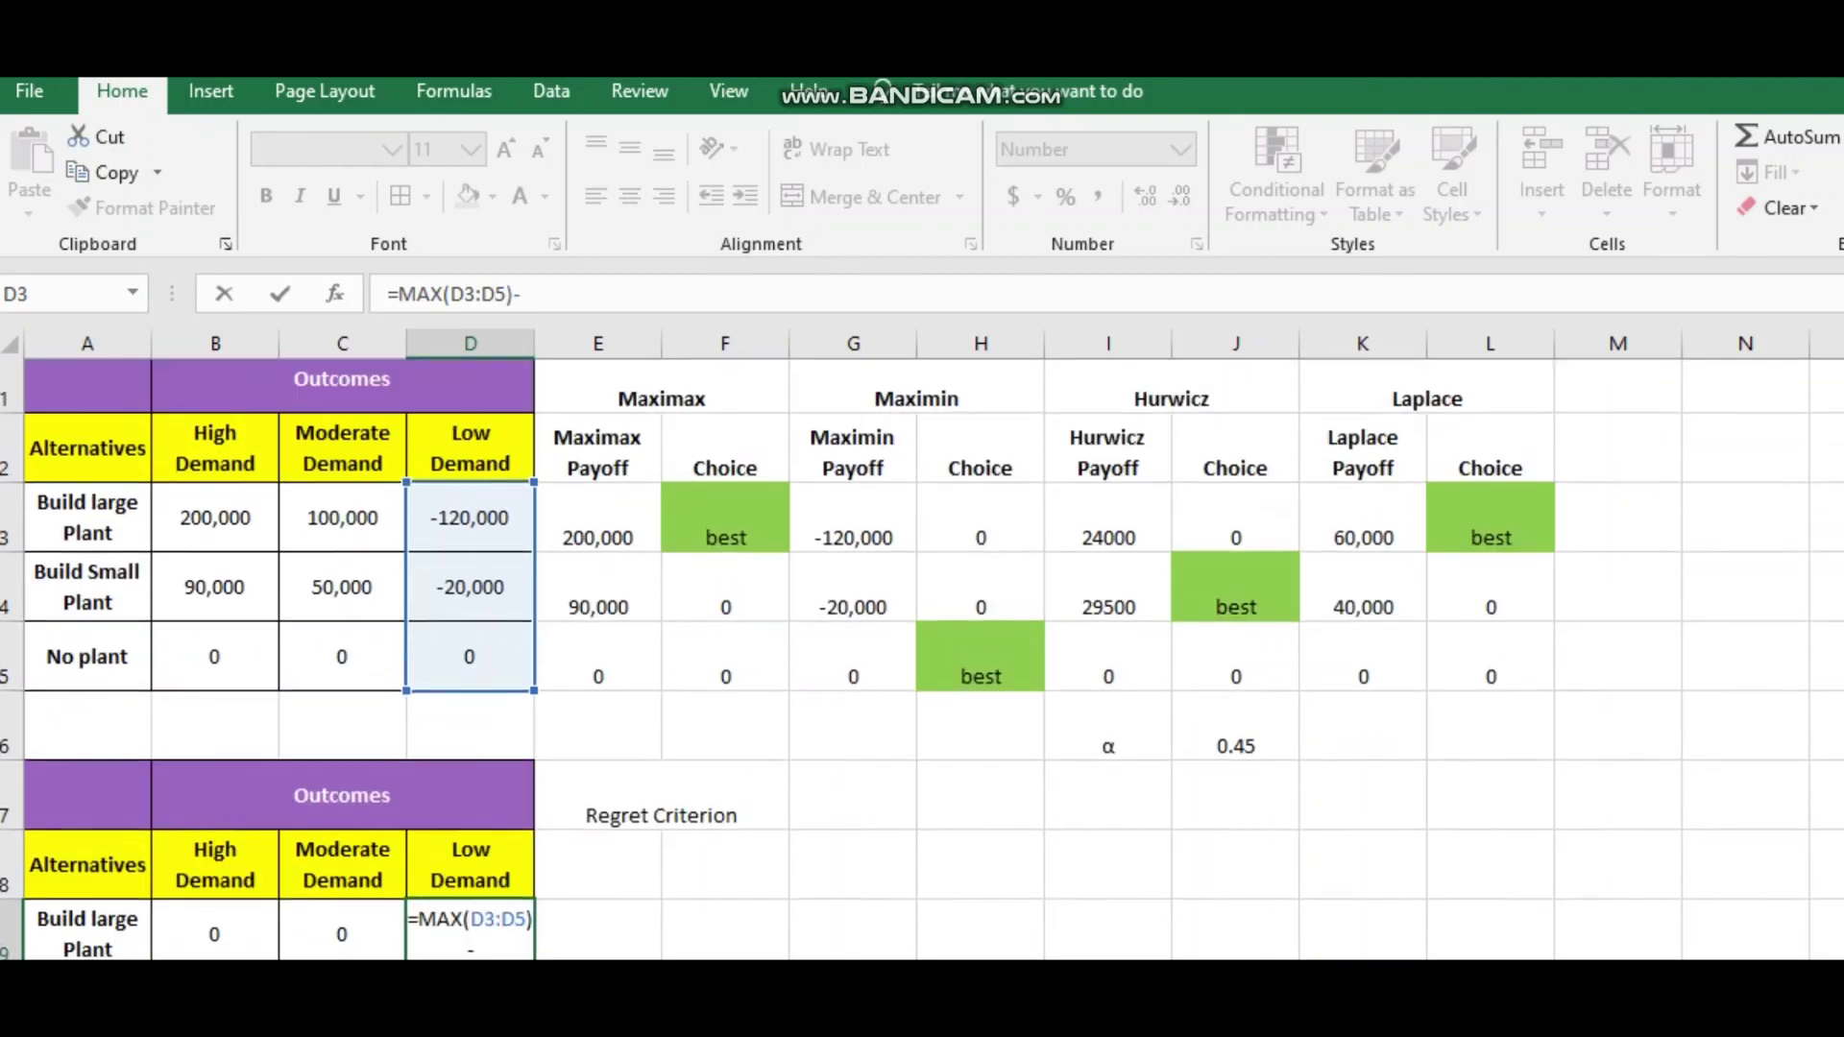
pyautogui.click(469, 533)
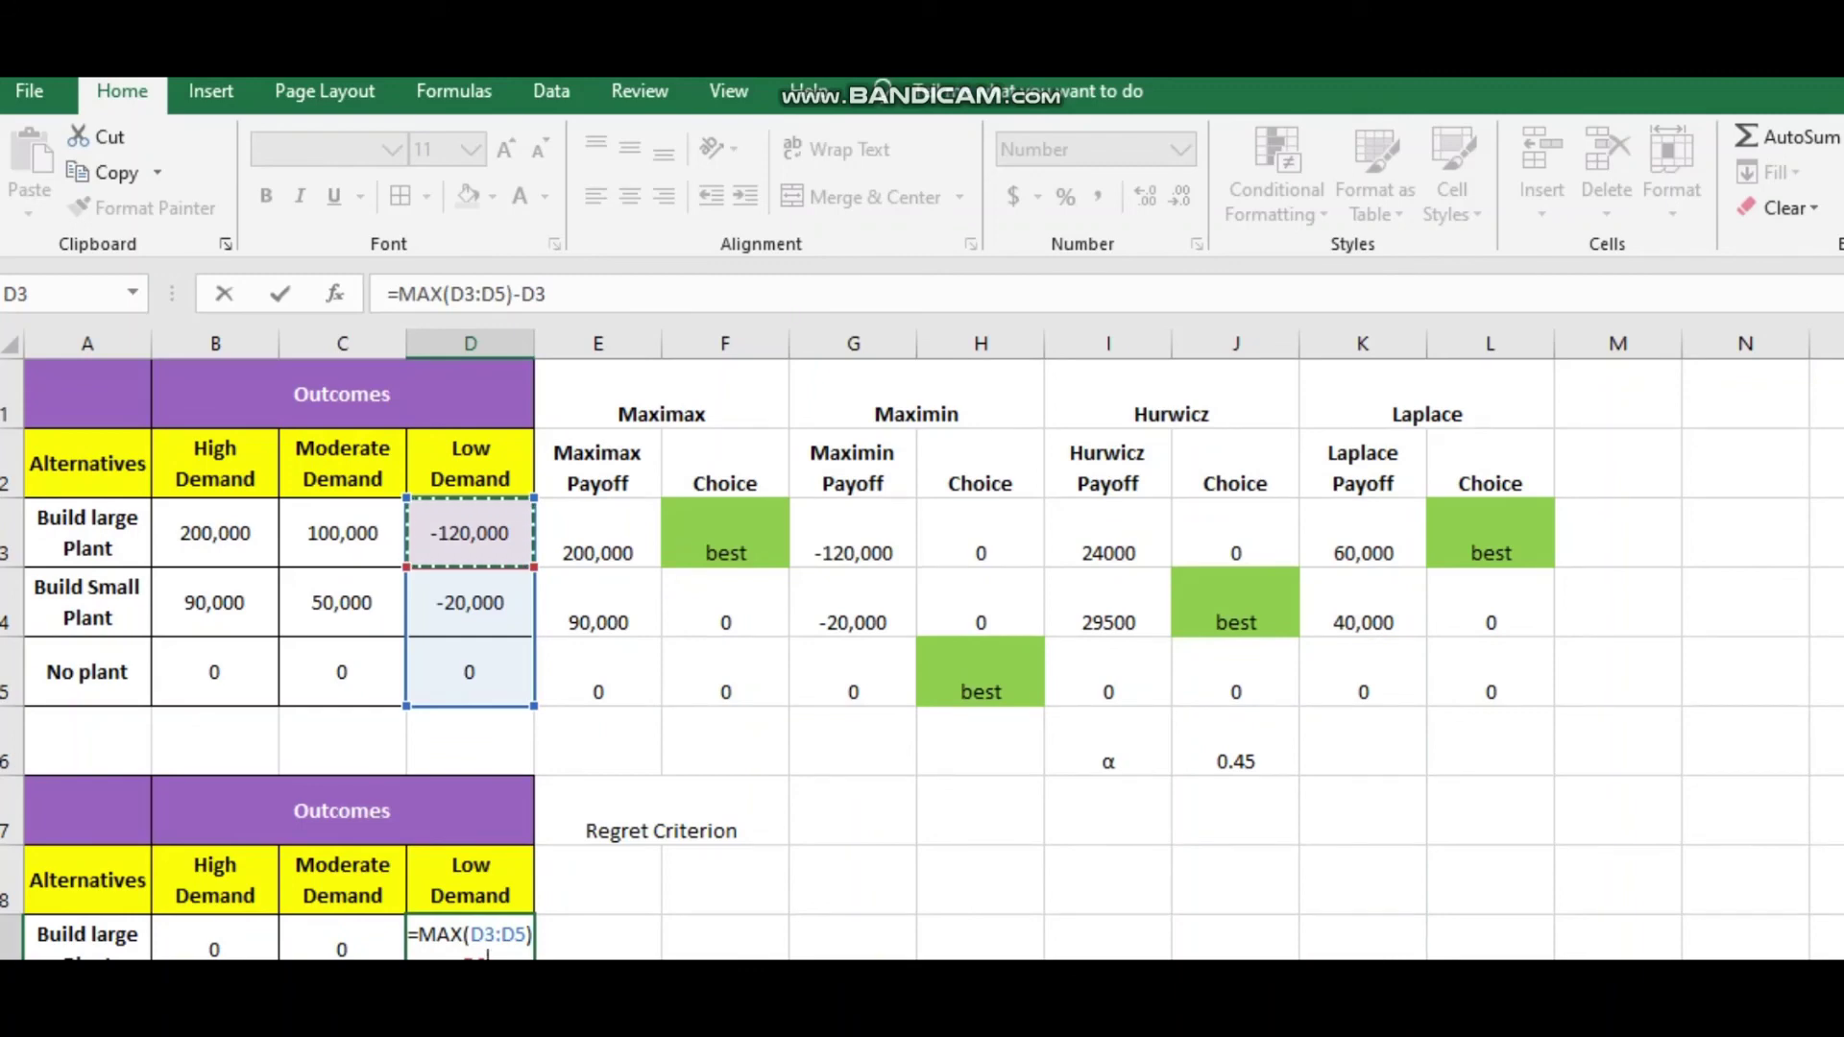
pyautogui.press('Return')
# Fill the Low Demand regret formula from D9 down through D11.
pyautogui.scroll(-4, 922, 659)
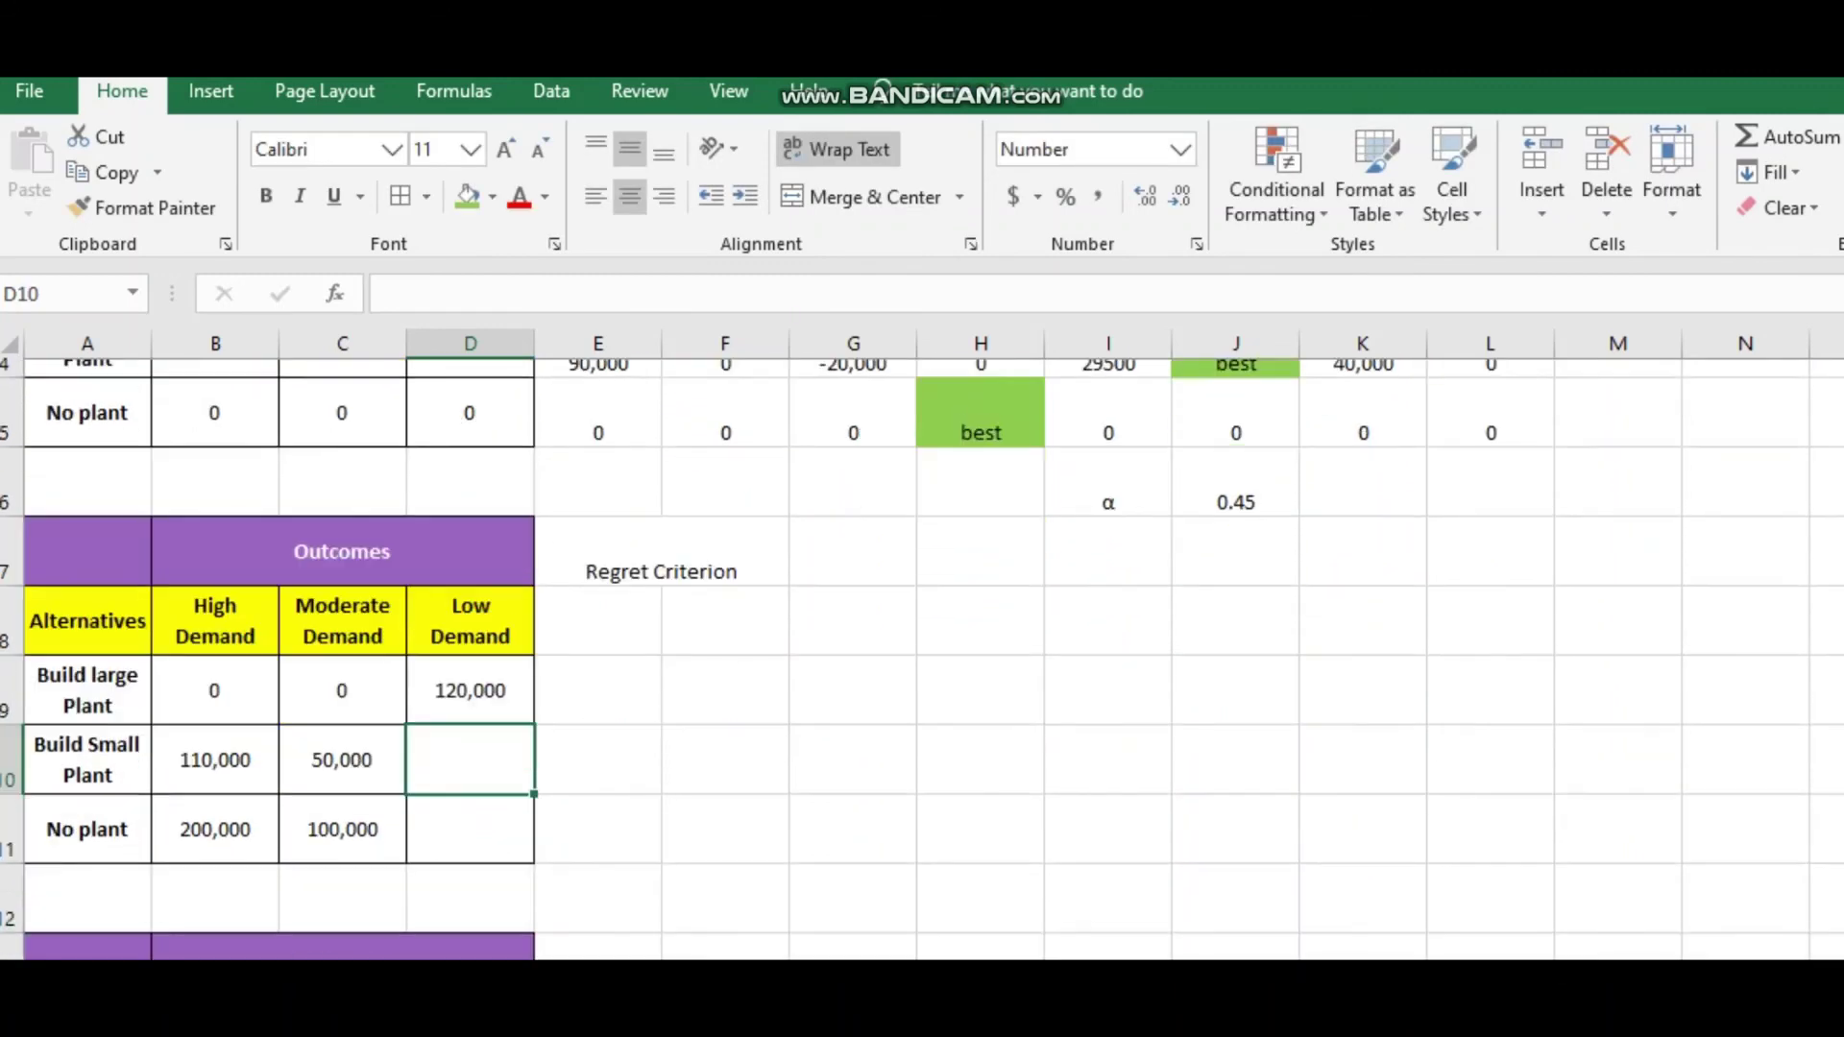
pyautogui.click(469, 671)
pyautogui.moveTo(533, 707); pyautogui.dragTo(533, 845)
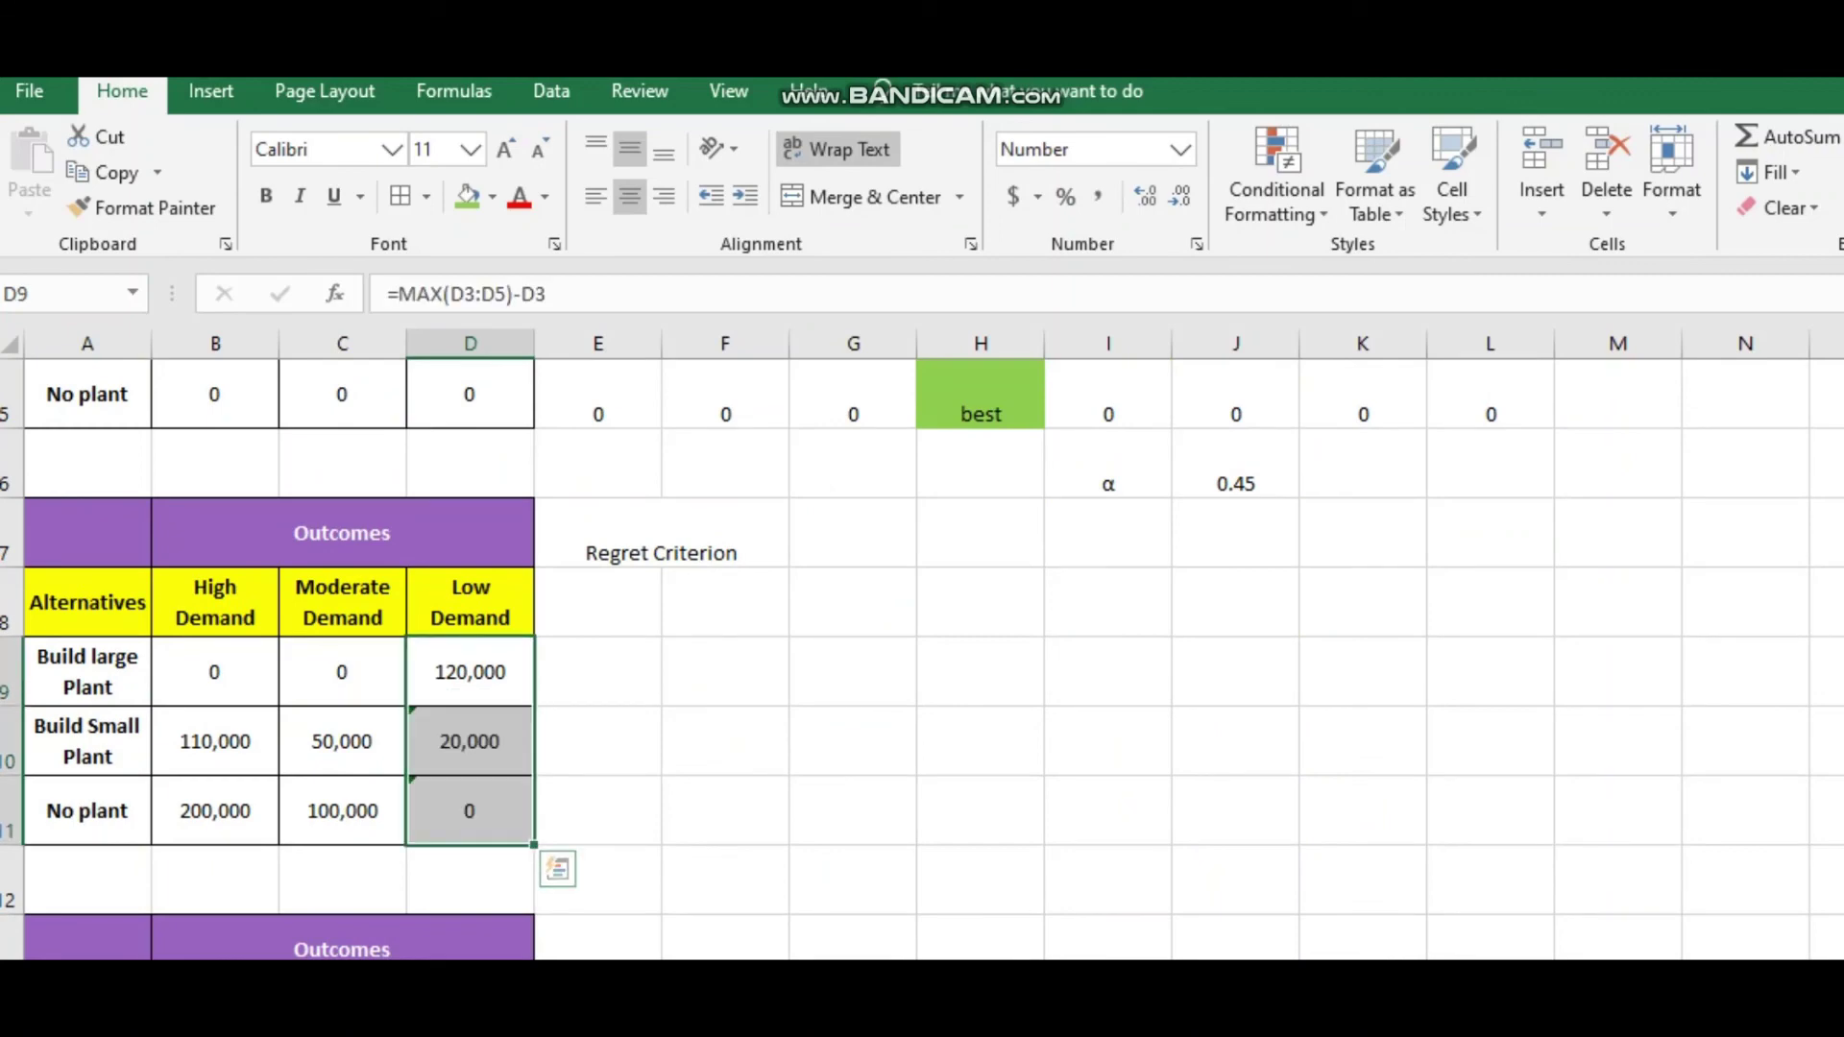
# Enter the header "Regret Payoff" in E8 under Regret Criterion and wrap its text.
pyautogui.click(597, 602)
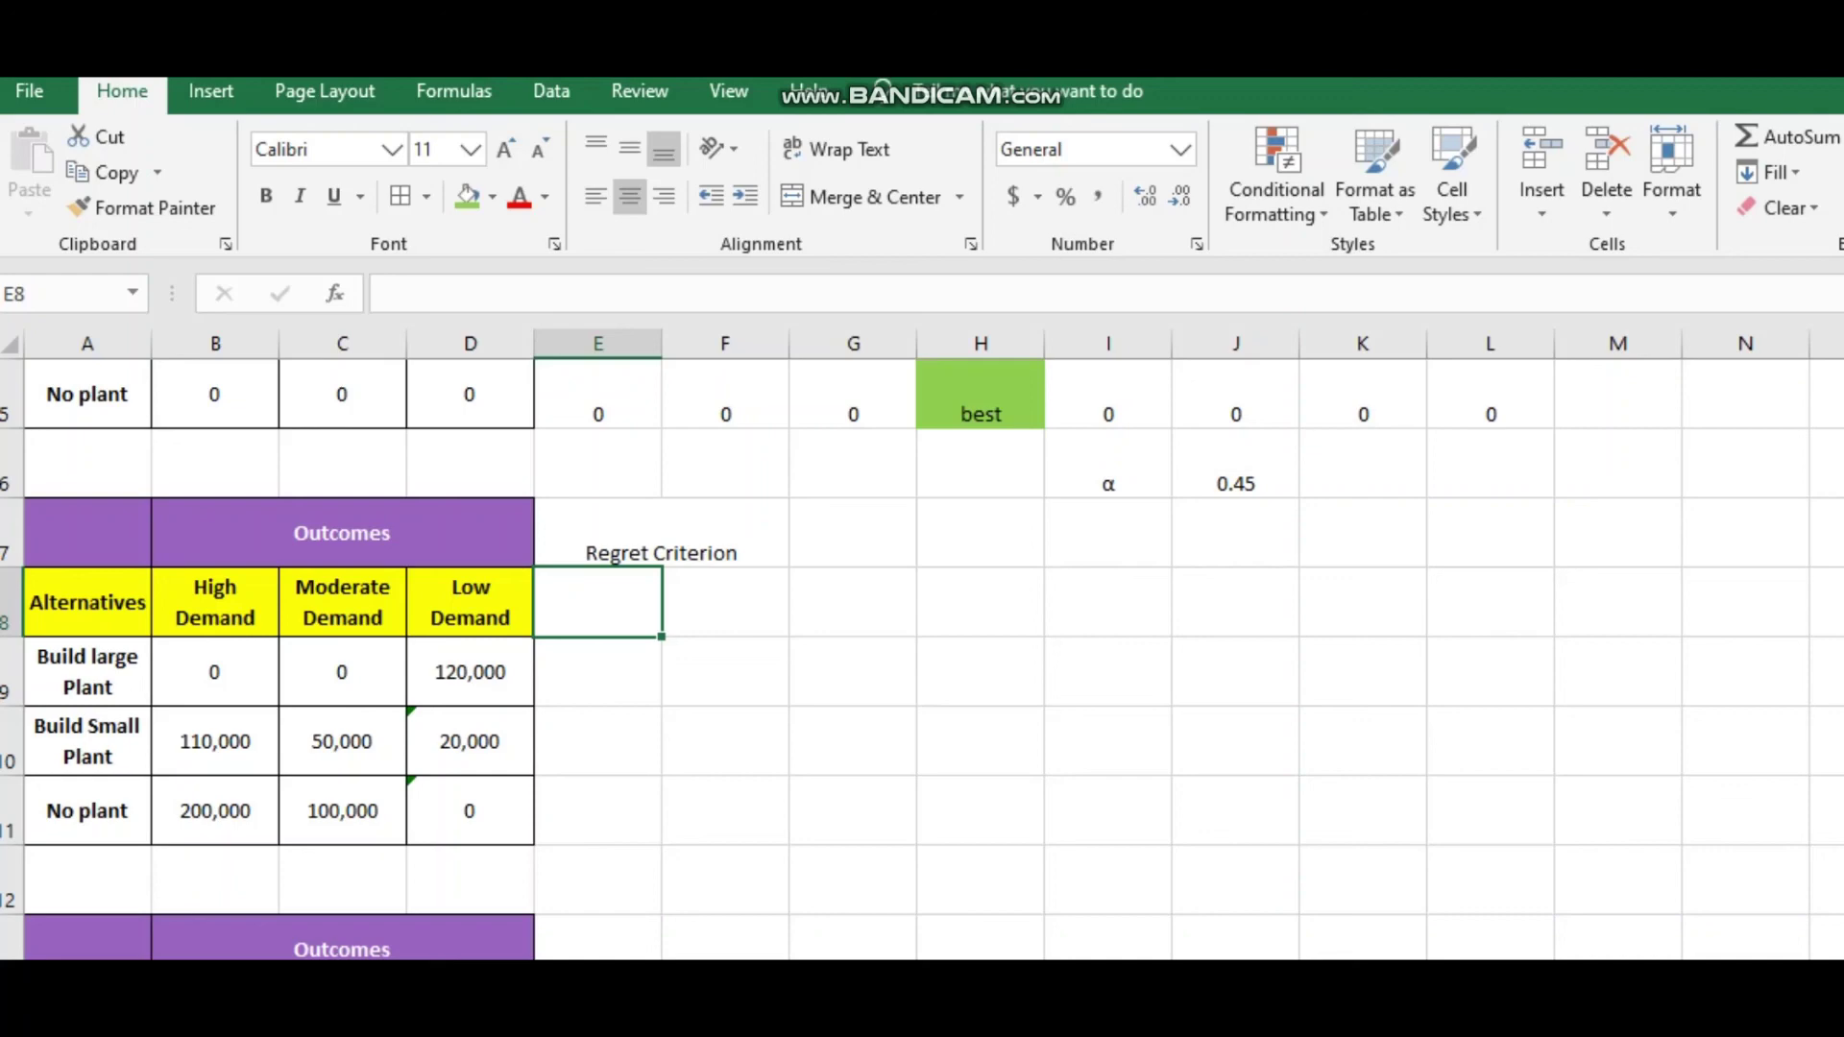
pyautogui.moveTo(214, 671); pyautogui.dragTo(469, 879)
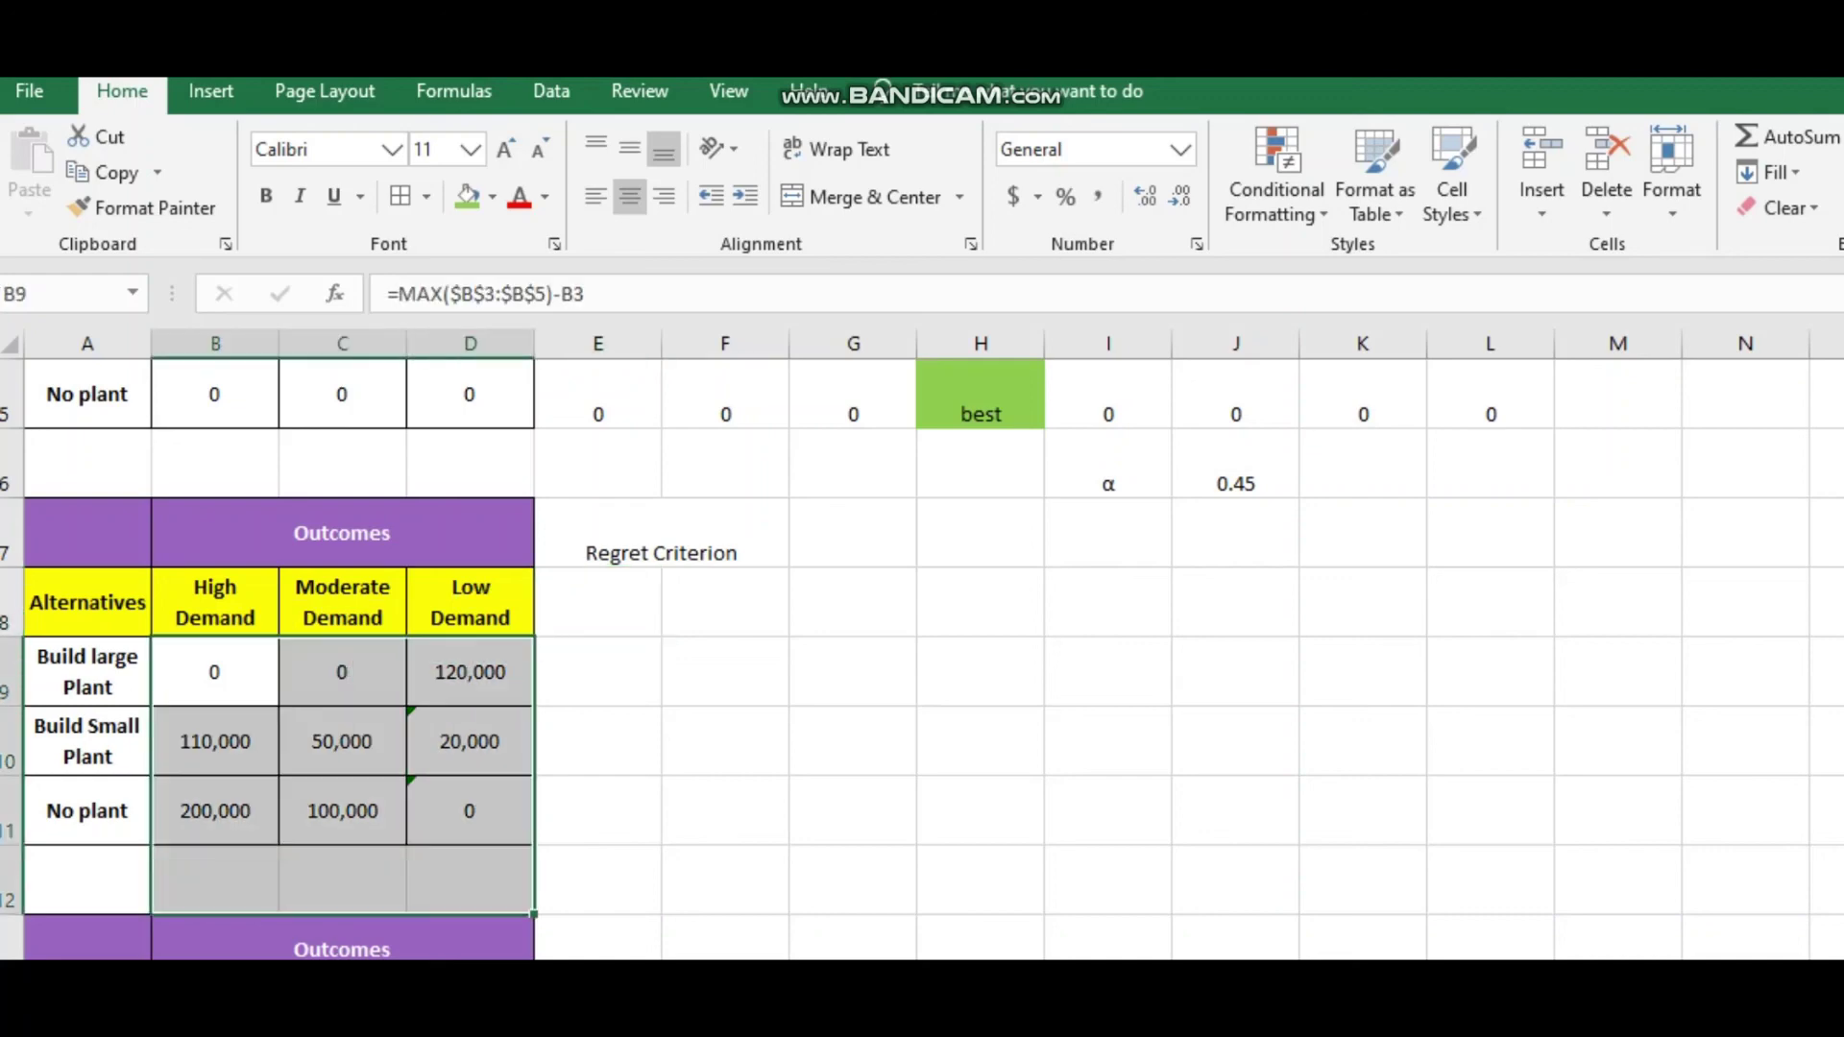
pyautogui.click(597, 811)
pyautogui.click(596, 602)
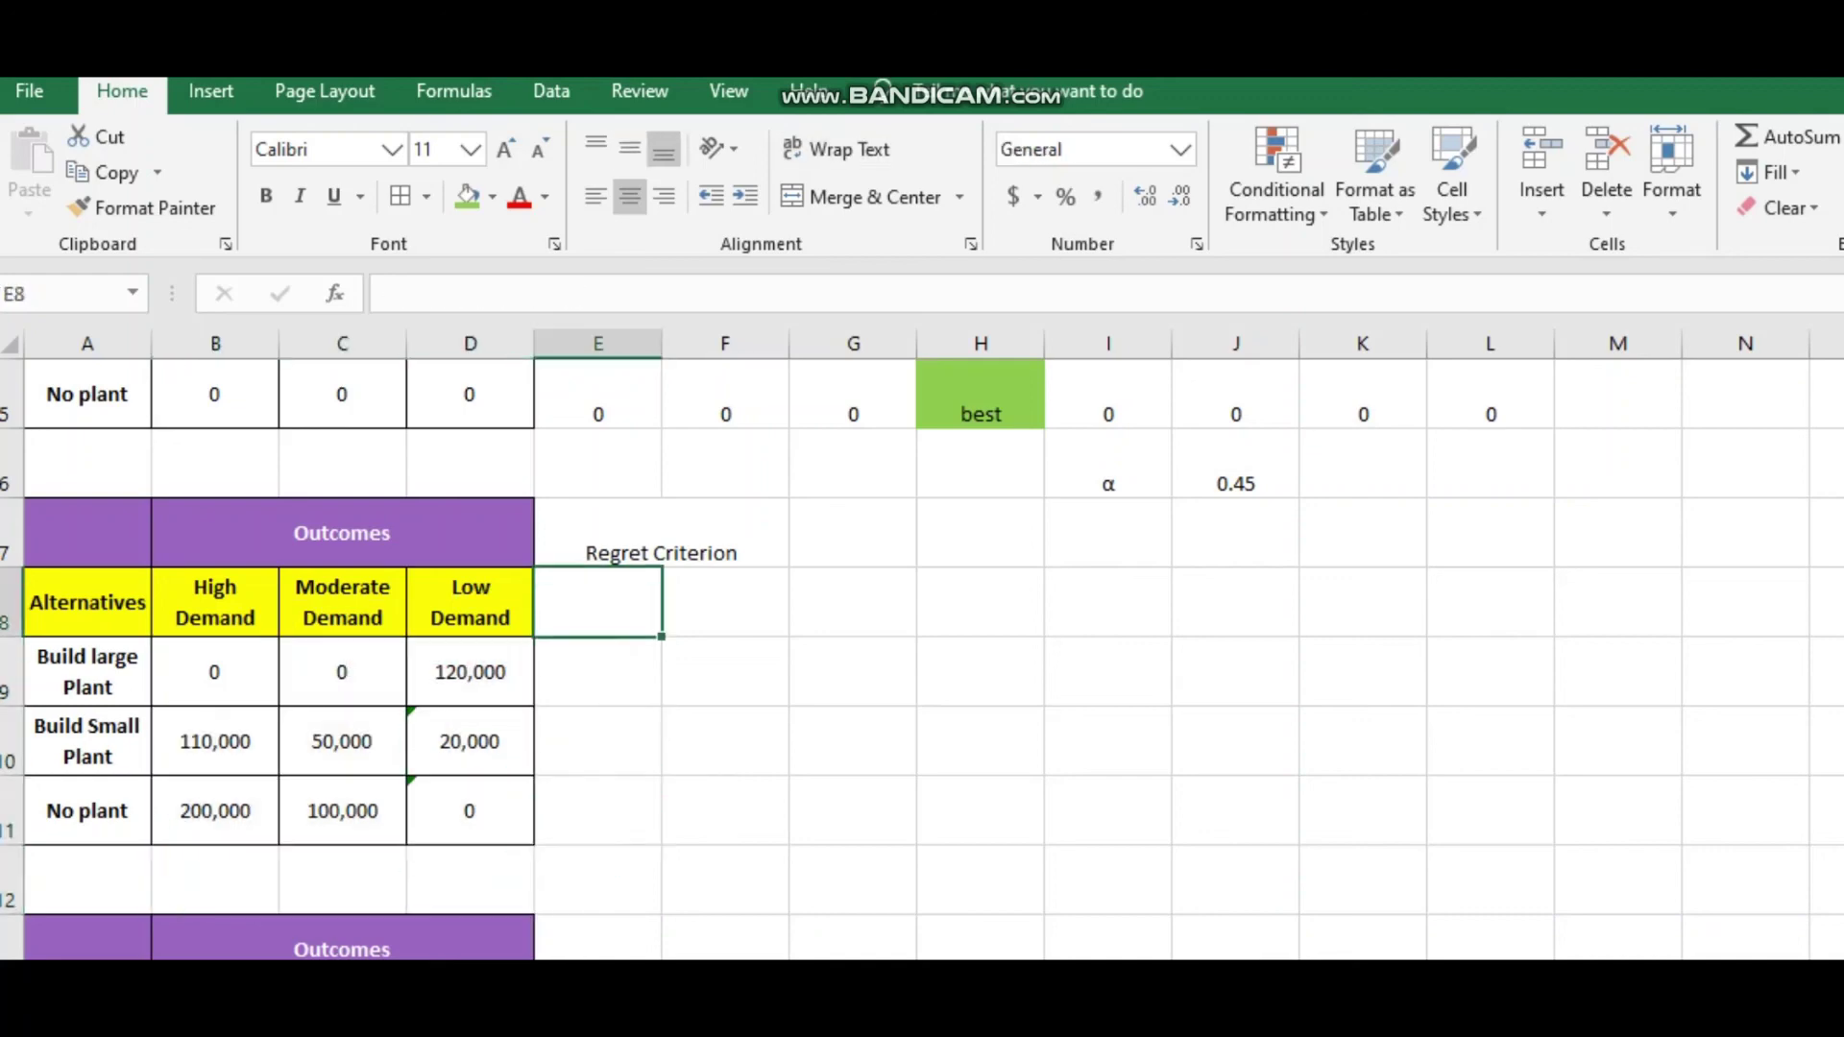
pyautogui.write('Regret ')
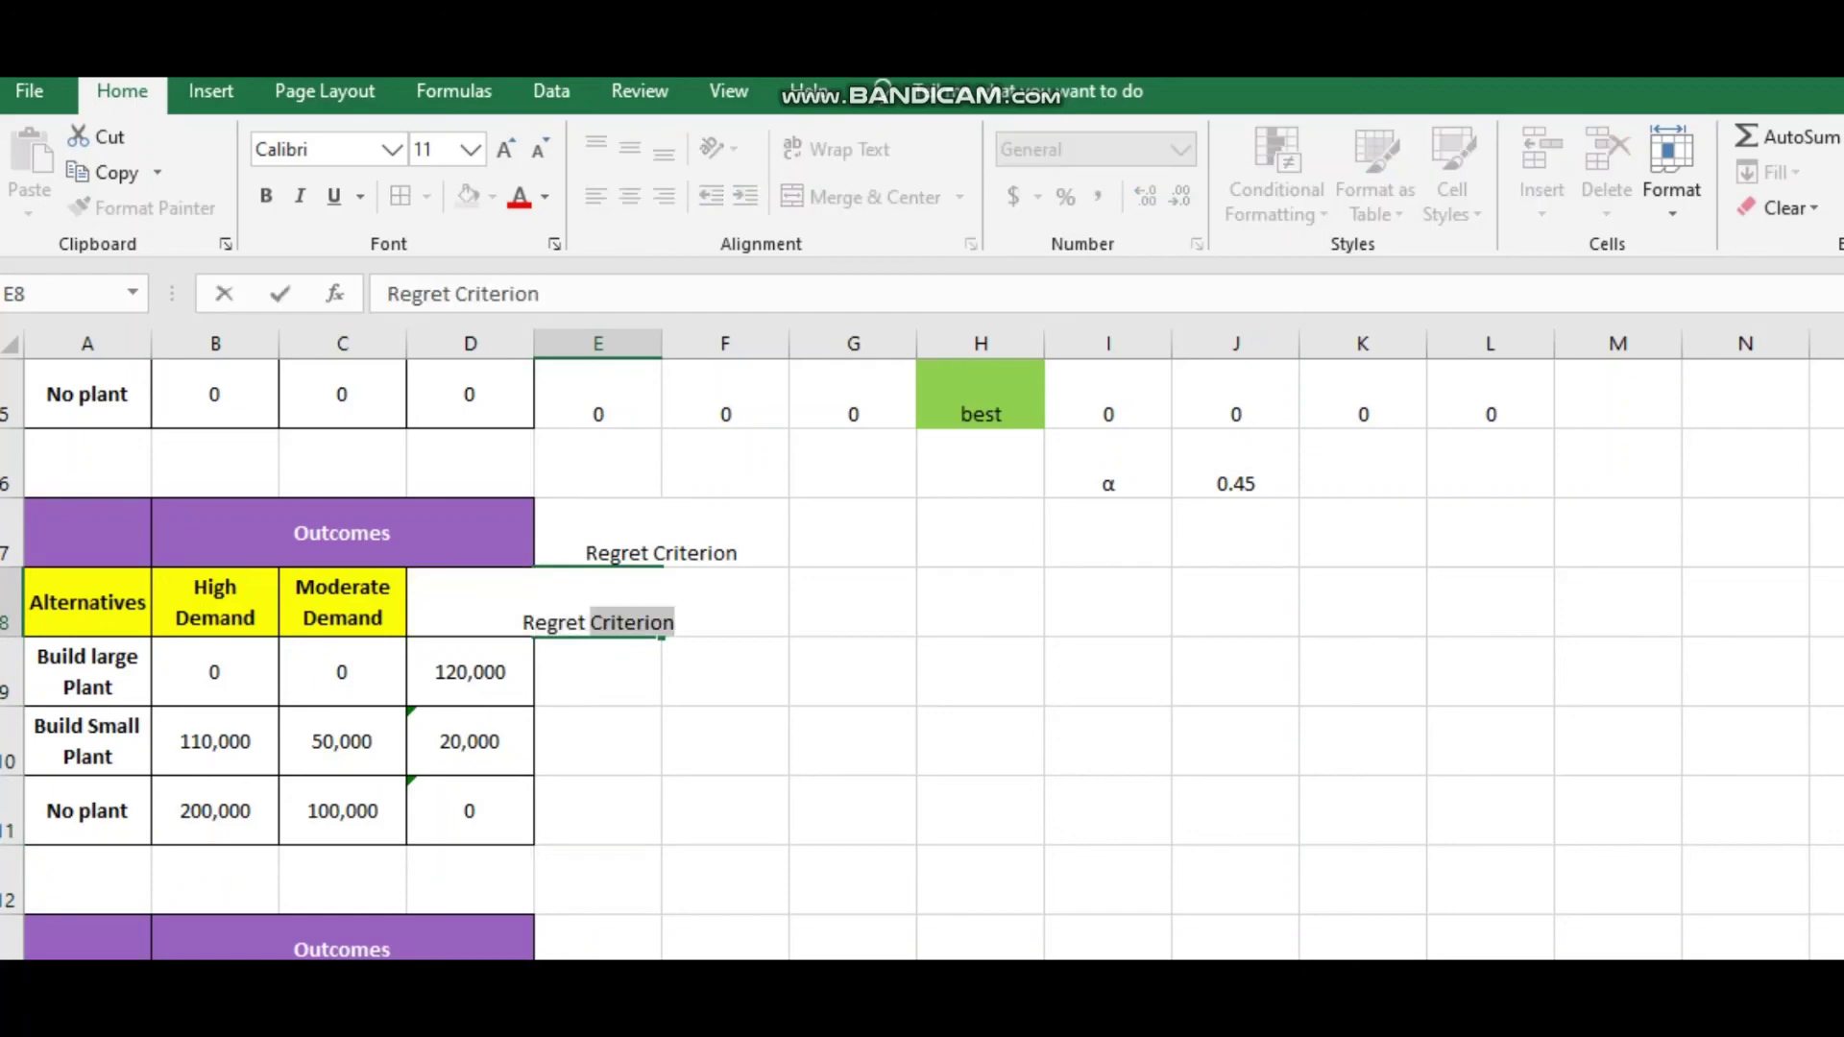
pyautogui.write('Payoff')
pyautogui.press('Return')
pyautogui.click(597, 602)
pyautogui.click(836, 149)
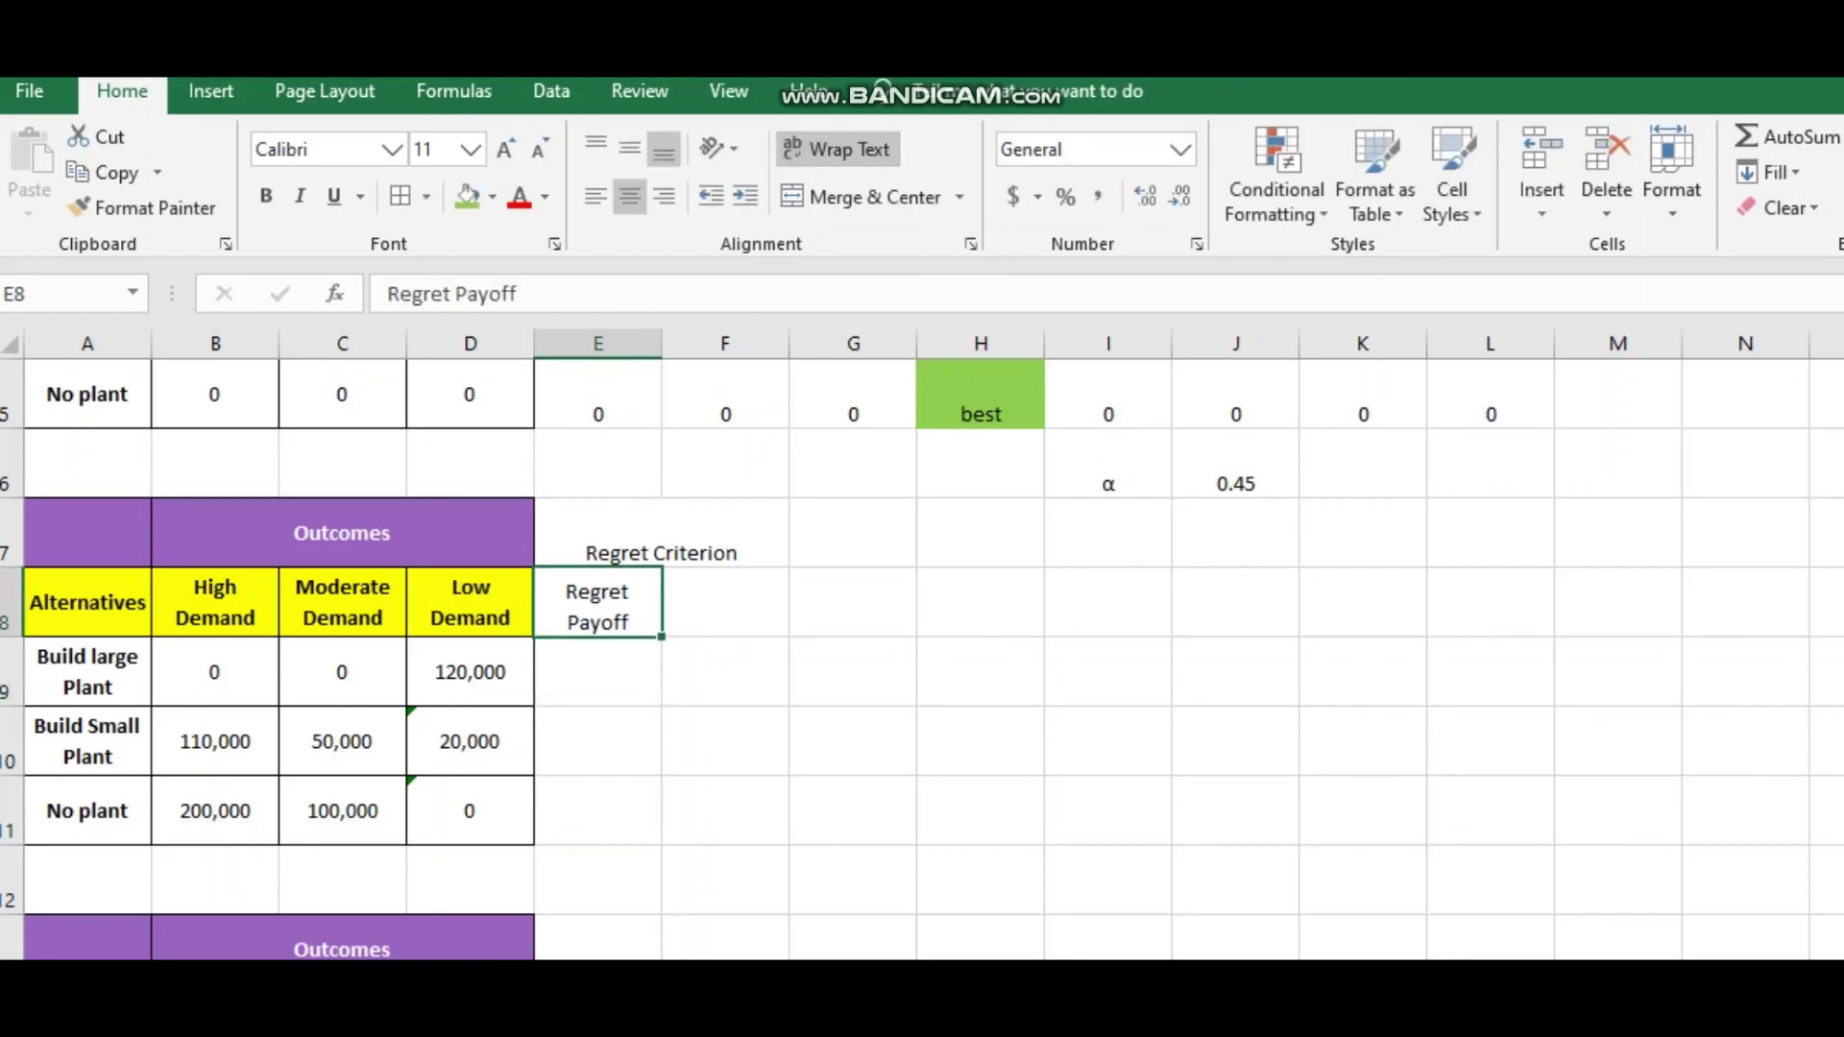
# Enter =MAX(B9:D9) in E9 as the large plant's regret payoff.
pyautogui.click(597, 671)
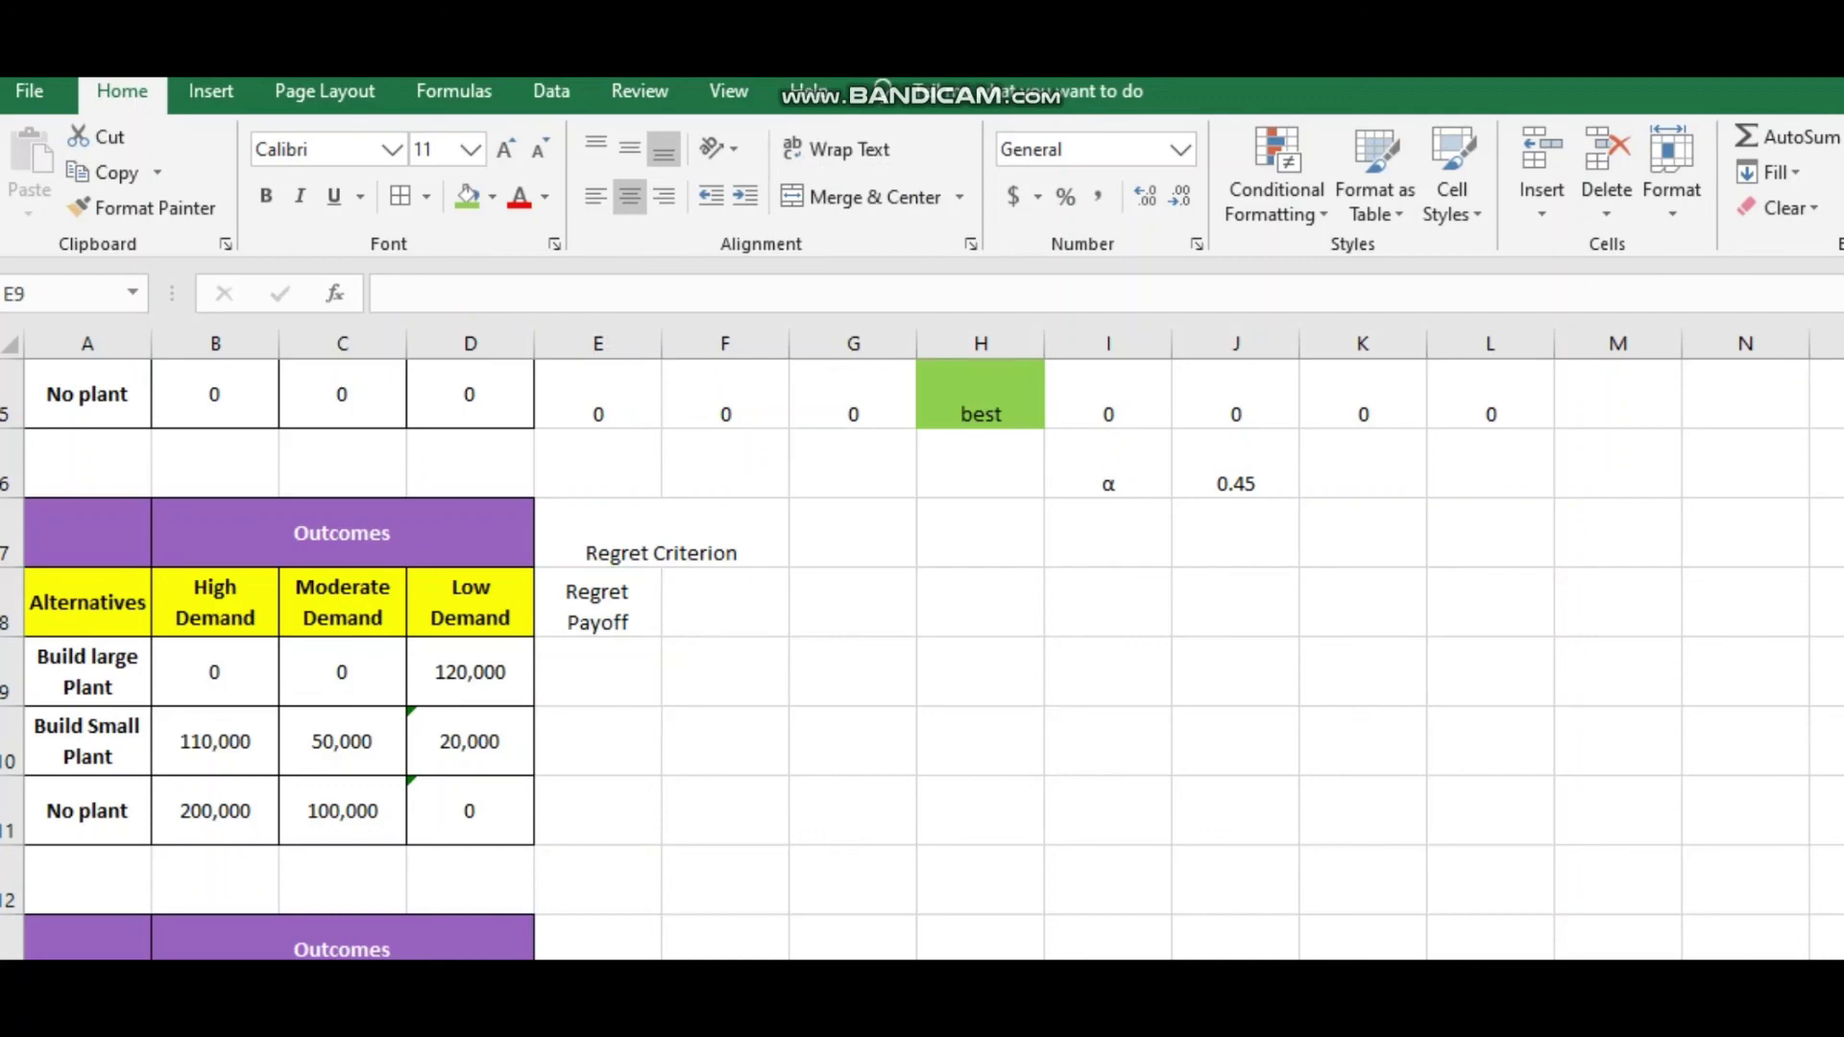
pyautogui.write('=')
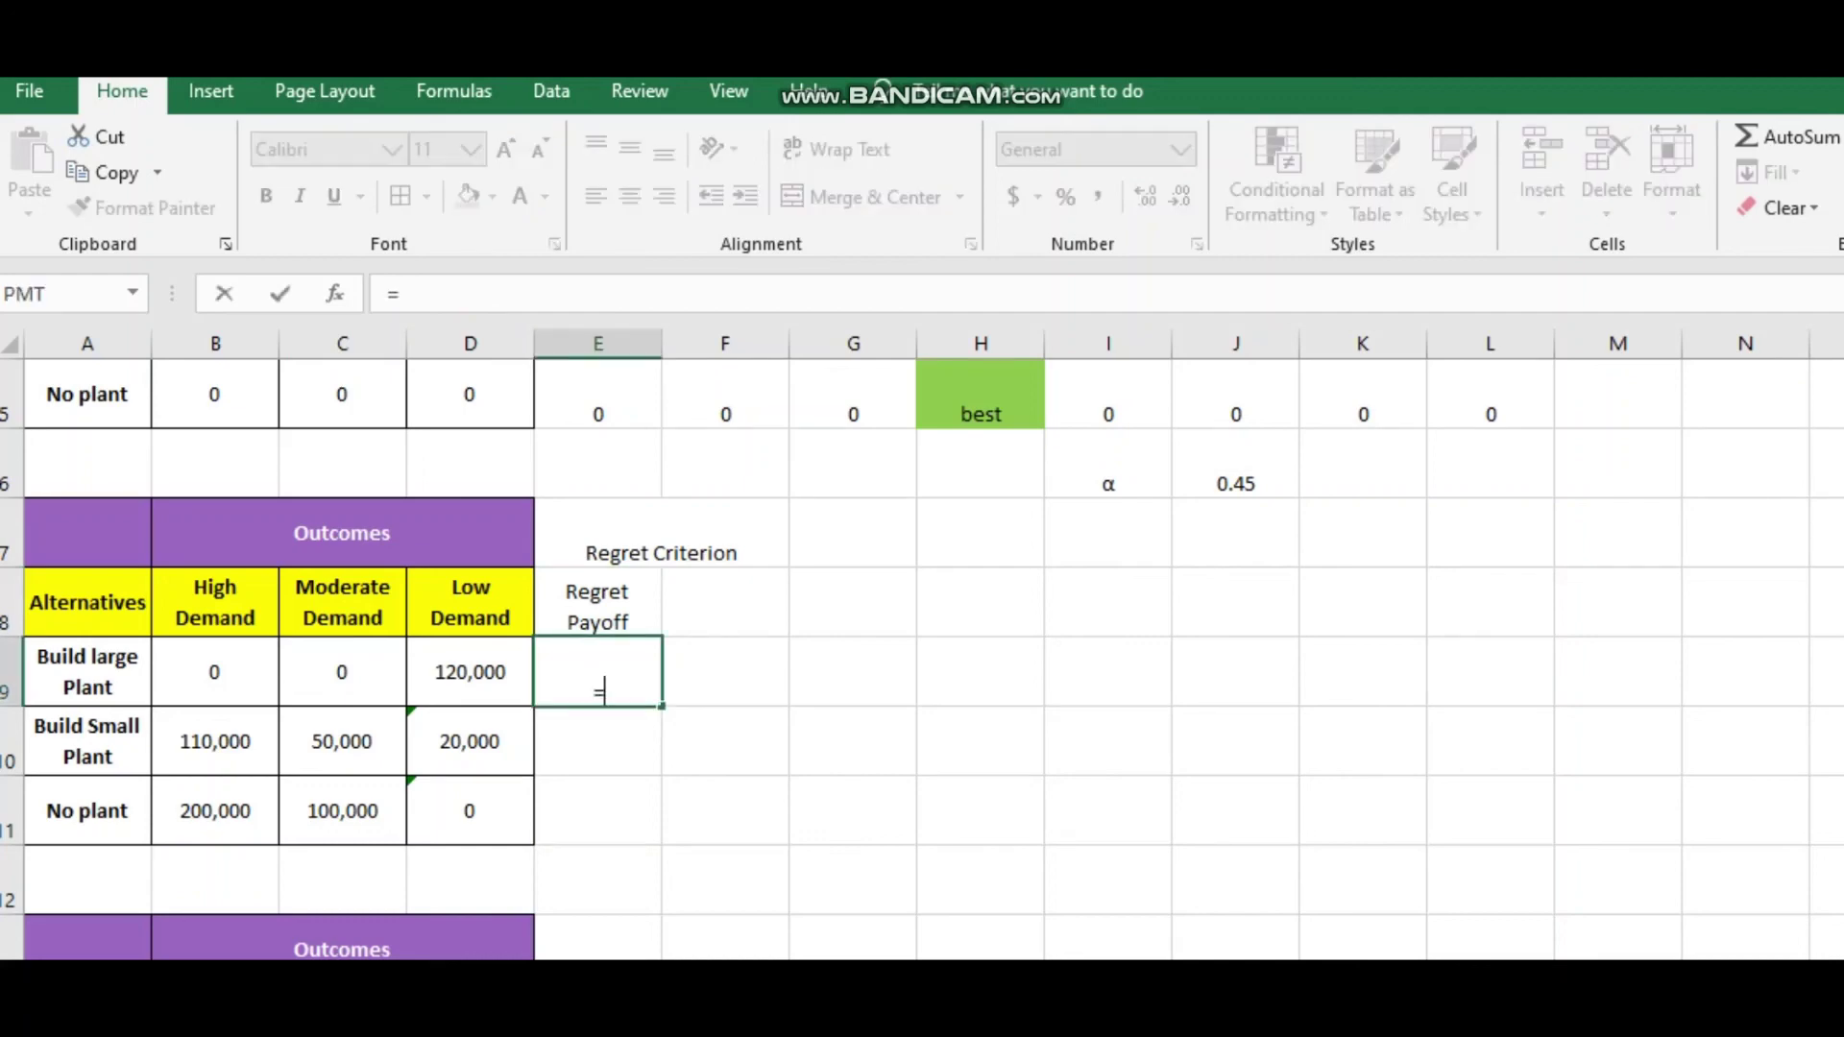
pyautogui.write('max')
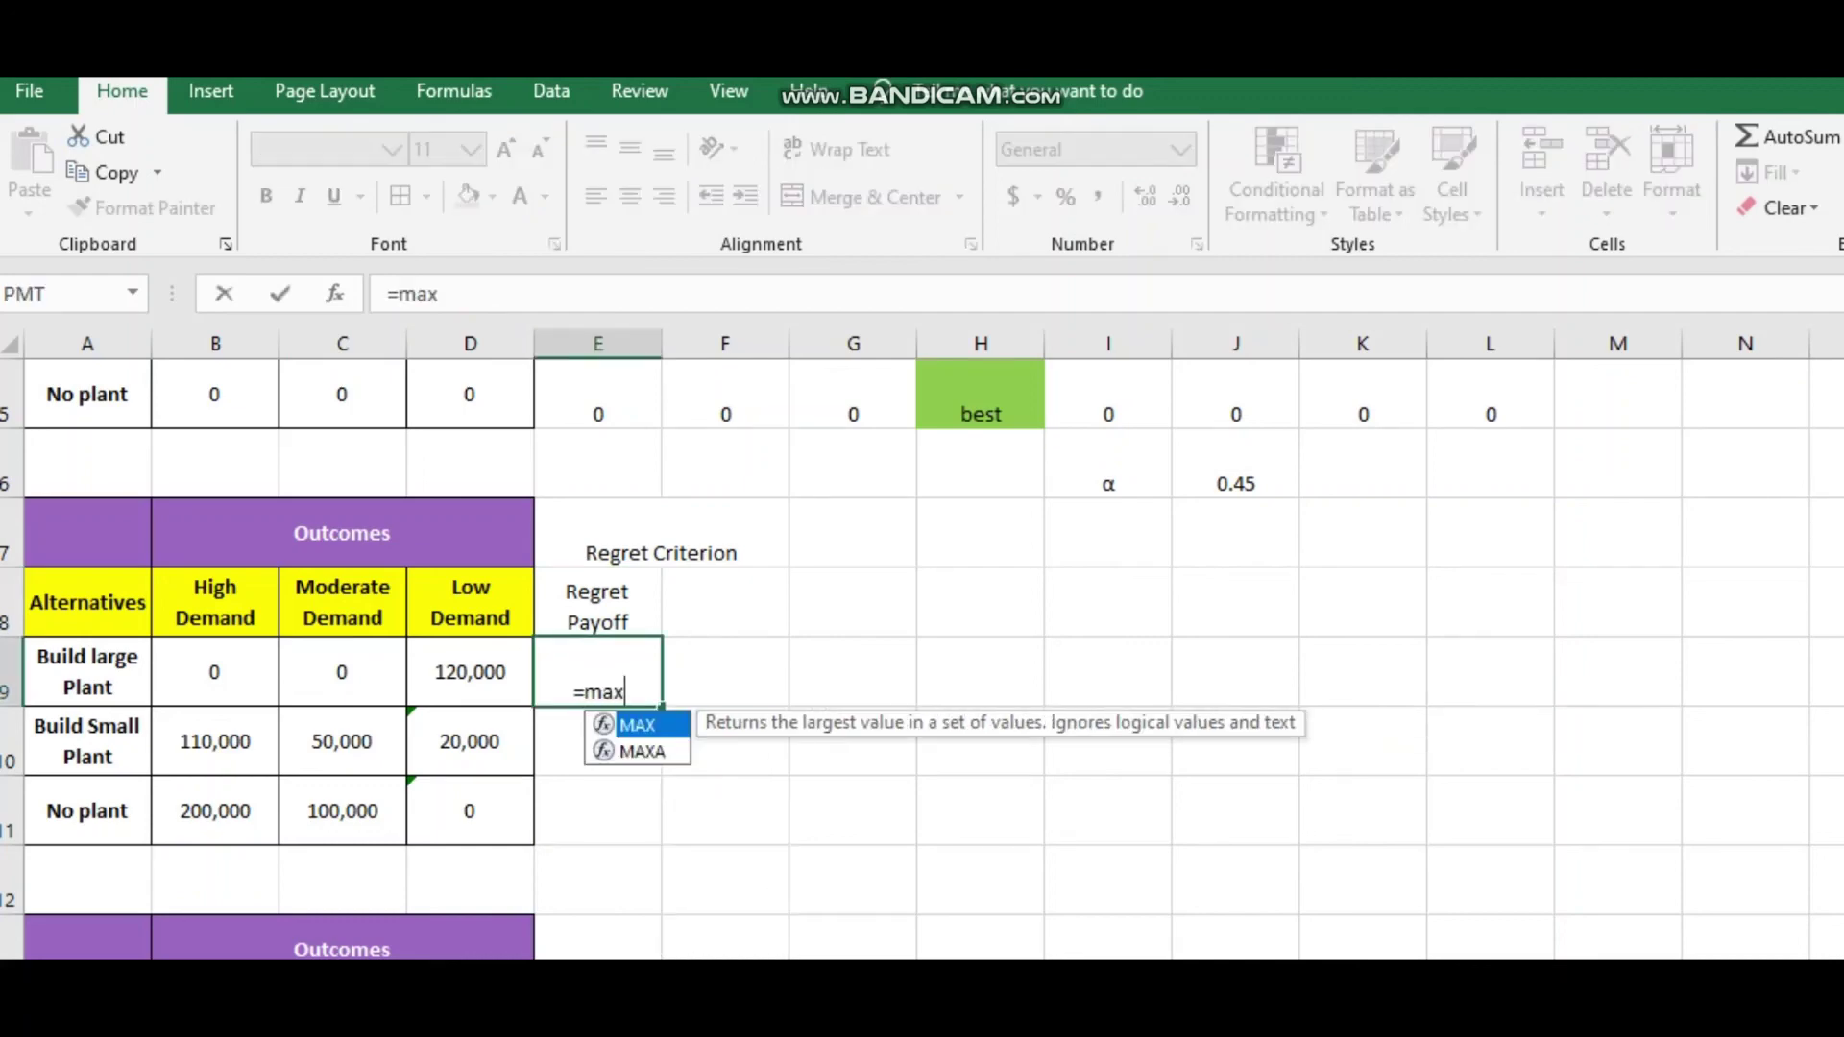
pyautogui.press('Tab')
pyautogui.moveTo(470, 672); pyautogui.dragTo(202, 672)
pyautogui.write(')')
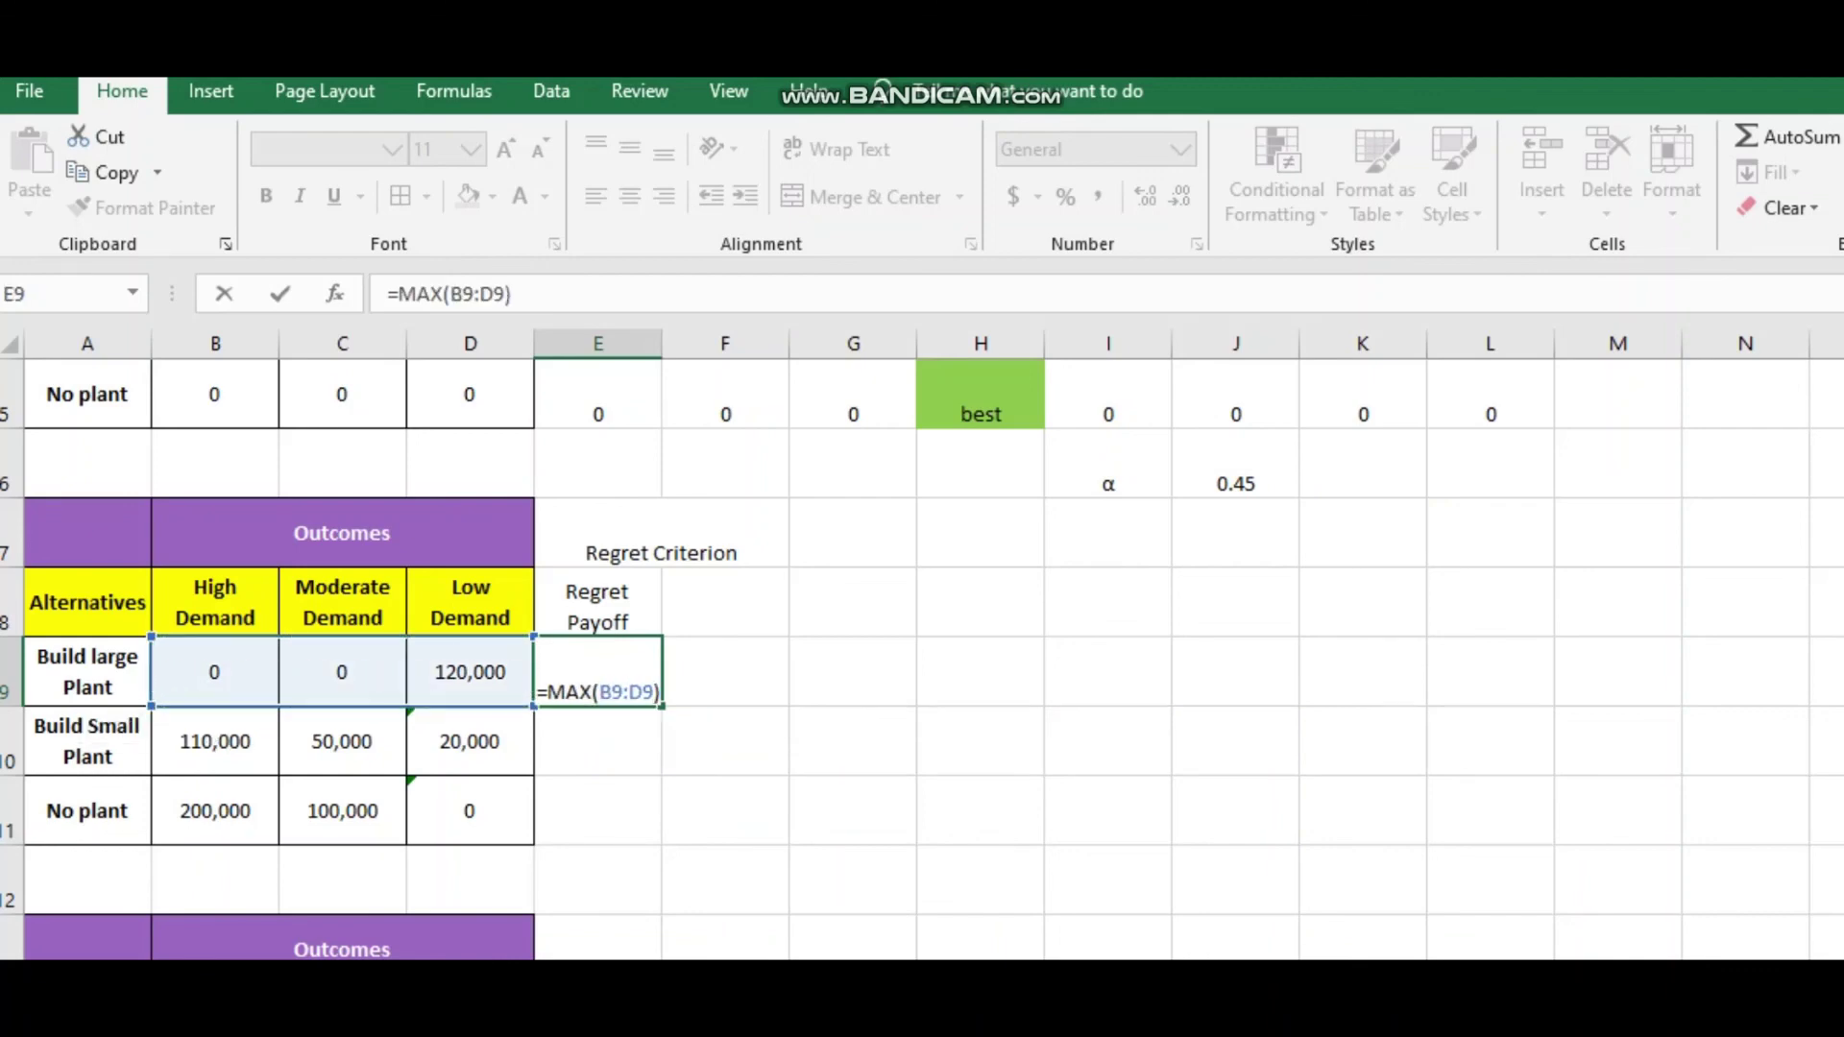
pyautogui.press('Return')
pyautogui.doubleClick(537, 691)
pyautogui.write('=')
pyautogui.click(725, 741)
pyautogui.press('Escape')
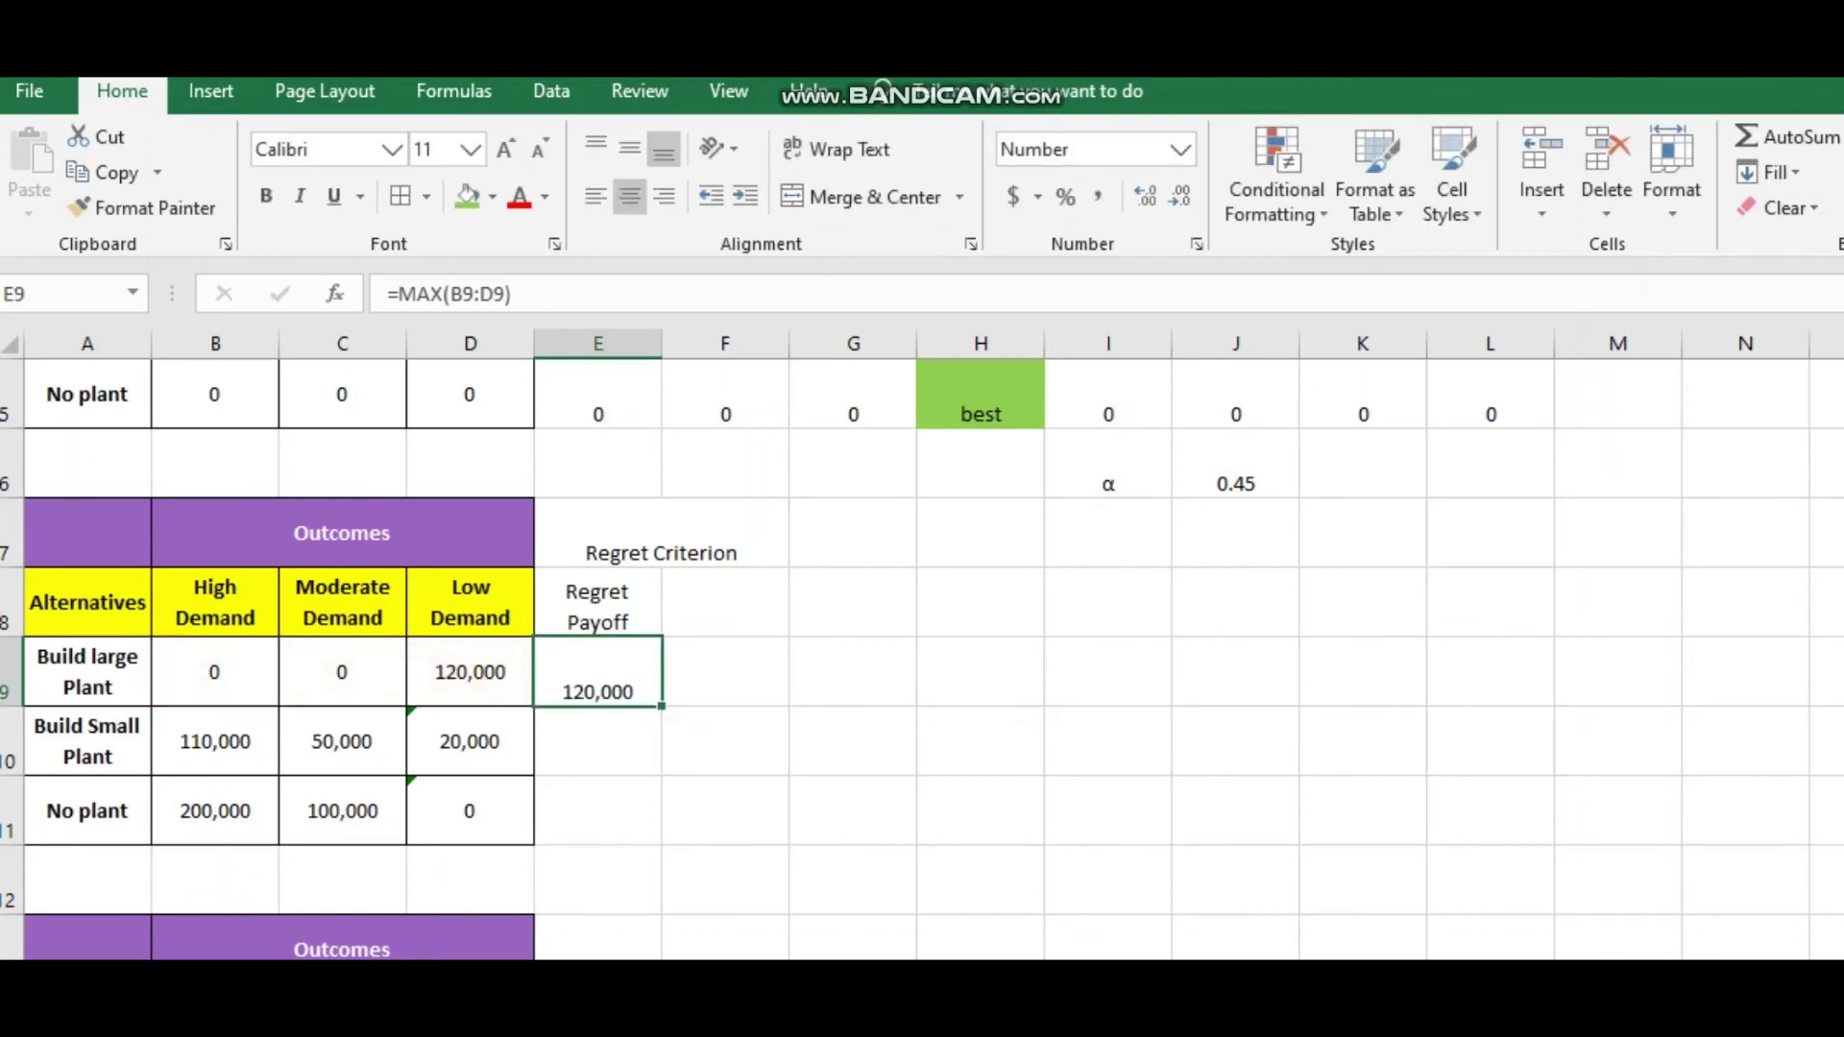
# Fill the regret payoff formula from E9 down through E11.
pyautogui.moveTo(660, 706); pyautogui.dragTo(660, 831)
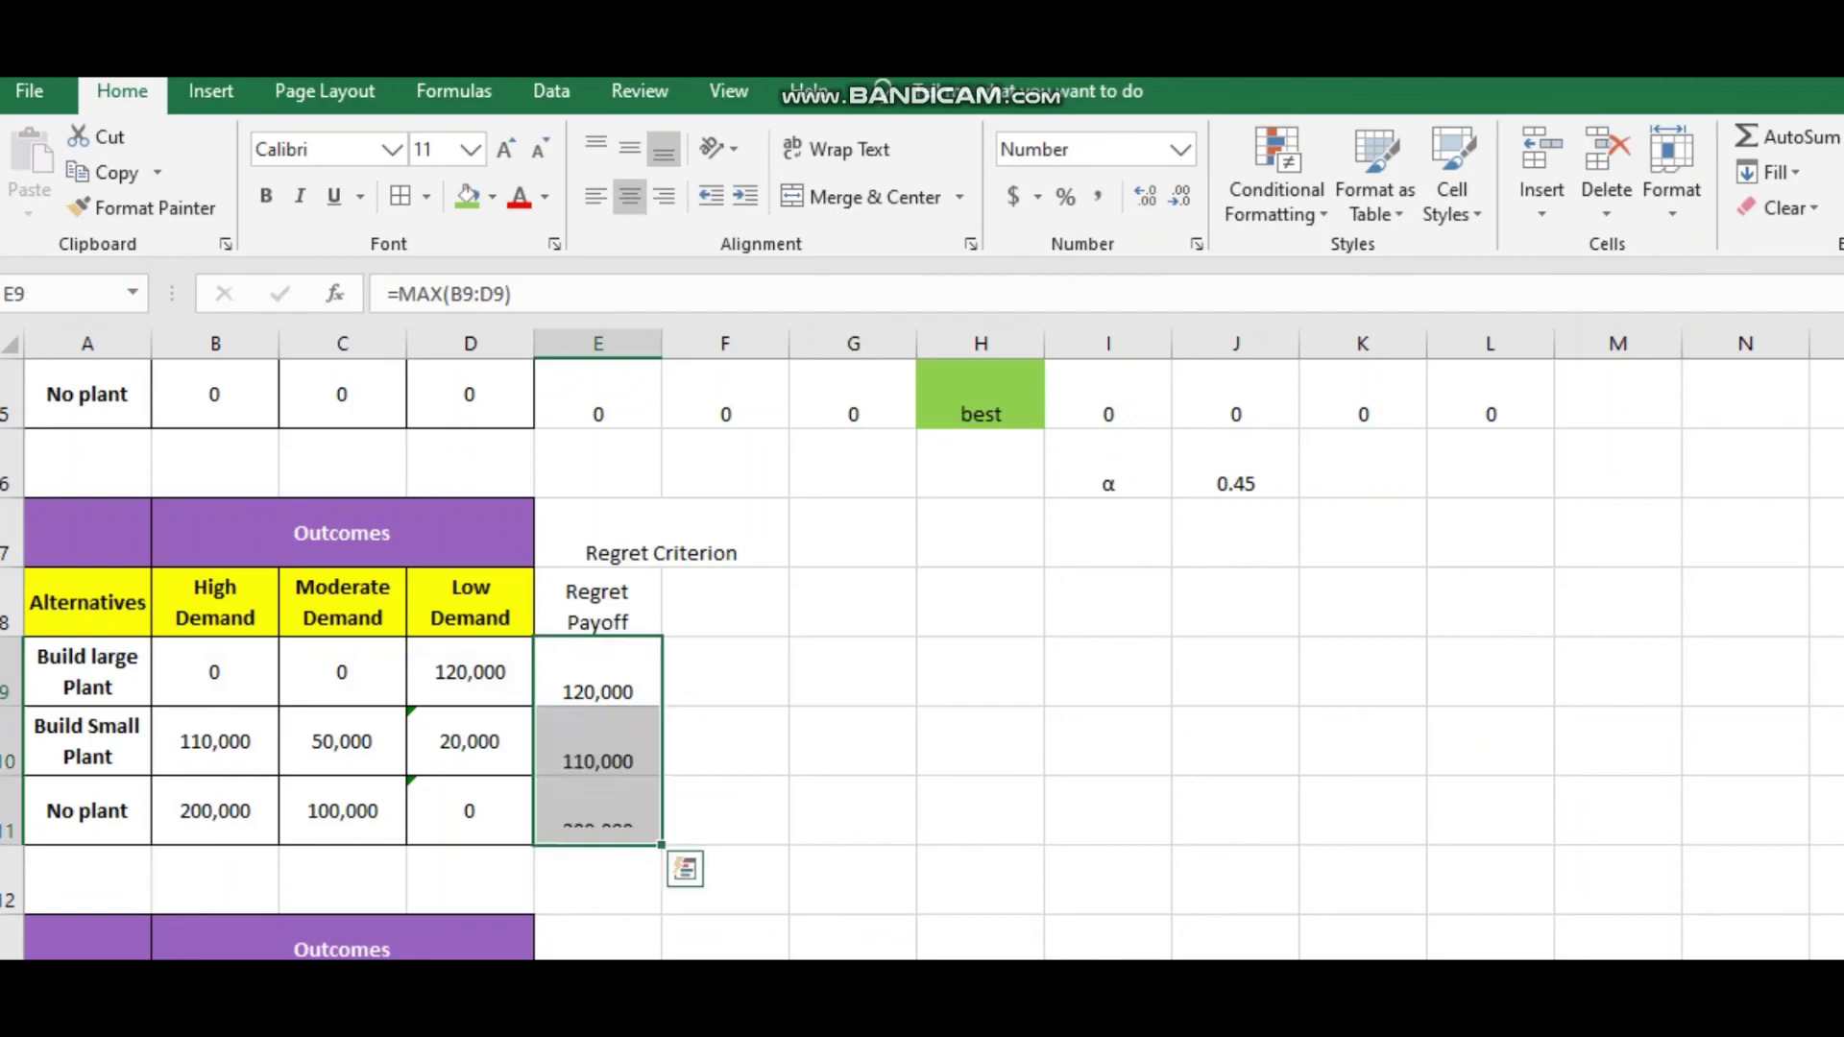
pyautogui.click(725, 810)
# Enter the header "Choice" in F8 beside Regret Payoff.
pyautogui.click(725, 601)
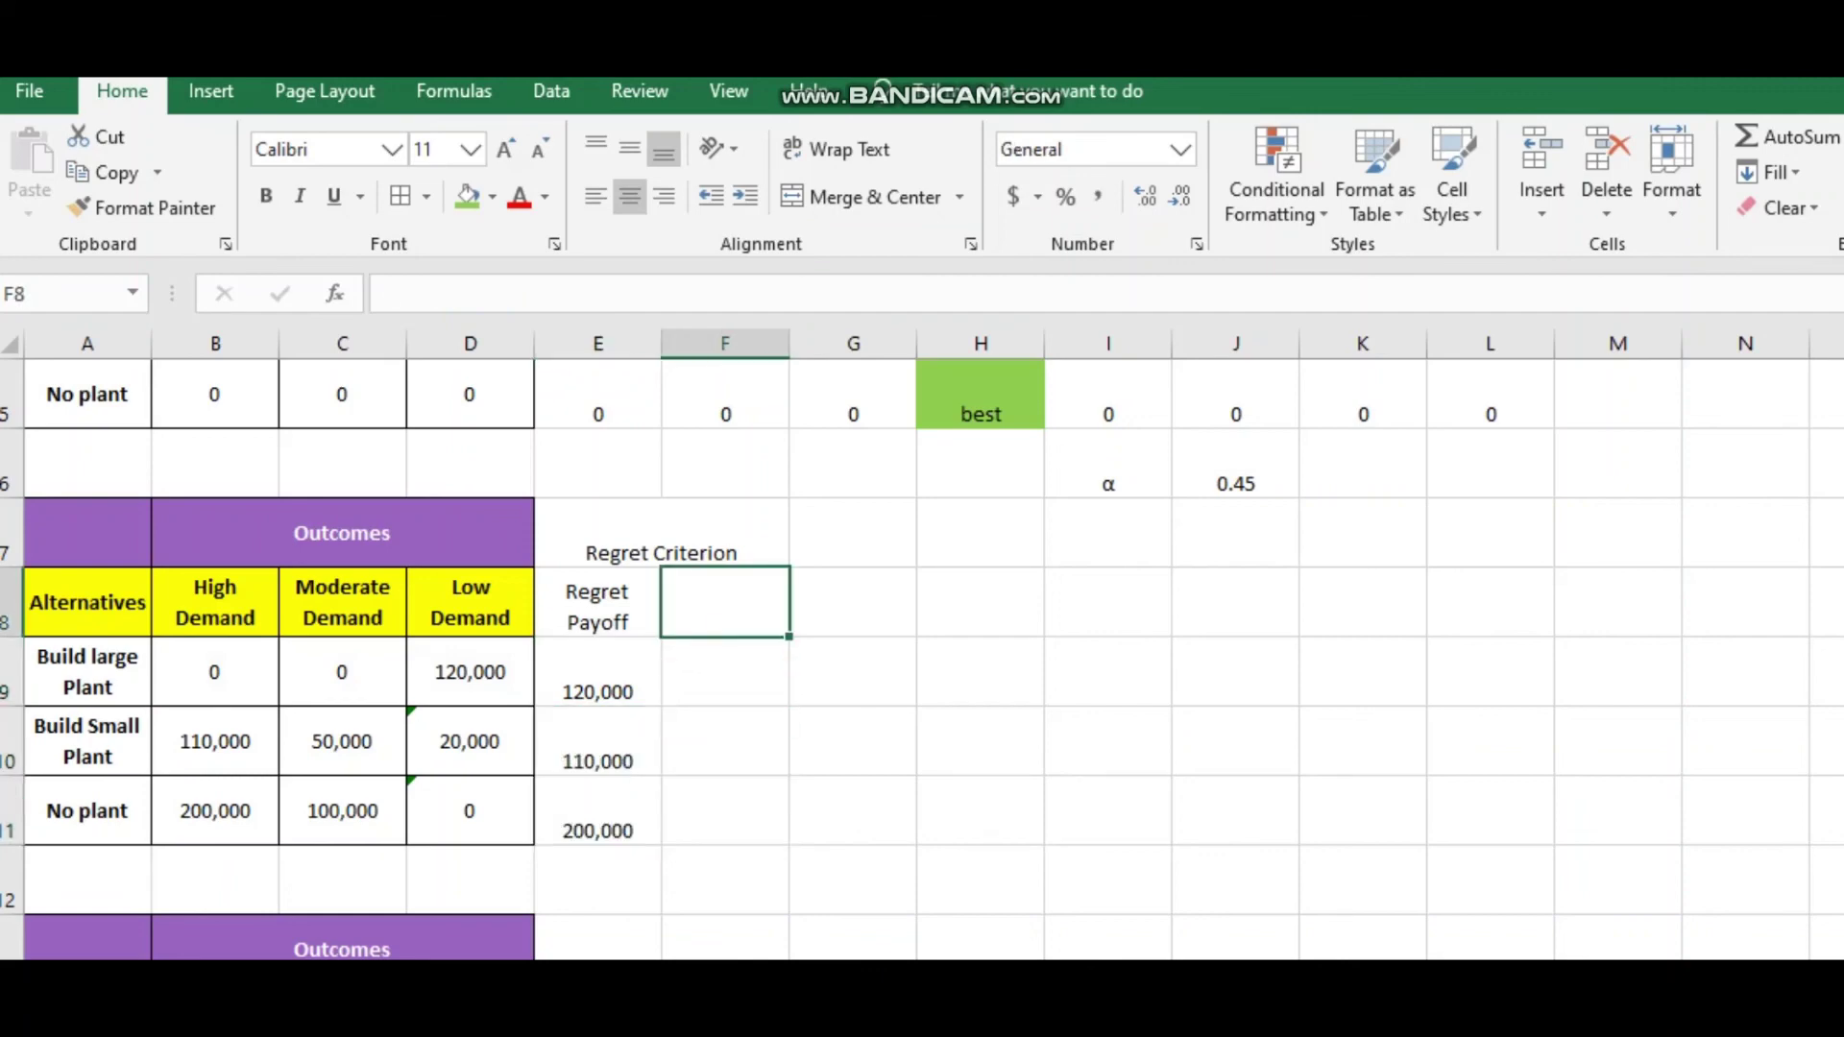
pyautogui.write('Choice')
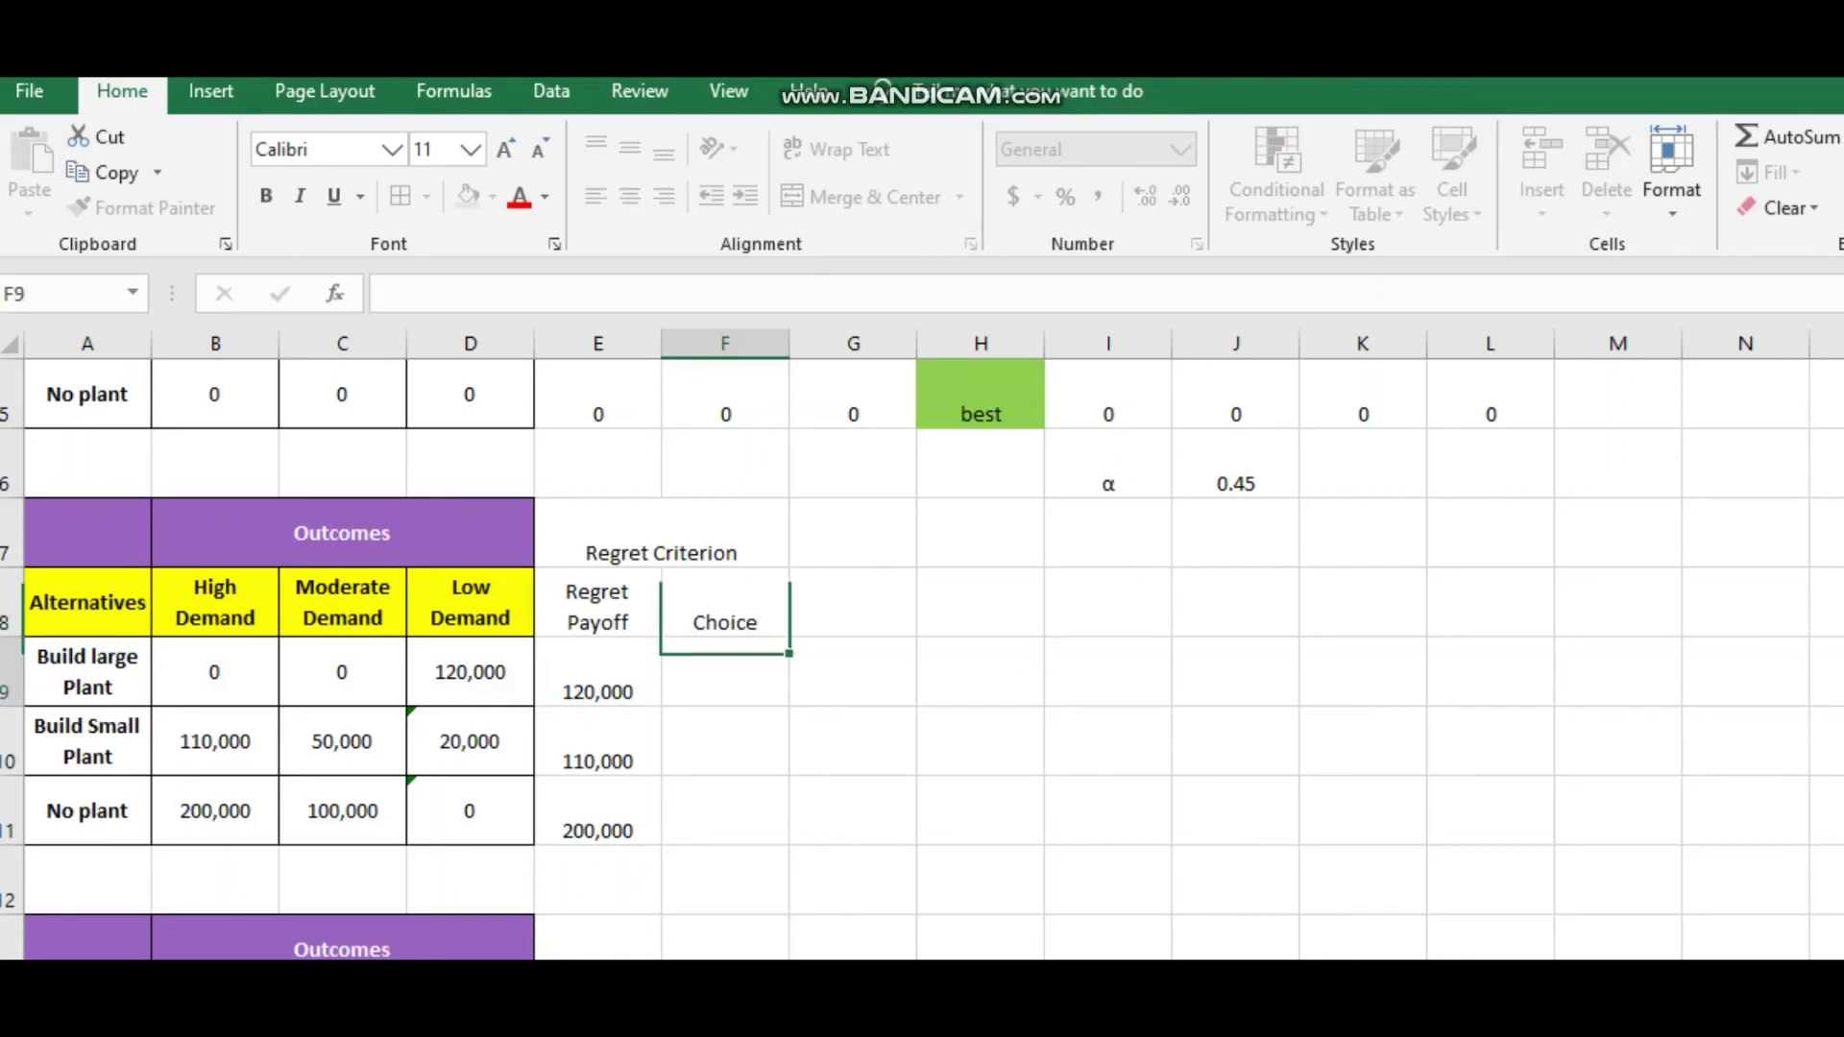
pyautogui.press('Return')
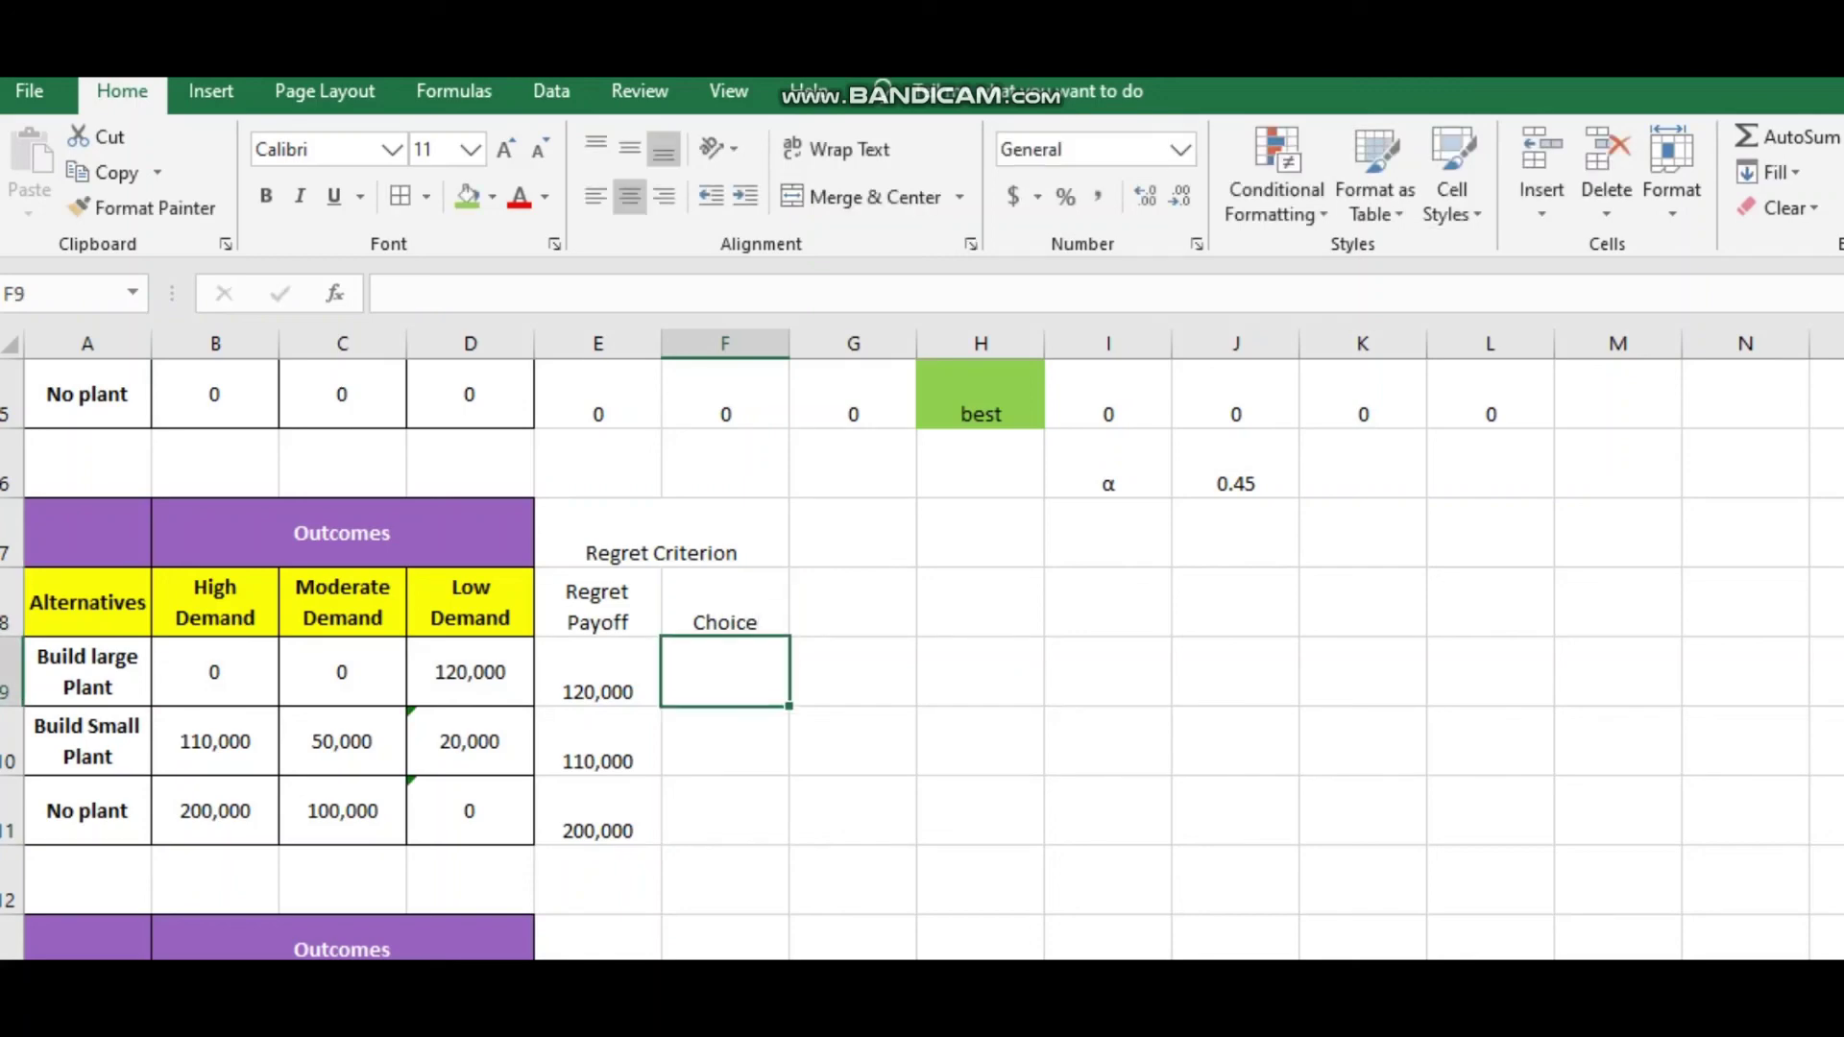
# Enter the choice formula =IF(E9=MIN(E9:E11),"best",) in F9 for the large plant.
pyautogui.write('=if')
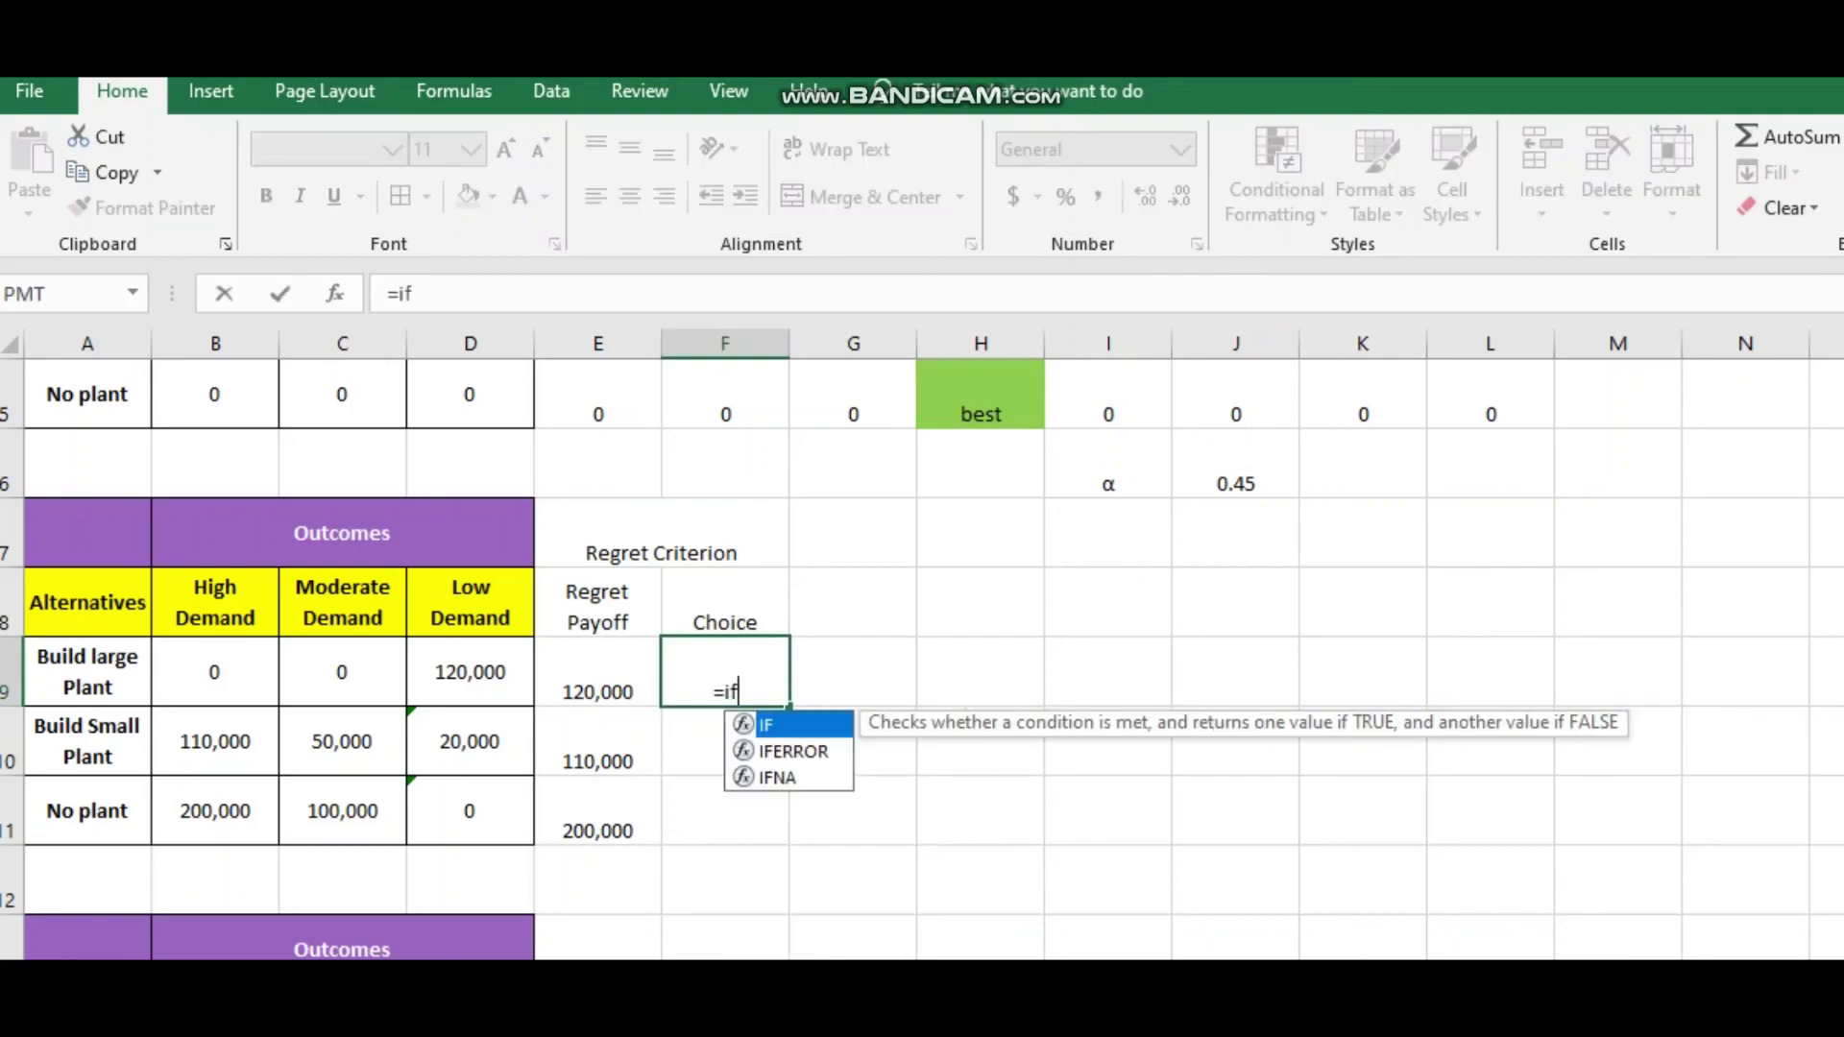
pyautogui.press('Tab')
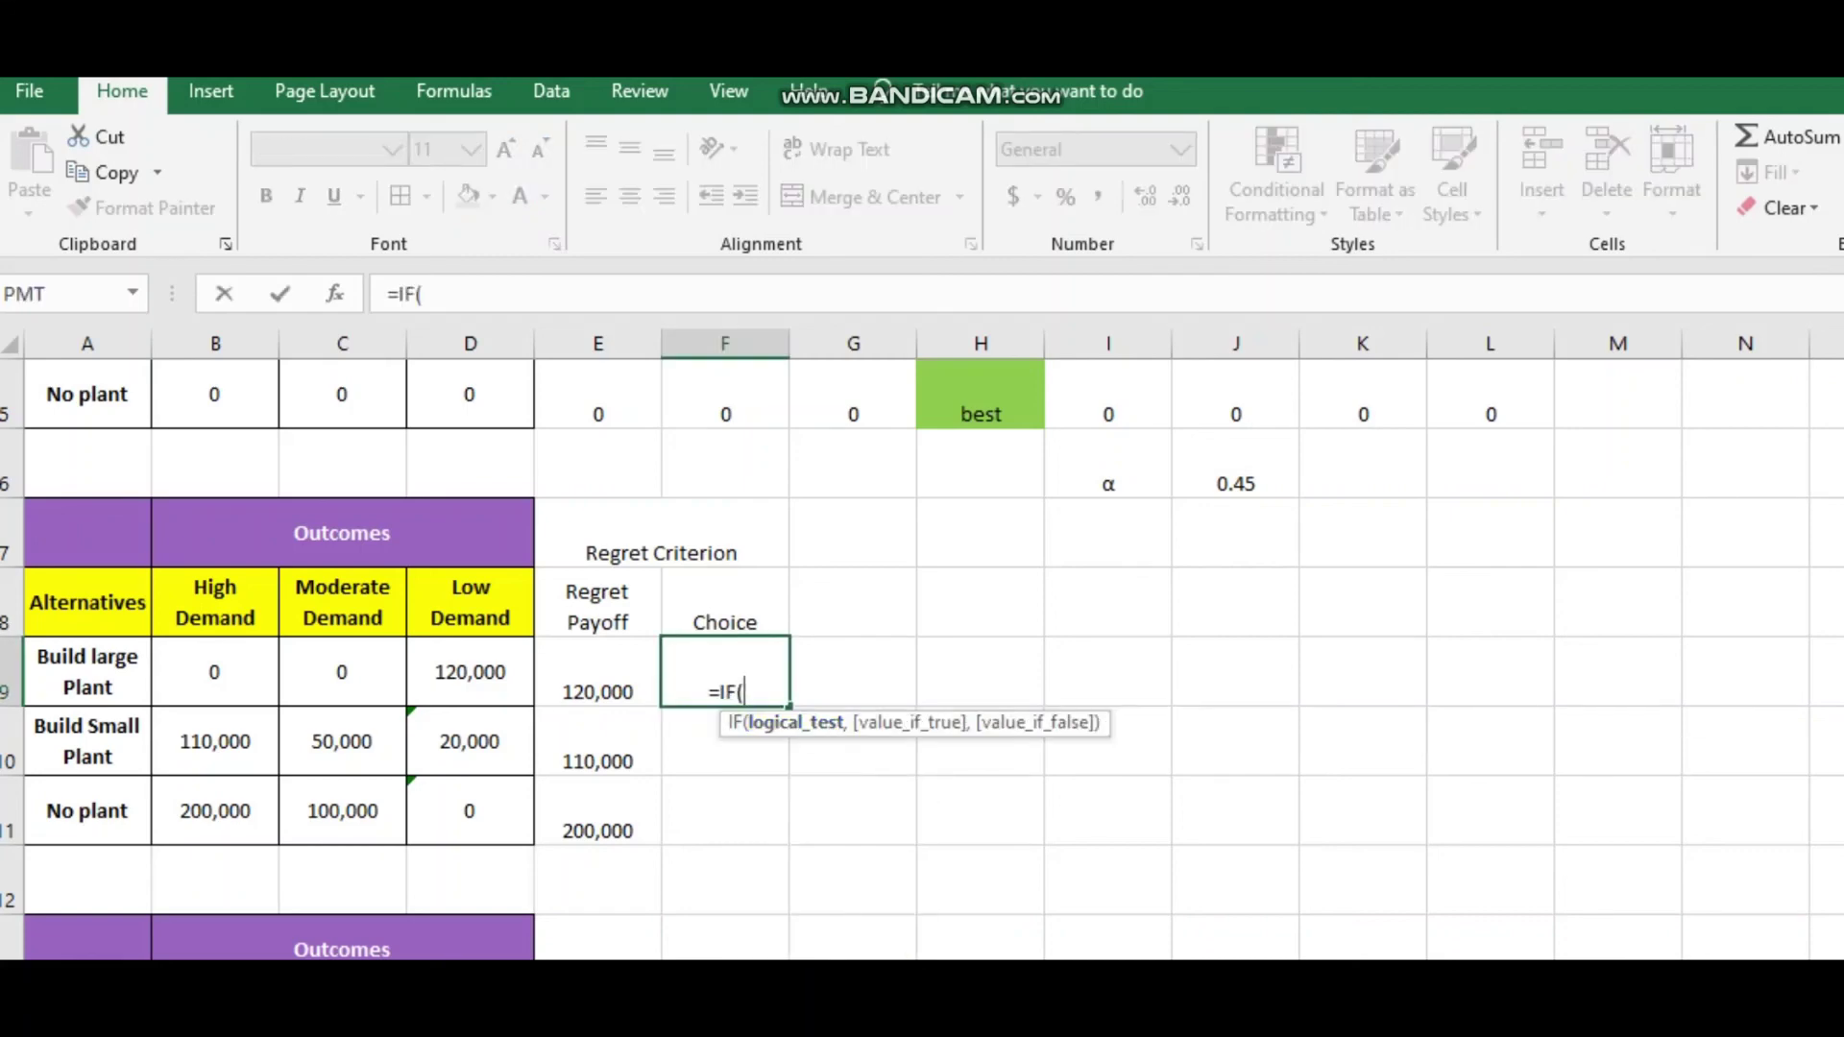
pyautogui.click(596, 672)
pyautogui.write('=min')
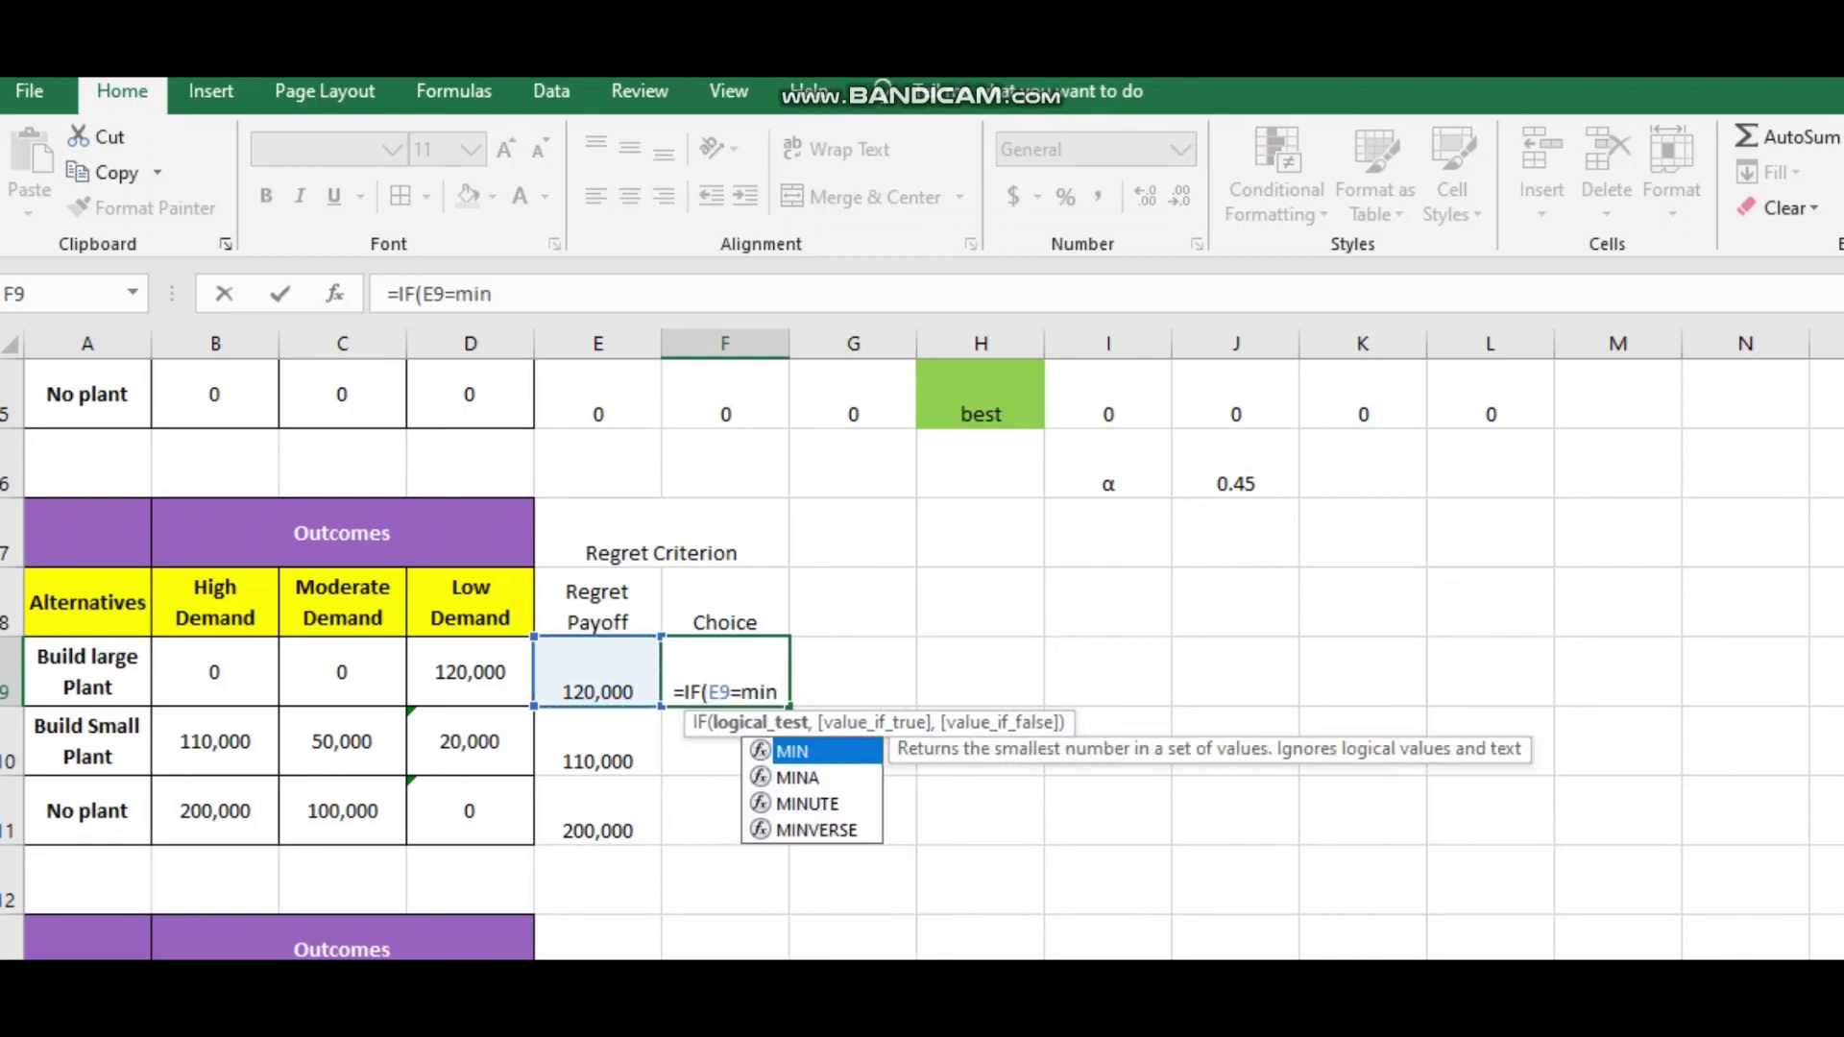
pyautogui.press('Tab')
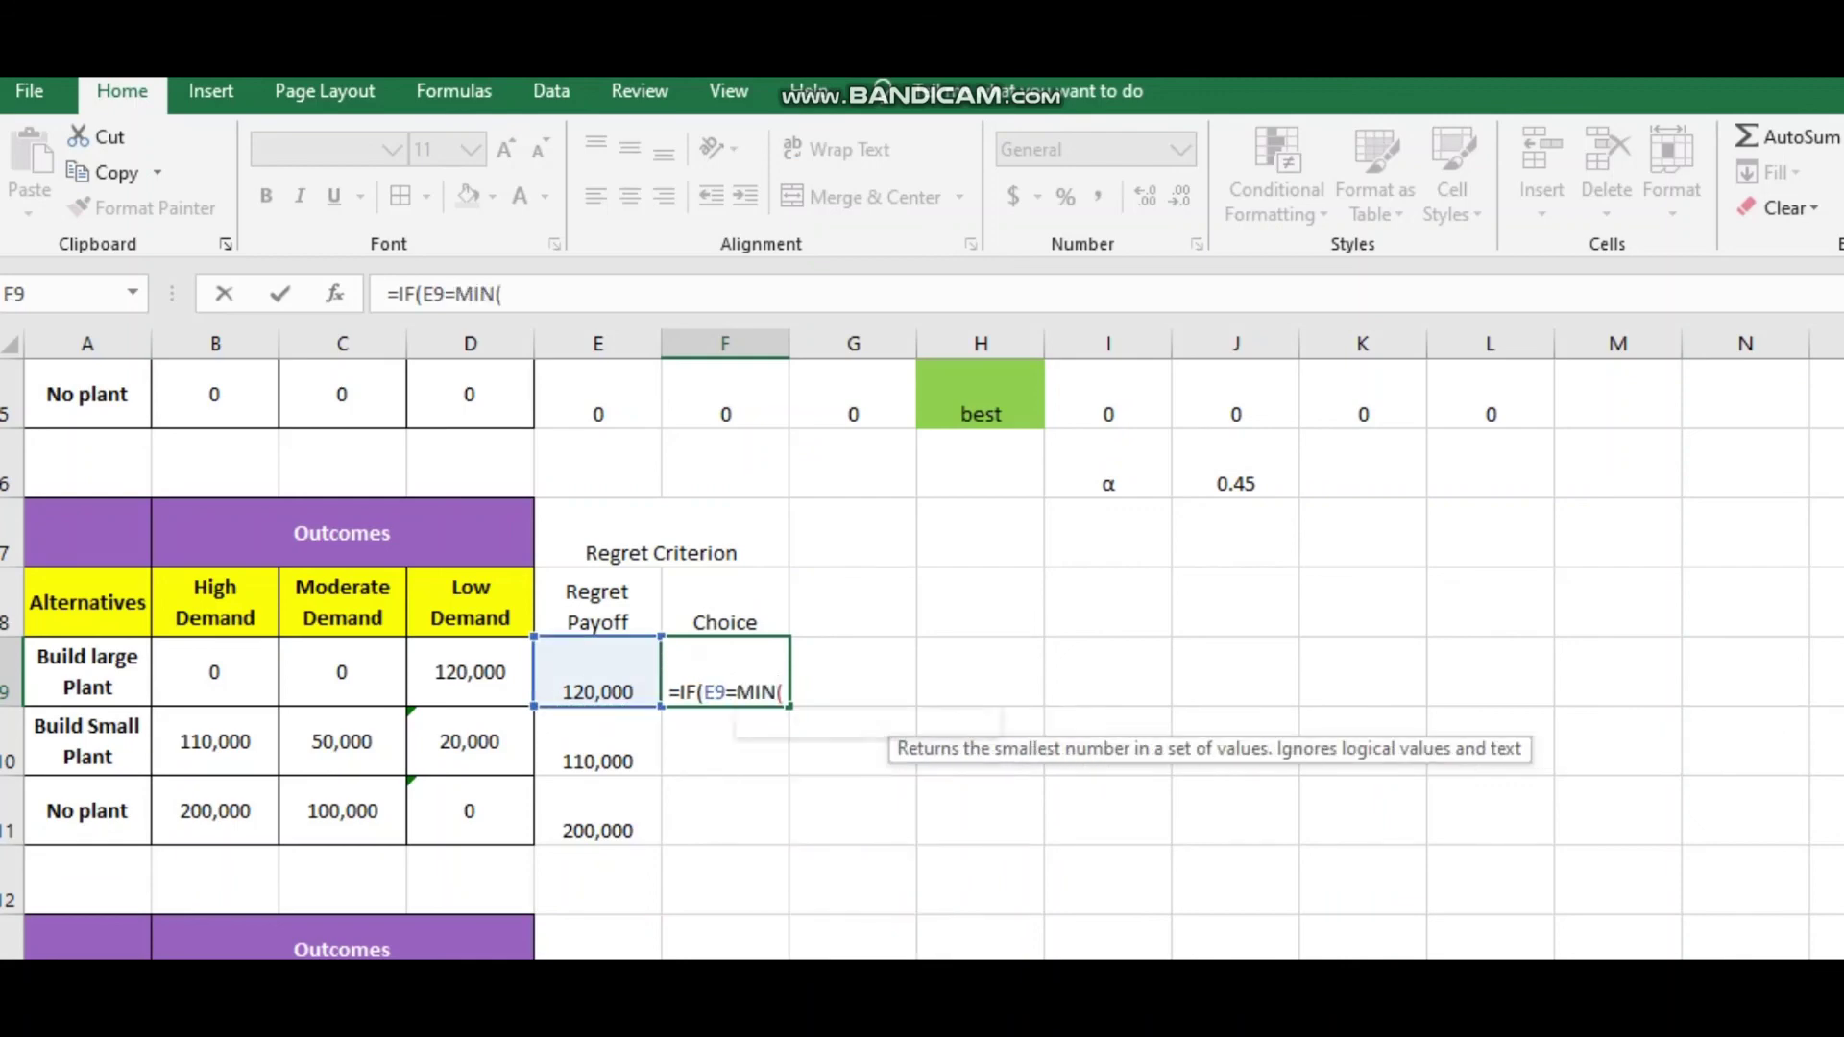
pyautogui.moveTo(597, 672); pyautogui.dragTo(597, 830)
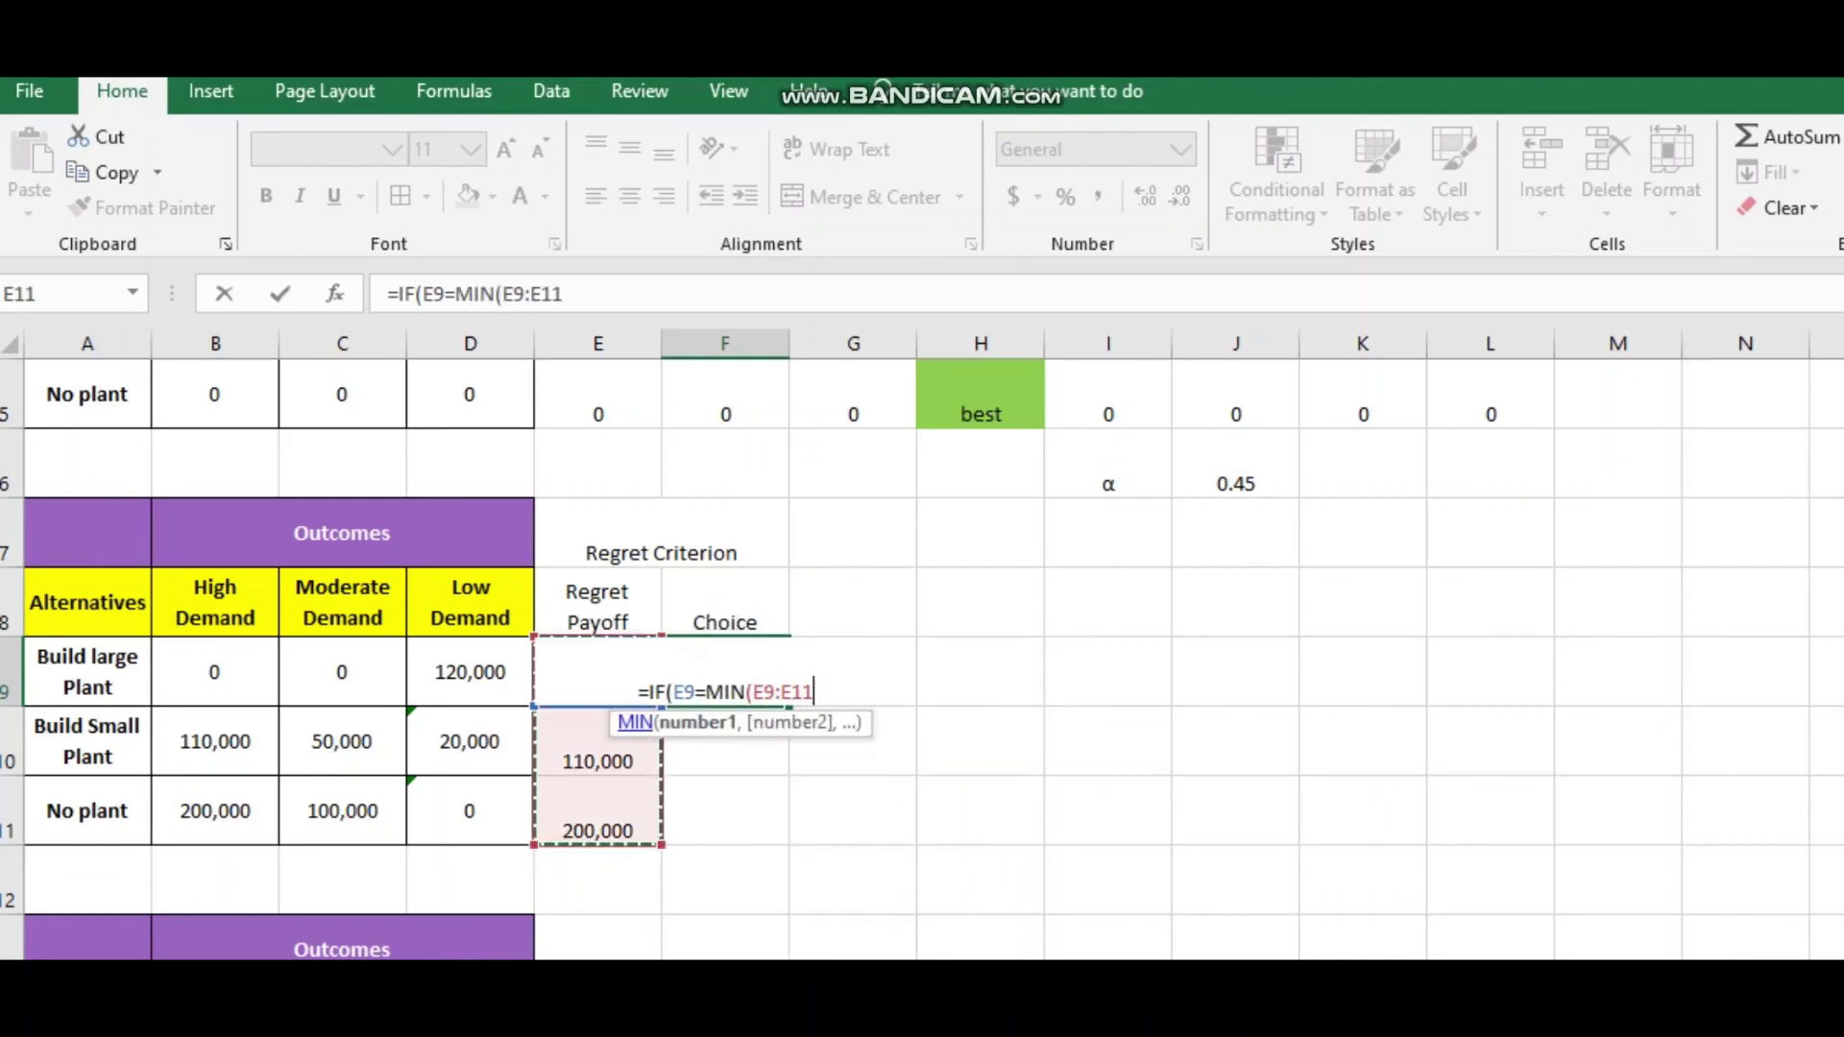
pyautogui.write('),')
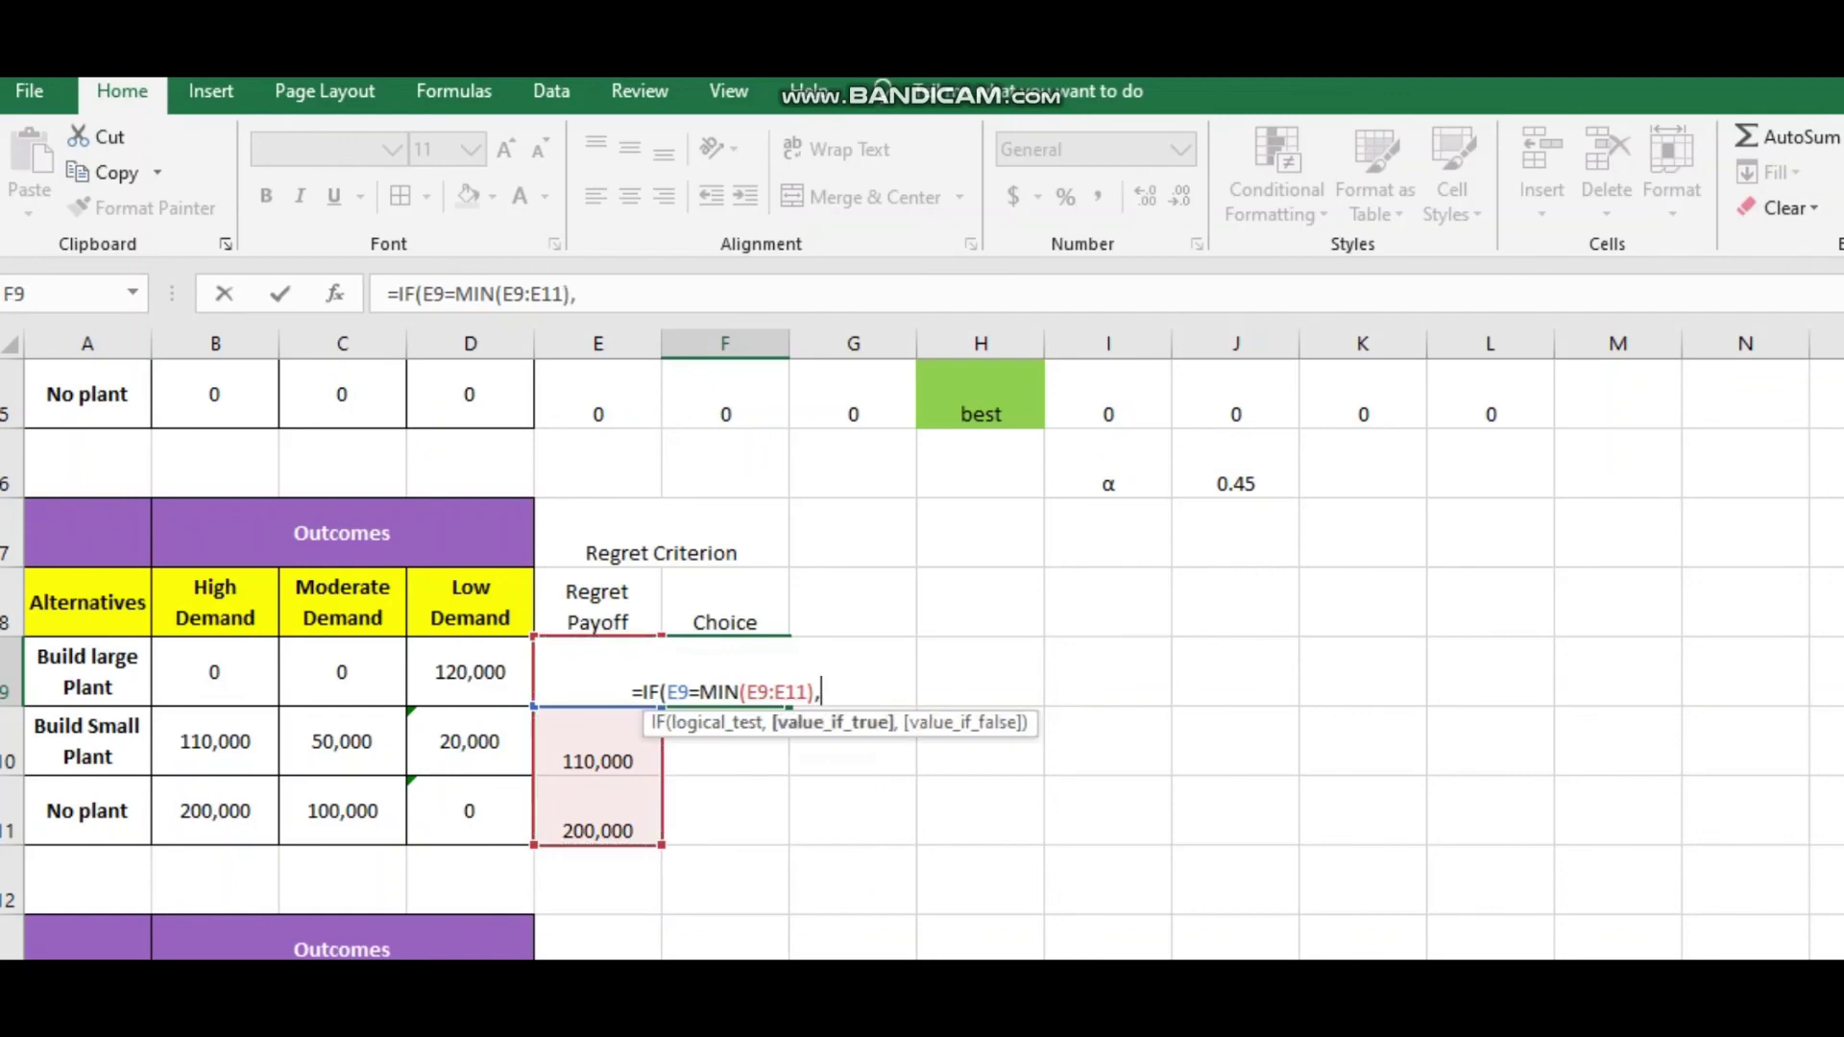
pyautogui.write('"b')
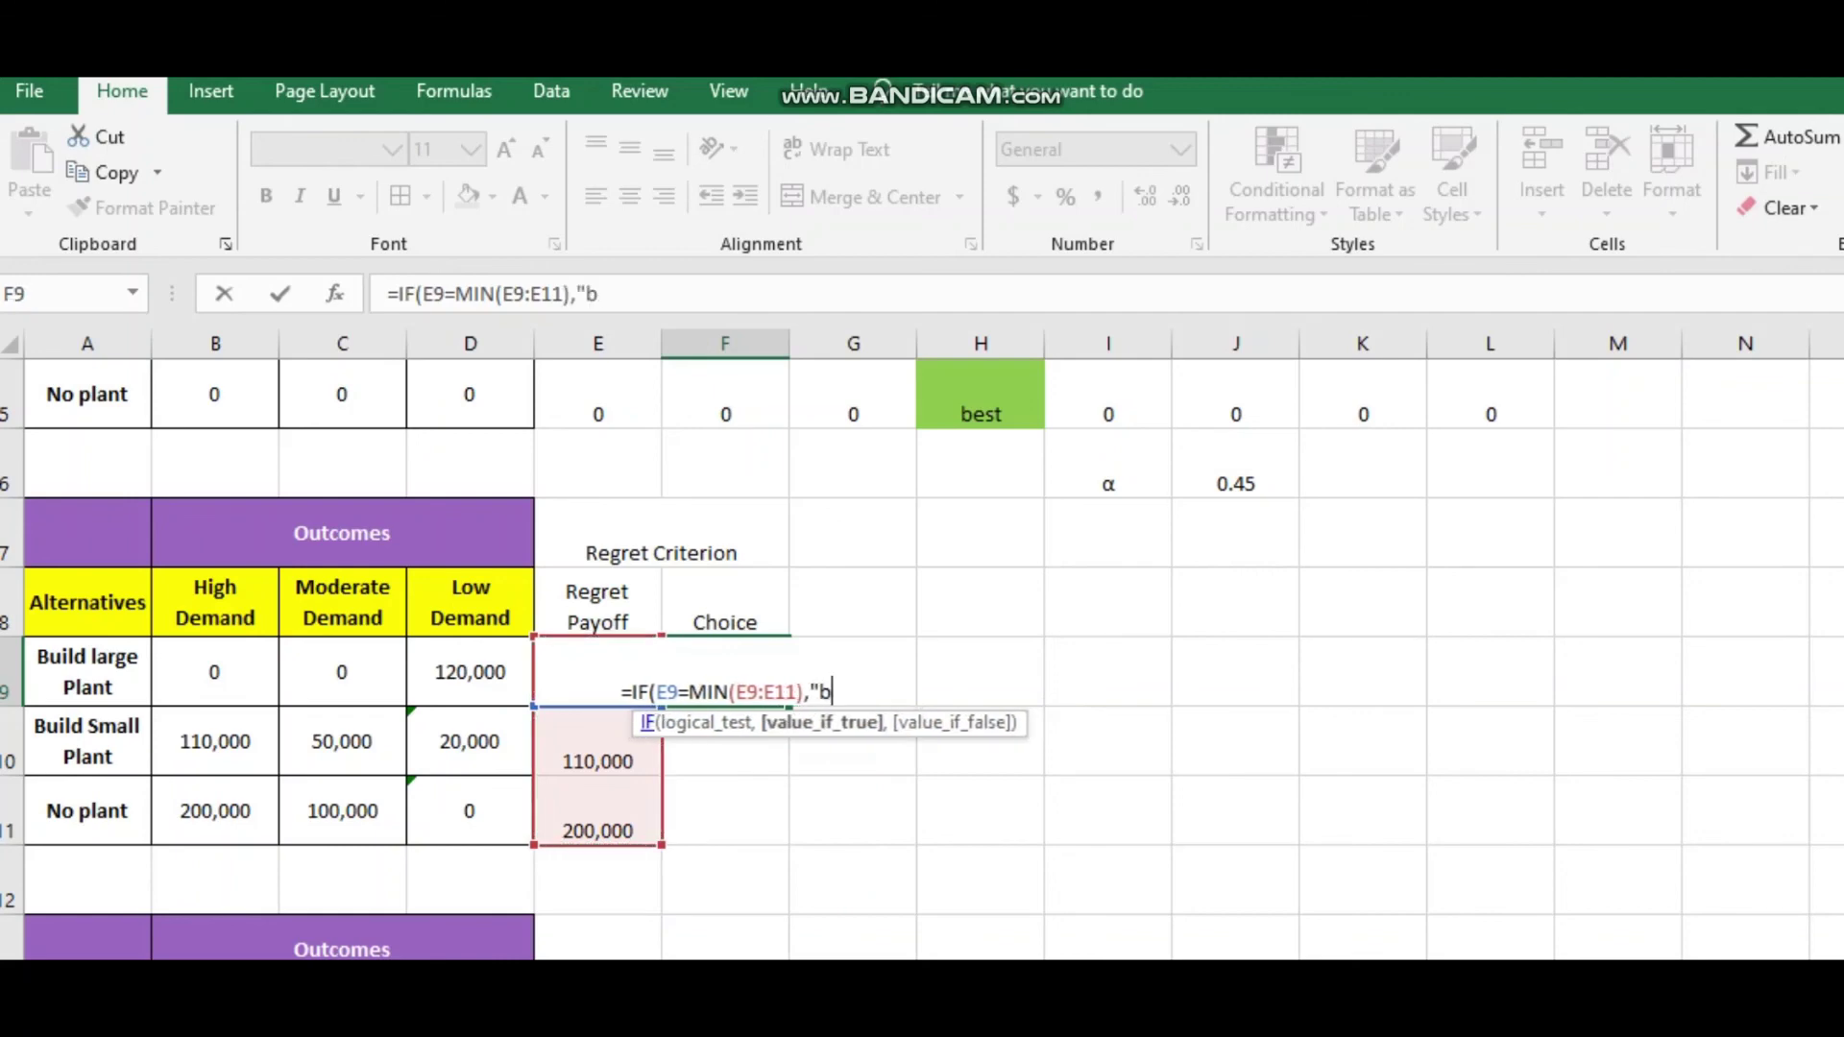
pyautogui.write('est",)')
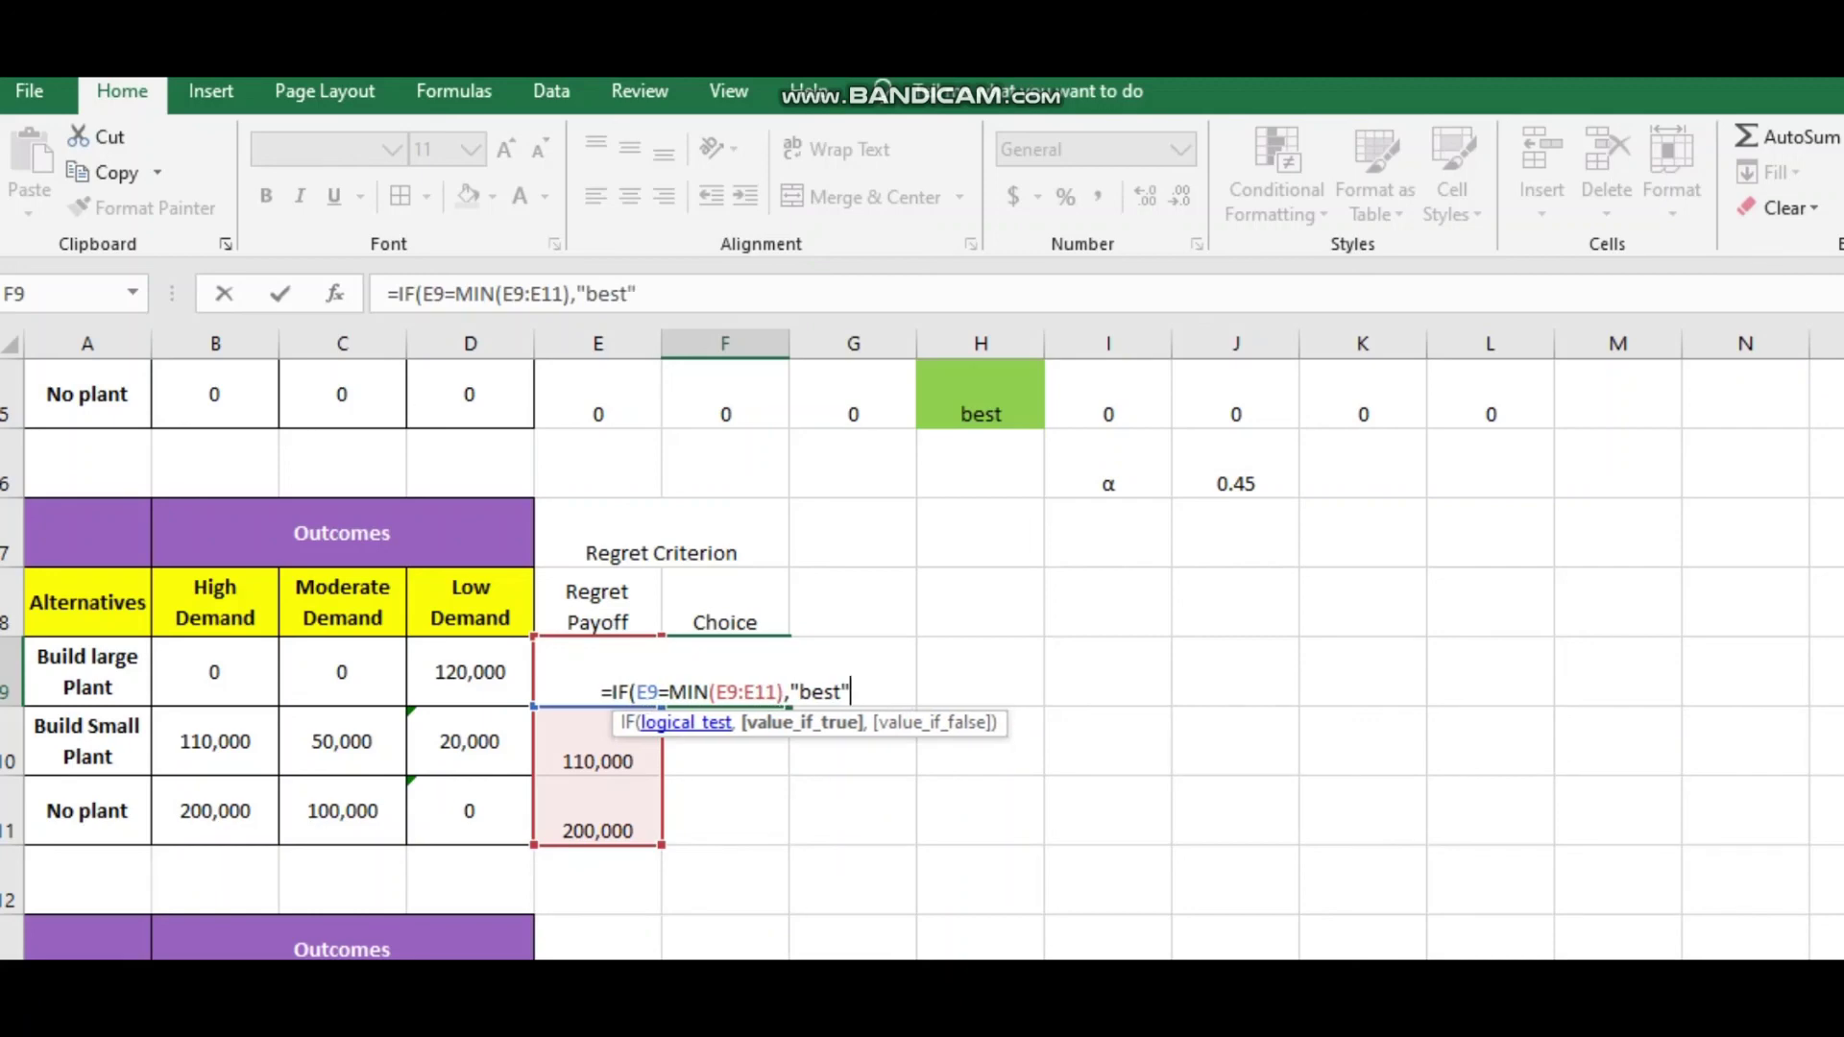
pyautogui.press('Return')
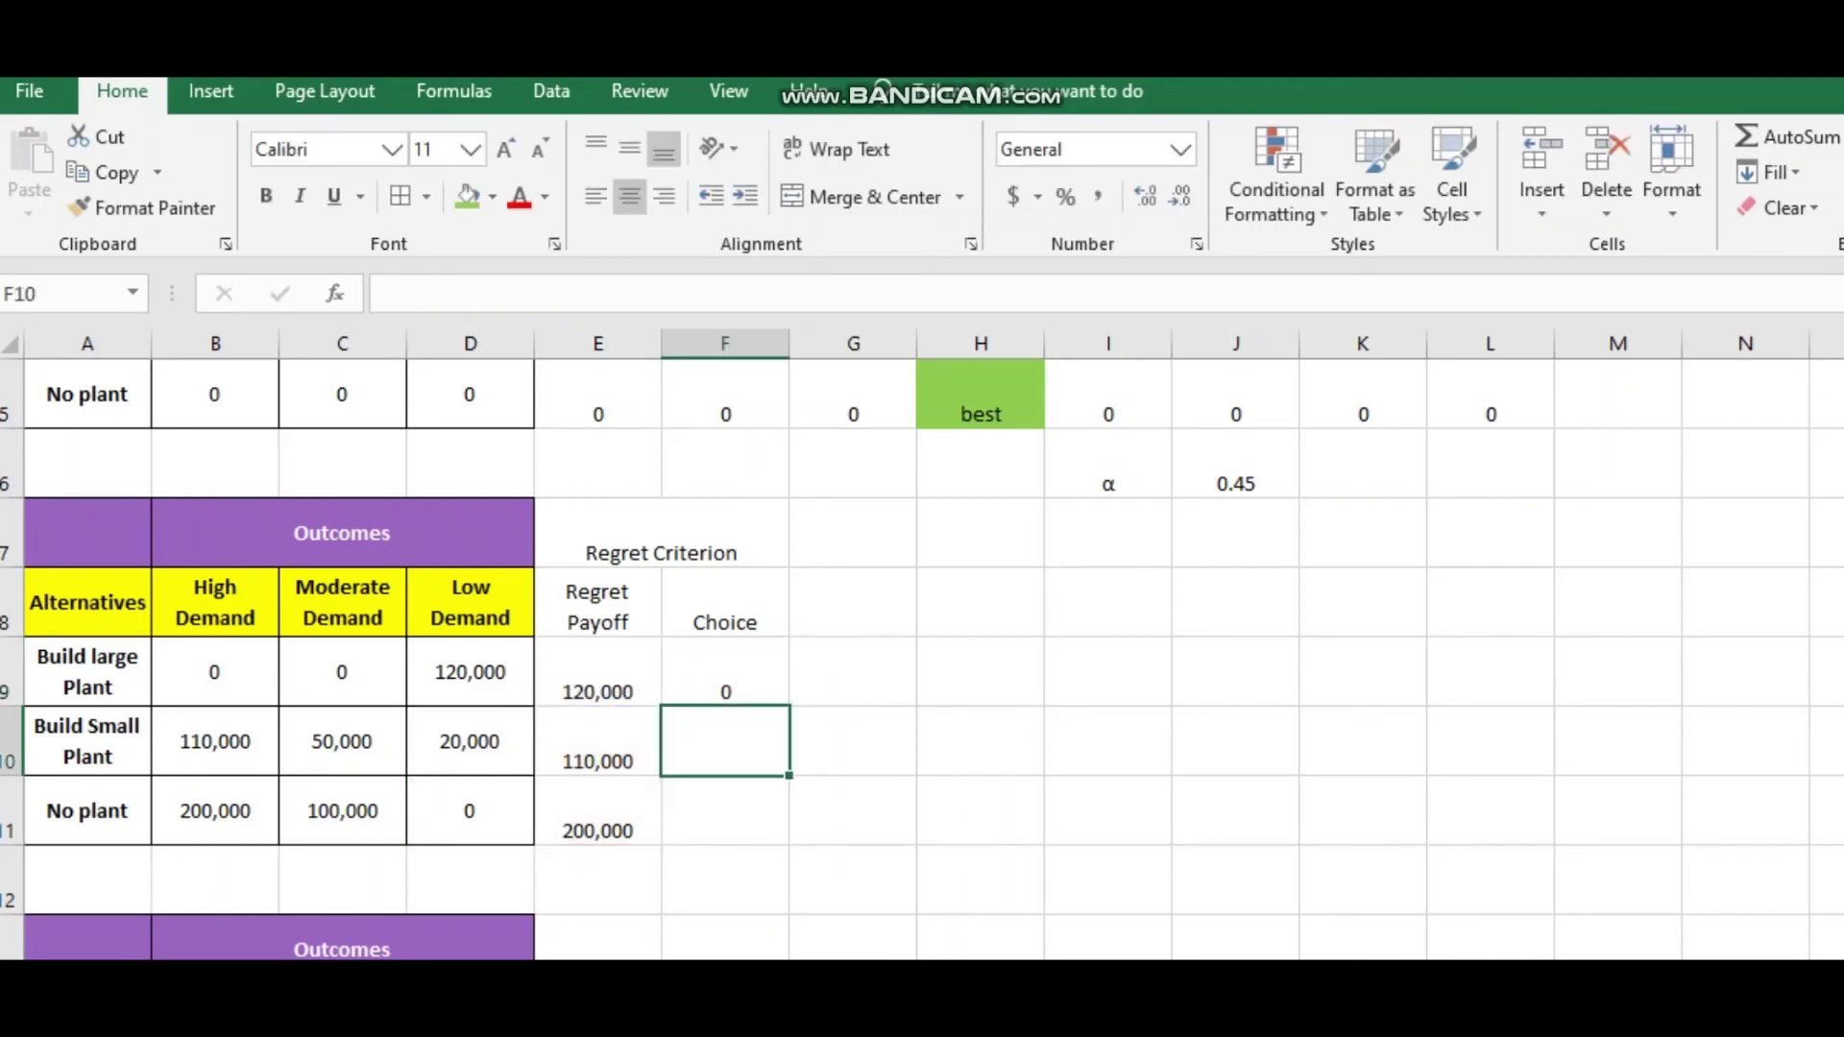
# Fill the choice formula from F9 down through F11.
pyautogui.click(725, 671)
pyautogui.moveTo(789, 706); pyautogui.dragTo(789, 843)
pyautogui.click(725, 742)
# Make the MIN range in the F9 choice formula absolute as $E$9:$E$11.
pyautogui.click(725, 672)
pyautogui.doubleClick(732, 691)
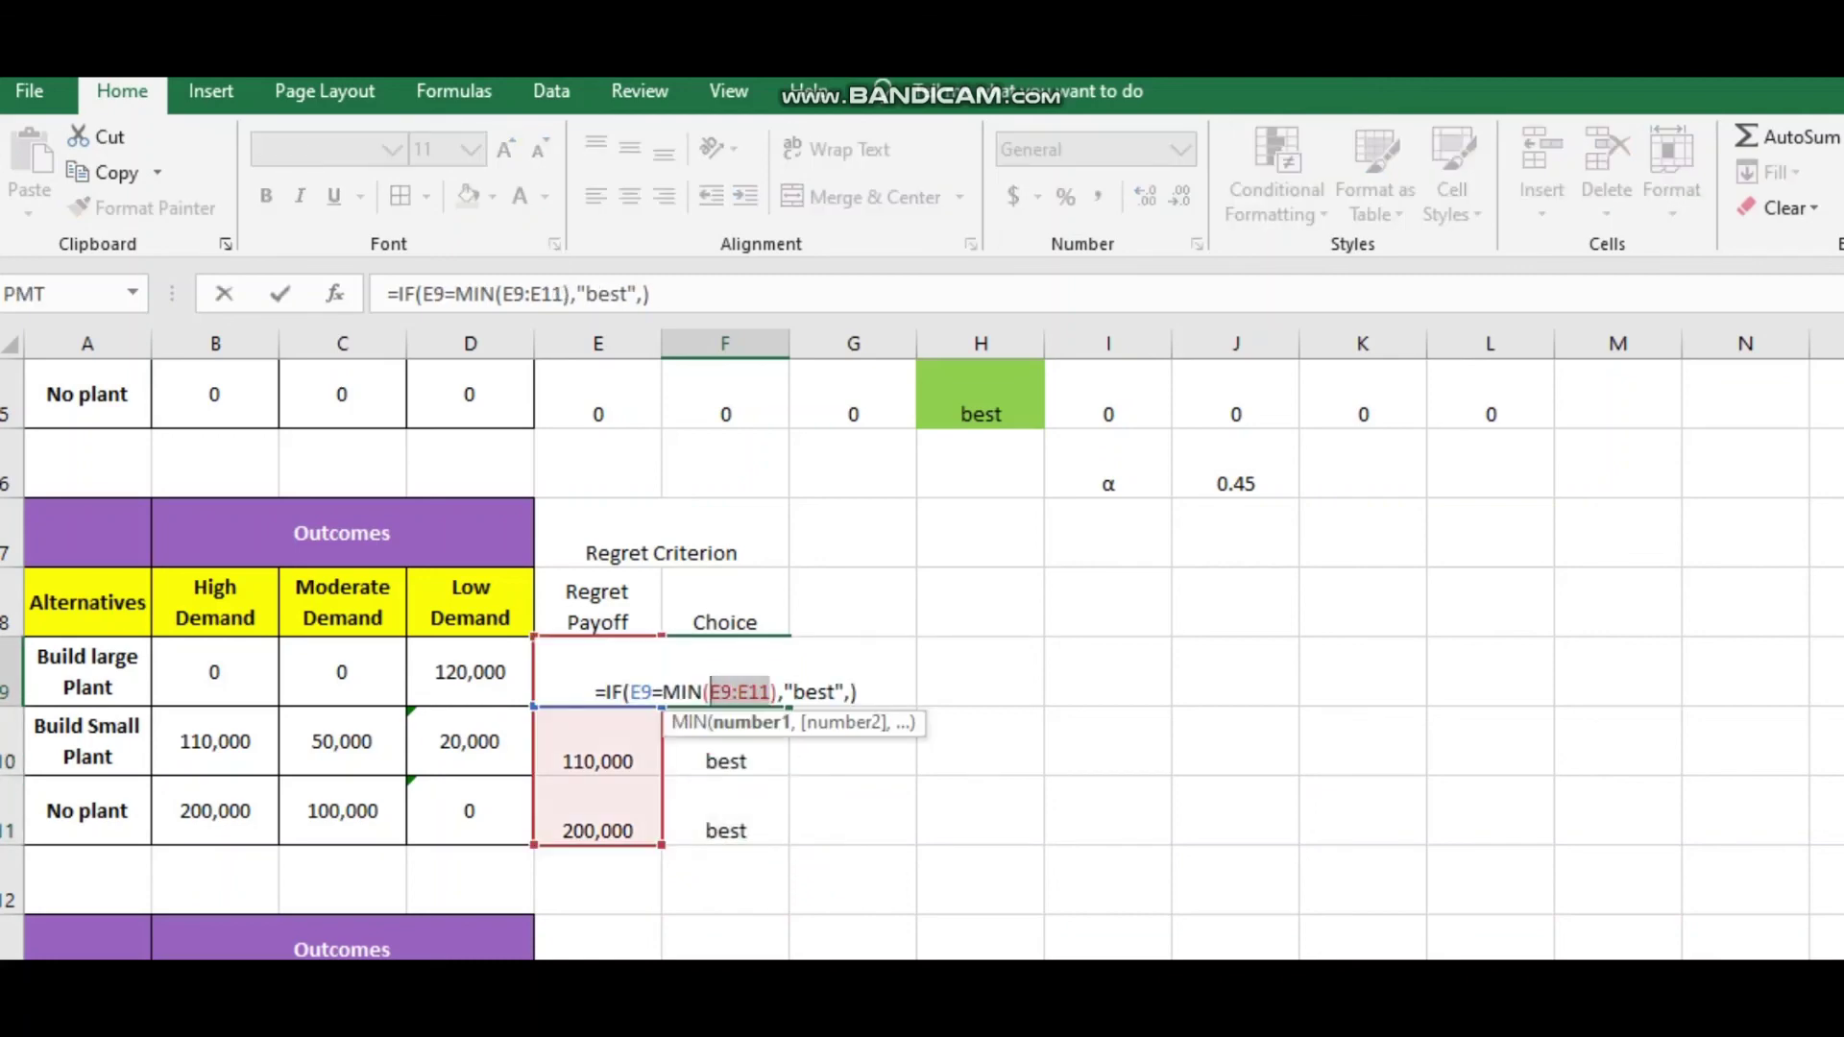
pyautogui.press('F4')
pyautogui.press('Return')
pyautogui.click(725, 671)
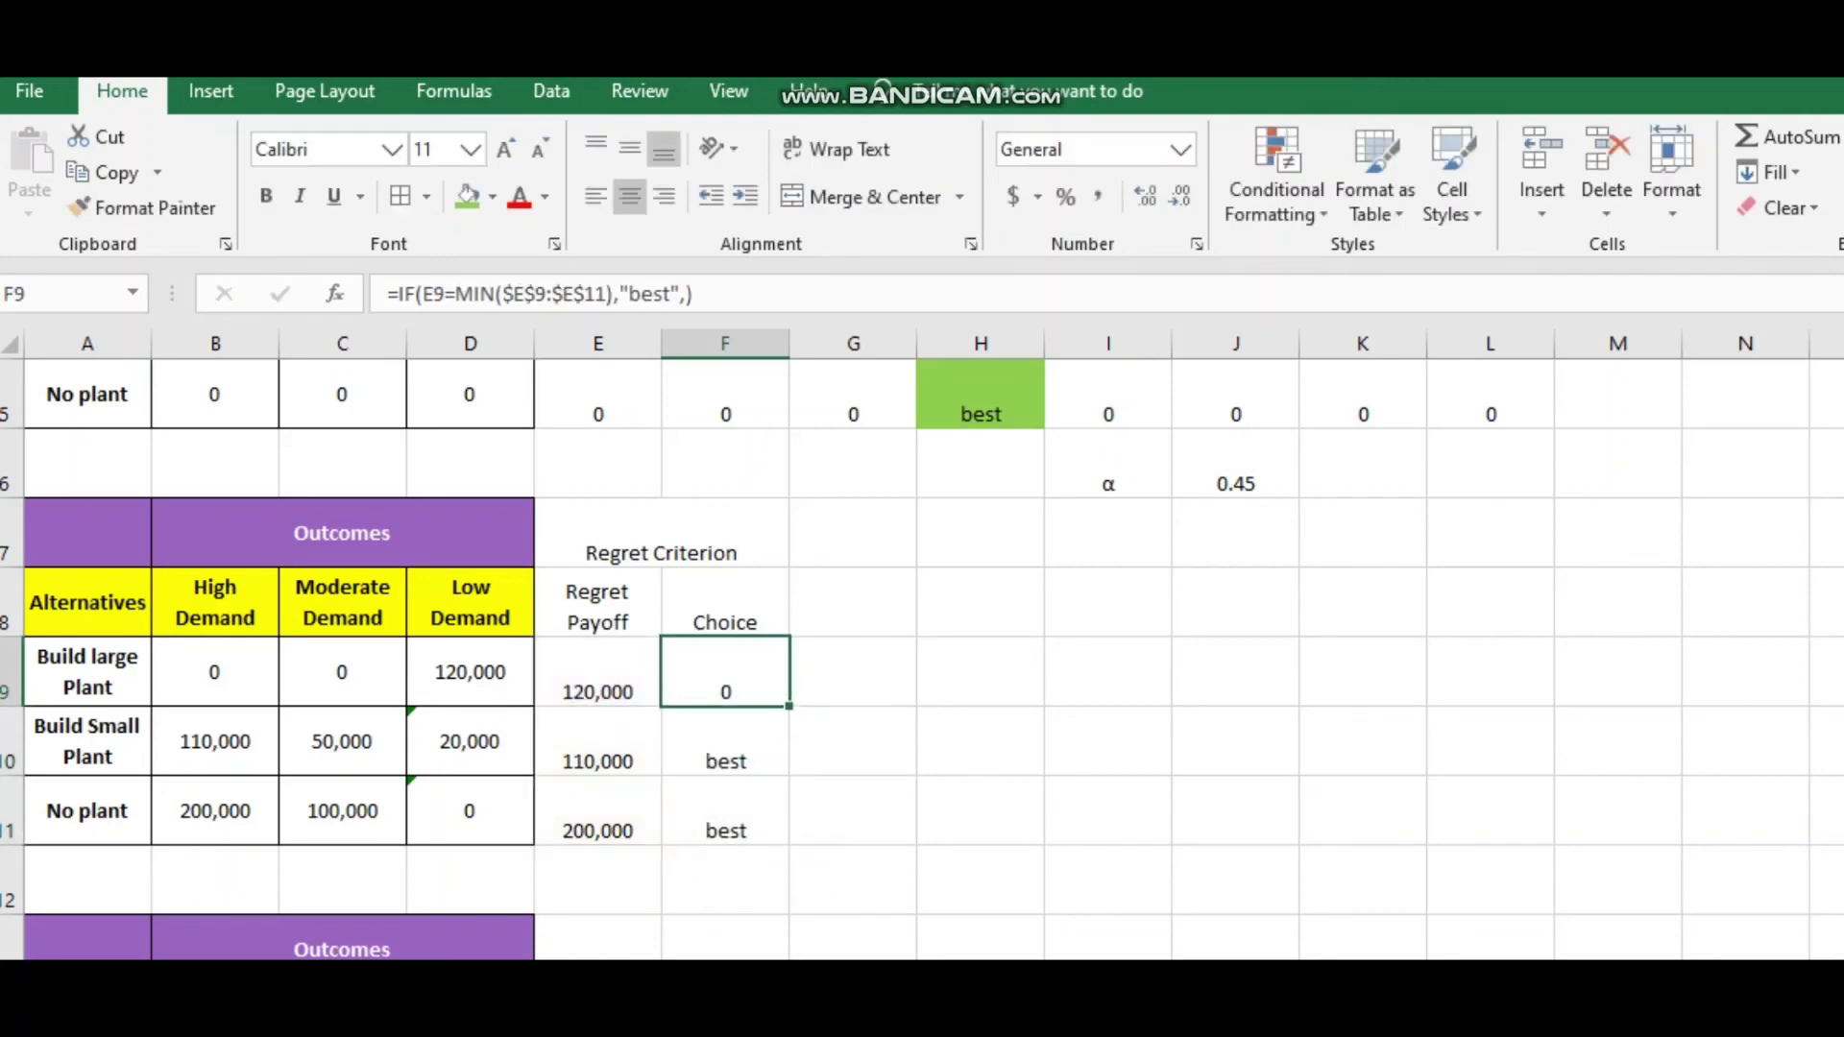
# Fill the corrected choice formula from F9 down through F11 and shade the small plant's choice cell F10 green.
pyautogui.moveTo(789, 706); pyautogui.dragTo(788, 843)
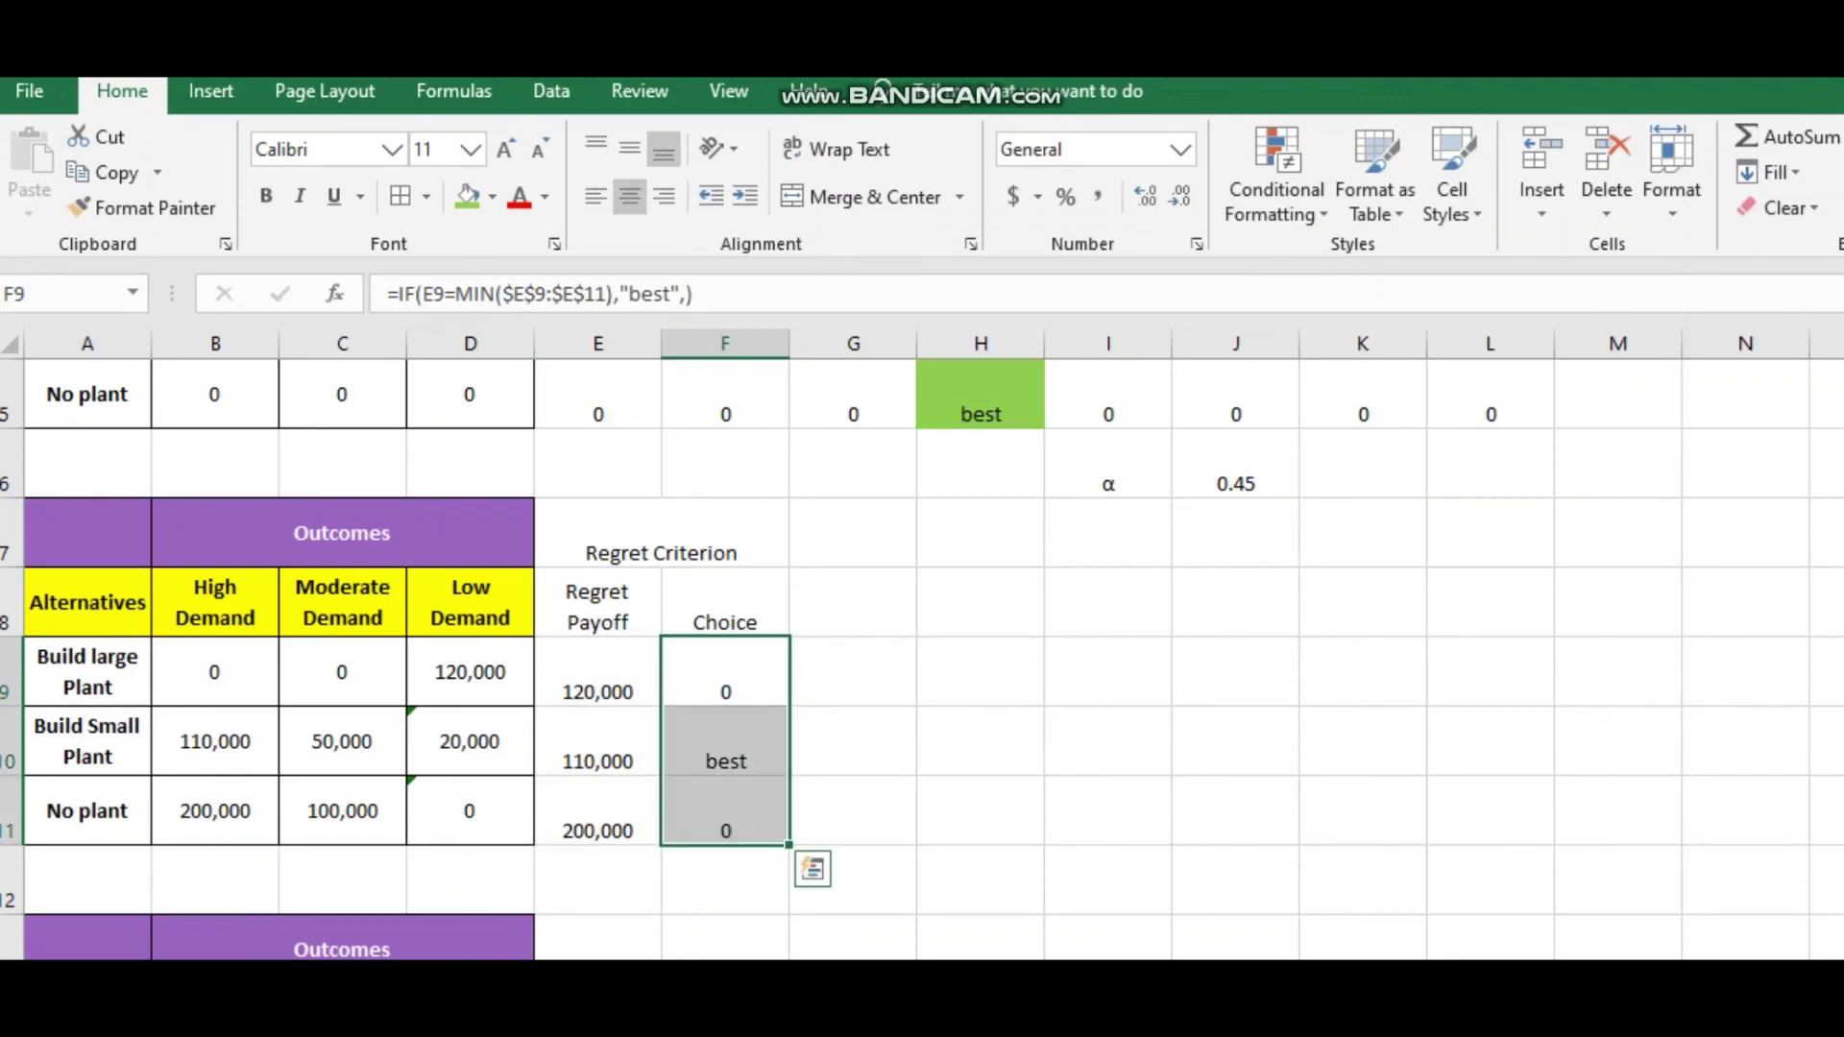
pyautogui.click(851, 810)
pyautogui.click(725, 740)
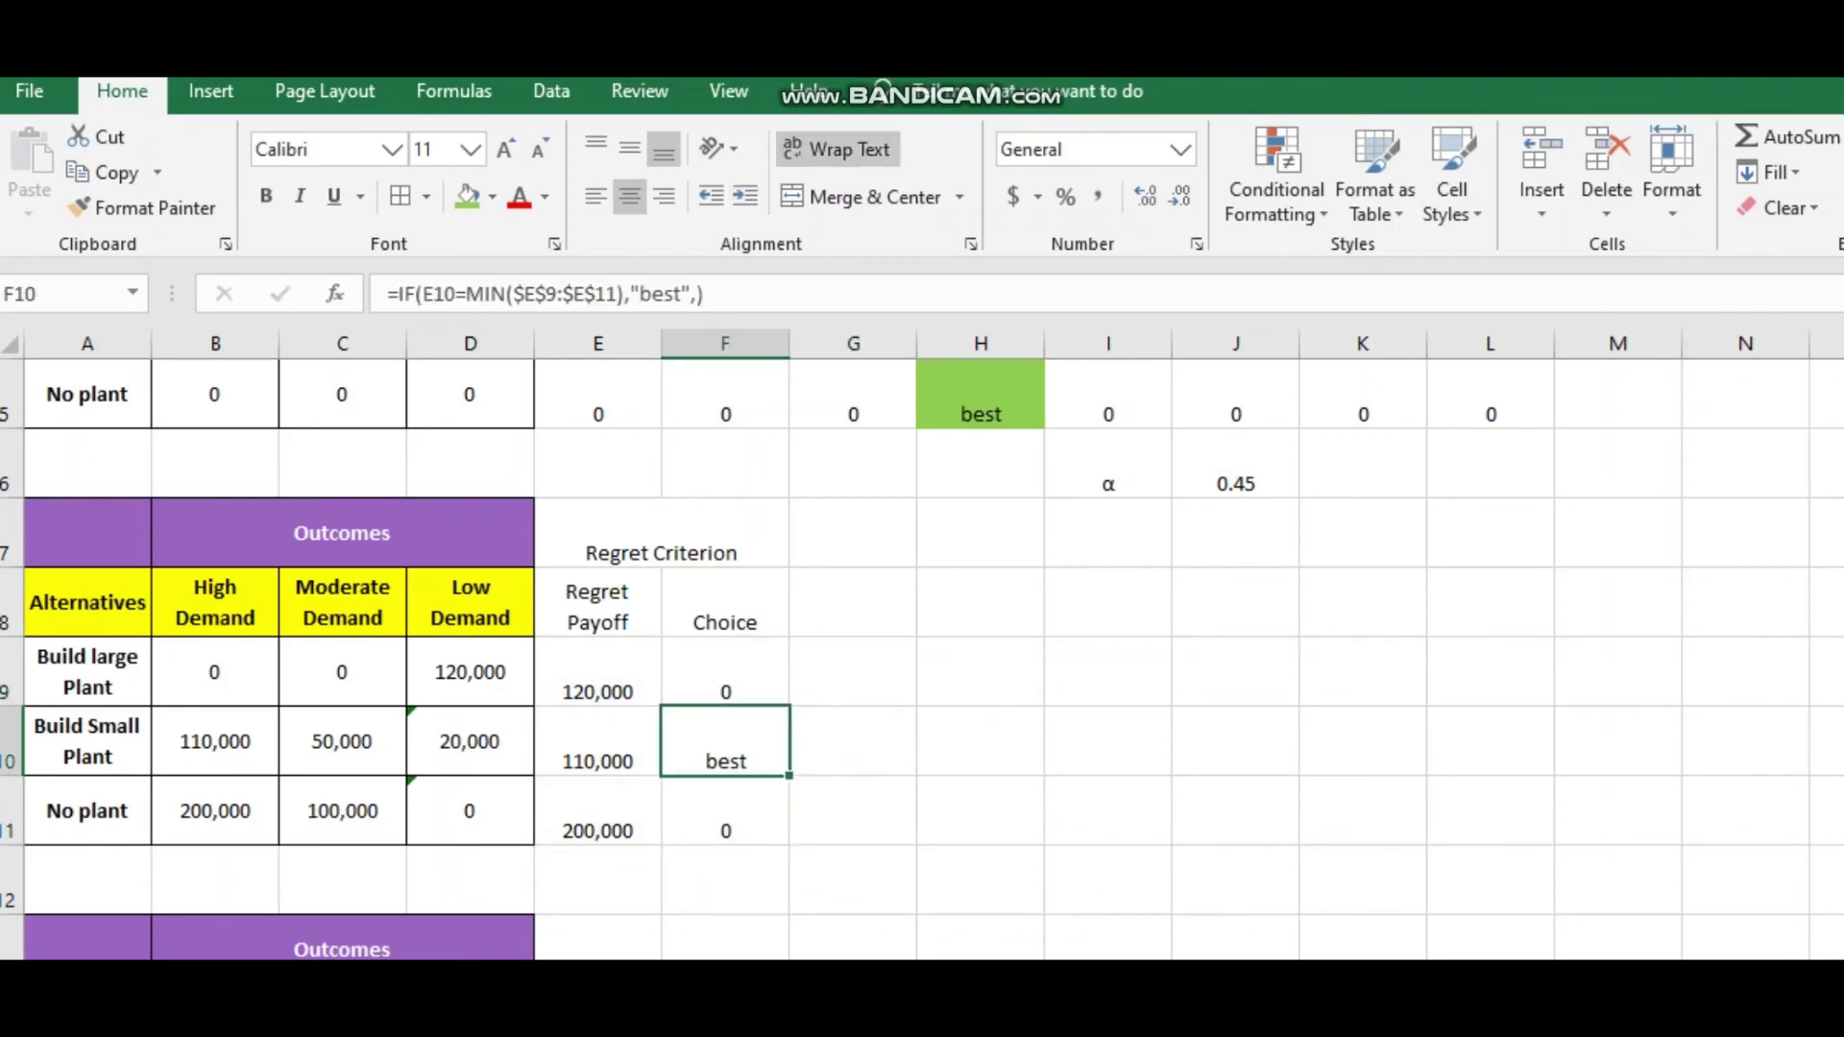
pyautogui.click(467, 197)
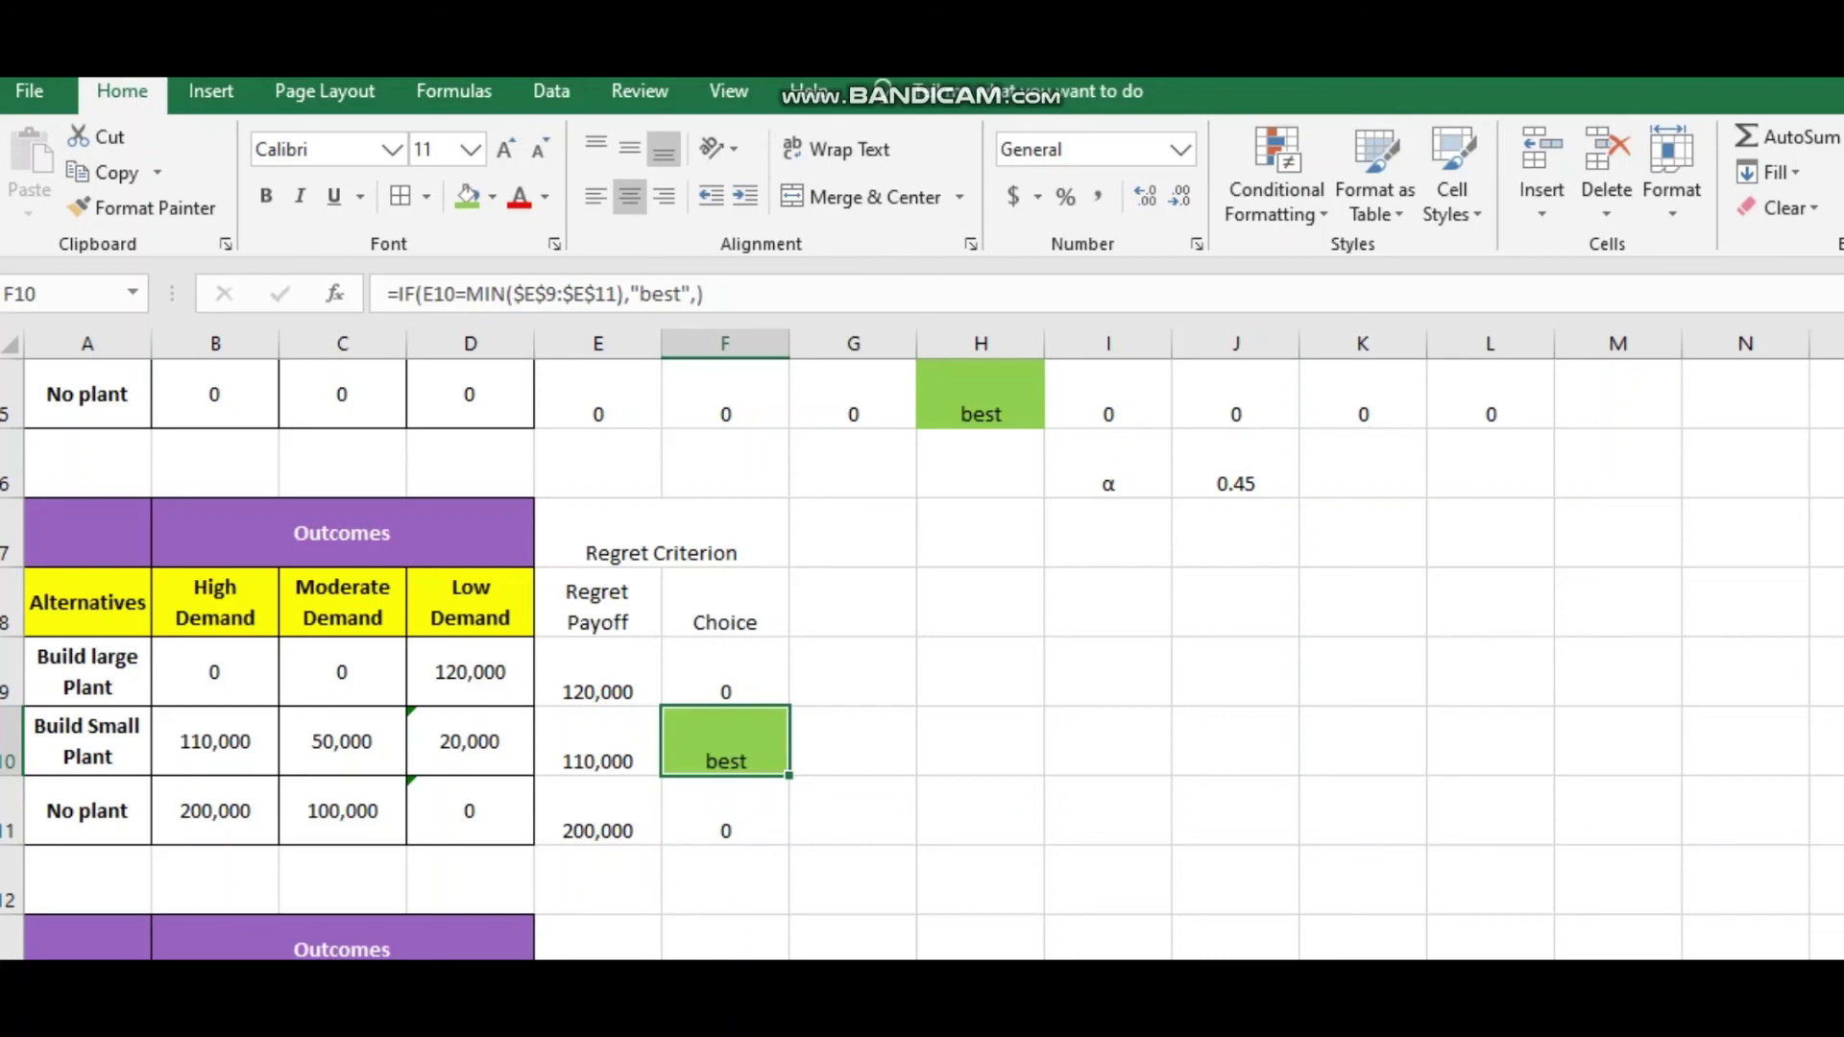
pyautogui.click(596, 740)
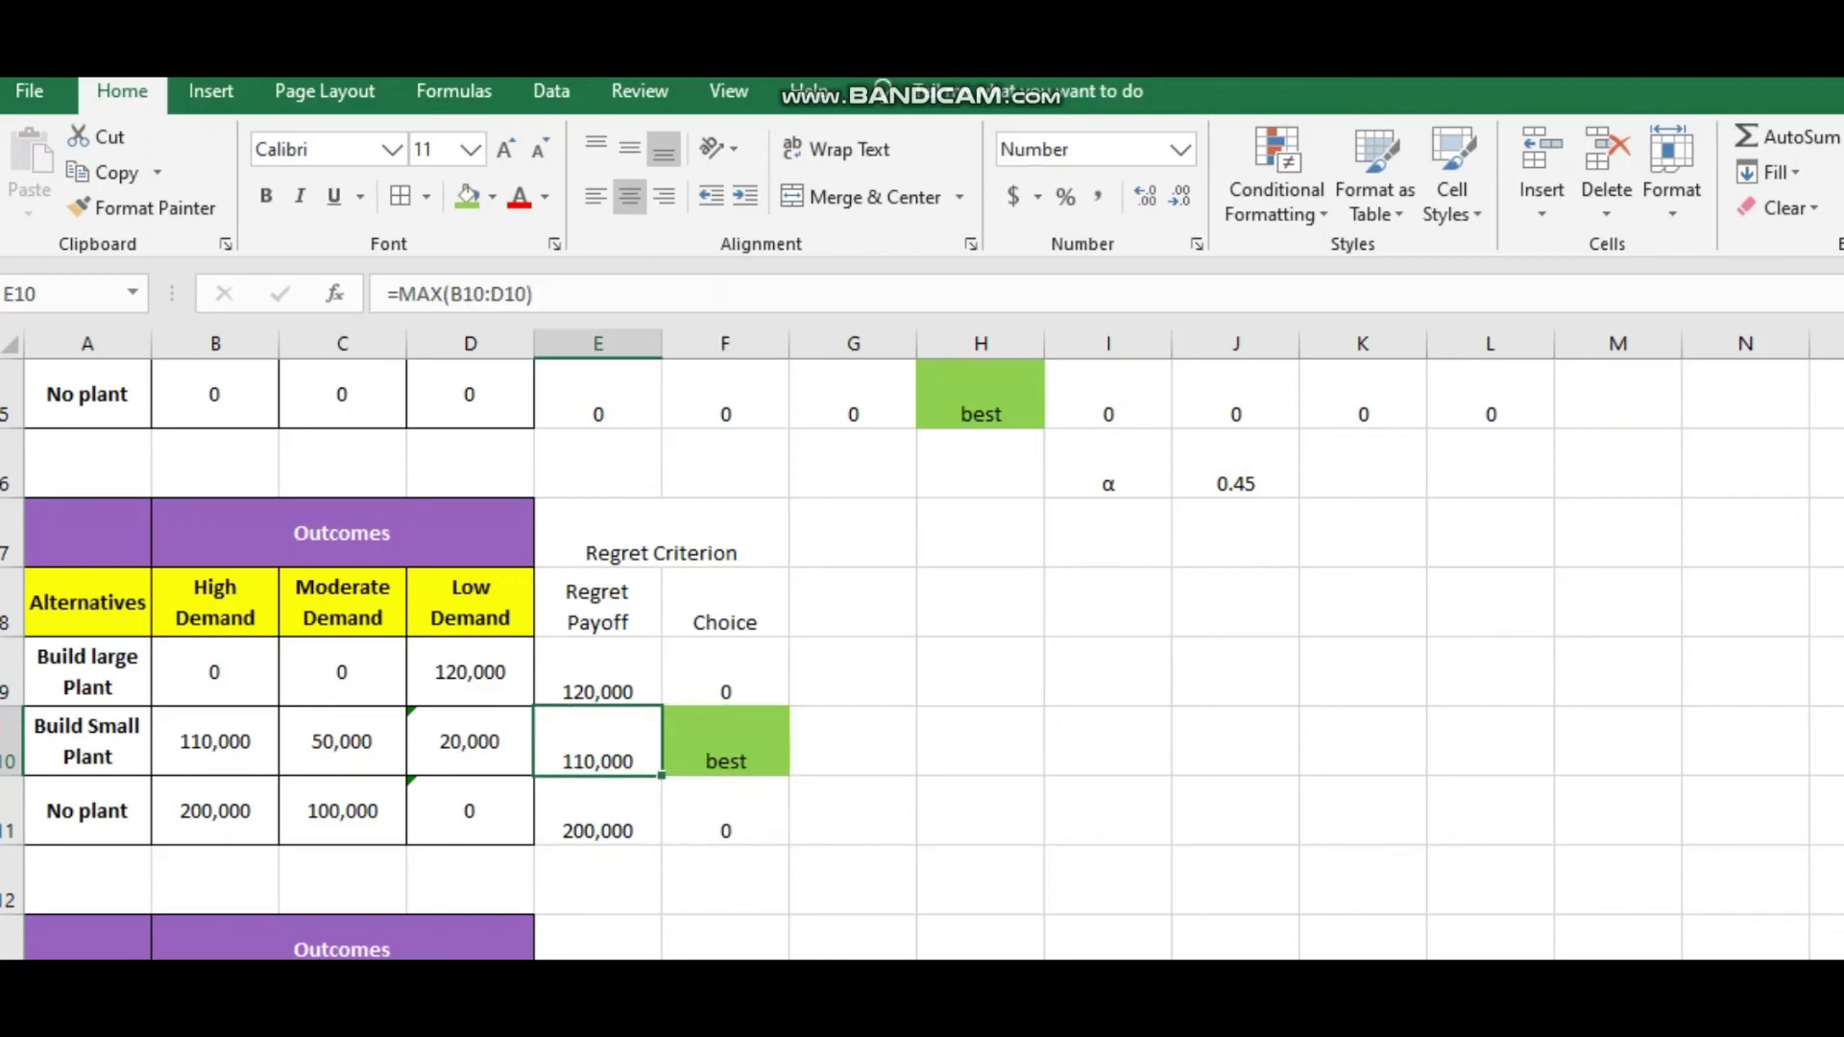
pyautogui.click(86, 741)
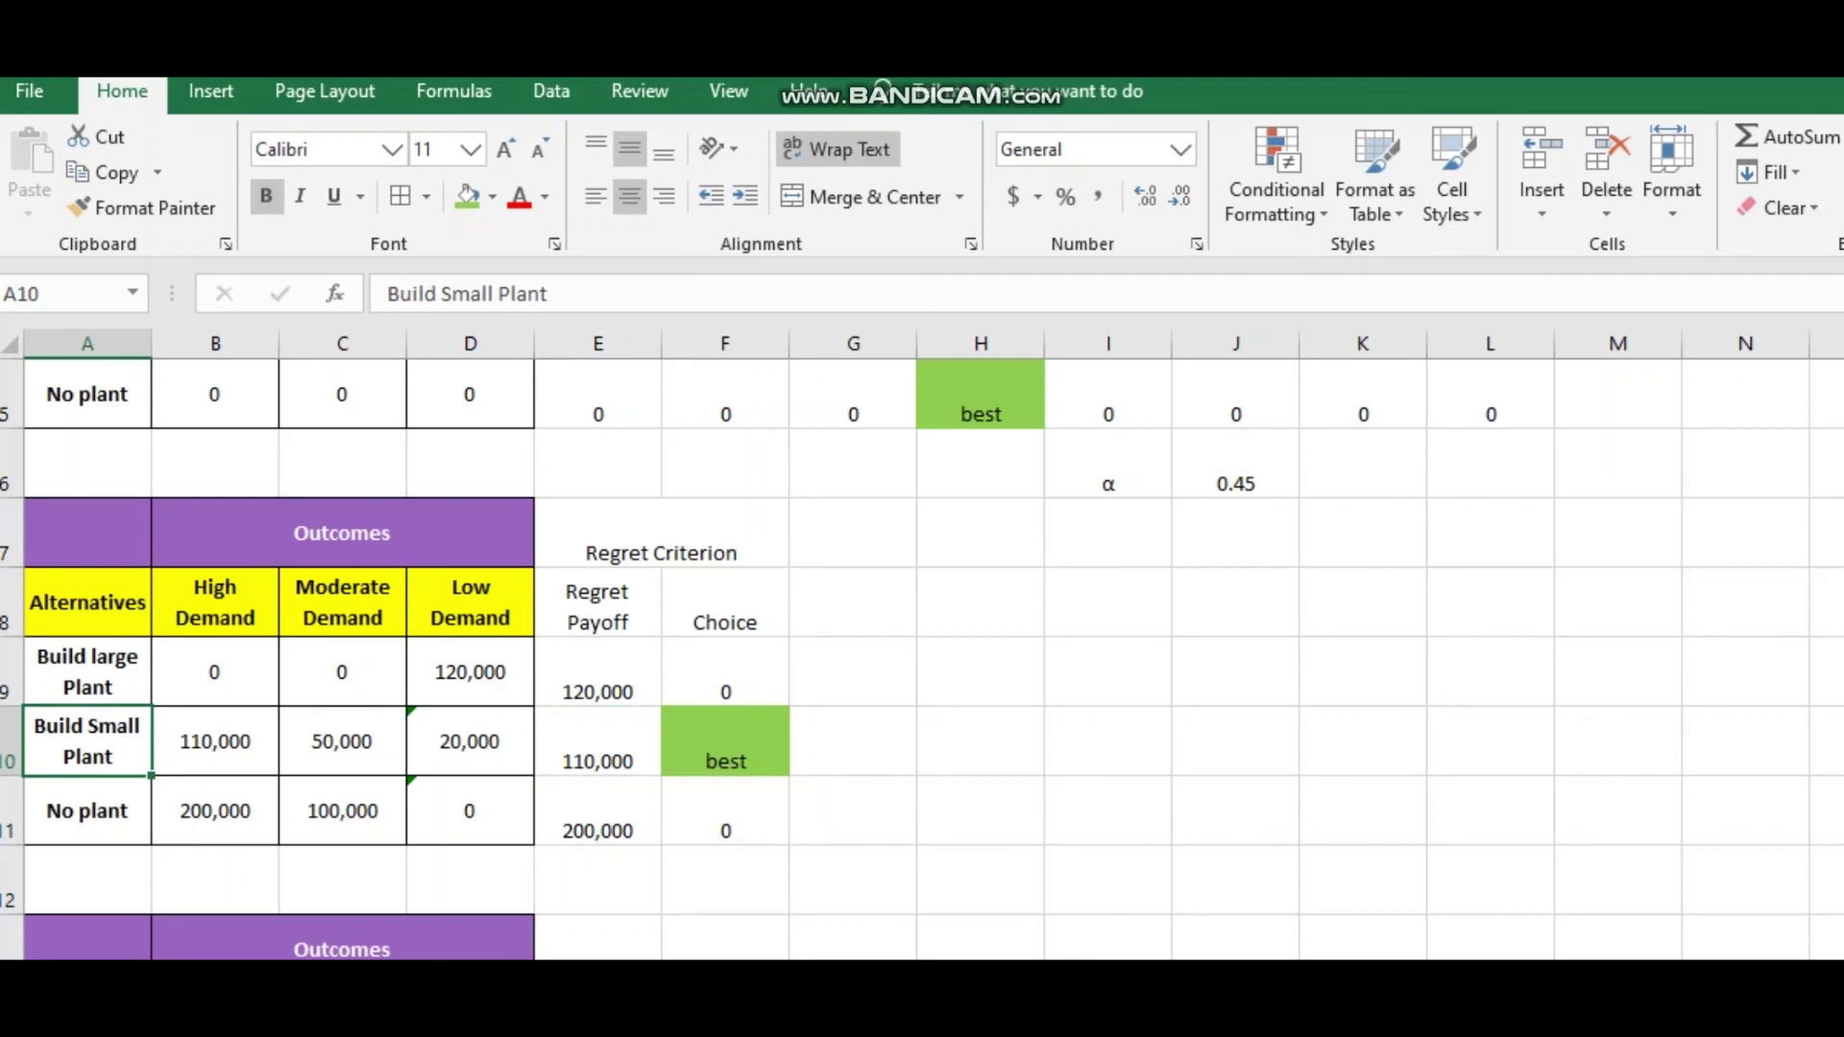
pyautogui.click(660, 533)
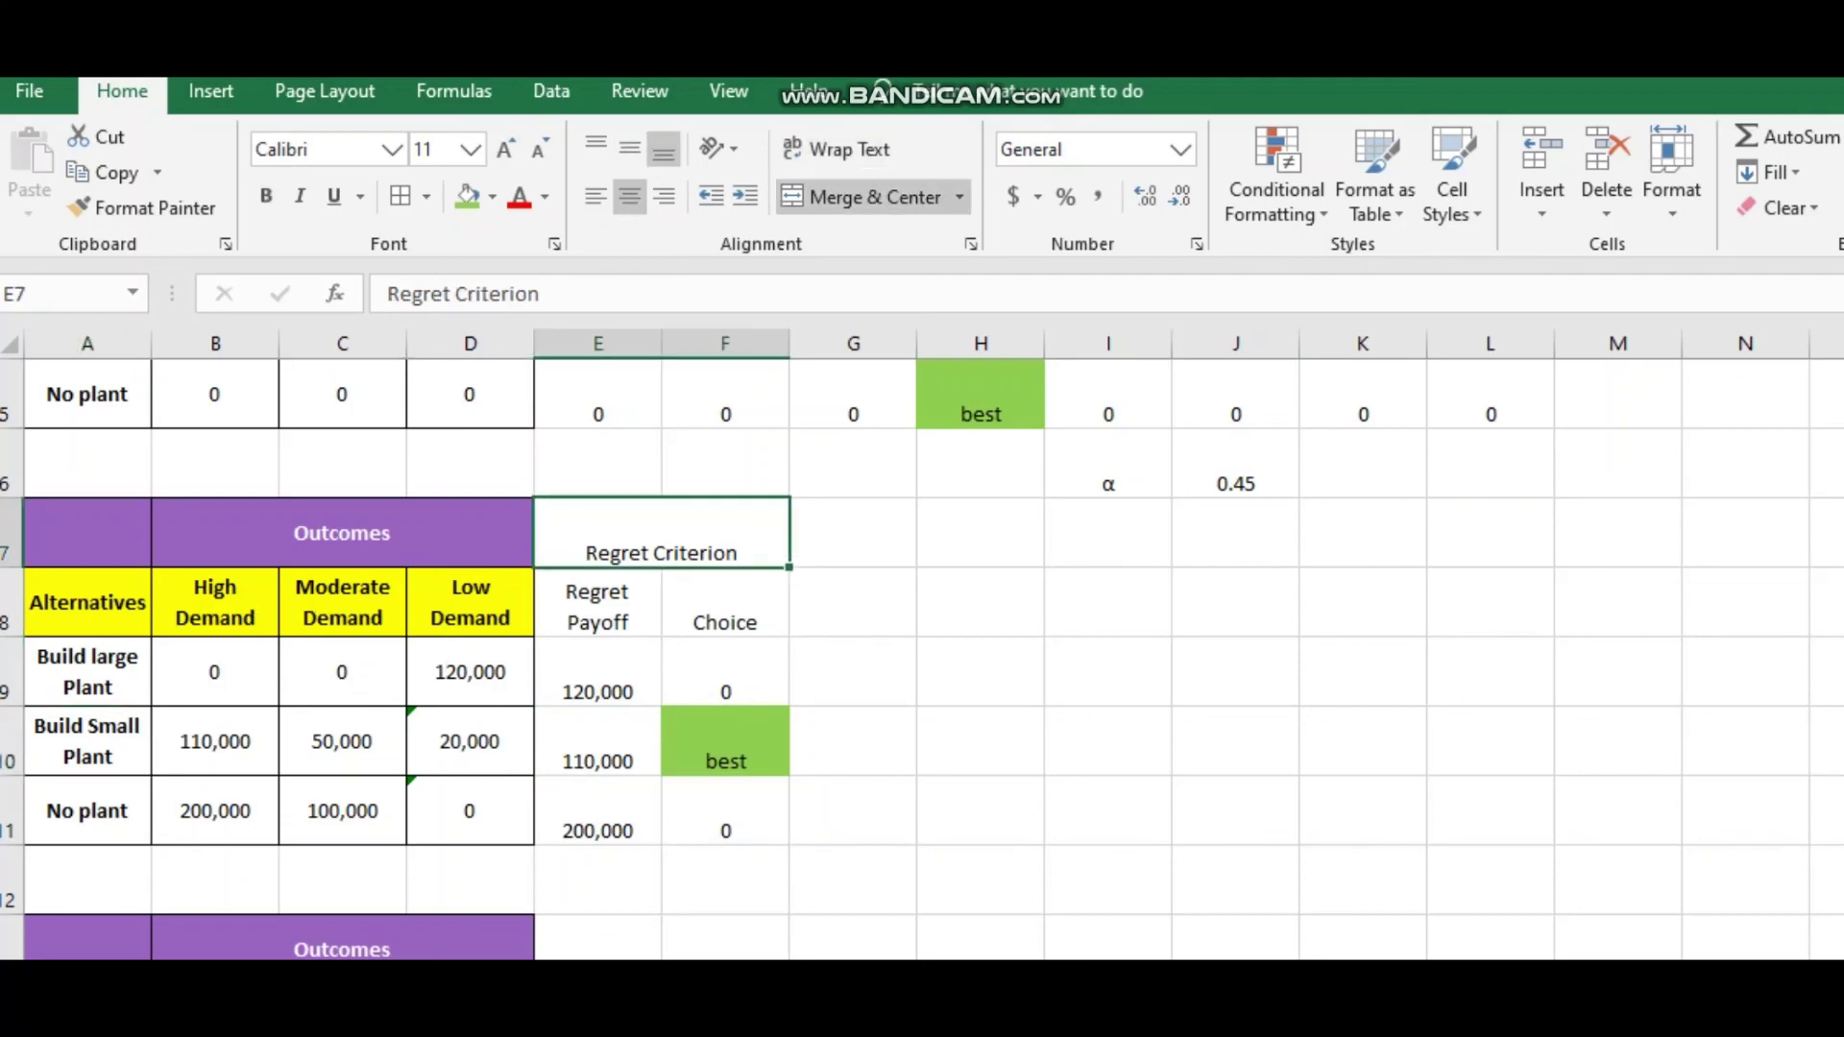